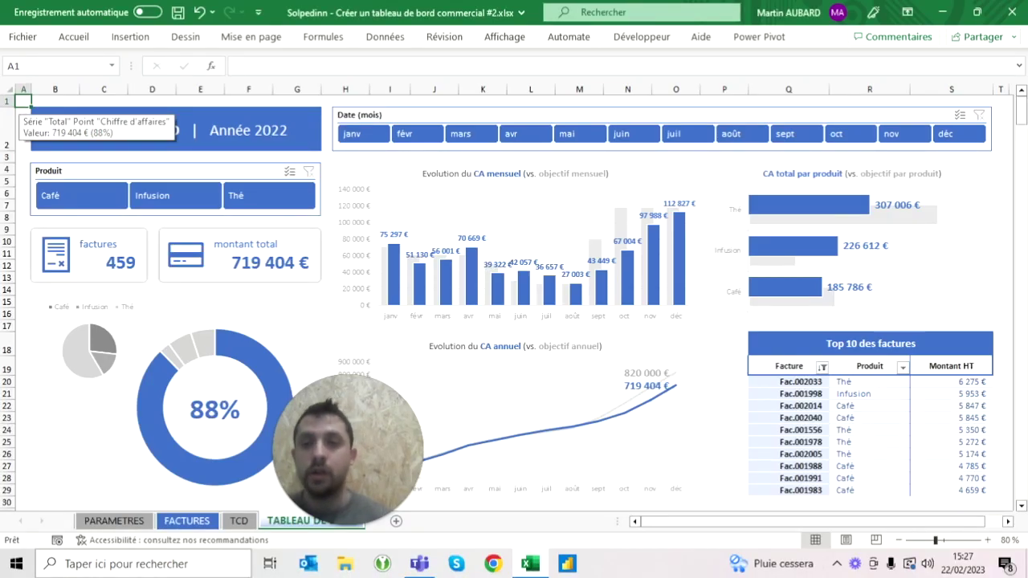
- Look over the PARAMETRES and FACTURES sheets, then return to the TABLEAU DE BORD dashboard
left_click(151, 100)
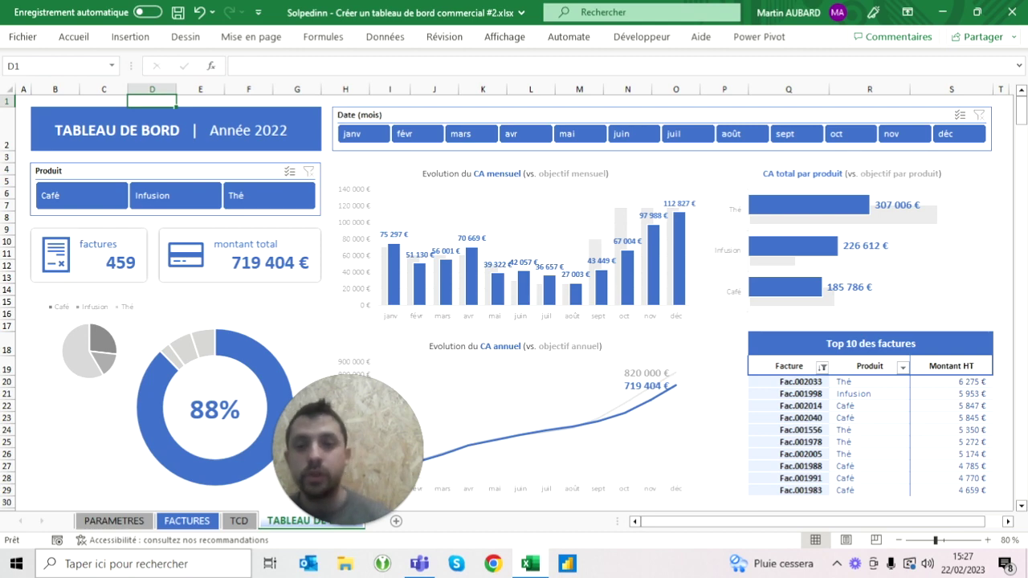
left_click(133, 522)
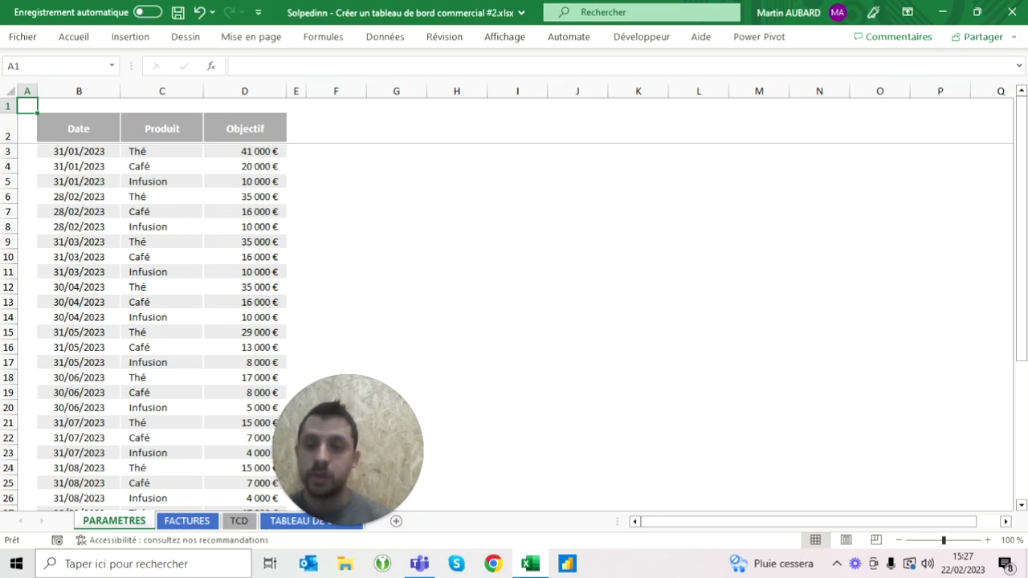
left_click(181, 522)
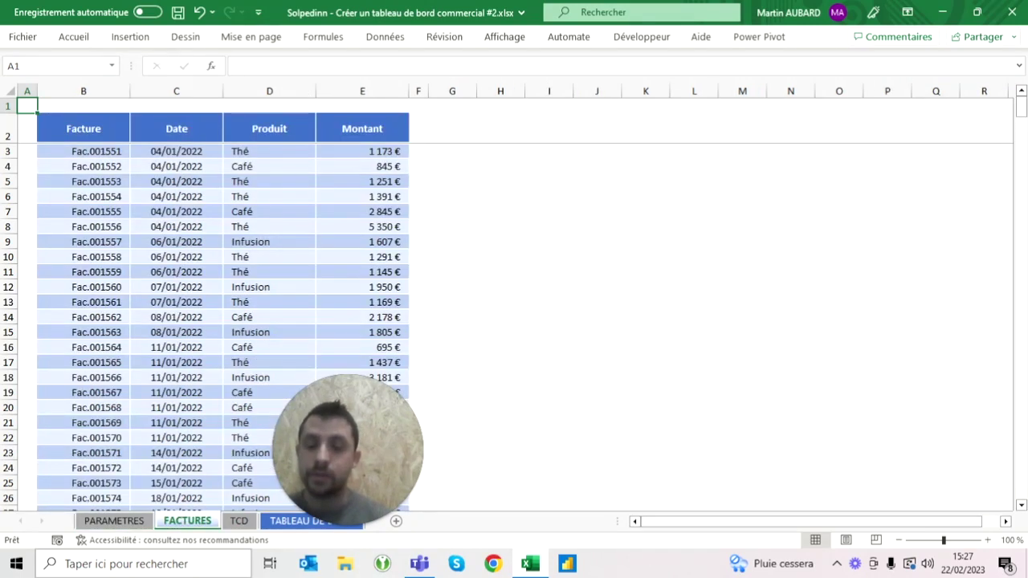
left_click(265, 522)
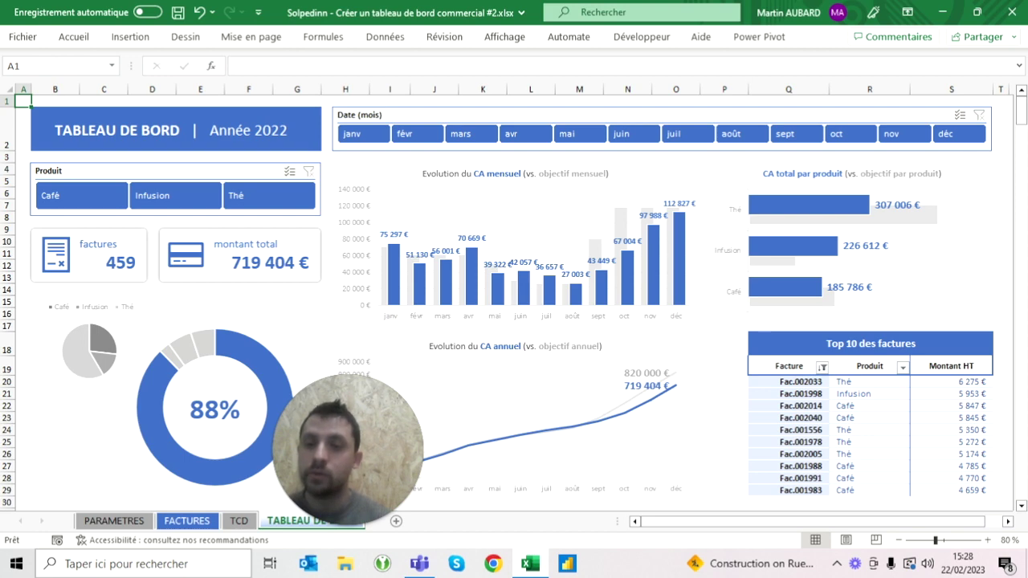
- Try the product slicer on Café and Infusion, then clear it to show all products
left_click(93, 200)
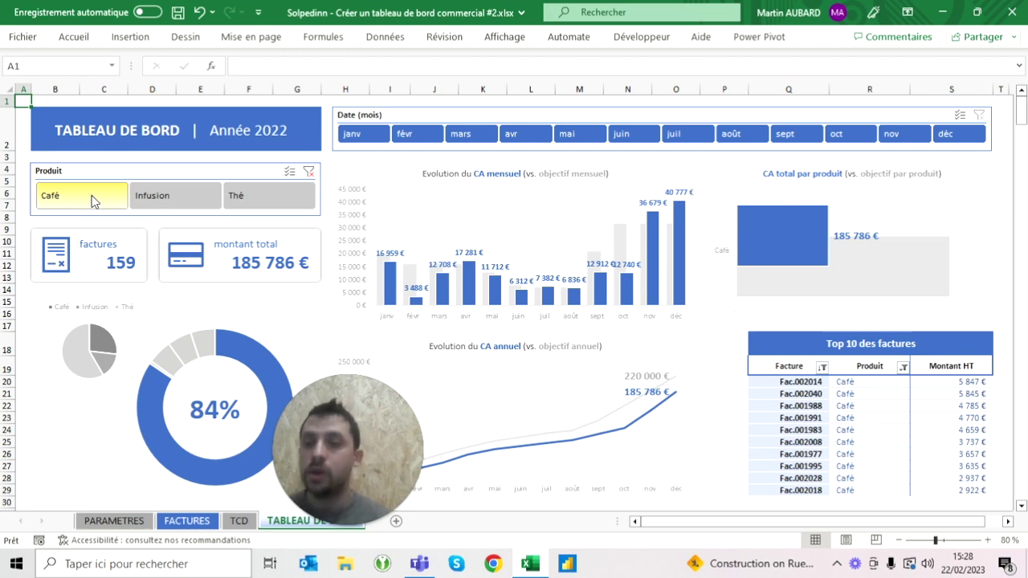
left_click(93, 201)
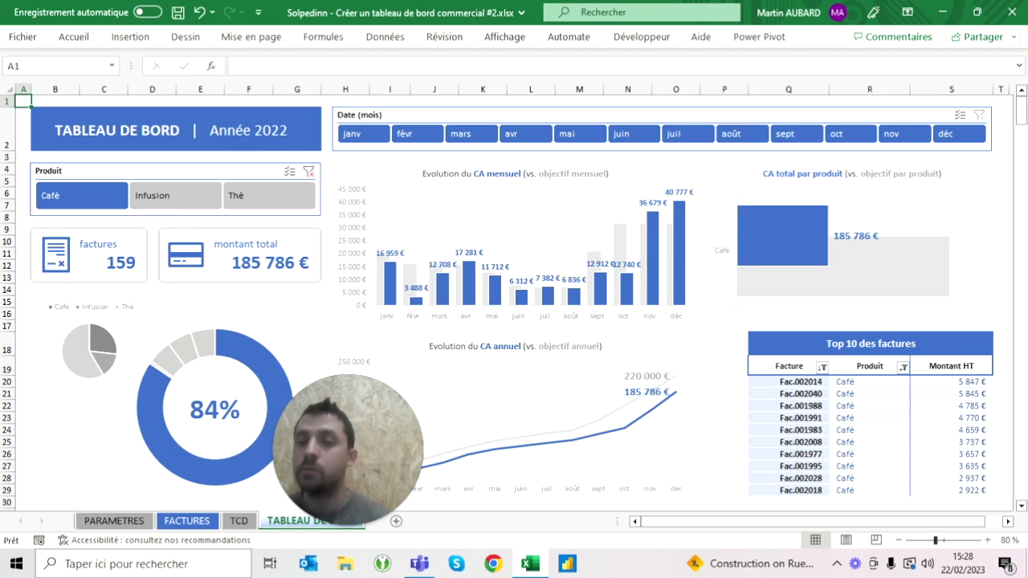
left_click(206, 201)
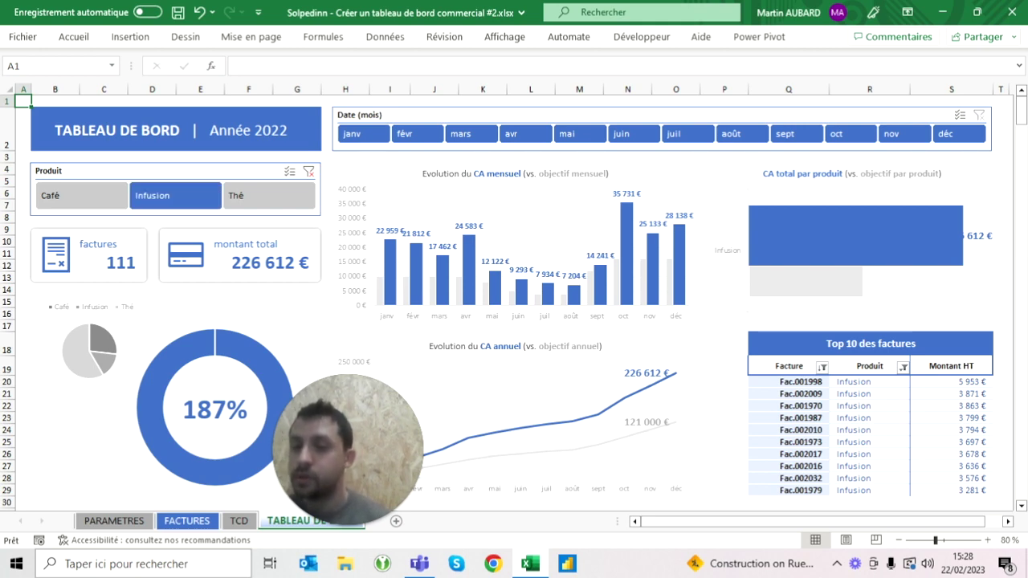
left_click(98, 204)
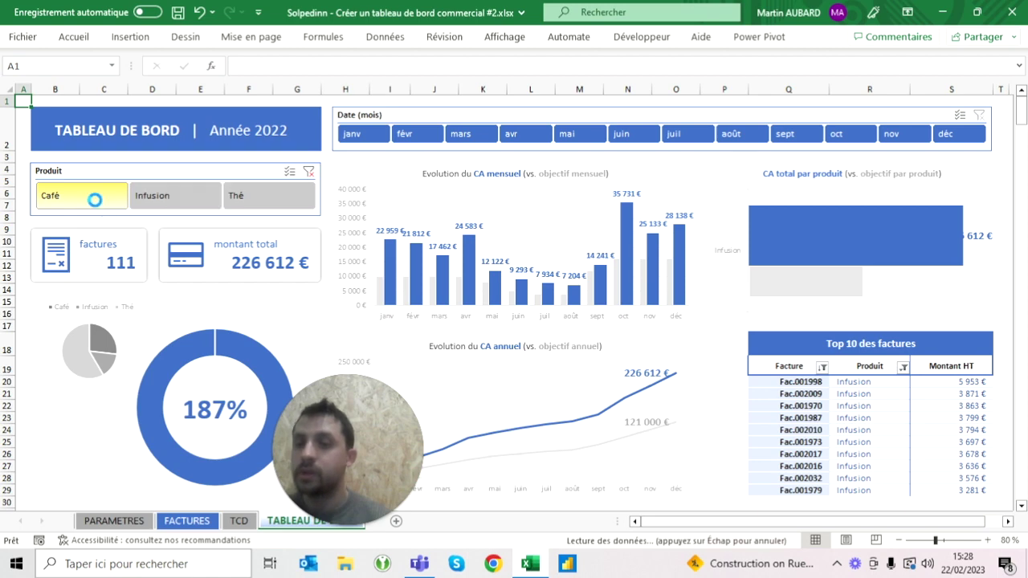
left_click(153, 202)
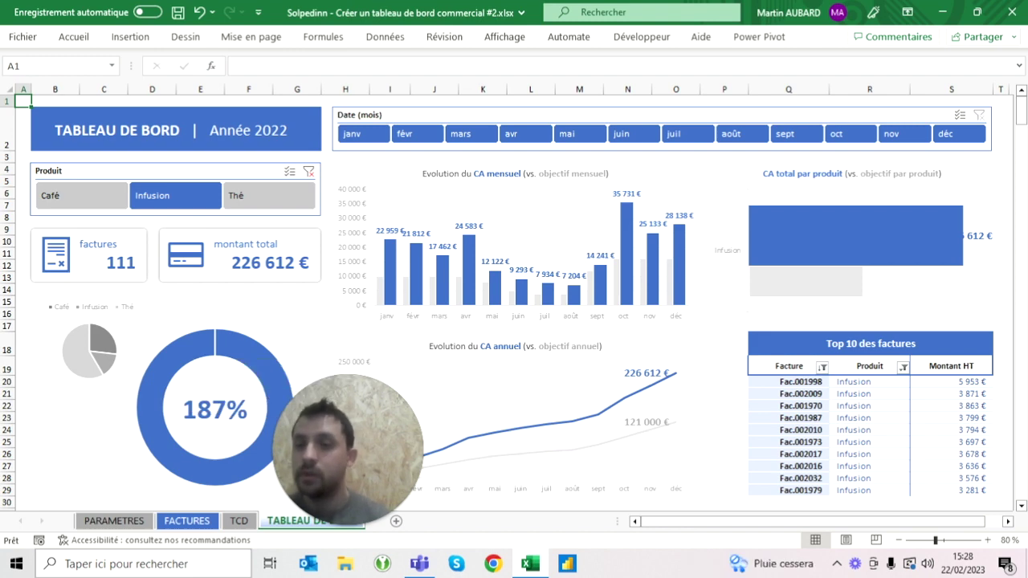
left_click(113, 202)
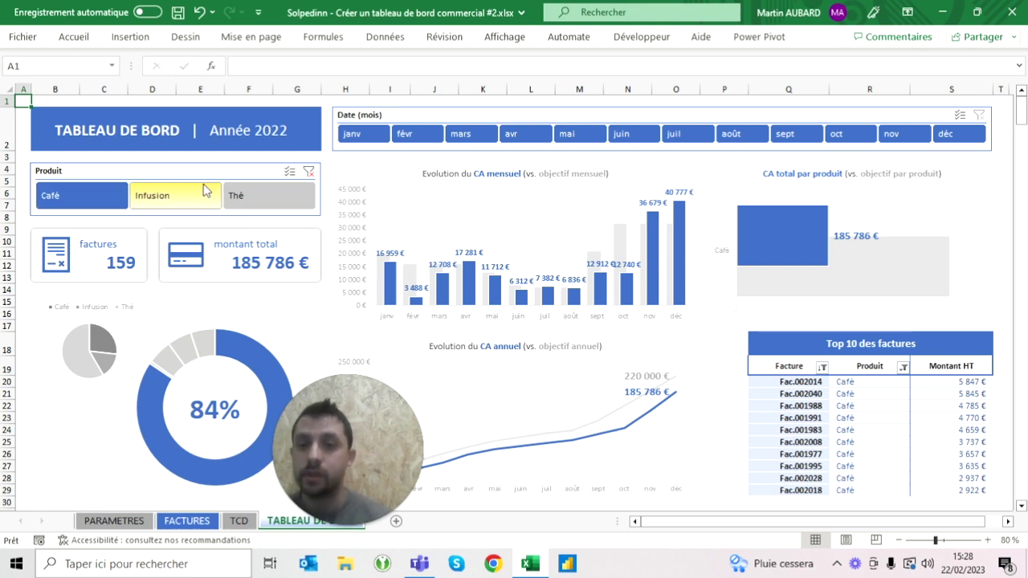
left_click(306, 173)
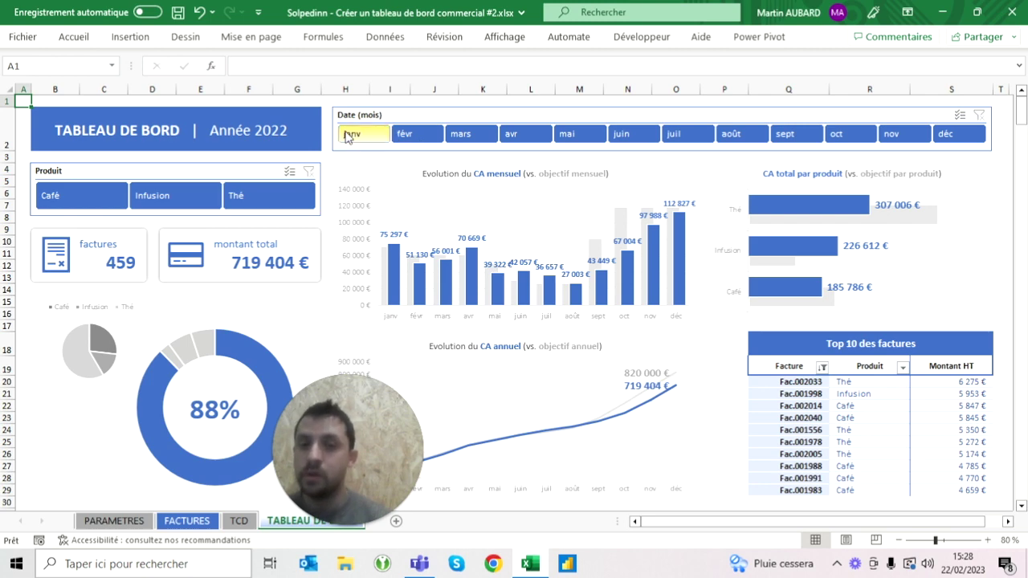
- Try the month slicer on January, February, March, May, July and October, then clear it
left_click(348, 137)
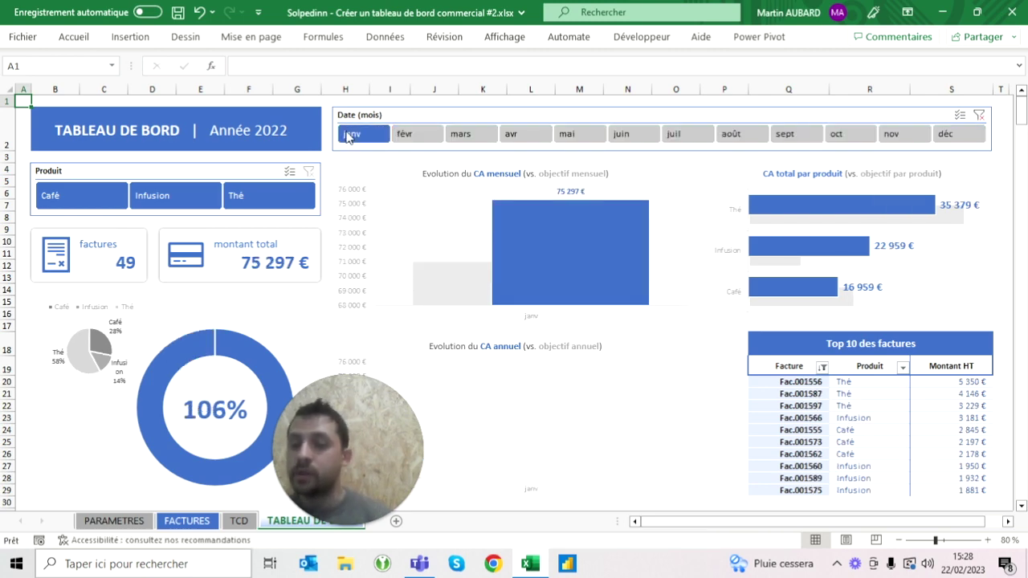
left_click(400, 143)
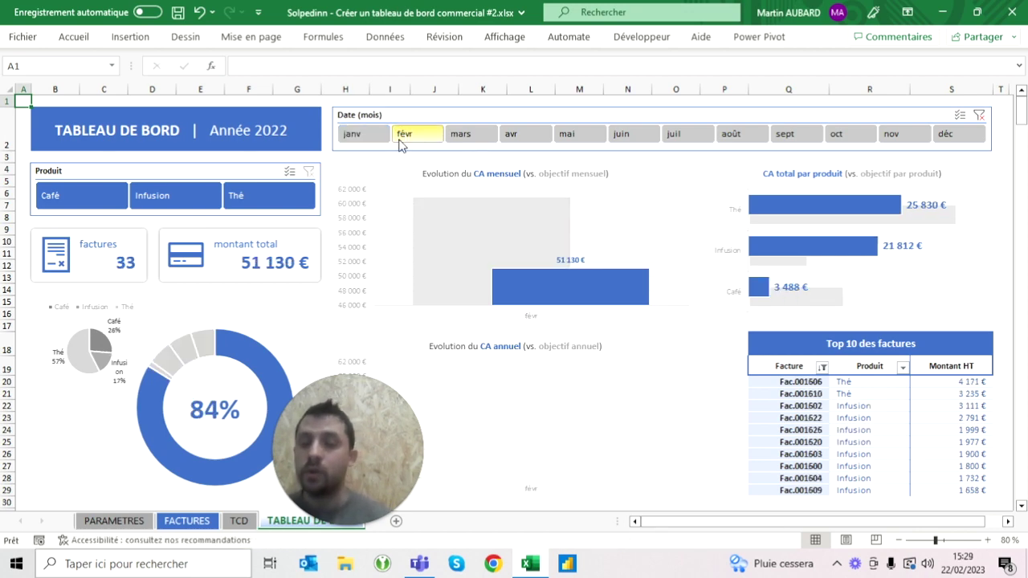
left_click(462, 140)
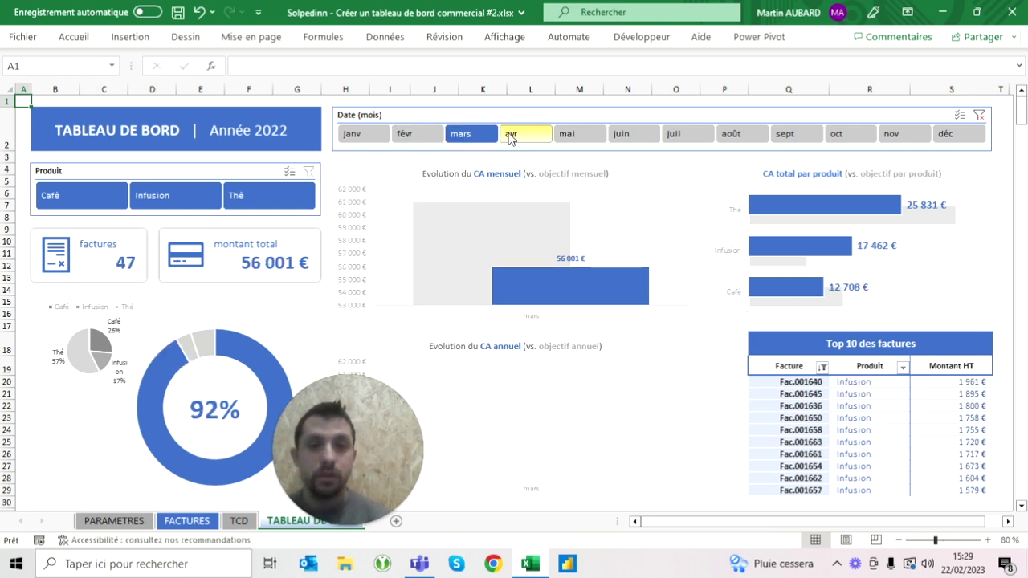
key("alt+c")
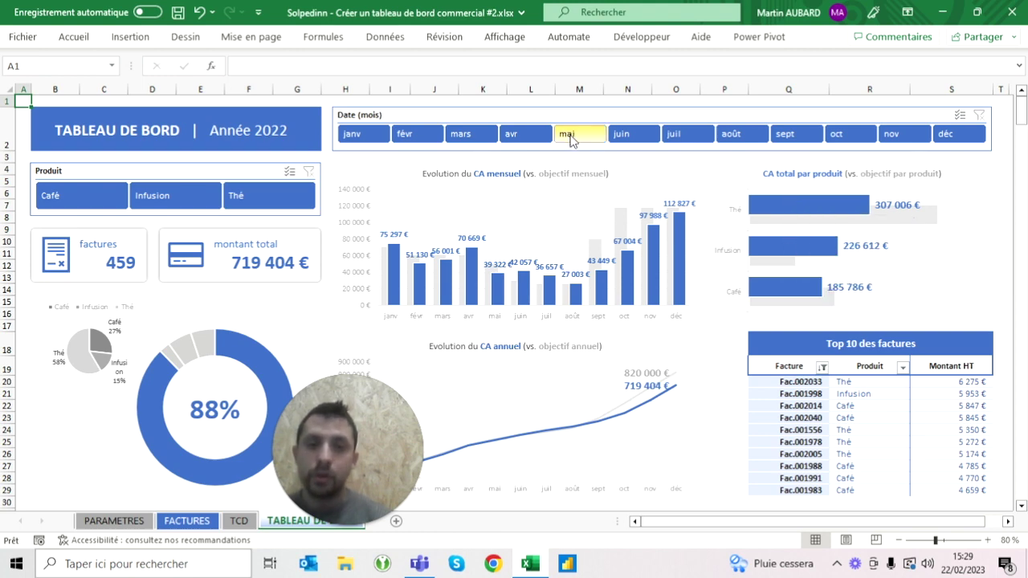
left_click(595, 139)
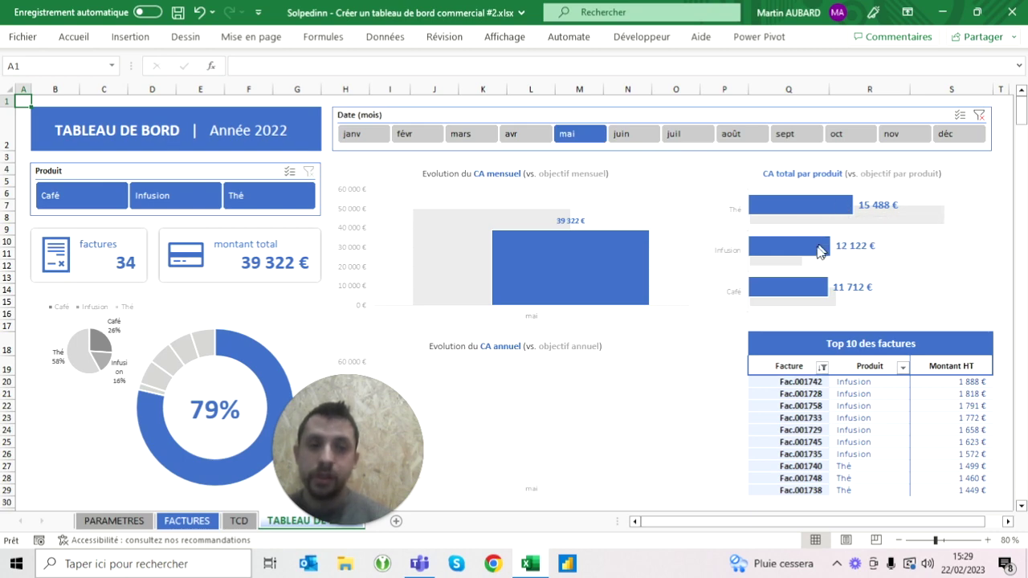
mouse_move(804, 289)
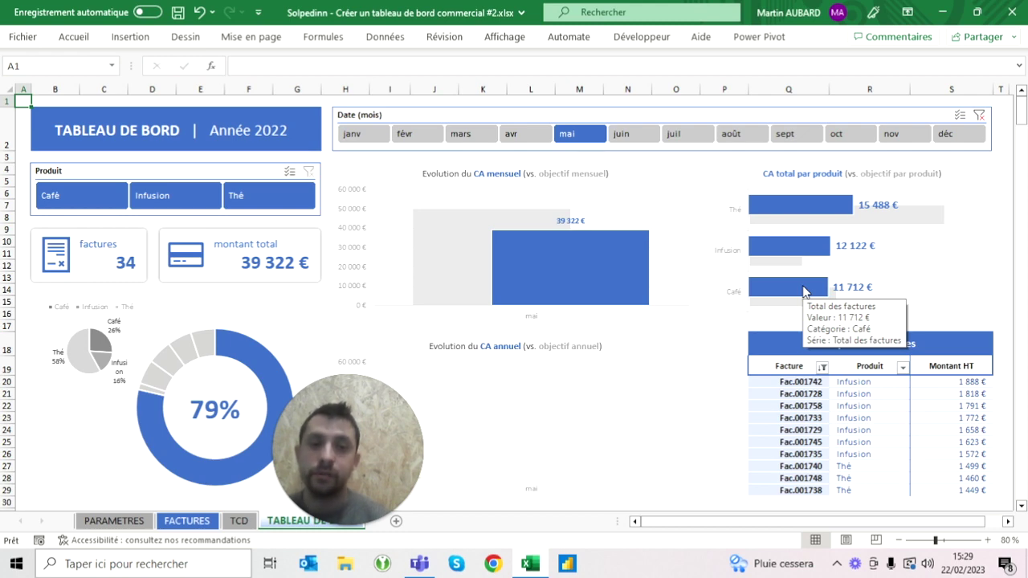
left_click(693, 137)
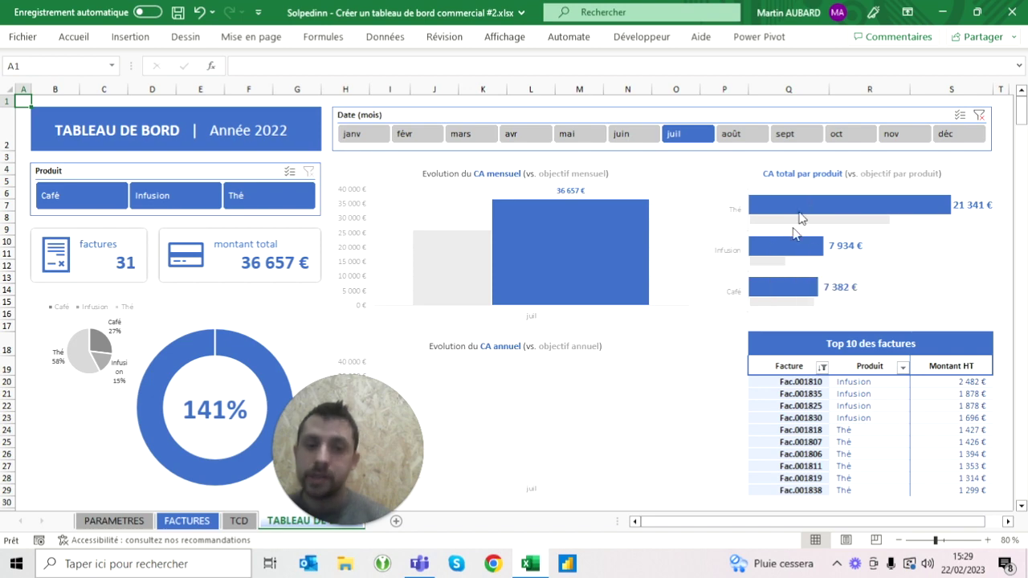
left_click(840, 137)
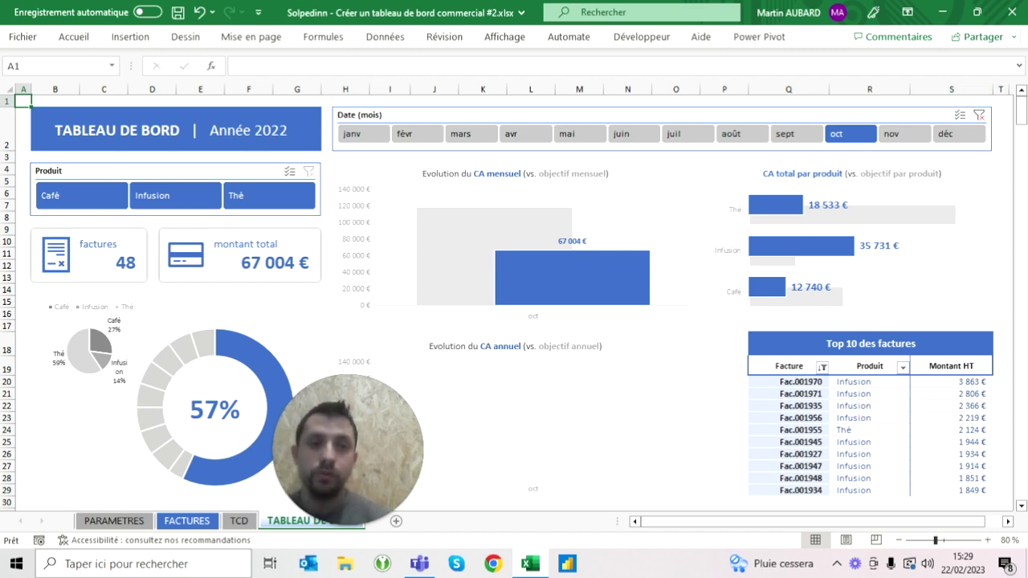
left_click(980, 116)
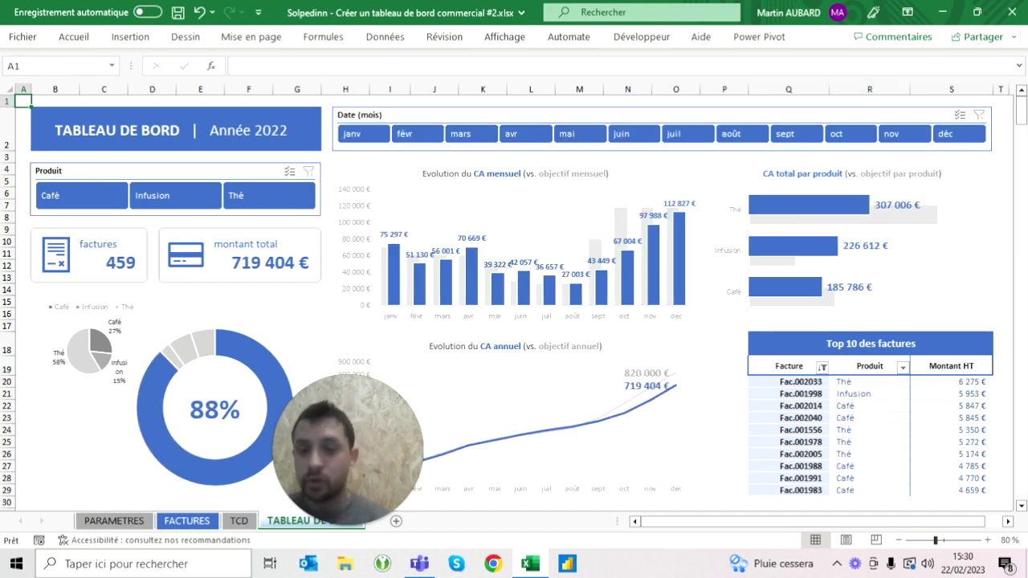
- Inspect the PARAMETRES target dates and products, such as Thé and Infusion, against the FACTURES sheet
left_click(113, 521)
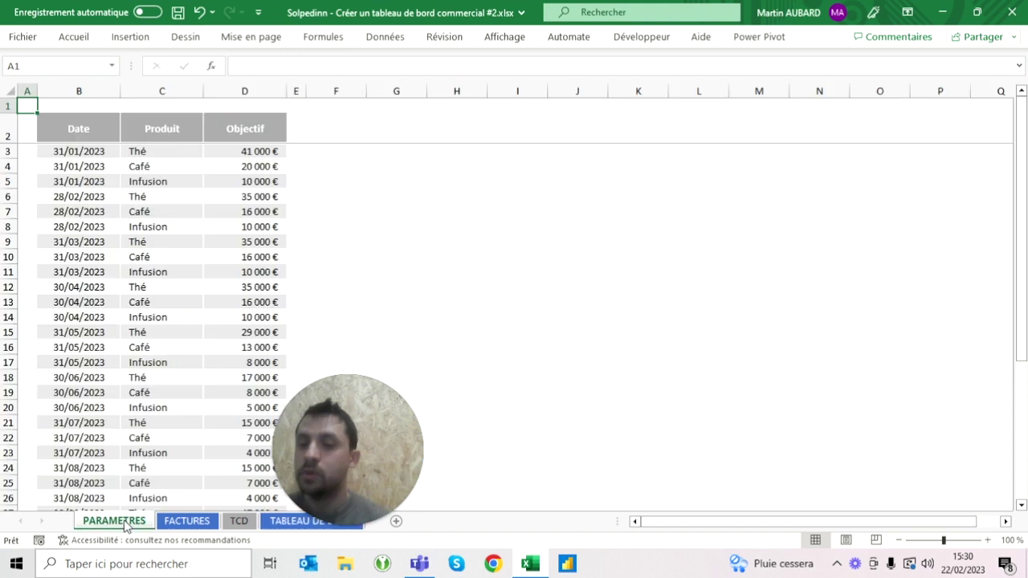
left_click(168, 523)
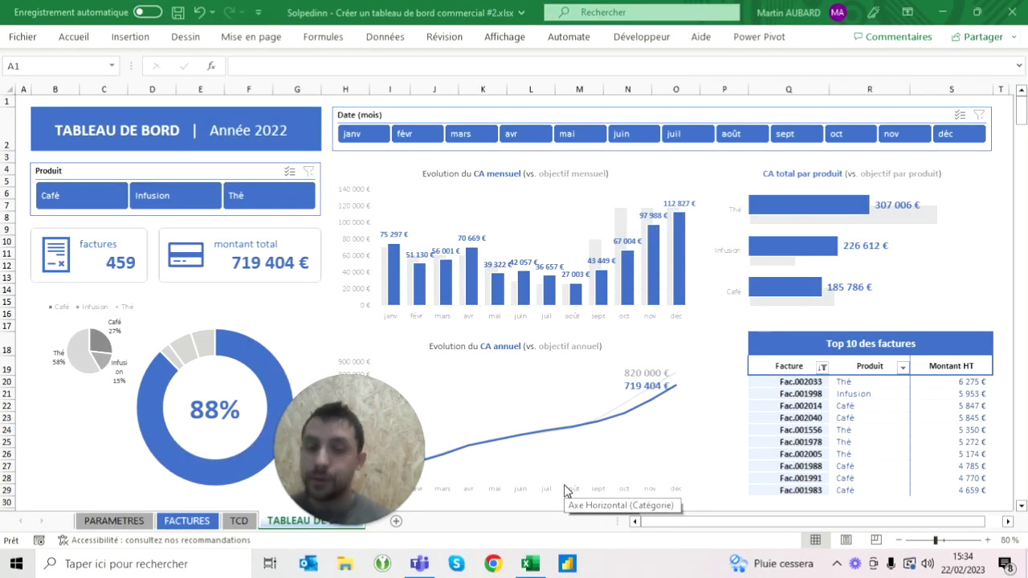
left_click(25, 101)
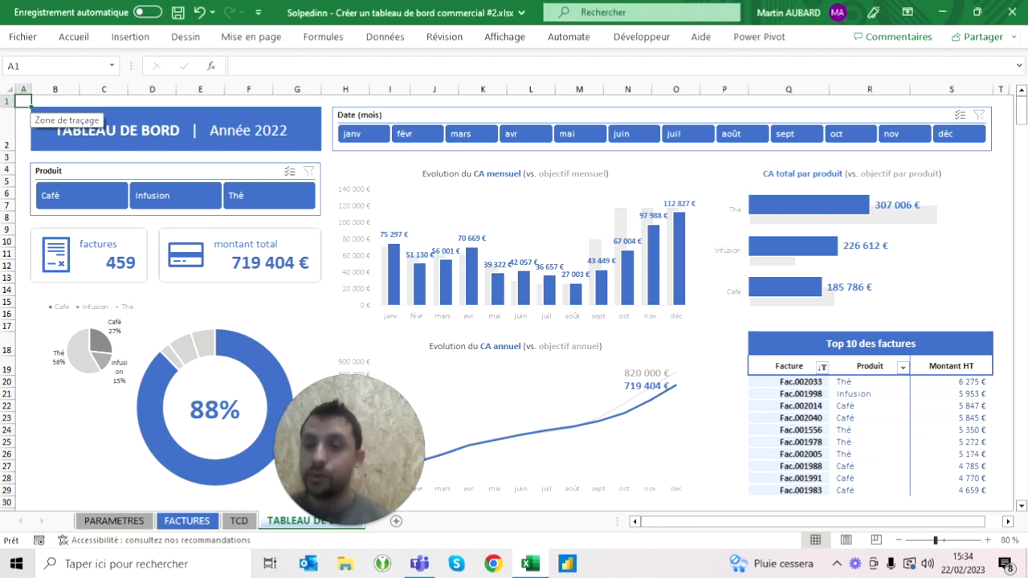
left_click(116, 520)
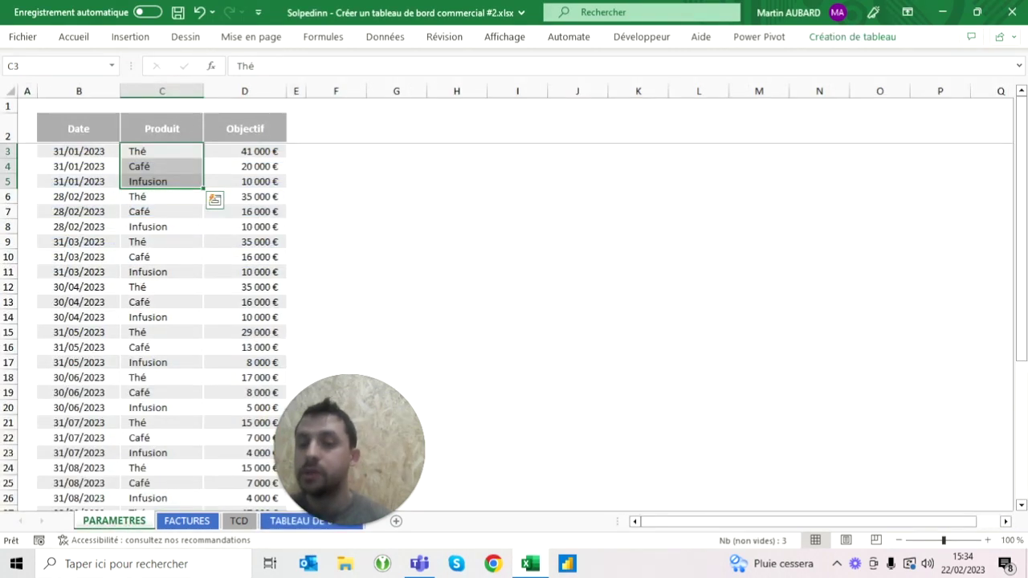
left_click(162, 408)
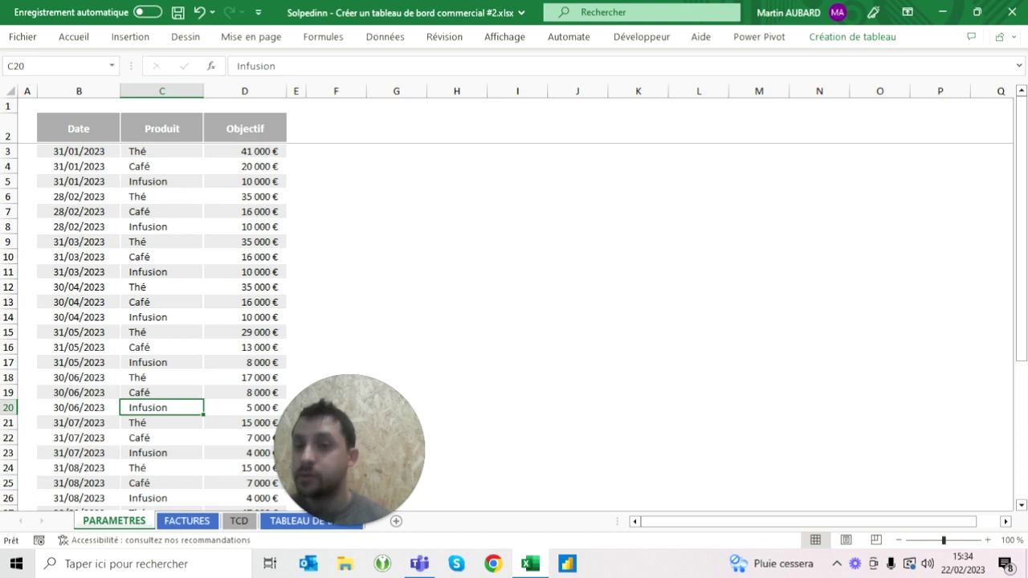
mouse_move(79, 151)
left_mouse_down()
mouse_move(79, 212)
mouse_move(79, 182)
left_mouse_up()
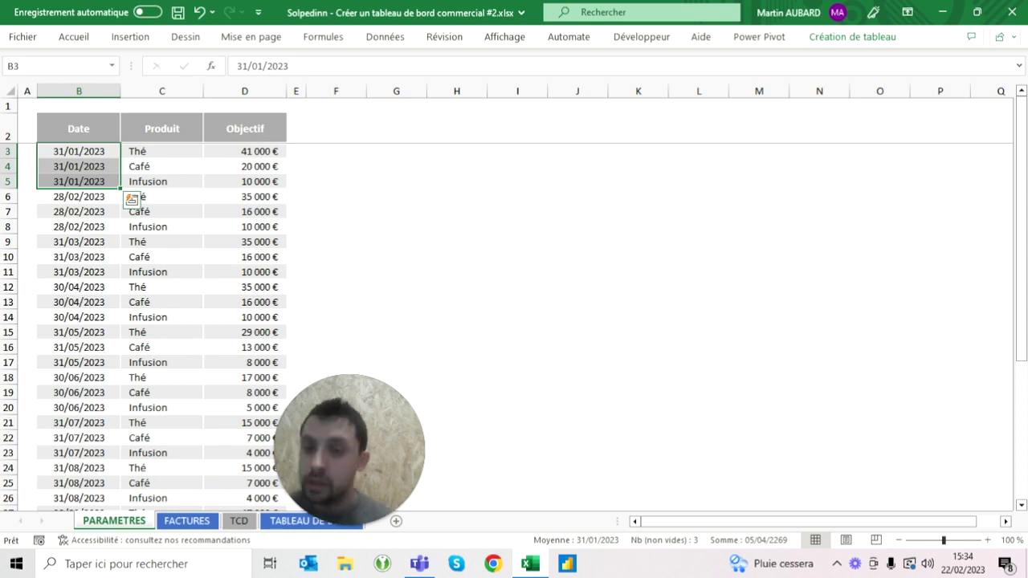
left_click(162, 152)
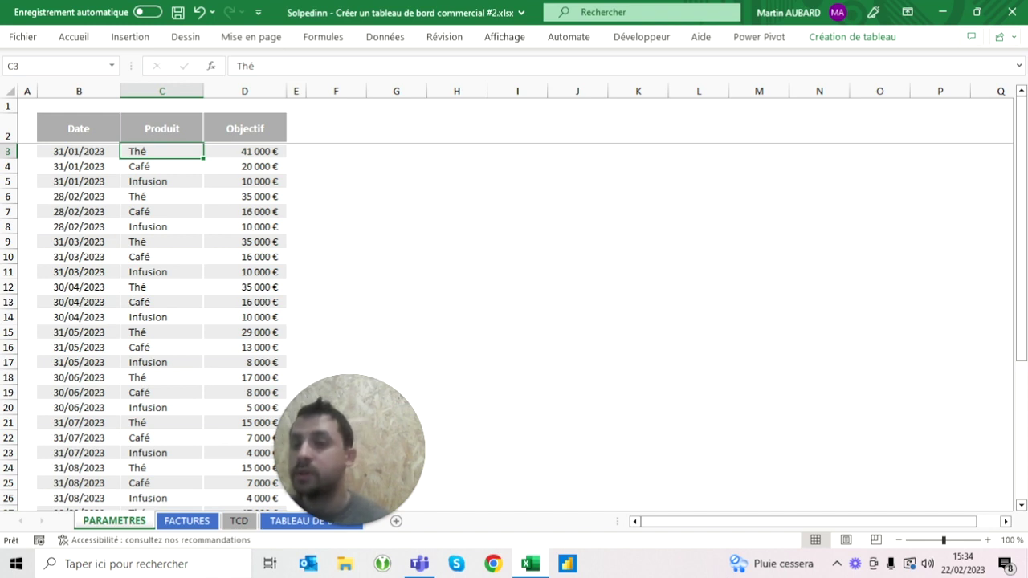
left_click(187, 520)
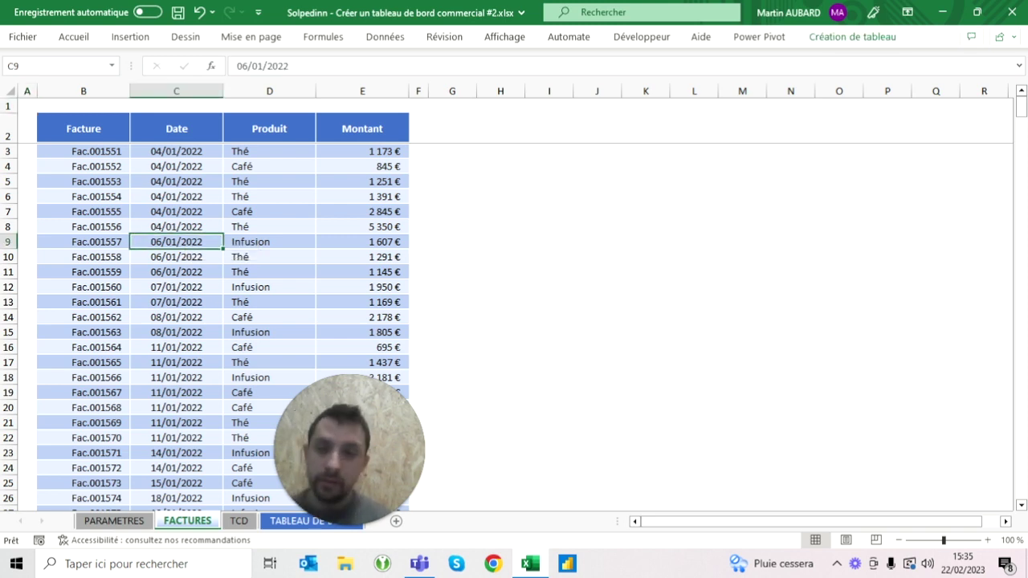
left_click(141, 524)
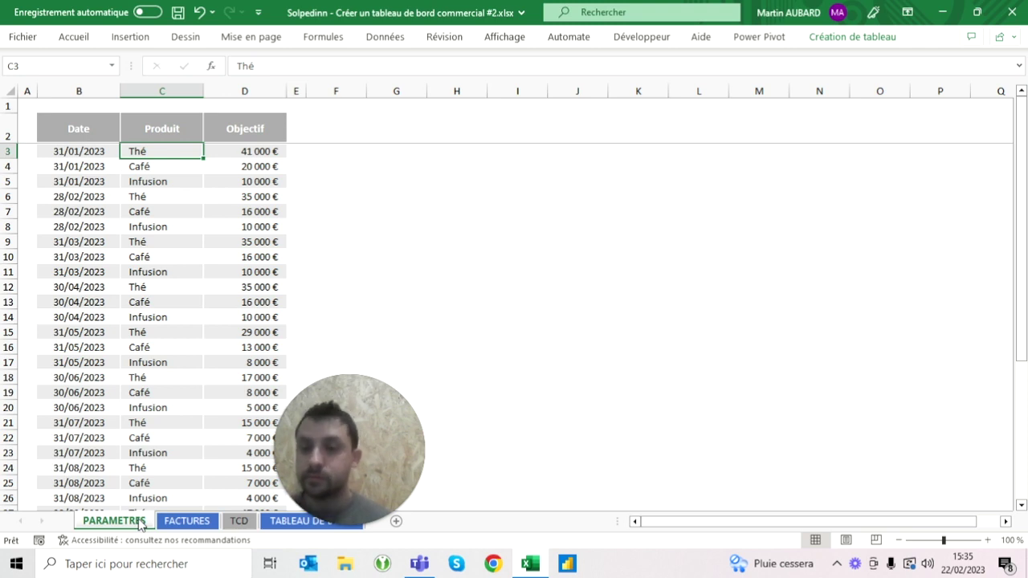
- Check the Produit header on PARAMETRES and the Date, Produit and Montant headers on FACTURES
left_click_drag(78, 128, 245, 129)
left_click(162, 129)
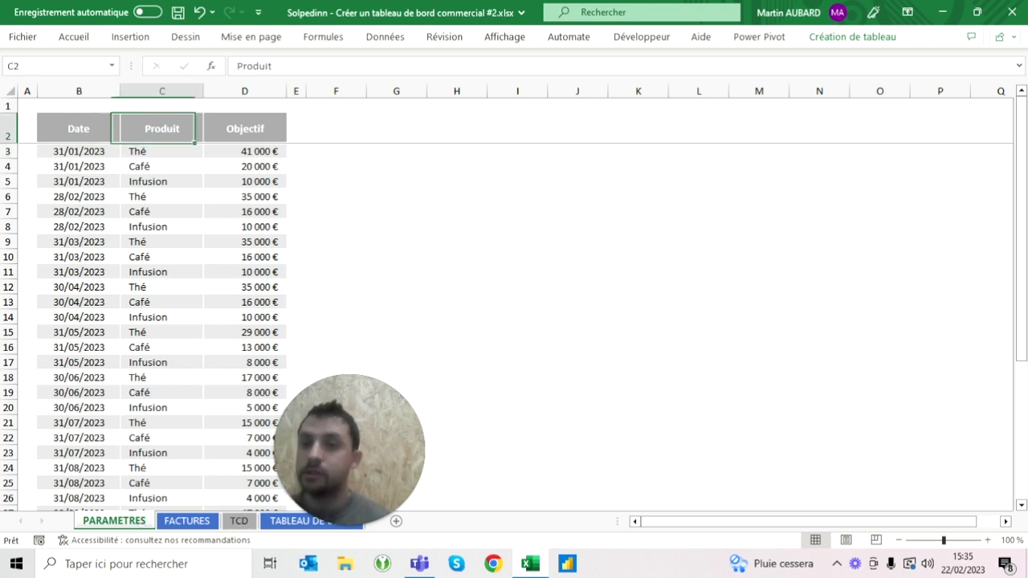
left_click(245, 129)
left_click(187, 520)
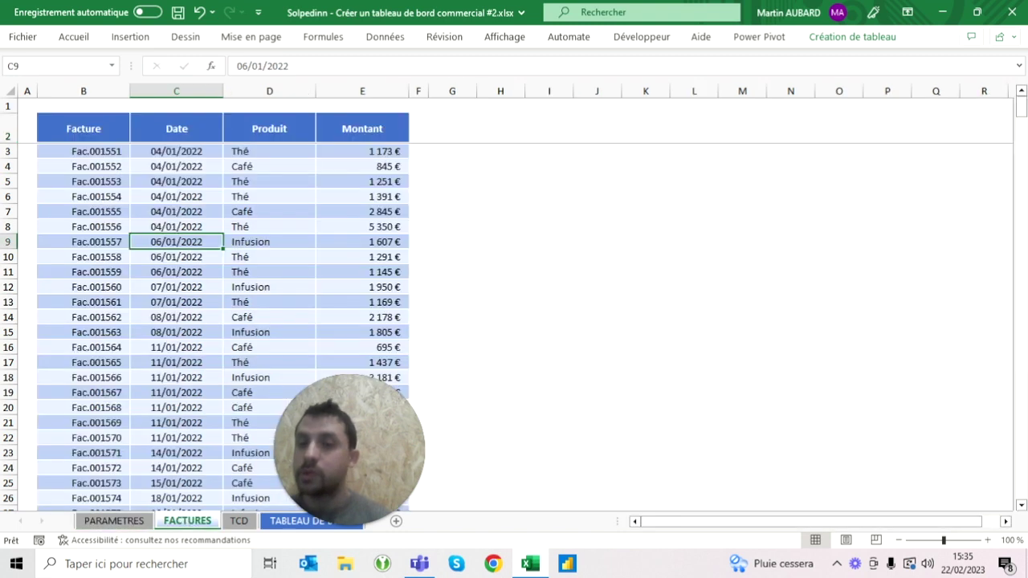
left_click(176, 129)
left_click(269, 129)
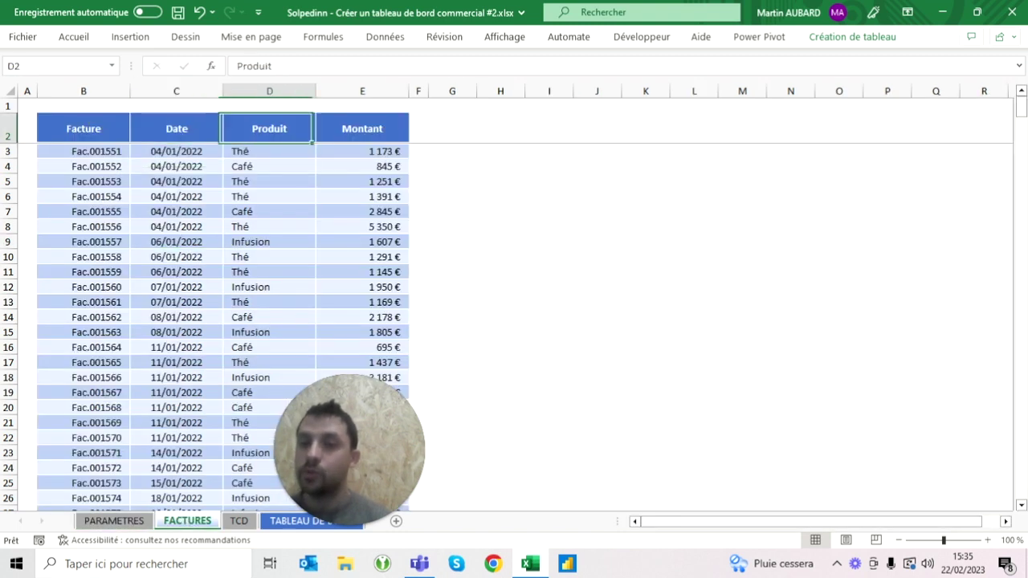
left_click(363, 128)
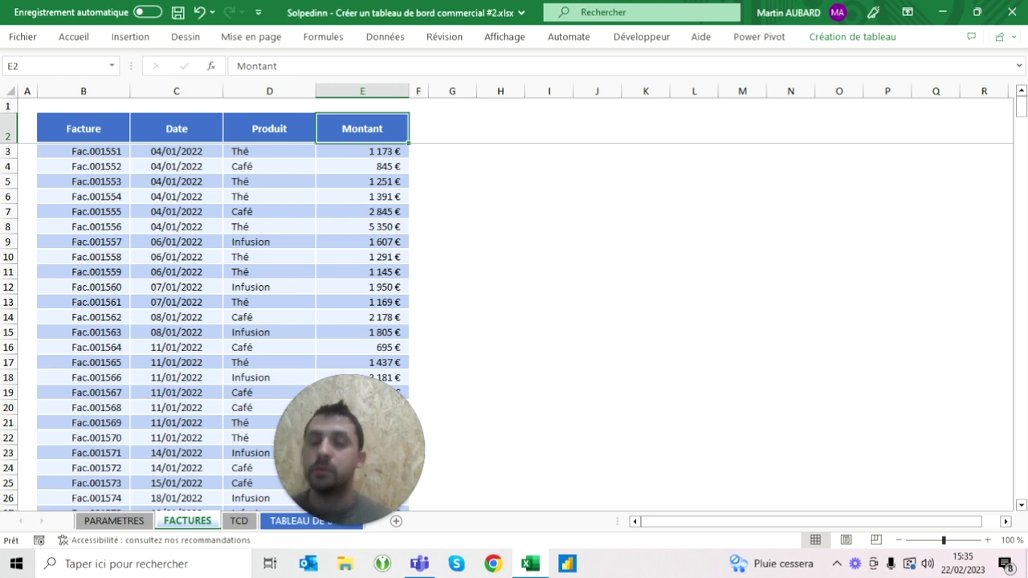
- Filter the dashboard to Infusion, clear the filter, and return to the FACTURES table
left_click(272, 522)
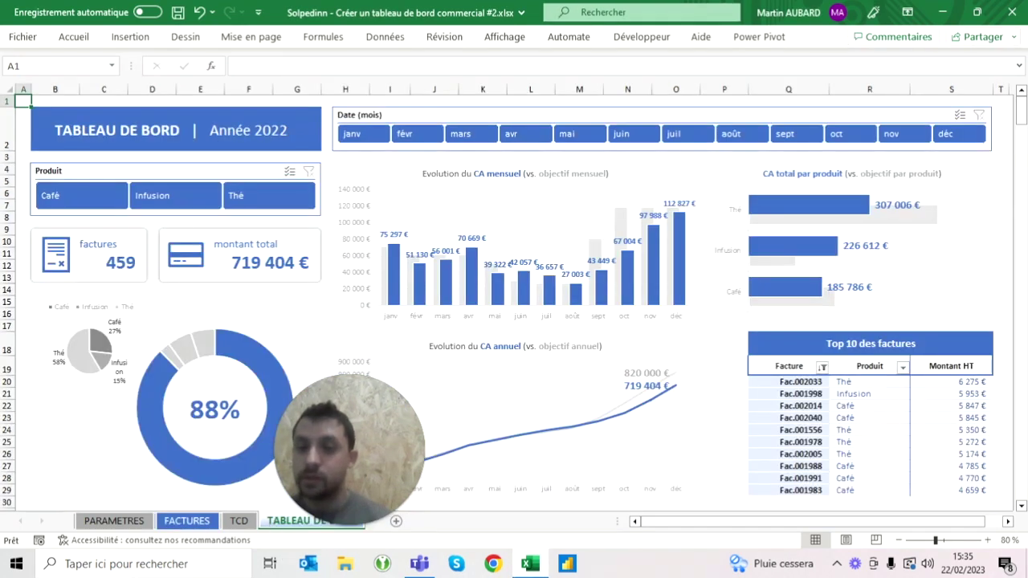
left_click(175, 197)
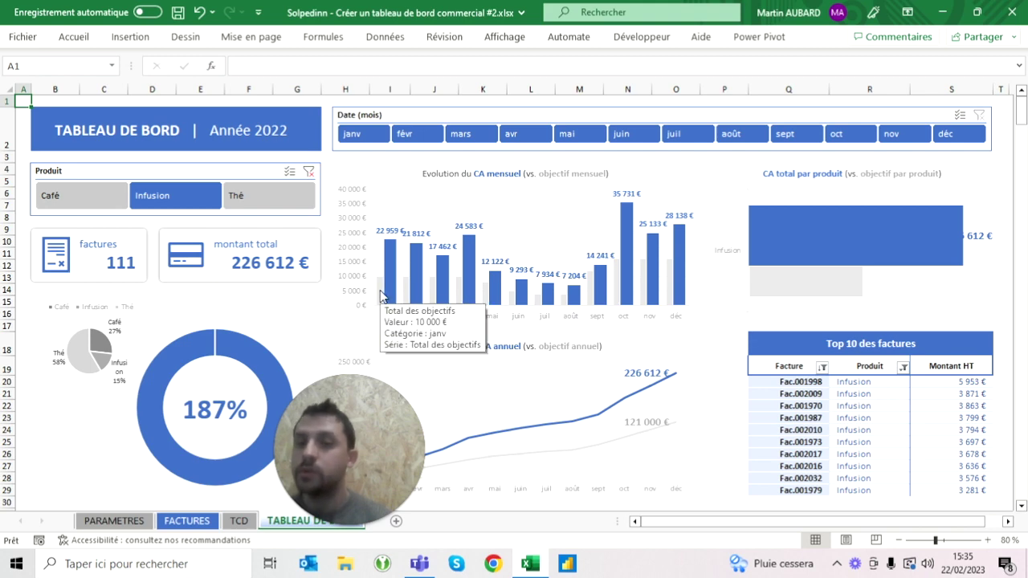
left_click(308, 171)
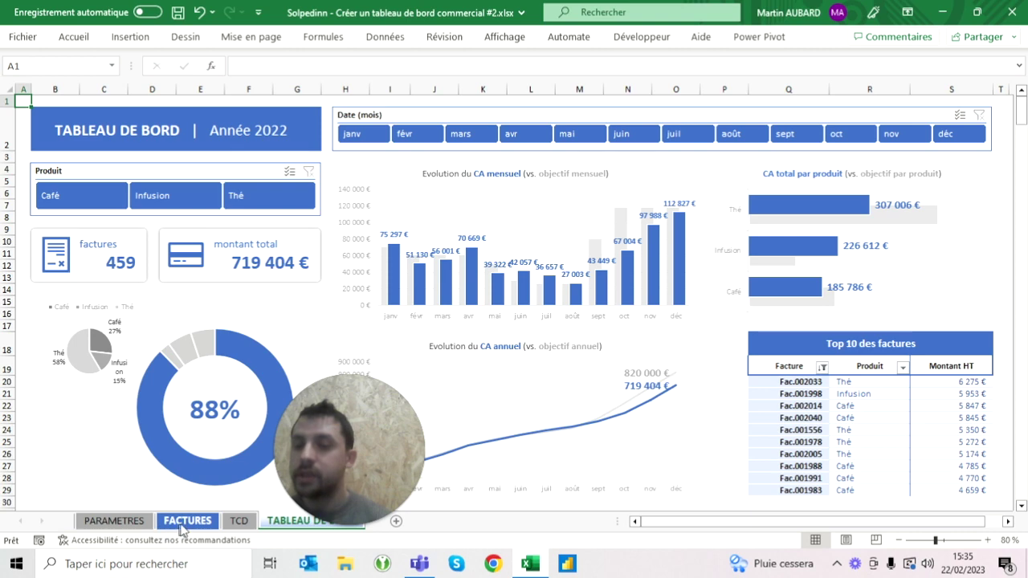
left_click(187, 521)
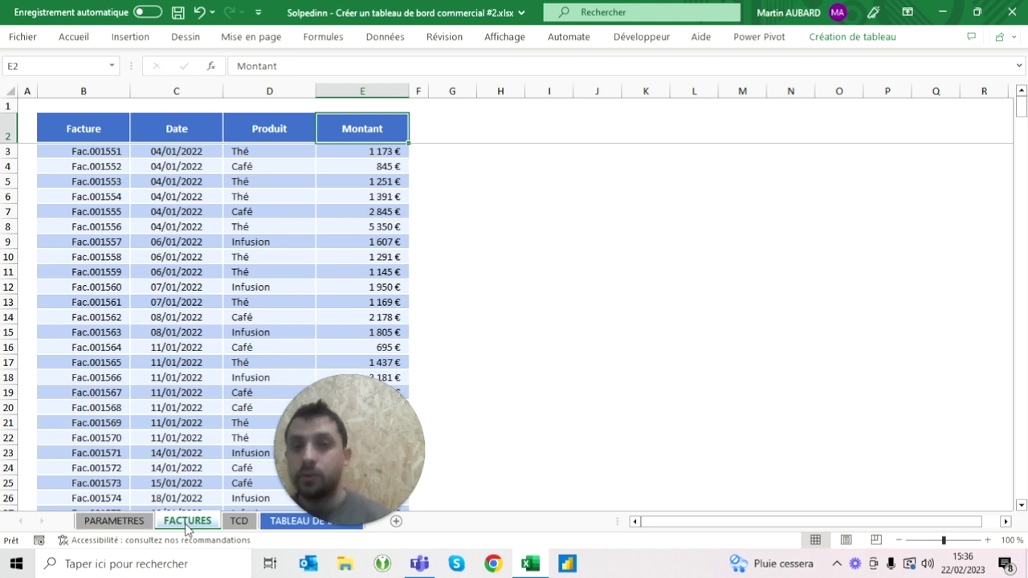
- Select the whole invoice table from the Facture header and show the Données tools
left_click(453, 271)
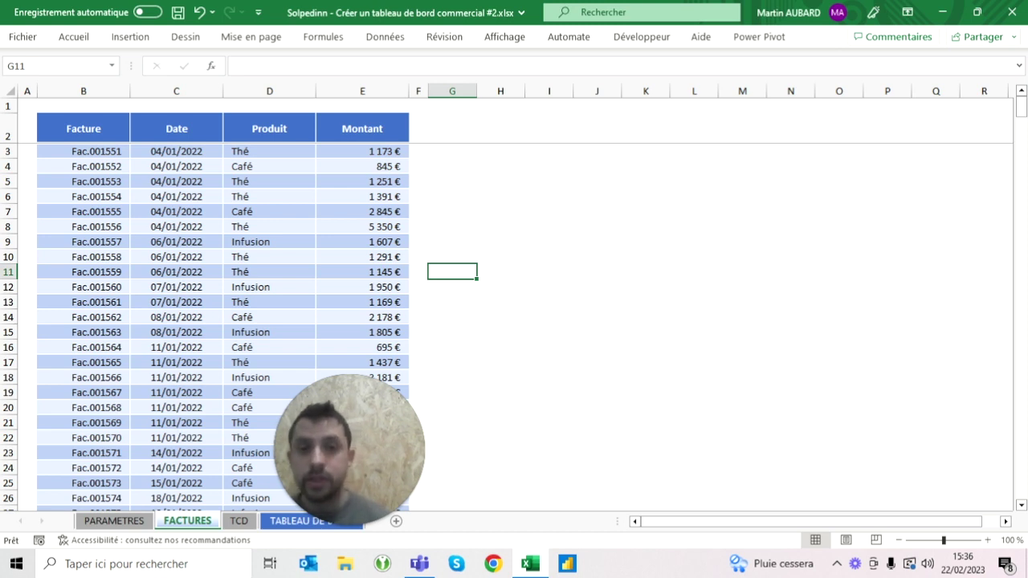
left_click(84, 128)
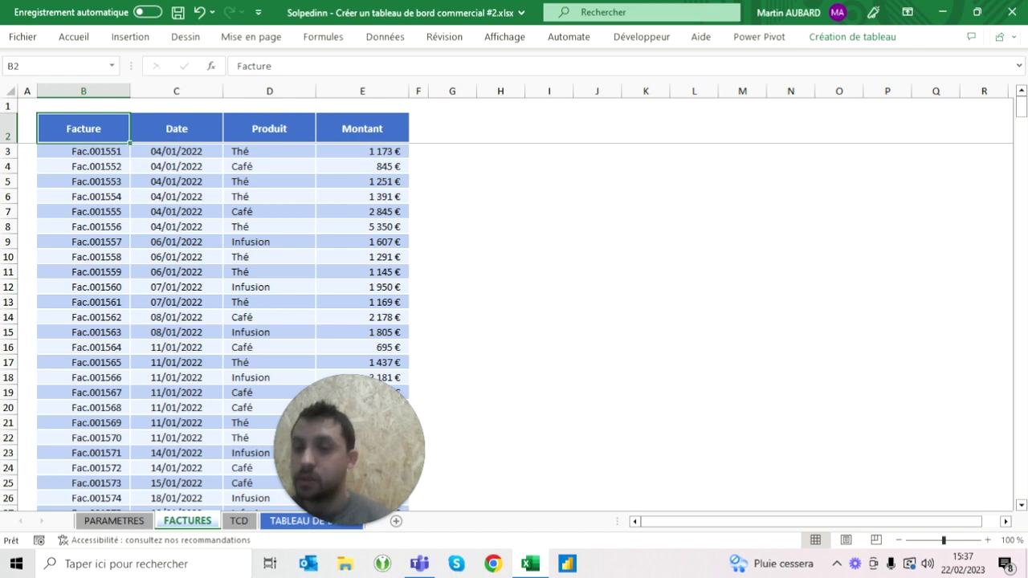
key("ctrl+shift+End")
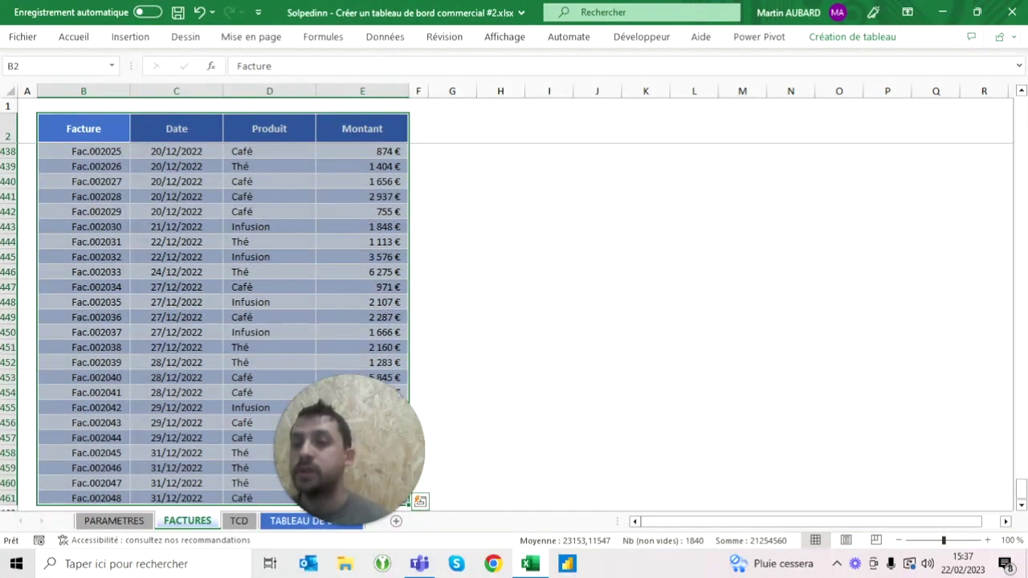
left_click(386, 39)
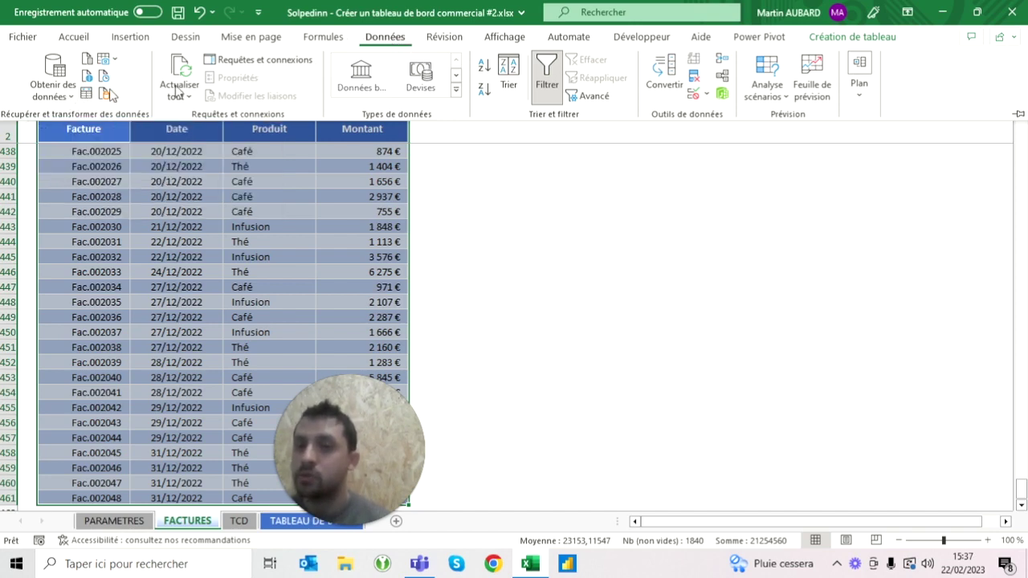
- Collapse the expanded ribbon with Ctrl+F1
key("ctrl+F1")
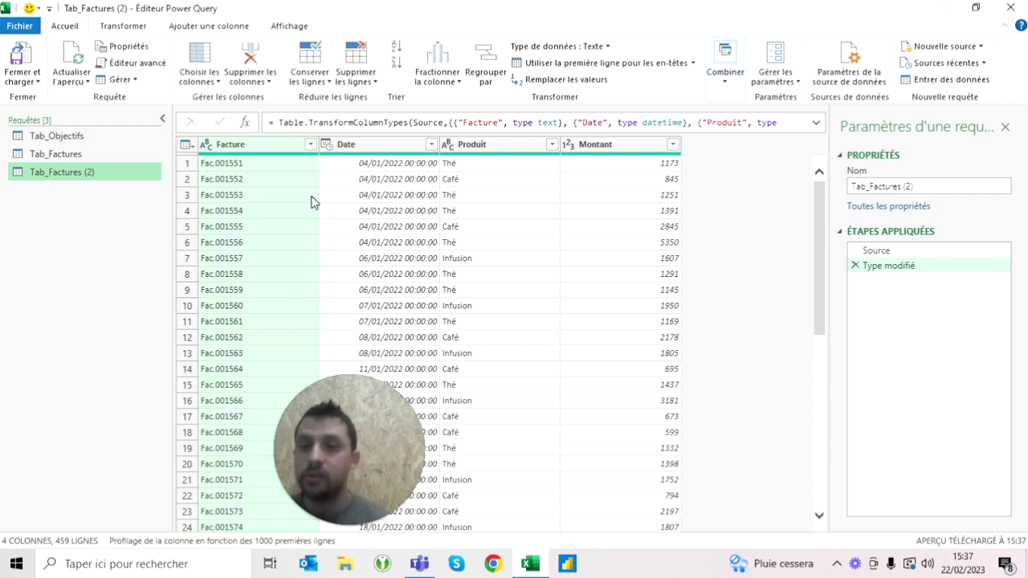
- Set the Date column to the Date type, replacing the current conversion, then choose Fermer et charger dans
scroll(313, 202, "down", 10)
scroll(313, 202, "down", 10)
scroll(313, 202, "down", 7)
scroll(313, 202, "down", 7)
scroll(313, 202, "down", 3)
scroll(314, 203, "down", 4)
scroll(313, 202, "up", 20)
scroll(313, 203, "up", 11)
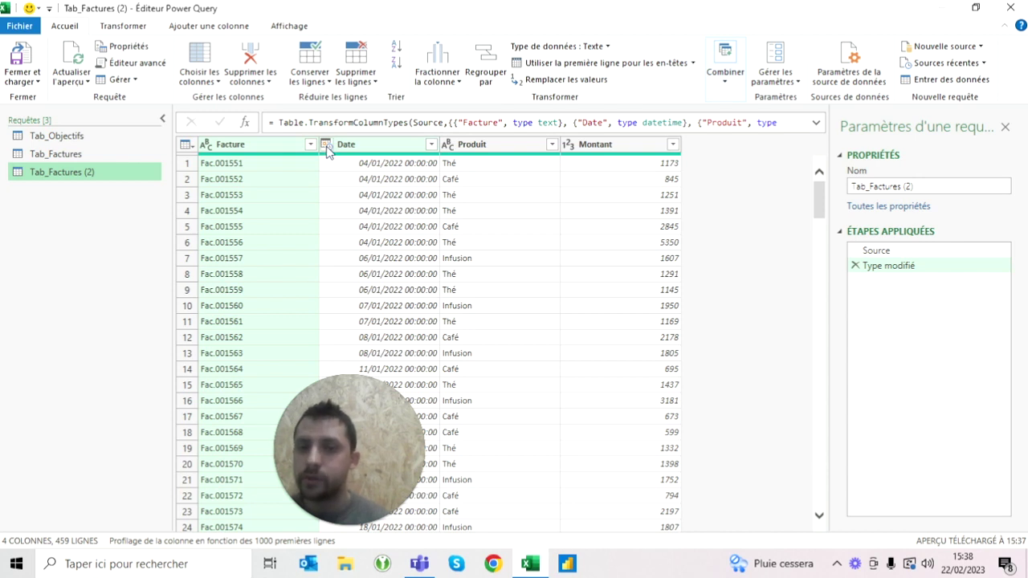
left_click(327, 146)
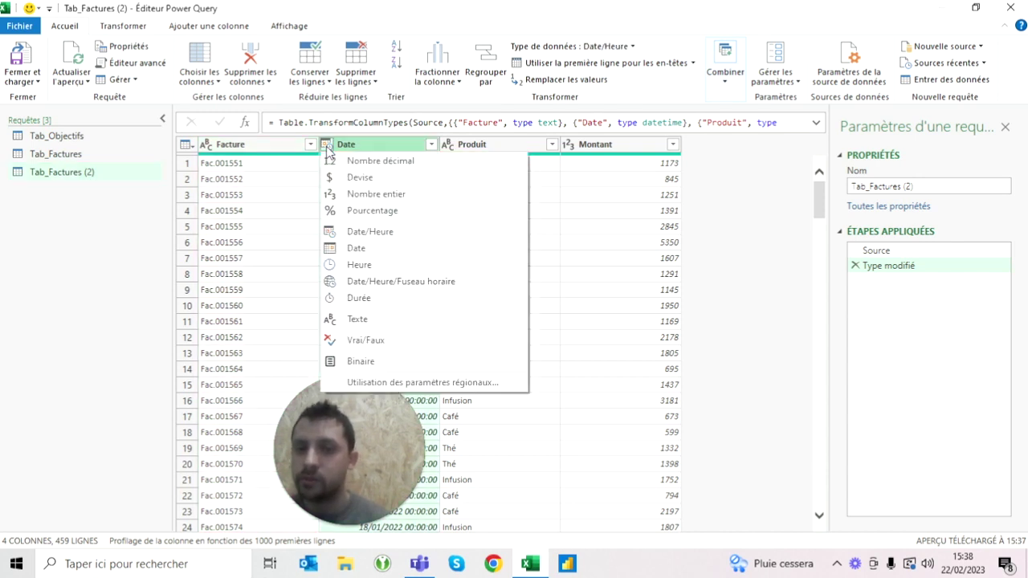
left_click(351, 252)
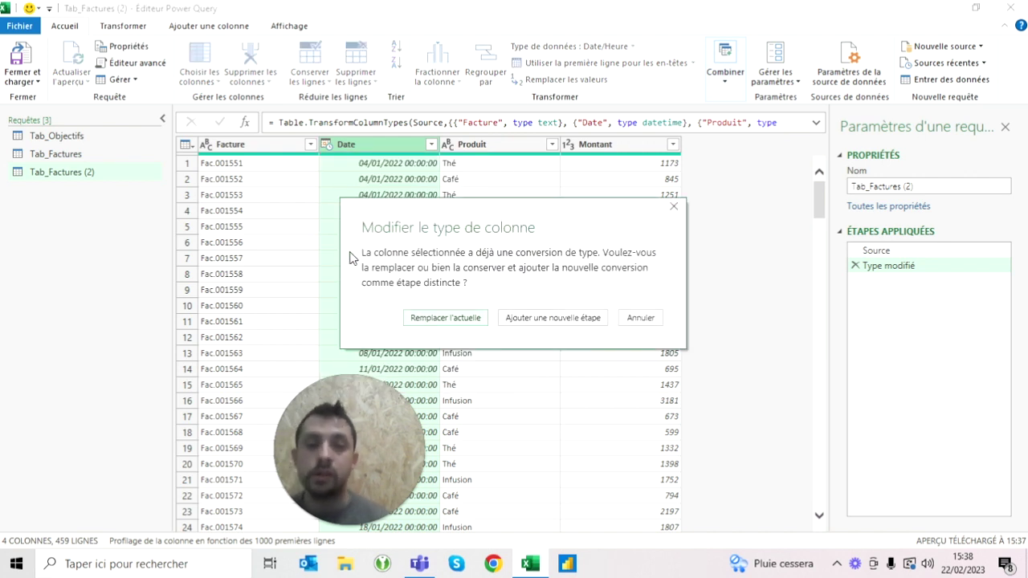
left_click(446, 318)
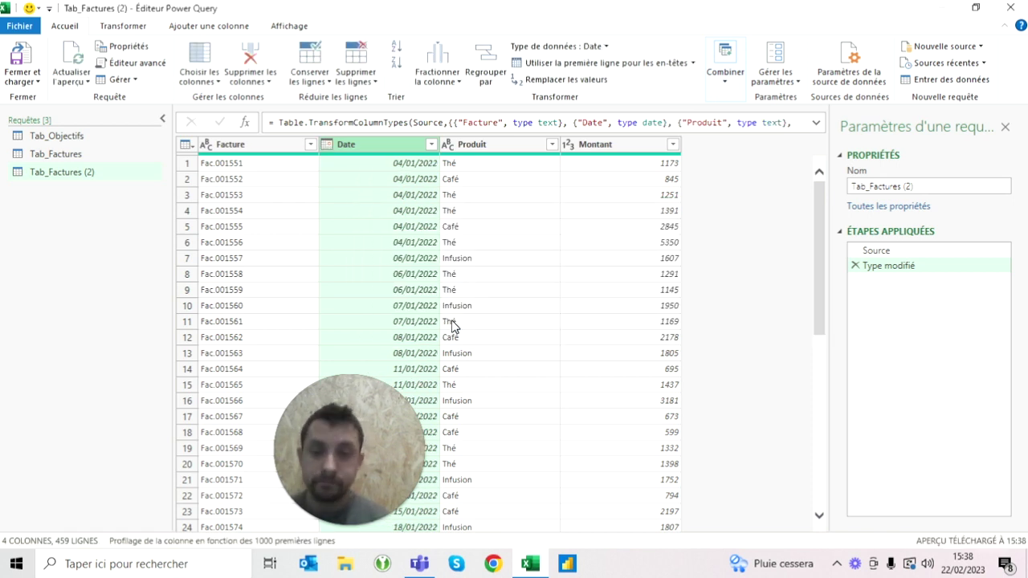
left_click(28, 84)
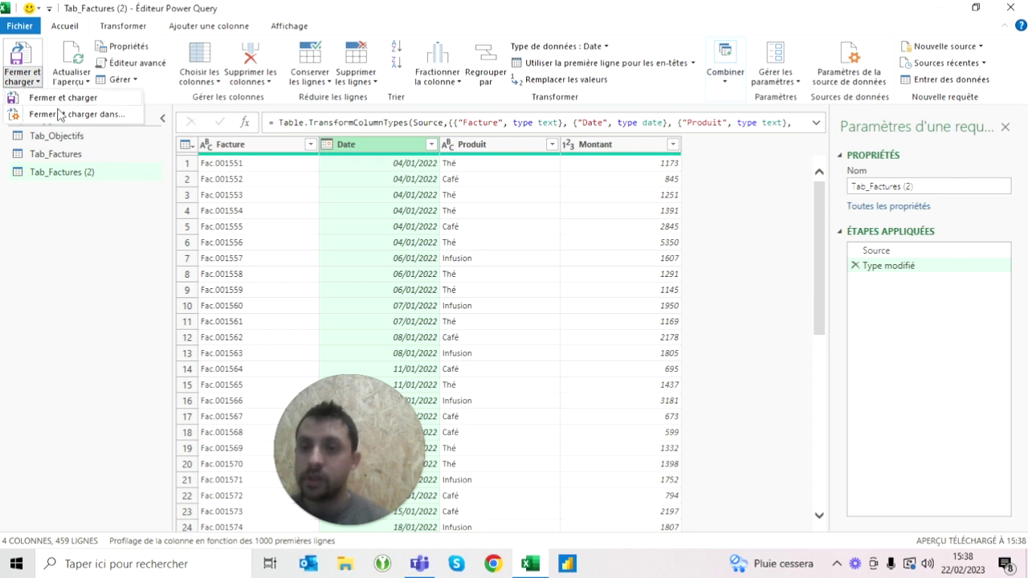
left_click(64, 117)
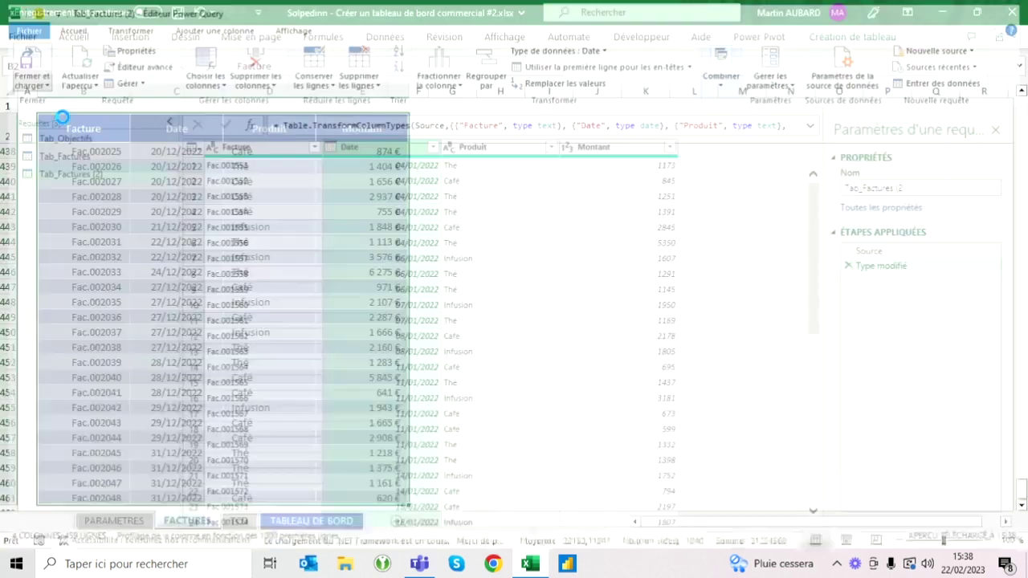
- Load Tab_Factures (2) as a connection only and add it to the data model
left_click(349, 198)
left_click(317, 274)
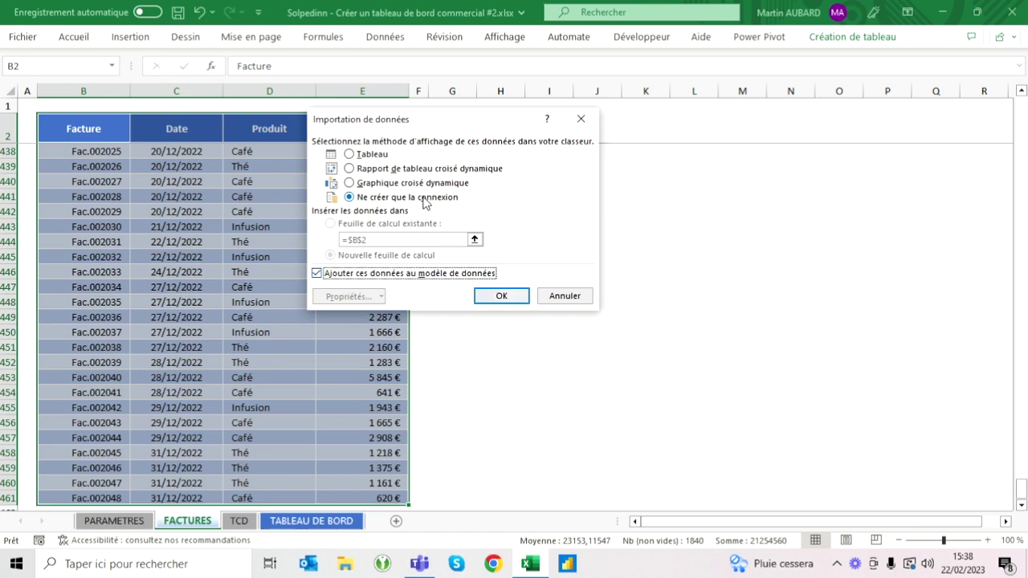
left_click(493, 297)
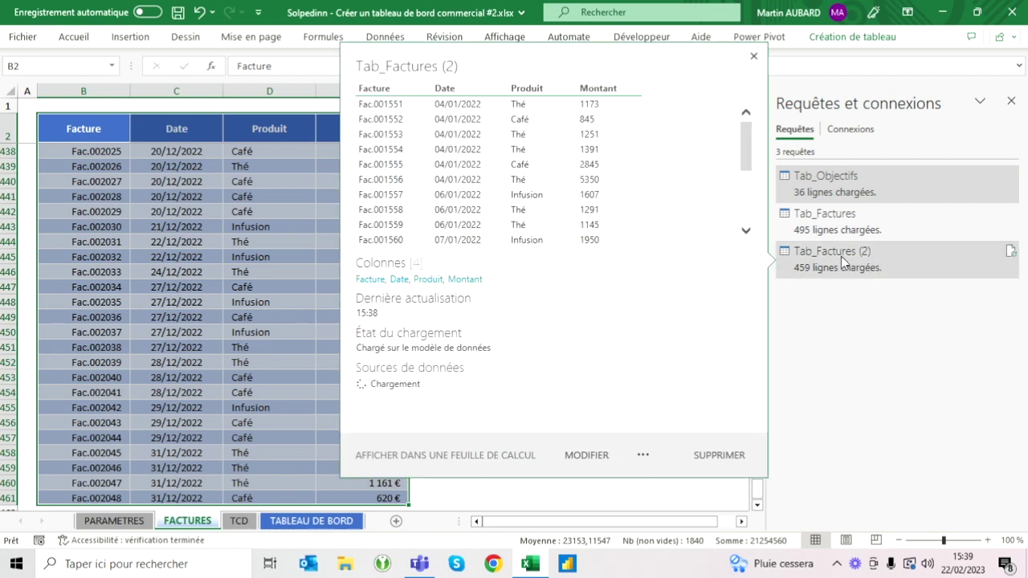
mouse_move(826, 221)
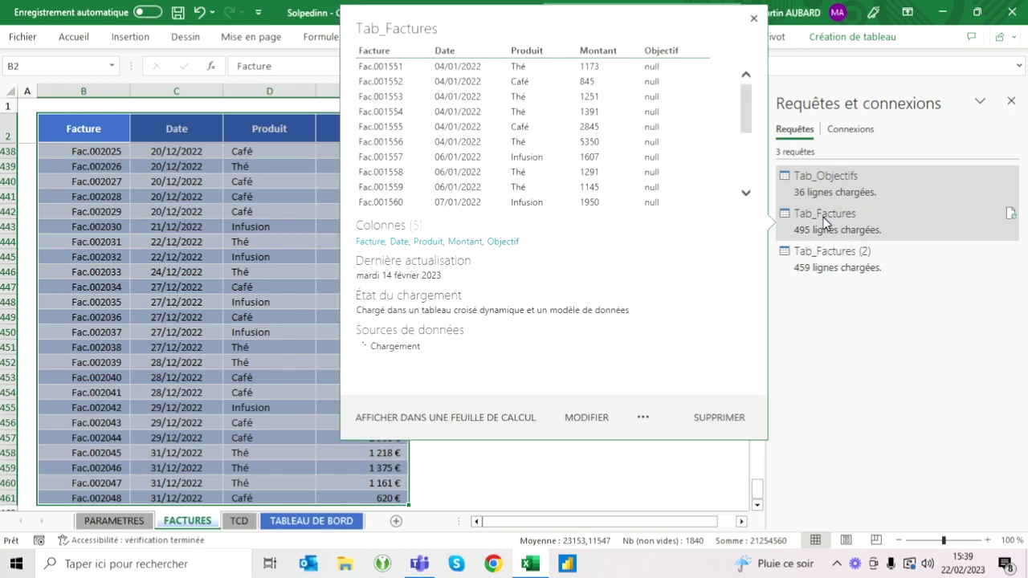
mouse_move(826, 176)
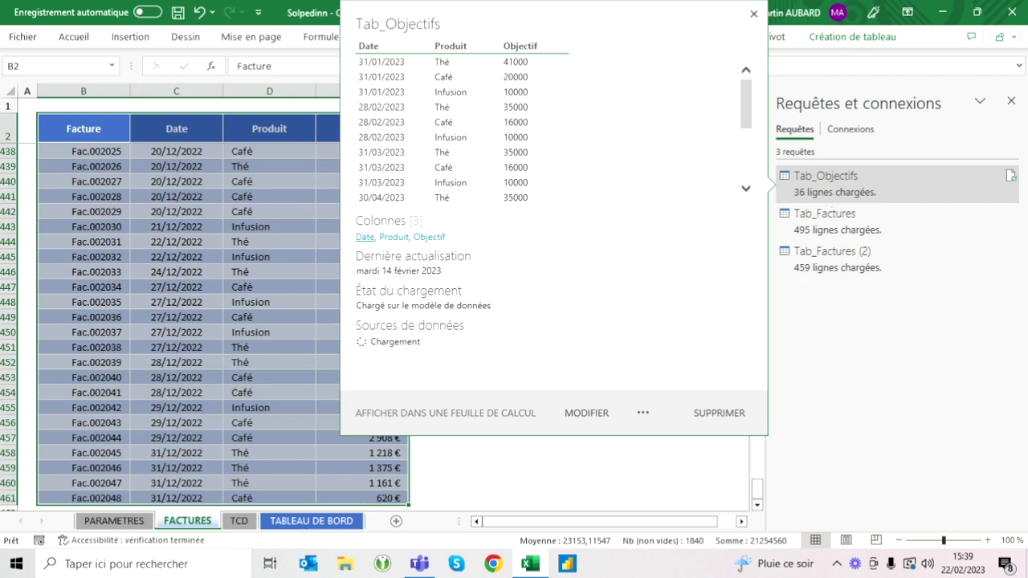
- Select the whole PARAMETRES objectives table and create a query from it with À partir d'un tableau
left_click(176, 271)
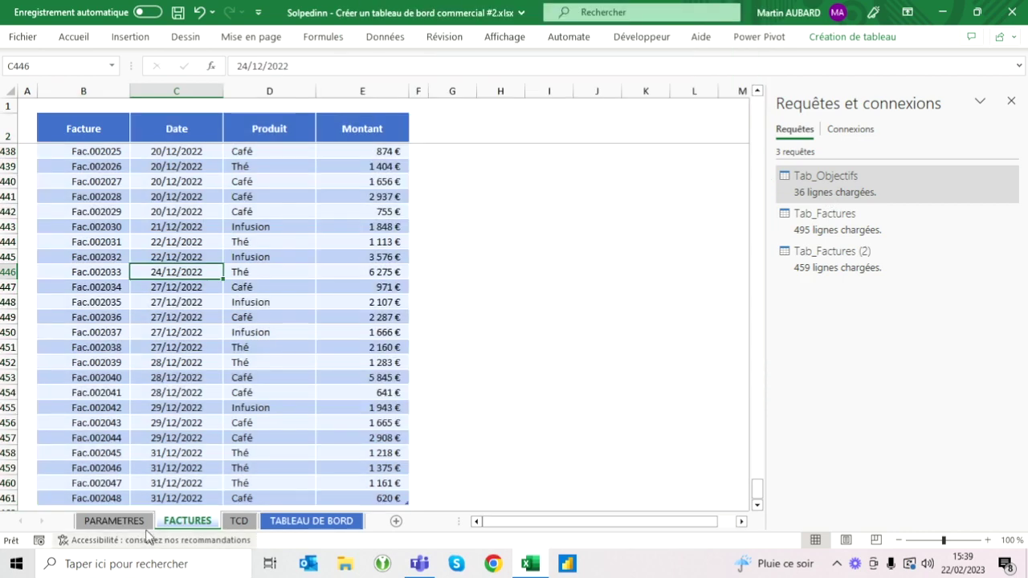
left_click(140, 521)
left_click(79, 129)
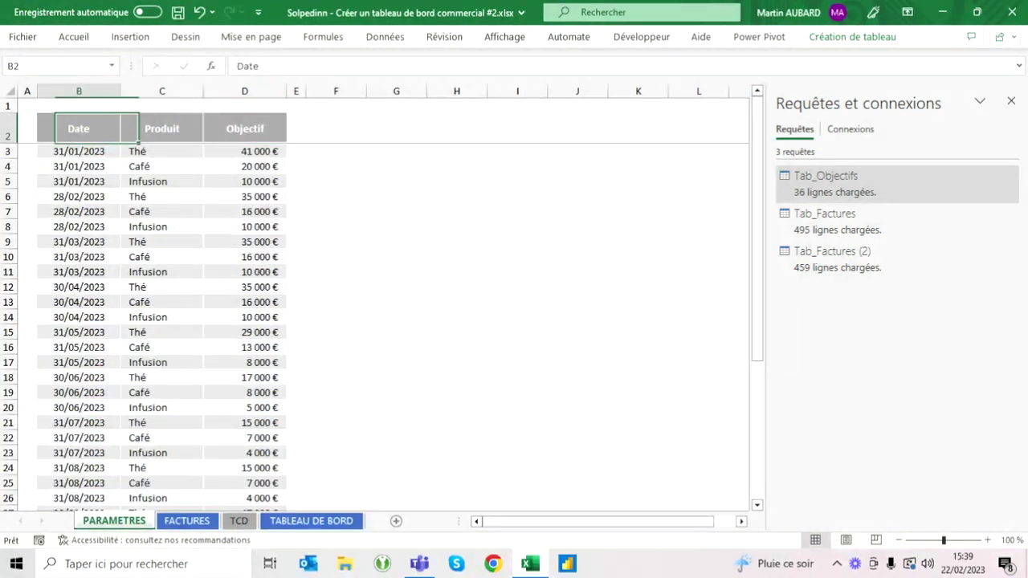
key("ctrl+shift+End")
key("ctrl+q")
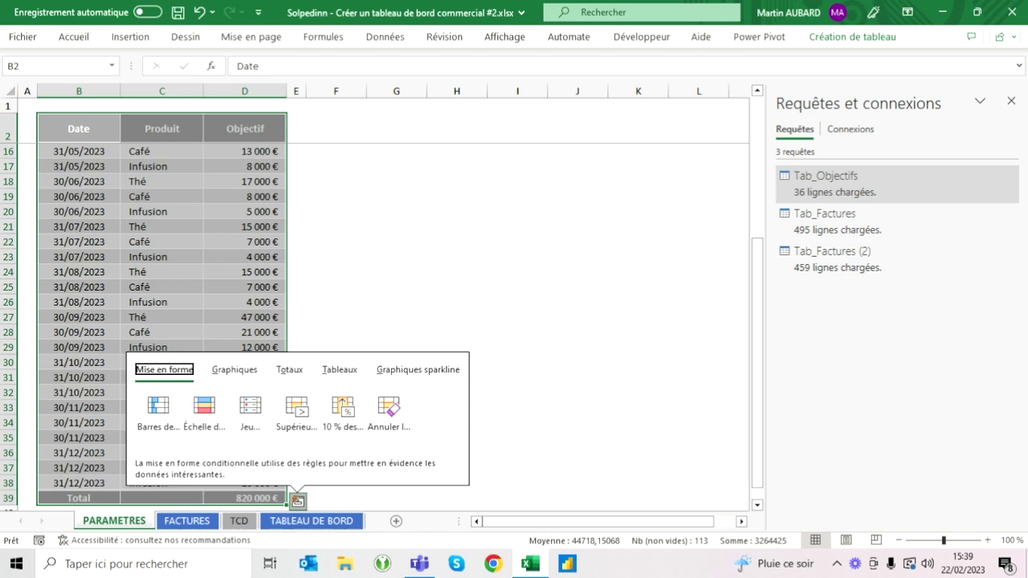
left_click(385, 39)
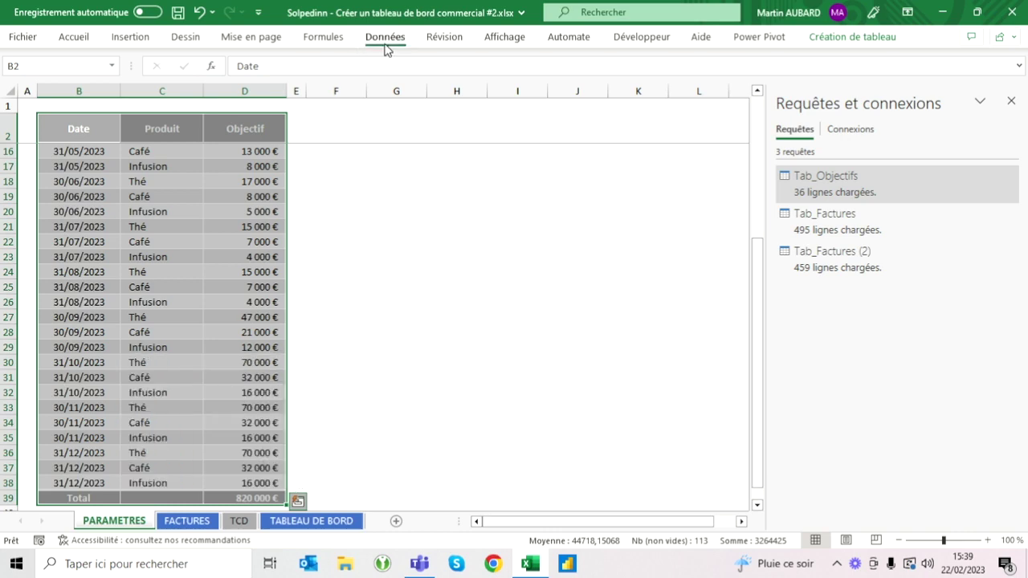
left_click(91, 99)
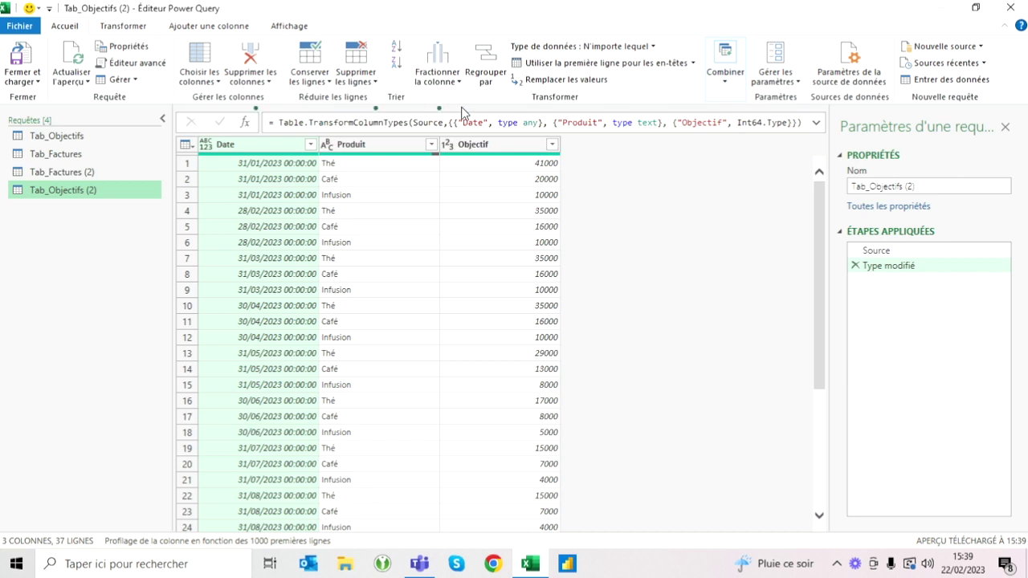
- Set the Tab_Objectifs (2) Date column to the date type
left_click(62, 172)
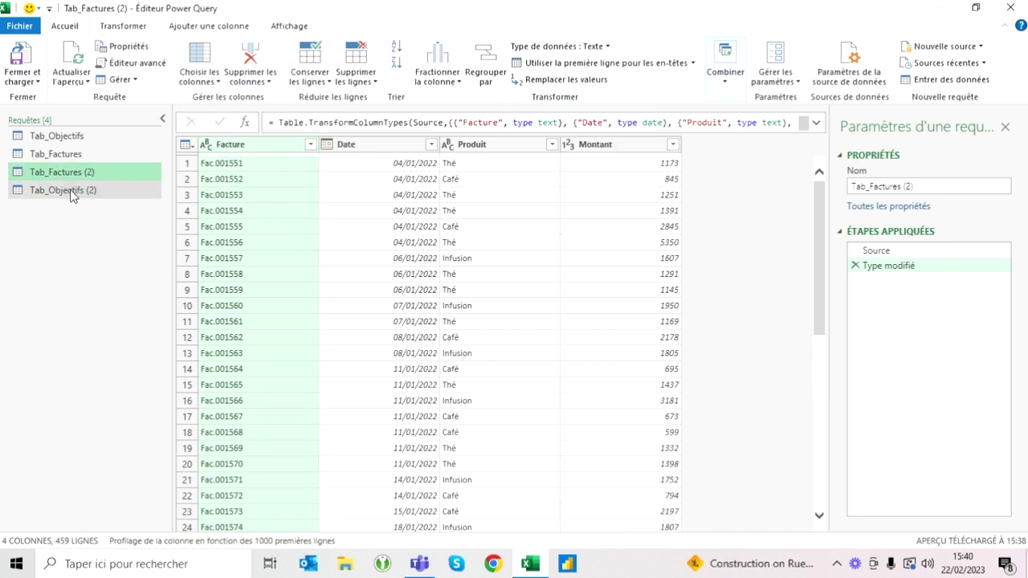
left_click(71, 191)
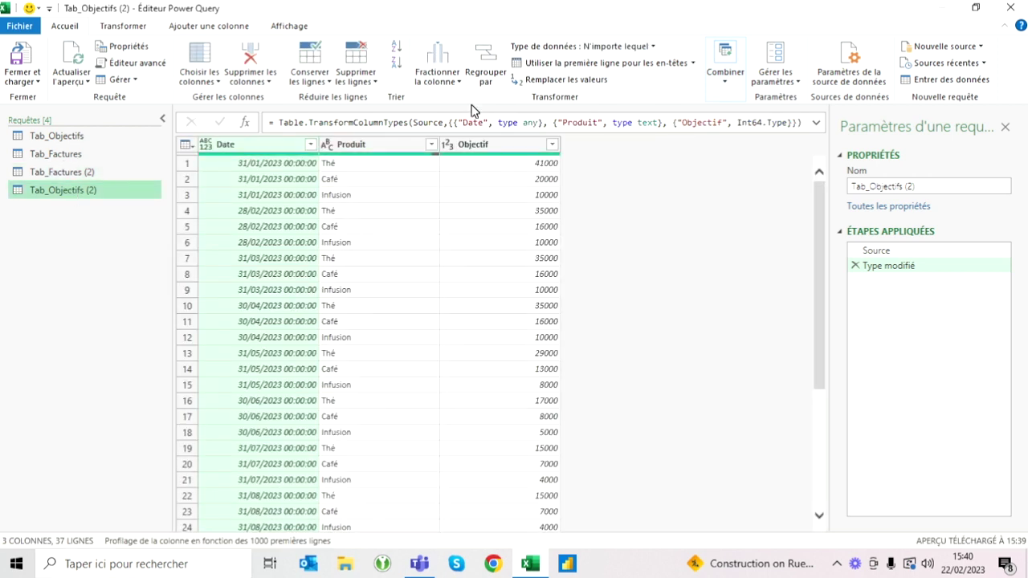
left_click(207, 148)
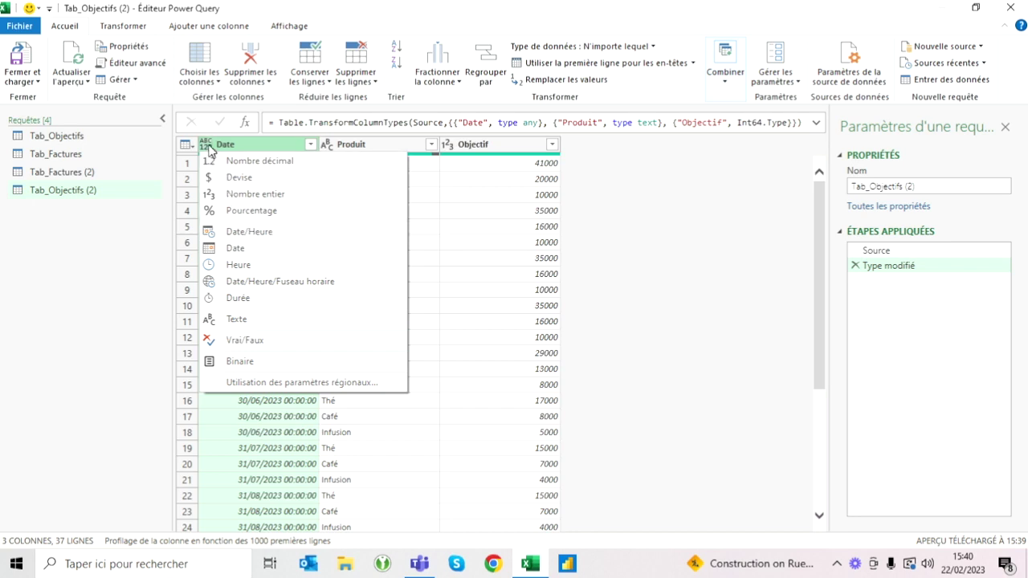
left_click(249, 253)
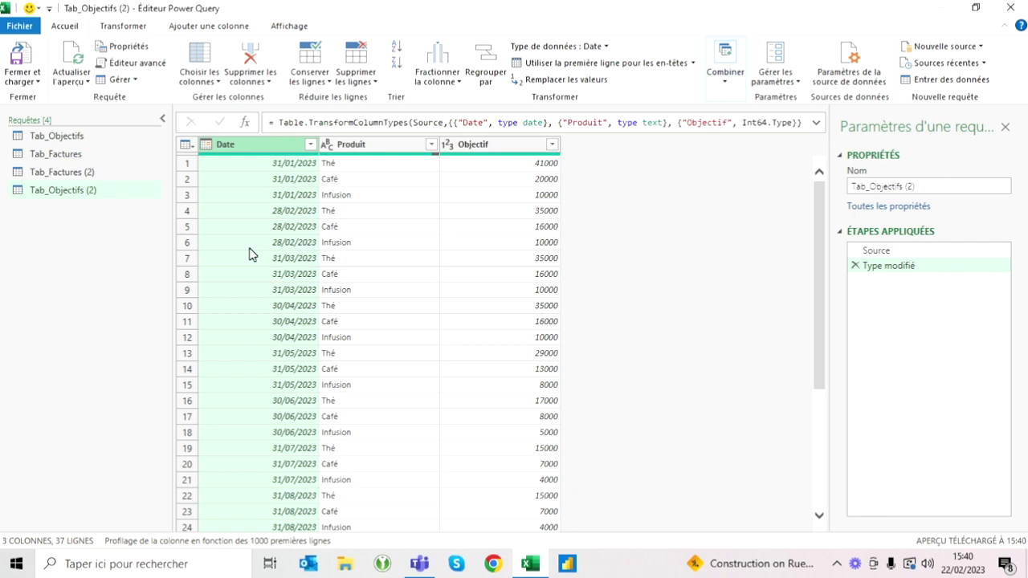
scroll(249, 254, "down", 5)
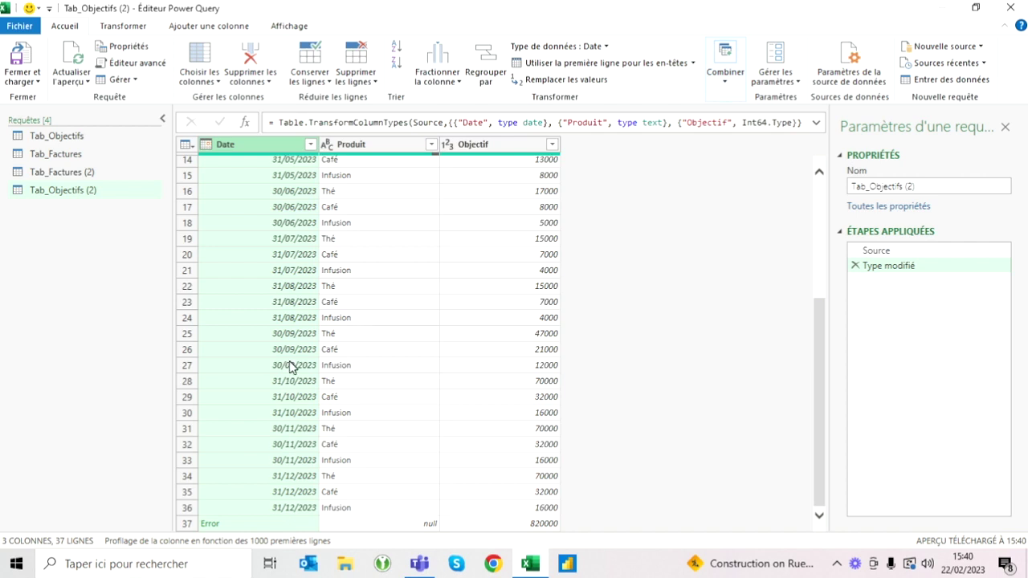
scroll(291, 365, "up", 5)
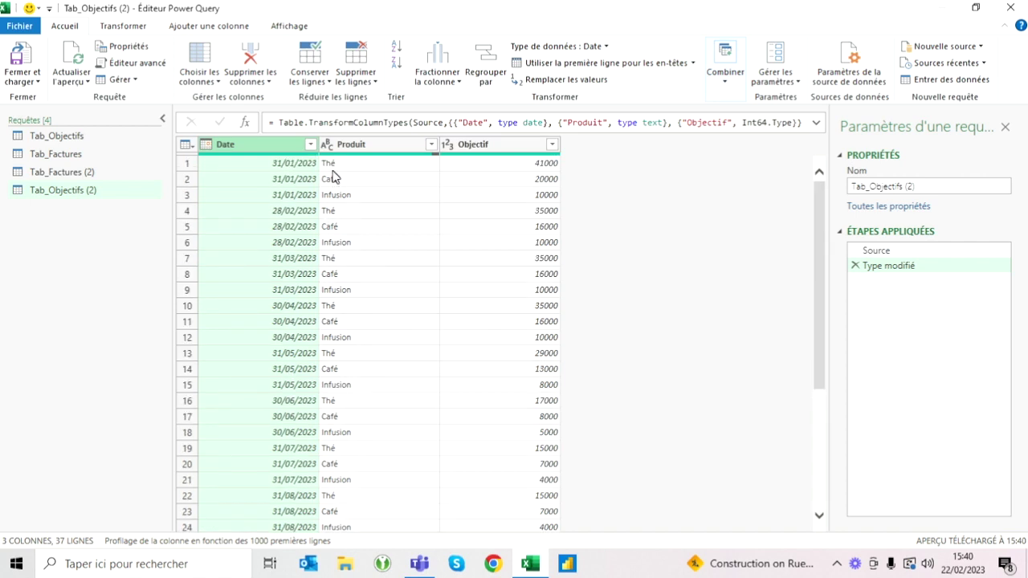
- Remove the error rows from the Date column, leaving 36 rows, and switch to Tab_Factures (2)
right_click(279, 149)
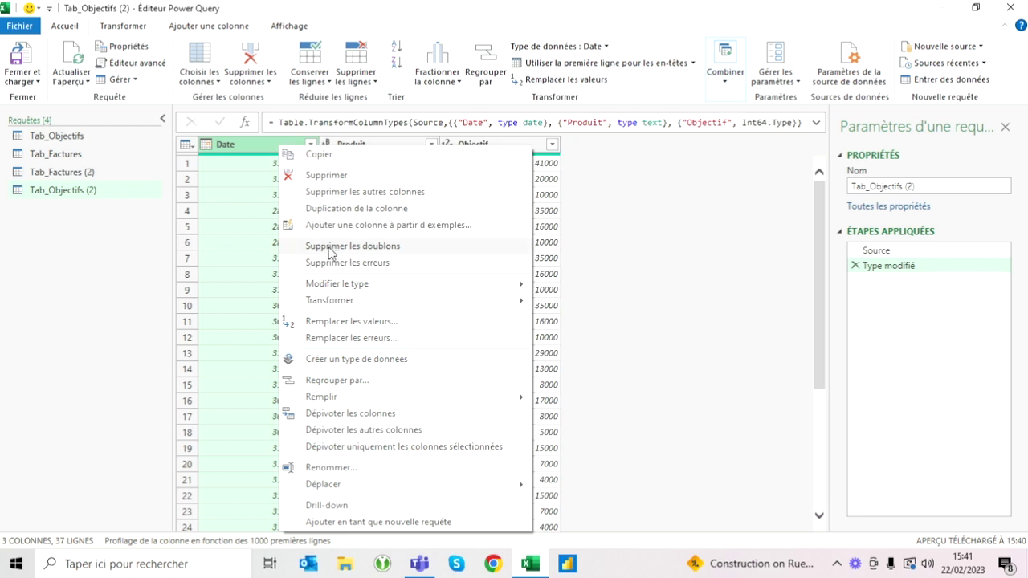
left_click(277, 278)
scroll(254, 300, "down", 5)
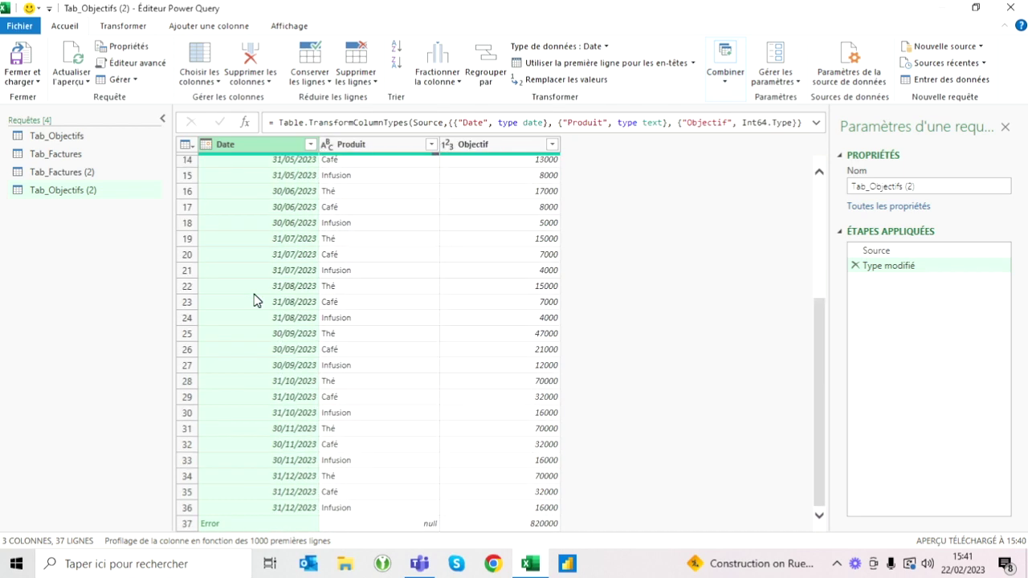
scroll(254, 300, "up", 5)
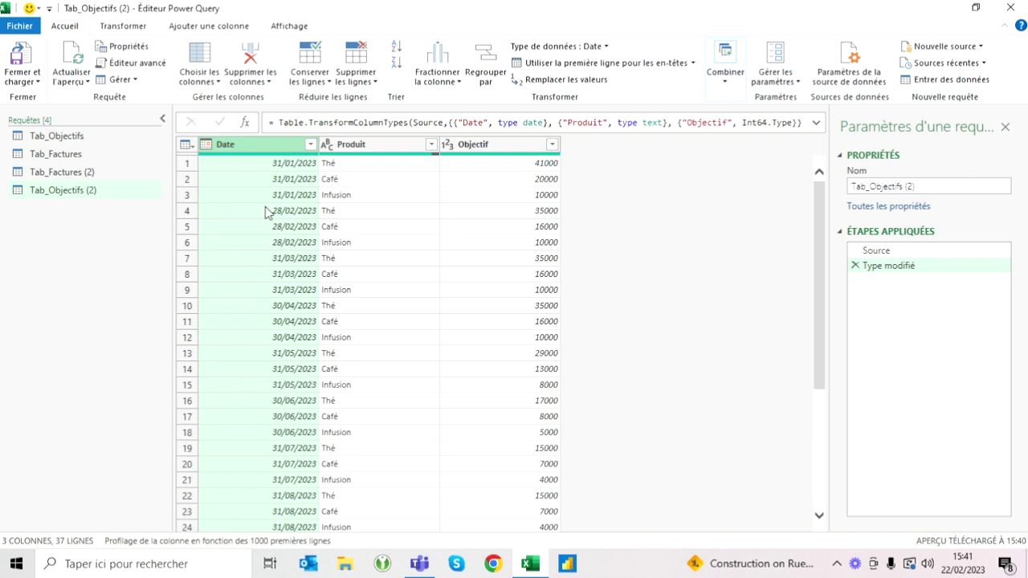
right_click(276, 145)
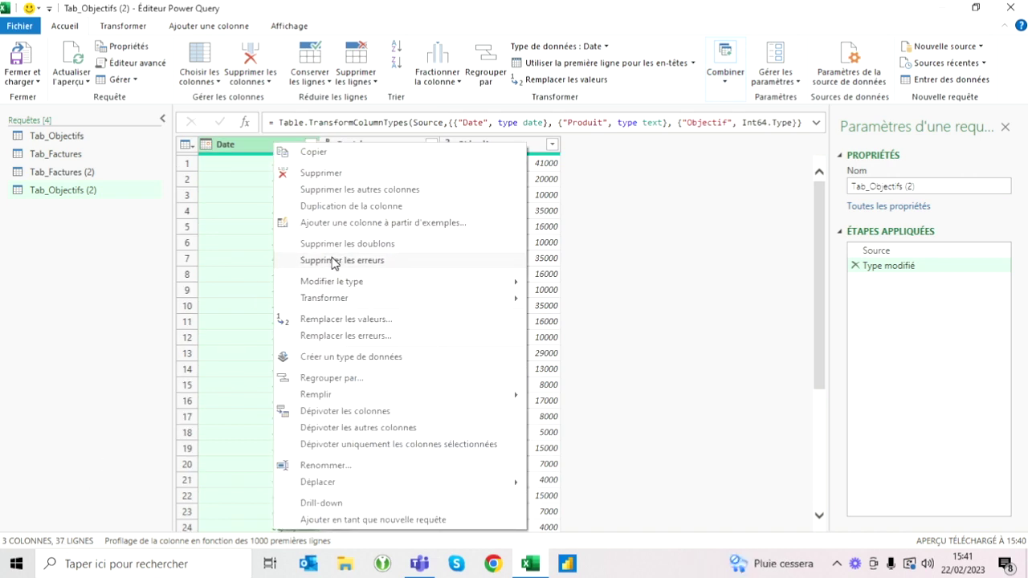
left_click(333, 260)
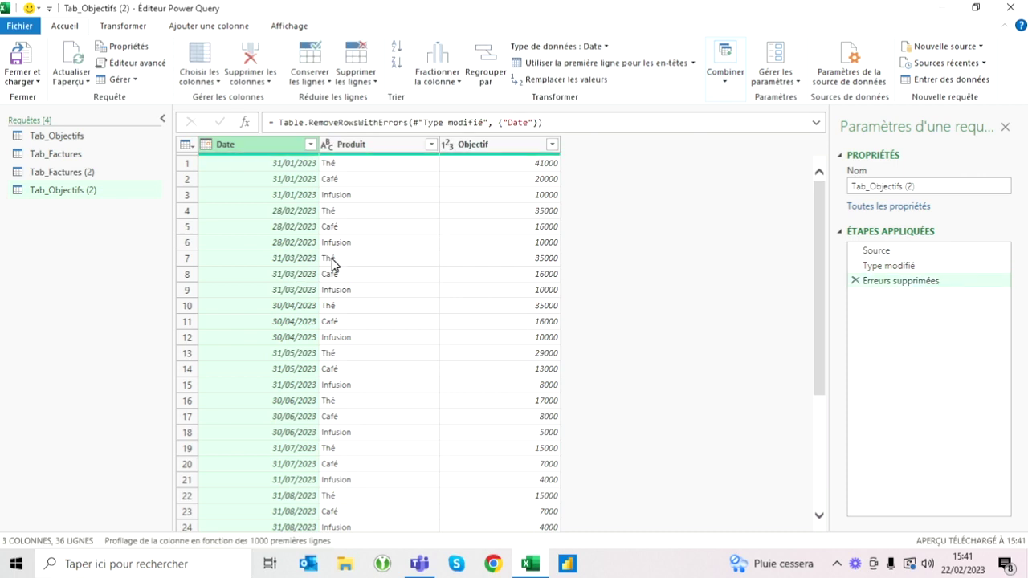
scroll(332, 262, "down", 4)
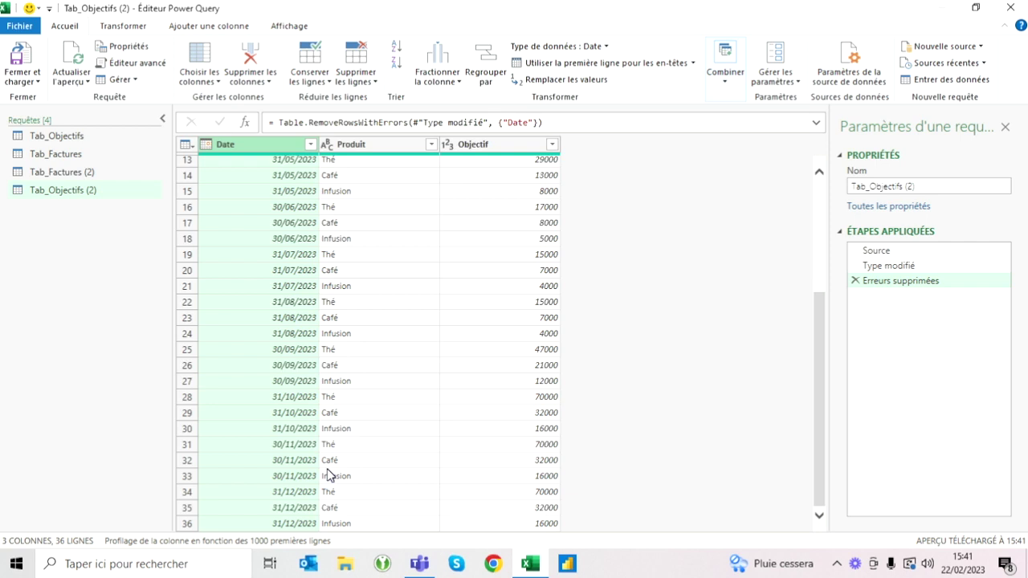
left_click(71, 169)
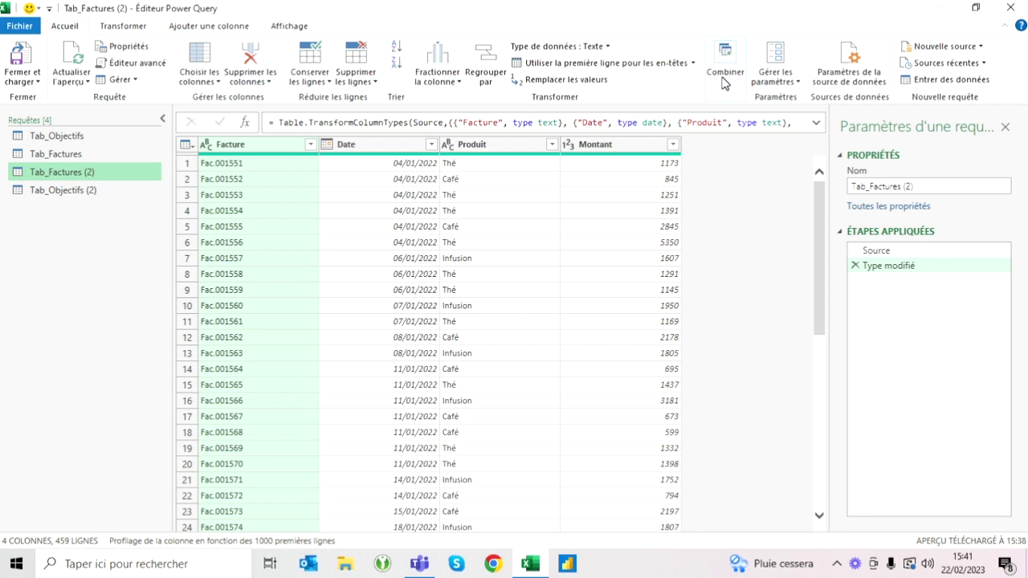
- Append Tab_Objectifs (2) to Tab_Factures (2) using Combiner > Ajouter des requêtes
left_click(726, 83)
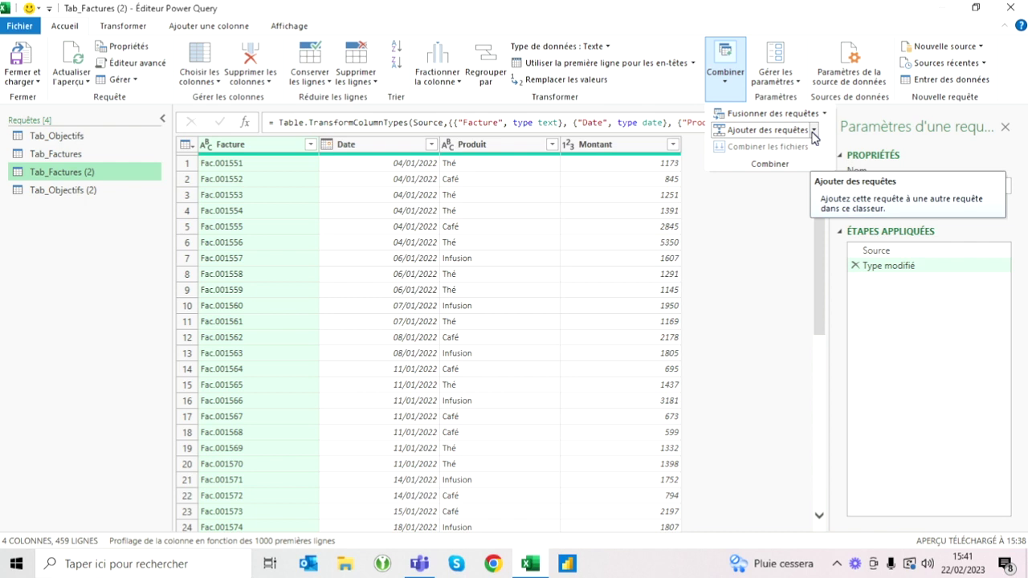
left_click(813, 131)
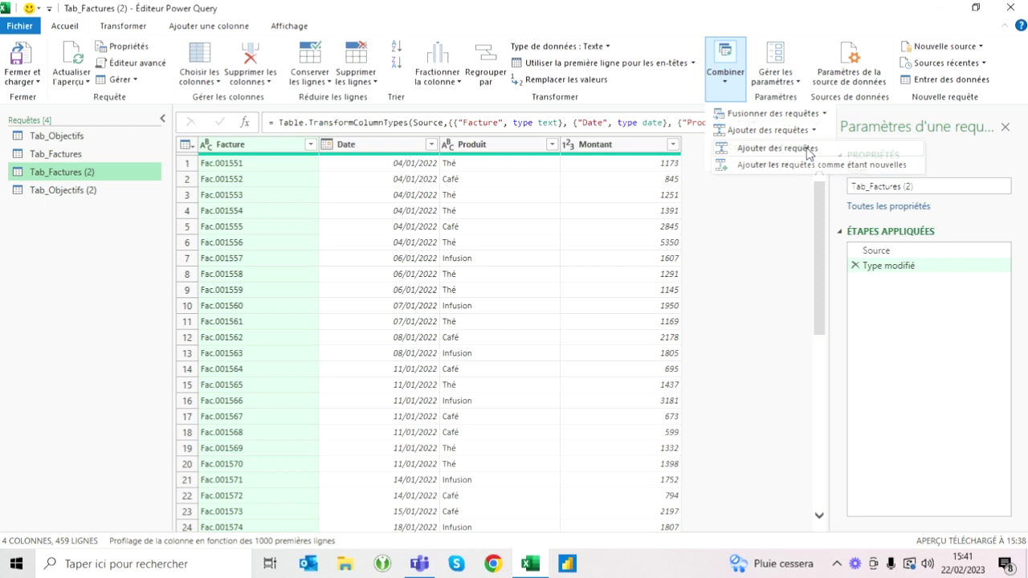
left_click(808, 150)
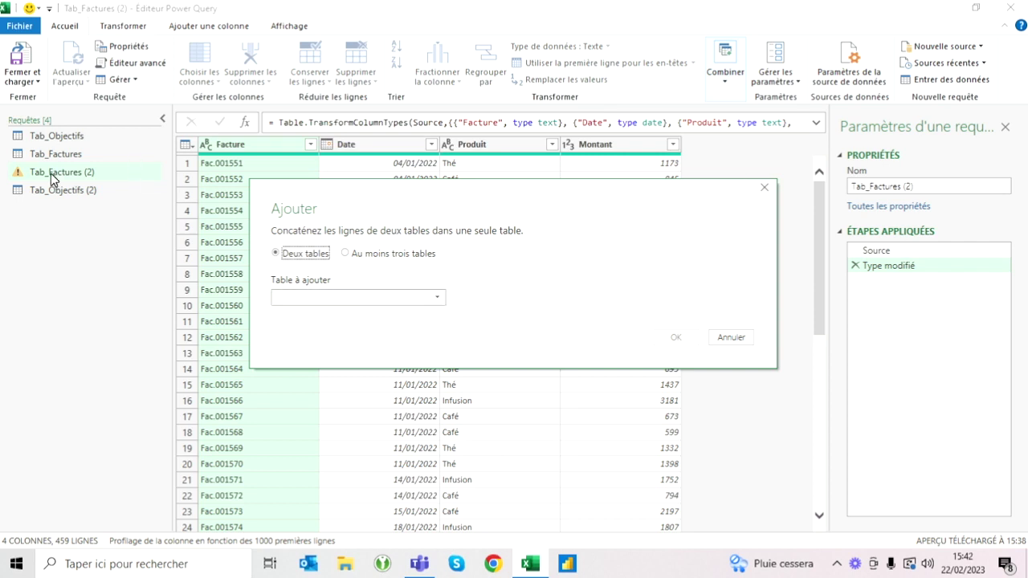
left_click(313, 297)
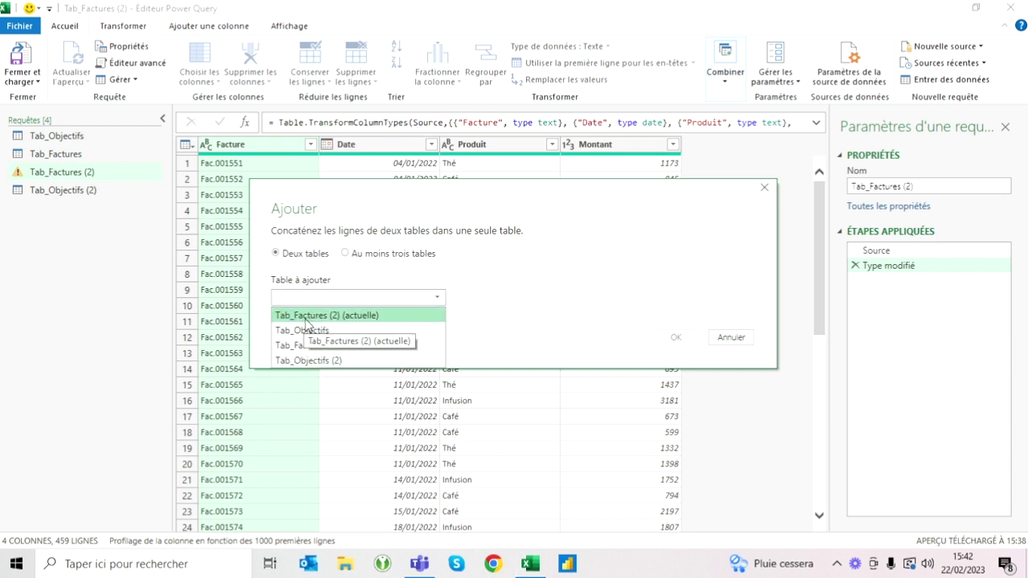
left_click(303, 361)
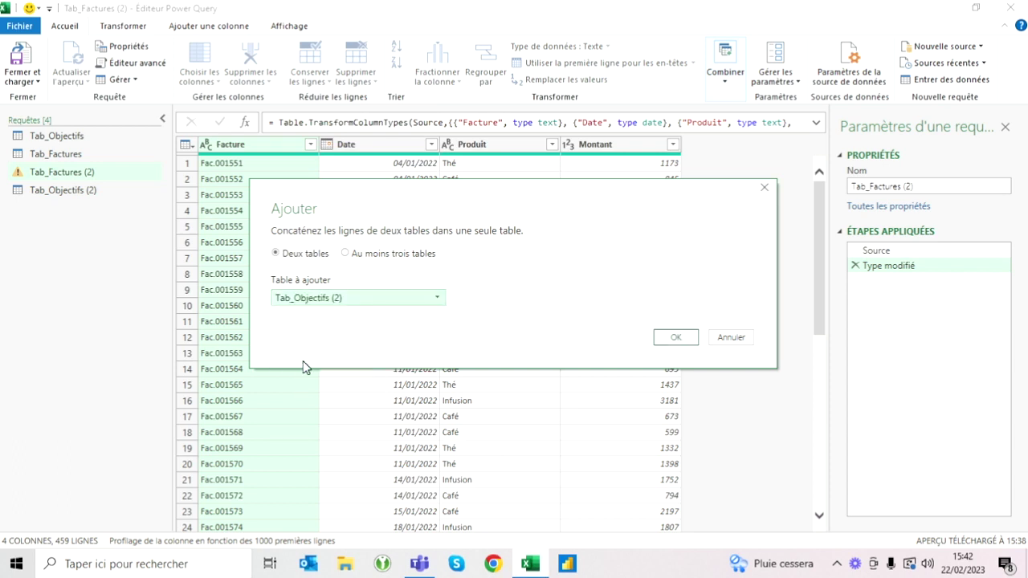
left_click(675, 339)
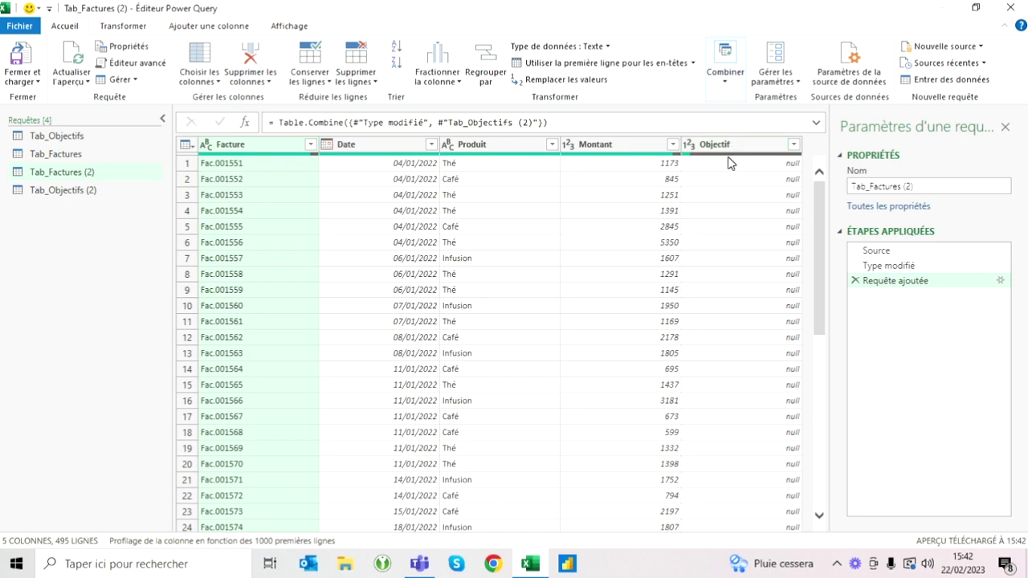
scroll(718, 331, "down", 9)
scroll(719, 333, "down", 10)
scroll(720, 338, "down", 11)
scroll(719, 339, "down", 20)
scroll(720, 338, "down", 8)
scroll(720, 338, "down", 20)
scroll(720, 338, "down", 20)
scroll(719, 337, "down", 16)
scroll(719, 338, "down", 15)
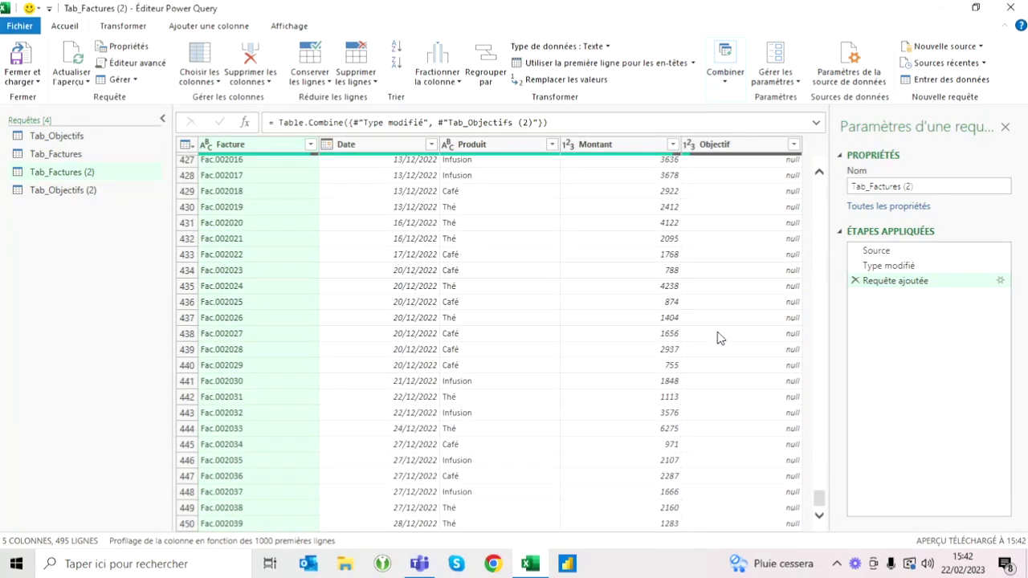
scroll(687, 254, "down", 17)
scroll(688, 254, "up", 4)
scroll(687, 254, "up", 1)
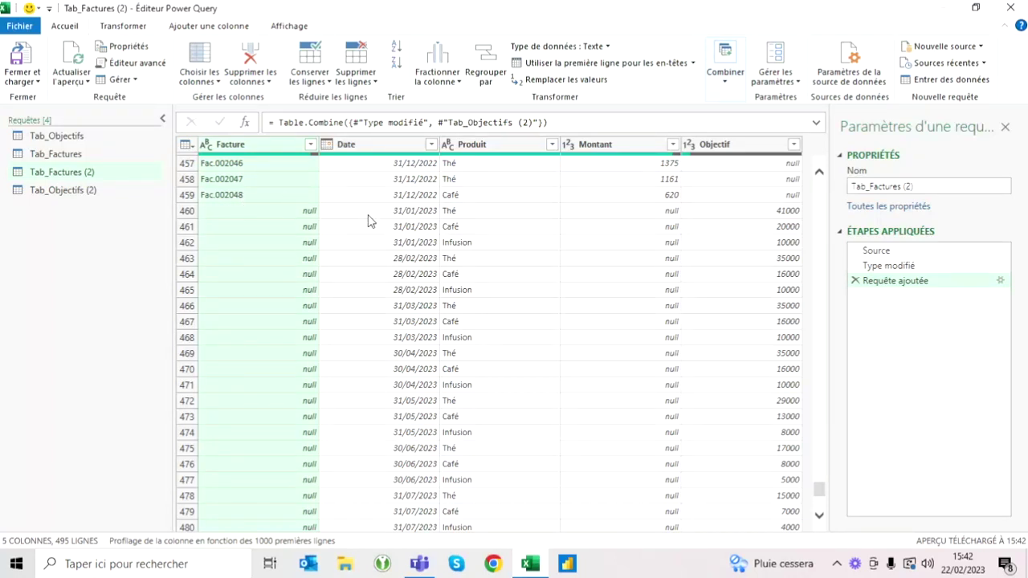
scroll(650, 271, "down", 5)
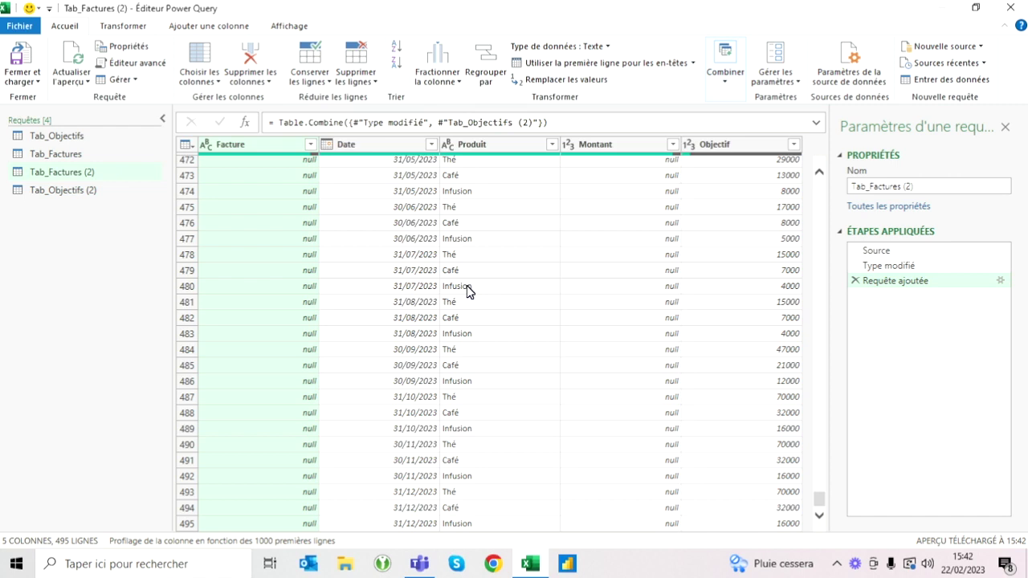
scroll(467, 291, "up", 6)
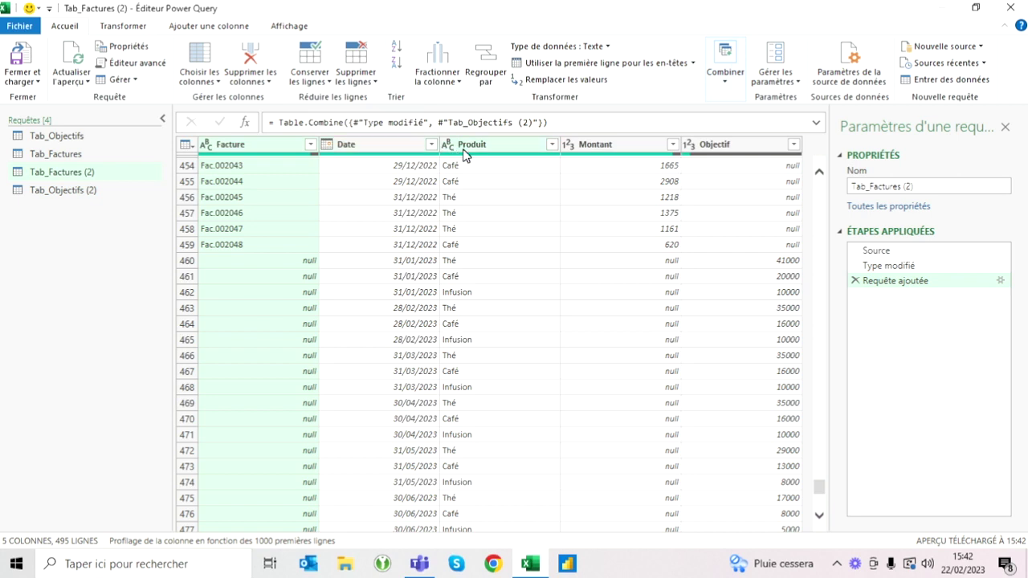
left_click(392, 147)
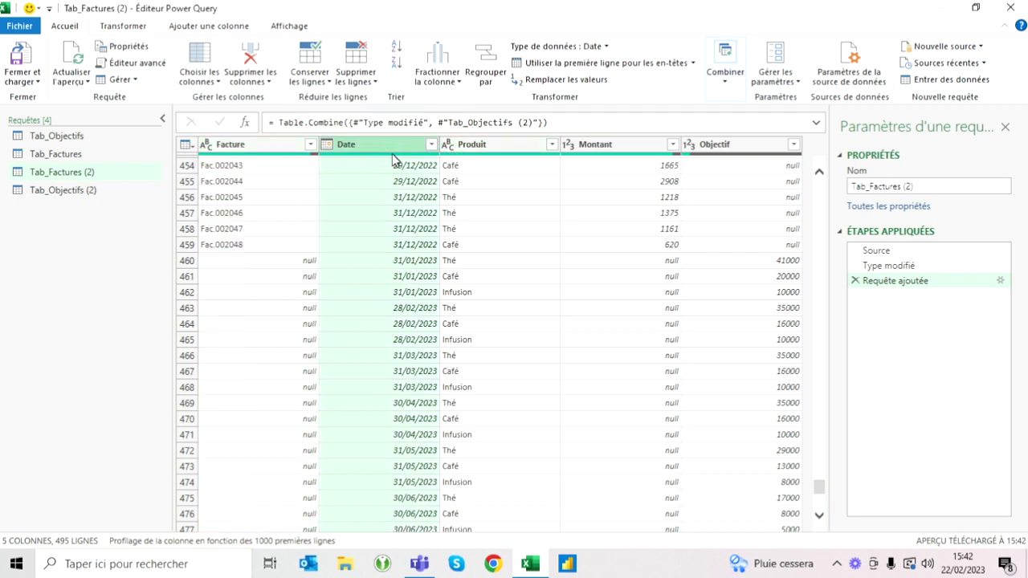
mouse_move(377, 154)
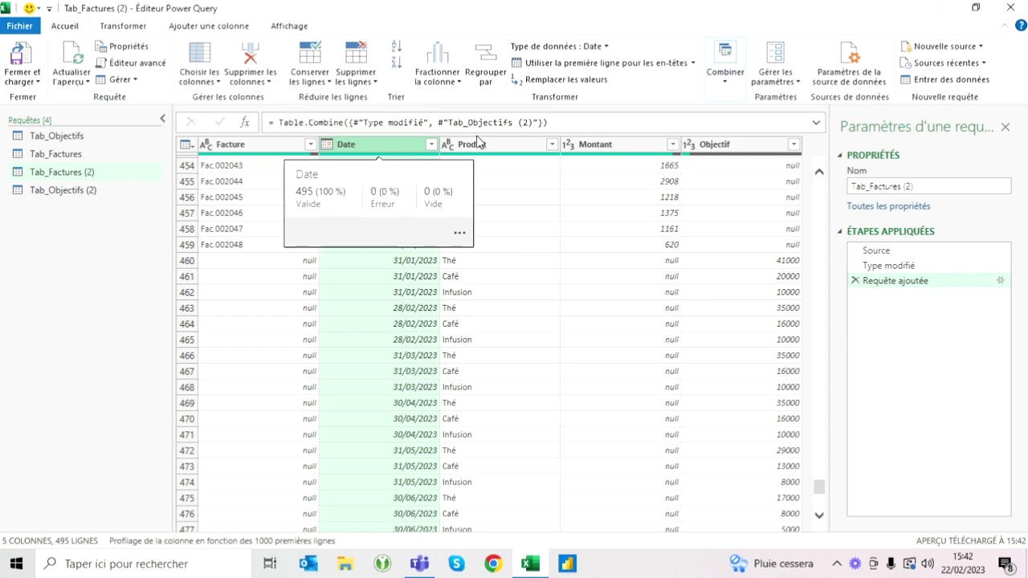
left_click(474, 144)
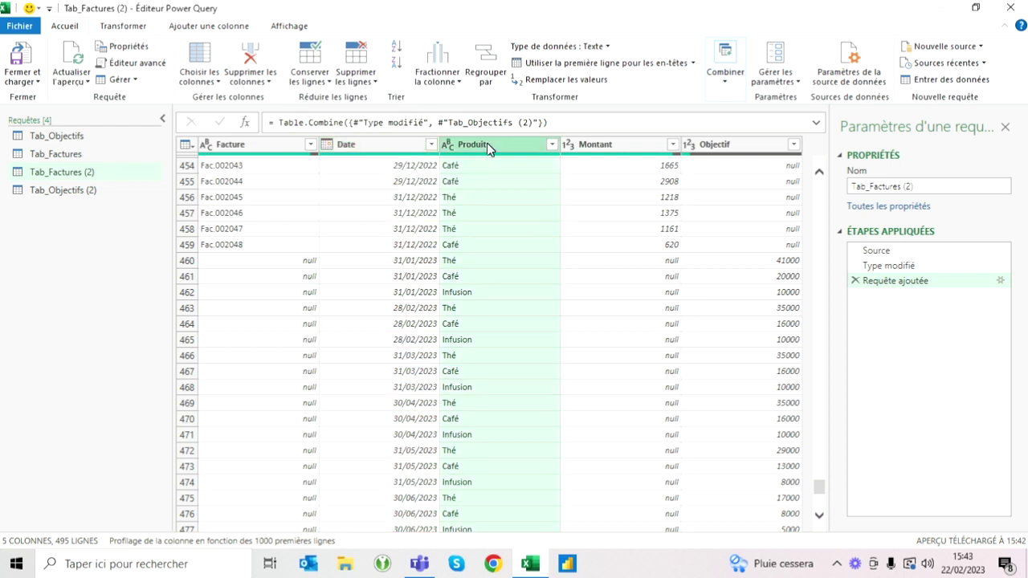
left_click(32, 80)
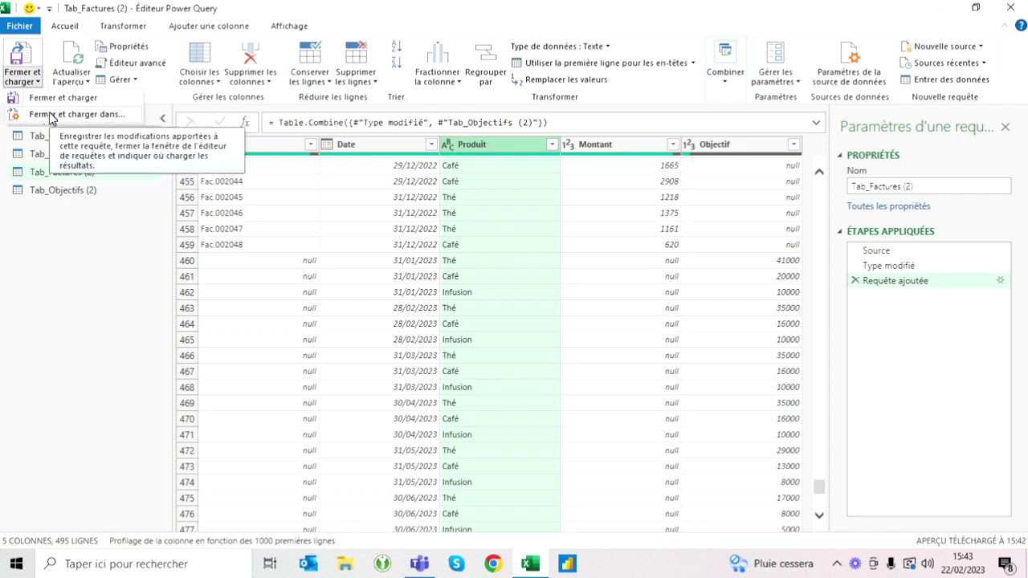
- Close and load the combined query as a connection only, added to the data model
left_click(50, 115)
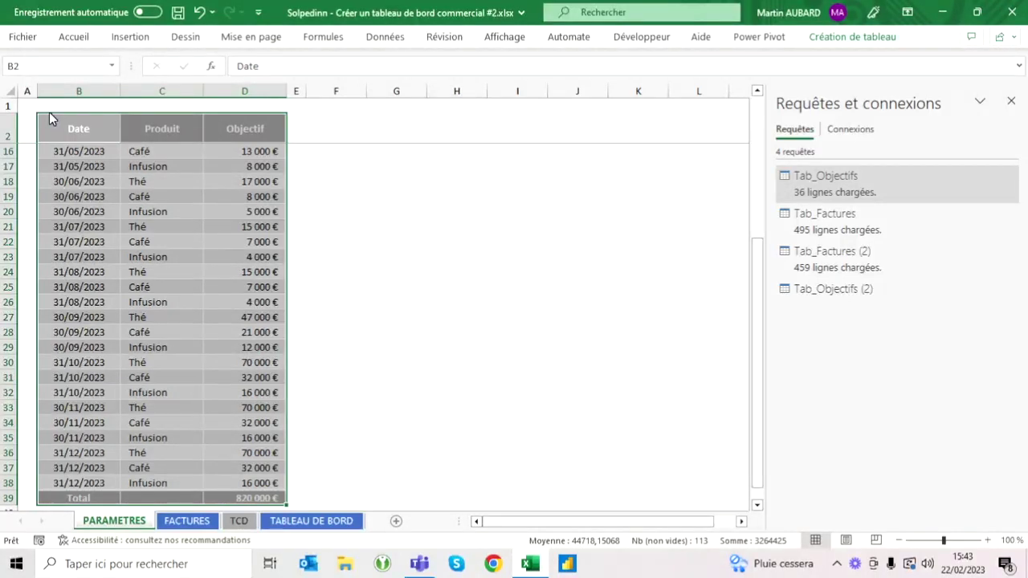
left_click(349, 197)
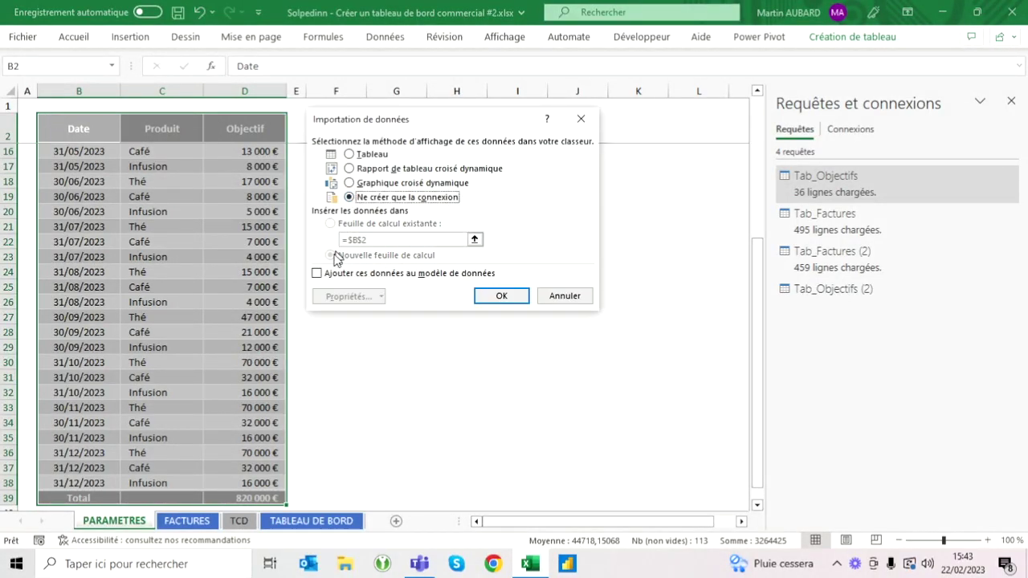
left_click(317, 274)
left_click(501, 295)
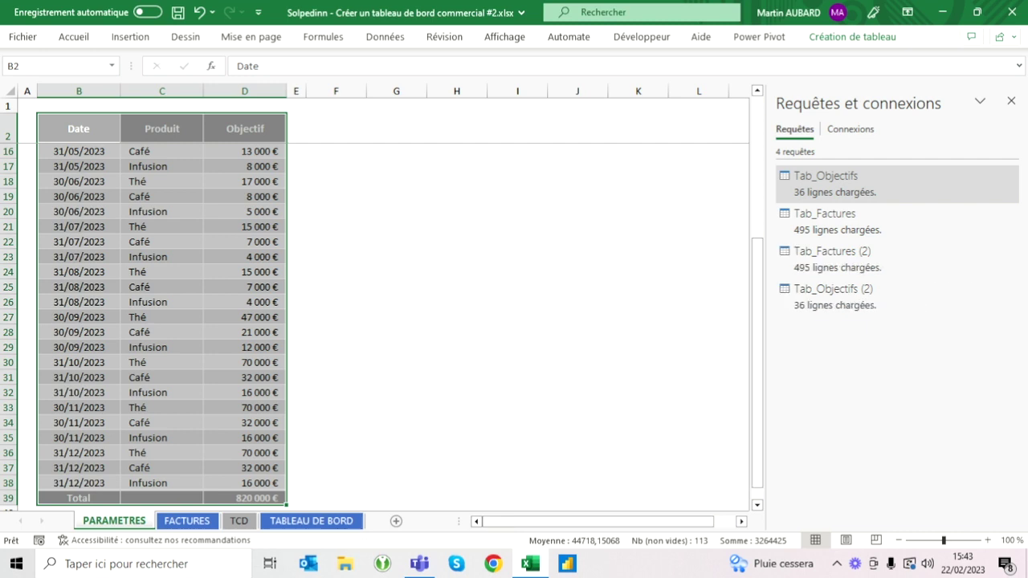
mouse_move(835, 258)
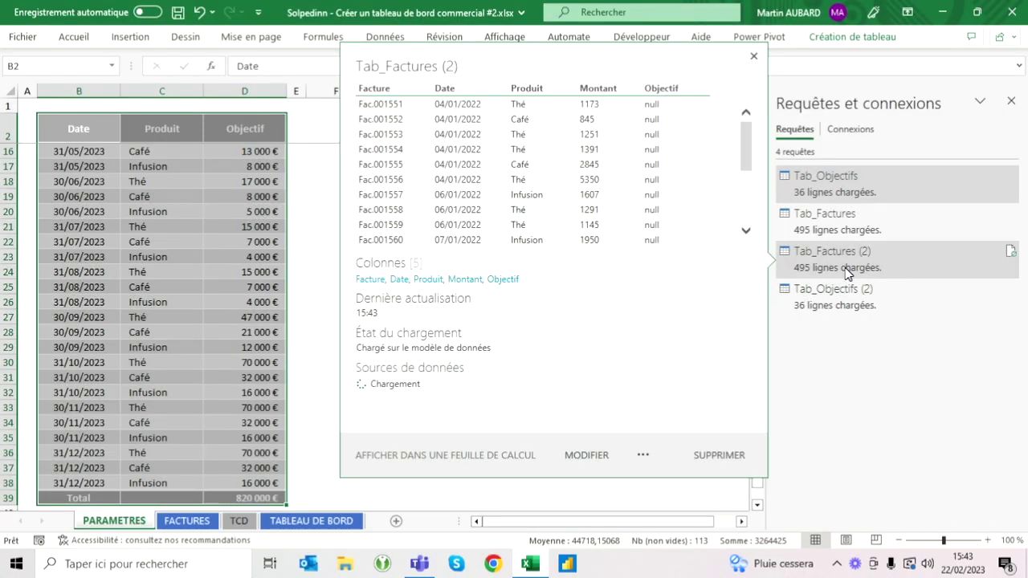
- Load Tab_Factures (2) as a PivotTable report on a new worksheet via Charger dans
left_click(847, 273)
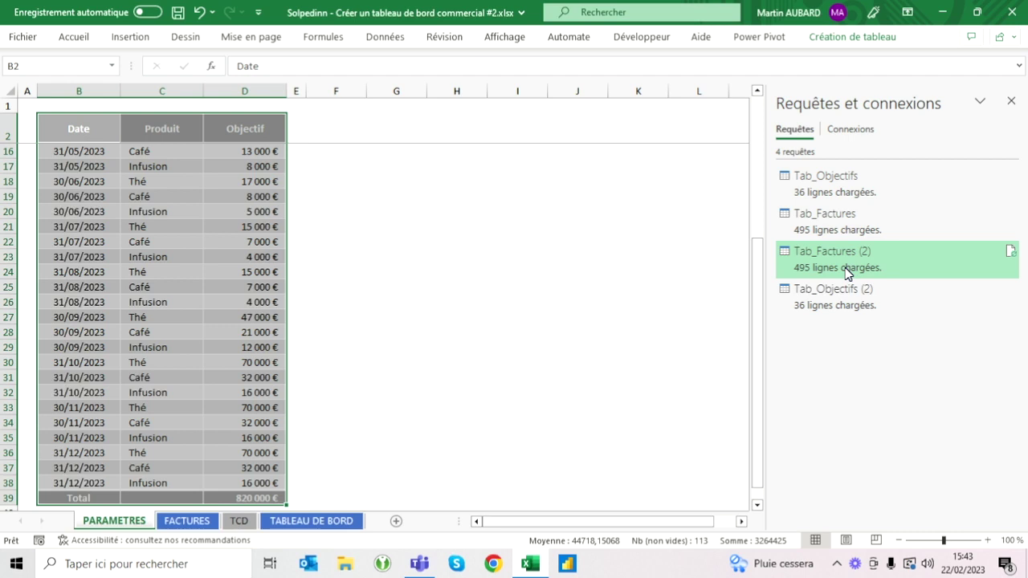
right_click(847, 273)
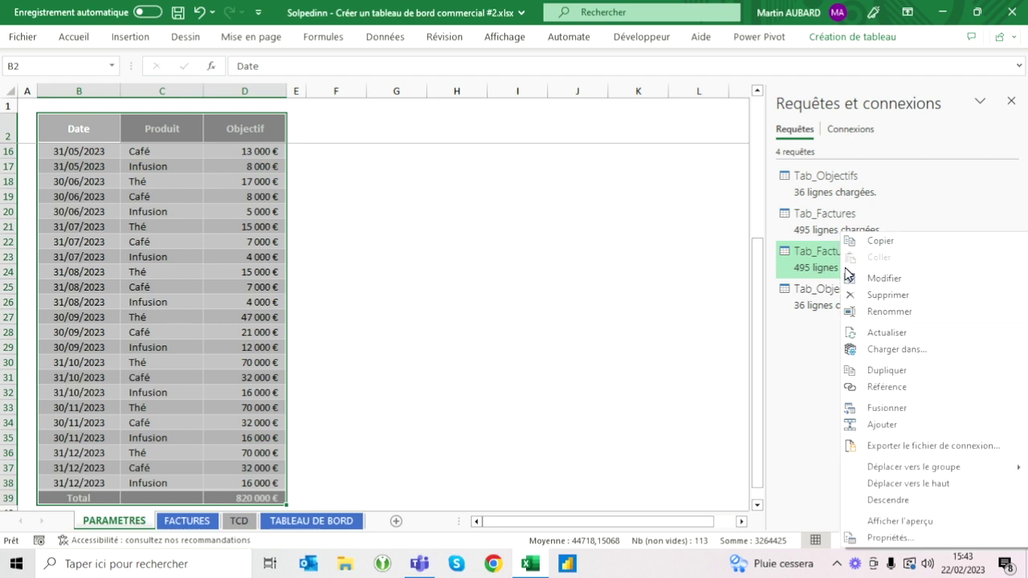
left_click(904, 352)
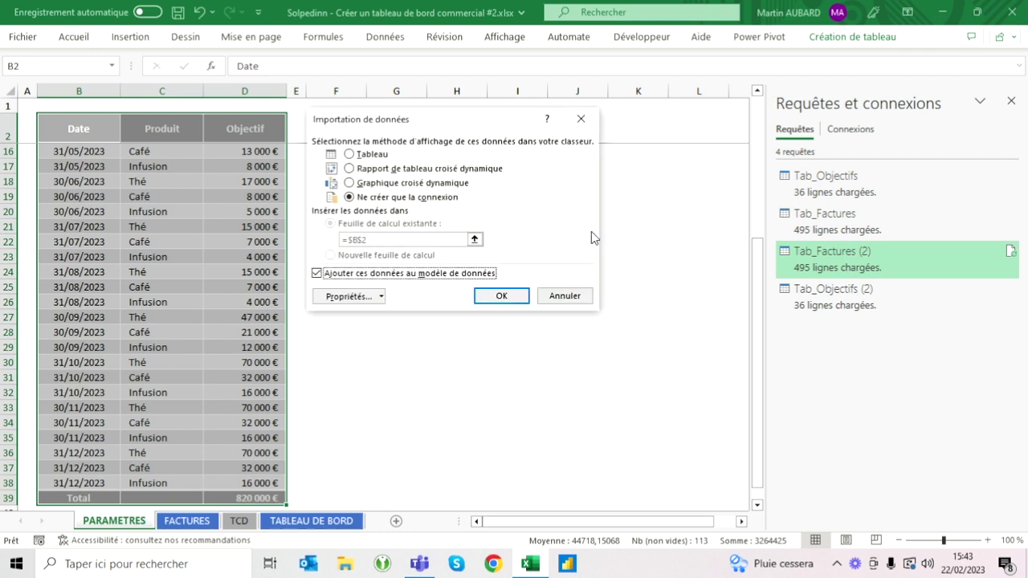
left_click(350, 169)
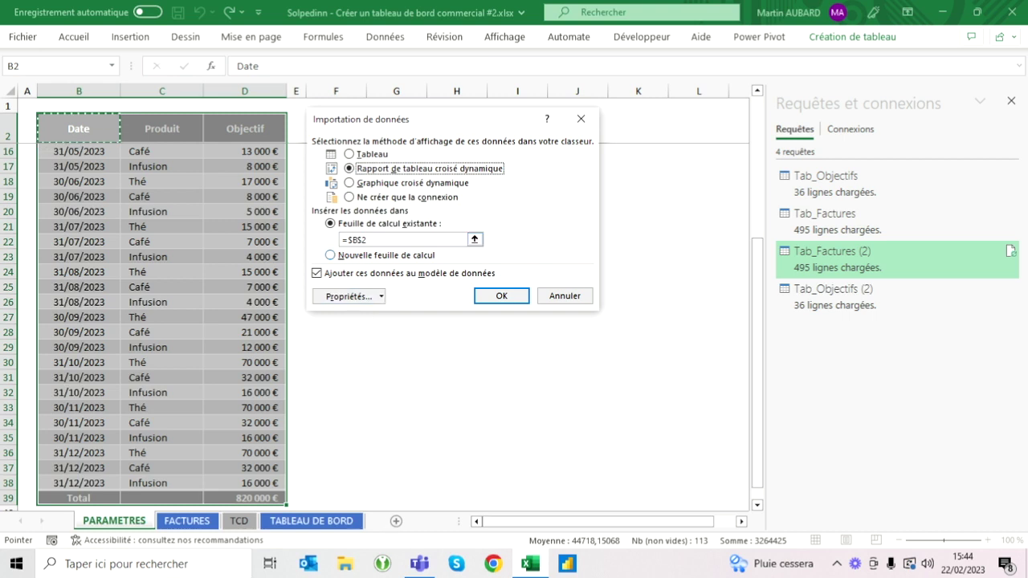
left_click(331, 255)
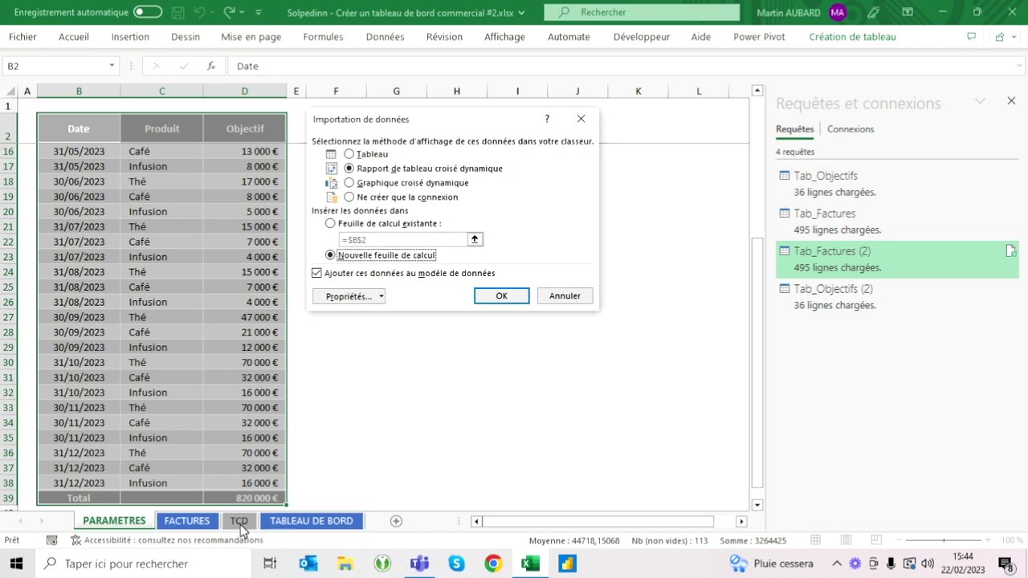
left_click(501, 296)
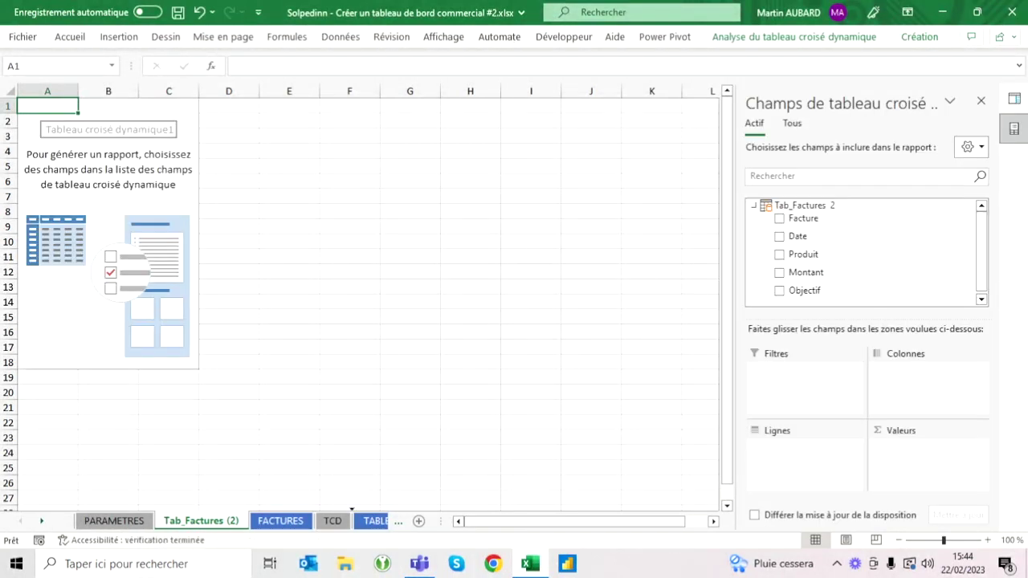
- Move the Tab_Factures (2) sheet to the end and rename it TCD 2
left_click_drag(351, 520, 372, 528)
double_click(370, 523)
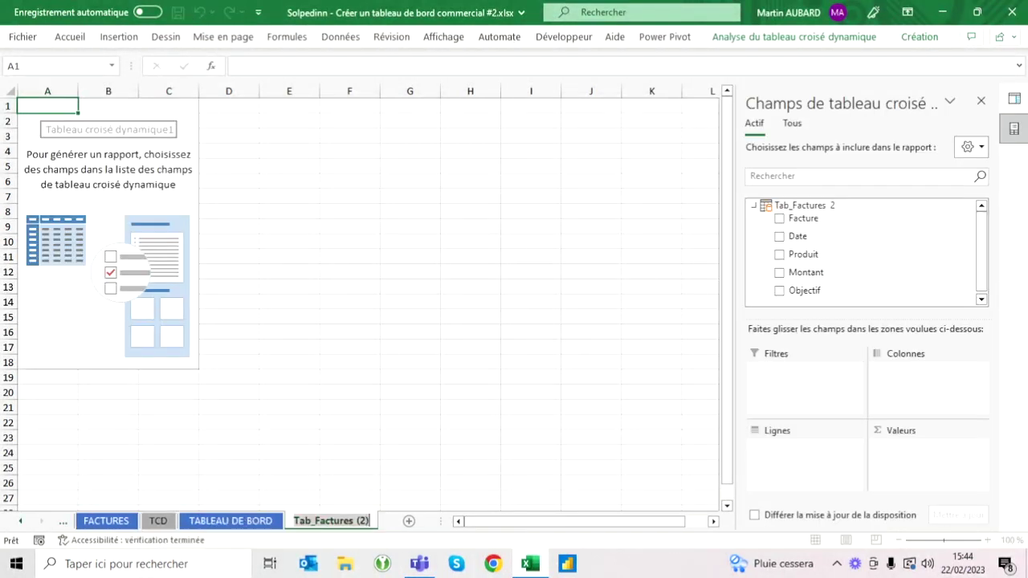
type("TCD 2")
key("Return")
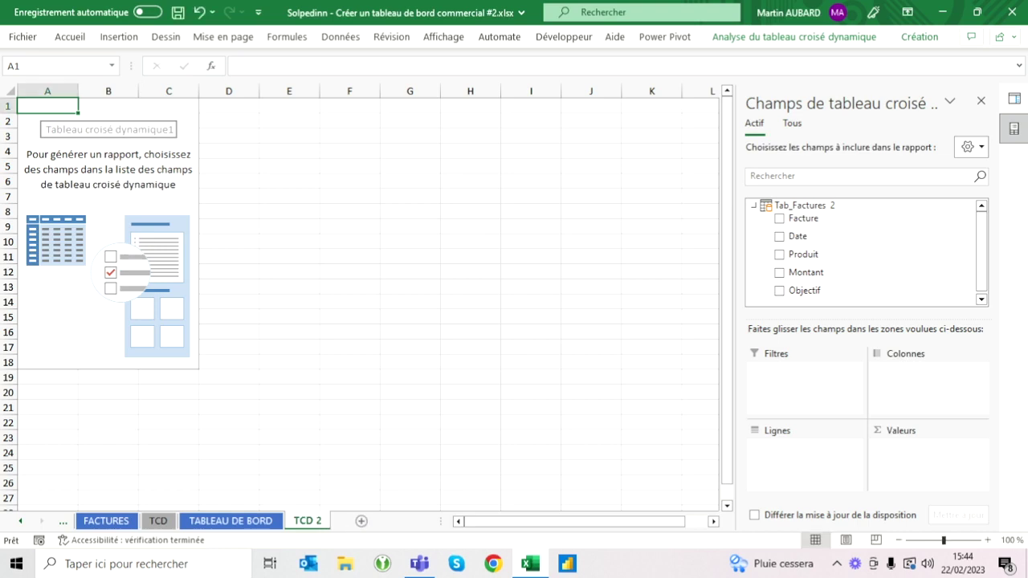
- Insert empty rows above and a column A before the pivot table, then select it to show its fields
left_click(350, 408)
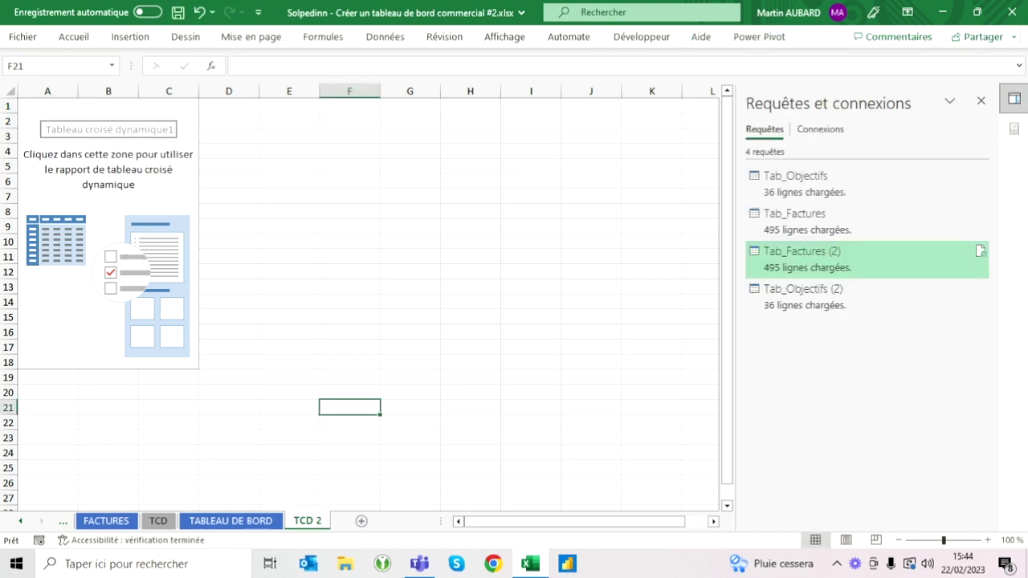
left_click(47, 106)
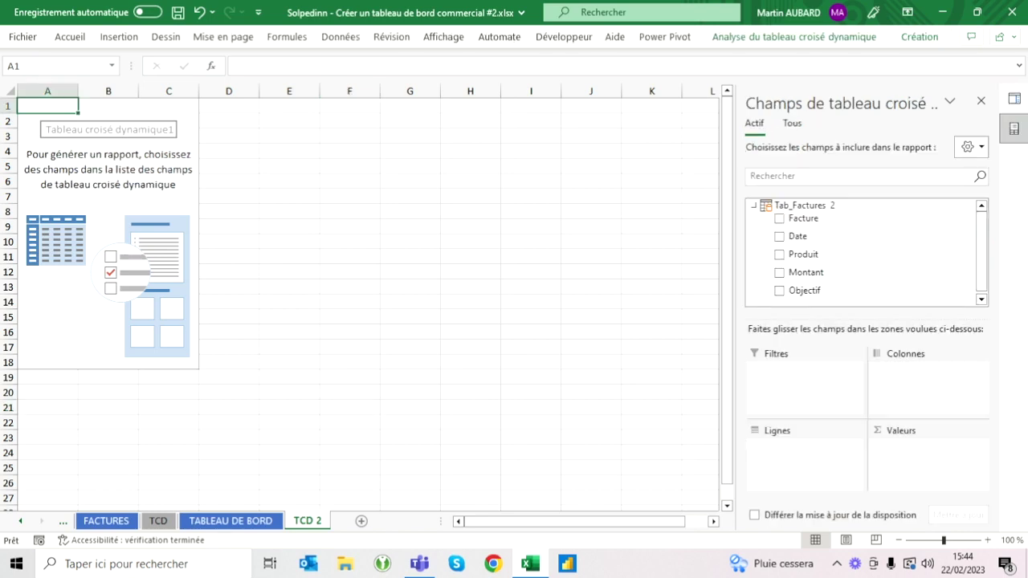
left_click(8, 106)
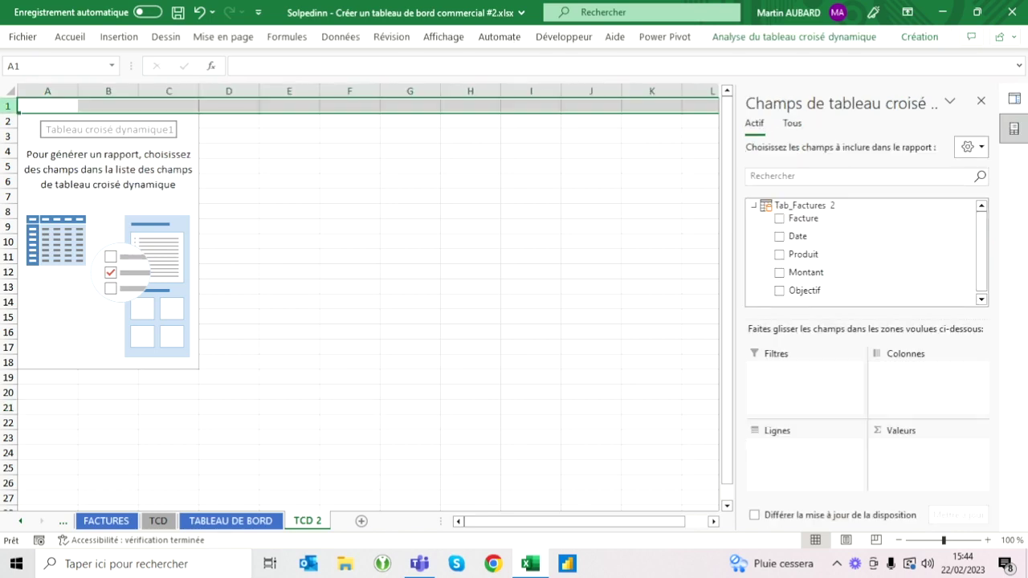
key("ctrl+plus")
key("ctrl+plus")
key("ctrl+plus")
key("ctrl+plus")
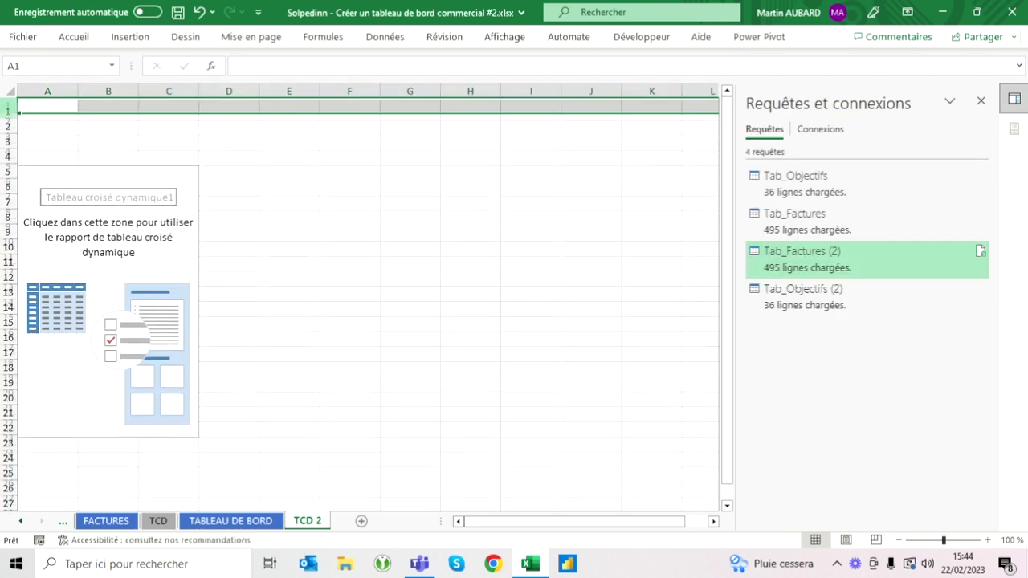
key("ctrl+plus")
key("ctrl+plus")
left_click(50, 91)
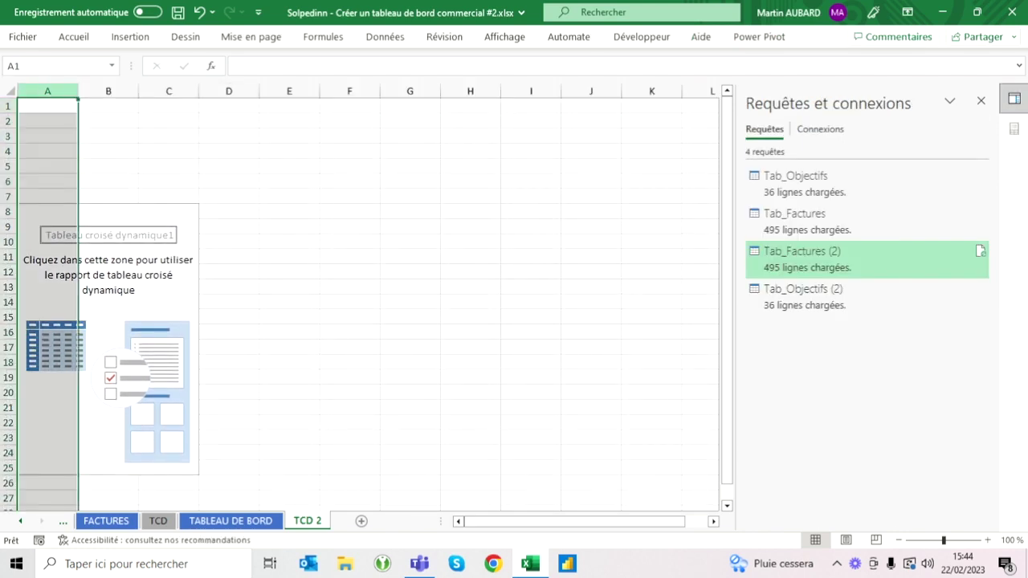
key("ctrl+plus")
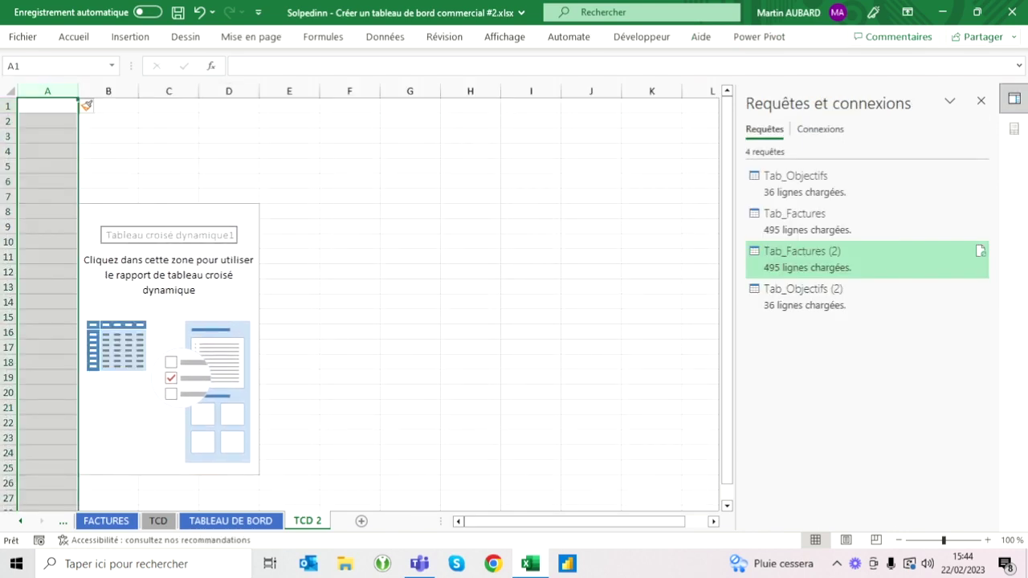
left_click(48, 211)
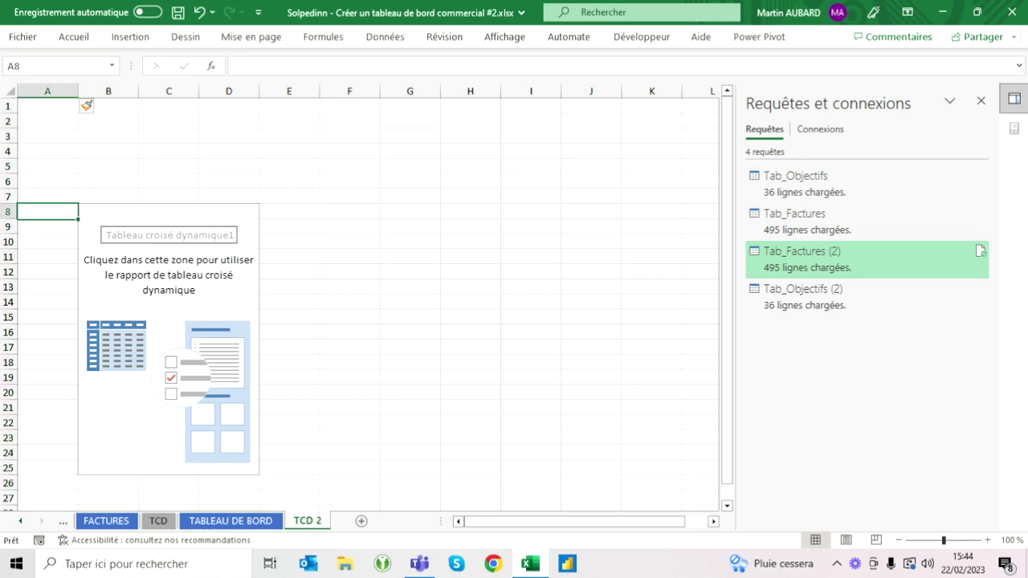
left_click(108, 211)
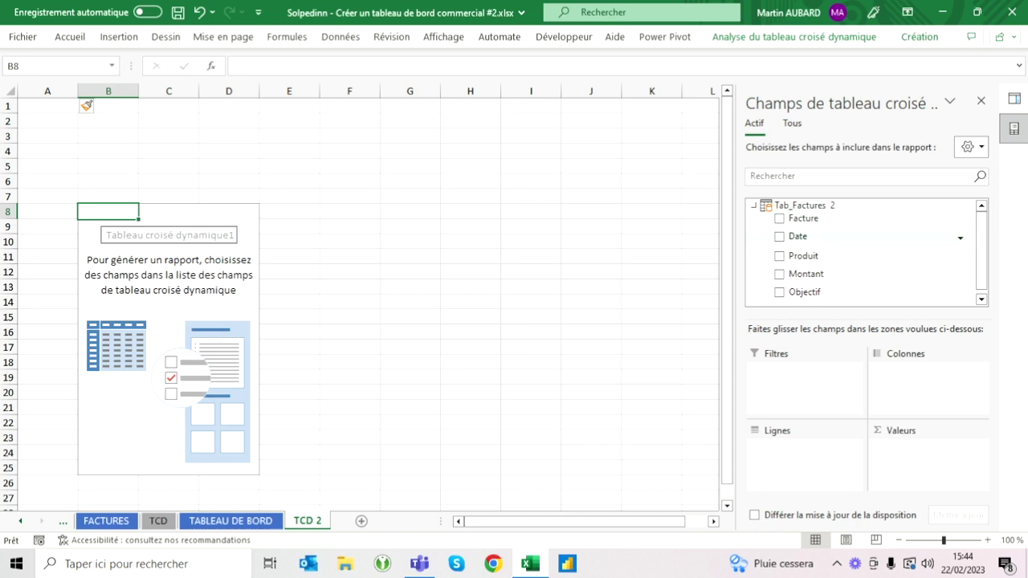
- Add Date to the pivot rows and drop the year and quarter levels, leaving months
left_click_drag(797, 236, 810, 466)
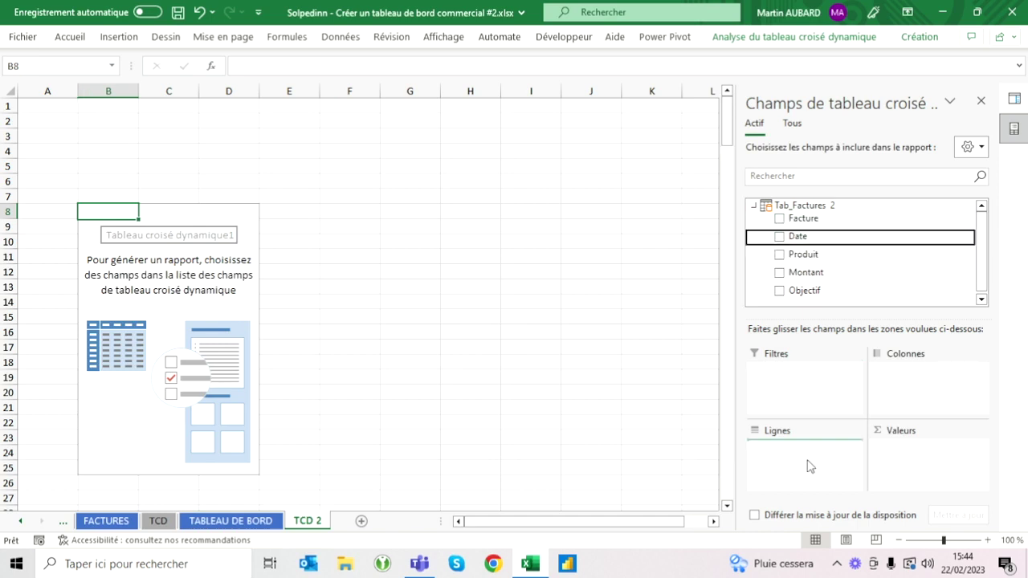
left_click(799, 238)
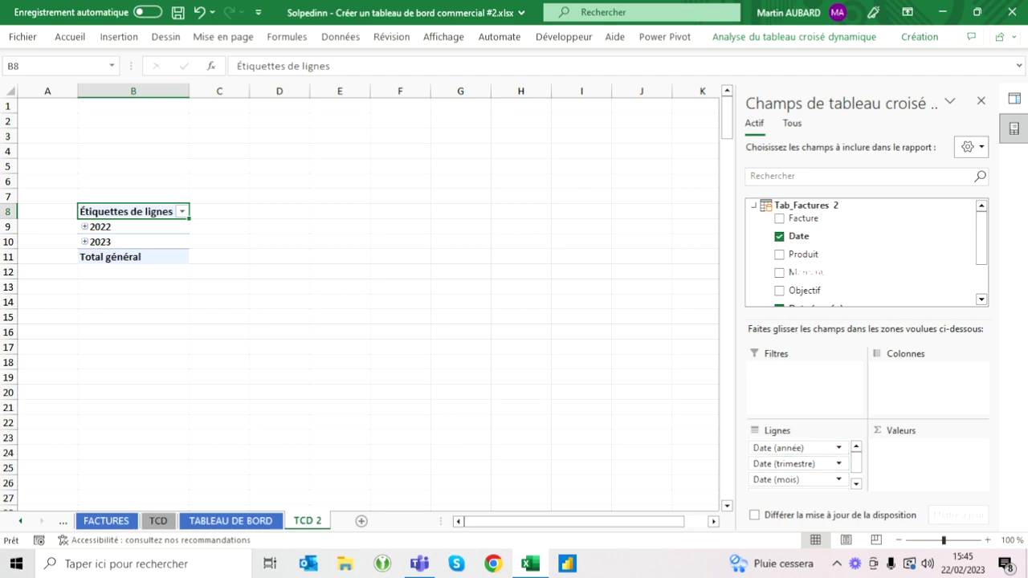
mouse_move(799, 448)
left_mouse_down()
mouse_move(804, 287)
mouse_move(810, 308)
left_mouse_up()
left_click(134, 226)
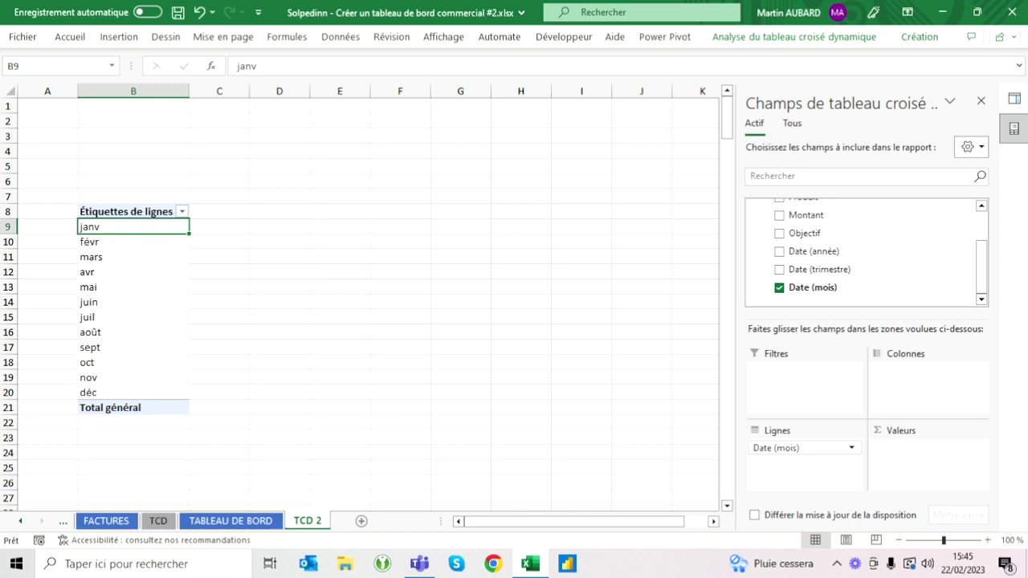
- Add summed Montant and Objectif to the pivot values (719404 vs 820000)
left_click_drag(806, 215, 924, 450)
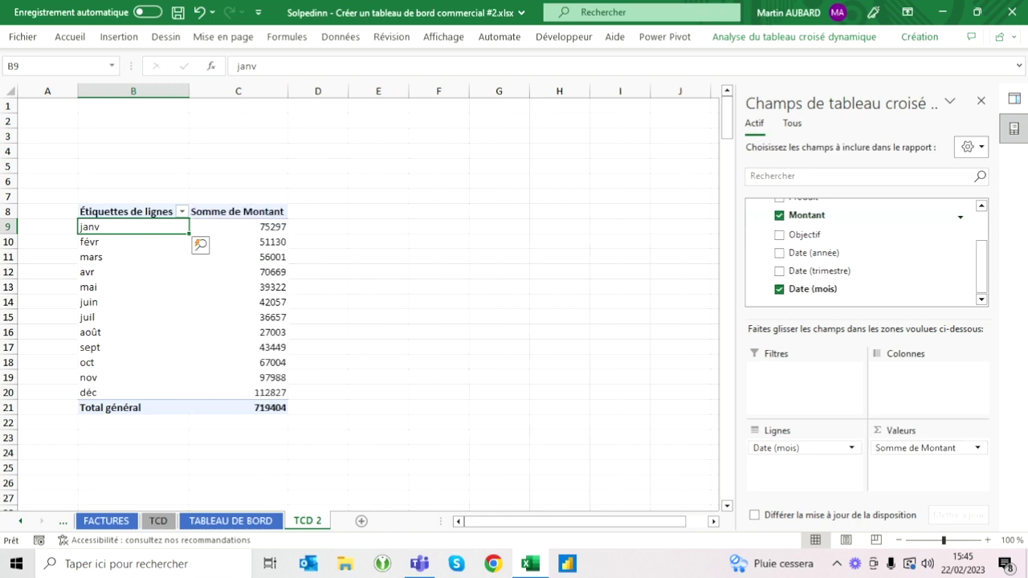
left_click_drag(805, 234, 954, 476)
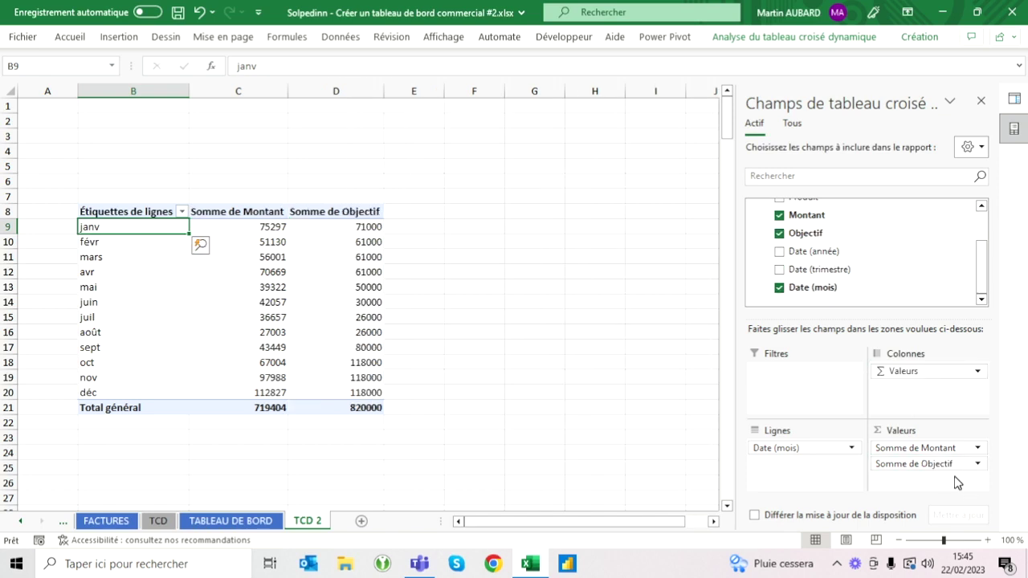
left_click(237, 226)
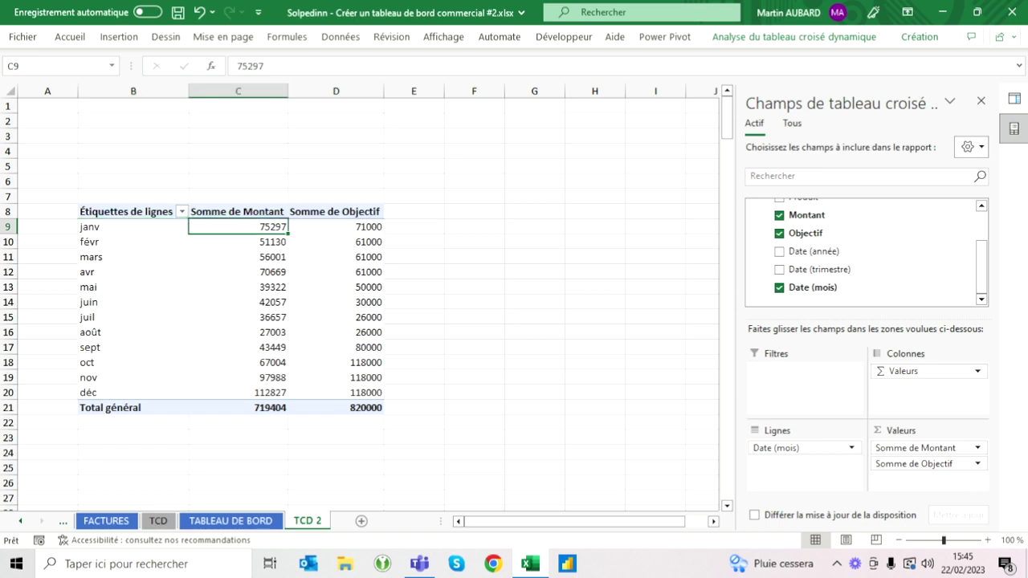
mouse_move(257, 228)
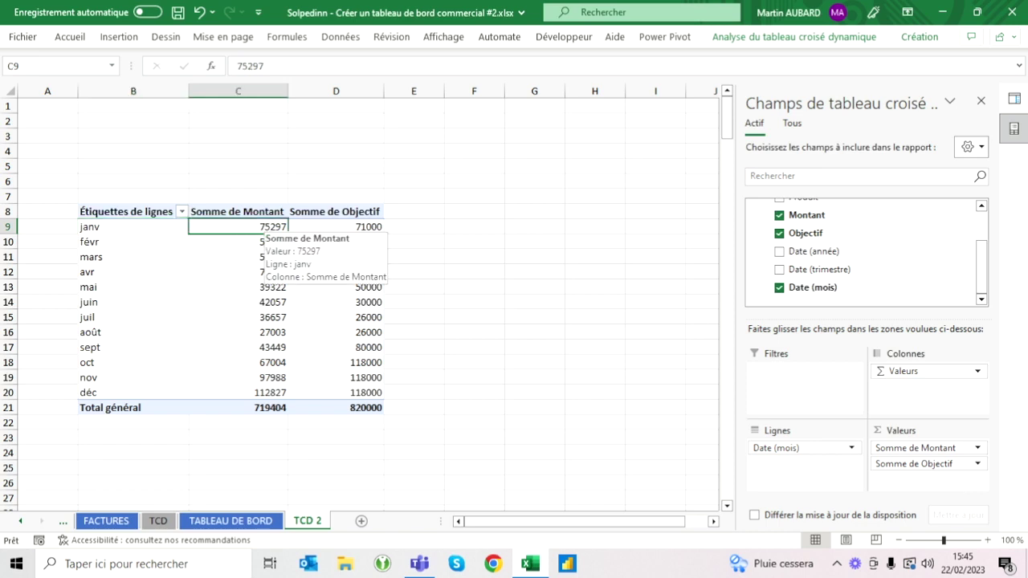
left_click(311, 228)
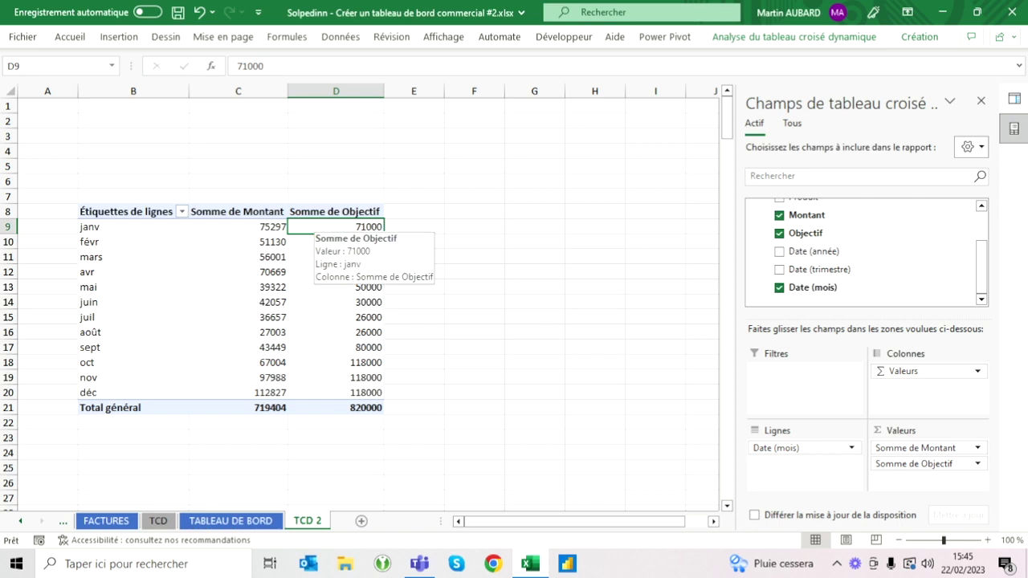
left_click(128, 211)
- Rename the row header to Mois and the revenue header to Chiffre d'affaires
type("Mois")
key("Tab")
type("Montant HT")
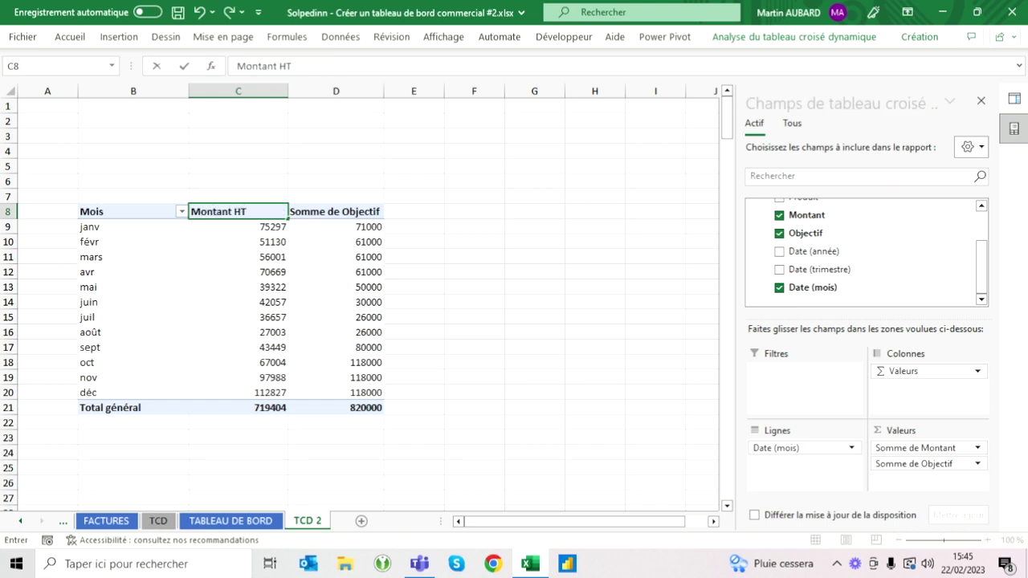
key("Escape")
type("Chiffre d'affaires")
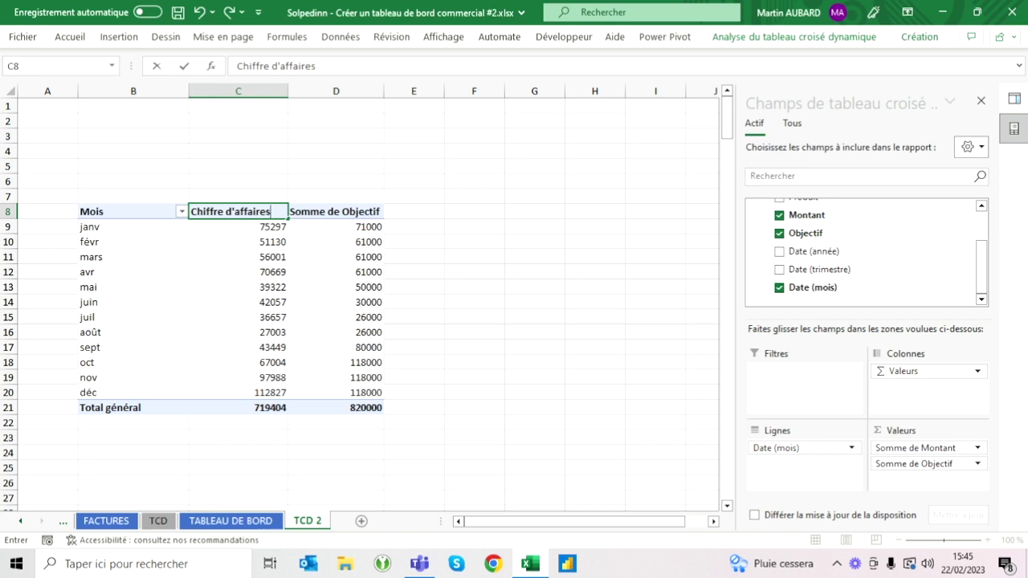
left_click(133, 227)
- Rename the Somme de Objectif header to Objectif
left_click(238, 211)
left_click(336, 212)
type("Objectif")
key("Return")
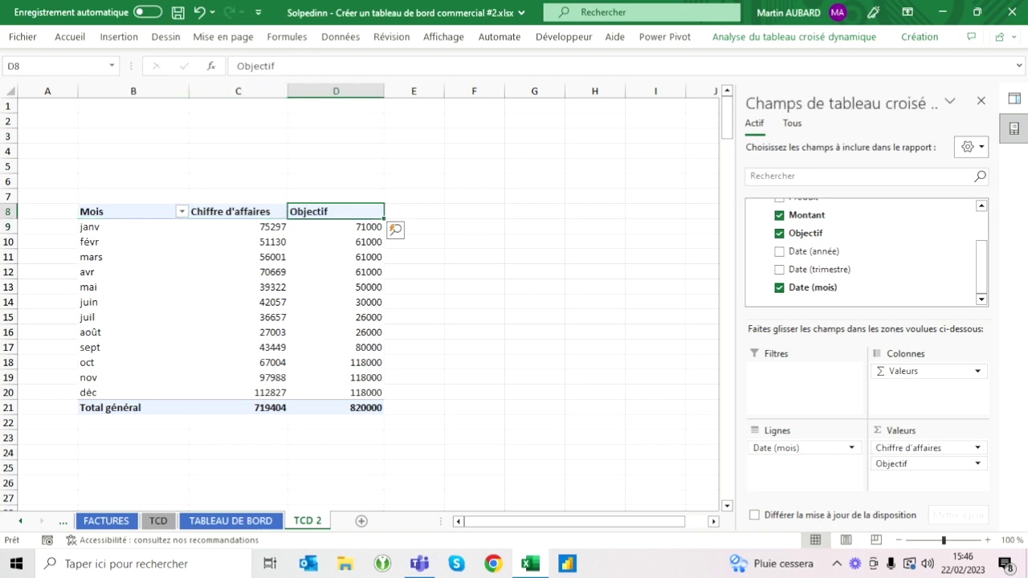
- Format the Chiffre d'affaires values as euro currency with 0 decimals
left_click(238, 227)
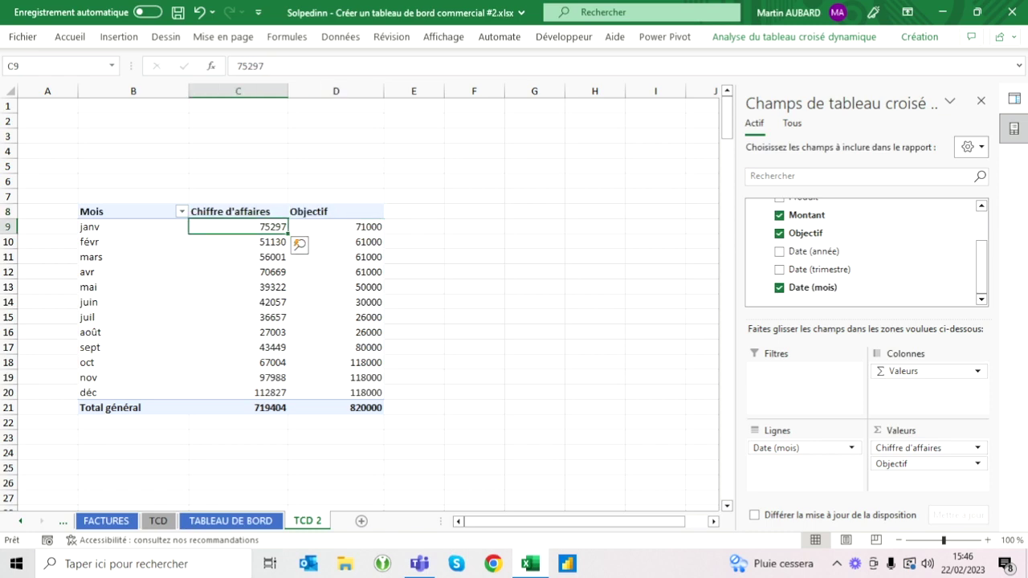
right_click(243, 227)
left_click(329, 285)
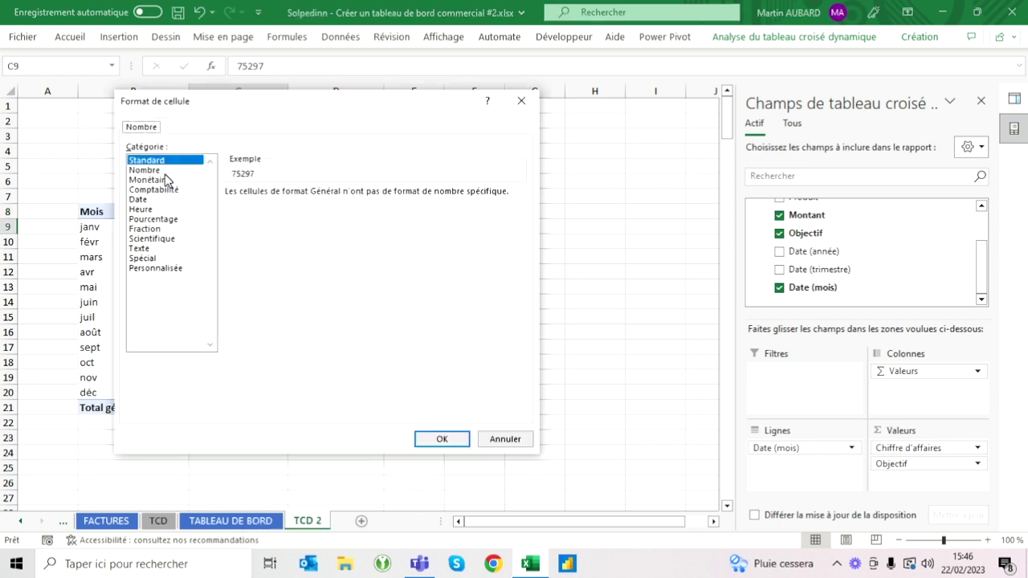
left_click(161, 180)
left_click(356, 197)
left_click(358, 197)
key("Return")
- Format the Objectif values as euro currency with 0 decimals
left_click(252, 227)
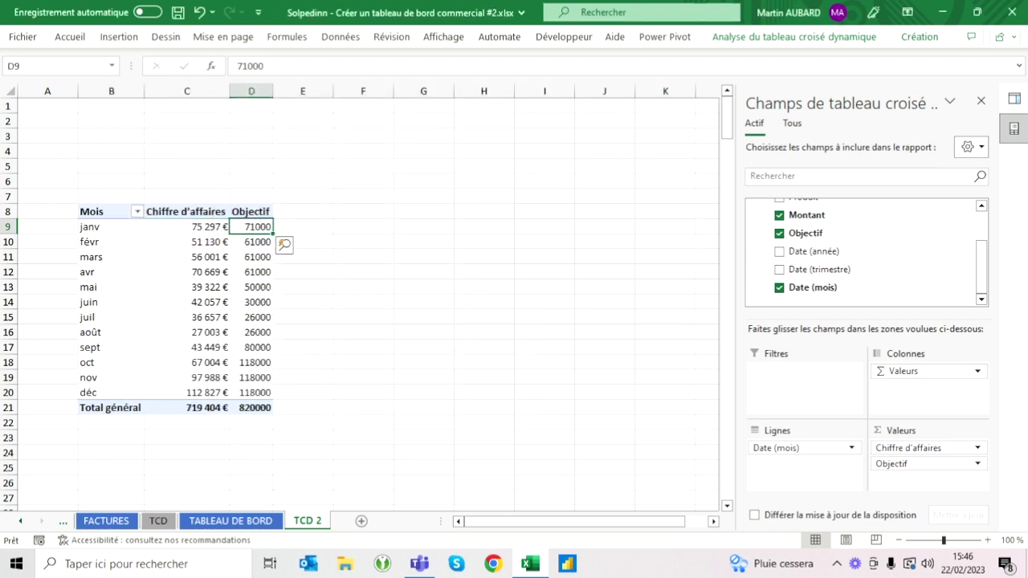
right_click(262, 228)
left_click(328, 283)
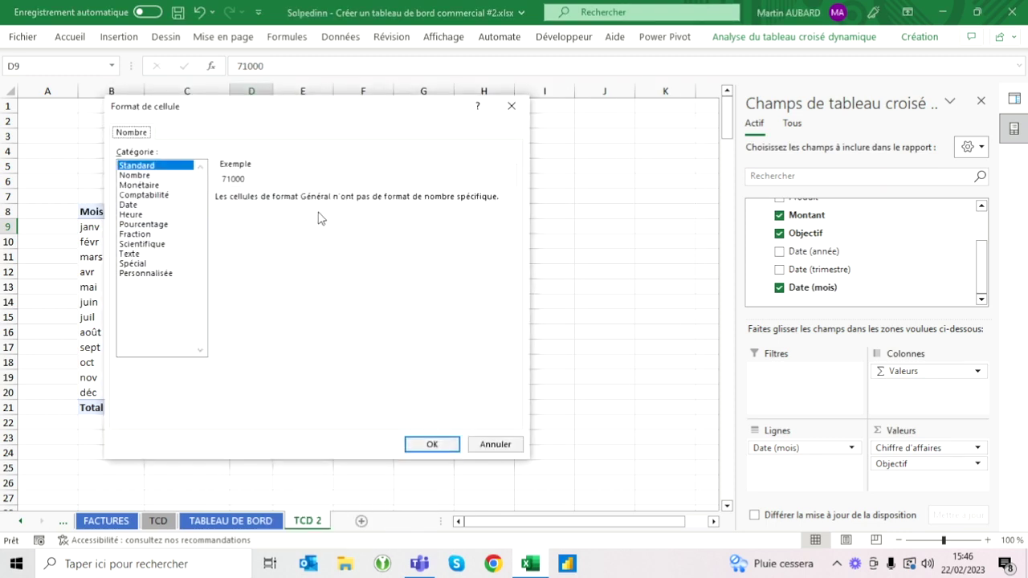
left_click(157, 186)
left_click(346, 202)
left_click(346, 202)
left_click(431, 445)
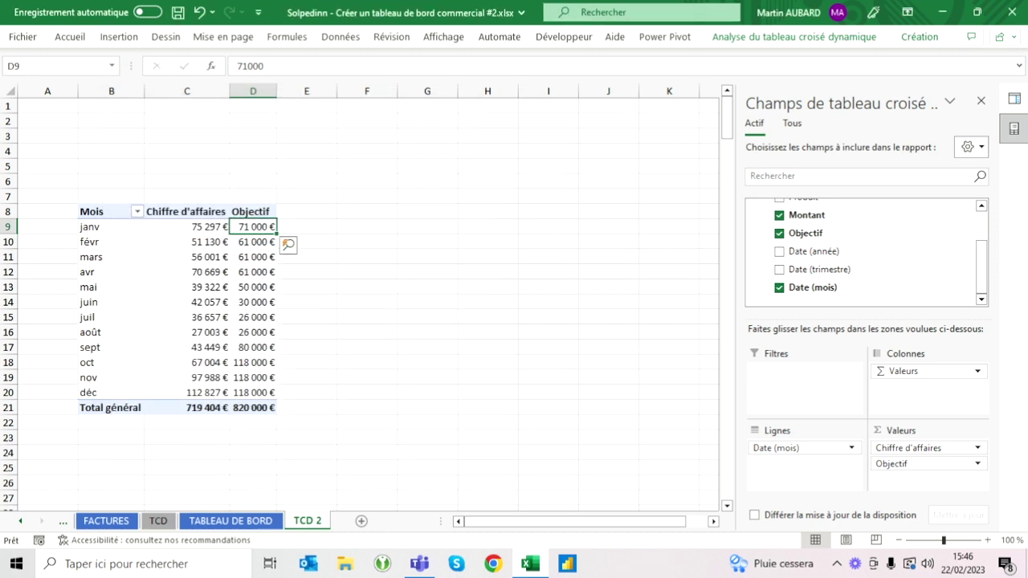
left_click(367, 271)
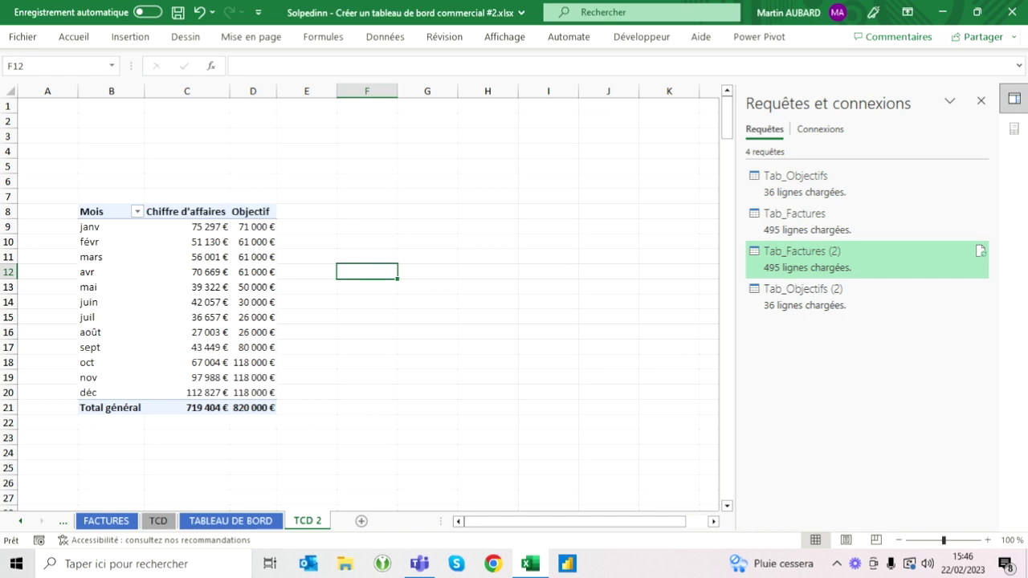
- Review the monthly revenue values in the TCD 2 pivot table
left_click(208, 318)
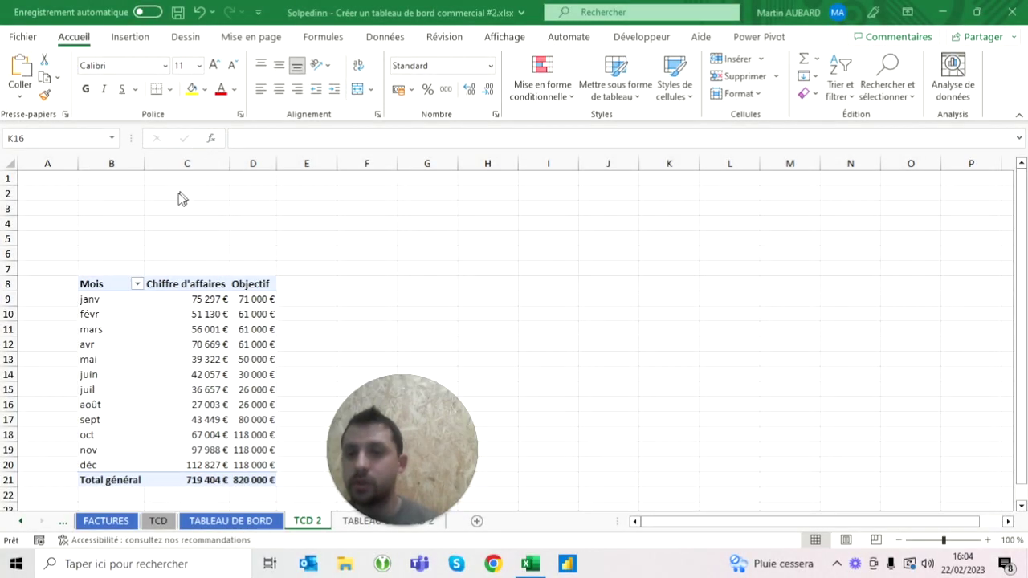
left_click(187, 193)
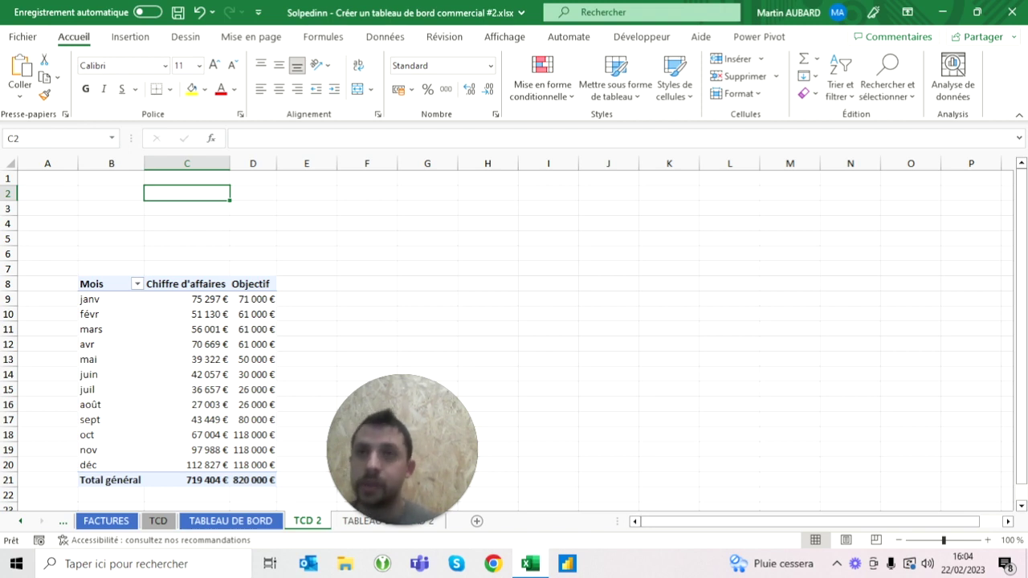
left_click(23, 521)
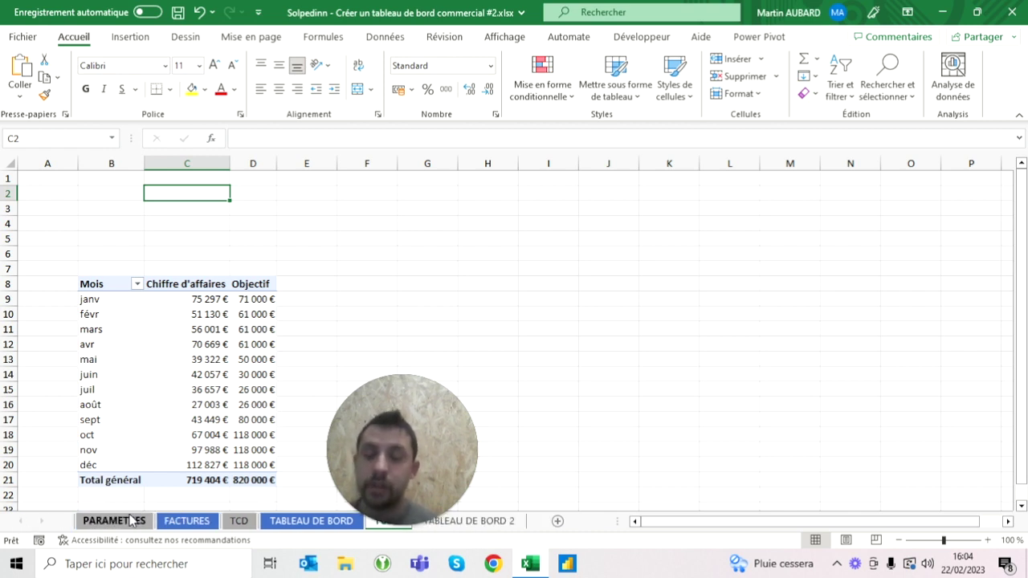
left_click(193, 375)
left_click(193, 314)
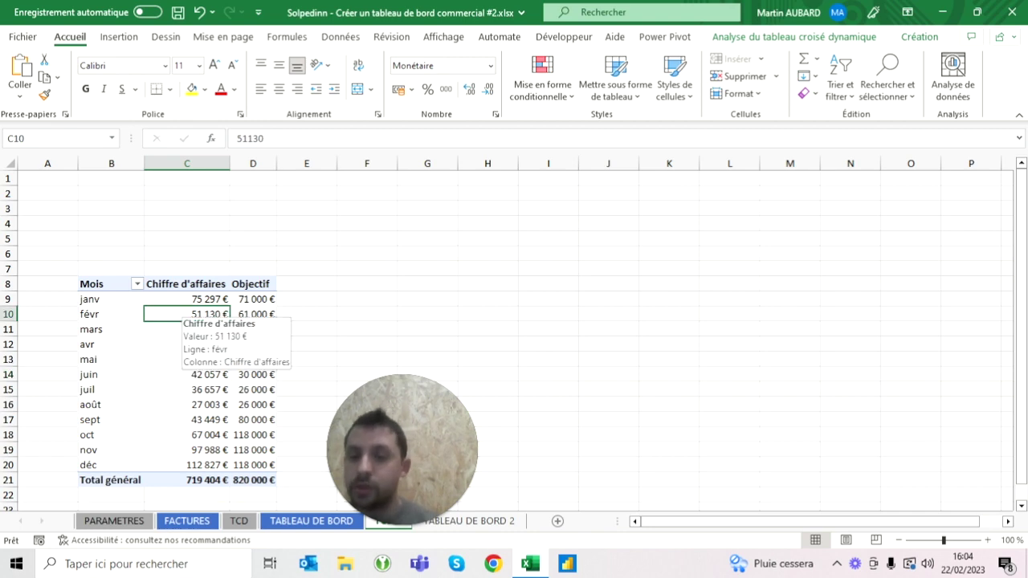
- Check the TABLEAU DE BORD sheet, then return to TCD 2 with the pivot analysis tools shown
left_click(290, 521)
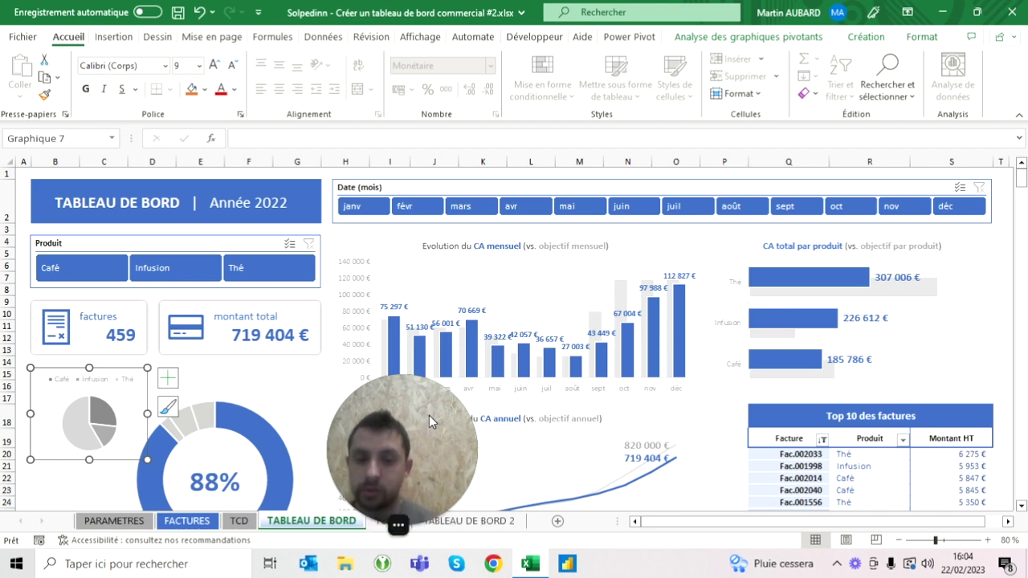
key("ctrl+Page_Down")
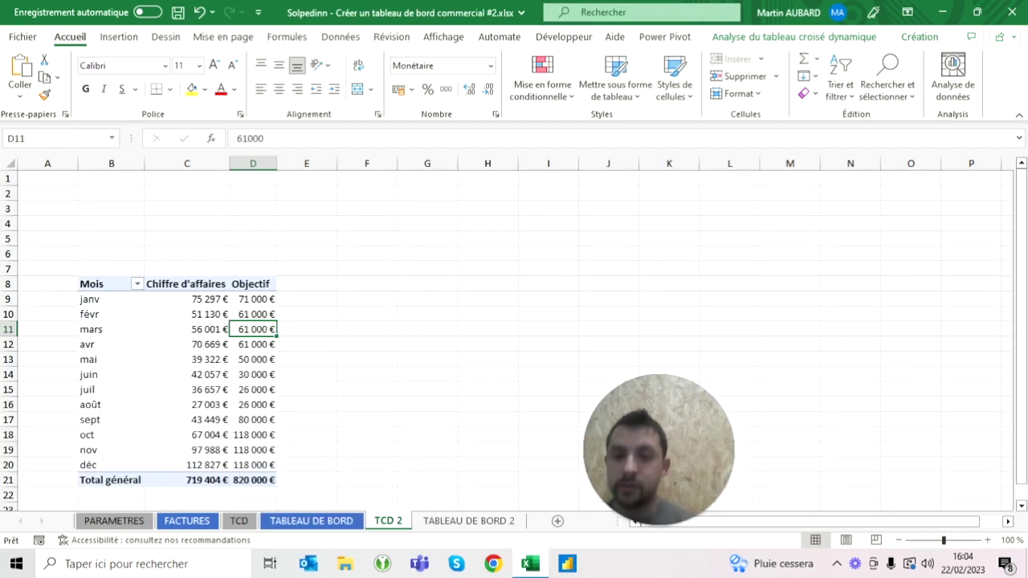
left_click(821, 38)
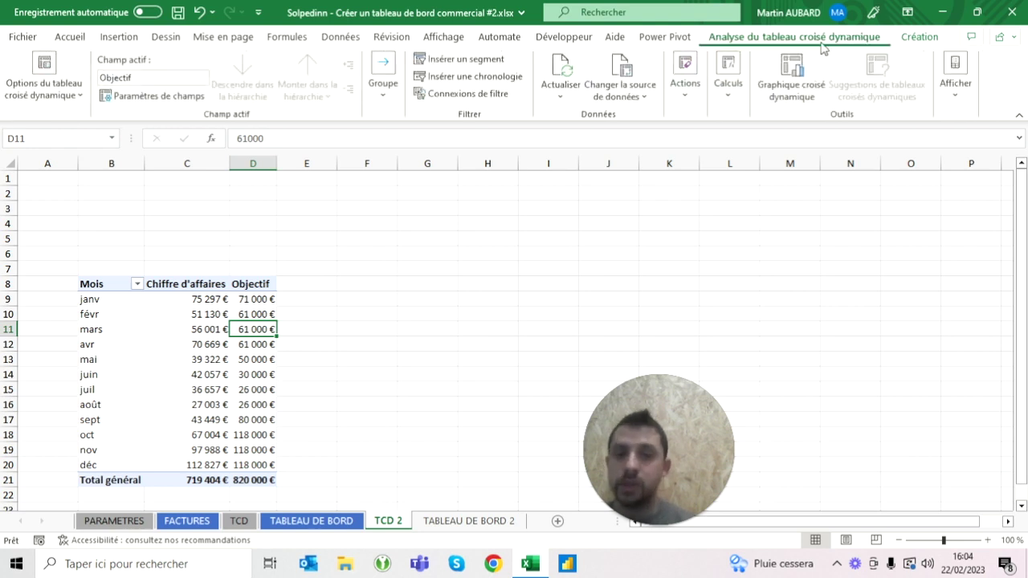
- Insert a clustered column PivotChart of monthly Chiffre d'affaires vs Objectif
left_click(786, 76)
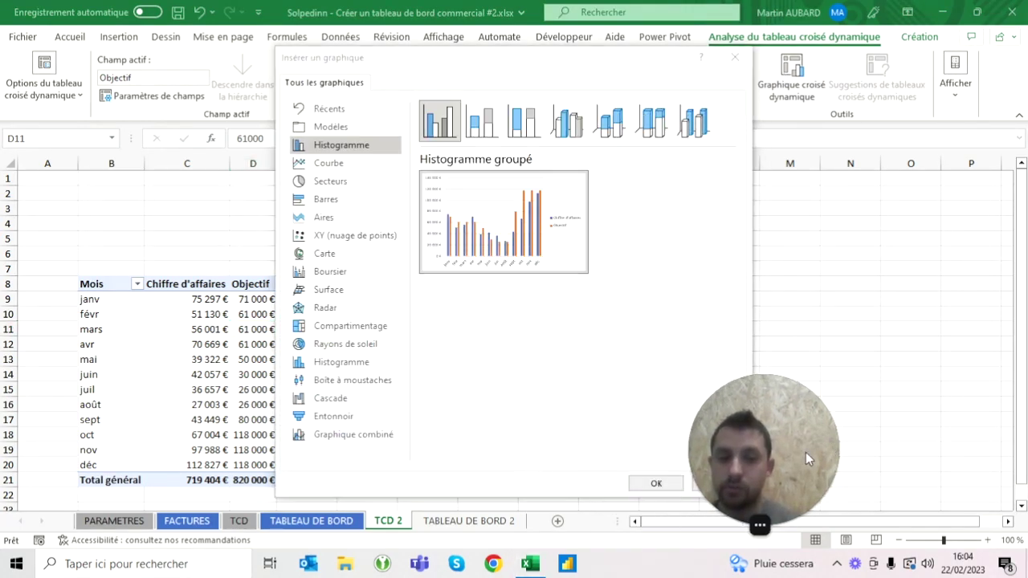
left_click(656, 485)
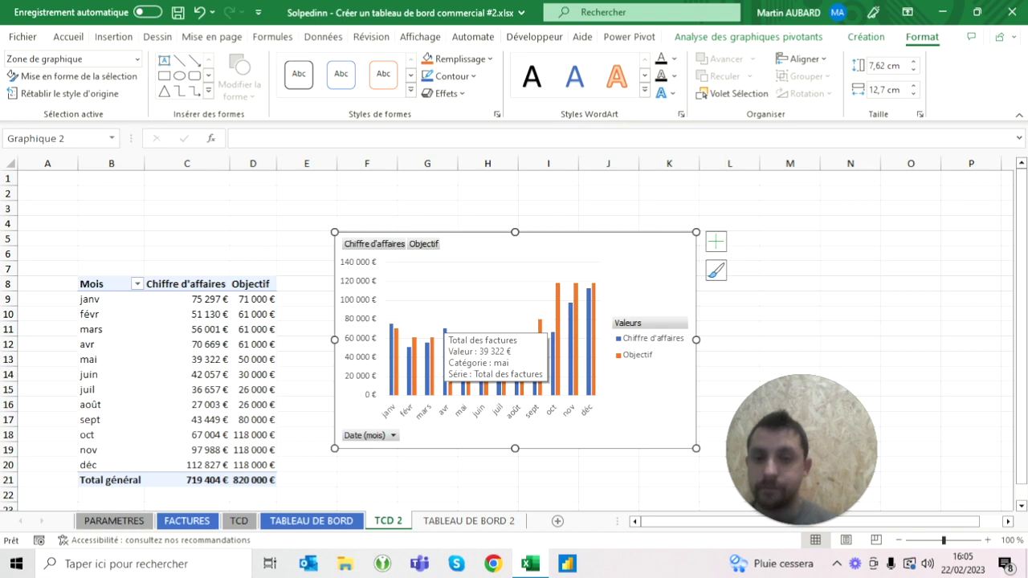
left_click(427, 208)
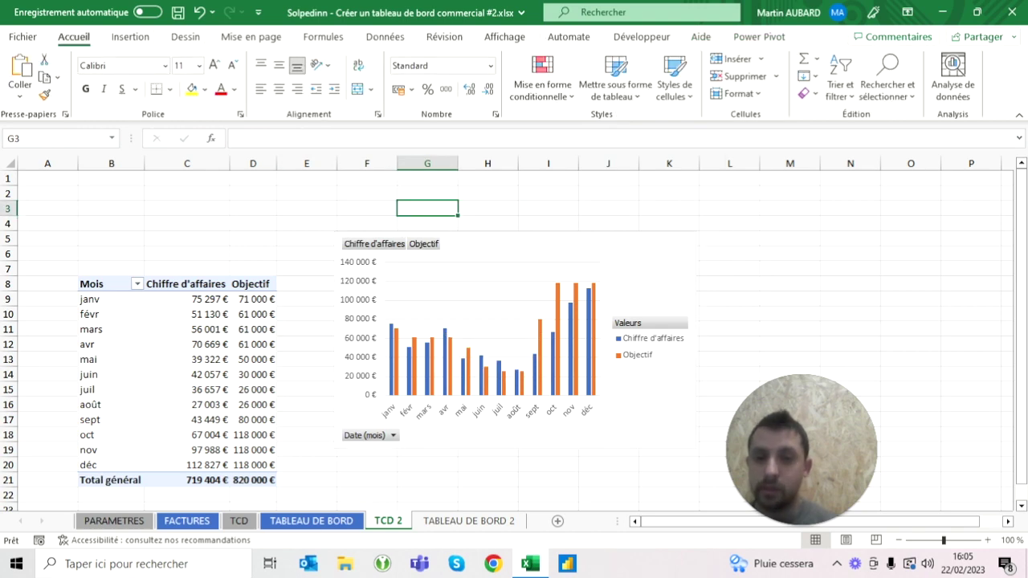
- Compare with the dashboard sheets, then open the Format Chart Area options for the pivot chart
left_click(458, 521)
left_click(312, 521)
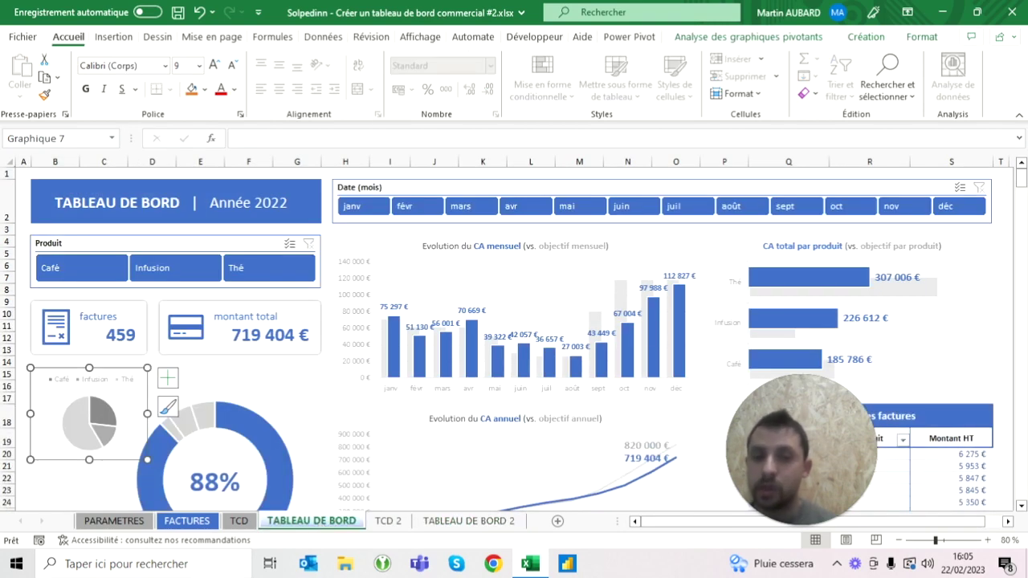
left_click(388, 521)
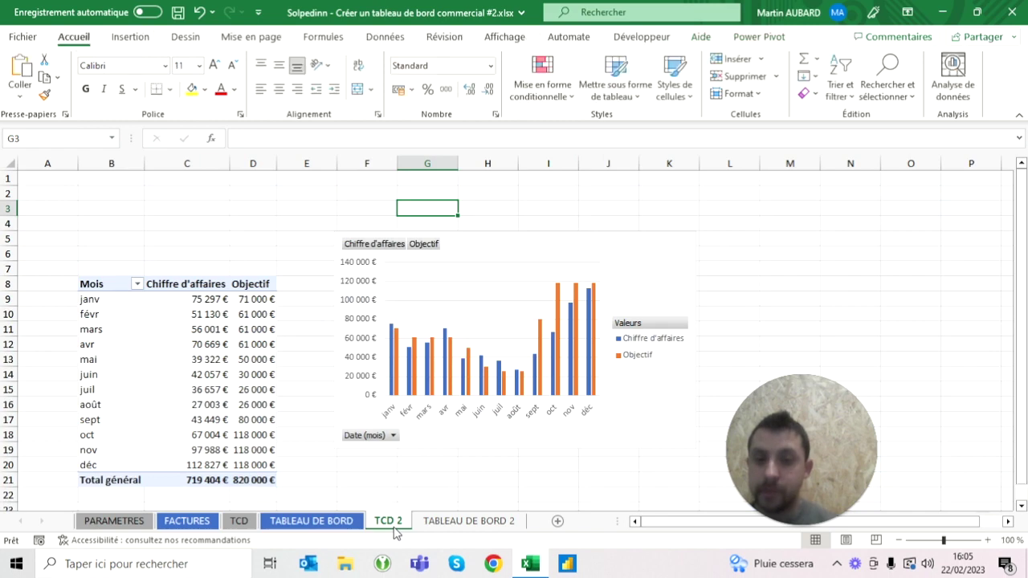
left_click(391, 252)
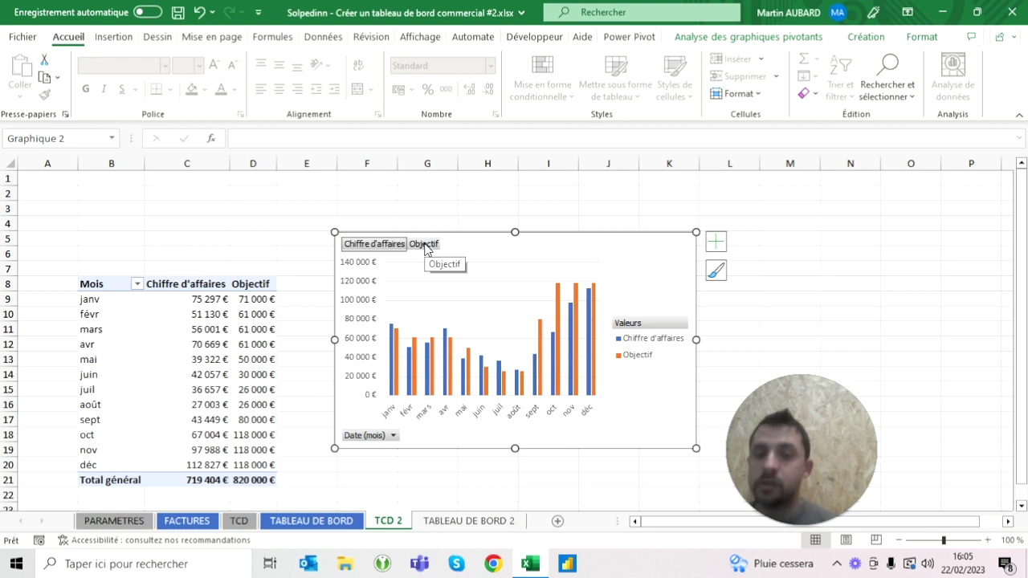
left_click(426, 247)
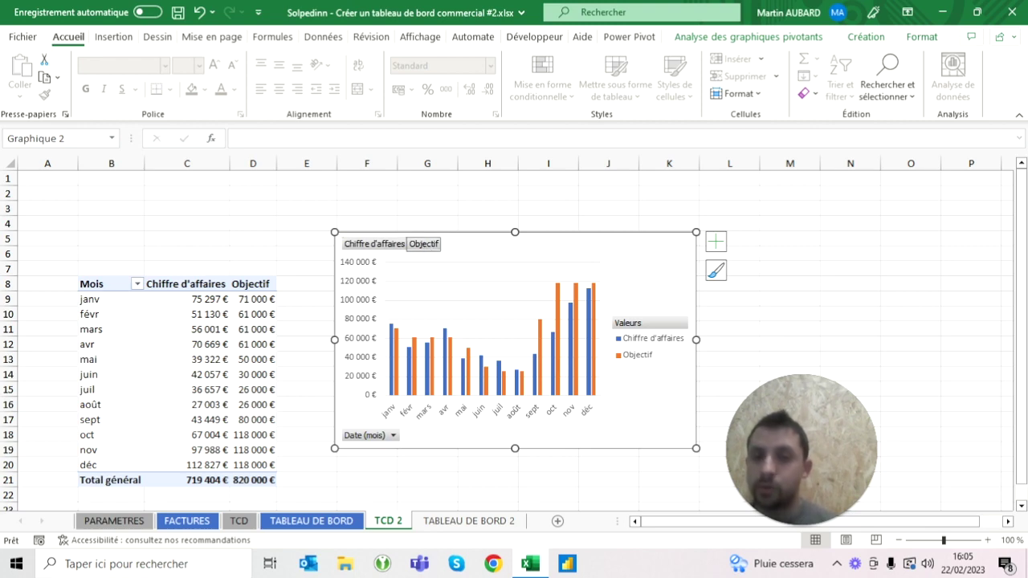
left_click(392, 251)
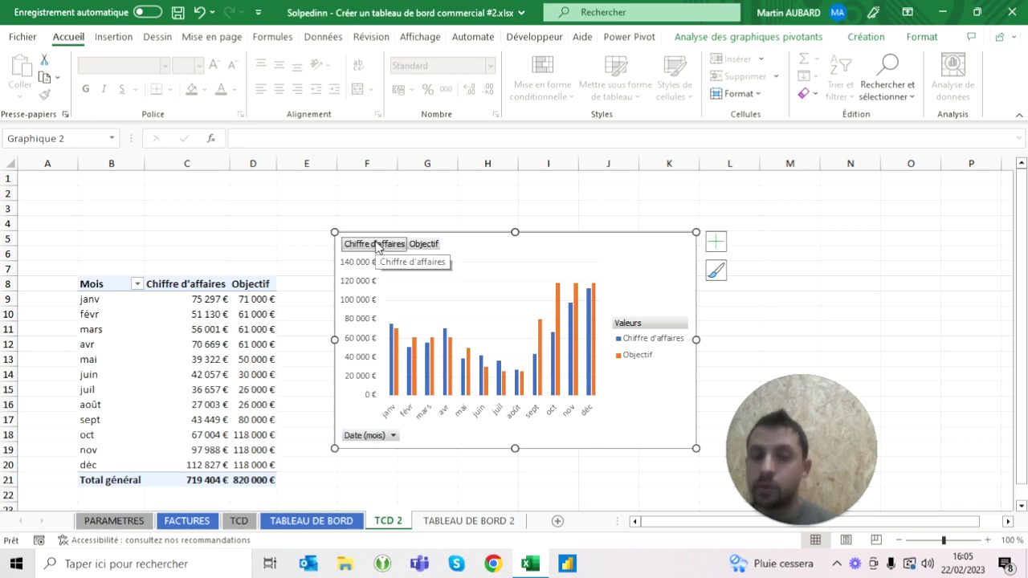
double_click(924, 37)
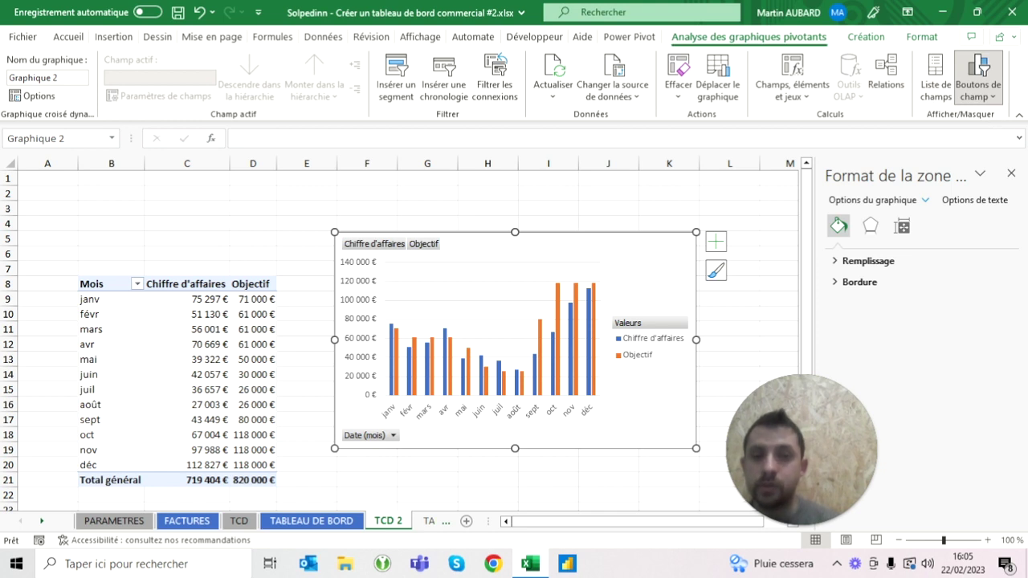
- Hide all field buttons on the chart and delete its legend
left_click(981, 92)
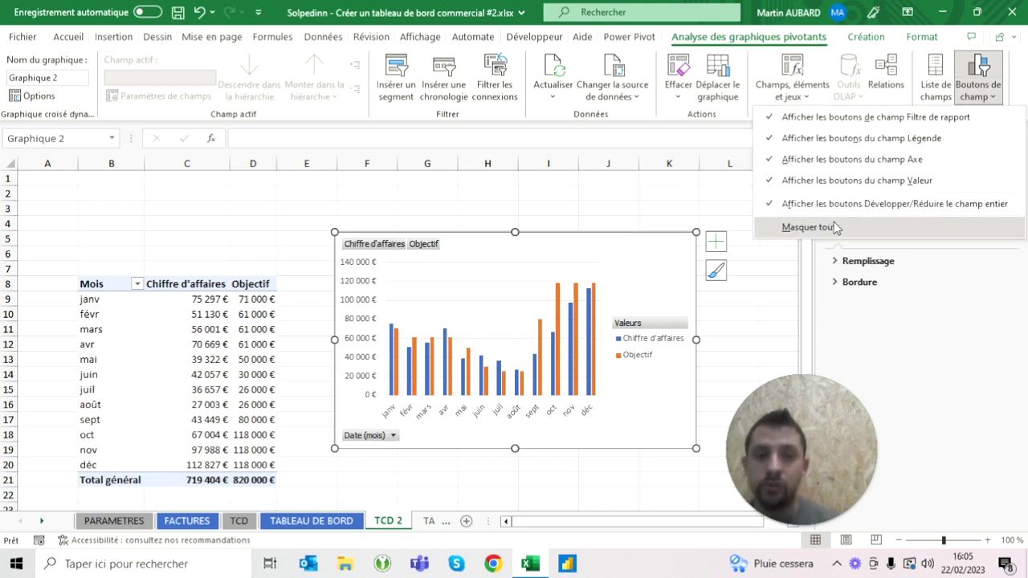
left_click(807, 227)
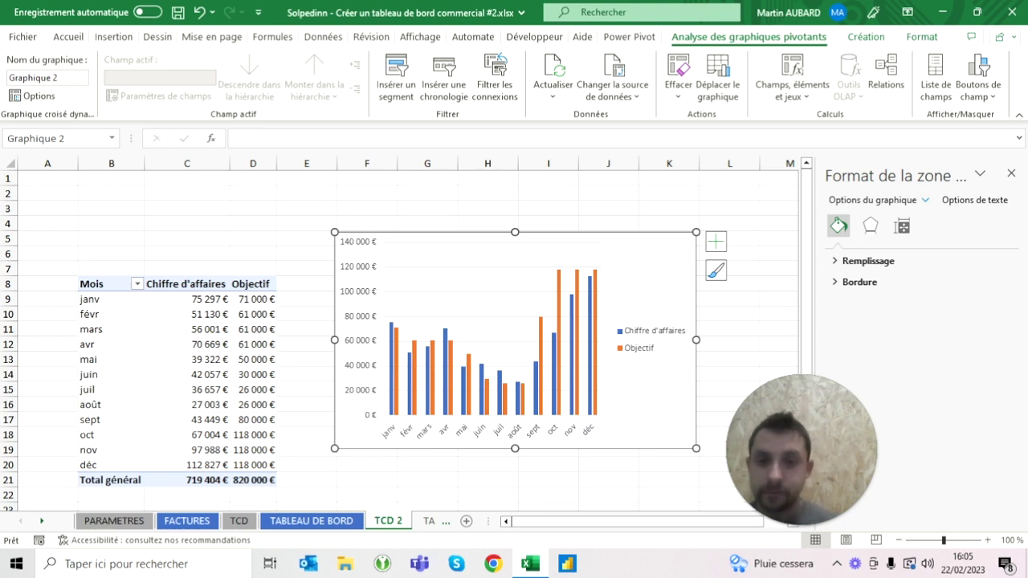
left_click(660, 339)
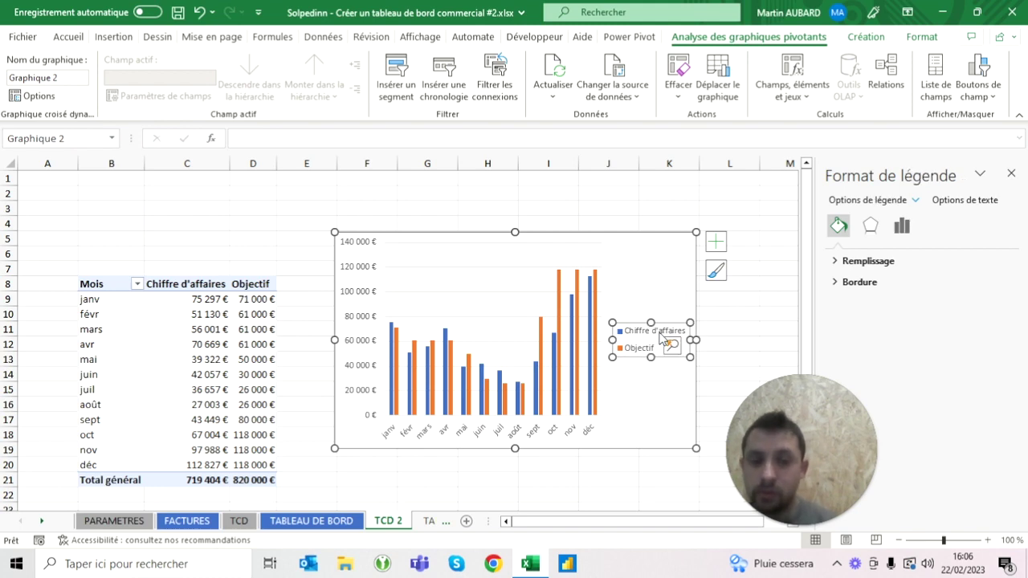
key("Delete")
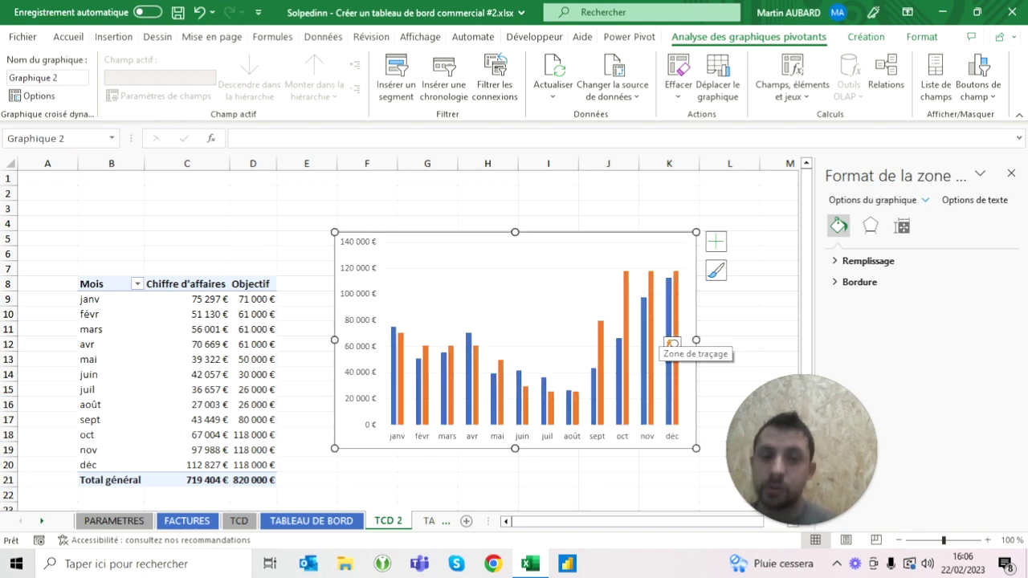
- Add a chart title and reduce its font size to 12
left_click(721, 242)
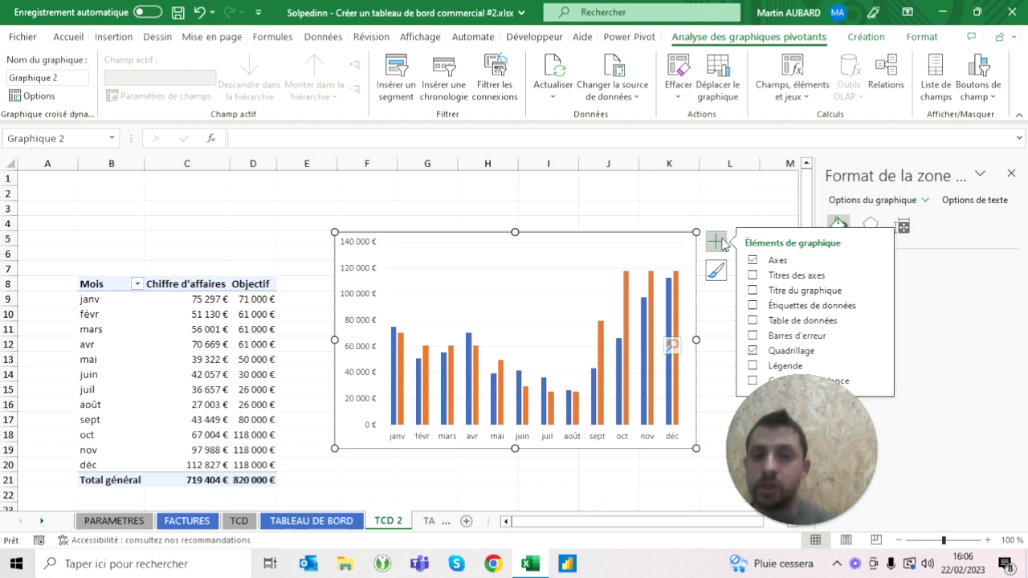
left_click(754, 291)
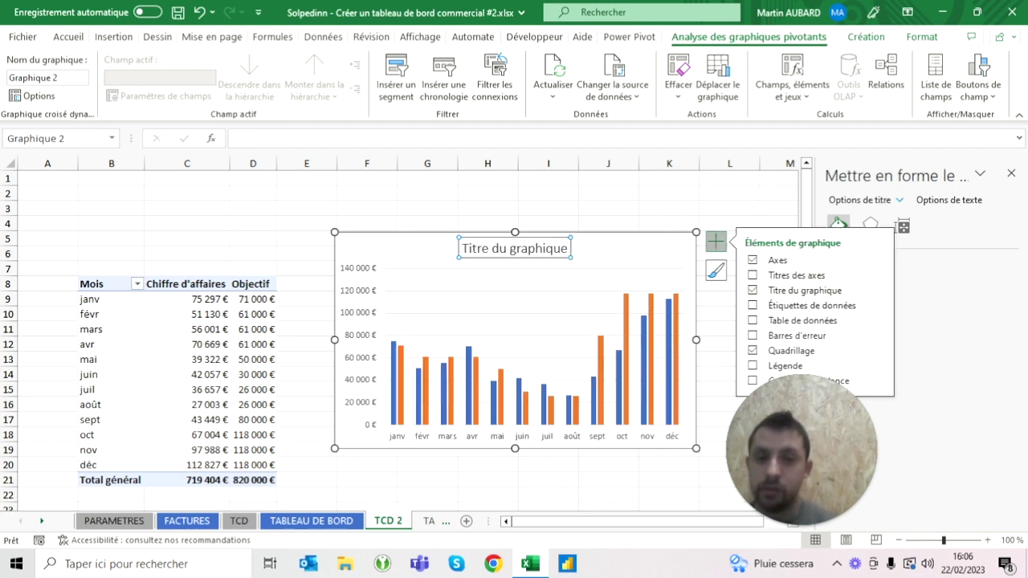
left_click(428, 193)
left_click(514, 248)
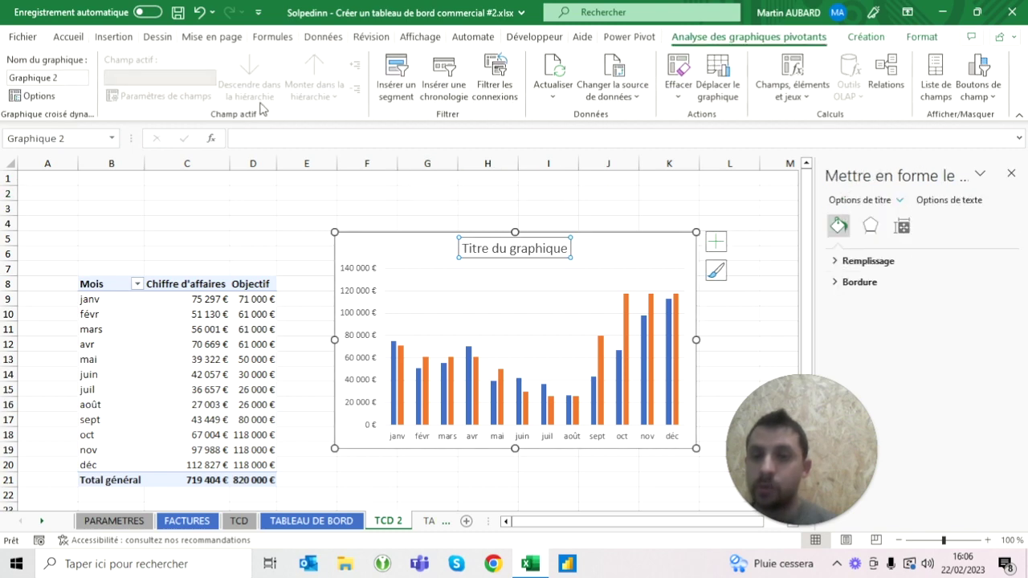
left_click(74, 37)
left_click(232, 68)
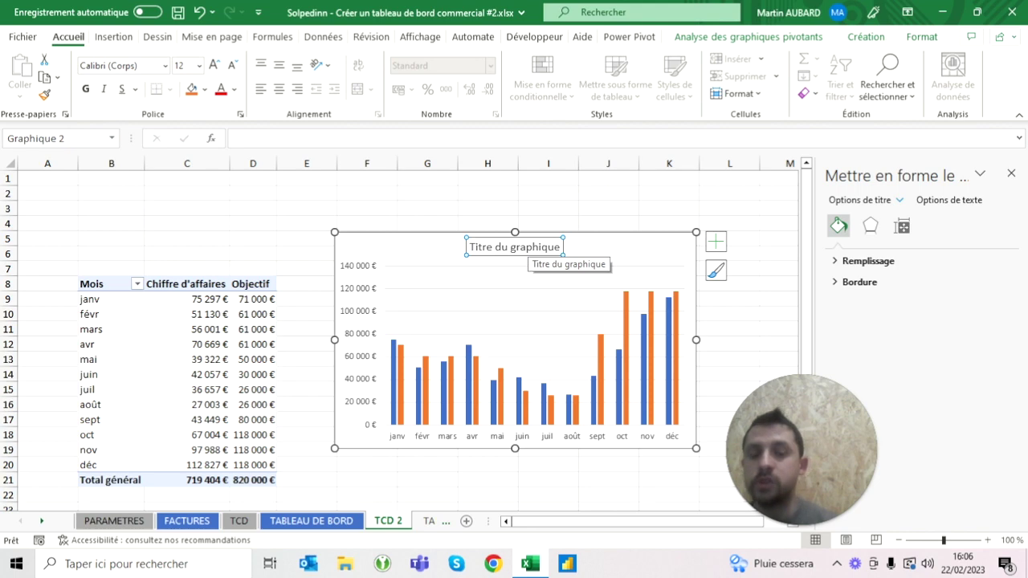
left_click(312, 520)
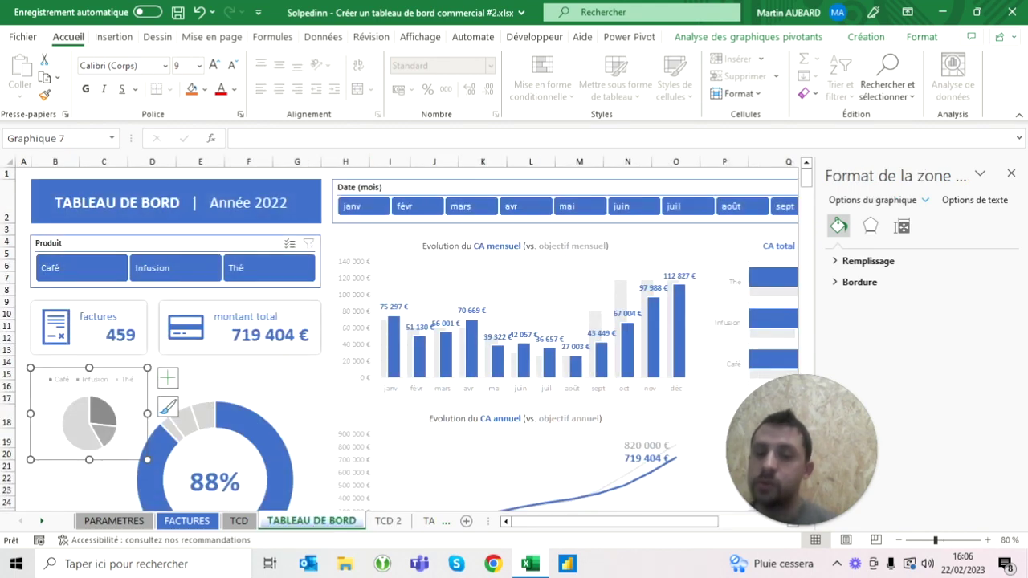
left_click(391, 522)
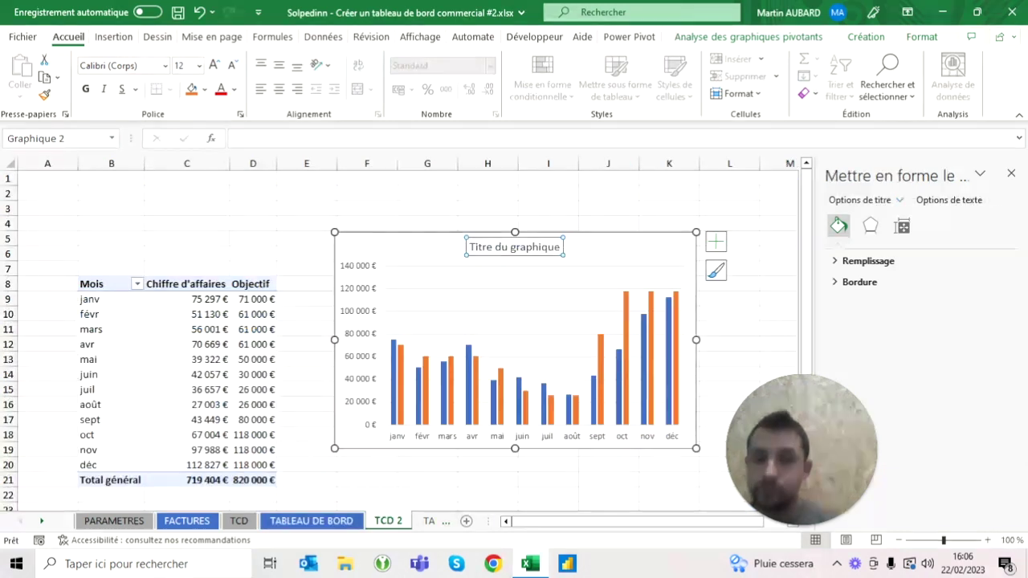
- Title the chart 'Evolution du chiffre d'affaires mensuel (vs. objectif)' at font size 11
triple_click(518, 246)
type("Evolution du chiffre d'affaires mensuel")
type(" (vs.")
type(" chiffre d'aff")
key("BackSpace")
key("BackSpace")
key("BackSpace")
key("BackSpace")
key("BackSpace")
key("BackSpace")
key("BackSpace")
type("objectif men")
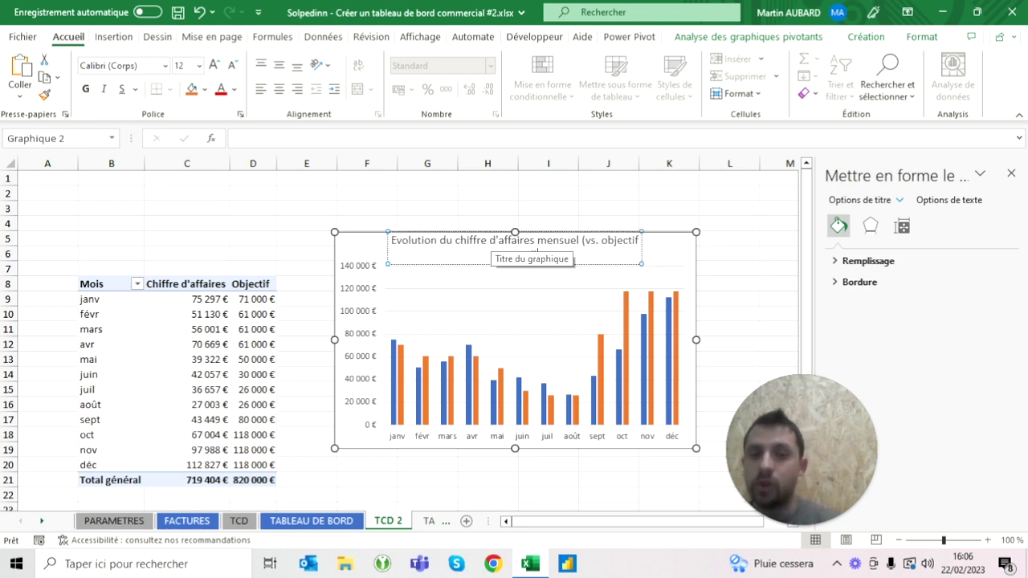
key("BackSpace")
key("BackSpace")
key("BackSpace")
key("BackSpace")
type(")")
left_click(427, 208)
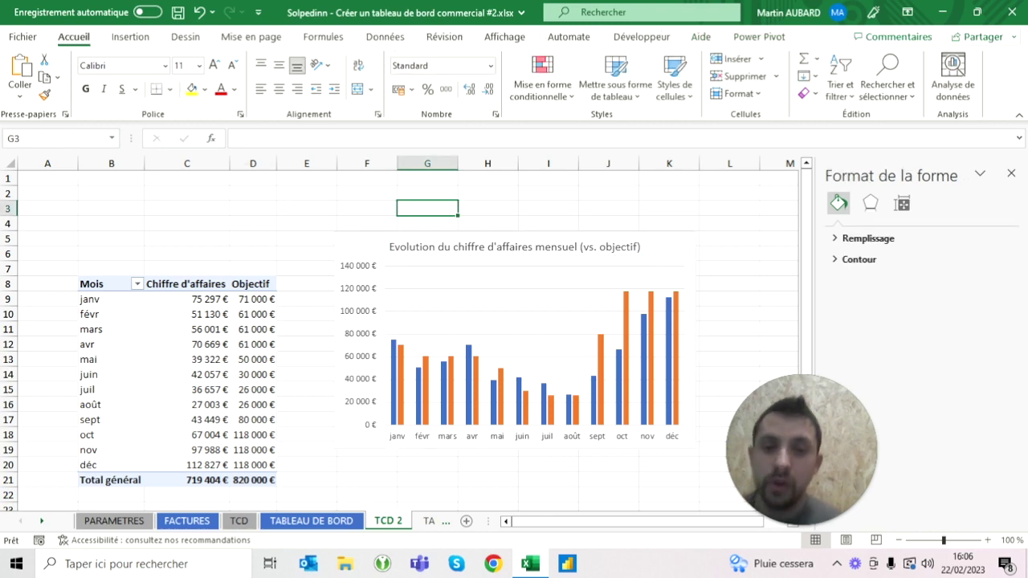
left_click(514, 247)
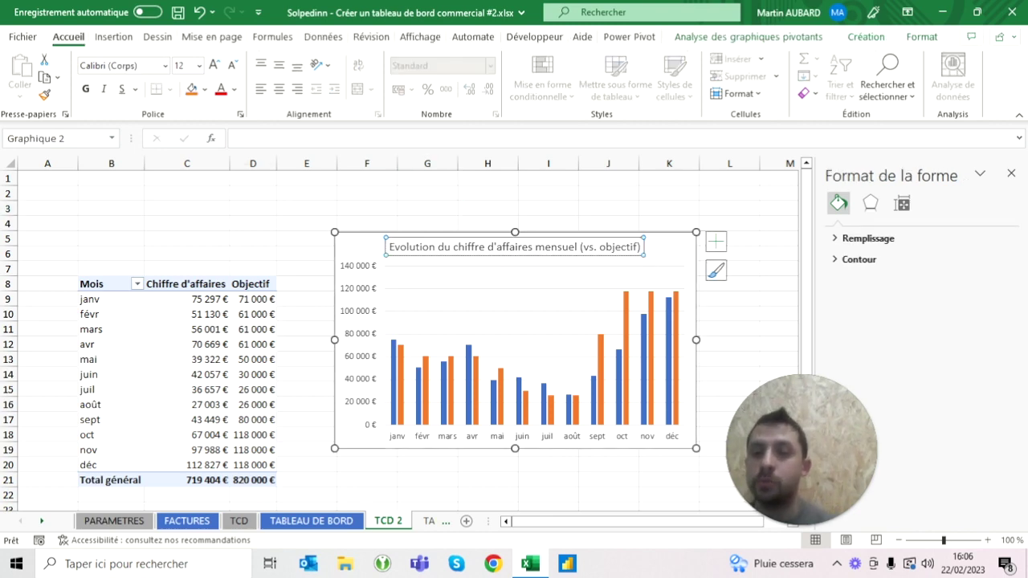
left_click(232, 66)
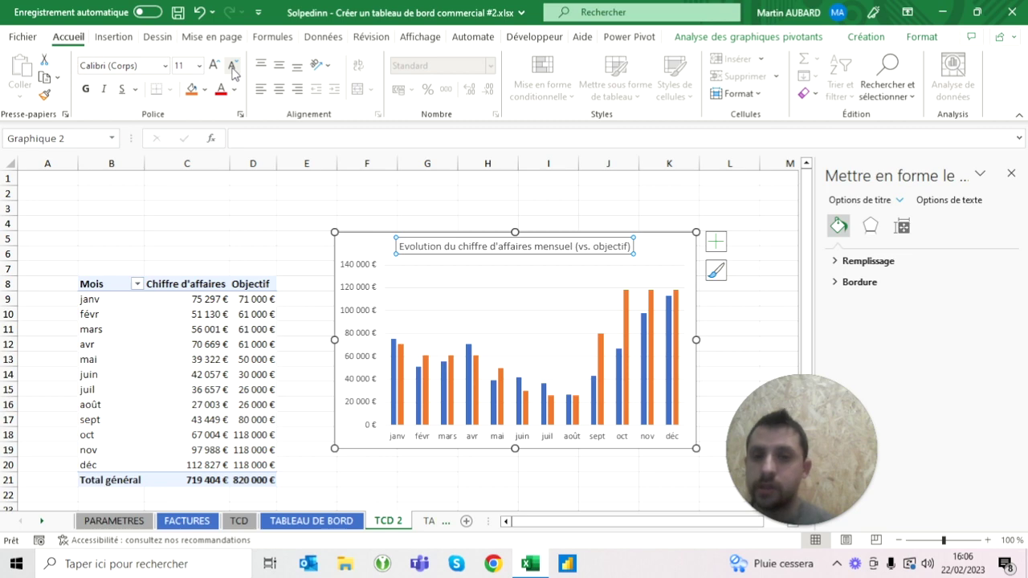
left_click(254, 193)
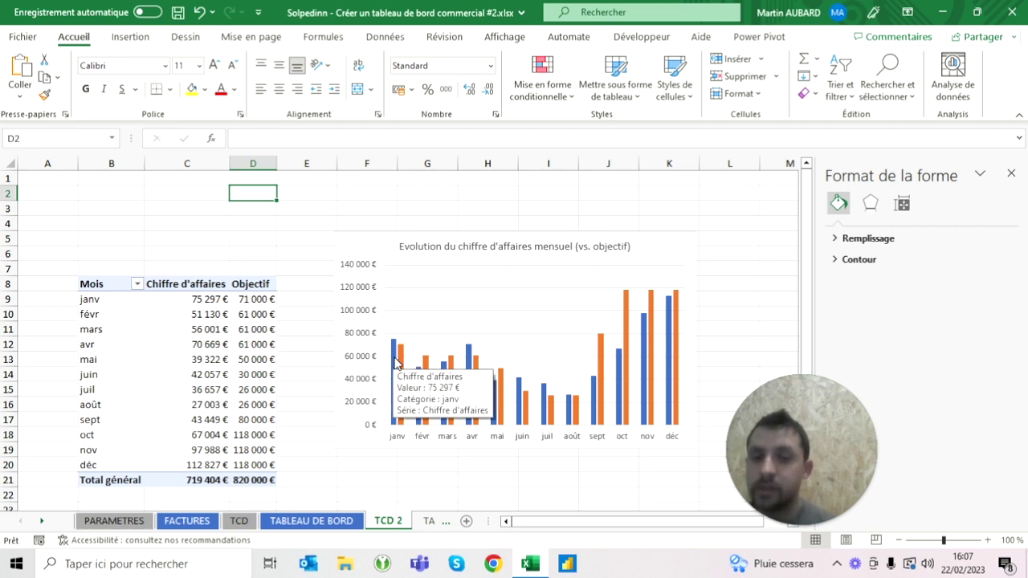
- Fill the Chiffre d'affaires bars with blue
mouse_move(401, 378)
left_click(403, 362)
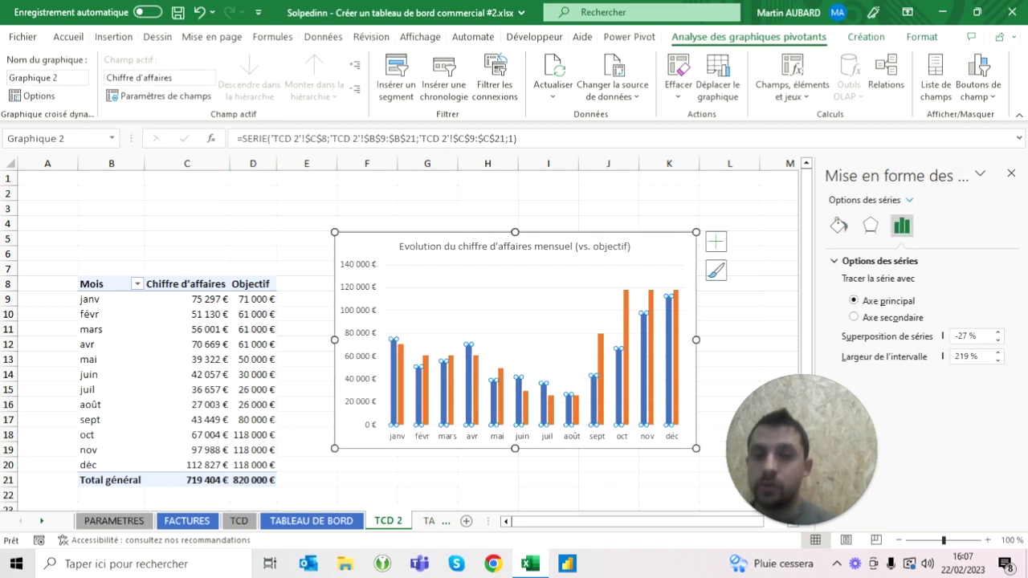
left_click(394, 359)
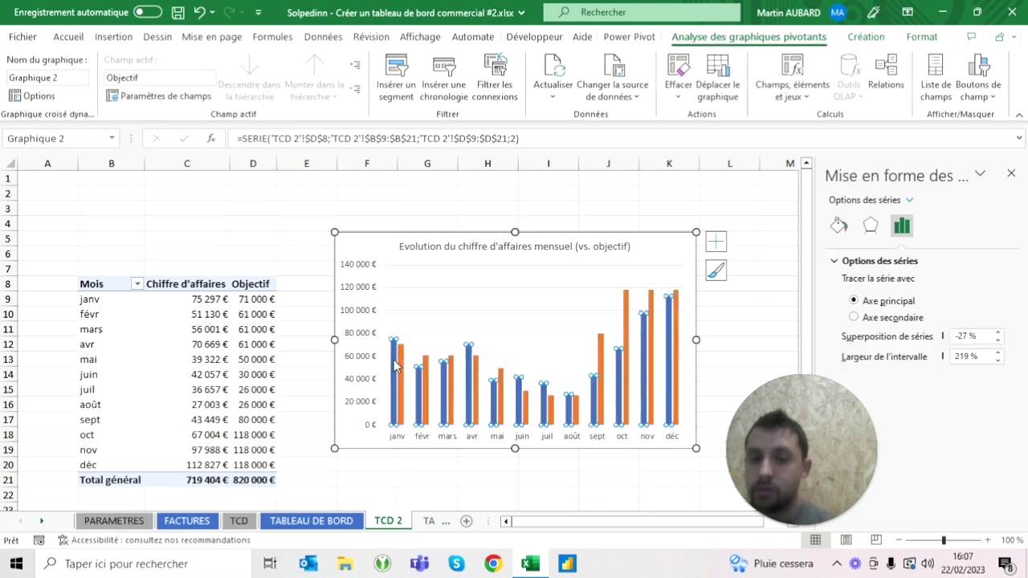
left_click(81, 40)
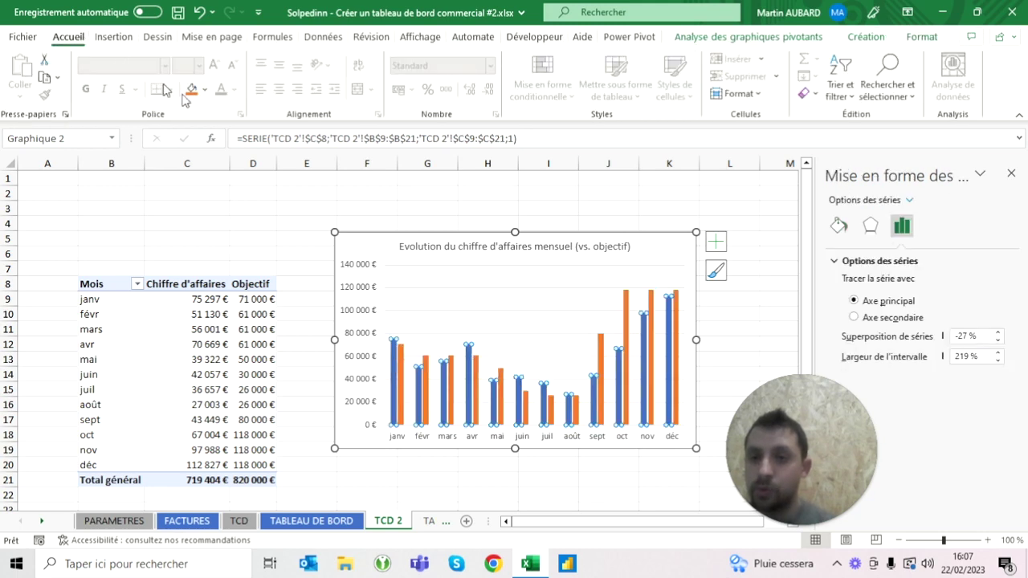
left_click(206, 89)
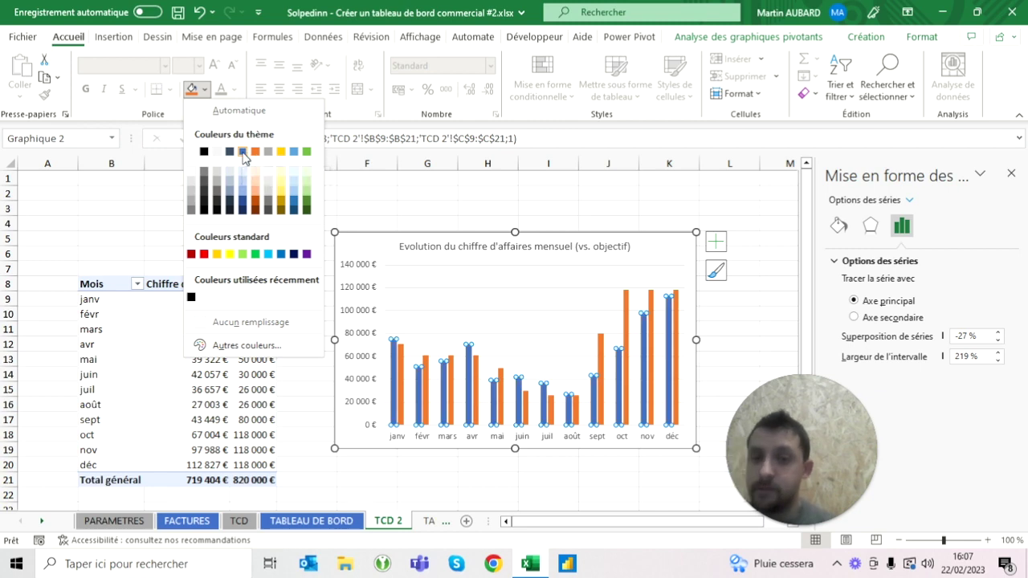
left_click(243, 153)
- Fill the Objectif bars with light grey
left_click(402, 355)
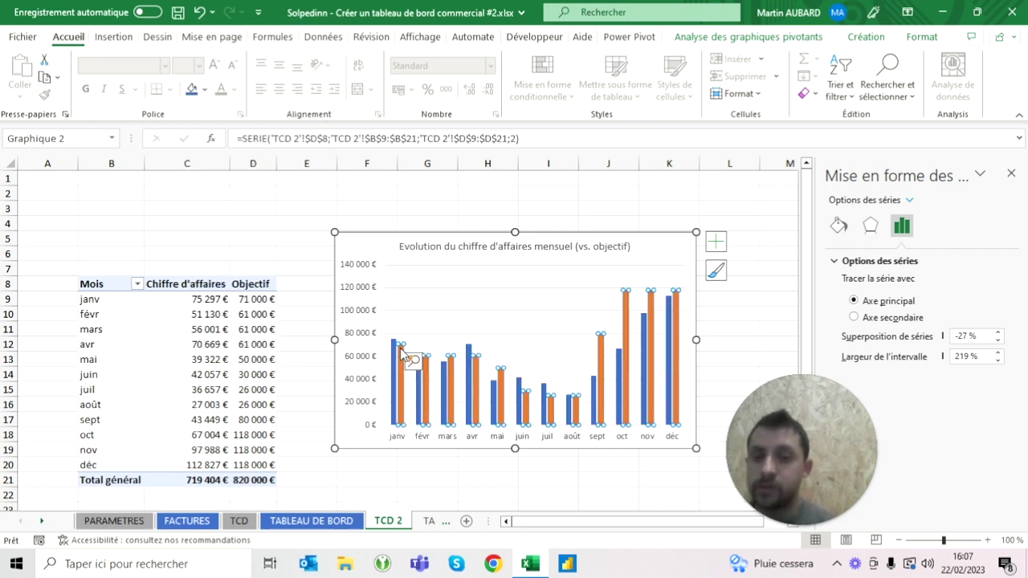
left_click(206, 89)
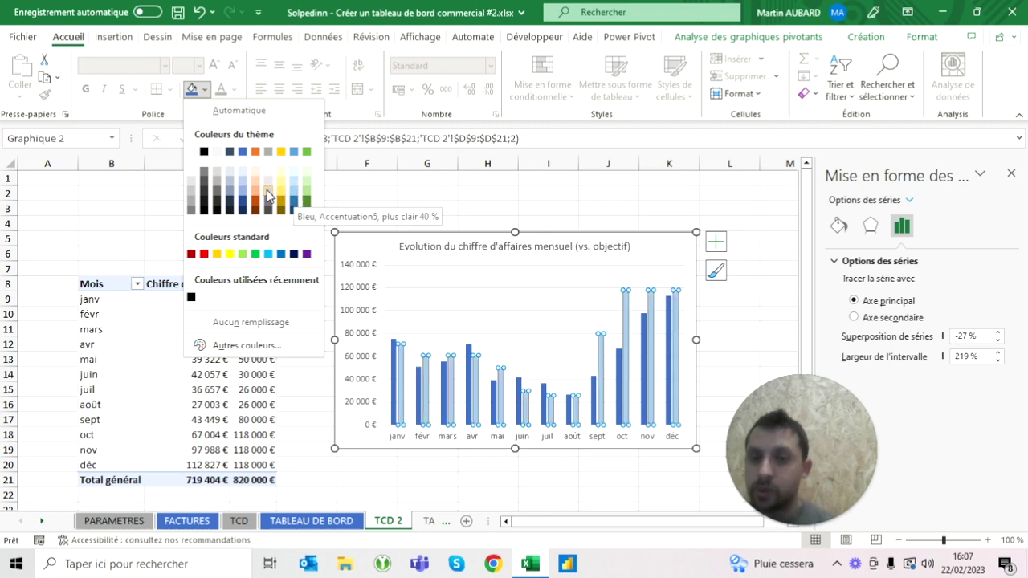
left_click(256, 151)
left_click(428, 208)
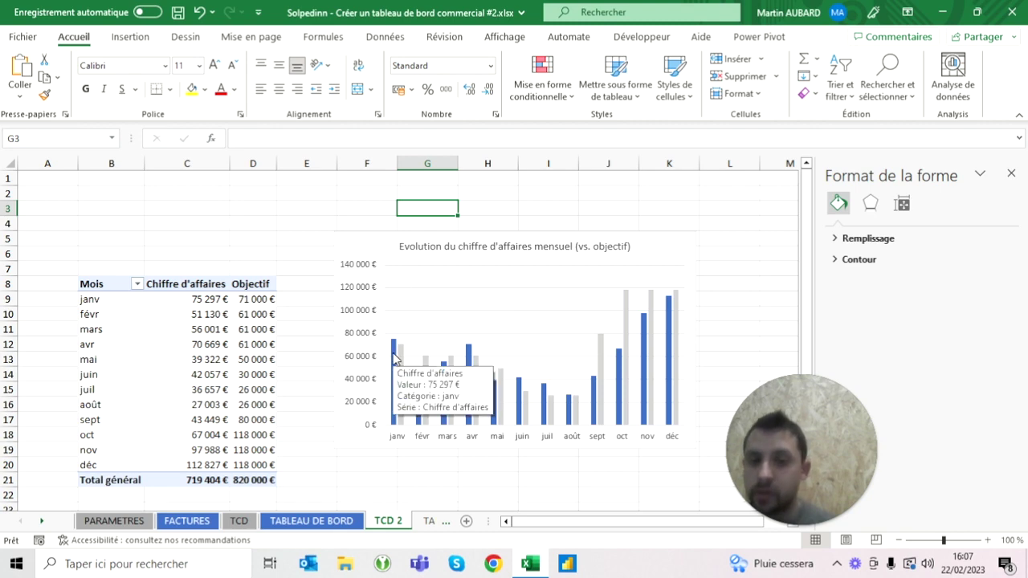
- Dismiss the drill-down error that appeared when selecting the revenue series
left_click(395, 352)
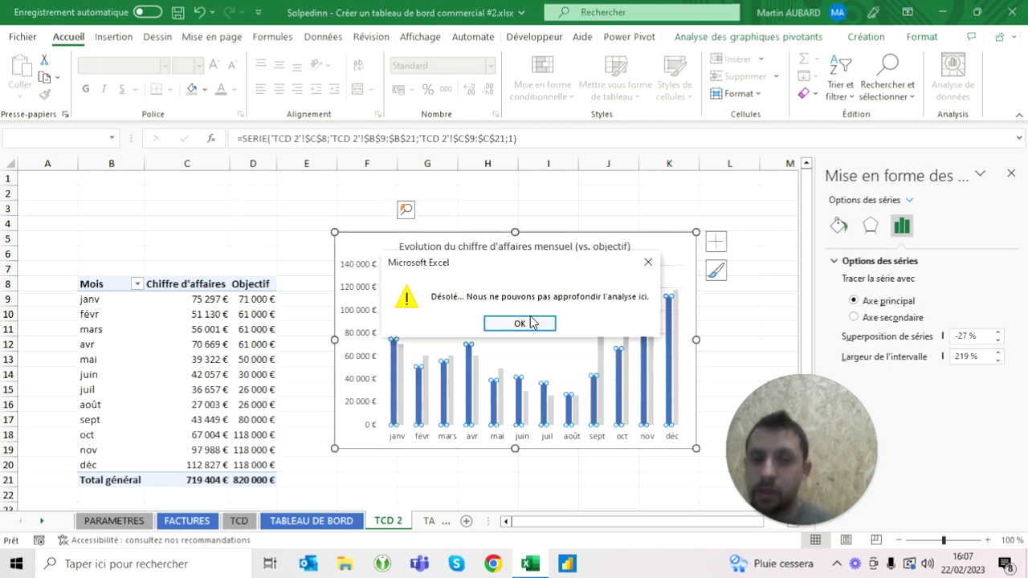
left_click(523, 324)
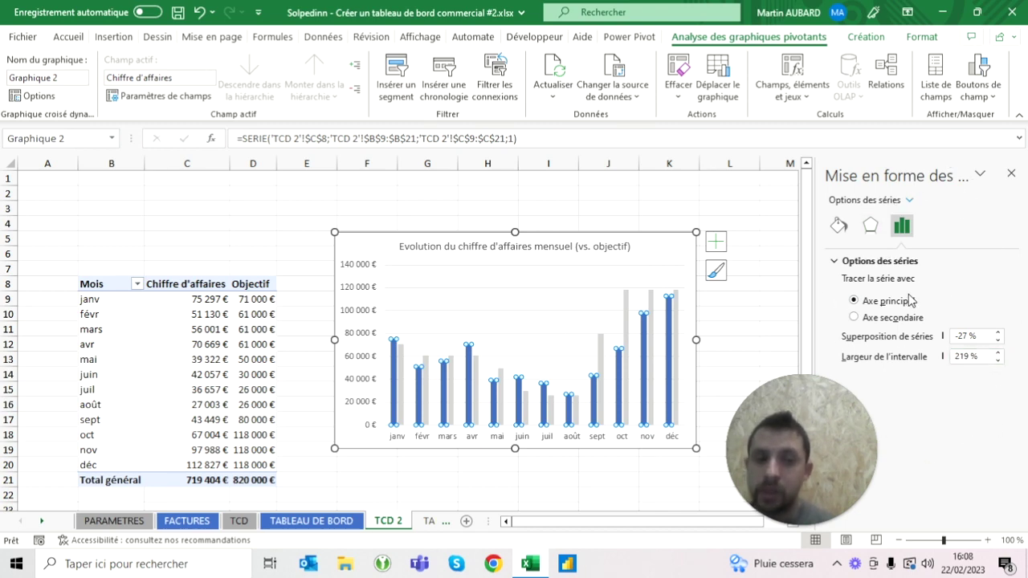
left_click(669, 193)
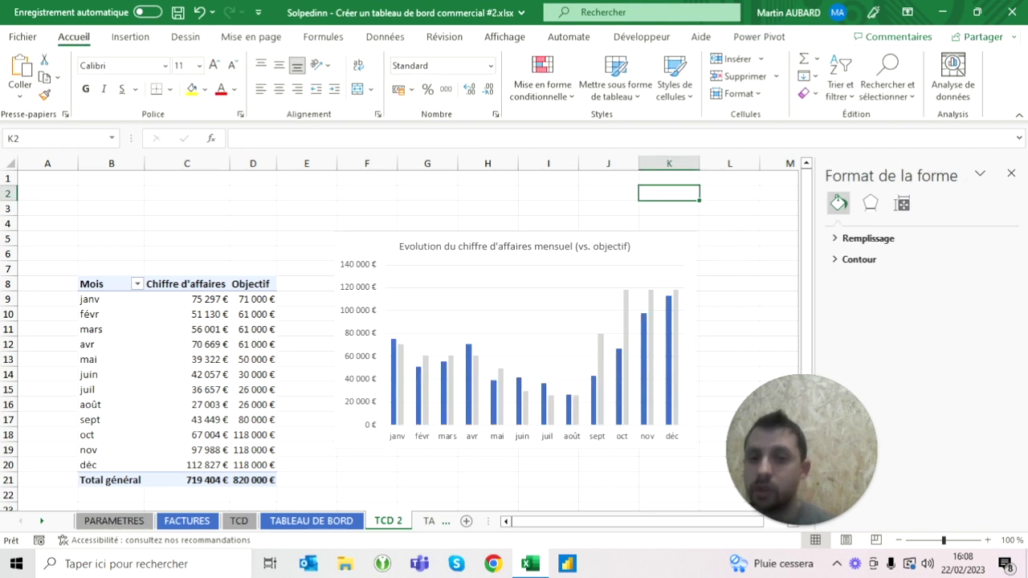
left_click(473, 248)
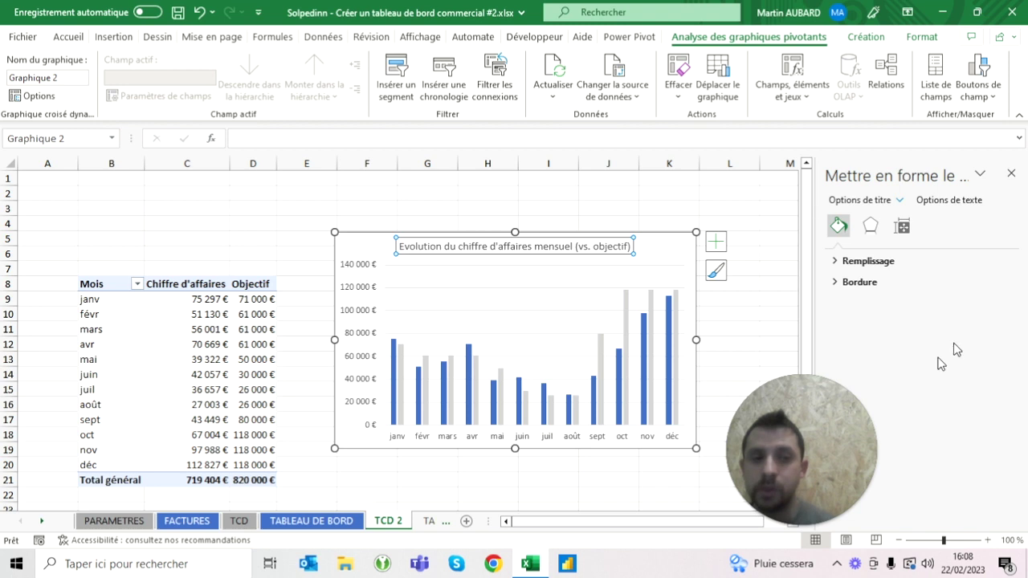
- Set the series gap width to 50% and the series overlap to 50%
left_click(395, 374)
left_click(902, 227)
left_click(972, 355)
double_click(964, 356)
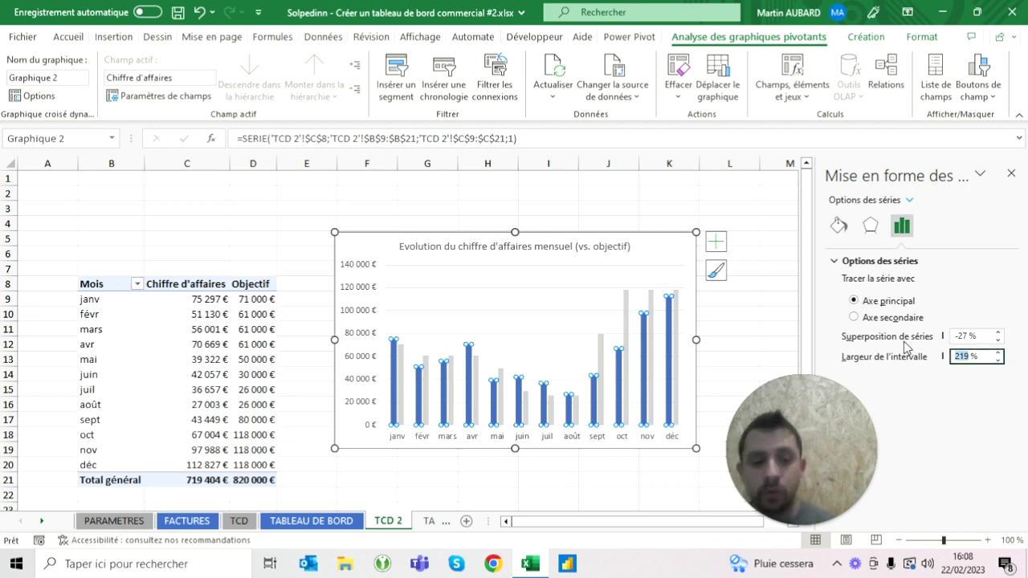
type("50")
key("Return")
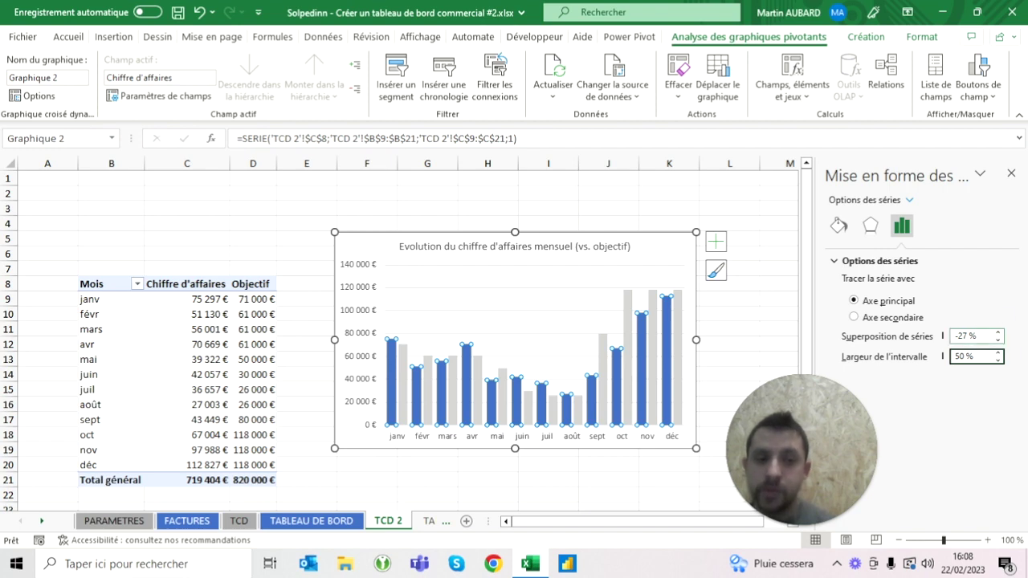
double_click(968, 336)
type("50")
key("Return")
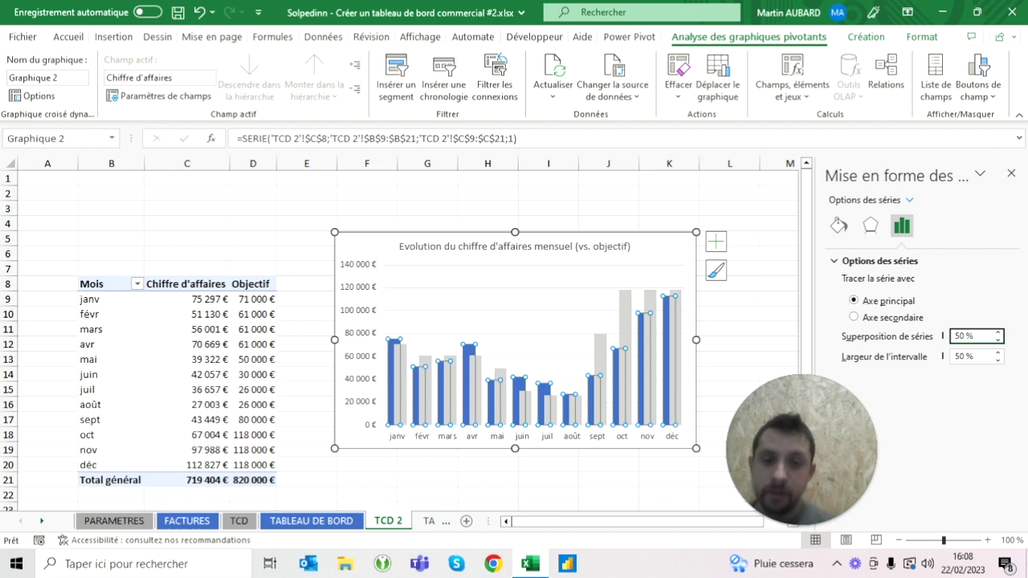
left_click(488, 208)
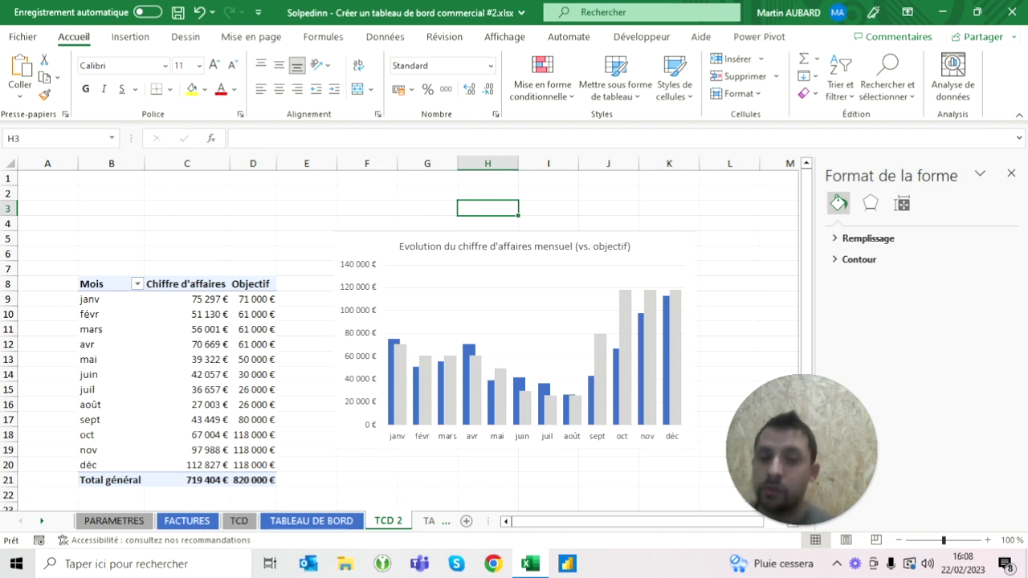
- Move Objectif above Chiffre d'affaires in the pivot Values so target bars sit behind
left_click(399, 365)
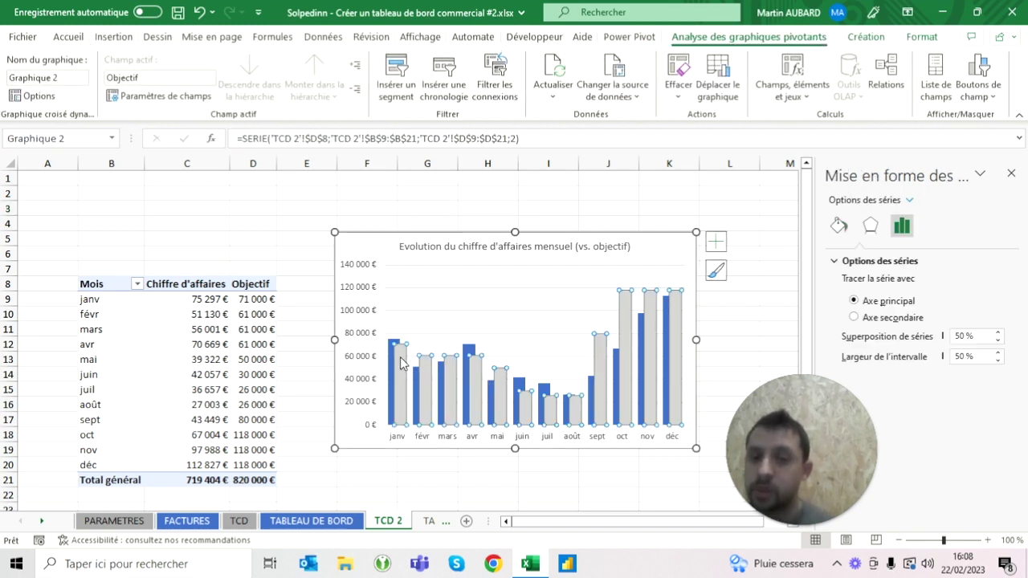
left_click(395, 368)
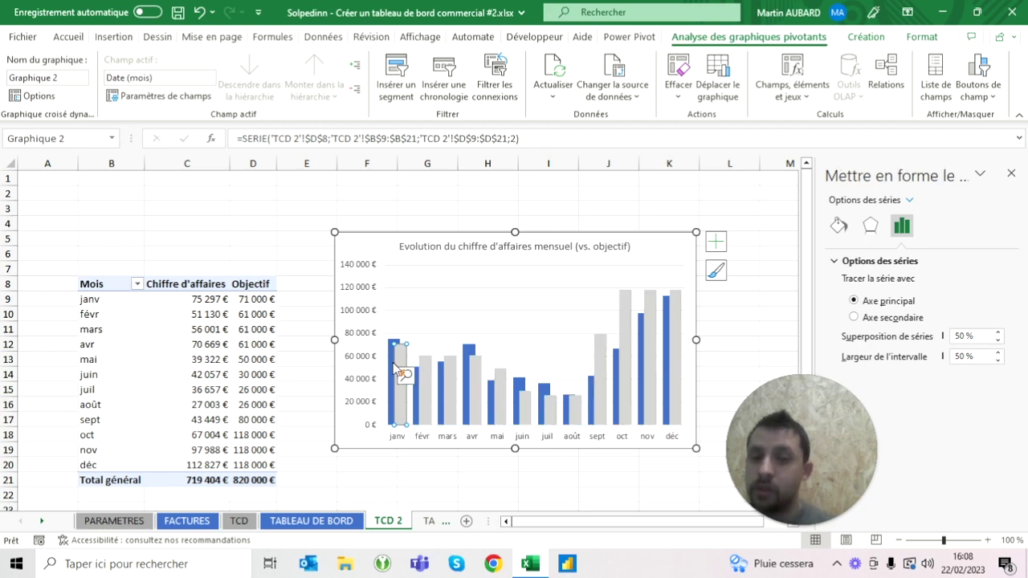
left_click(306, 238)
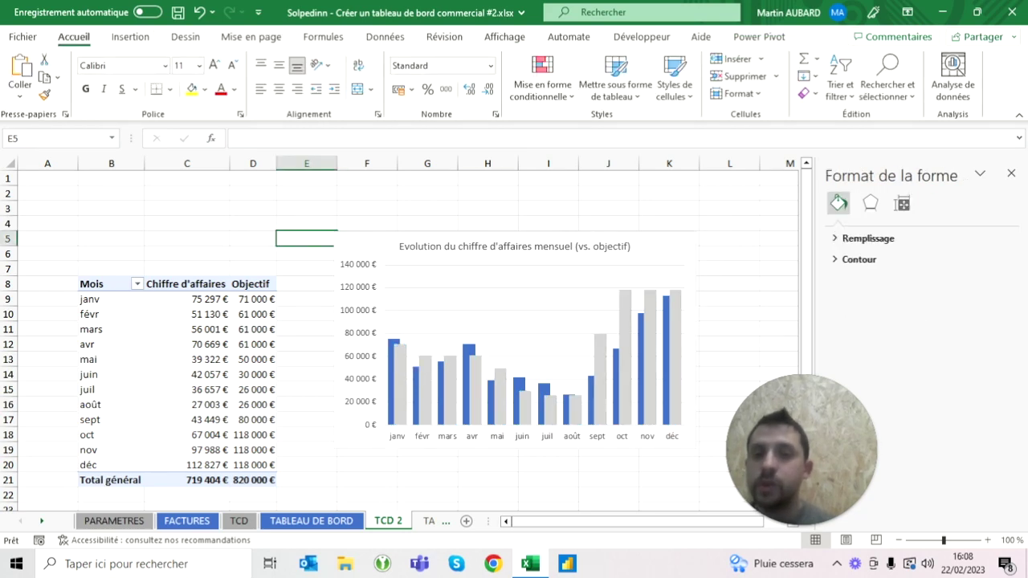
left_click(252, 283)
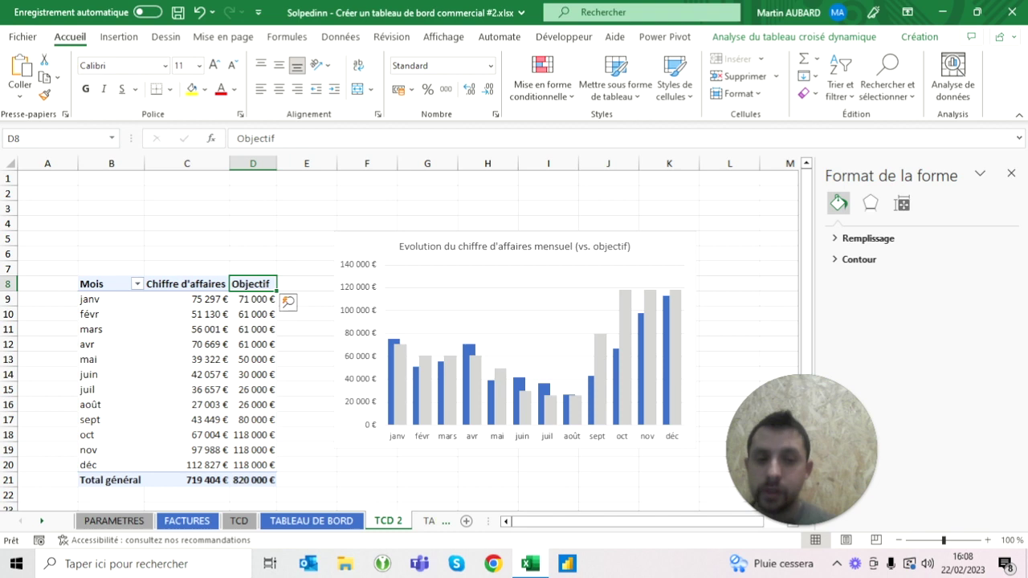
left_click(213, 359)
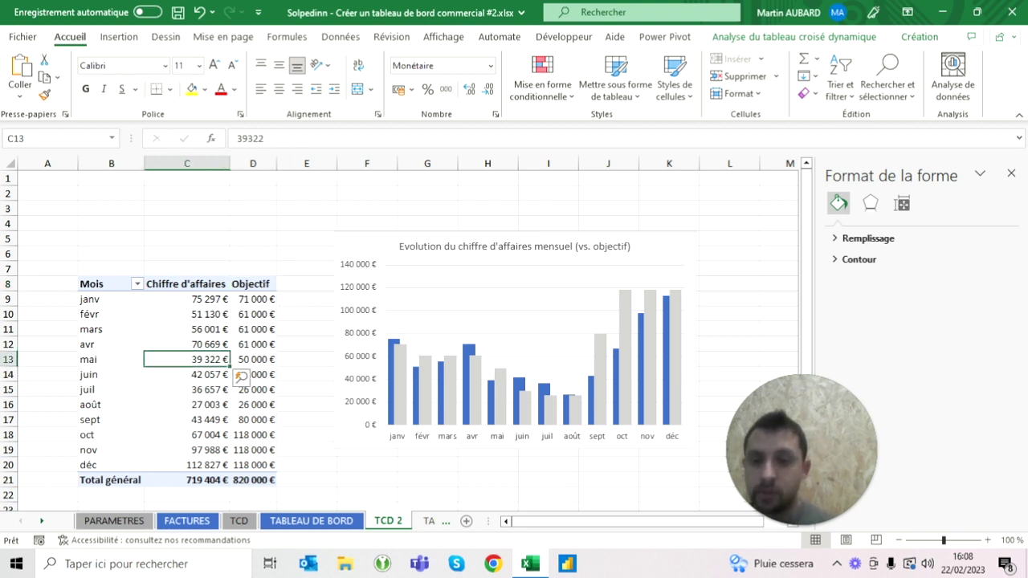
right_click(209, 362)
left_click(248, 345)
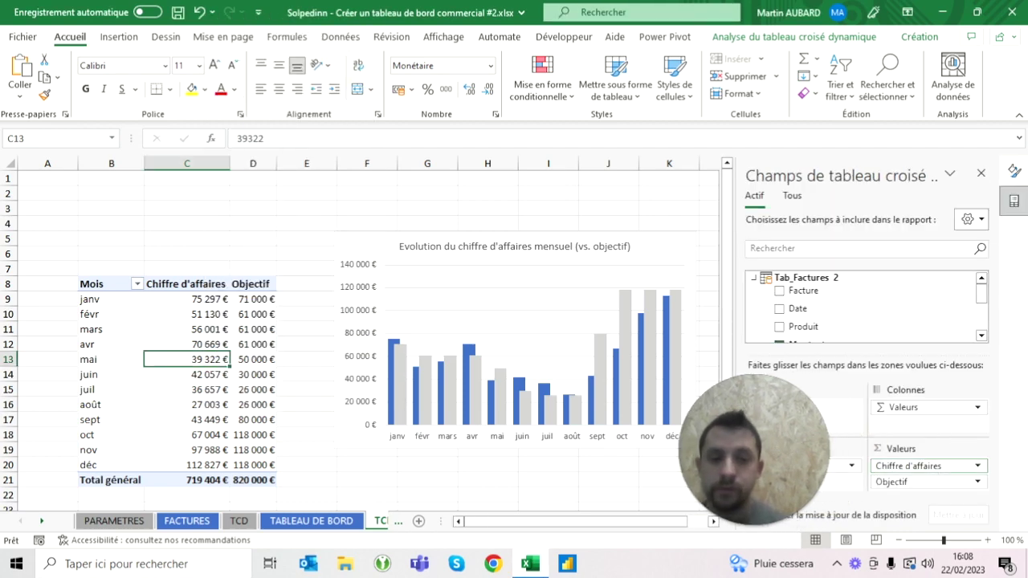
left_click_drag(928, 482, 928, 462)
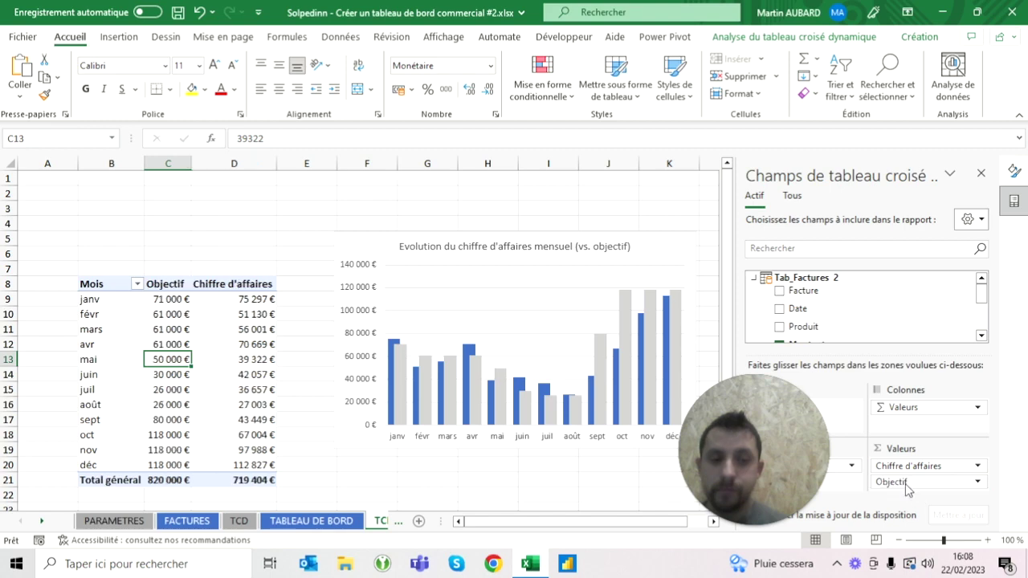
left_click(366, 208)
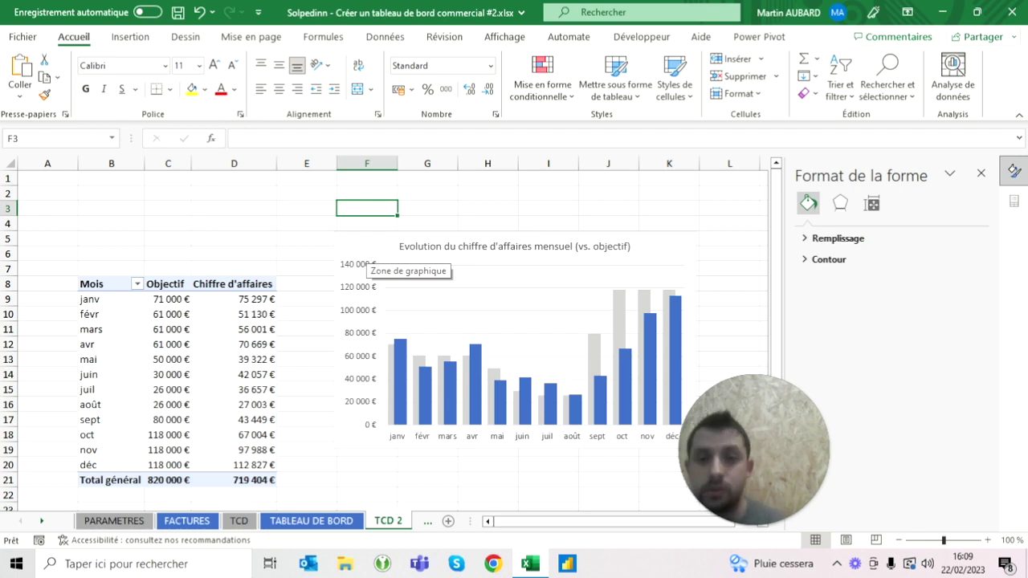
- Shorten the monthly revenue chart by dragging its bottom edge up
left_click(548, 193)
left_click(673, 274)
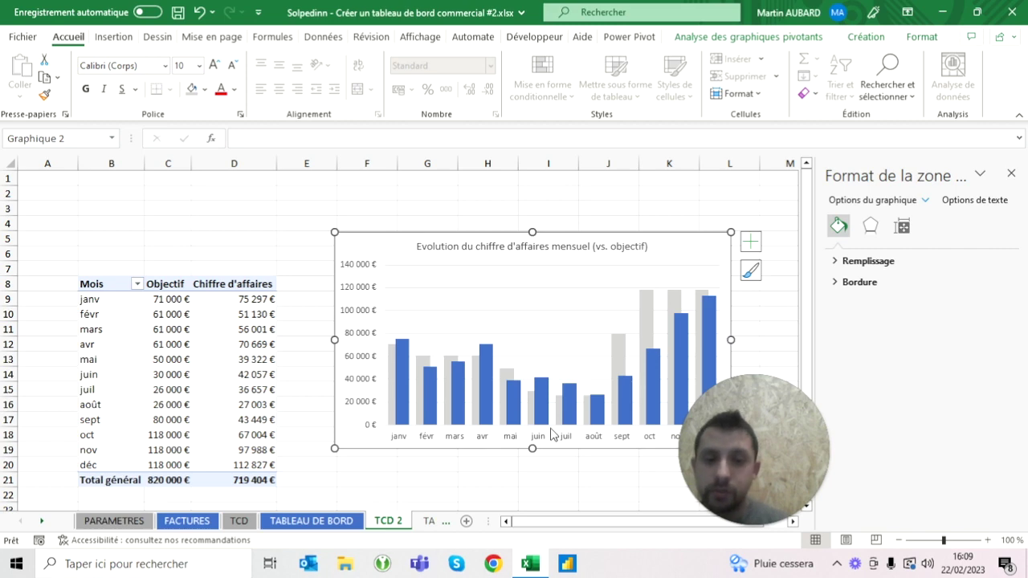
left_click_drag(532, 448, 532, 408)
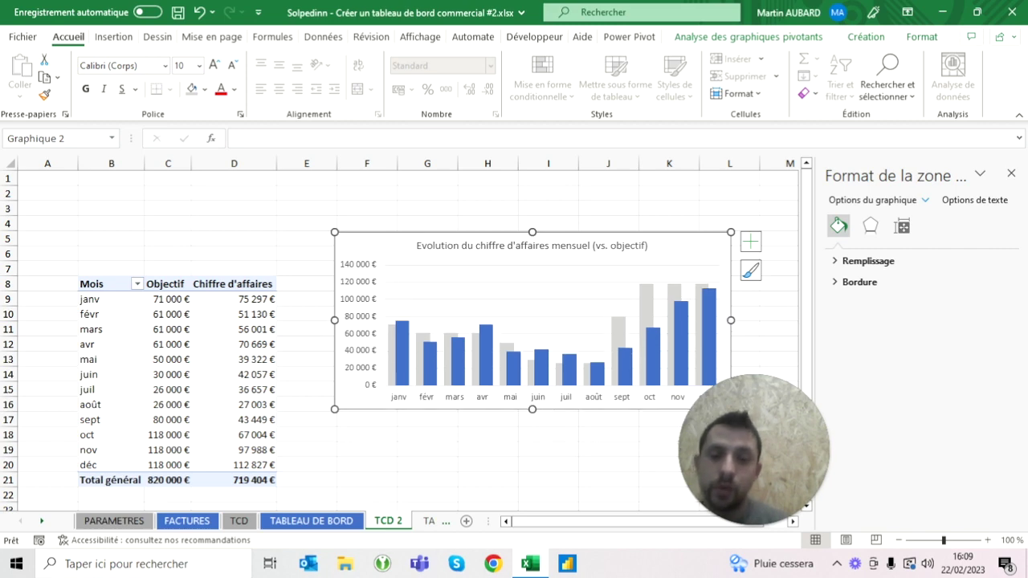
left_click(306, 192)
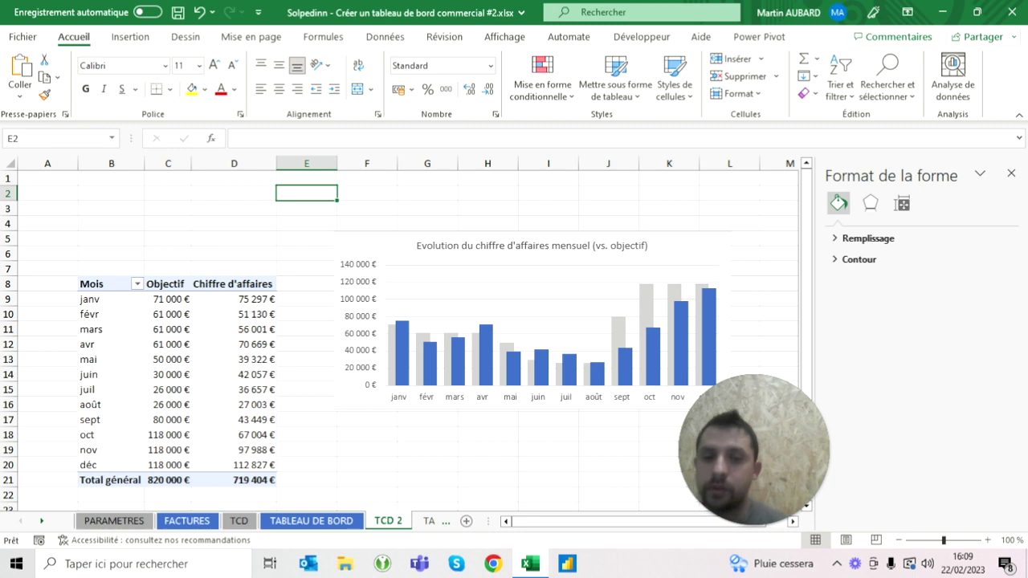
left_click(400, 349)
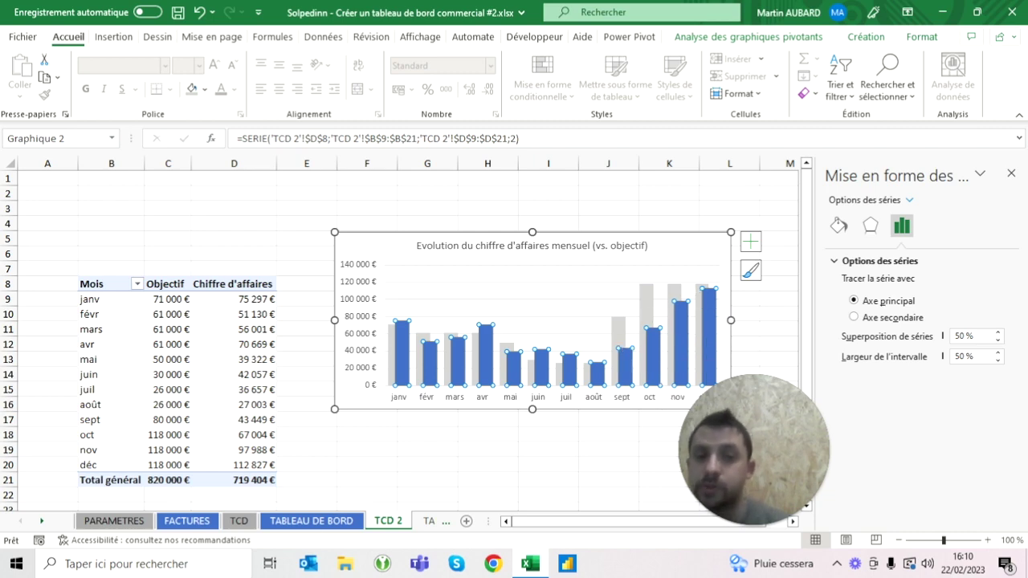
left_click(670, 222)
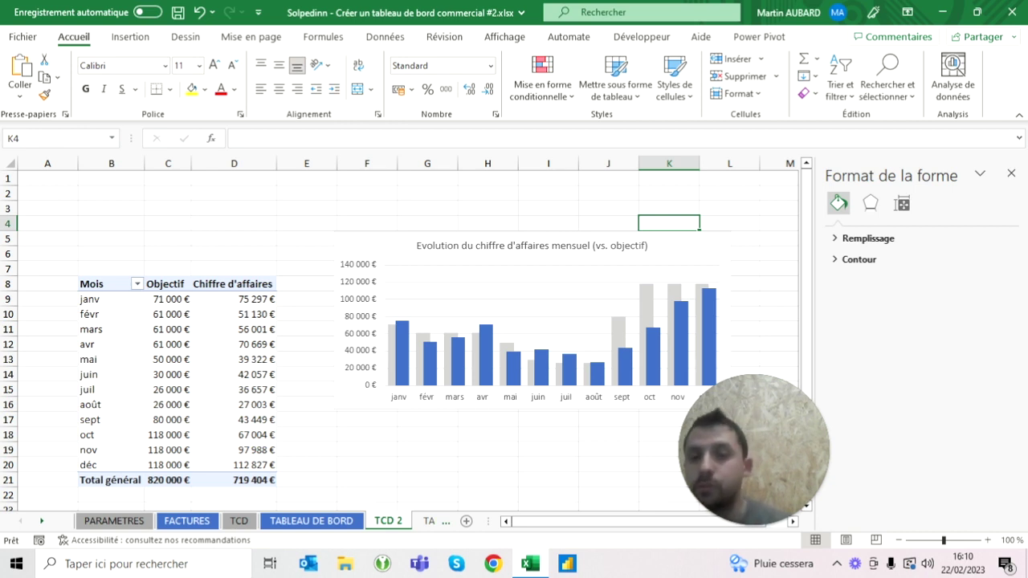
left_click(531, 245)
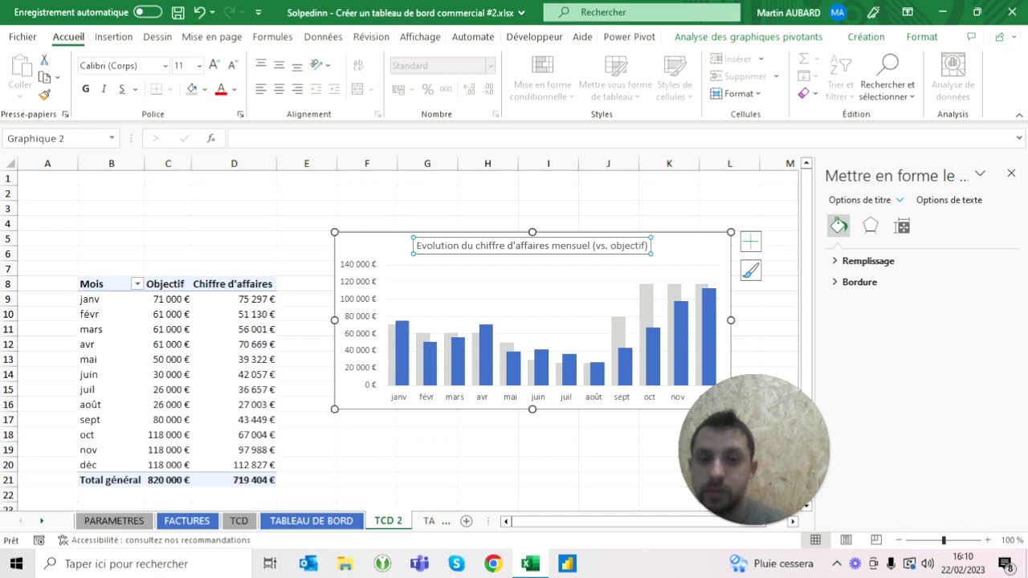
- Colour the title words 'chiffre d'affaires mensuel' blue
left_click_drag(476, 246, 589, 249)
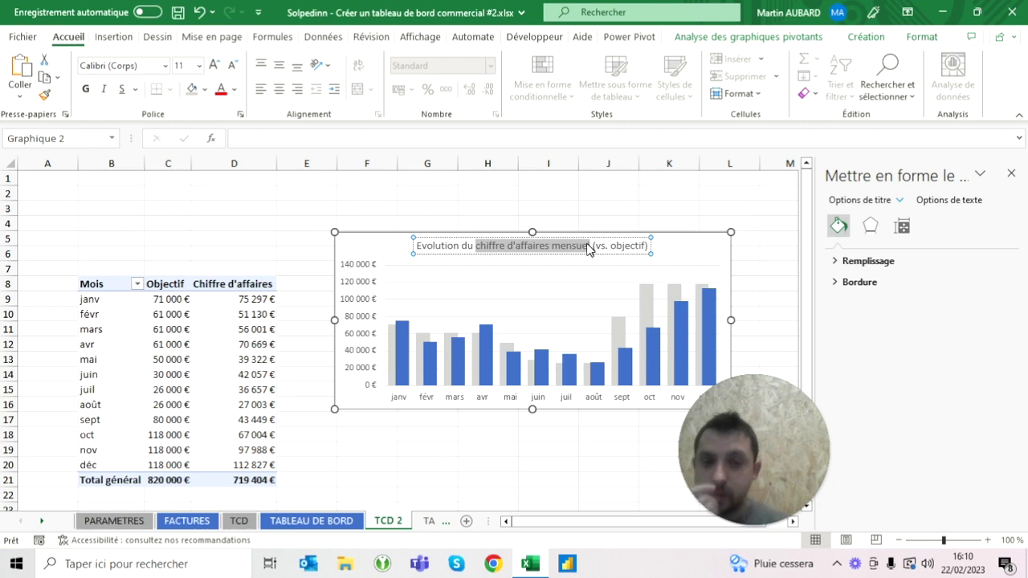
left_click(234, 90)
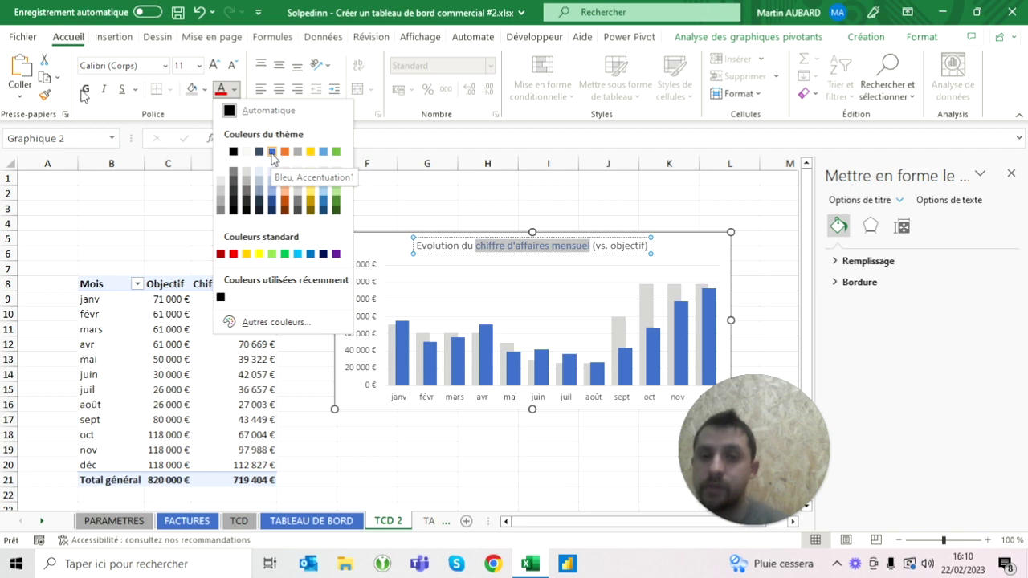
left_click(272, 152)
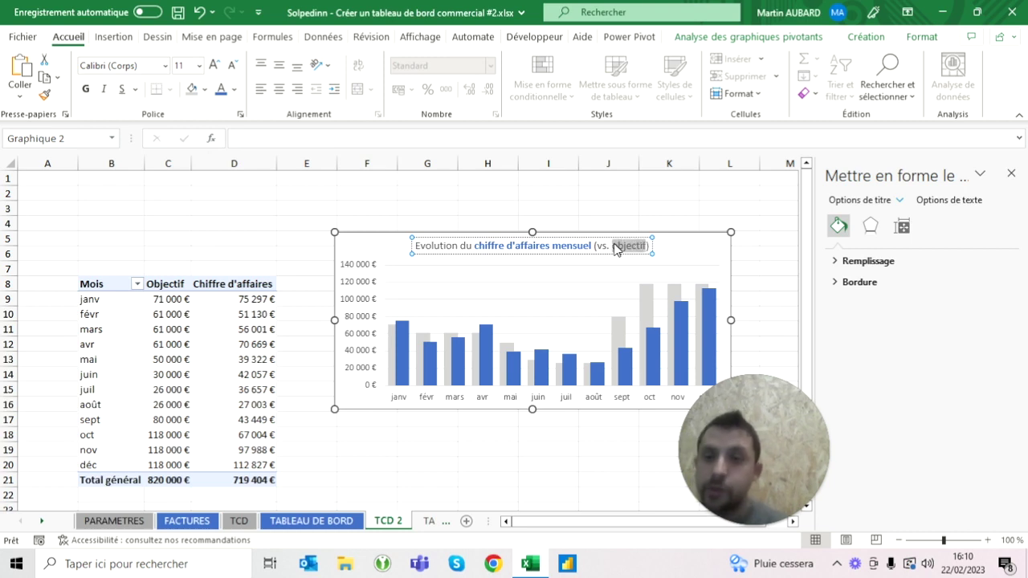
- Colour the title word 'objectif' grey to match the target bars
left_click(234, 89)
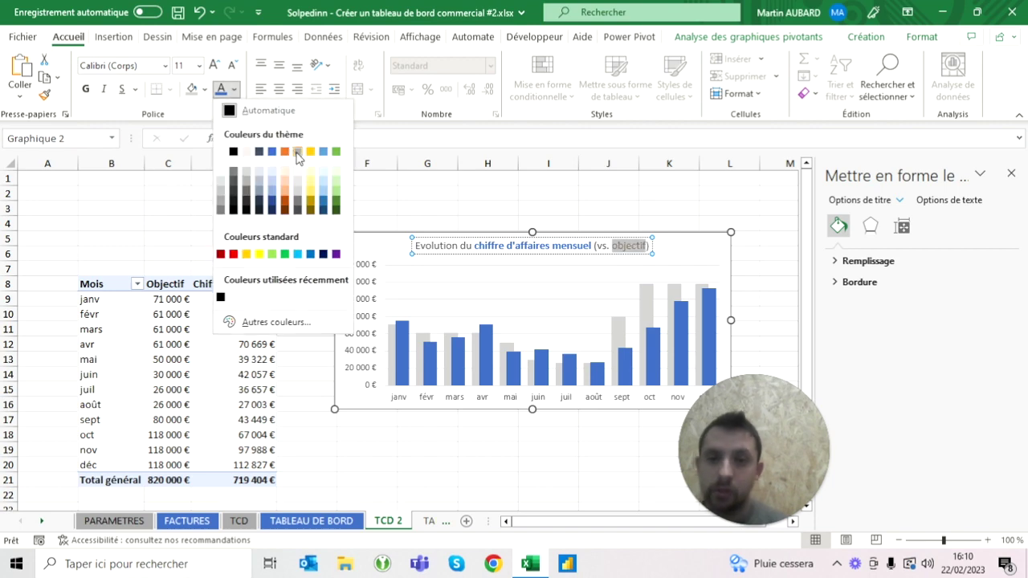
left_click(297, 153)
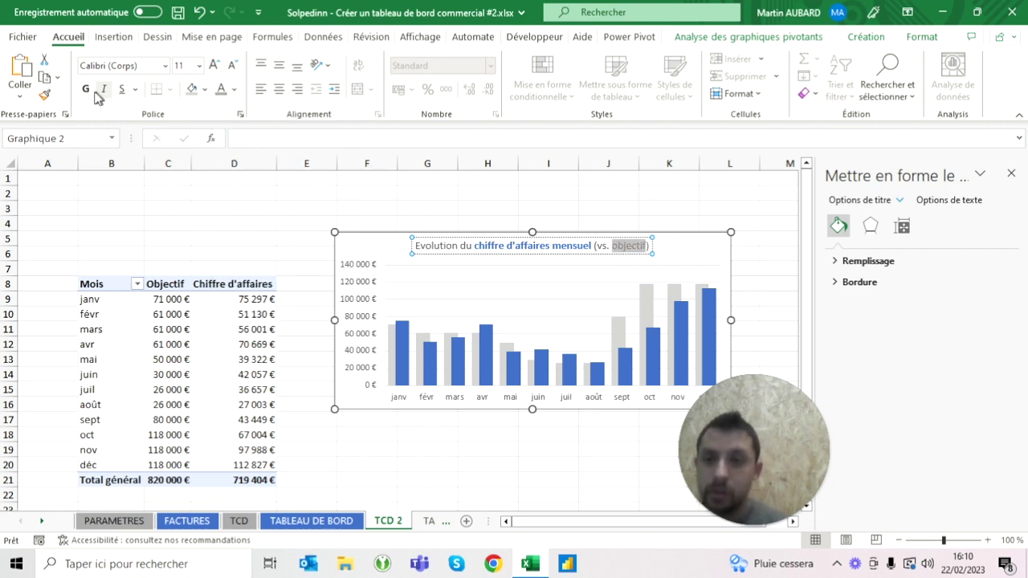
left_click(306, 223)
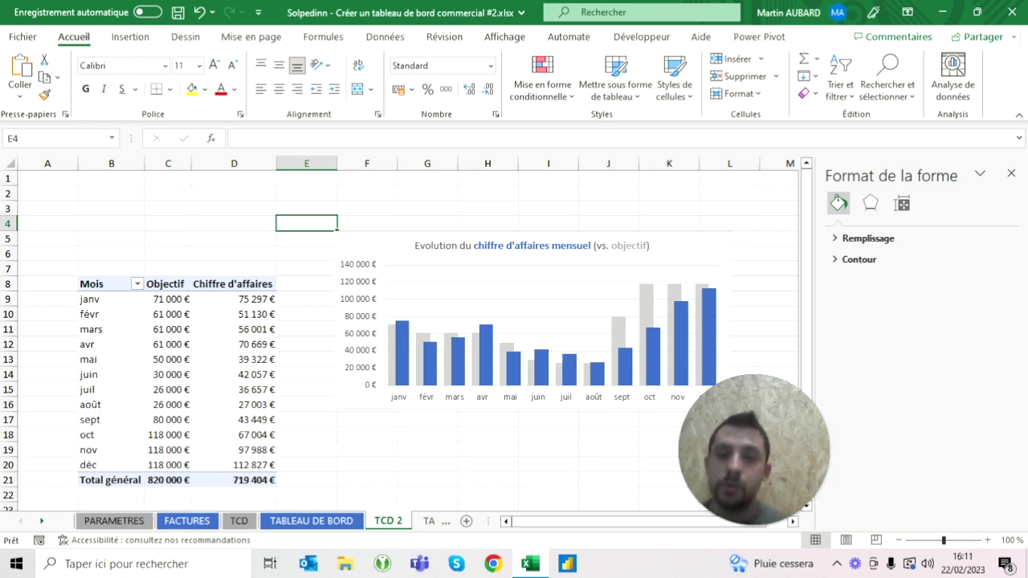
left_click(530, 246)
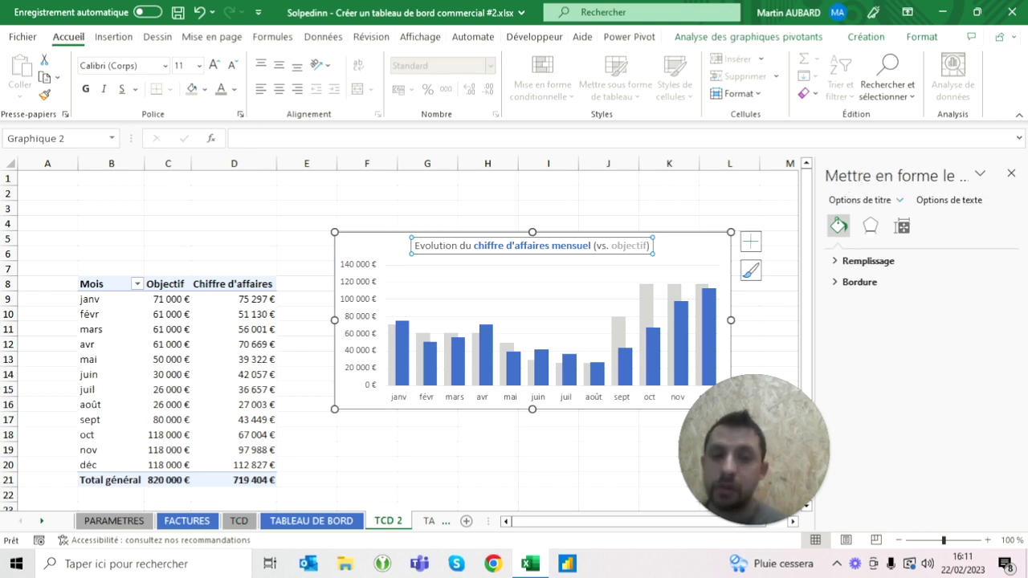
left_click(669, 178)
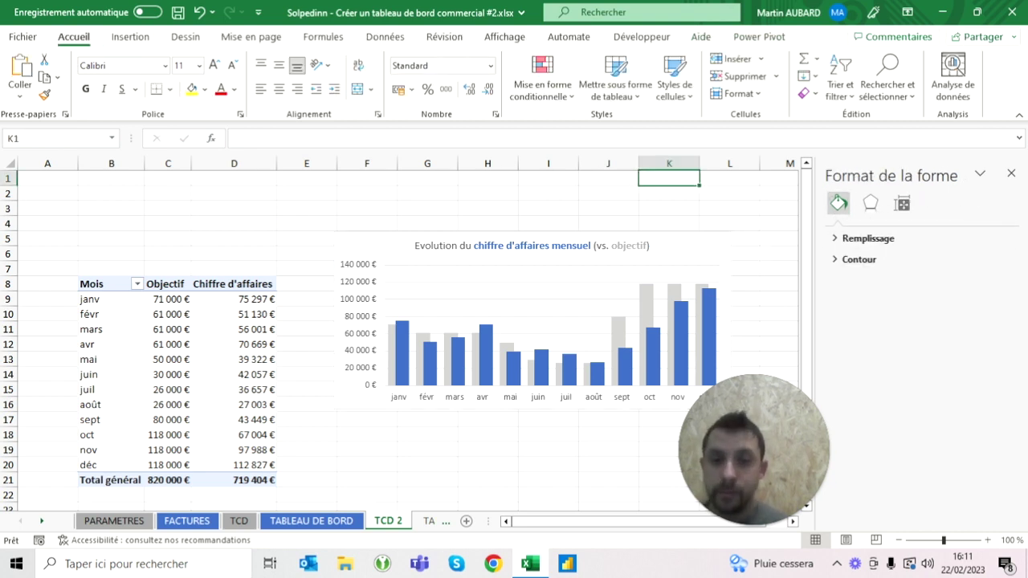
- Colour the monthly revenue chart's vertical axis labels Gray, Accent 3
left_click(363, 299)
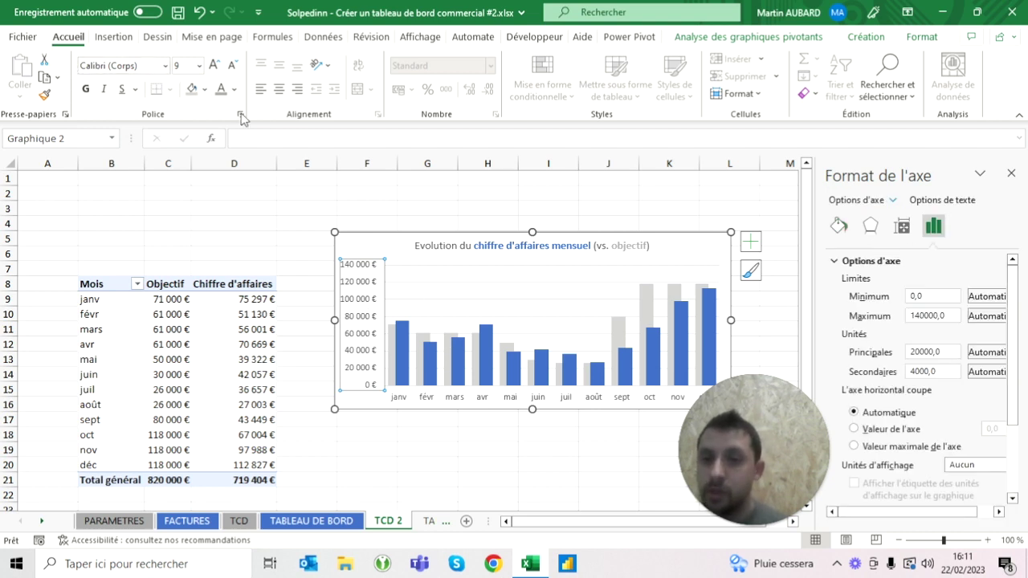
left_click(233, 89)
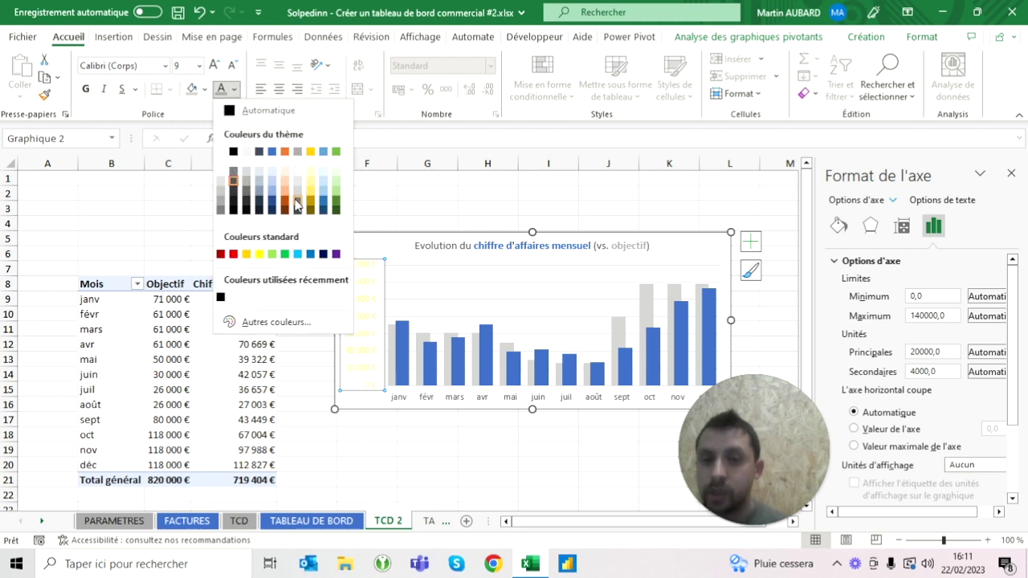
left_click(298, 152)
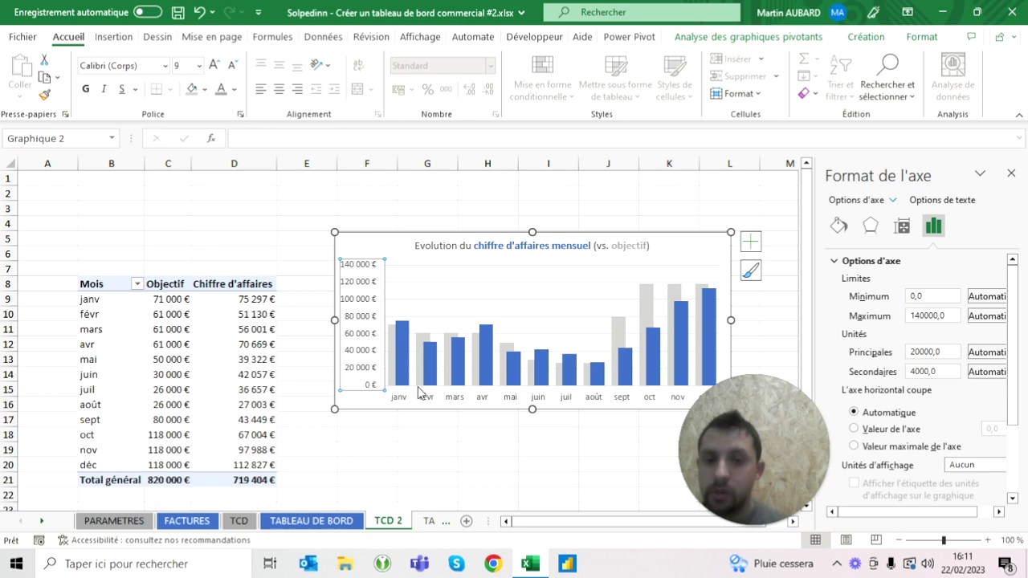
left_click(401, 399)
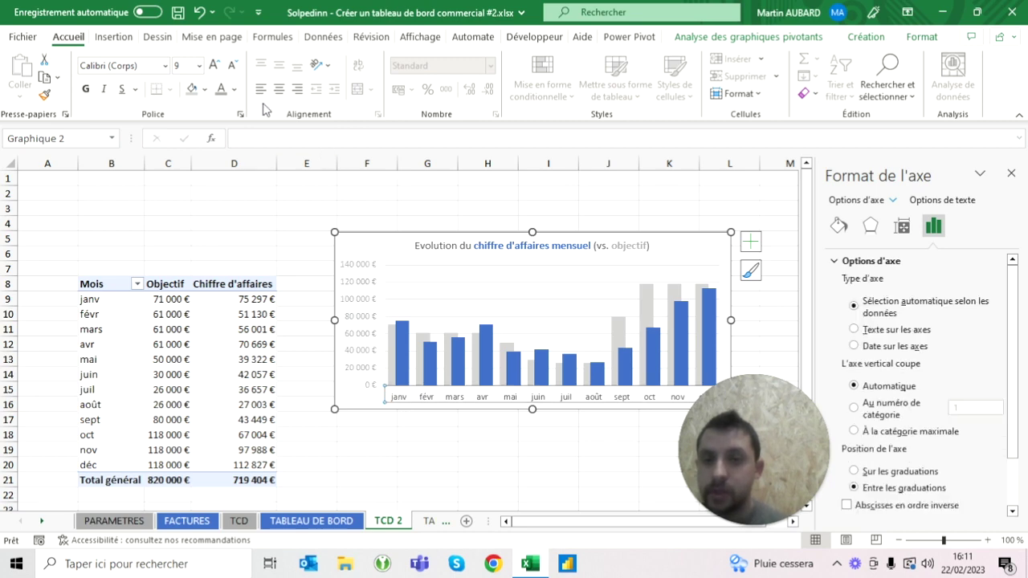
left_click(241, 207)
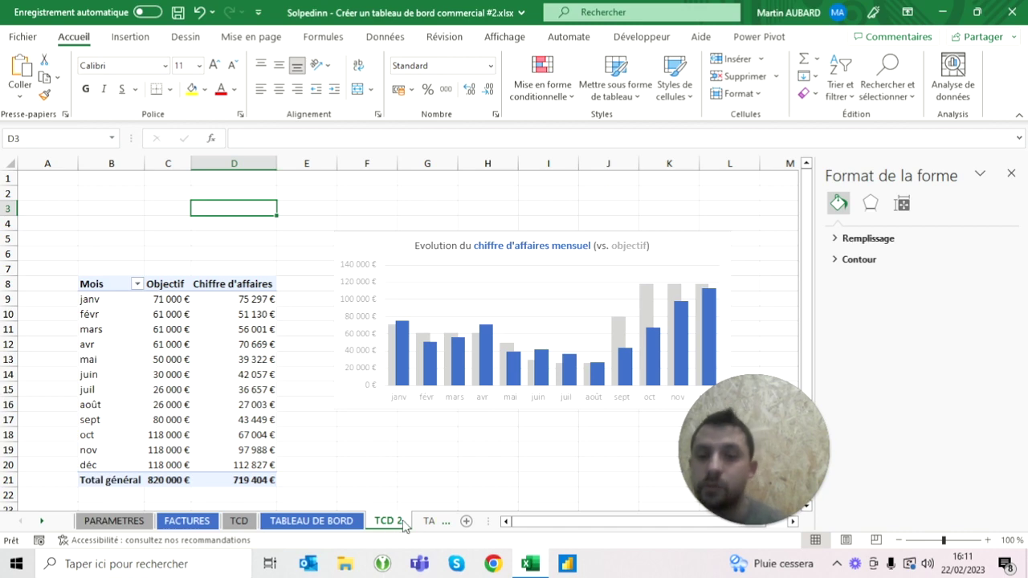
- Recolour the monthly revenue chart's horizontal gridlines a very light grey
left_click(350, 525)
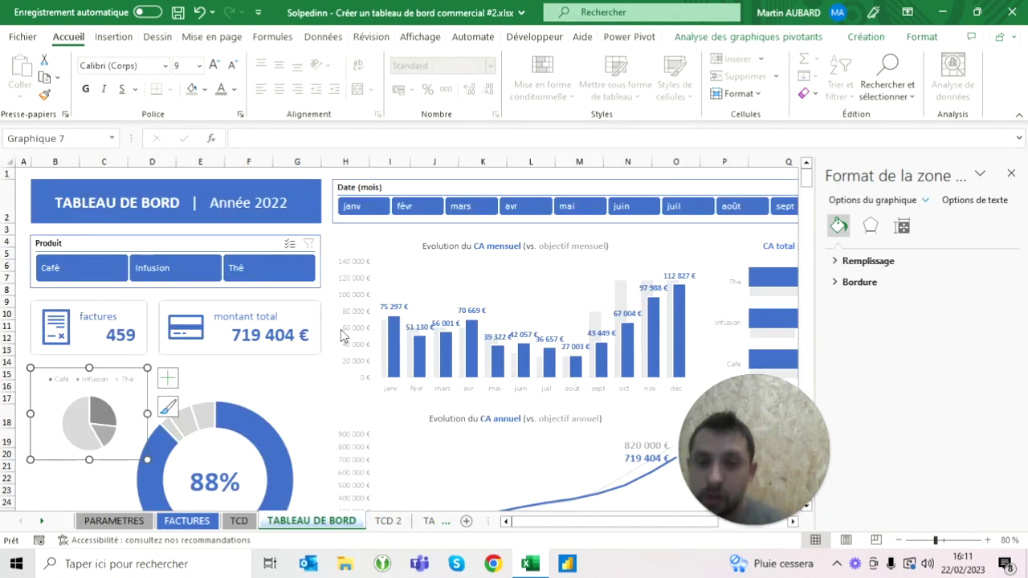
left_click(389, 522)
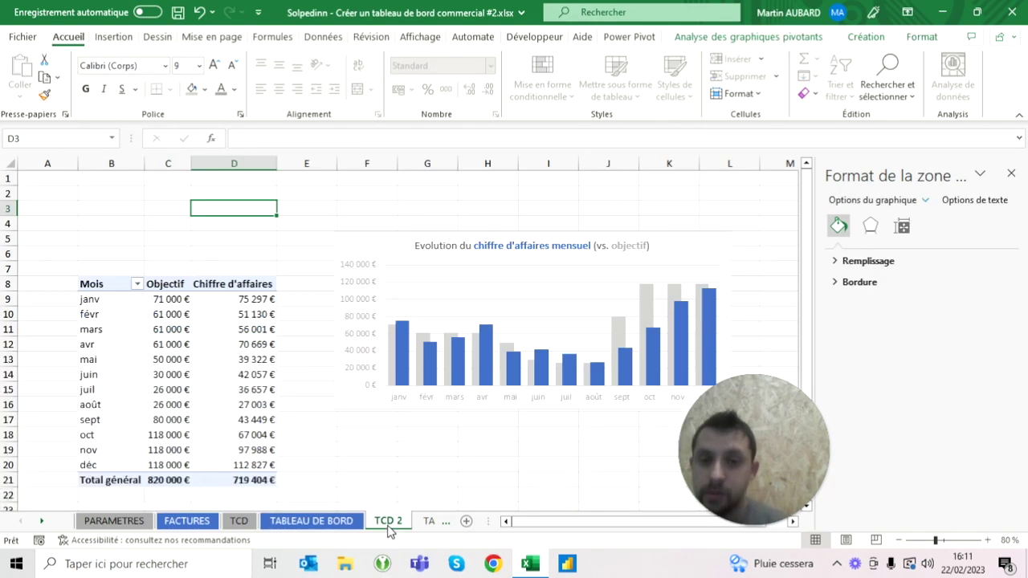
left_click(409, 289)
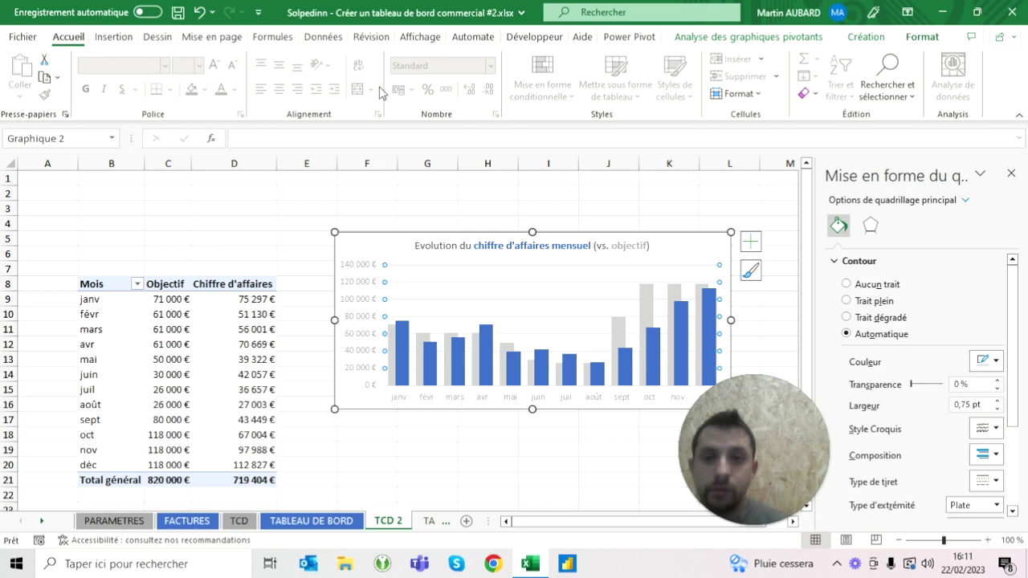
left_click(452, 76)
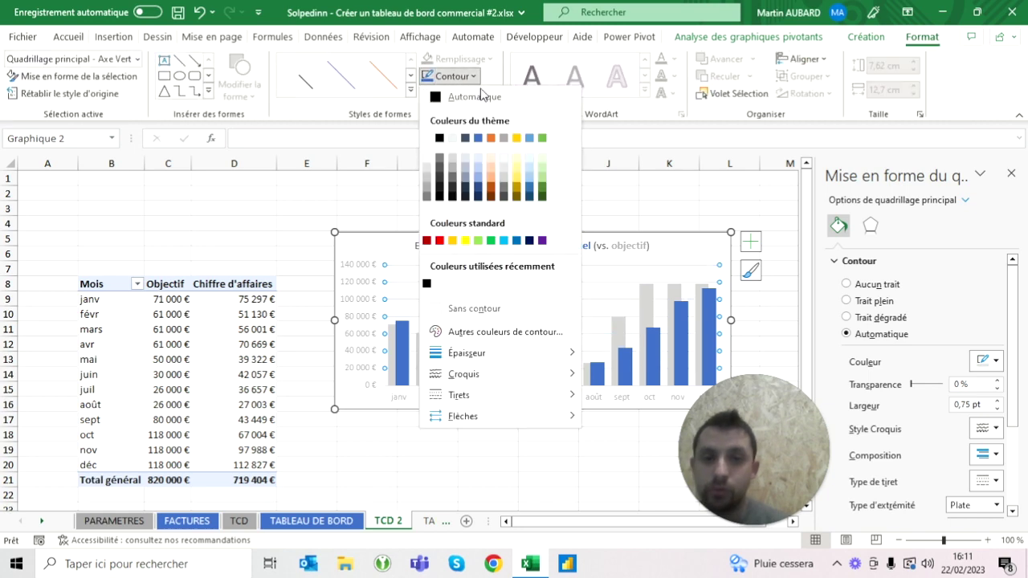
left_click(507, 160)
left_click(306, 208)
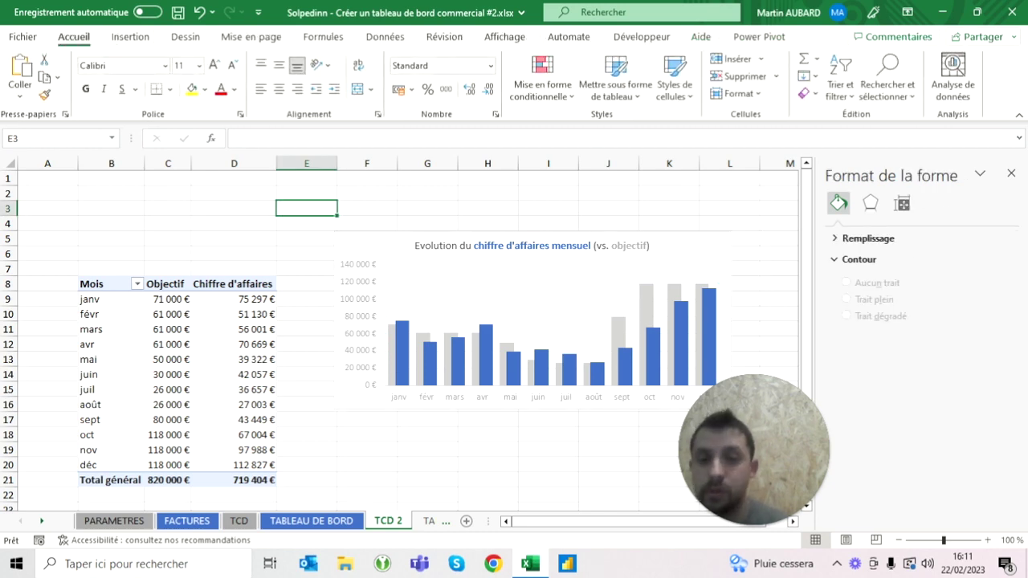
left_click(408, 342)
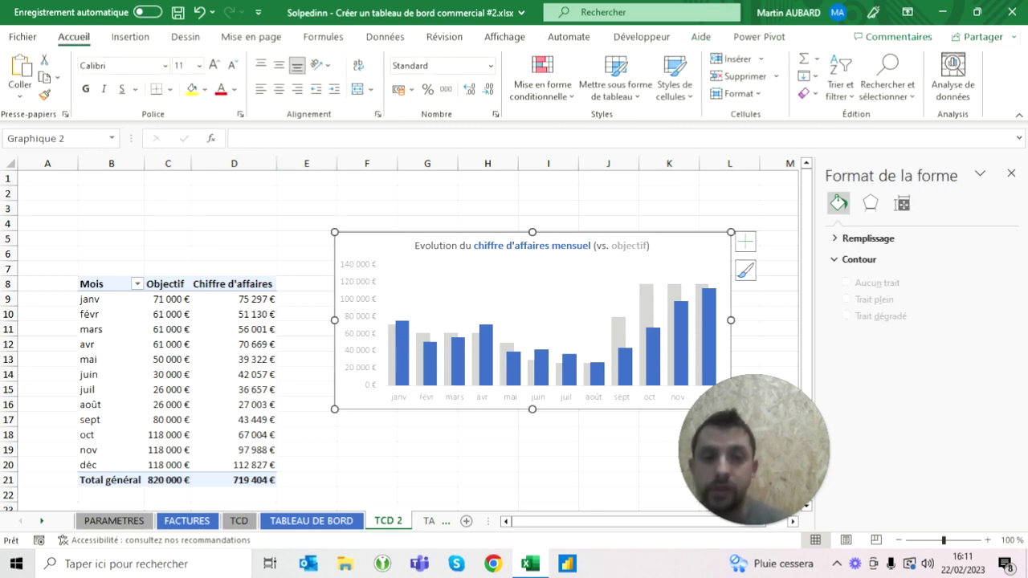
left_click(750, 241)
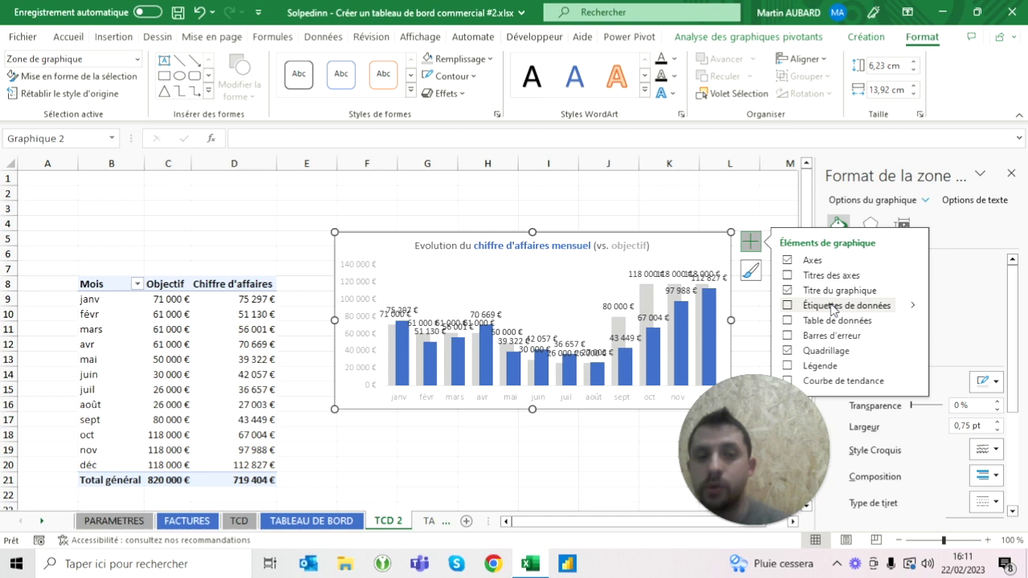
- Add Outside End data labels to the Chiffre d'affaires revenue bars
key("Escape")
key("Escape")
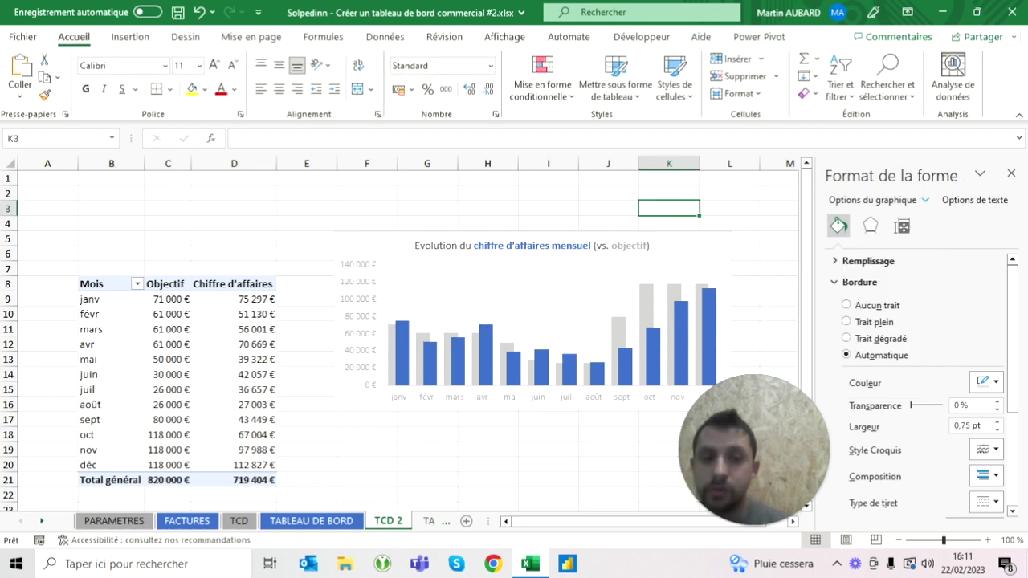
left_click(652, 361)
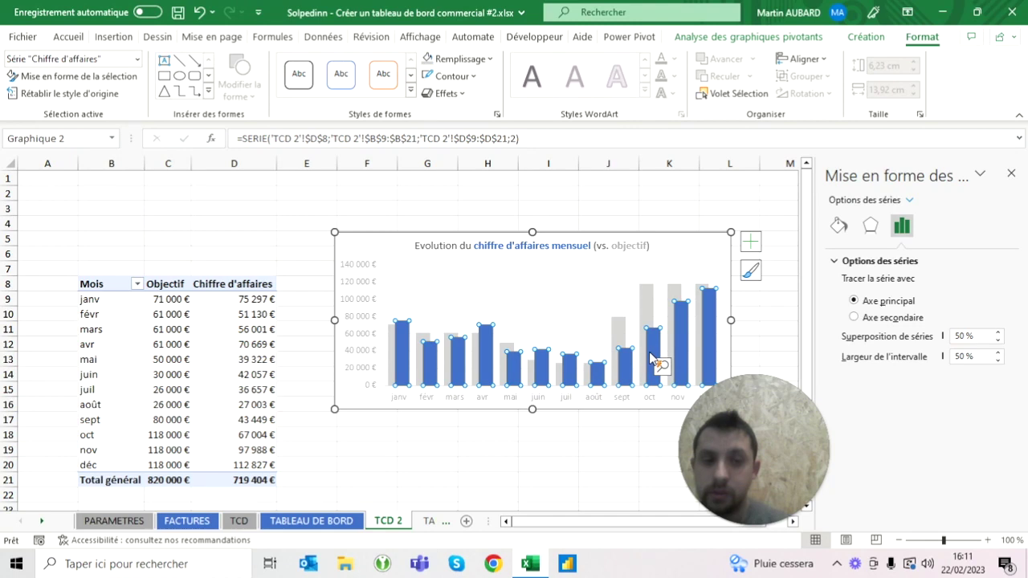
left_click(752, 244)
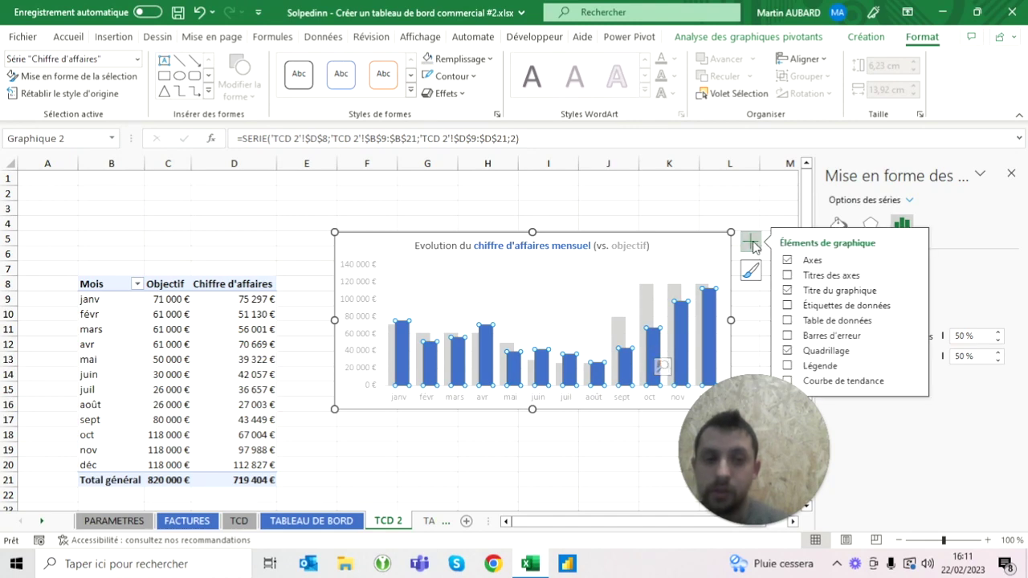
left_click(913, 306)
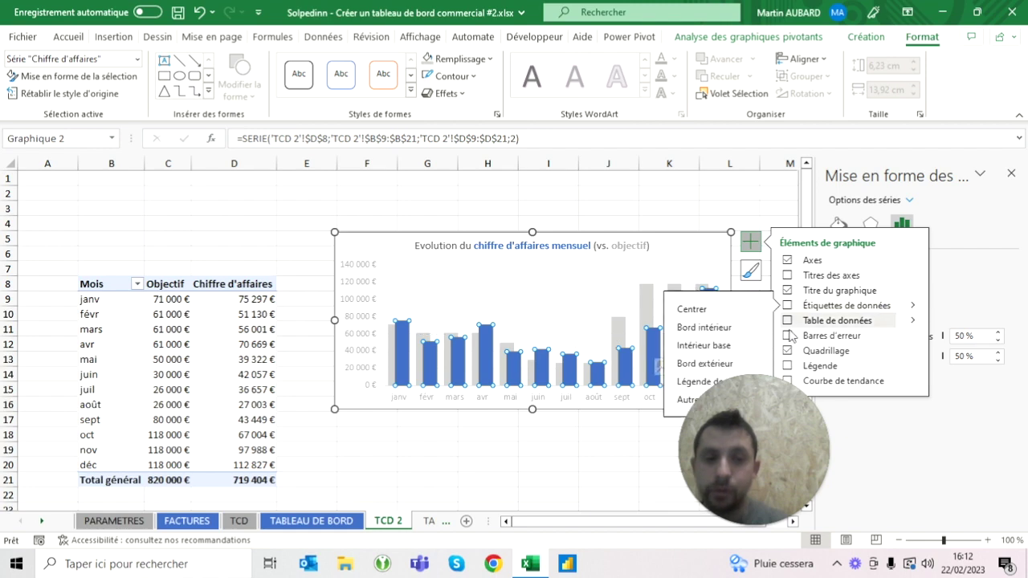
left_click(728, 366)
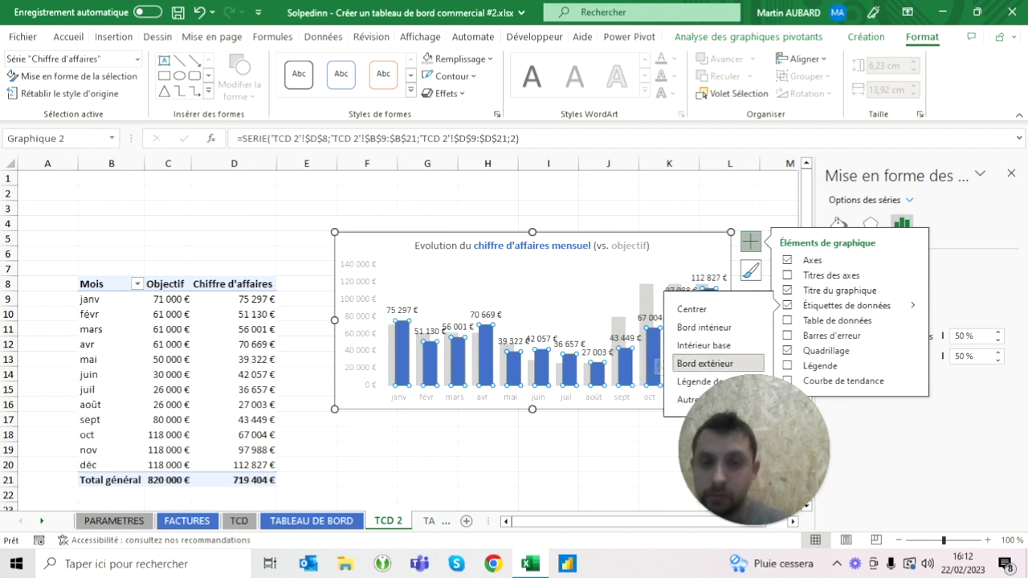
left_click(426, 208)
- Format the data labels as size 8, bold, blue text
left_click(571, 344)
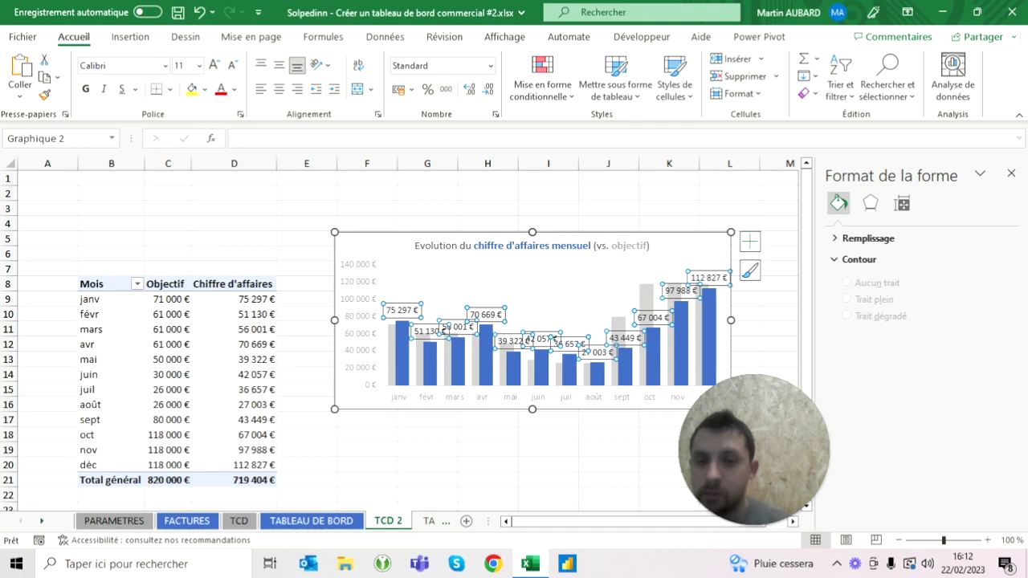
left_click(68, 37)
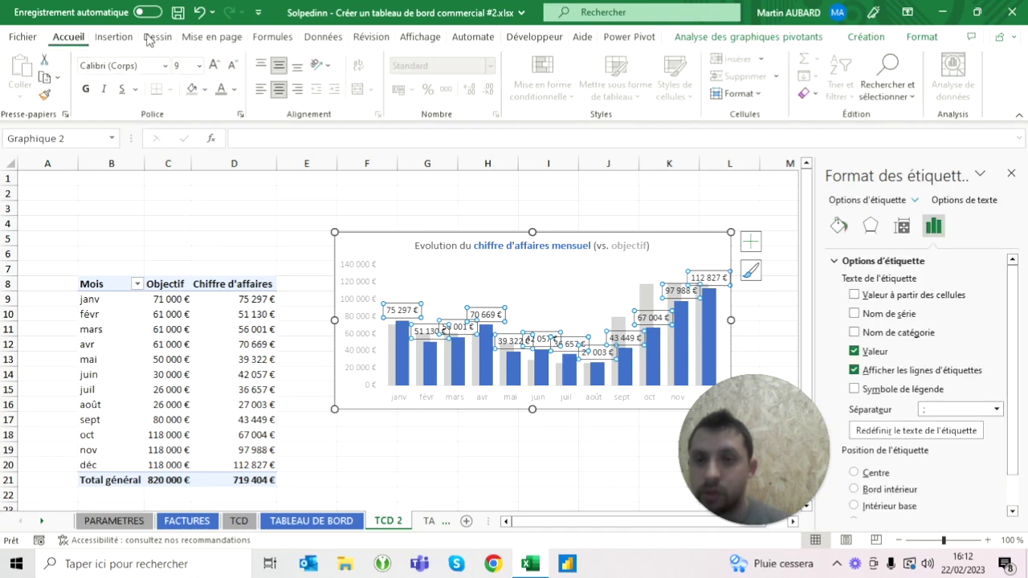
left_click(232, 65)
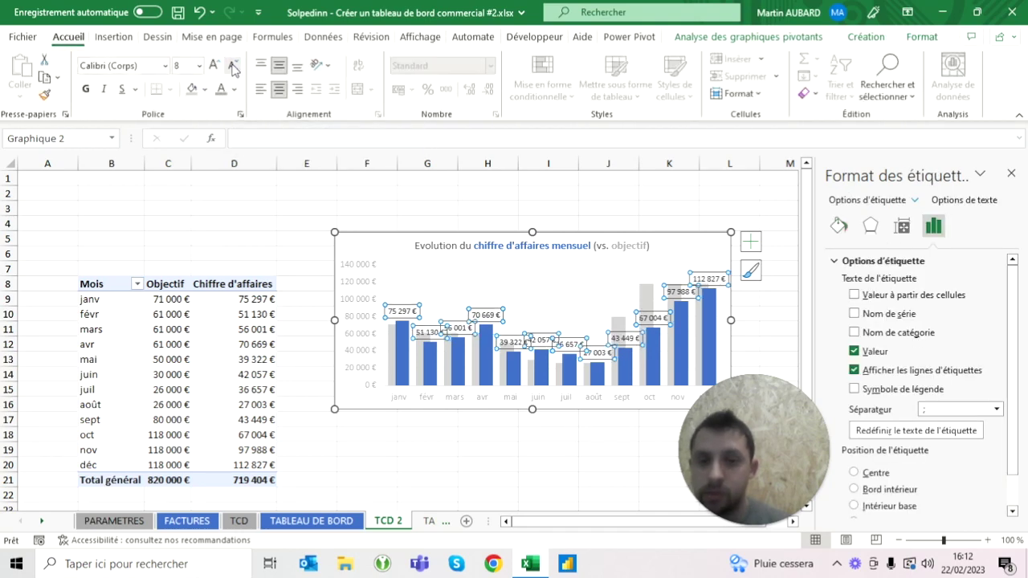
left_click(85, 88)
left_click(234, 89)
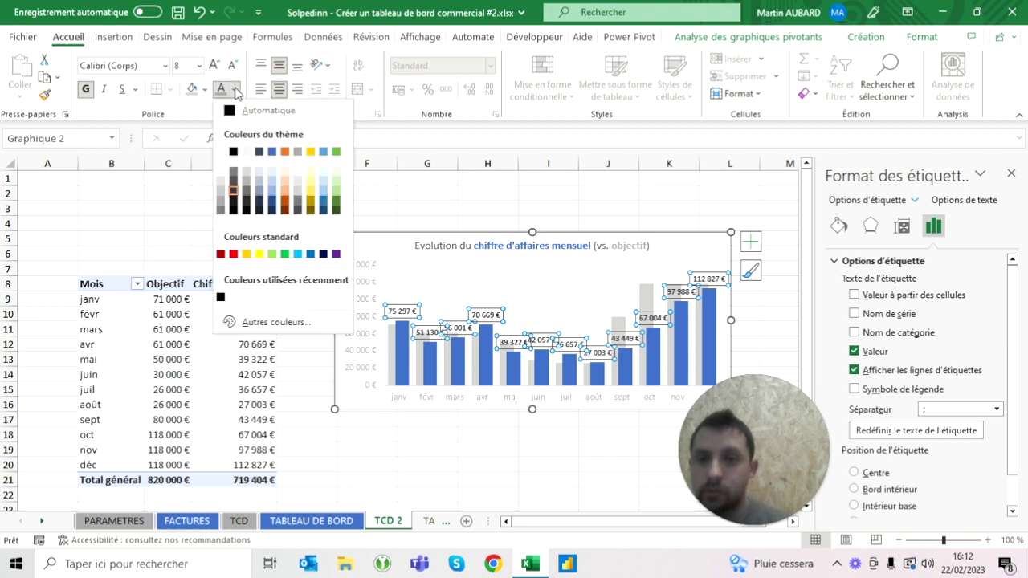
left_click(271, 151)
left_click(306, 208)
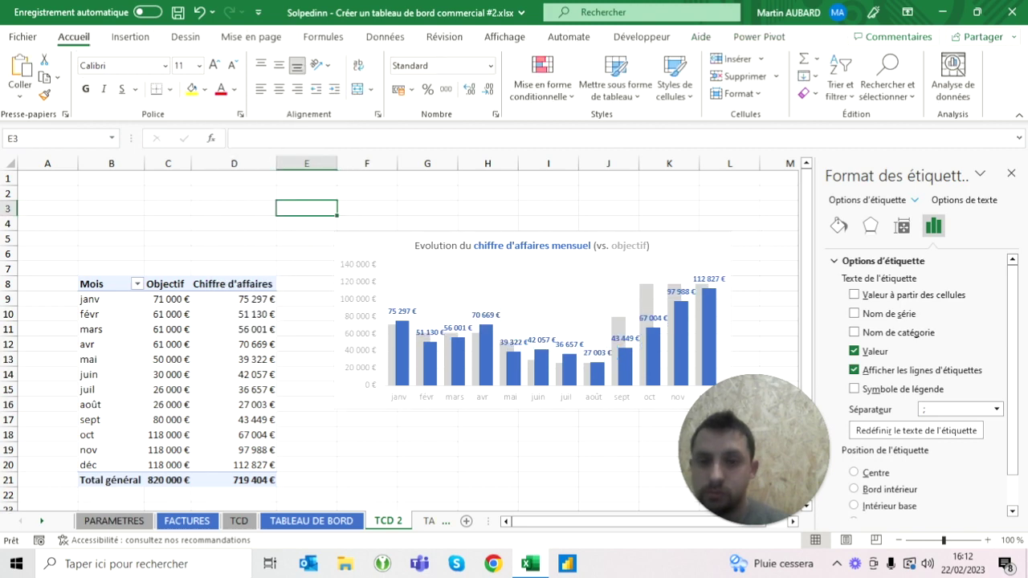
left_click(427, 193)
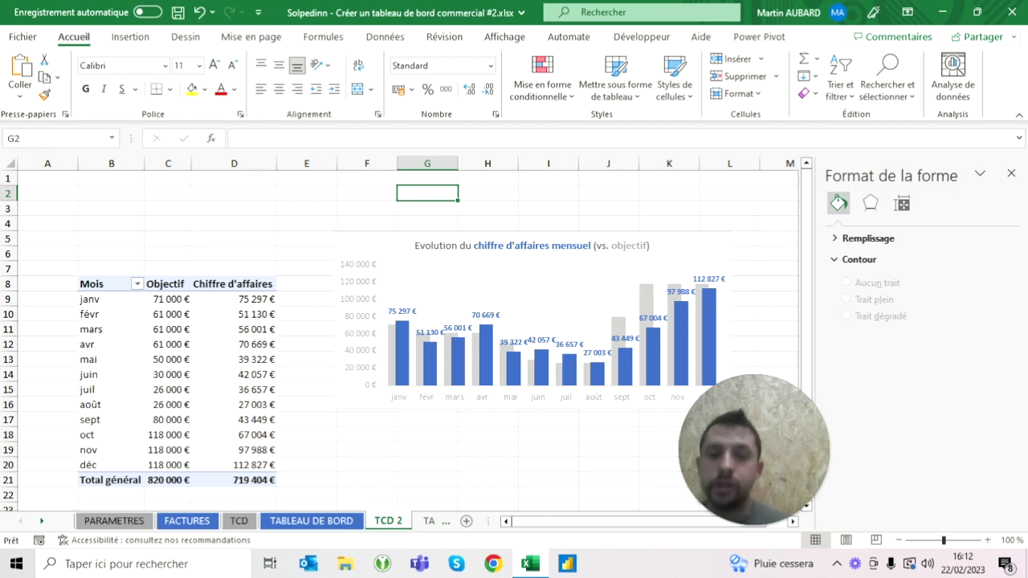
- Copy the monthly revenue chart onto the TABLEAU DE BORD 2 sheet
left_click(377, 241)
left_click(428, 520)
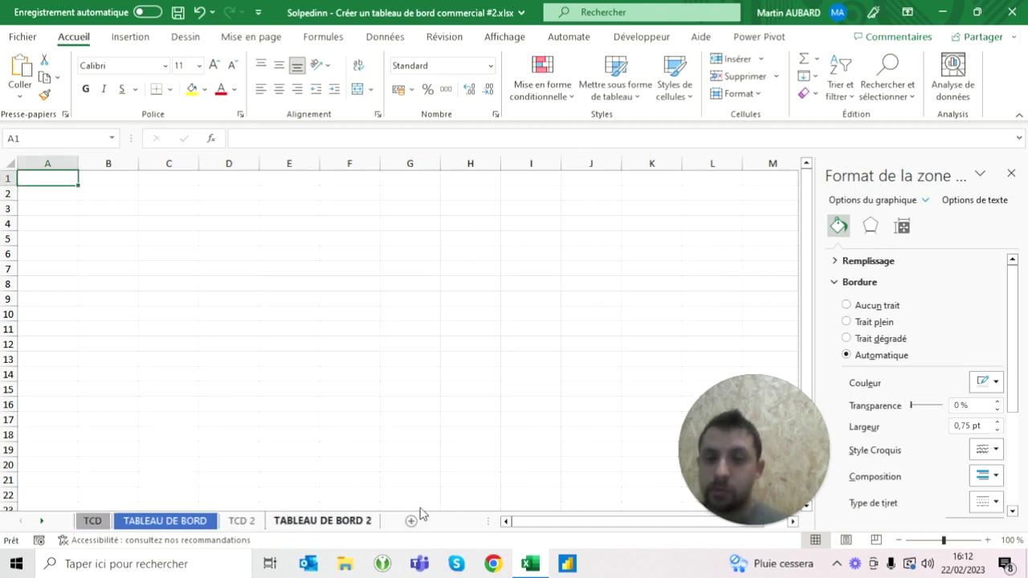
left_click(229, 223)
left_click(271, 241)
key("ctrl+v")
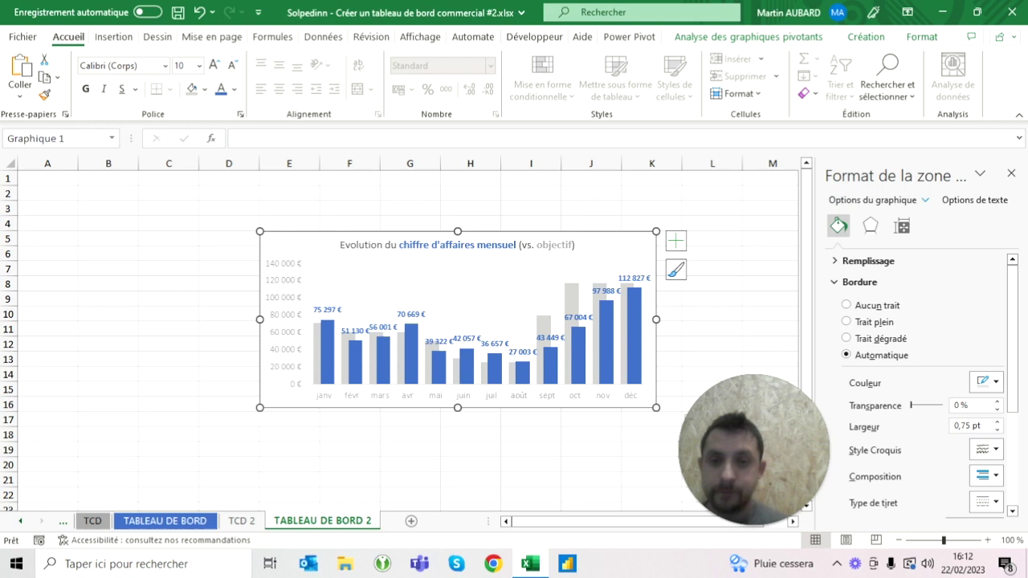
left_click(169, 283)
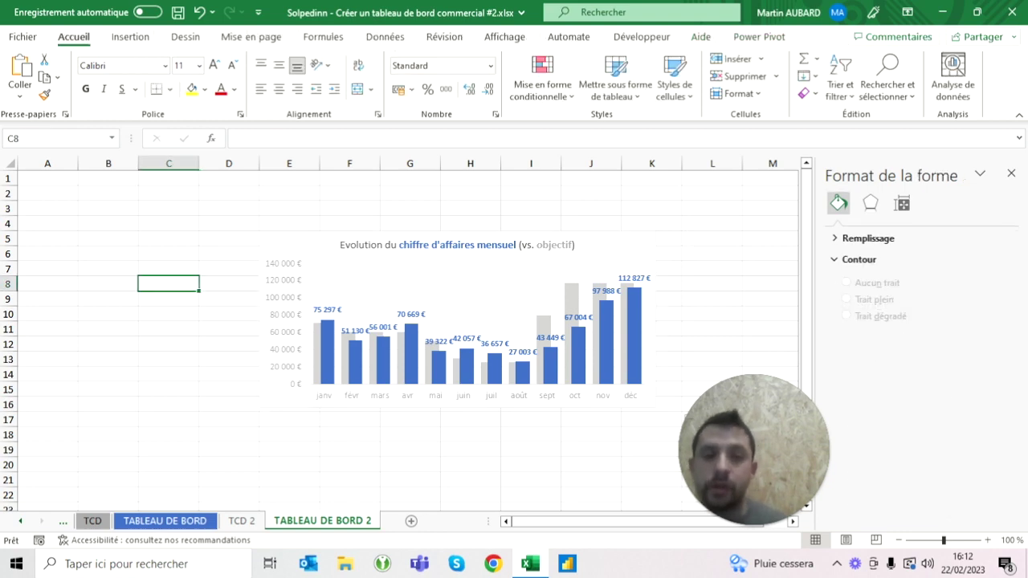
left_click(1011, 174)
- Delete the original chart from the TCD 2 sheet
left_click(241, 521)
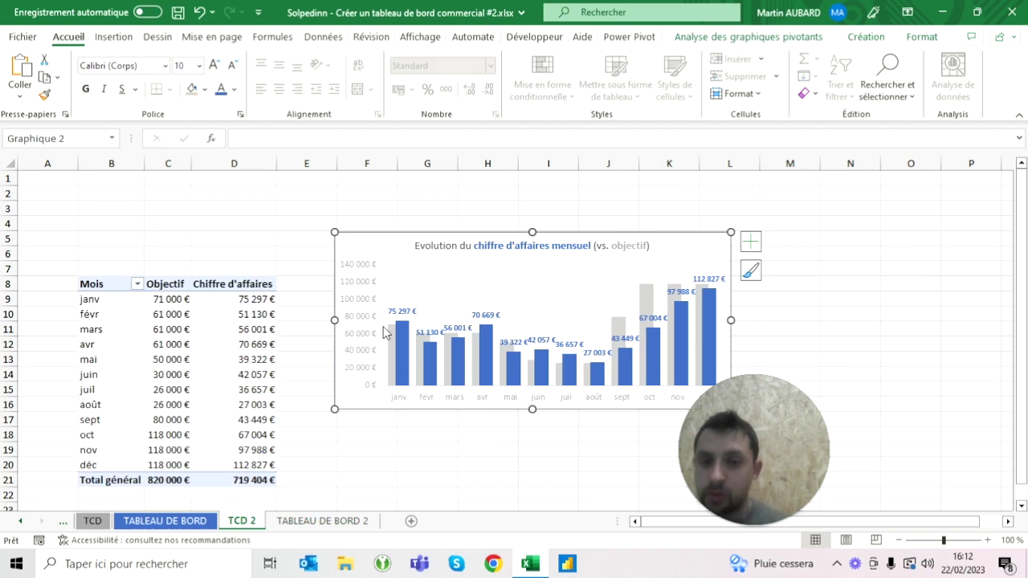
key("Delete")
left_click(164, 520)
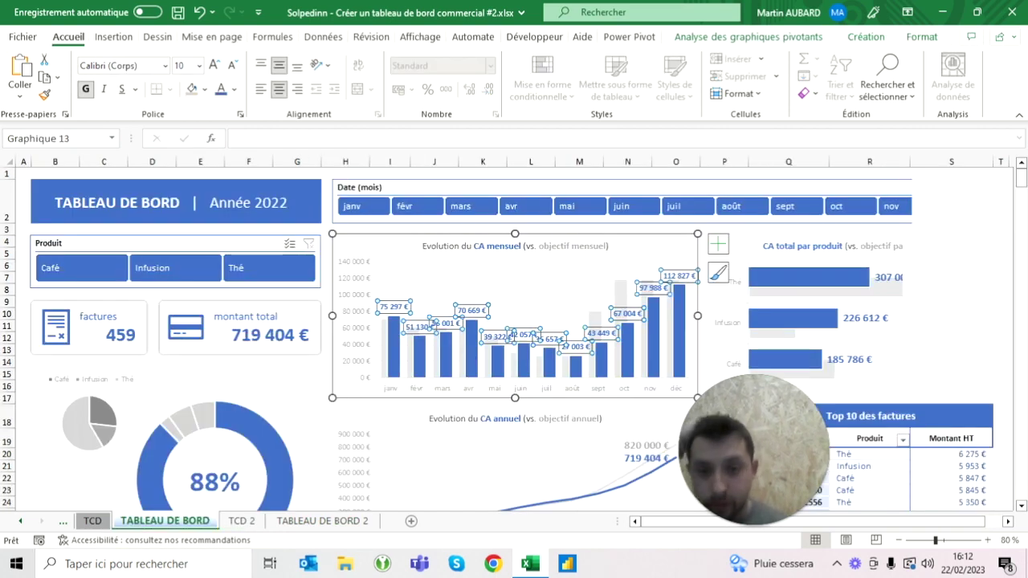
left_click(322, 521)
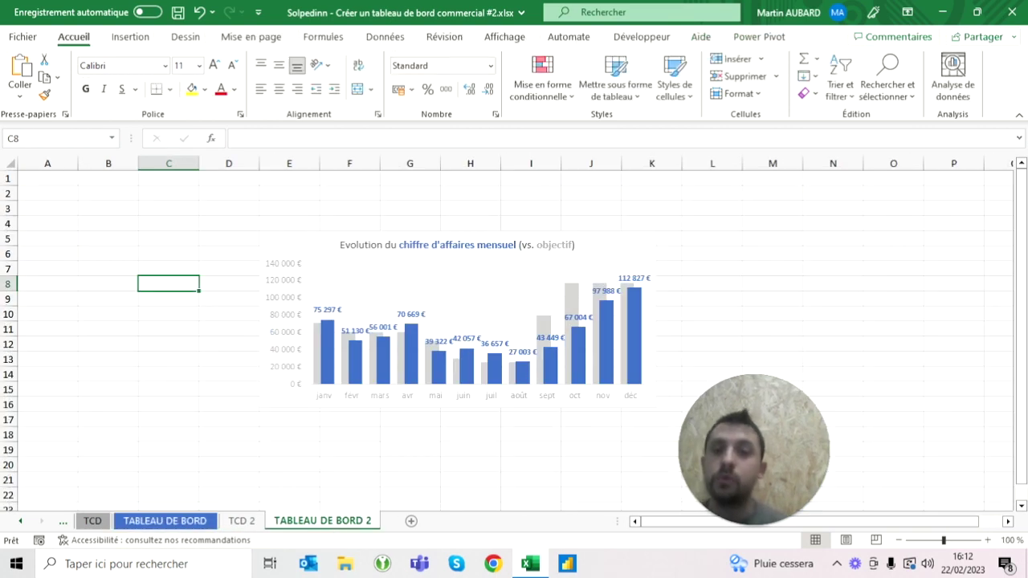
left_click(241, 521)
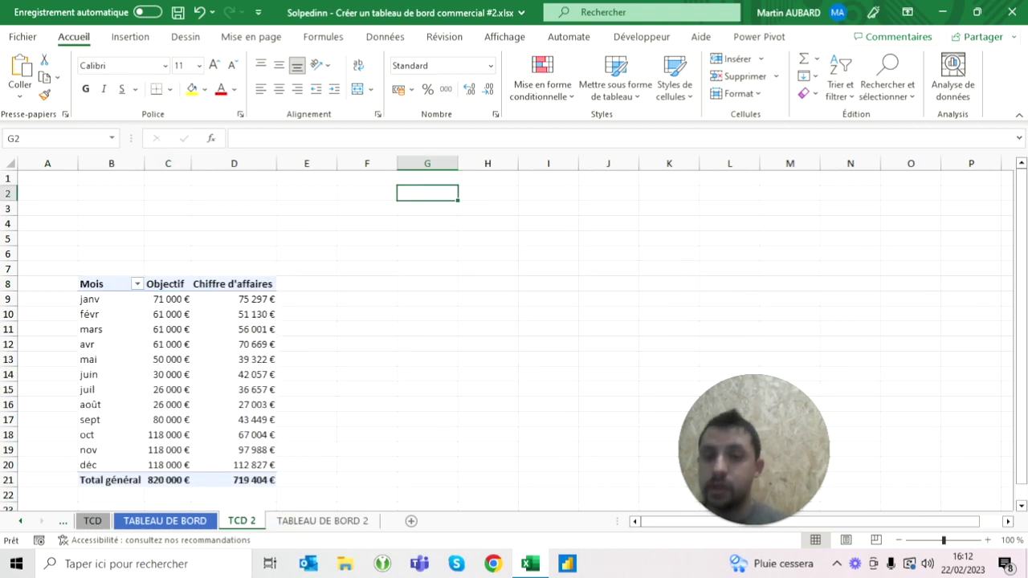
- Duplicate the pivot table from columns B–D into columns F–H
left_click_drag(111, 163, 233, 163)
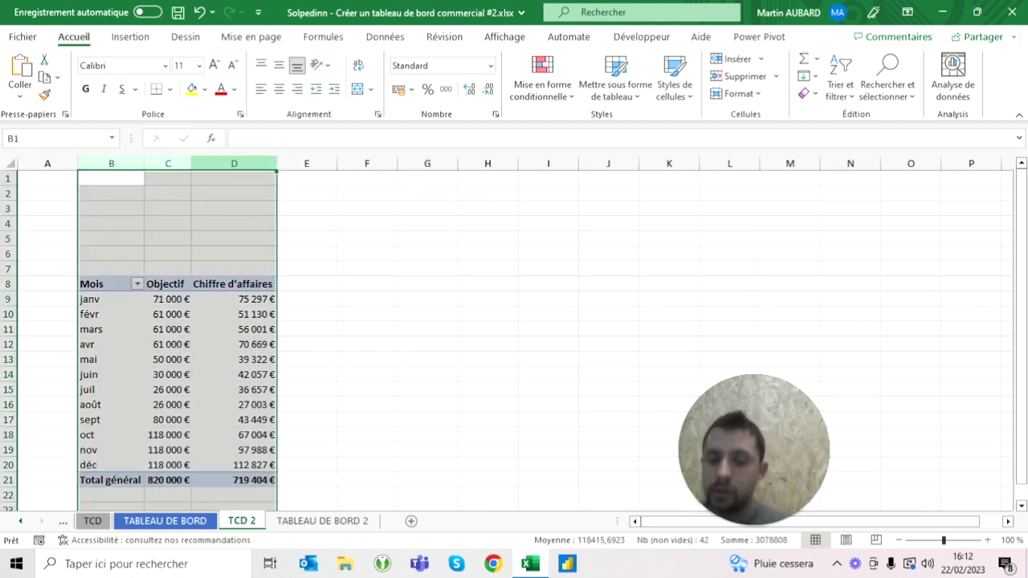
key("ctrl+c")
left_click(370, 178)
key("ctrl+v")
key("Escape")
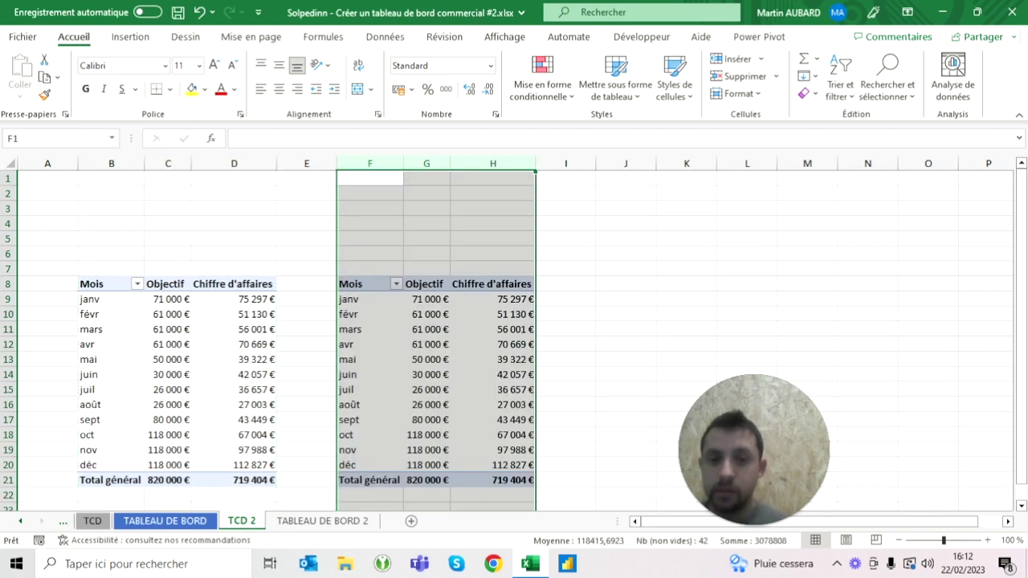
- Show Objectif and Chiffre d'affaires in the copy as running totals by Mois
left_click(427, 299)
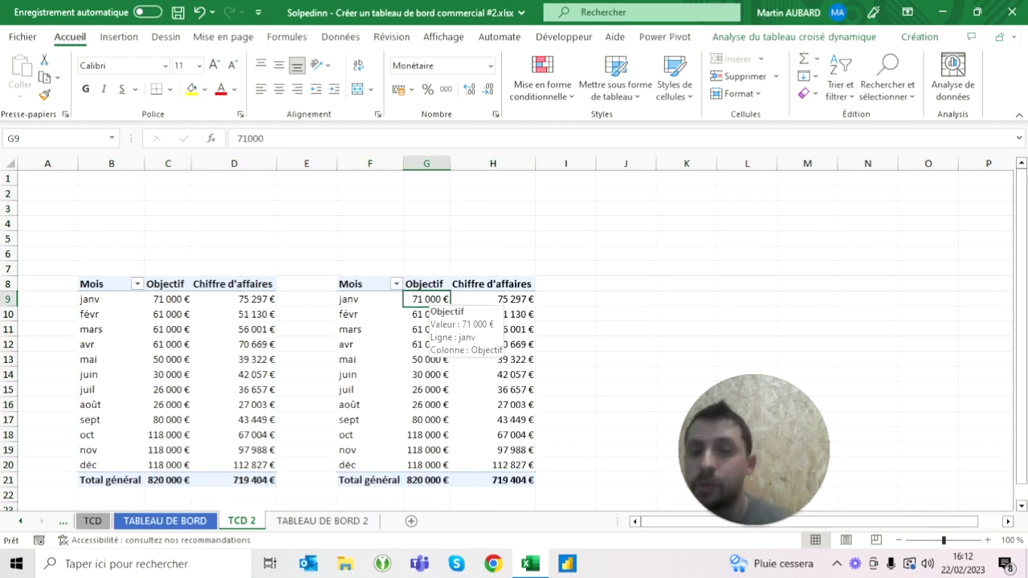
right_click(437, 304)
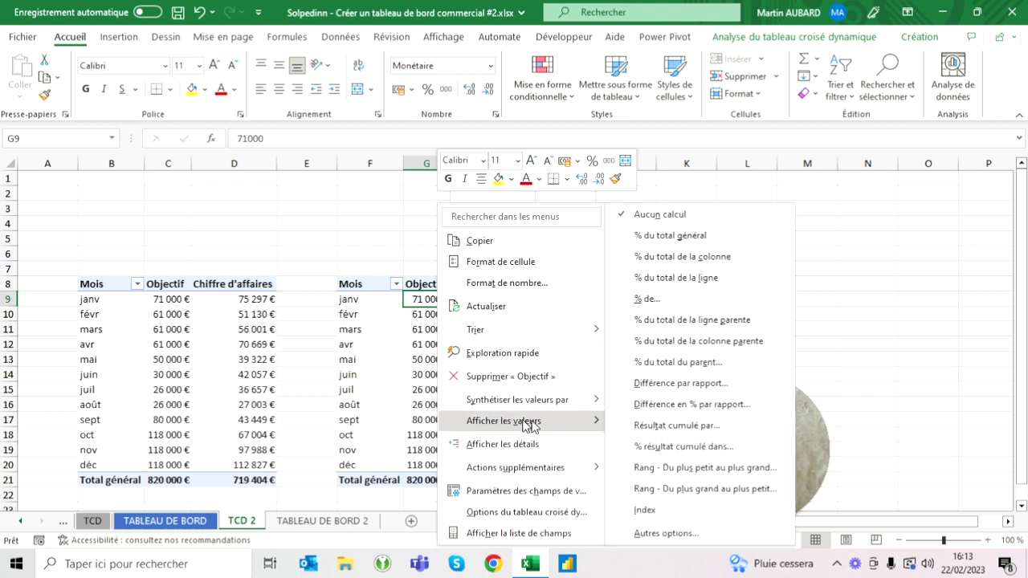
mouse_move(503, 421)
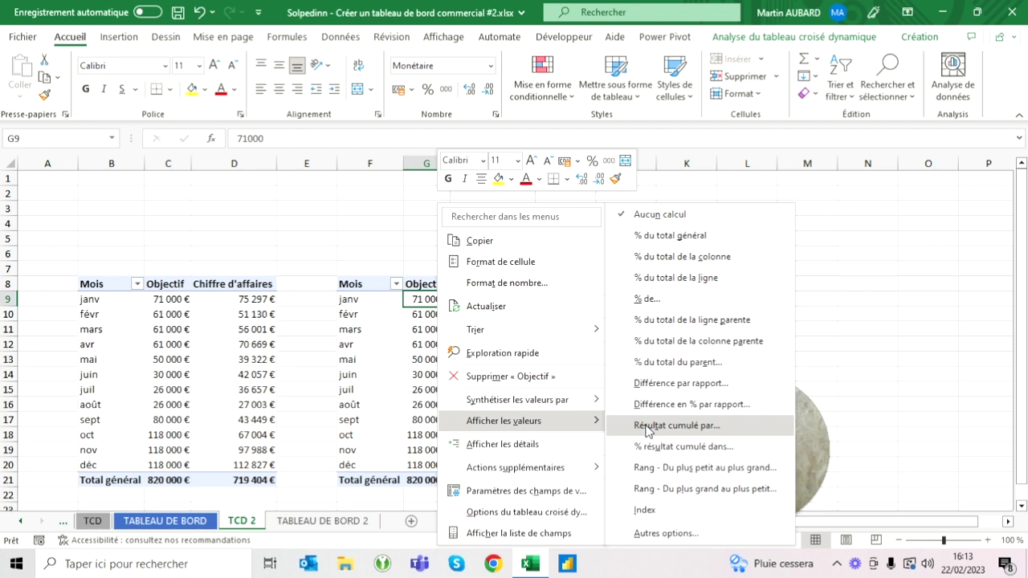
left_click(647, 429)
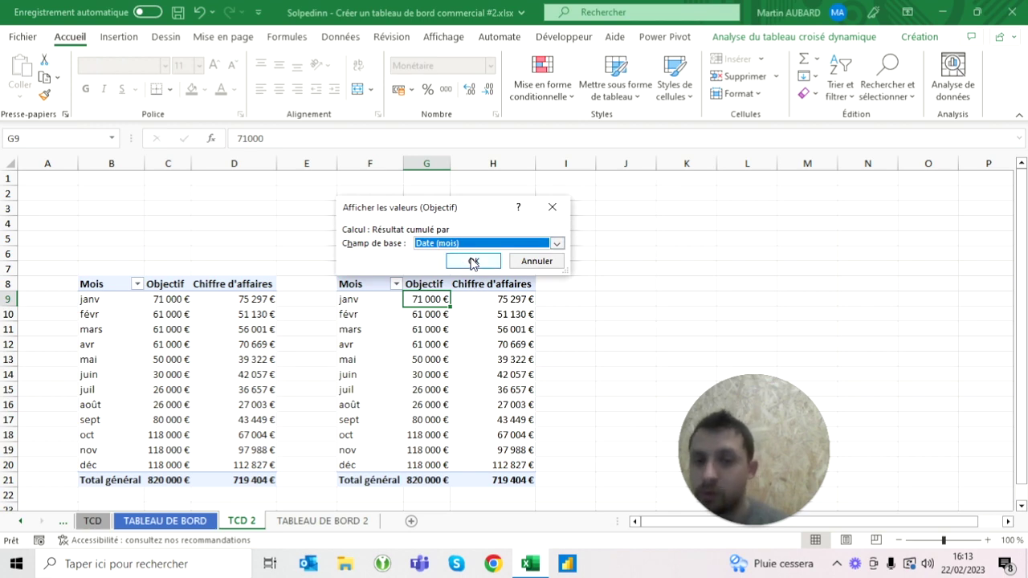
left_click(471, 260)
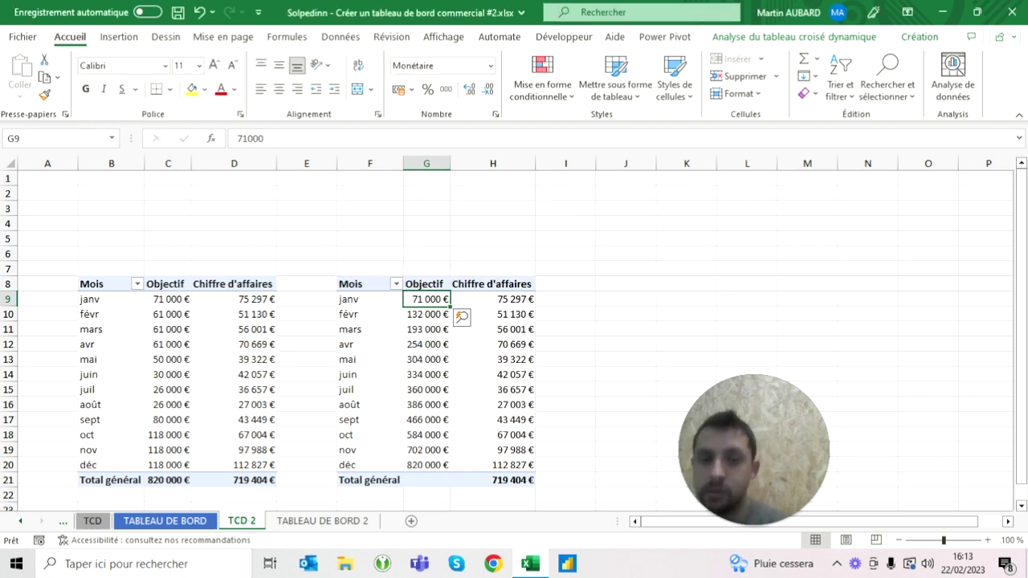
key("Right")
right_click(506, 306)
mouse_move(571, 421)
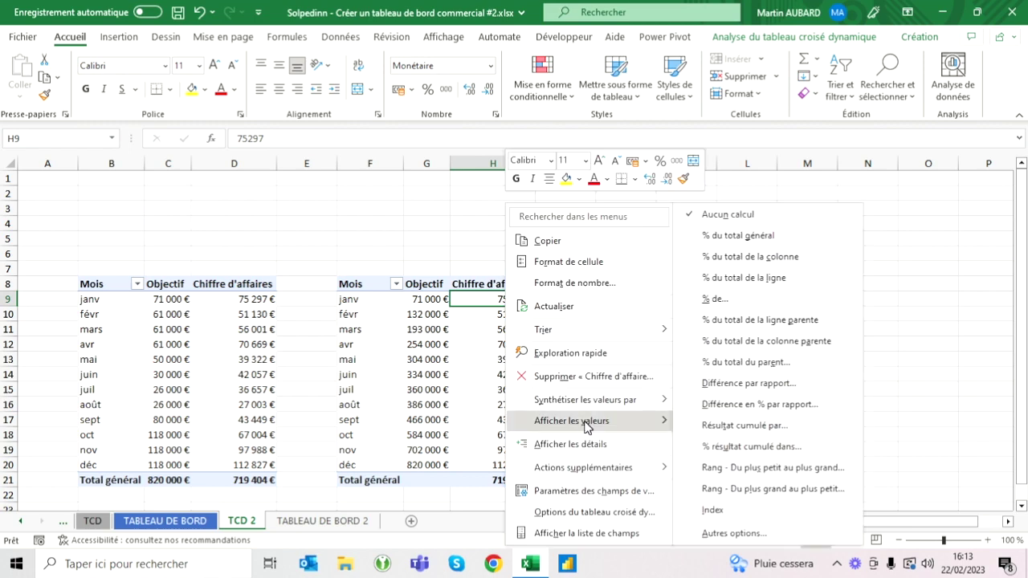
left_click(727, 425)
left_click(477, 262)
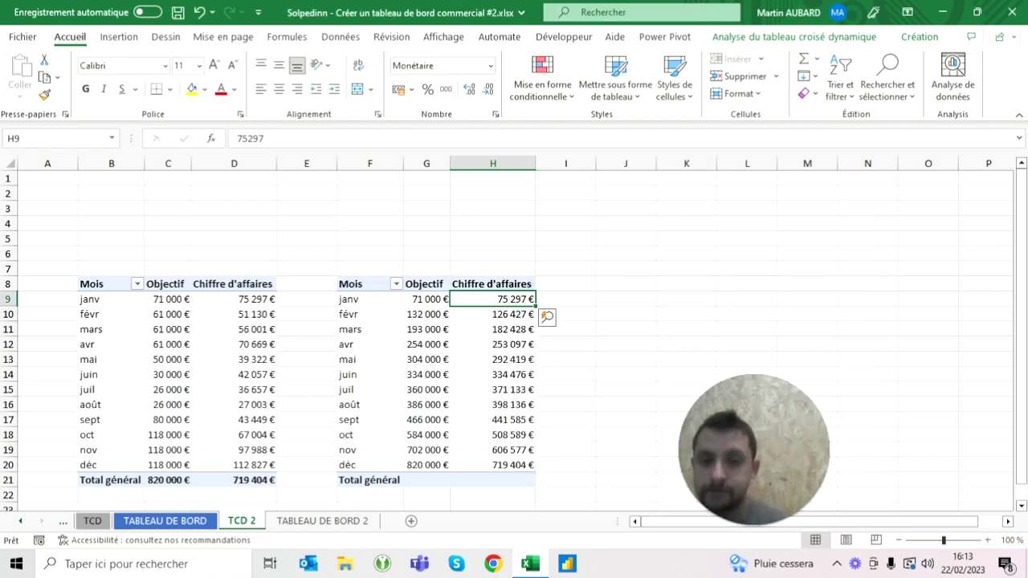
- Check December's cumulative totals match the grand totals, 820 000 € and 719 404 €
left_click(167, 480)
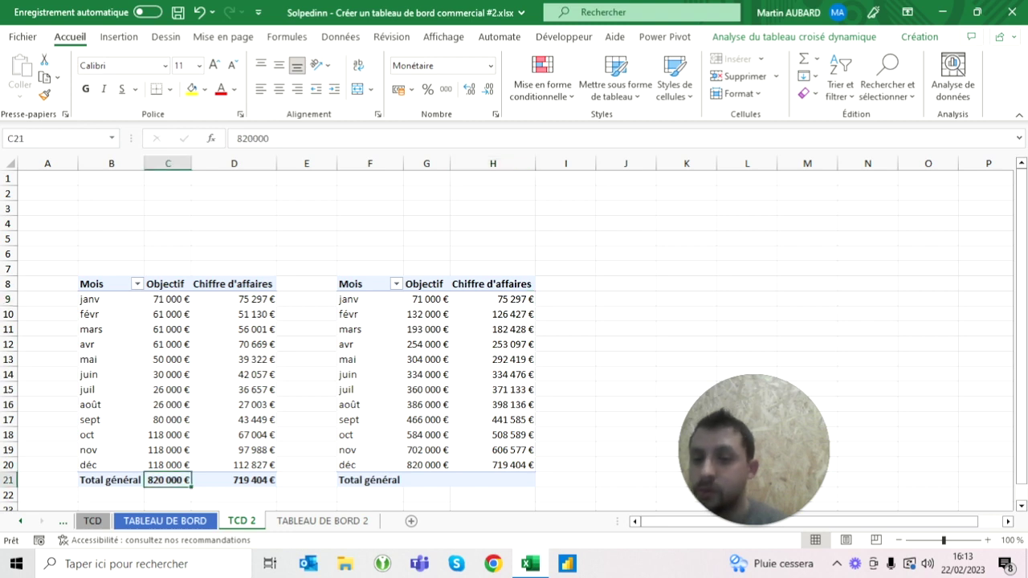
left_click(245, 480)
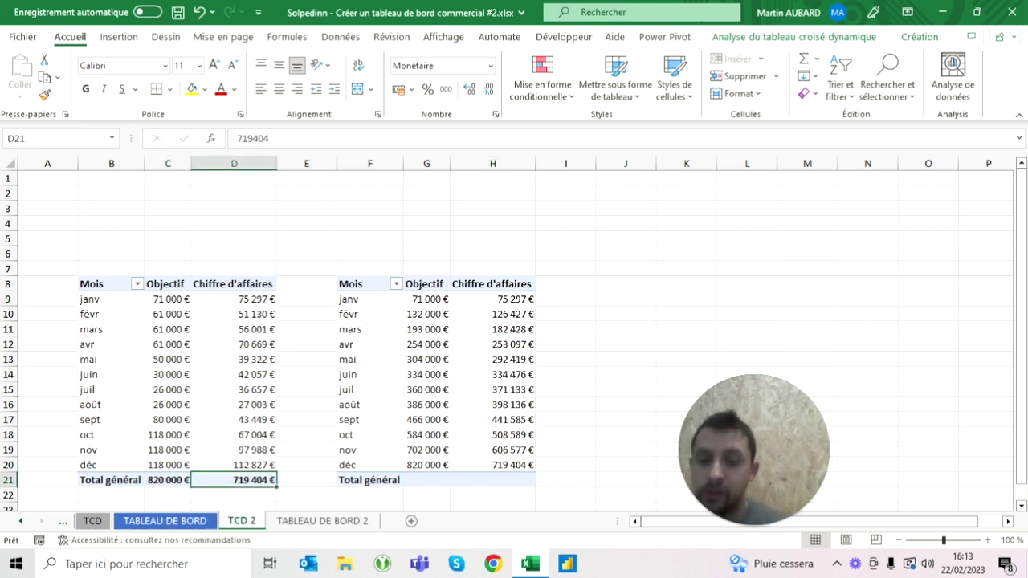
left_click_drag(427, 466, 493, 465)
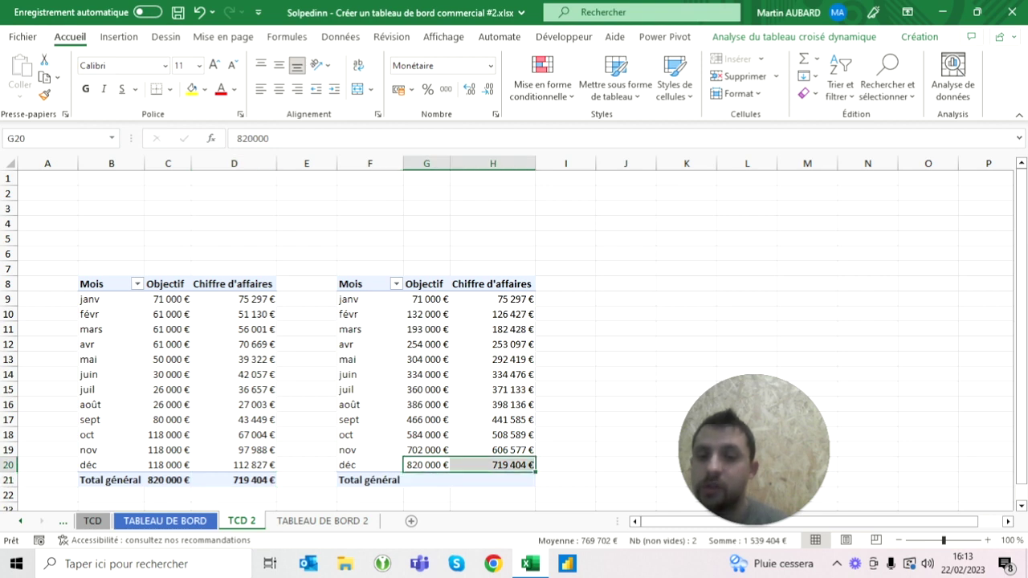
mouse_move(427, 480)
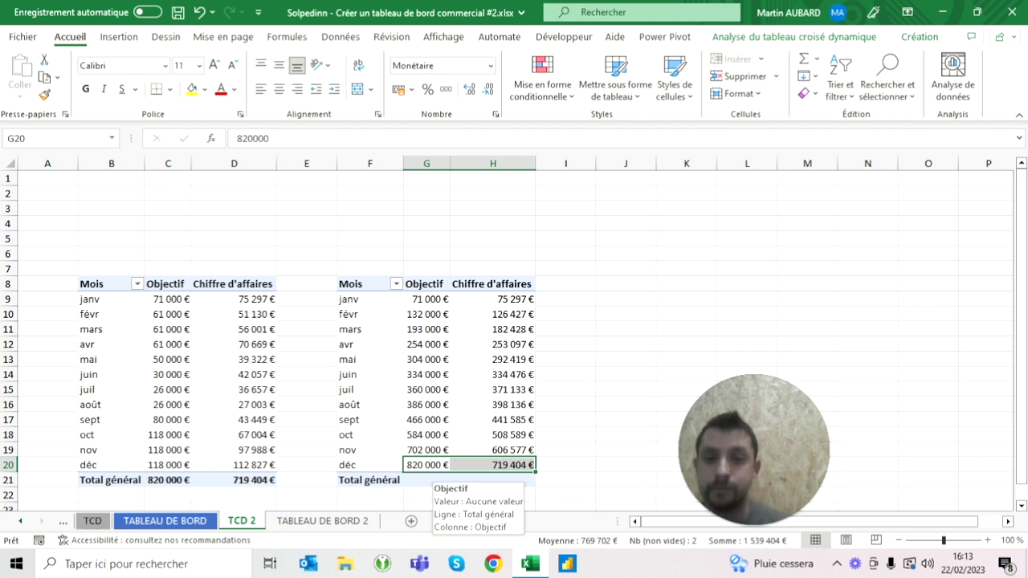
left_click(426, 343)
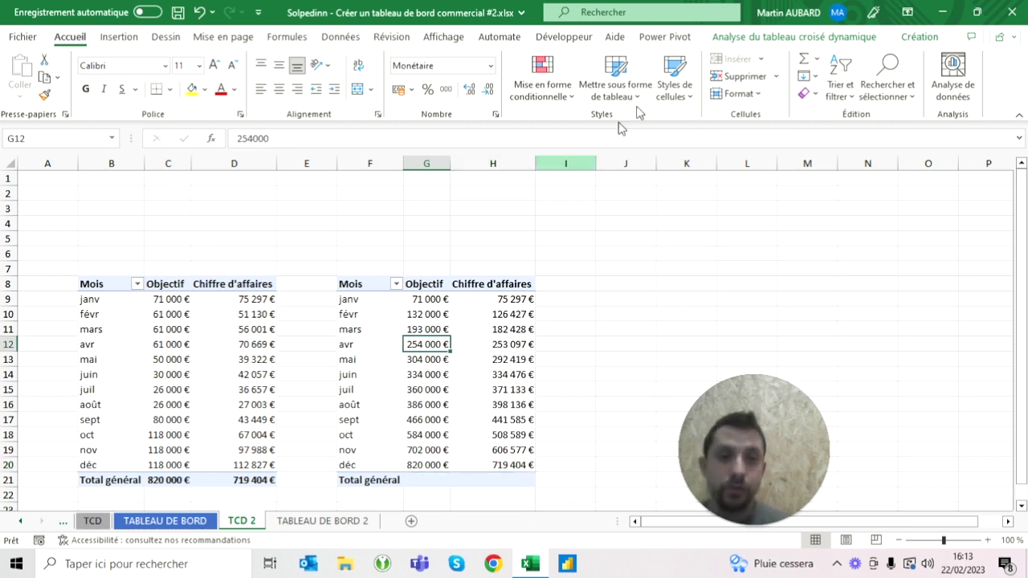
- Insert a line PivotChart from the cumulative pivot table, placed right of the table
left_click(806, 37)
left_click(791, 81)
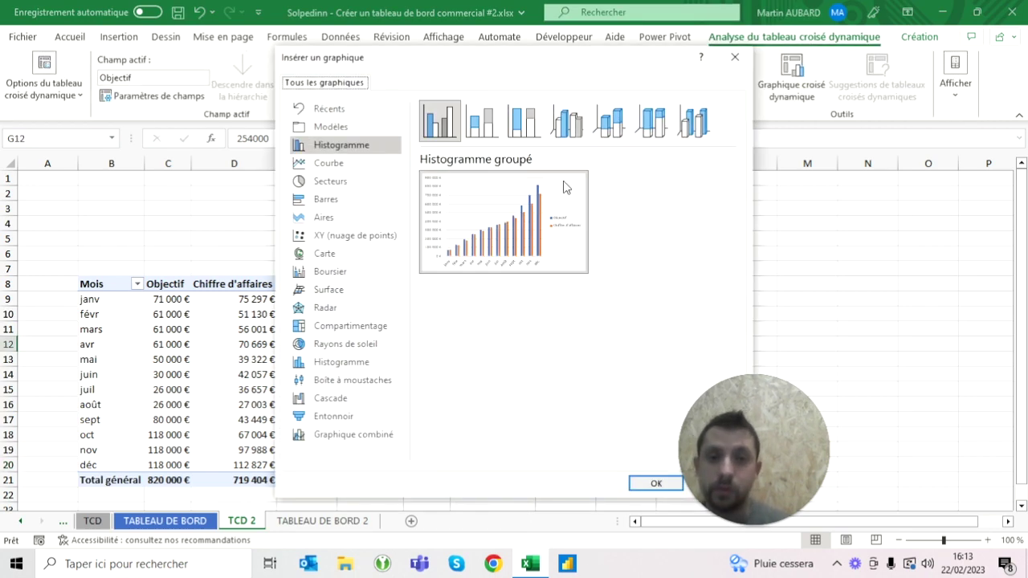
left_click(317, 163)
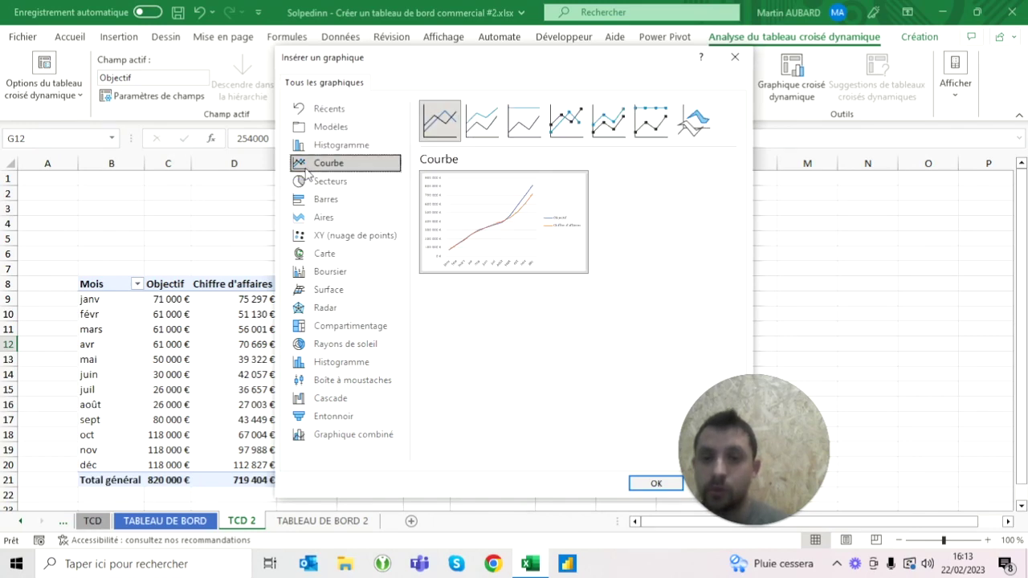
left_click(656, 483)
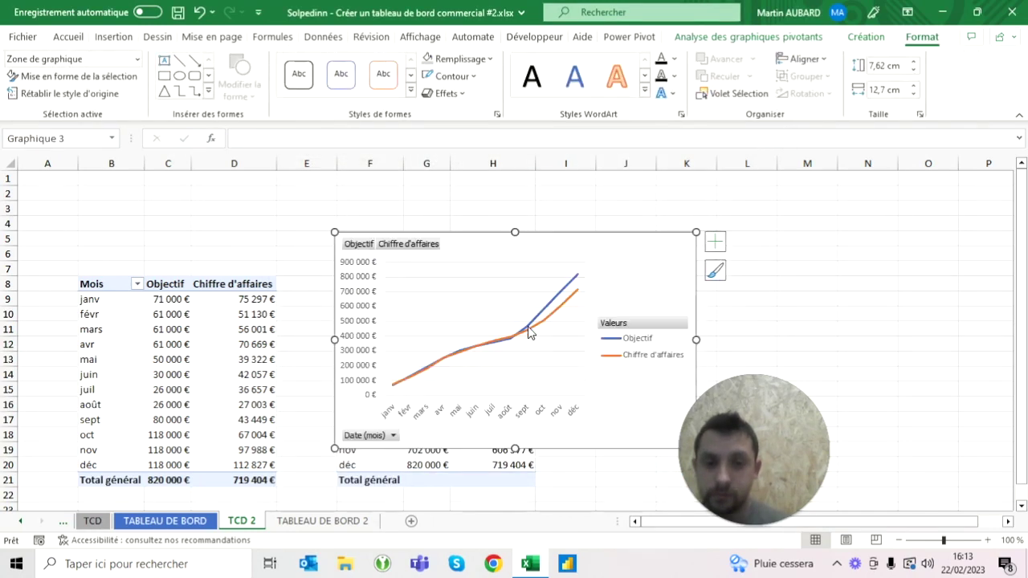
left_click_drag(562, 241, 801, 202)
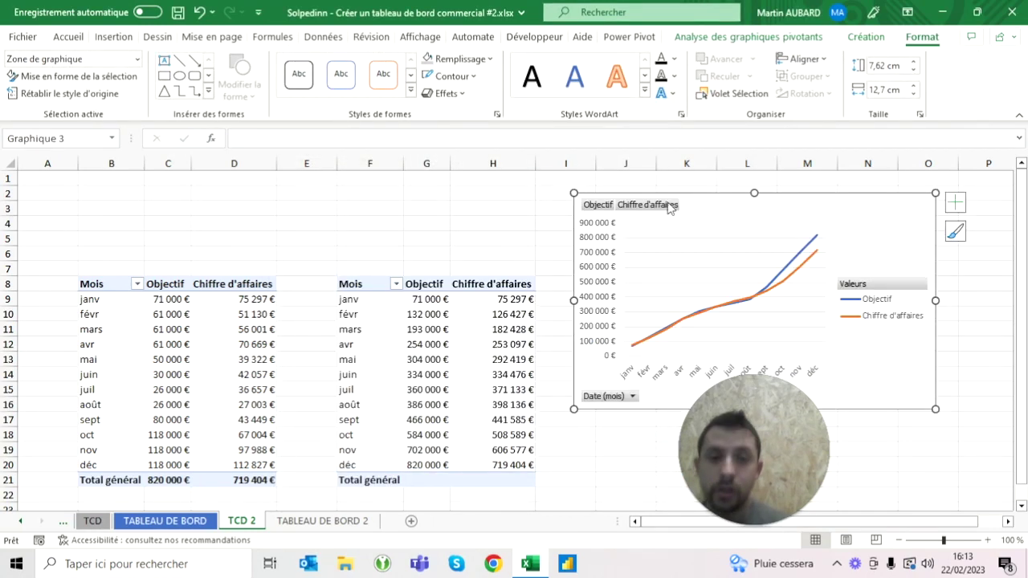
right_click(704, 213)
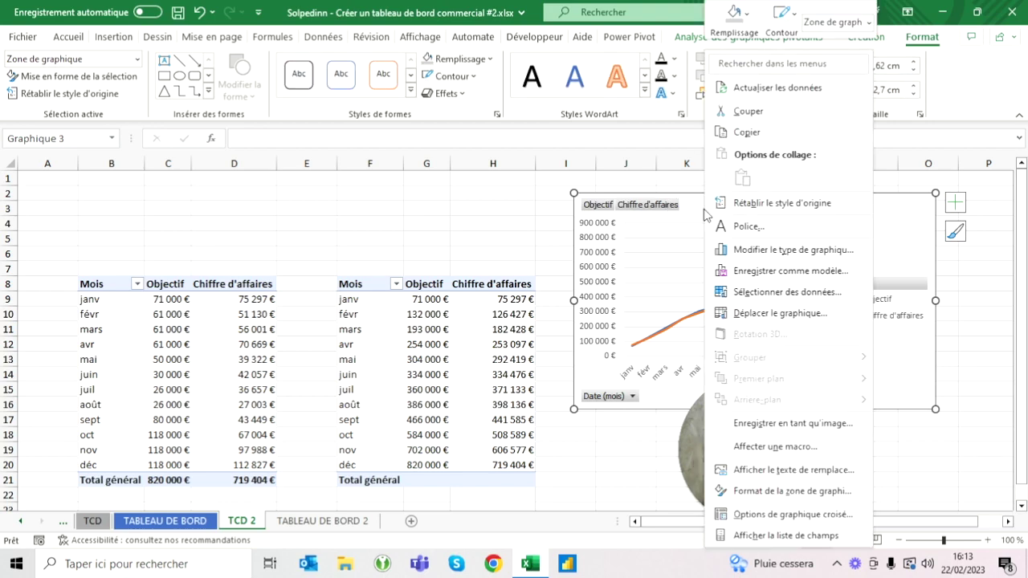
key("Escape")
key("Escape")
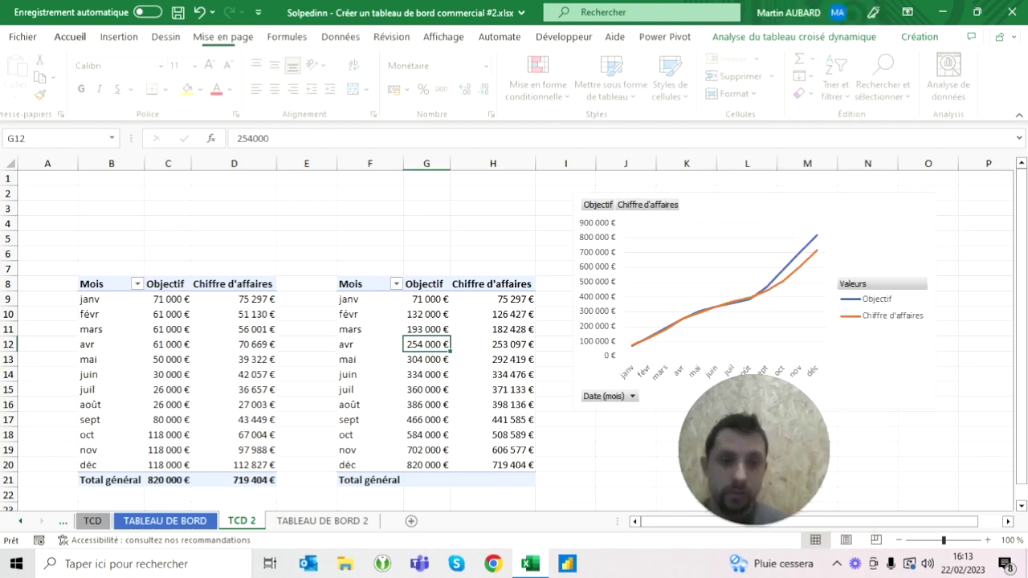
- Hide all field buttons on the line chart
double_click(747, 398)
left_click(748, 36)
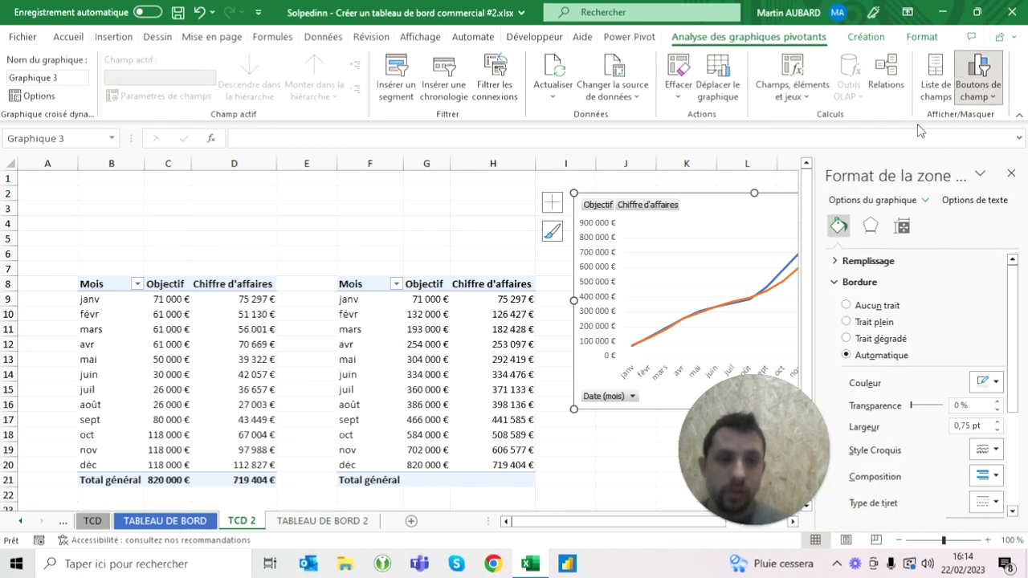
left_click(965, 104)
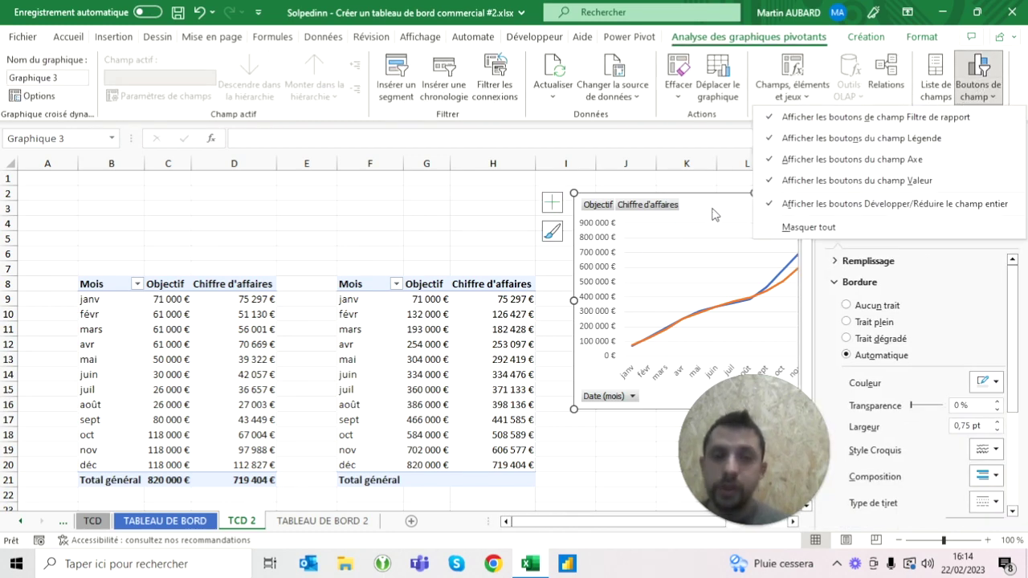
left_click(808, 228)
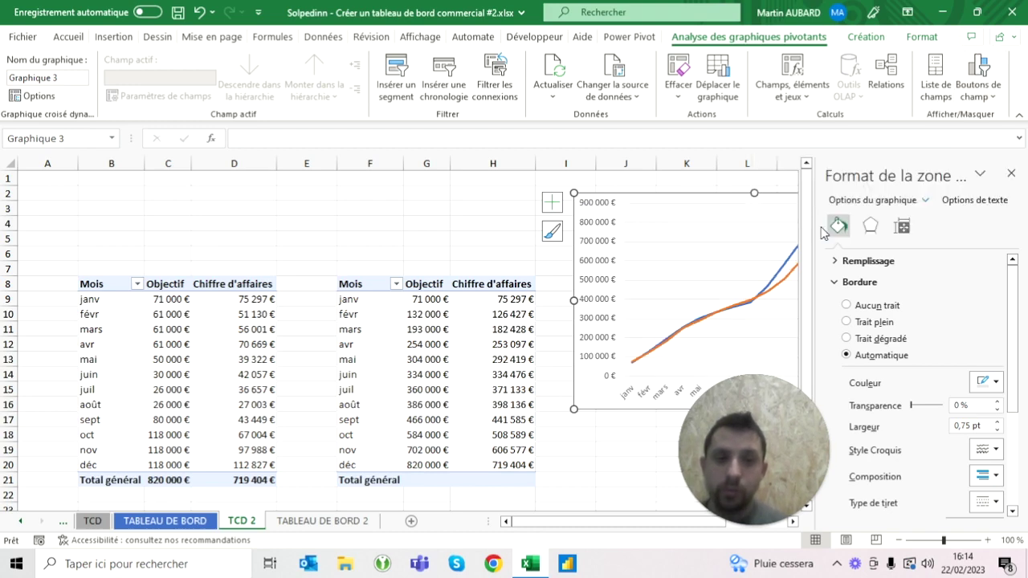
left_click(1012, 173)
key("Escape")
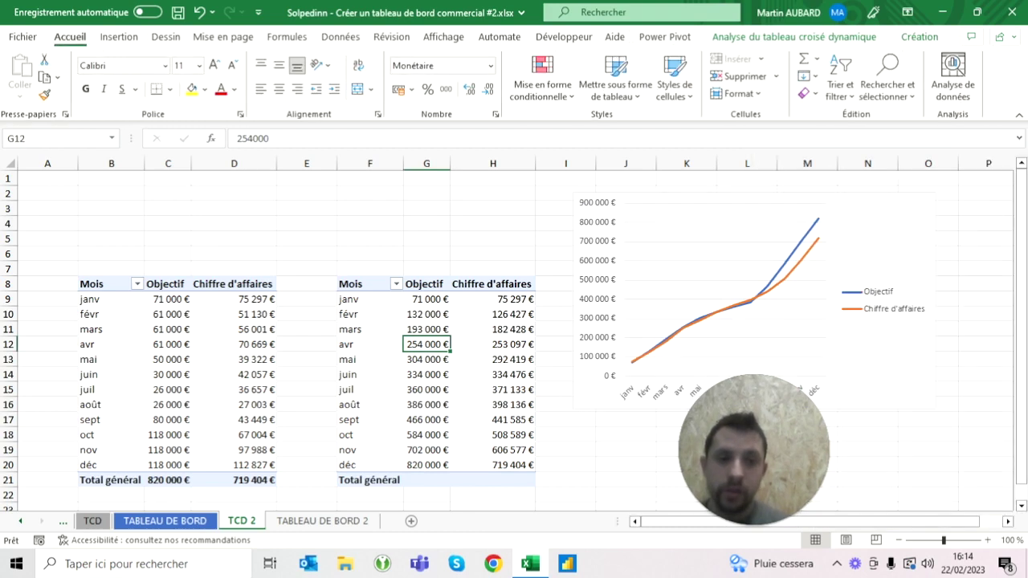
- Delete the legend, make both axes' labels light grey, and move the chart over columns D–I
left_click(875, 297)
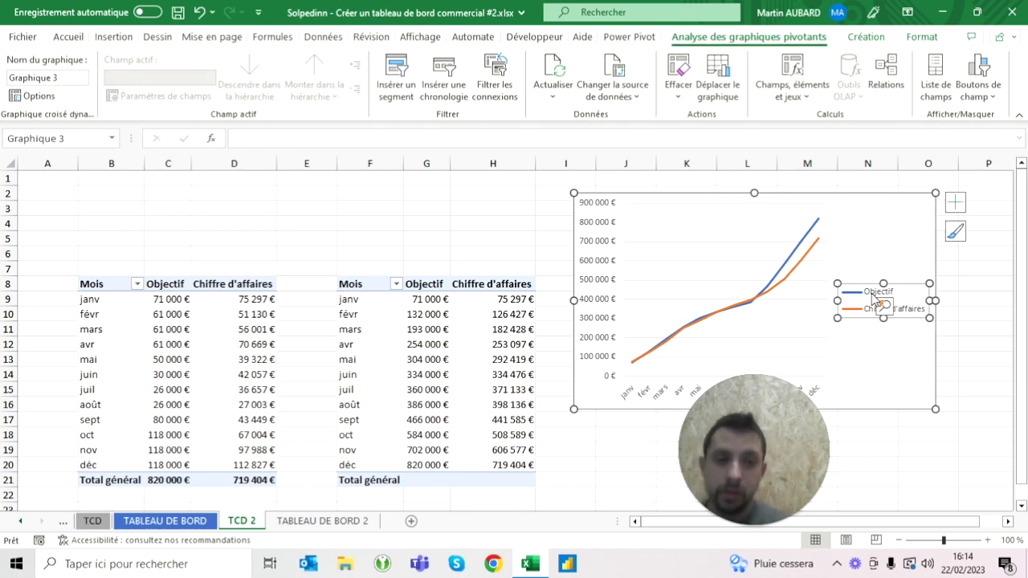
key("Delete")
left_click(601, 371)
left_click(73, 37)
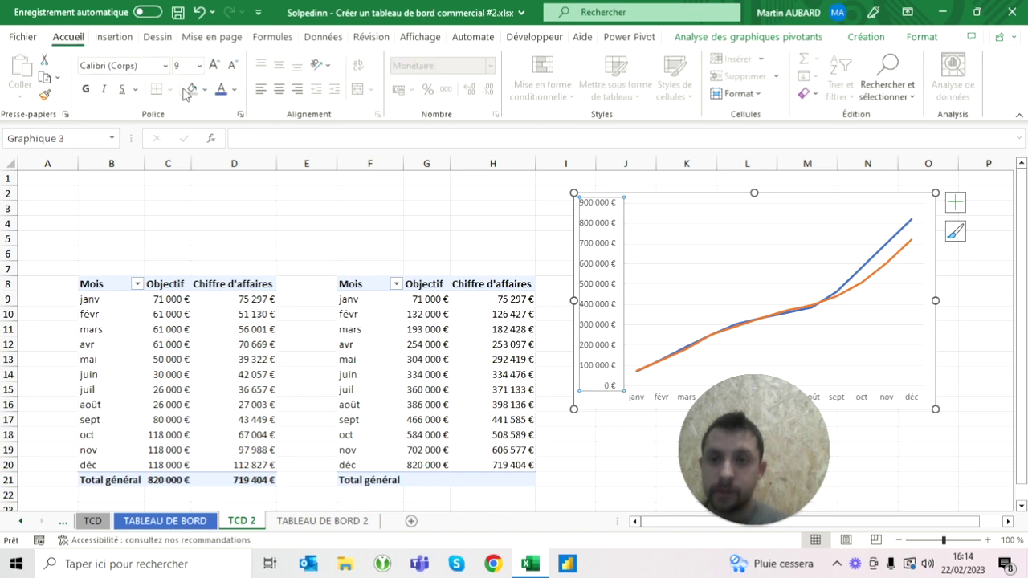
left_click(232, 90)
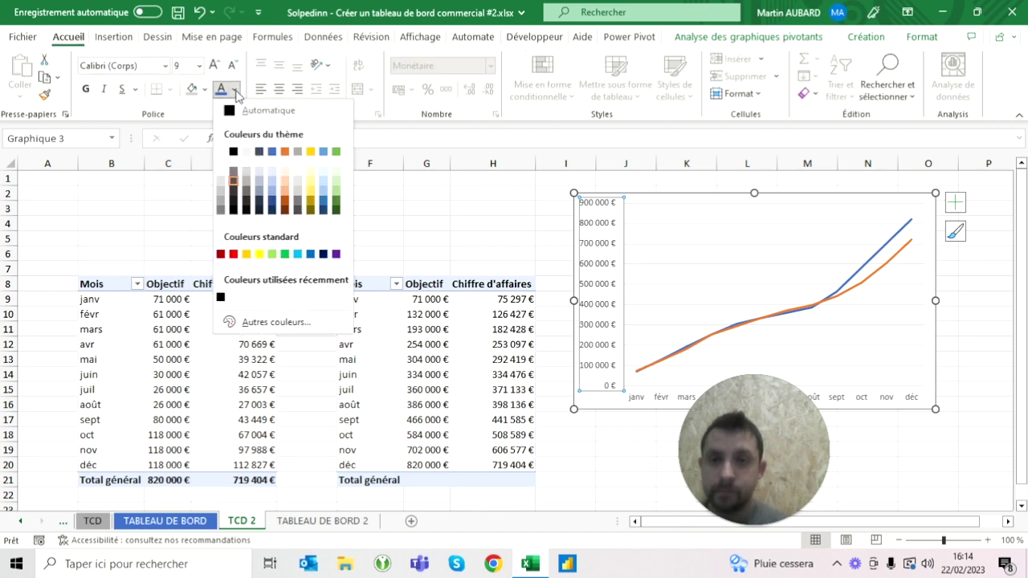
left_click(296, 152)
left_click(640, 404)
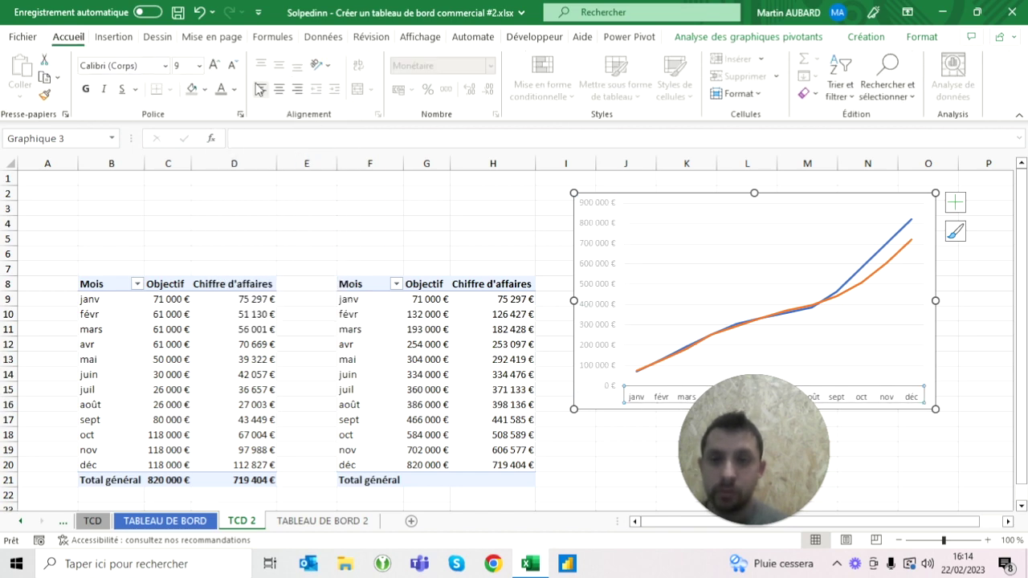
left_click(221, 88)
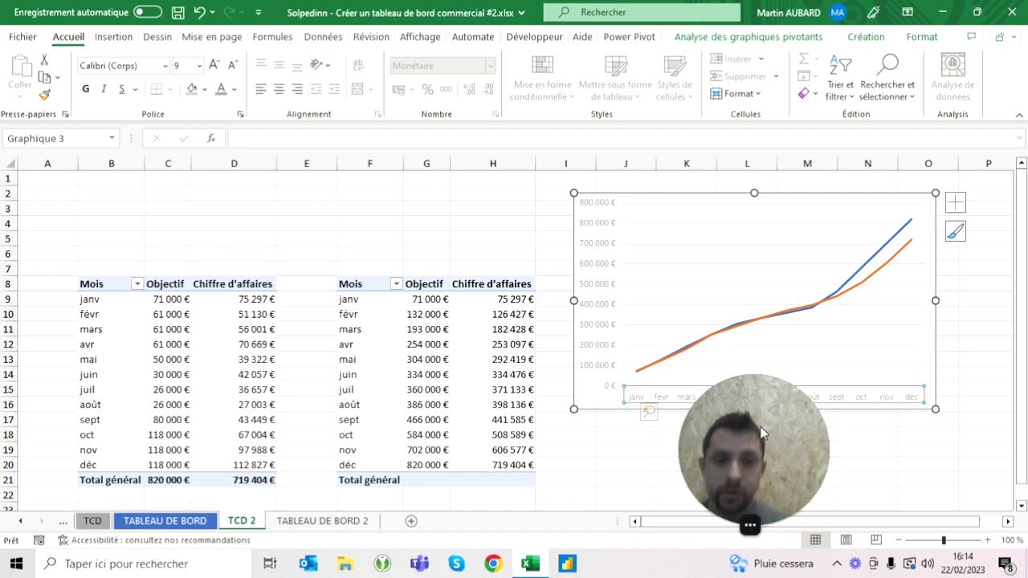
left_click_drag(756, 399, 393, 403)
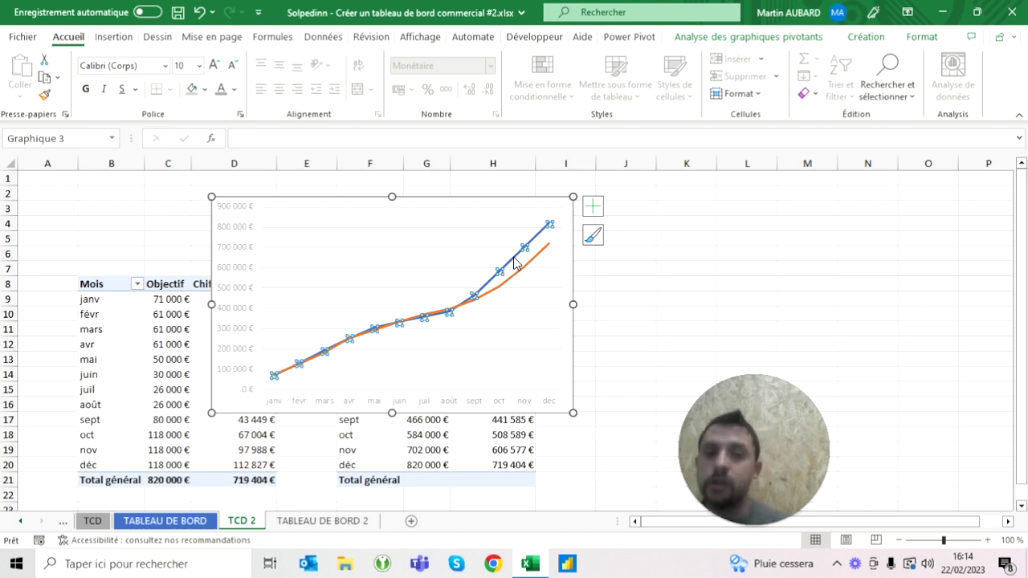
- Colour the Chiffre d'affaires line blue and the Objectif line light grey
left_click(516, 265)
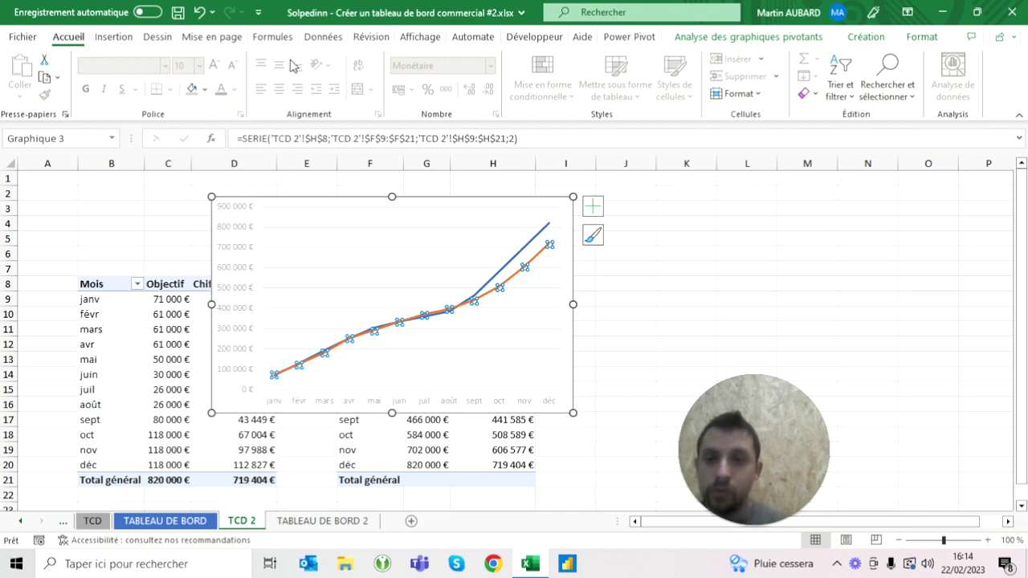
key("ctrl+1")
left_click(989, 383)
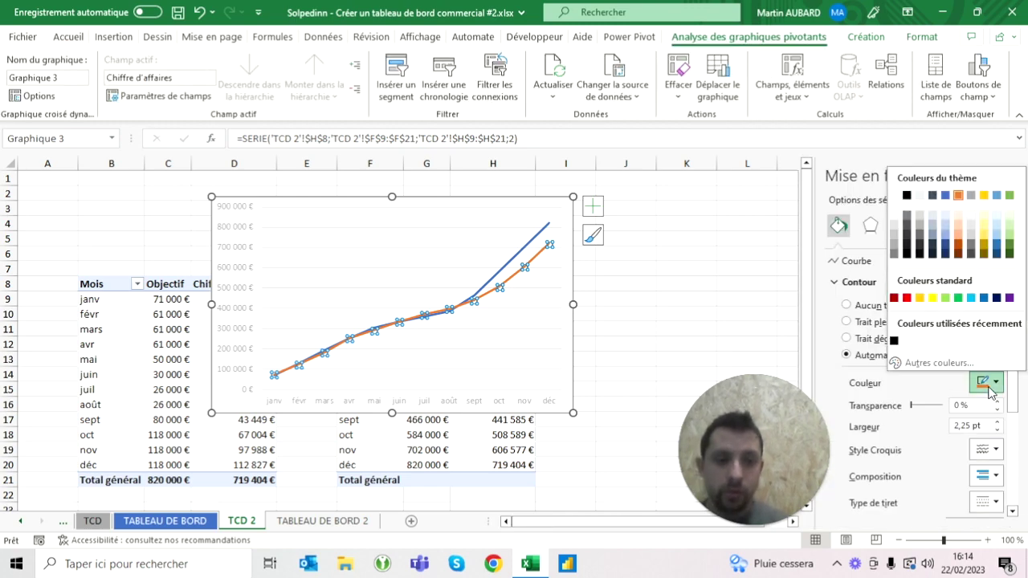
left_click(946, 195)
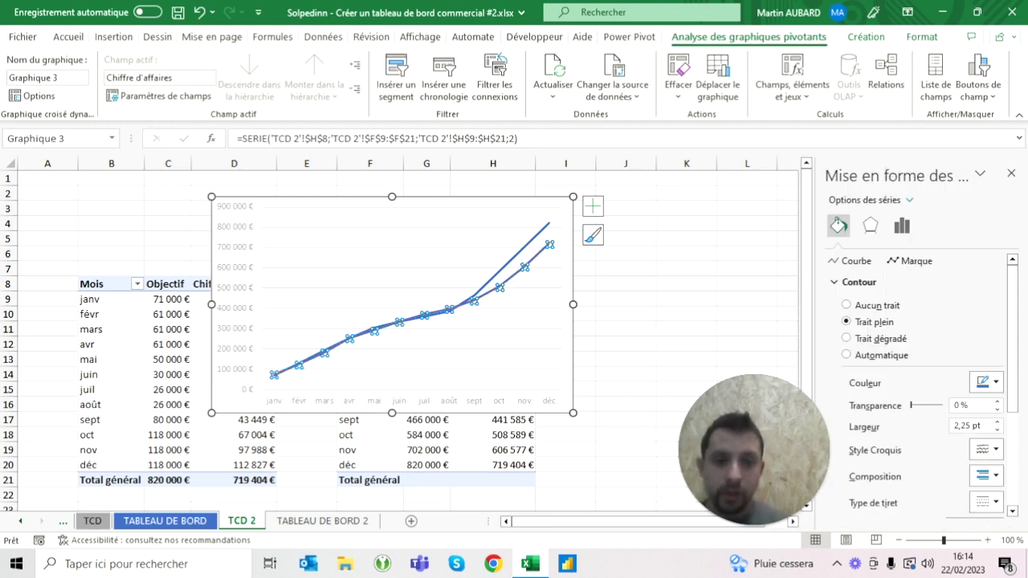
left_click(529, 243)
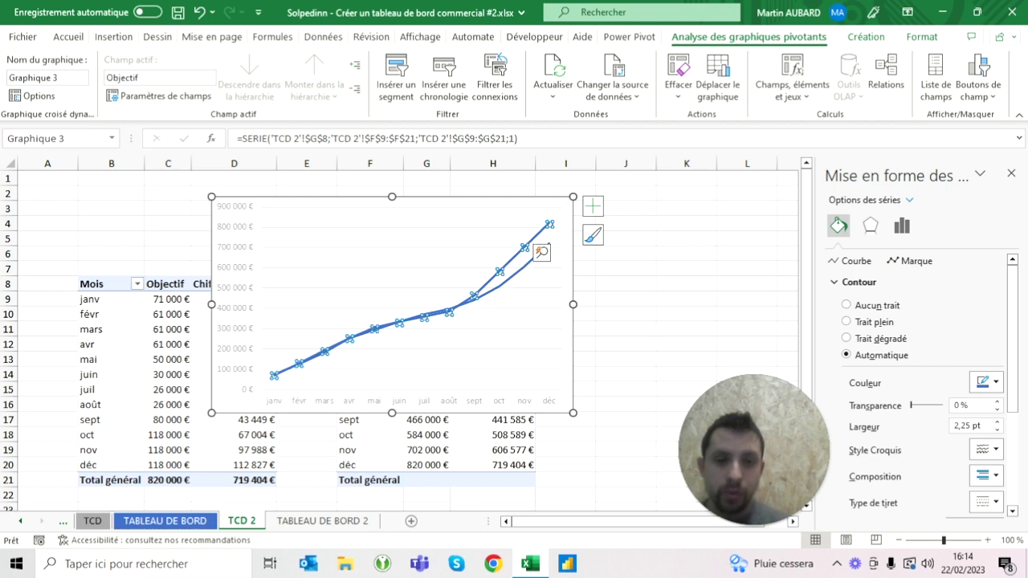
left_click(990, 383)
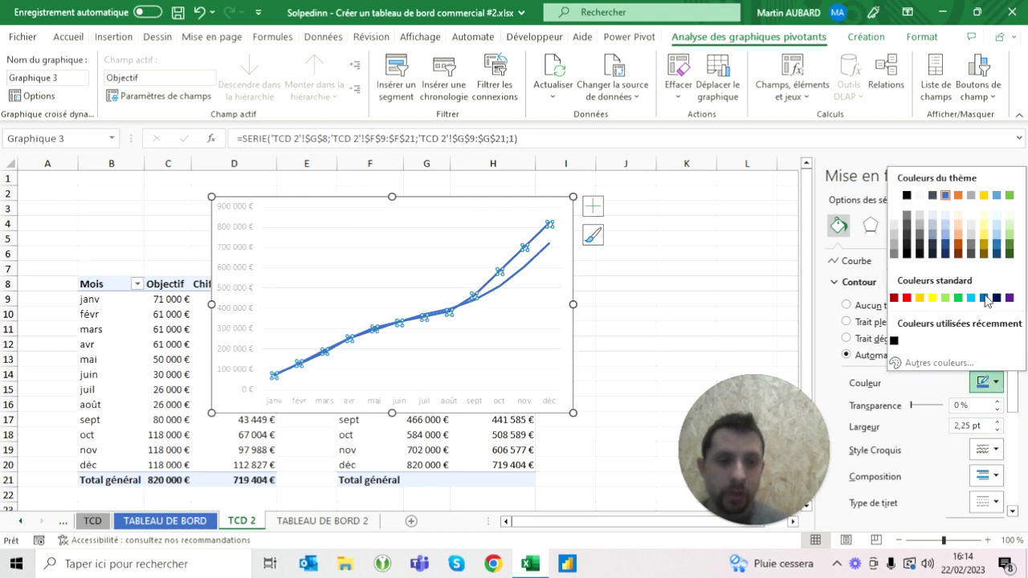
left_click(972, 237)
left_click(747, 239)
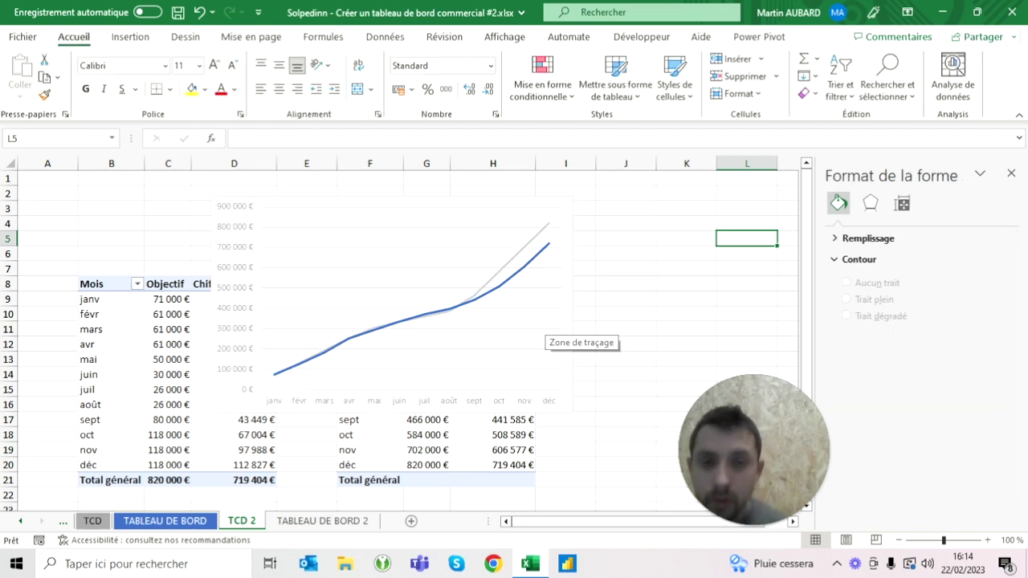
- Thicken the Chiffre d'affaires line to 3 pt
left_click(526, 268)
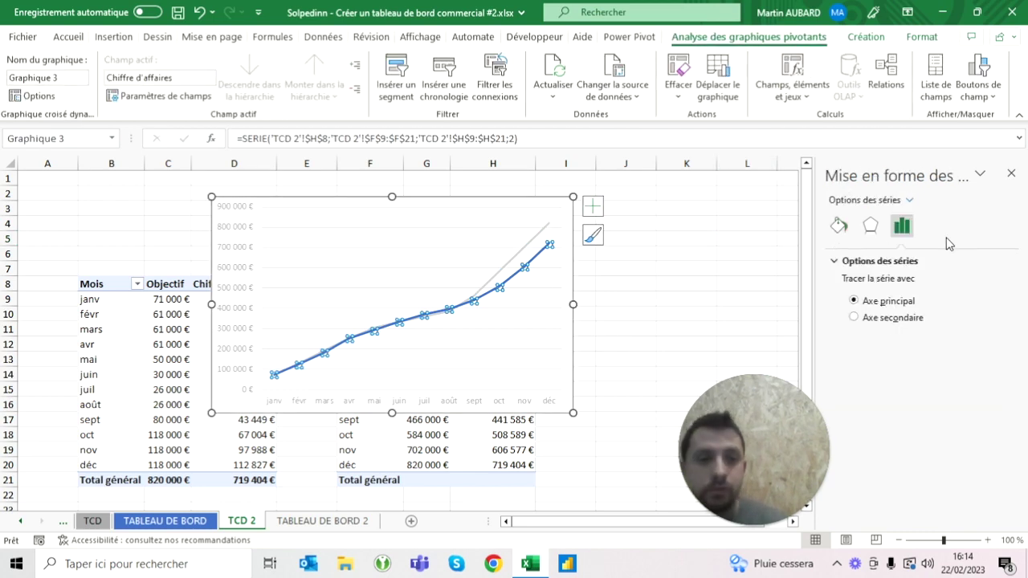
left_click(839, 226)
left_click(998, 422)
left_click(998, 423)
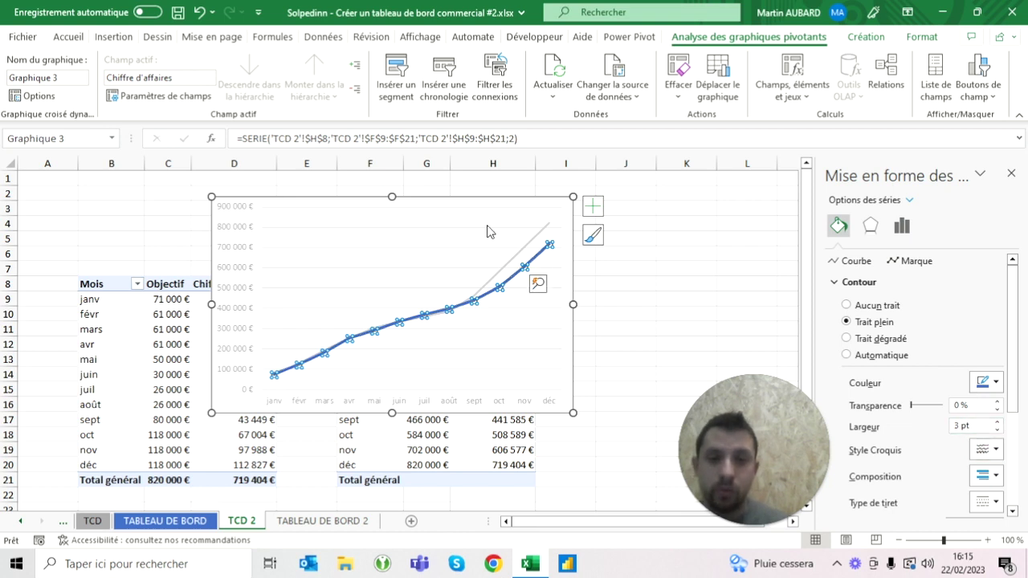
left_click(524, 253)
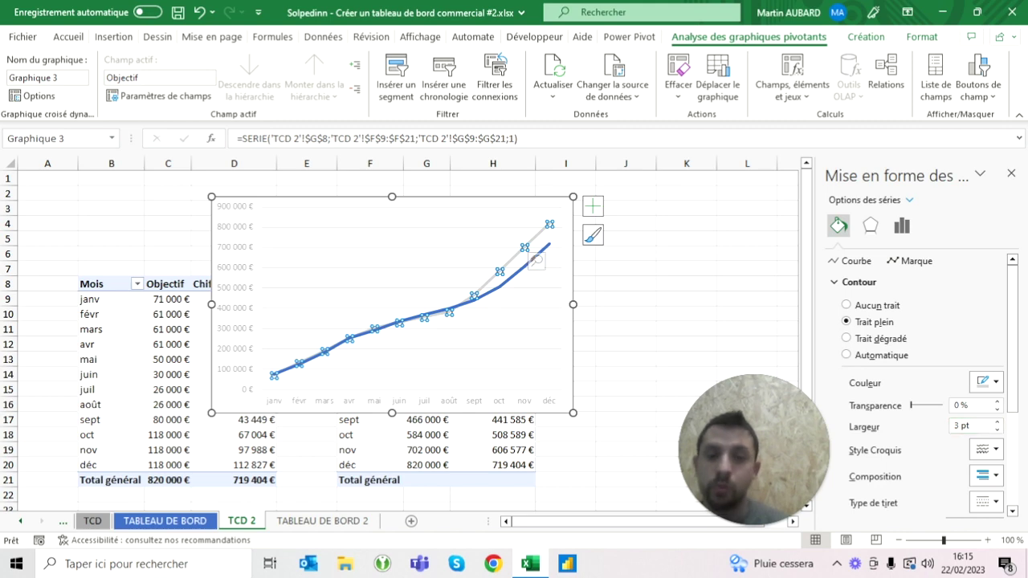
left_click(626, 269)
left_click(406, 250)
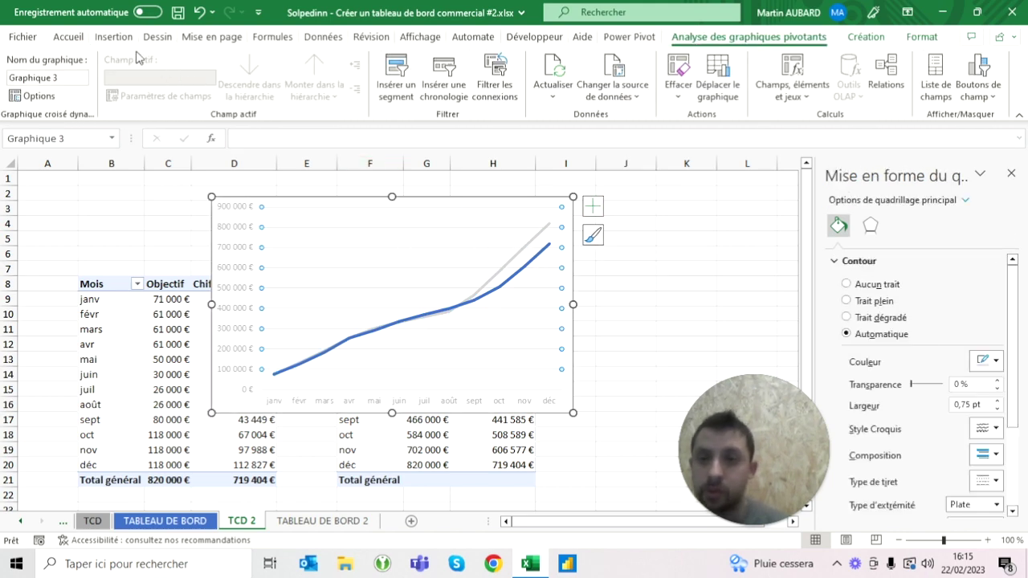
- Set the cumulative chart's horizontal gridline outline to a very light colour
left_click(84, 40)
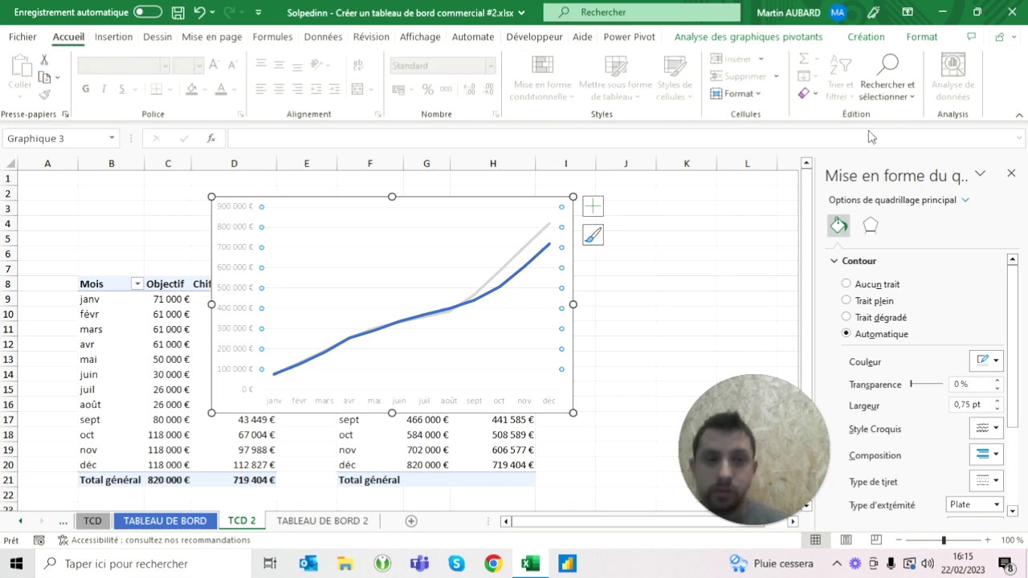
left_click(866, 37)
left_click(923, 37)
left_click(451, 76)
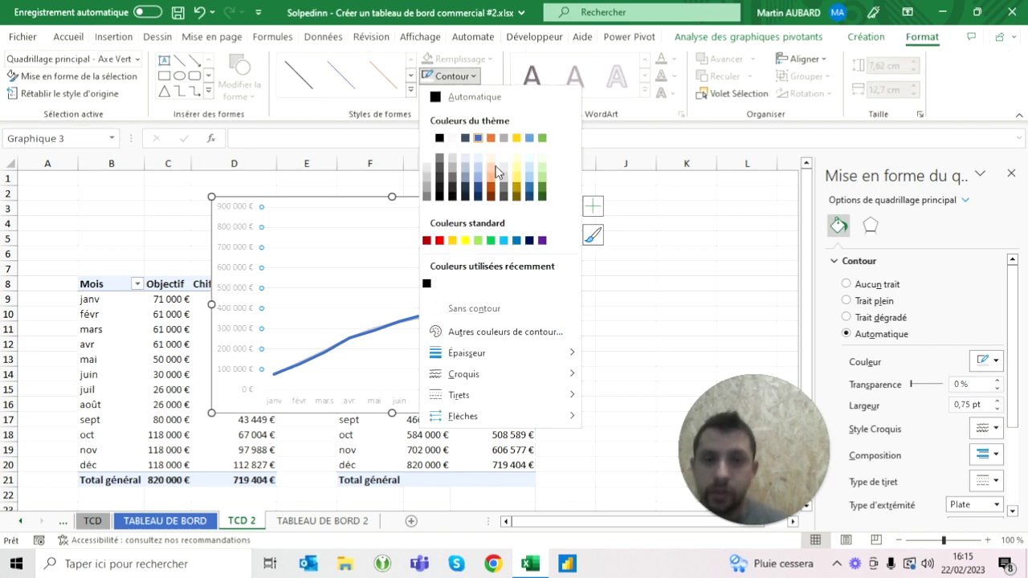
left_click(505, 166)
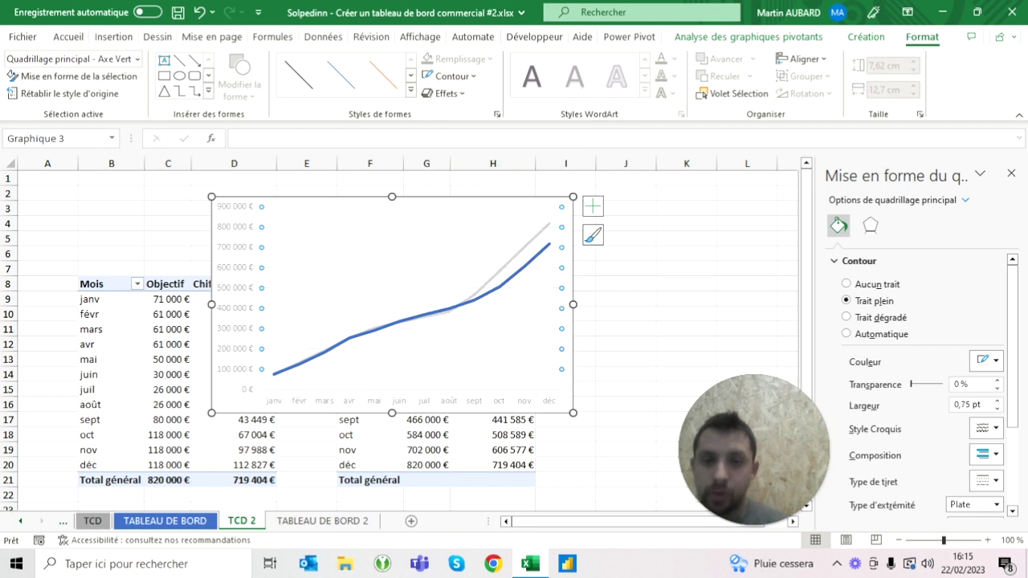
left_click(687, 299)
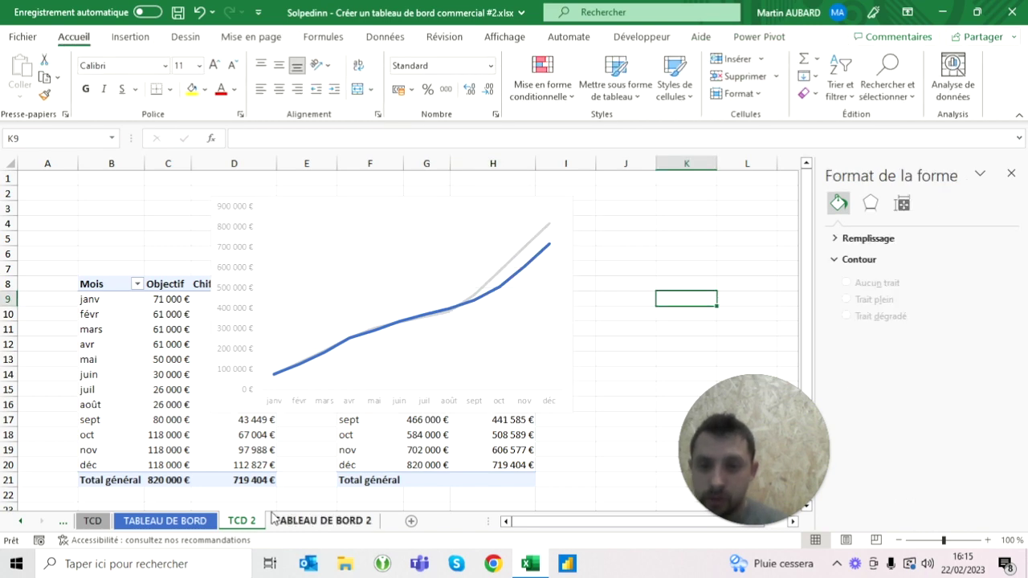
left_click(297, 522)
left_click(252, 522)
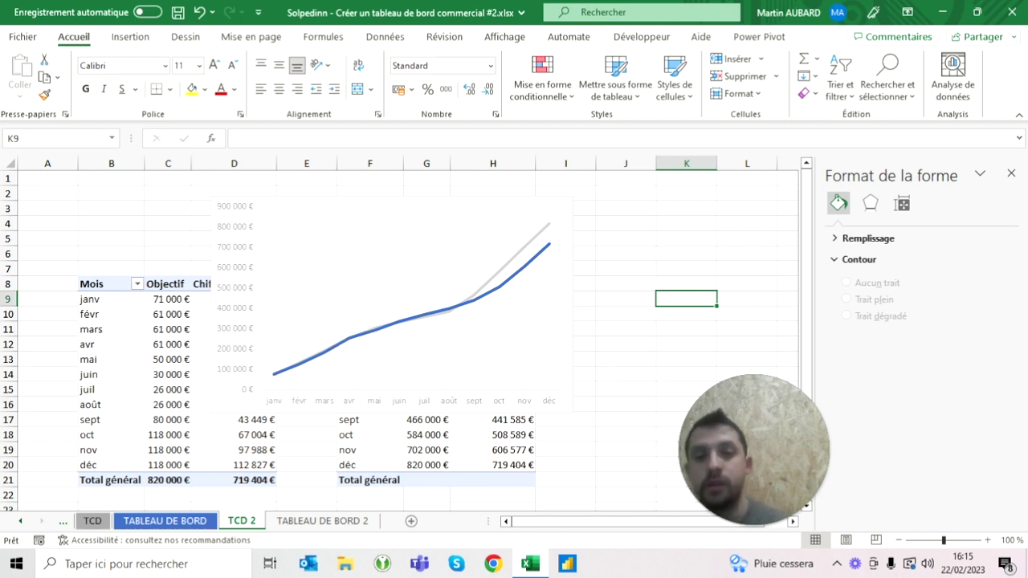
left_click(562, 241)
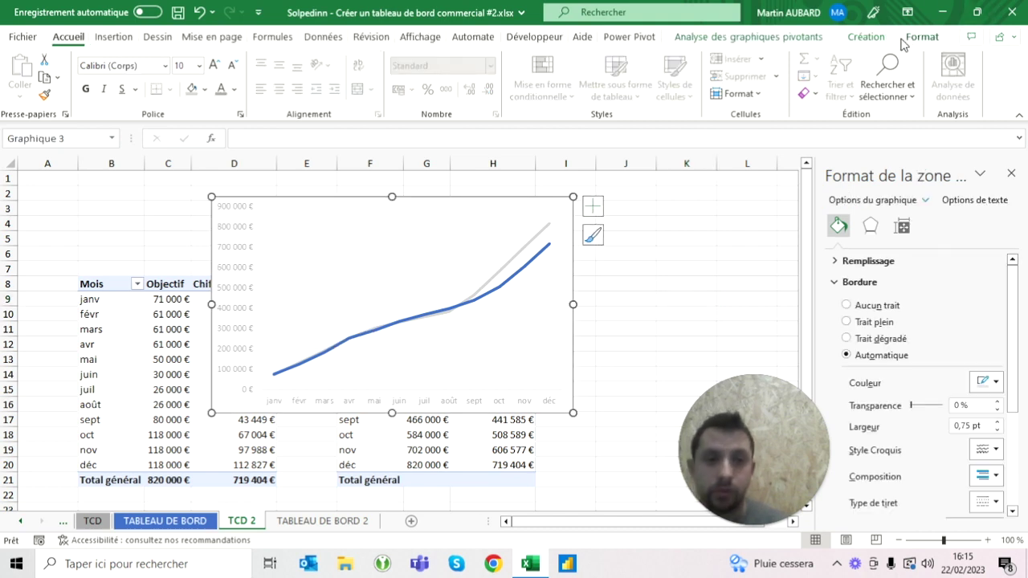
- Add a chart title to the line chart and reduce its font size
left_click(593, 207)
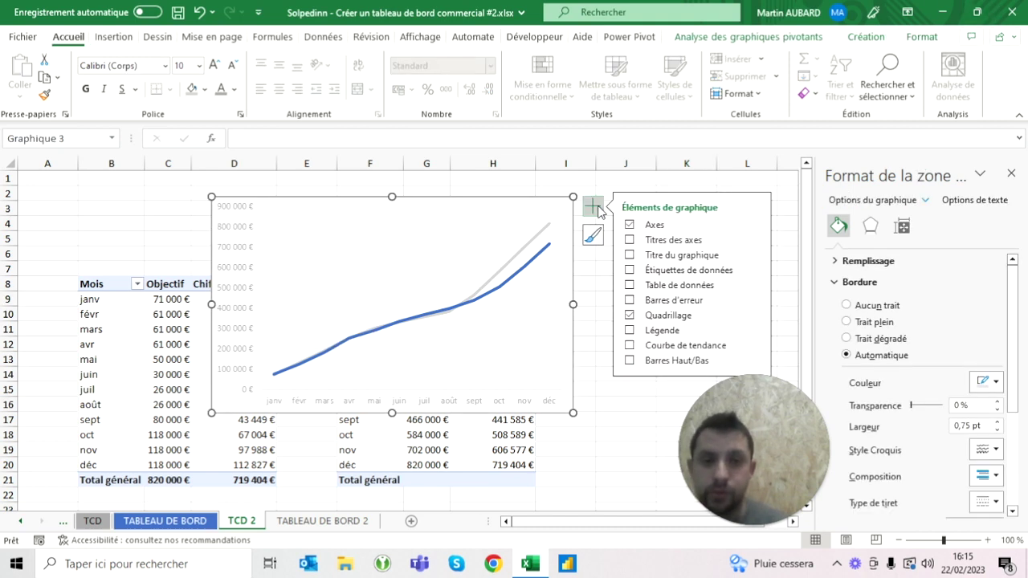
left_click(646, 256)
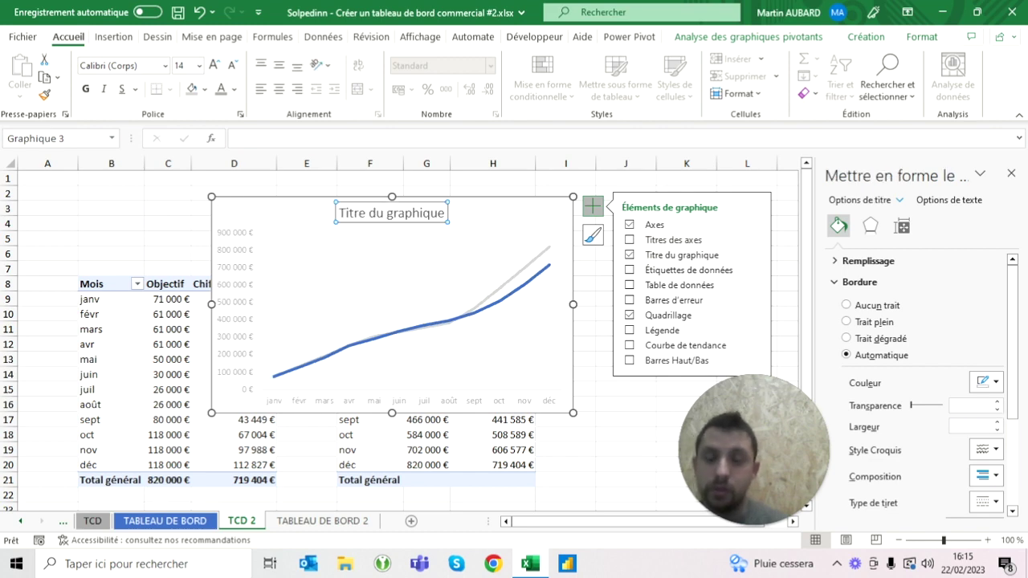
left_click(233, 65)
left_click(233, 65)
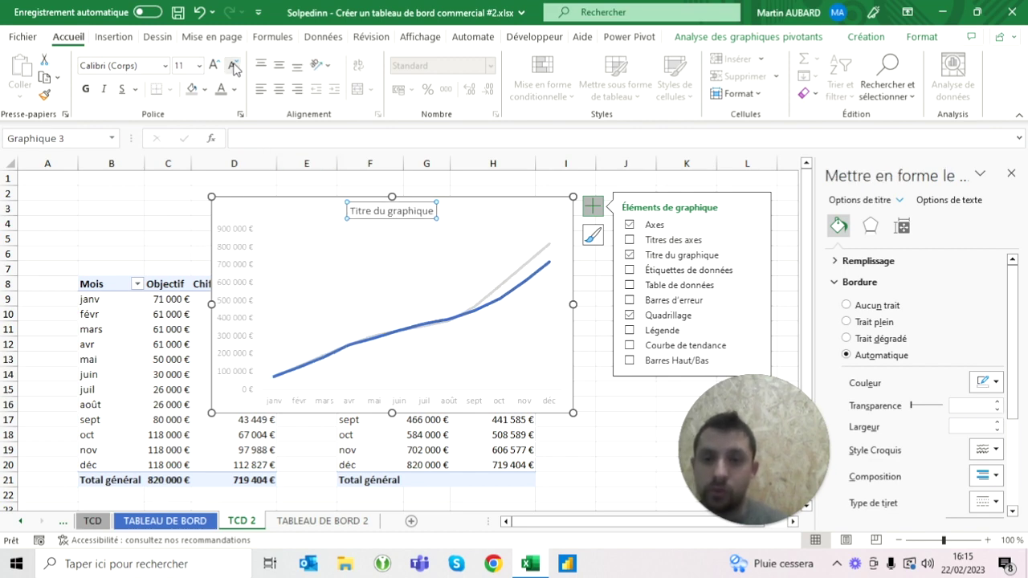
left_click(322, 520)
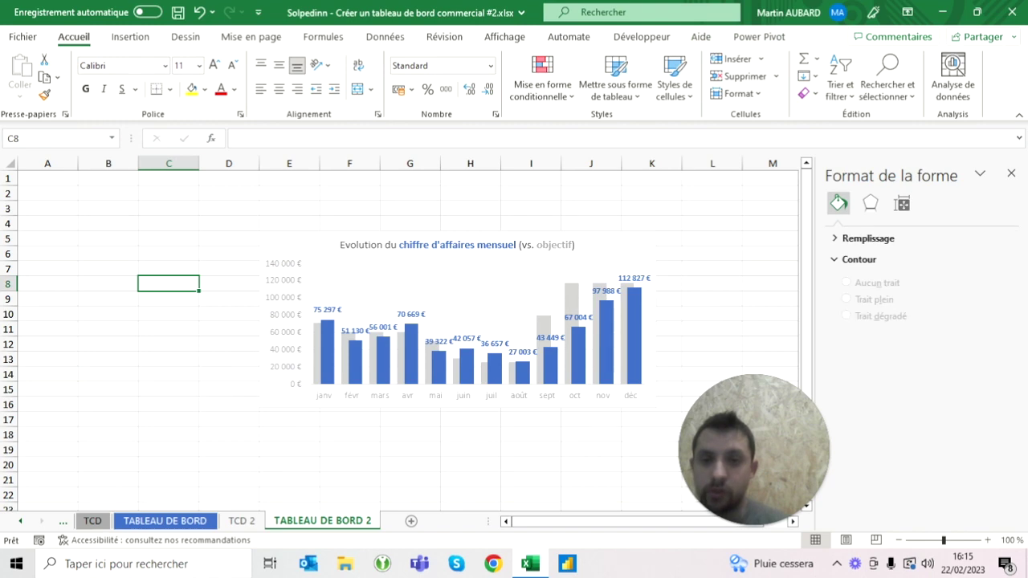
left_click(457, 244)
left_click(245, 522)
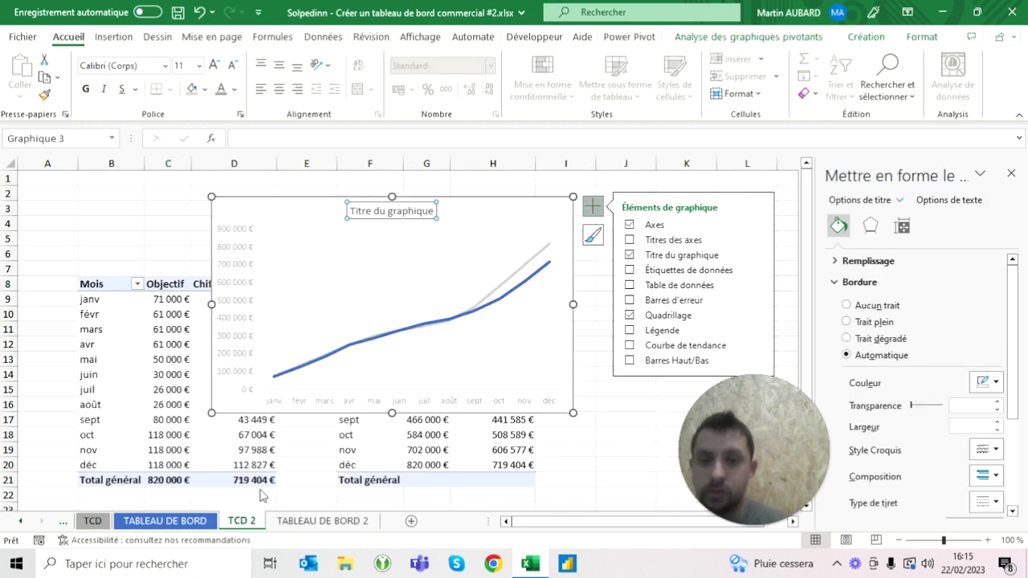
- Title the chart 'Evolution du chiffre d'affaires annuel (vs. objectif)' with 'chiffre d'affaires annuel' bold blue
triple_click(391, 211)
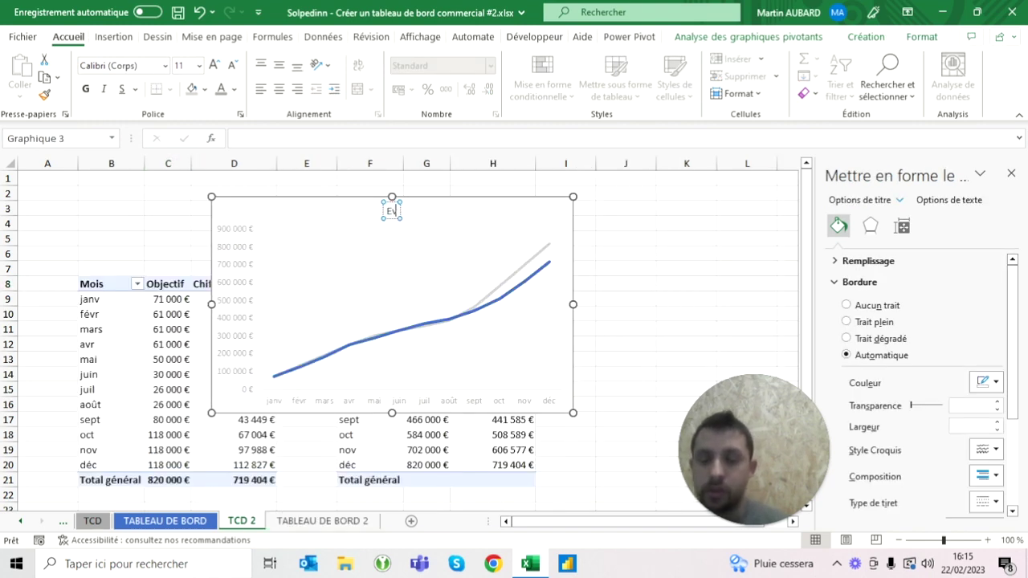
type("Evolution du chiffre d'affaires annuel (vs")
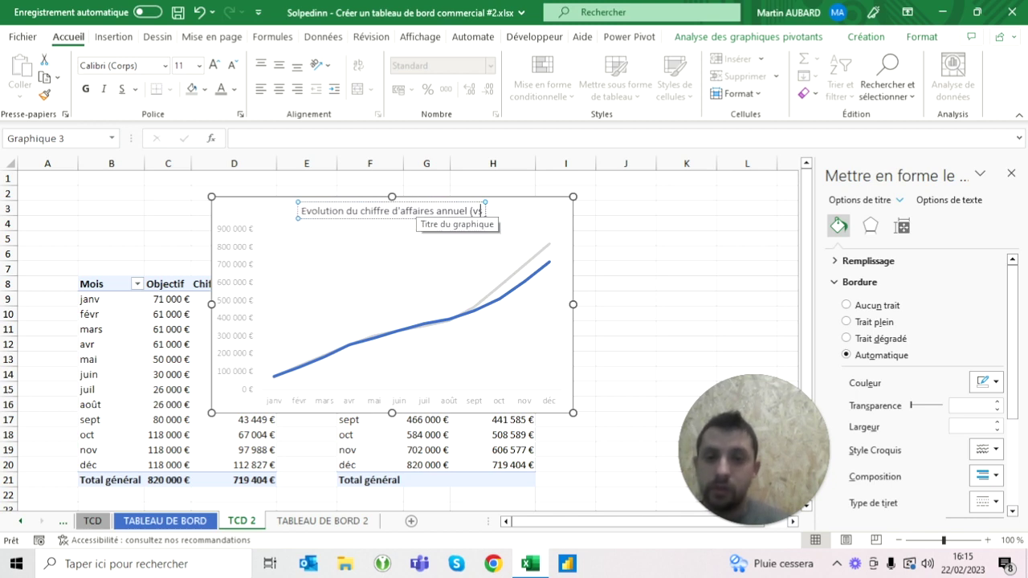
type(". objectif")
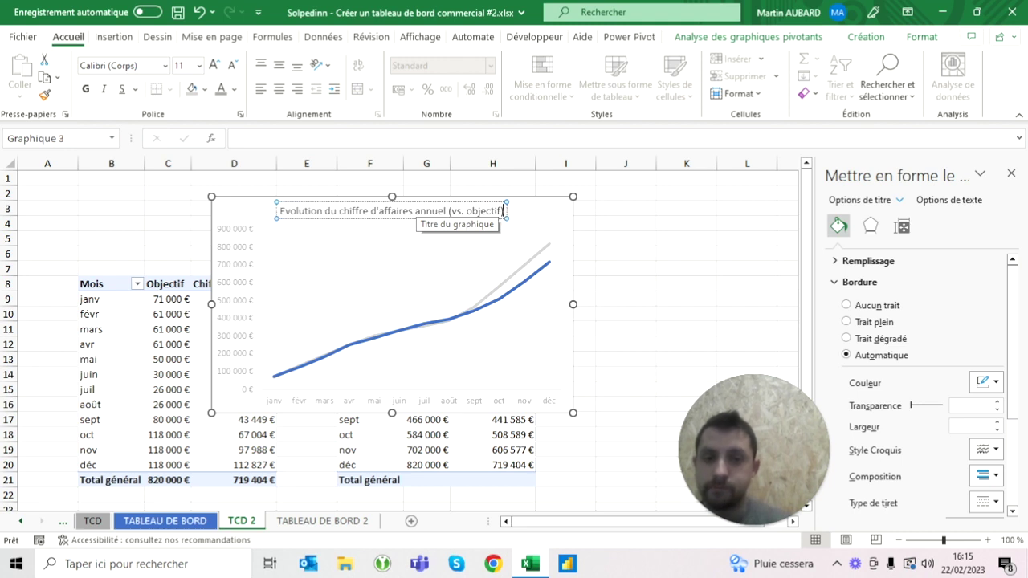
left_click_drag(339, 210, 447, 211)
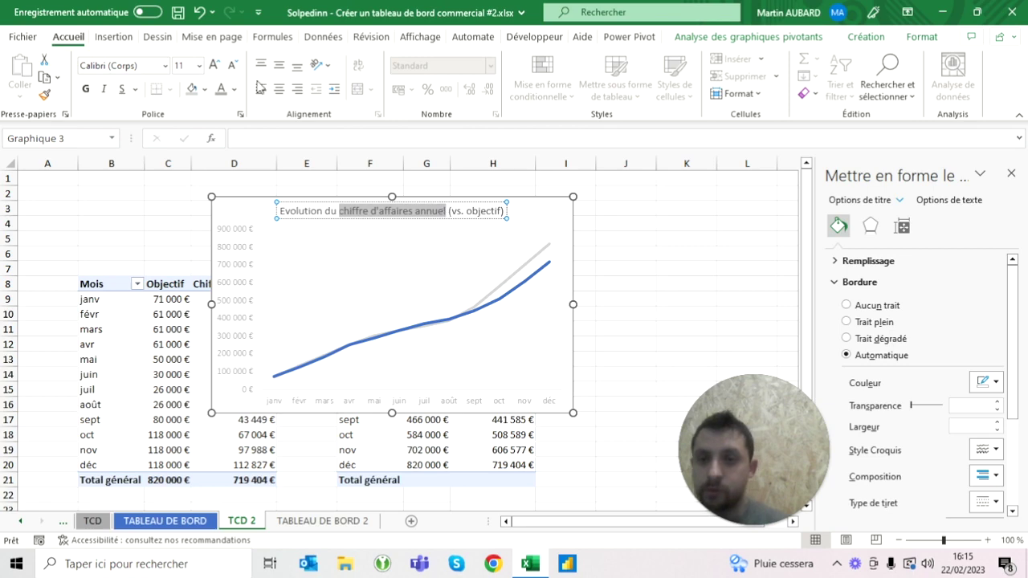
left_click(234, 89)
left_click(272, 152)
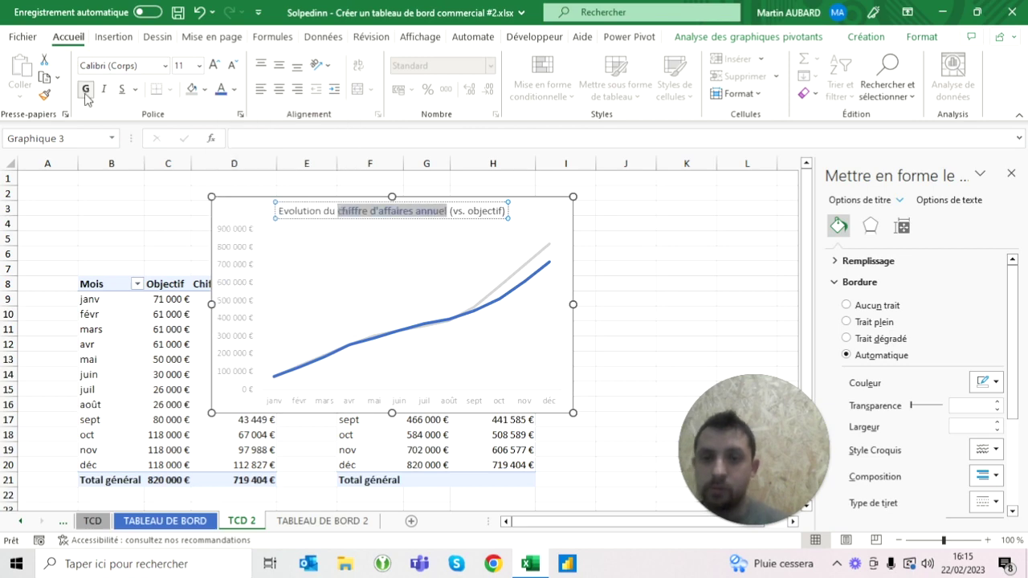
left_click(85, 93)
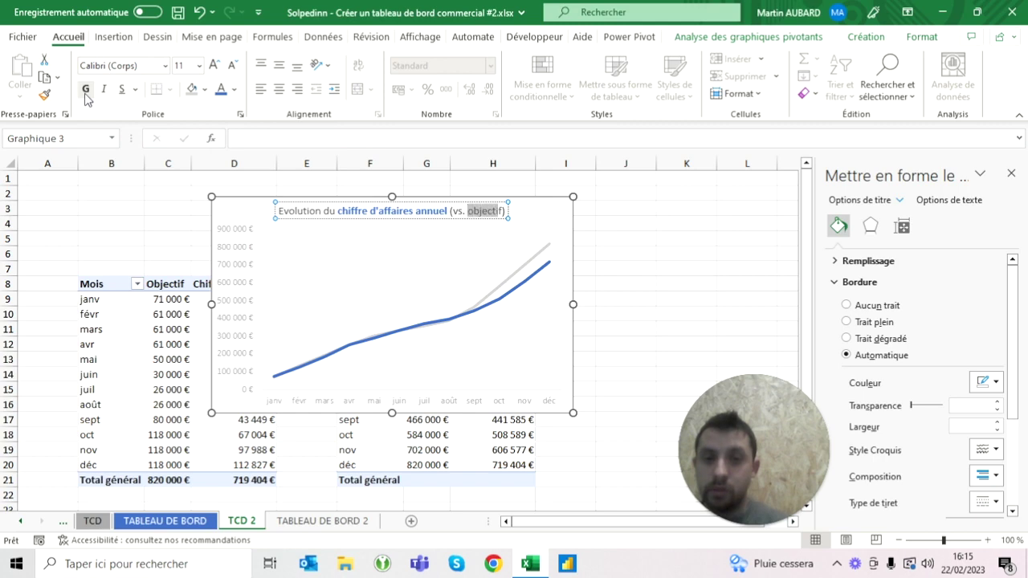
- Adjust the bold on 'objectif' and colour it grey
left_click(85, 89)
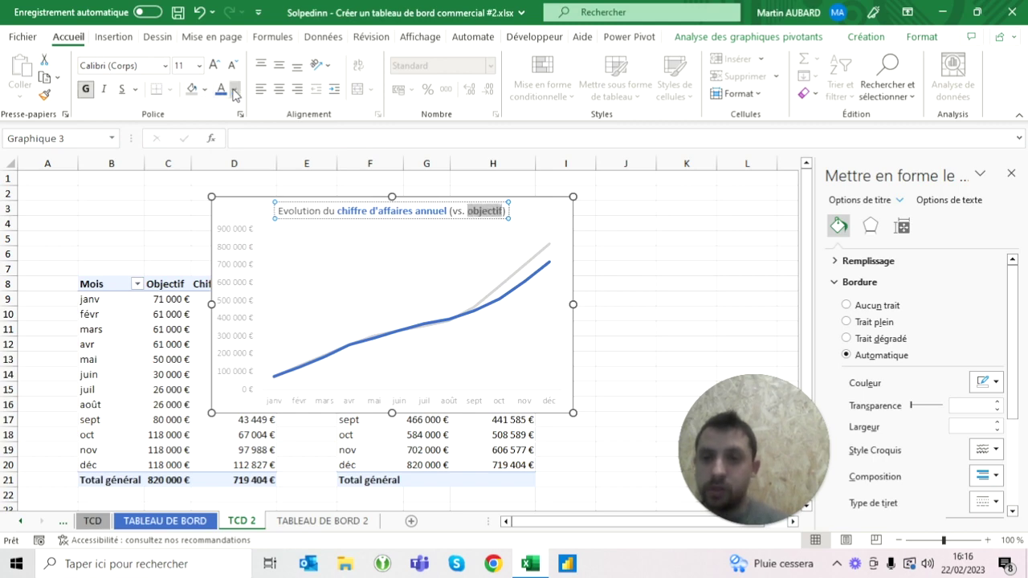
left_click(233, 89)
left_click(299, 153)
left_click(325, 522)
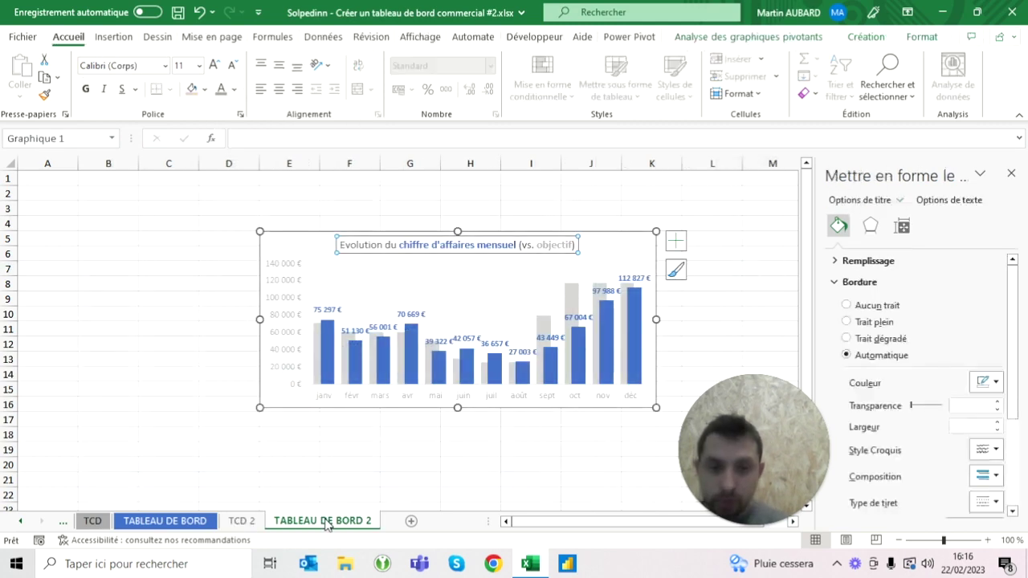
- Compare with the charts on the TABLEAU DE BORD and TABLEAU DE BORD 2 sheets
left_click(238, 523)
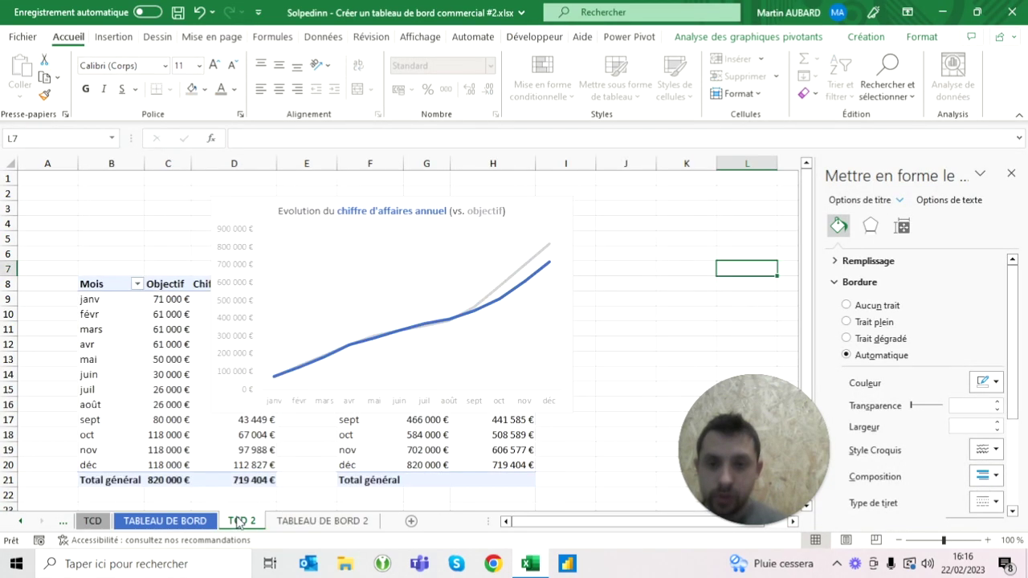
left_click(202, 521)
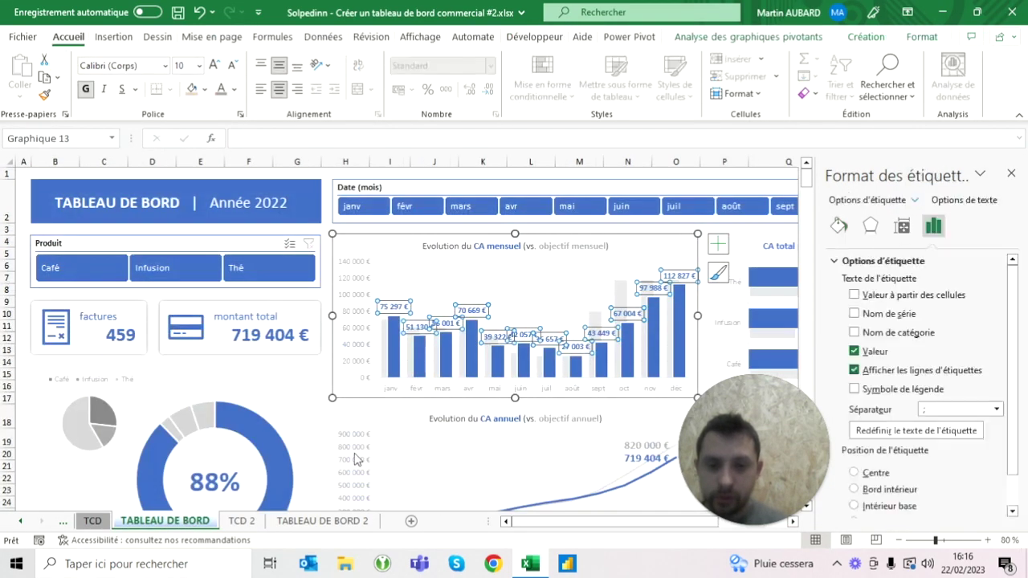
scroll(358, 447, "down", 3)
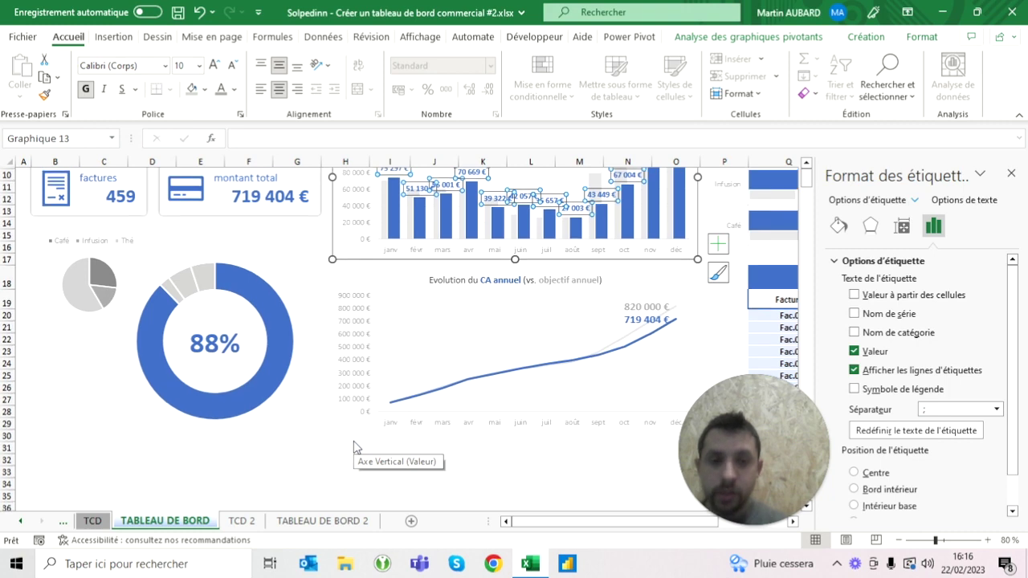
scroll(356, 447, "up", 3)
left_click(322, 521)
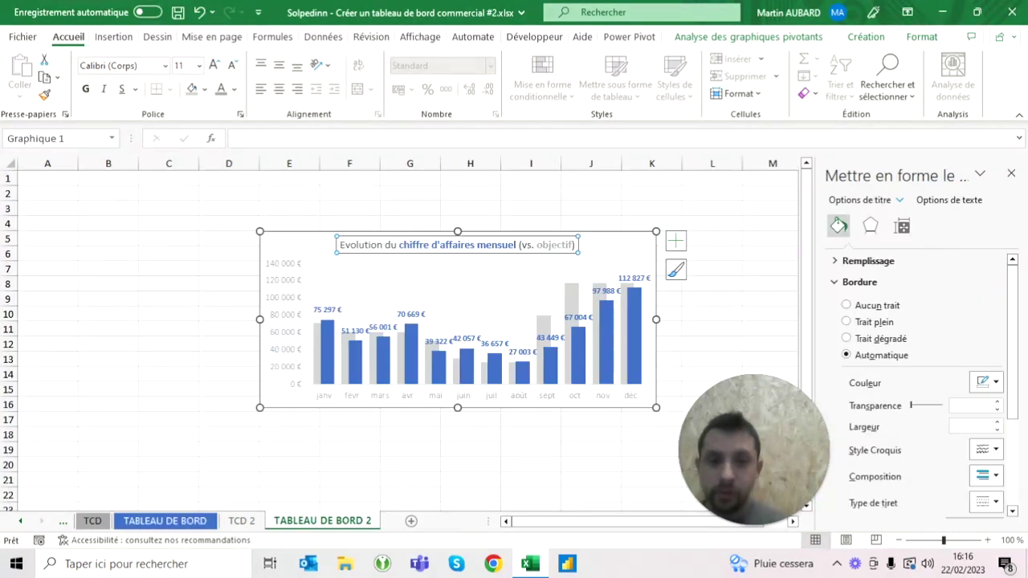
left_click(450, 272)
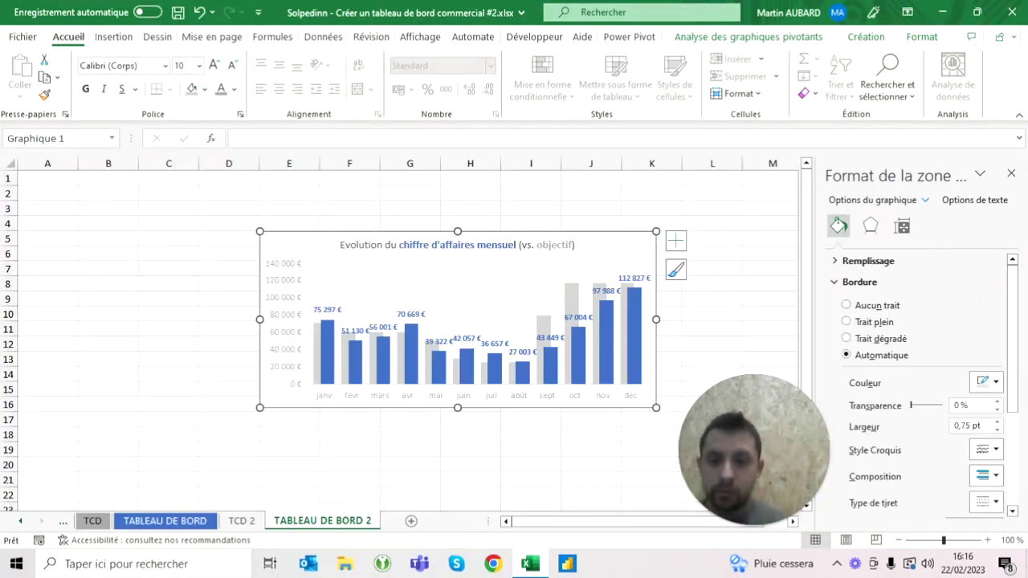
left_click(241, 521)
- Drag the cumulative line chart's bottom edge up to make it shorter
left_click(346, 394)
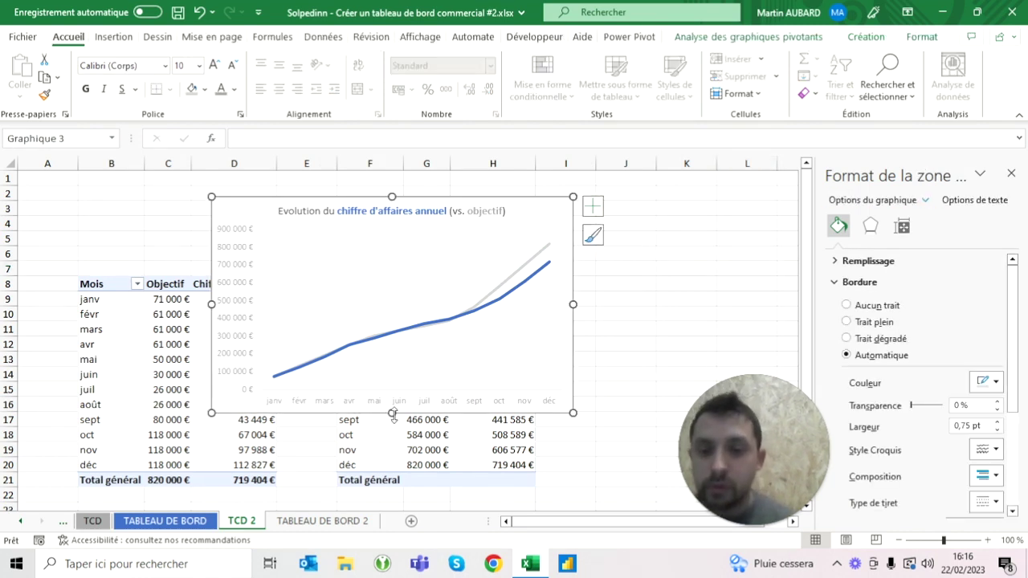
left_click_drag(392, 413, 393, 375)
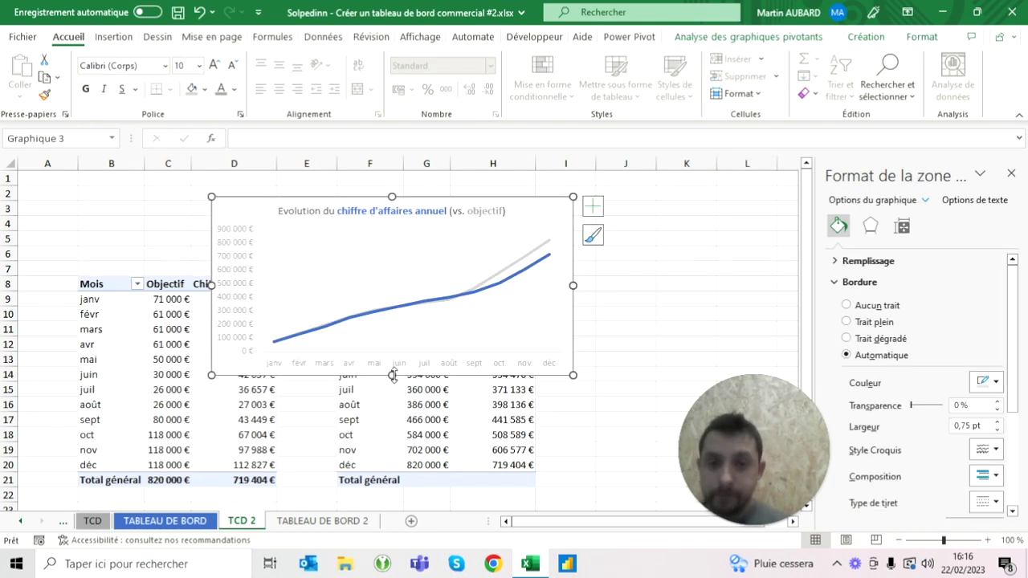
left_click(547, 242)
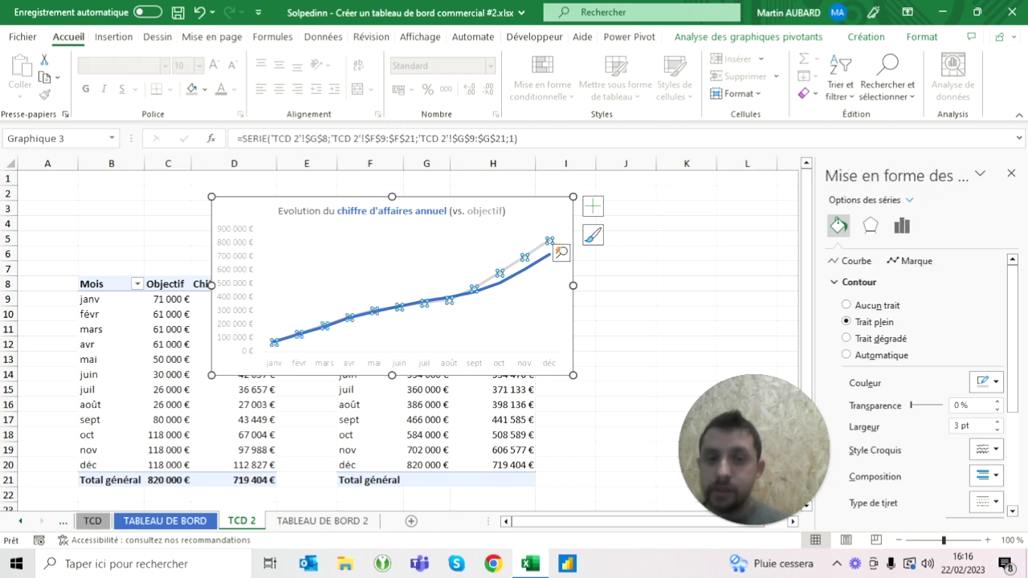
left_click(549, 241)
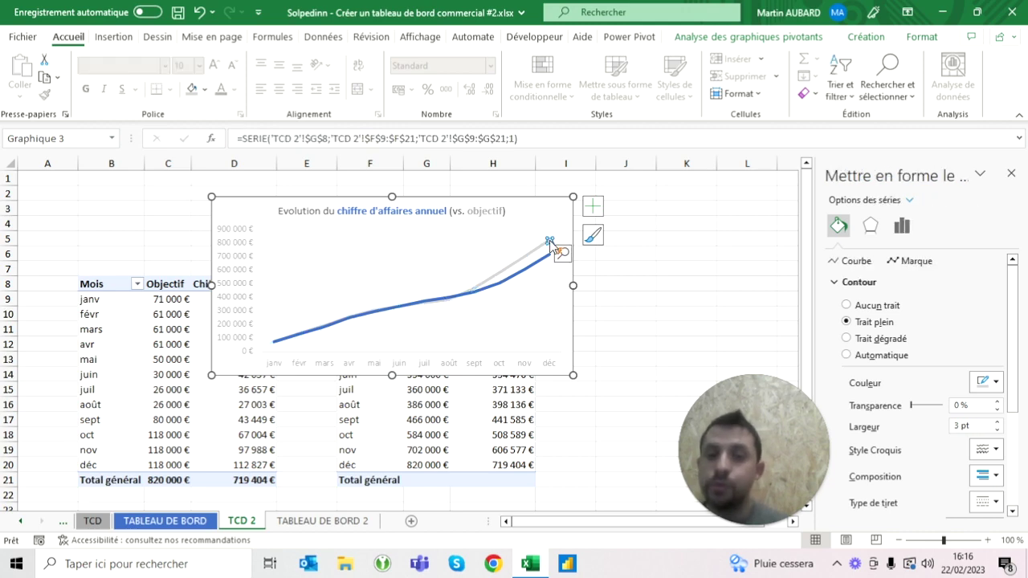
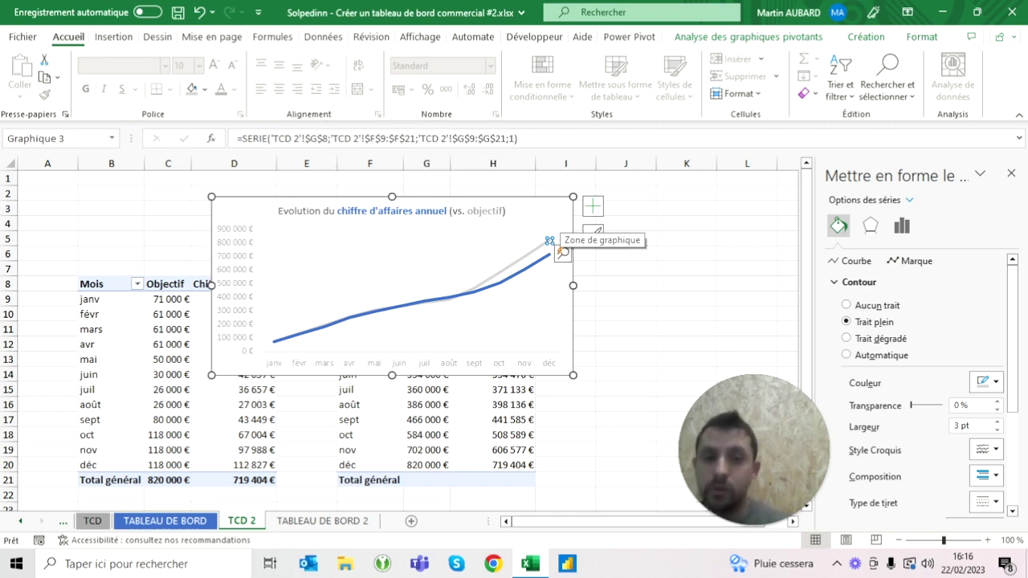
- Add data labels to the December points: 820 000 € left of the target line, plus 719 404 € on revenue
left_click(625, 254)
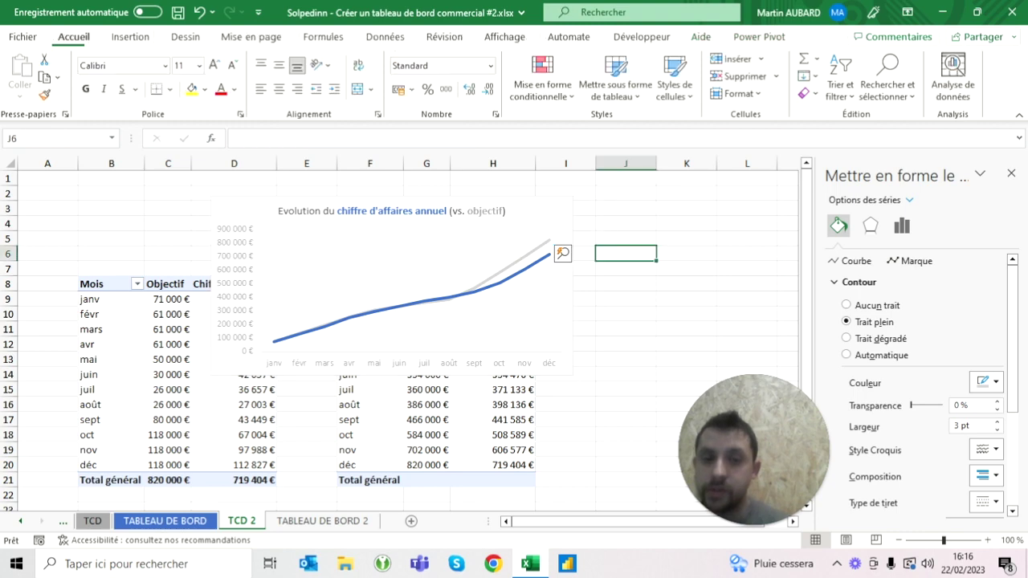
left_click(545, 256)
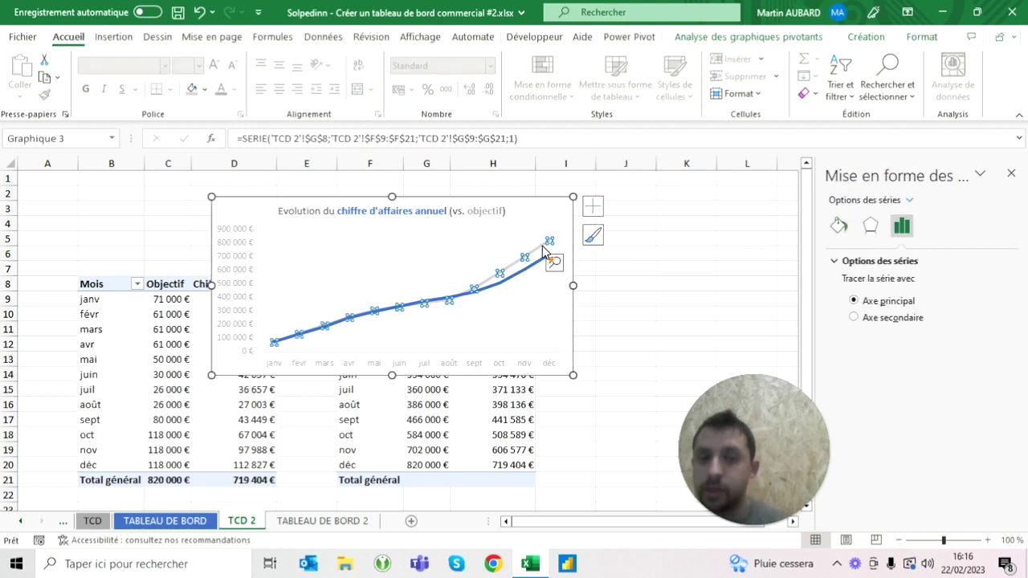
left_click(544, 249)
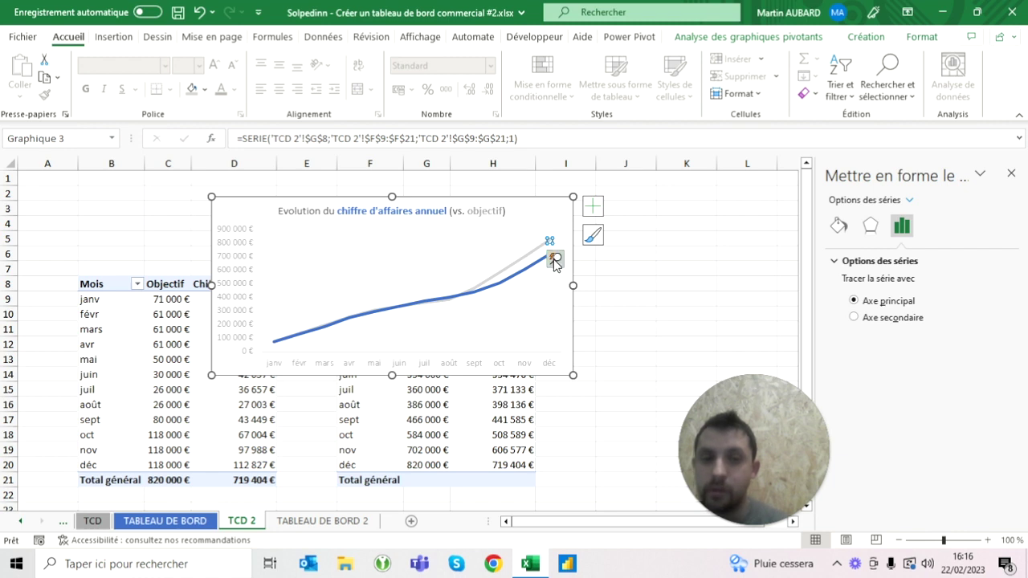
left_click(592, 206)
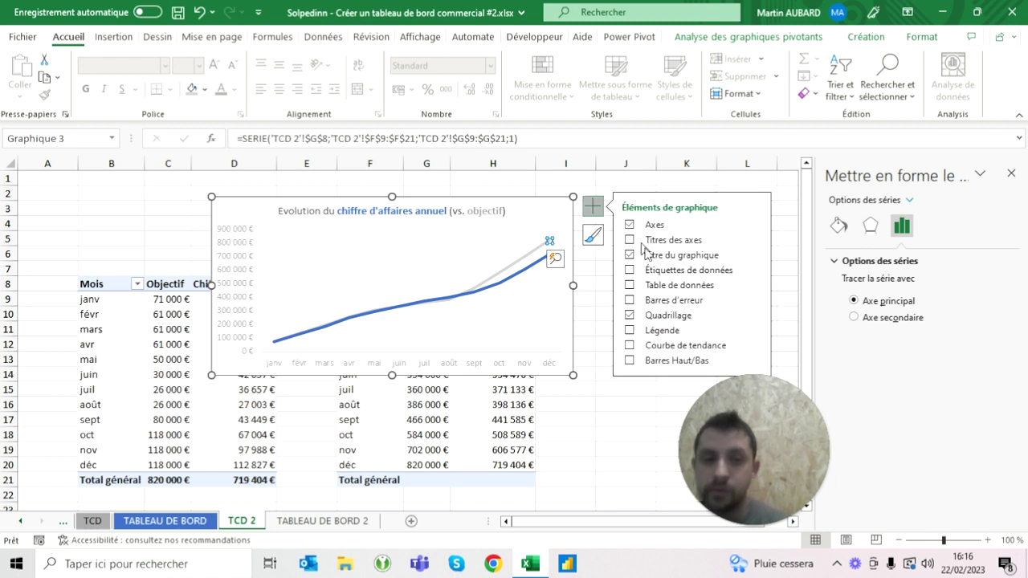
left_click(756, 276)
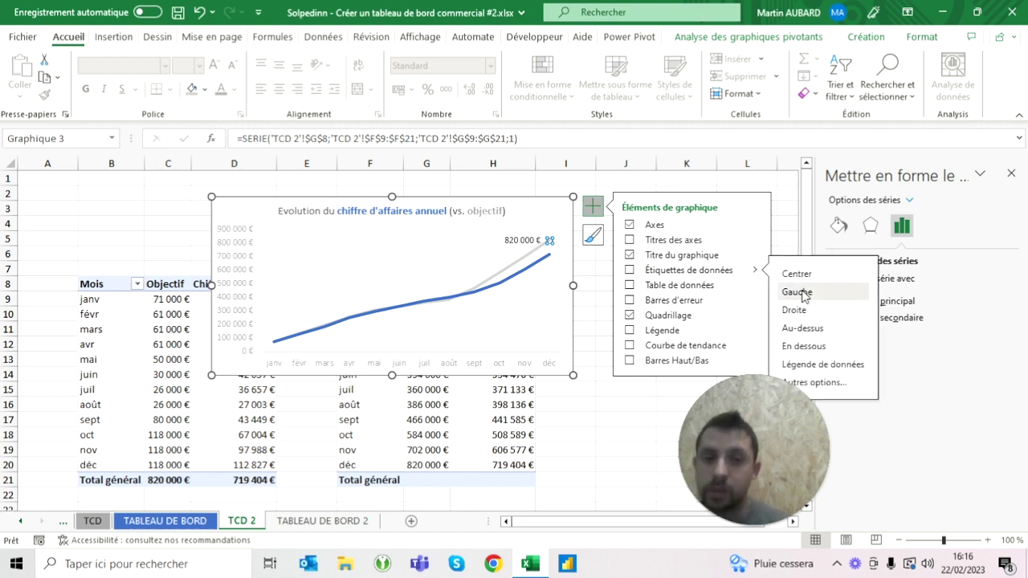
left_click(795, 310)
left_click(546, 257)
left_click(797, 293)
- Make both end labels bold at size 10 and colour the 719 404 € label blue
left_click(522, 240)
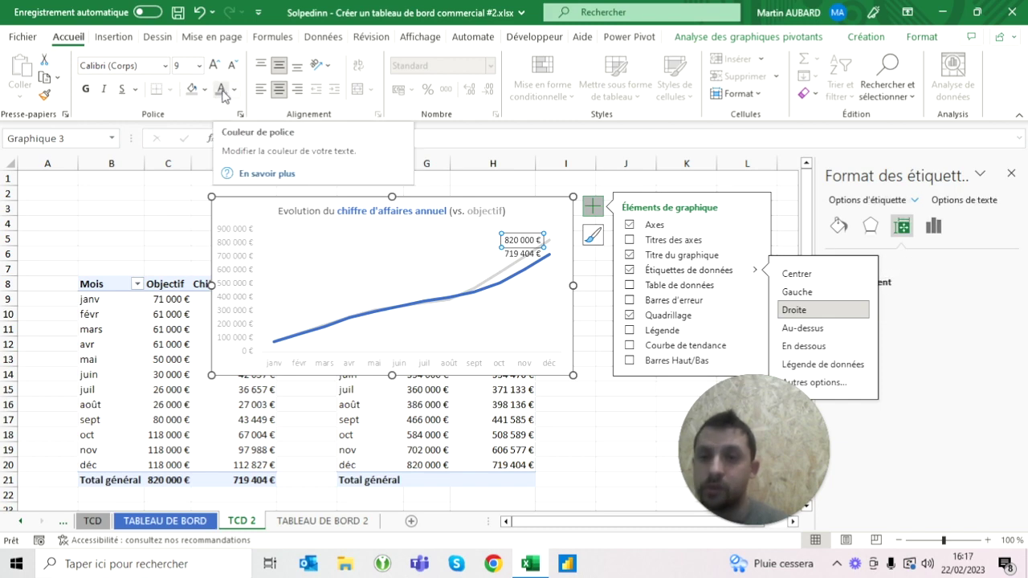
left_click(85, 89)
left_click(214, 64)
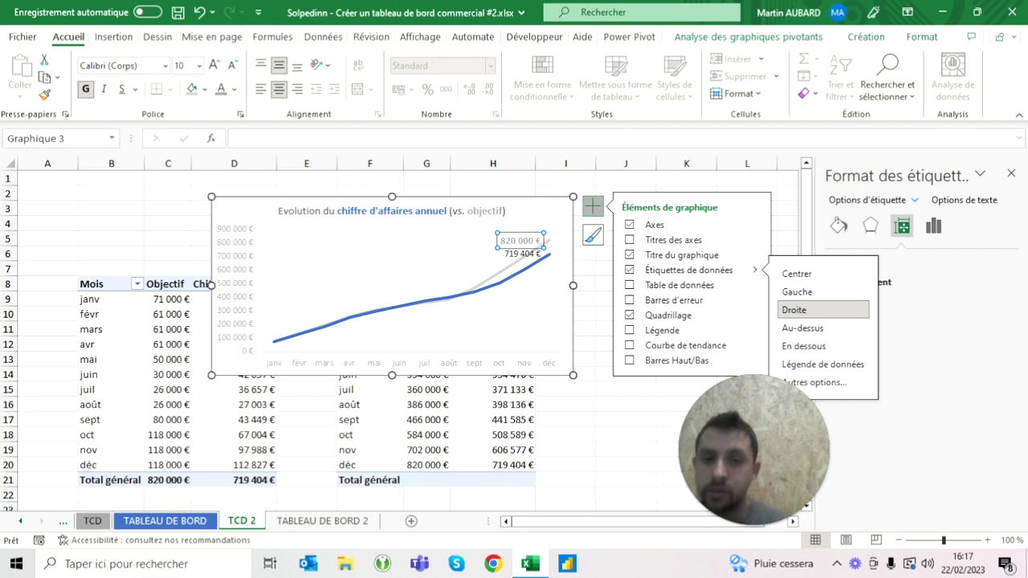
left_click(522, 254)
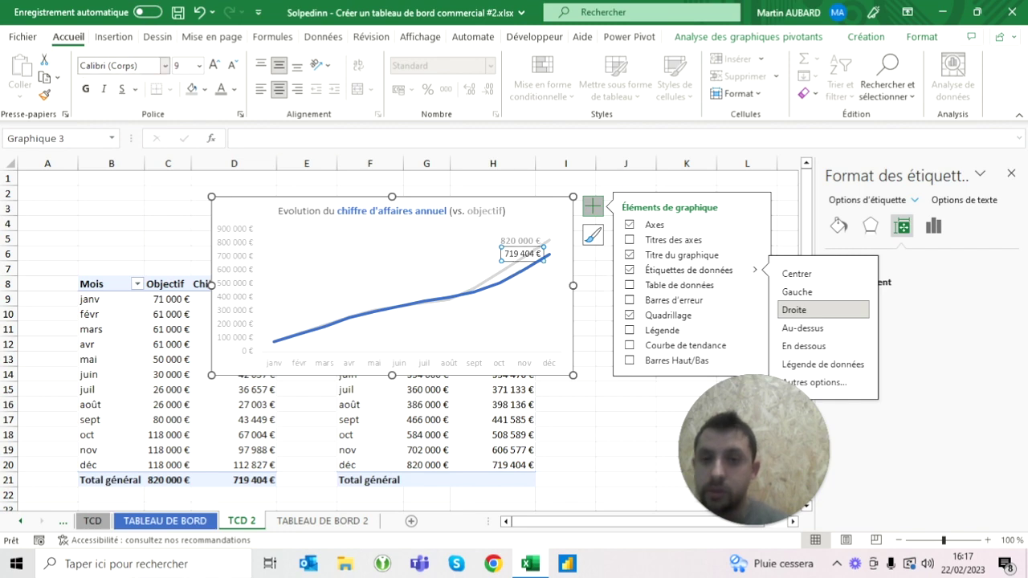
left_click(232, 90)
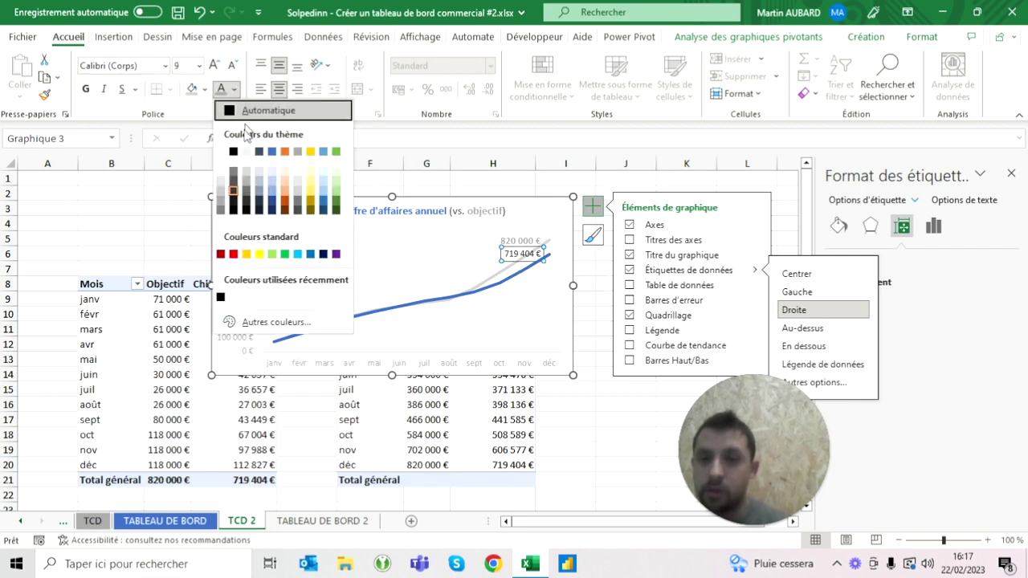
left_click(275, 157)
left_click(85, 89)
left_click(214, 66)
left_click(167, 223)
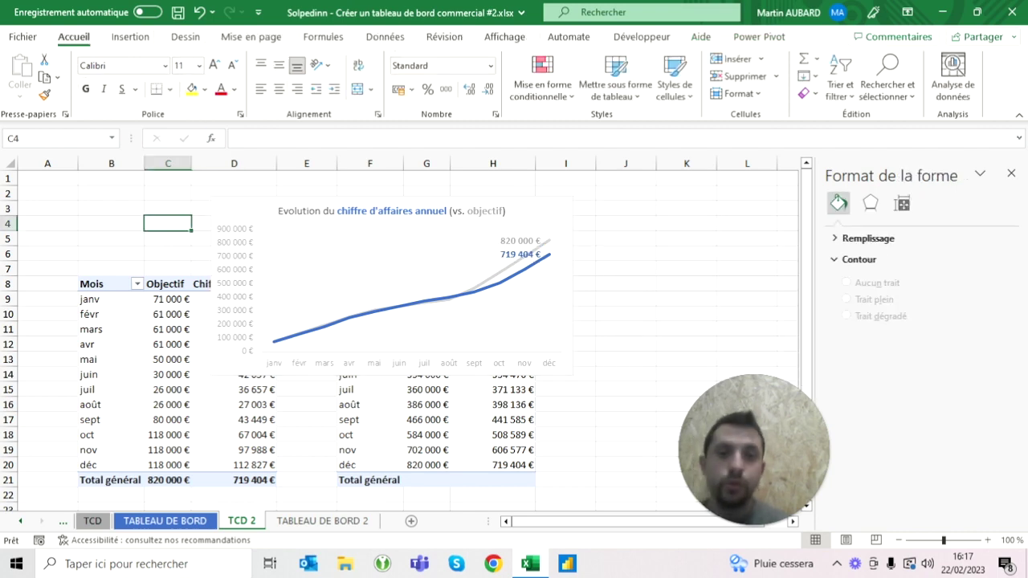
- Copy the annual line chart and paste it at cell E17 on TABLEAU DE BORD 2
left_click(392, 290)
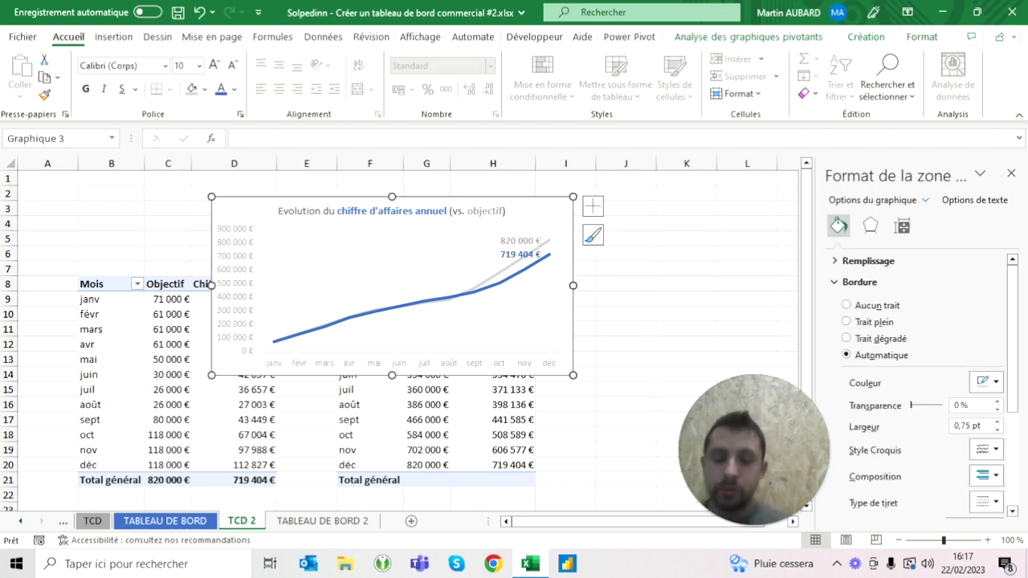
left_click(305, 526)
left_click(244, 523)
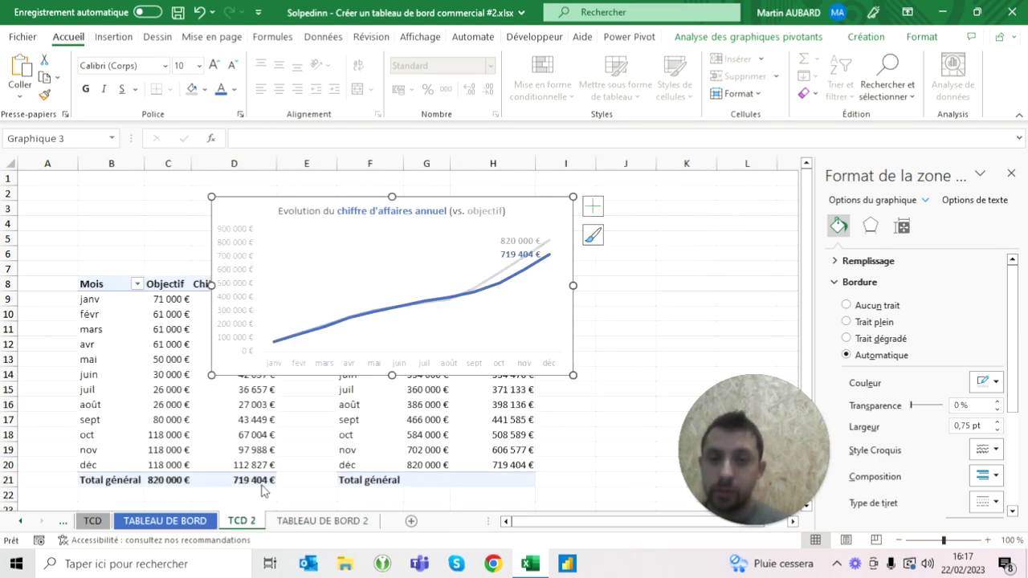
left_click(323, 522)
left_click(274, 419)
key("ctrl+v")
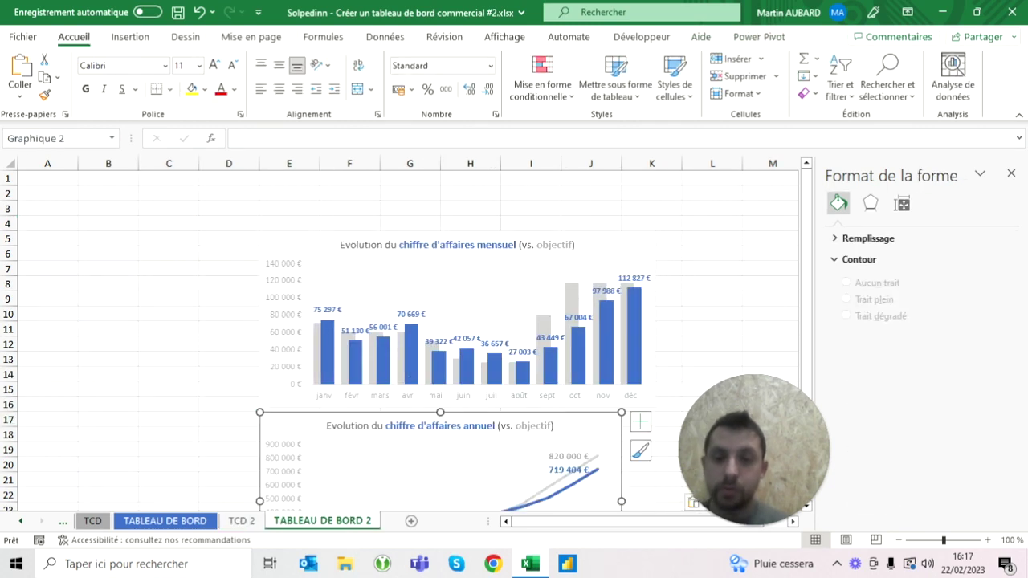
- Resize the monthly column chart to 6 cm high and 14 cm wide
left_click(611, 249)
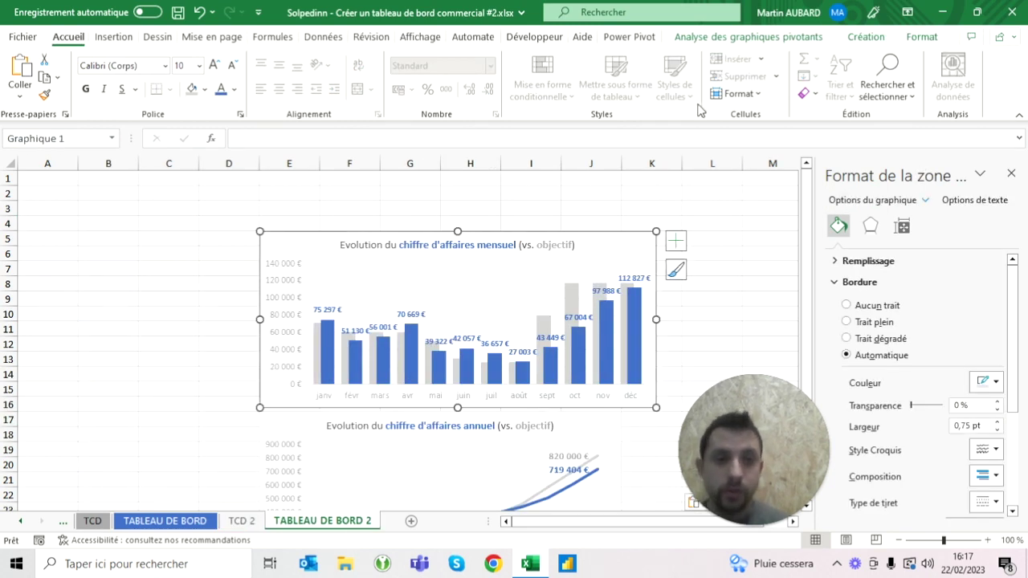
double_click(74, 37)
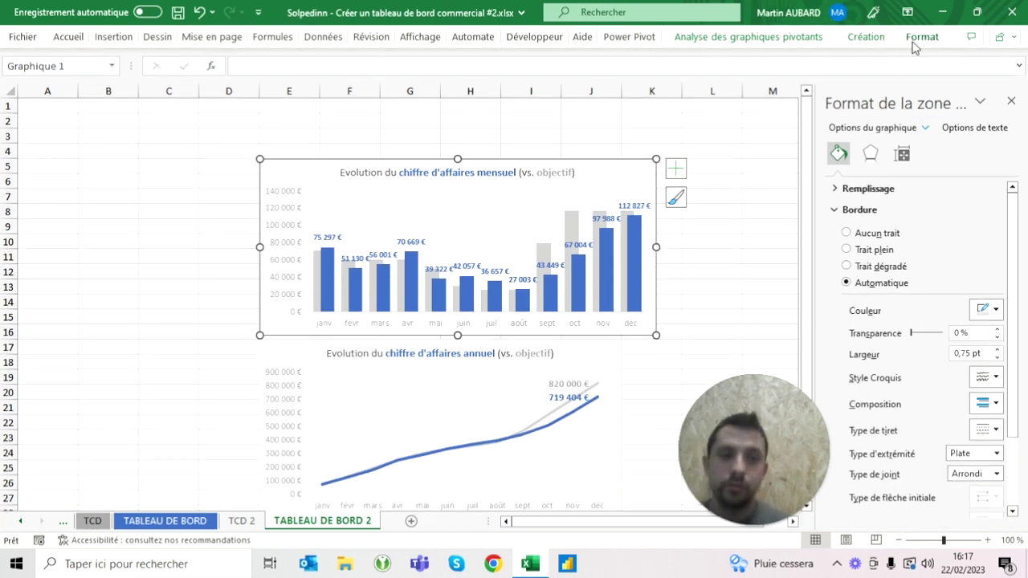
left_click(921, 37)
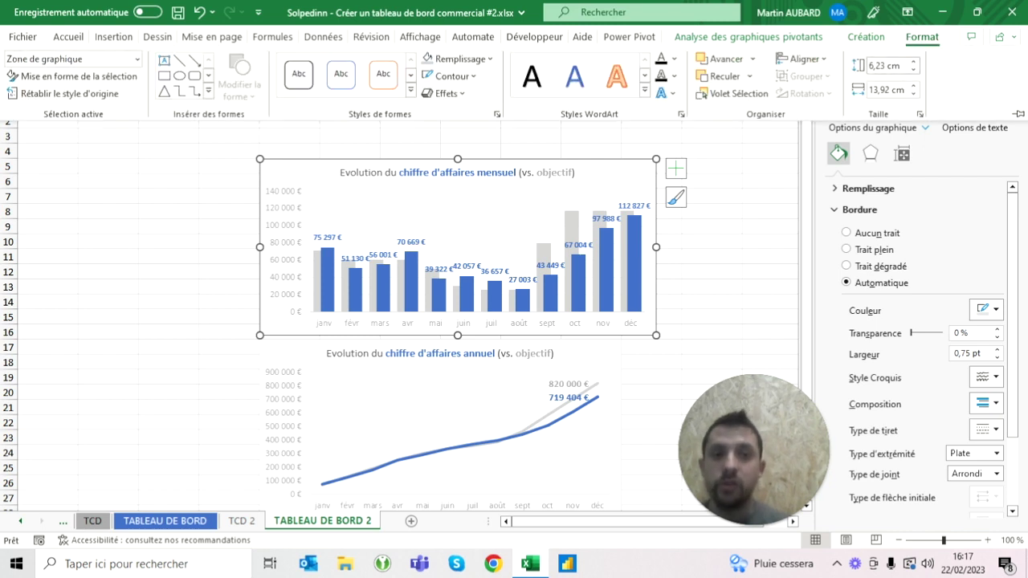
left_click(887, 65)
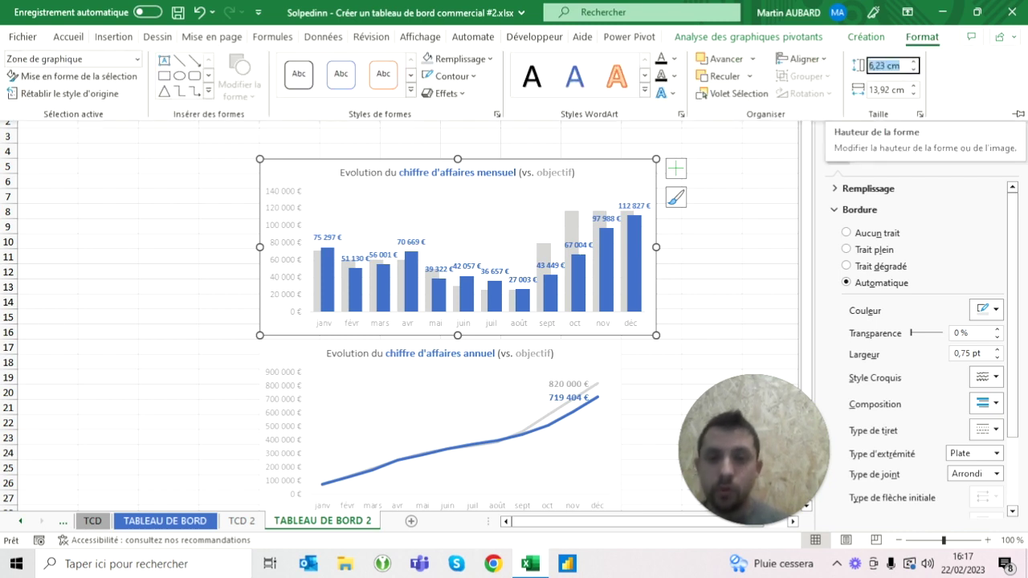
type("6")
key("Return")
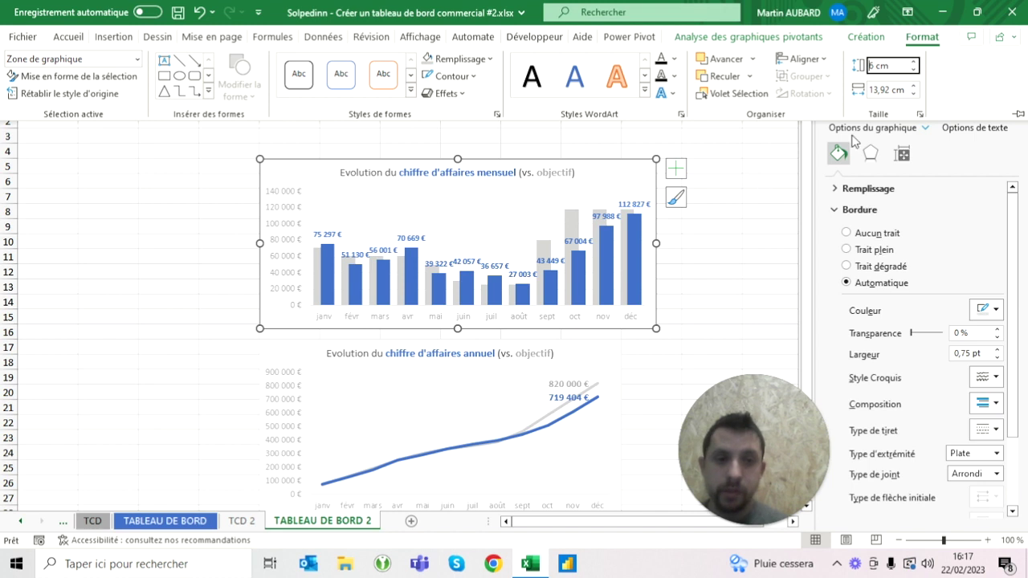
left_click(890, 90)
type("14")
key("Return")
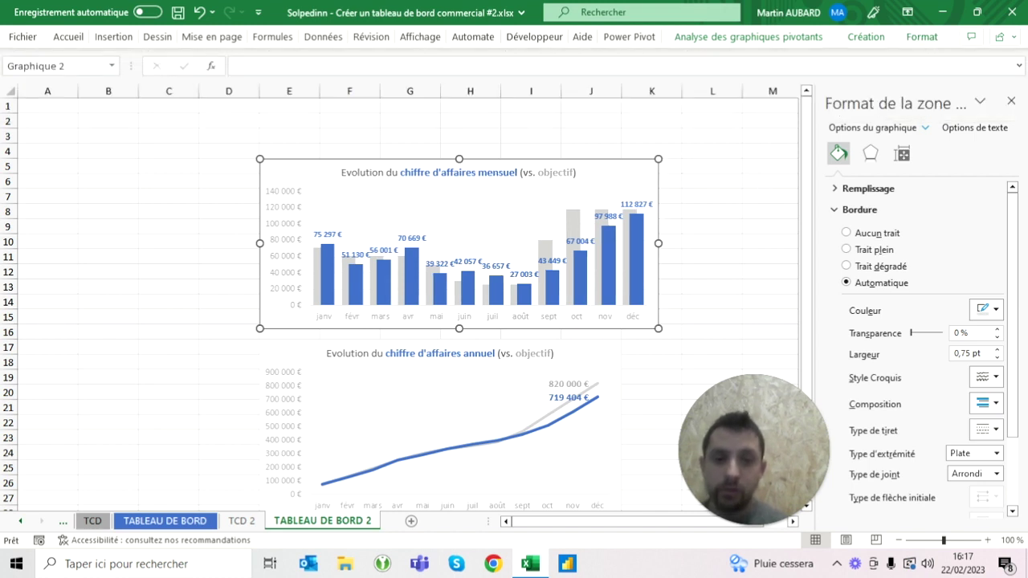
- Resize the annual line chart to 6 cm high and 14 cm wide
left_click(498, 362)
left_click(916, 37)
left_click(891, 65)
type("6")
key("Return")
left_click(890, 90)
type("14")
key("Return")
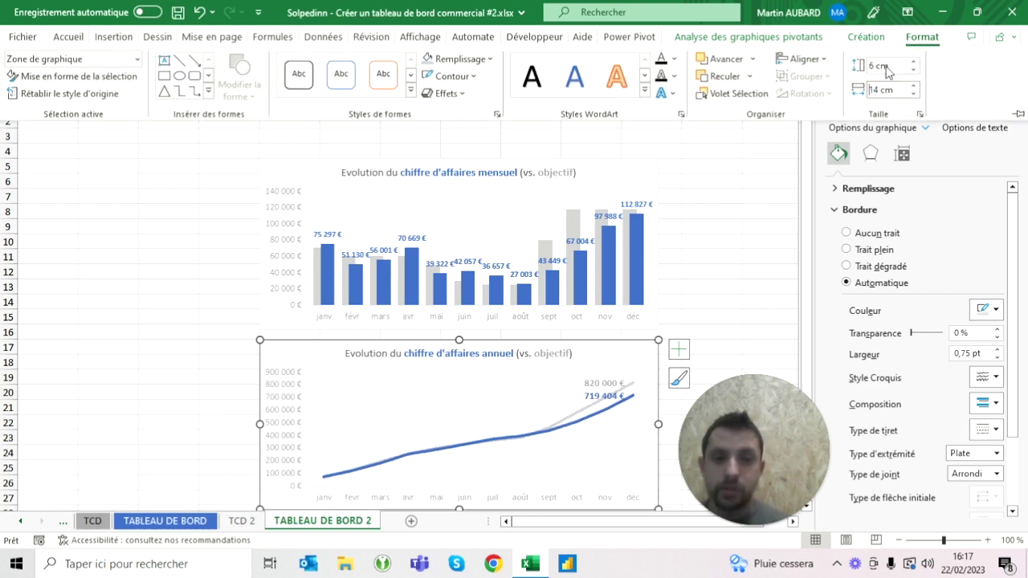
left_click(712, 272)
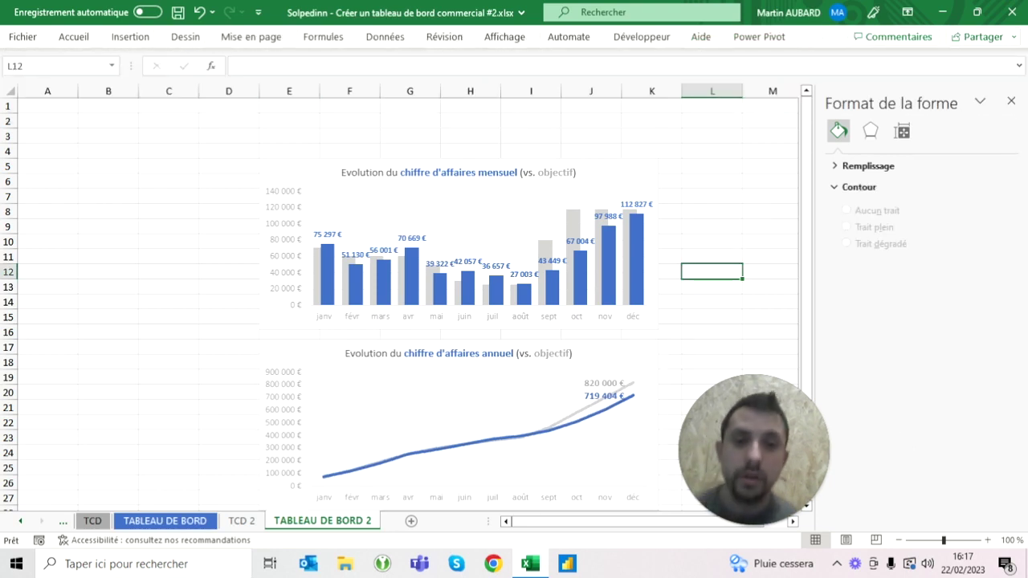
- Increase the monthly column chart's value labels to font size 10, then check the annual chart's labels
left_click(327, 234)
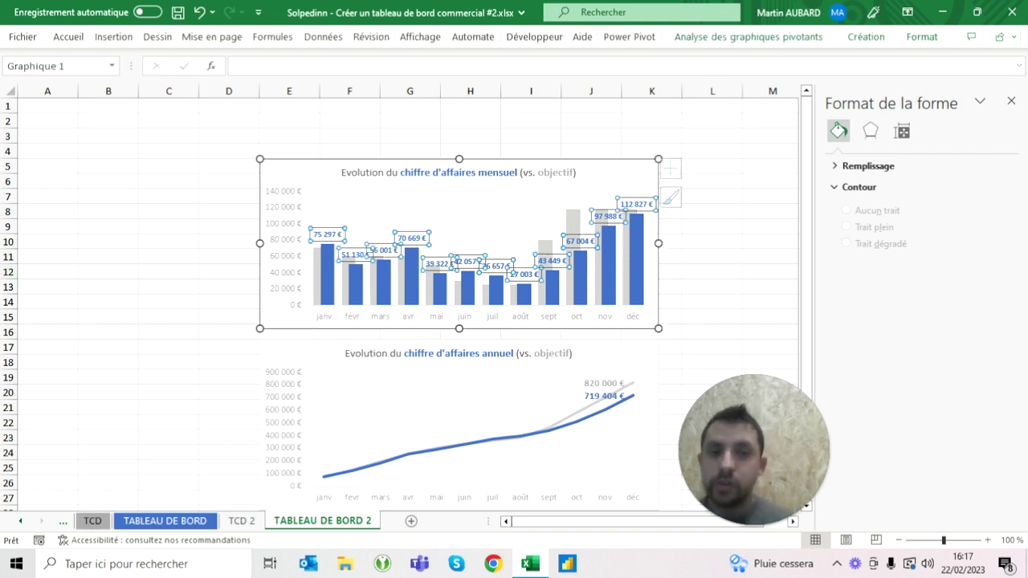
left_click(68, 37)
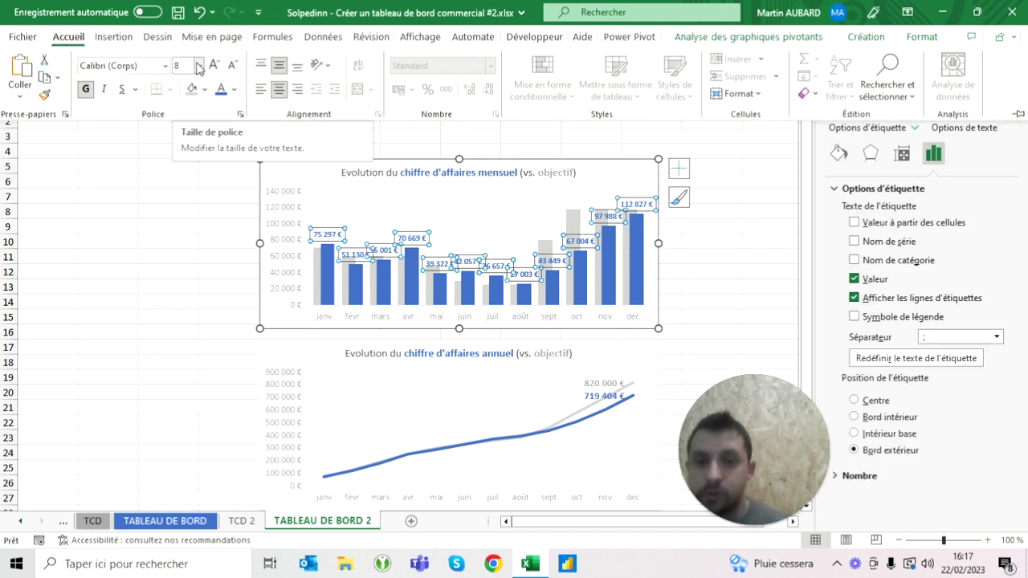
left_click(214, 65)
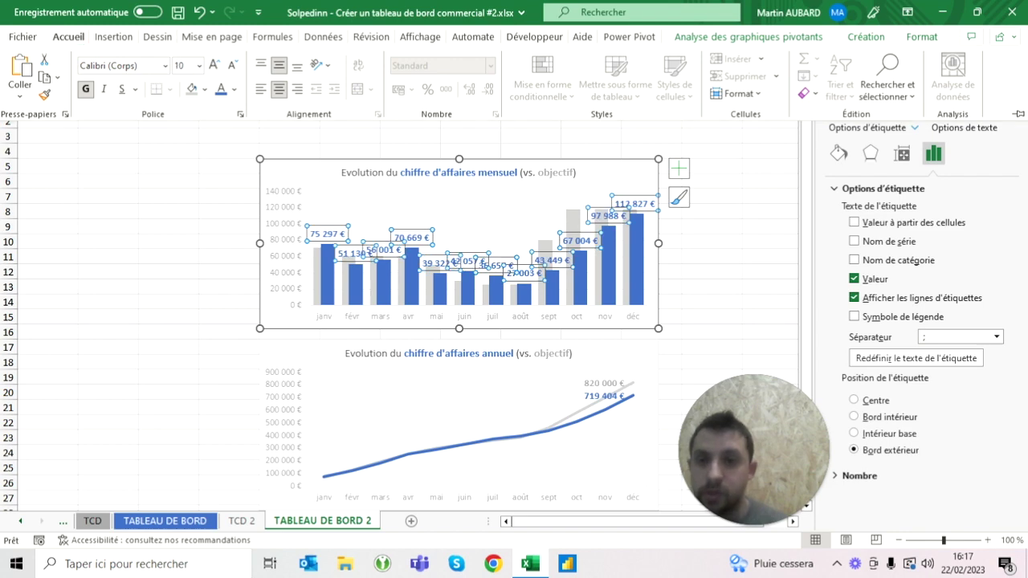
left_click(604, 383)
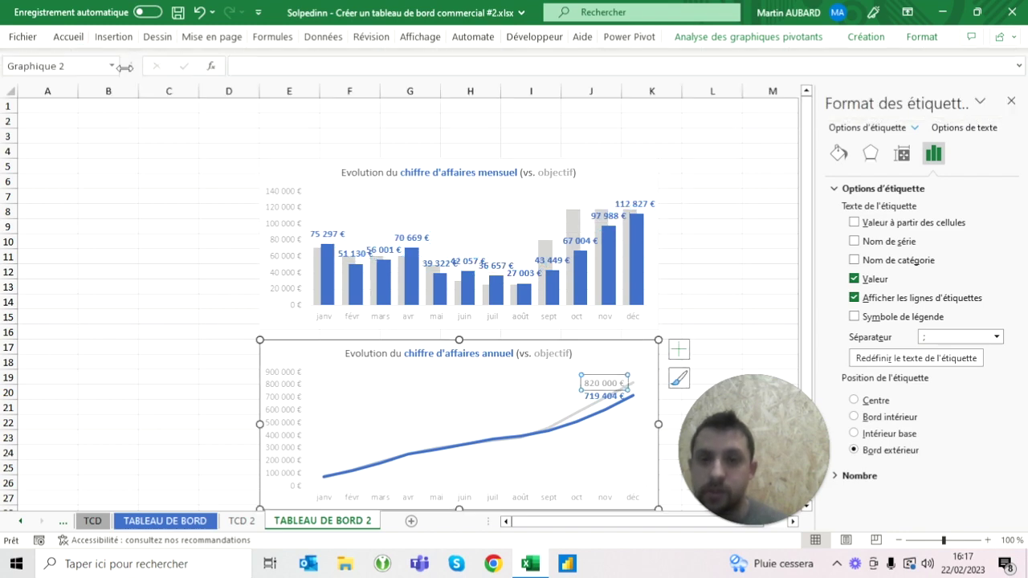
left_click(85, 37)
left_click(324, 229)
left_click(324, 229)
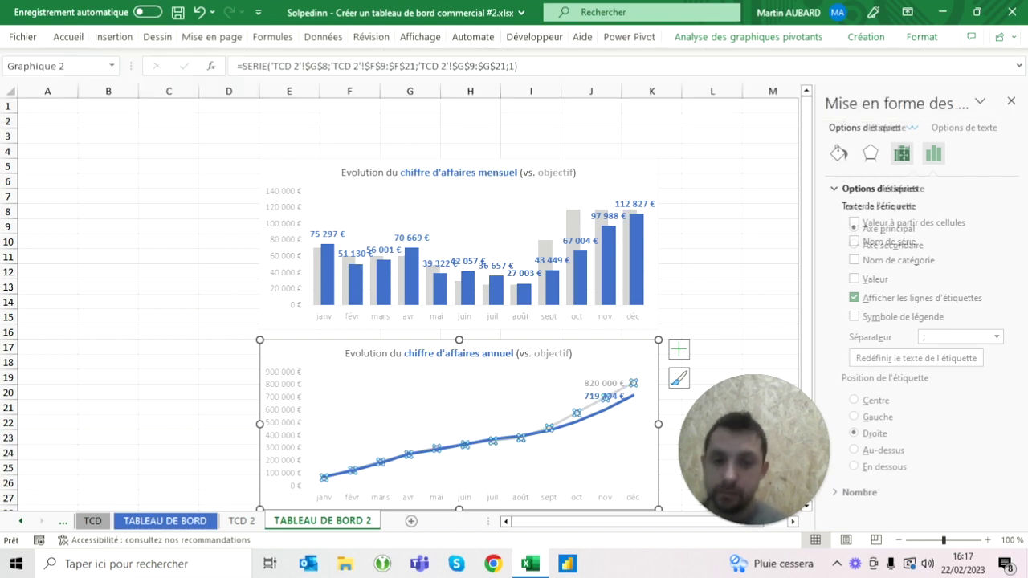
left_click(168, 241)
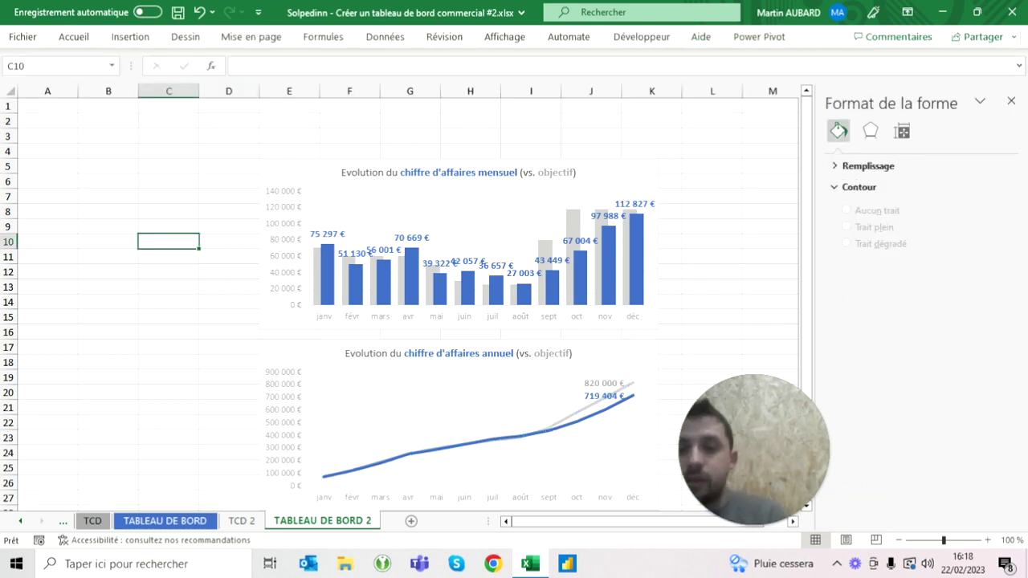
- Close the Format pane, review the TABLEAU DE BORD dashboard and its month slicer, then go to TCD 2
left_click(164, 520)
left_click(23, 417)
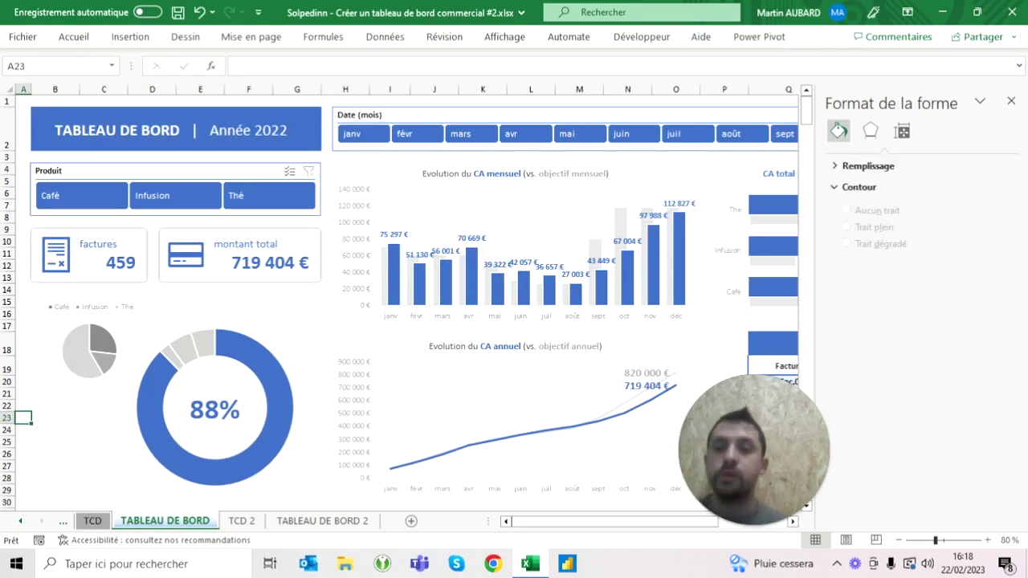
left_click(1012, 101)
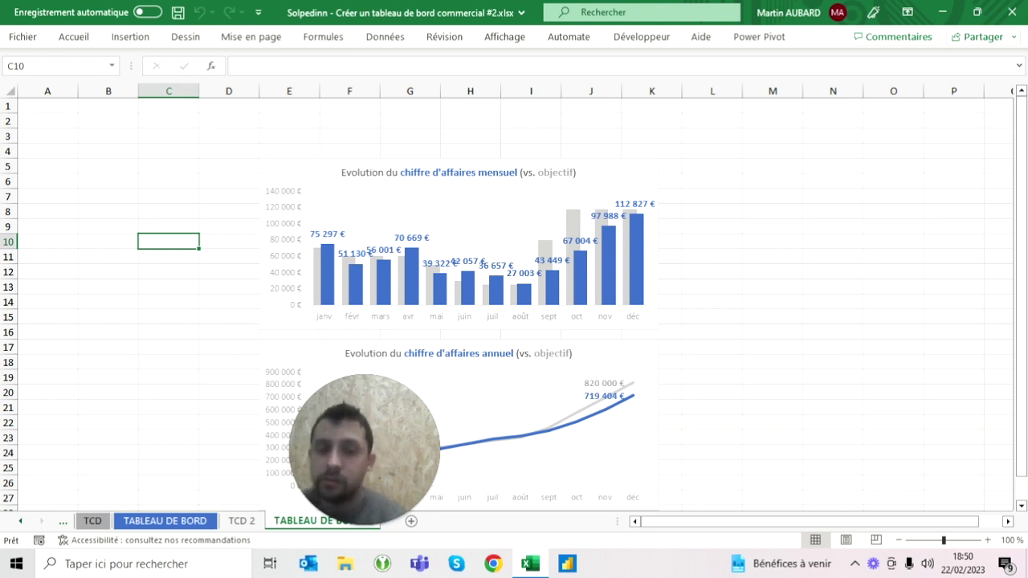
left_click(165, 521)
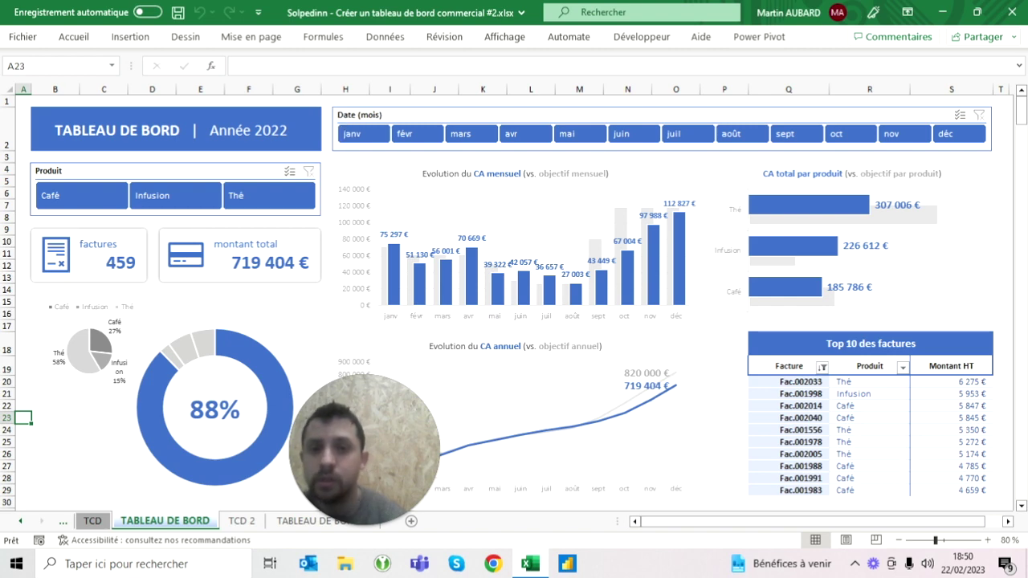
left_click(357, 115)
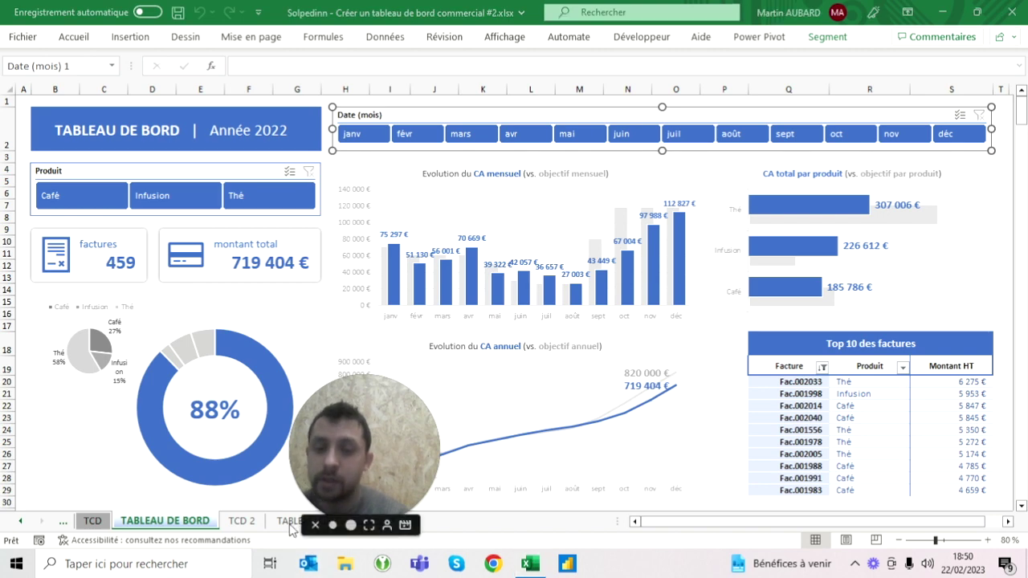
left_click(241, 521)
mouse_move(168, 286)
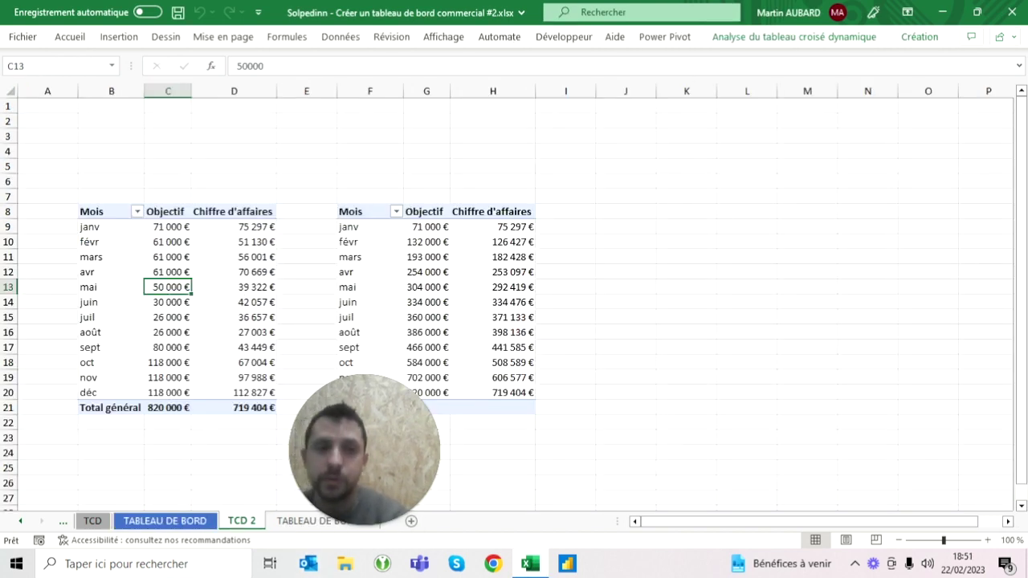
- Insert Date (mois) and Produit slicers from the pivot table
left_click(778, 38)
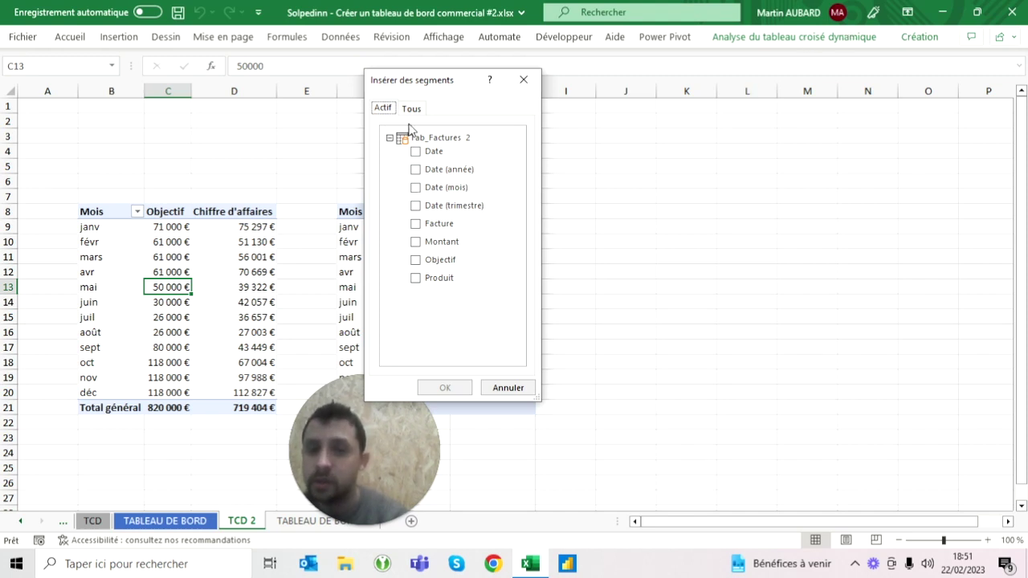
left_click(458, 190)
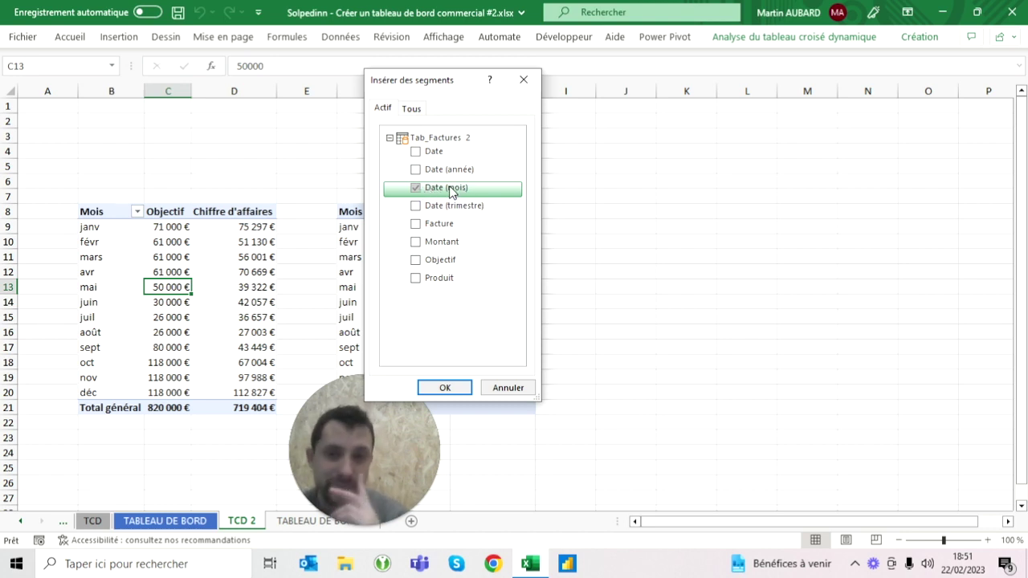
left_click(418, 280)
left_click(443, 388)
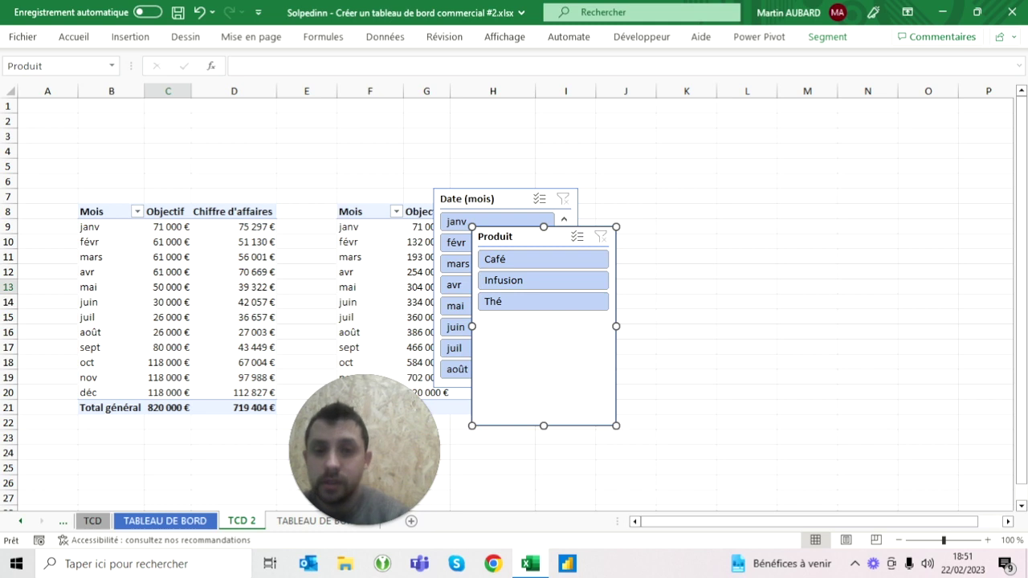
- Move both slicers from the pivot sheet onto the dashboard sheet being built
left_click(482, 199)
left_click(515, 237, "ctrl")
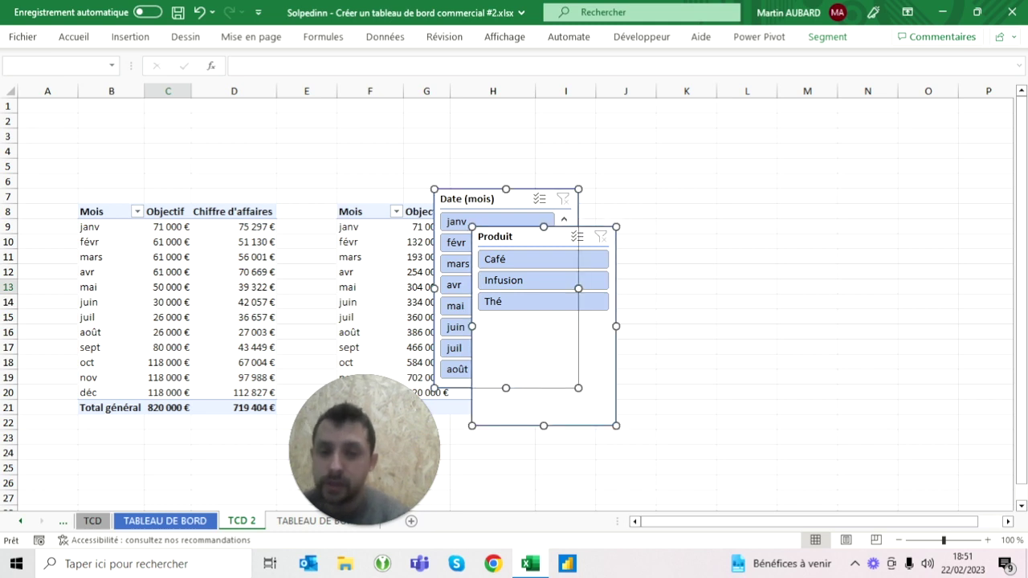
key("Delete")
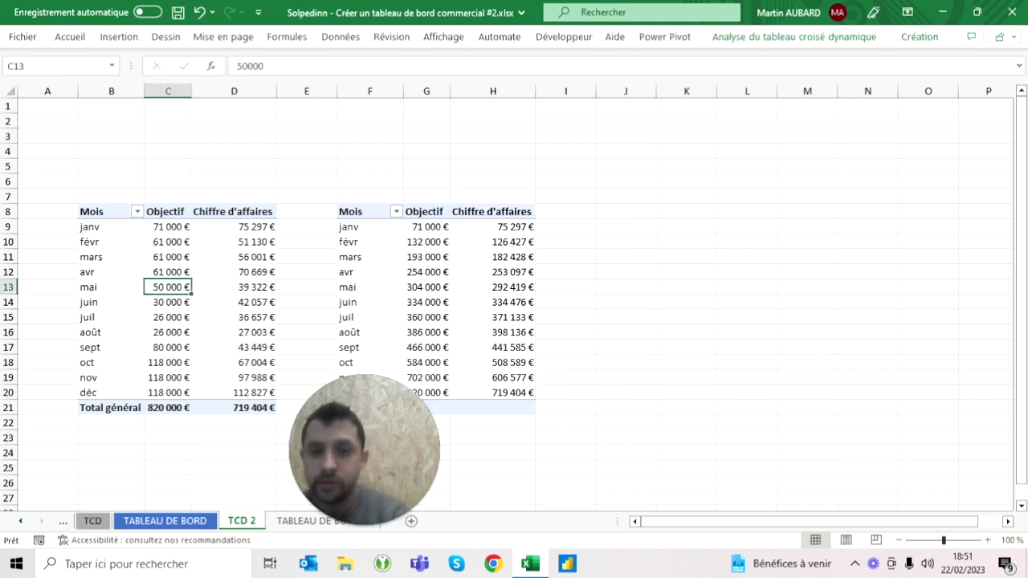
left_click(279, 523)
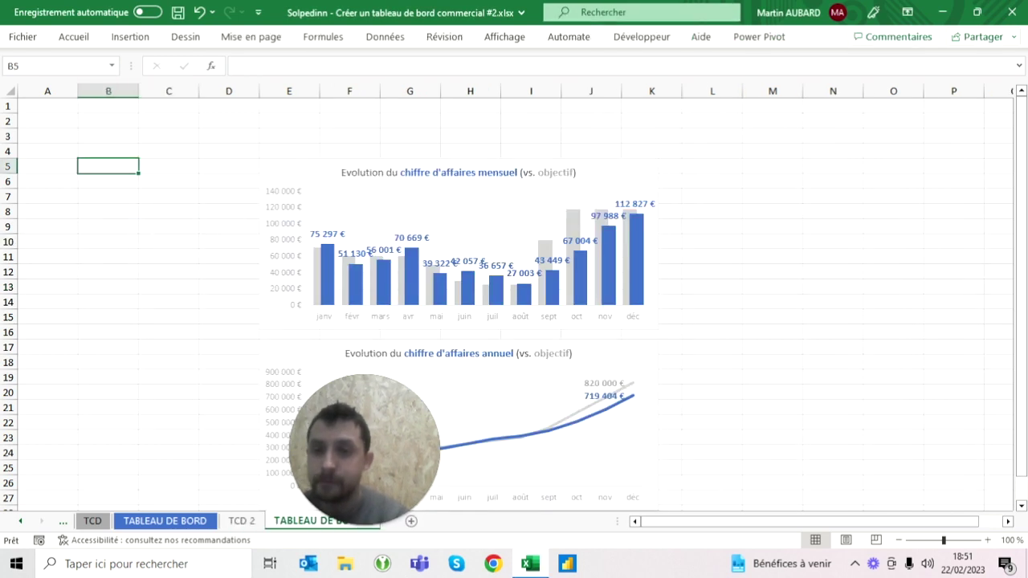
key("ctrl+v")
key("Escape")
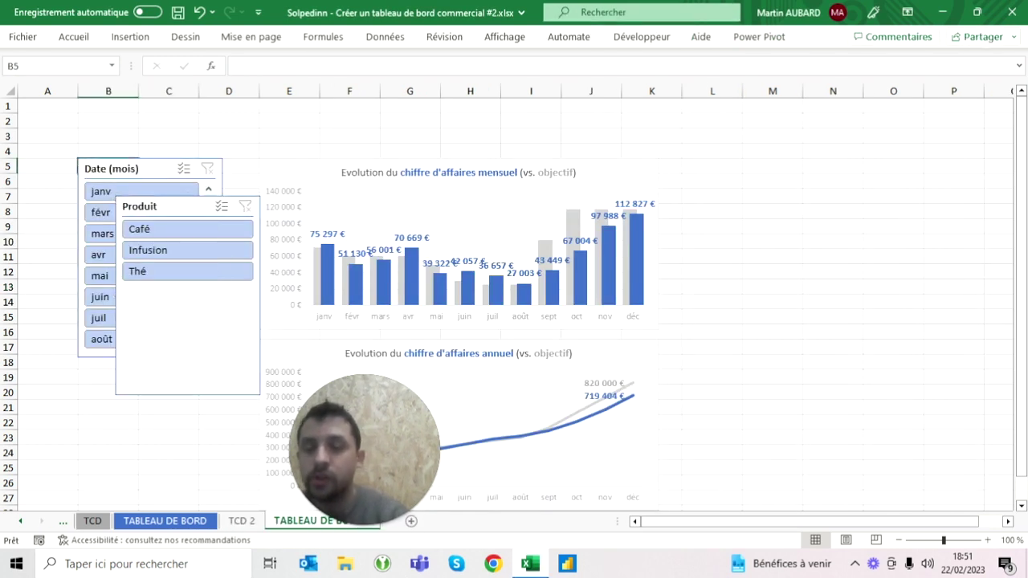
- Paste a screenshot of the finished dashboard as a small reference thumbnail at the upper right
left_click(178, 522)
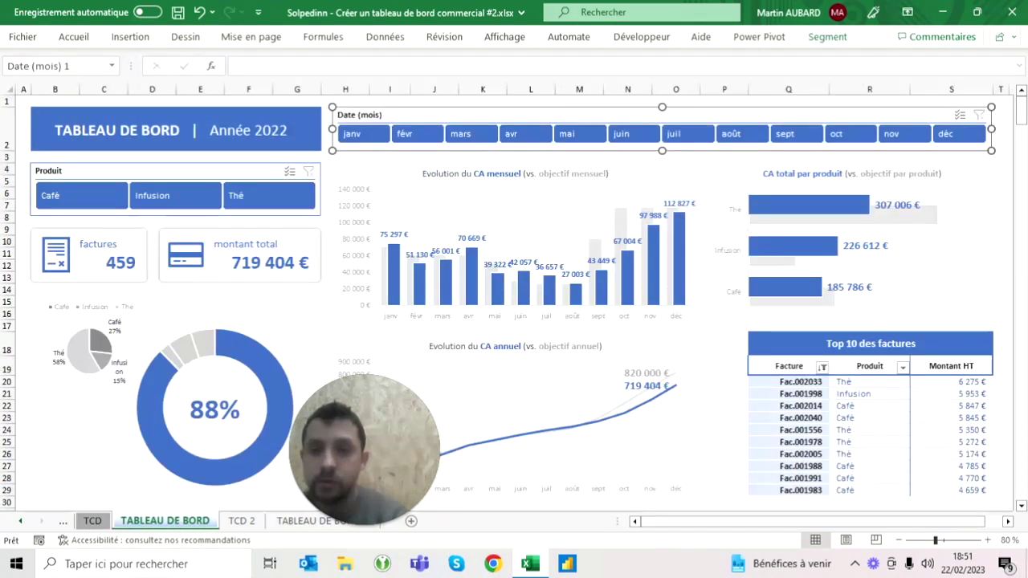
left_click(24, 100)
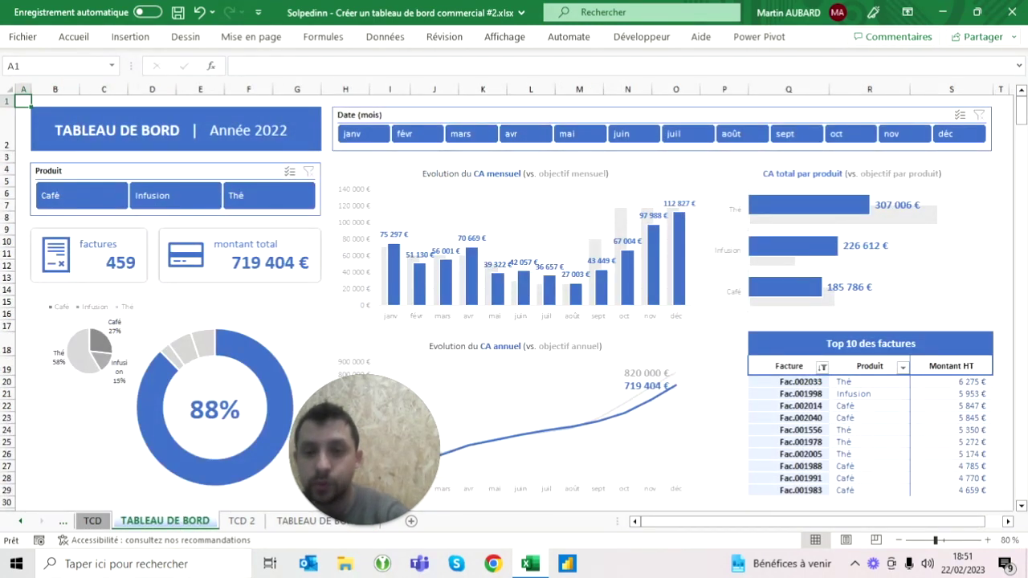
left_click(353, 520)
key("ctrl+v")
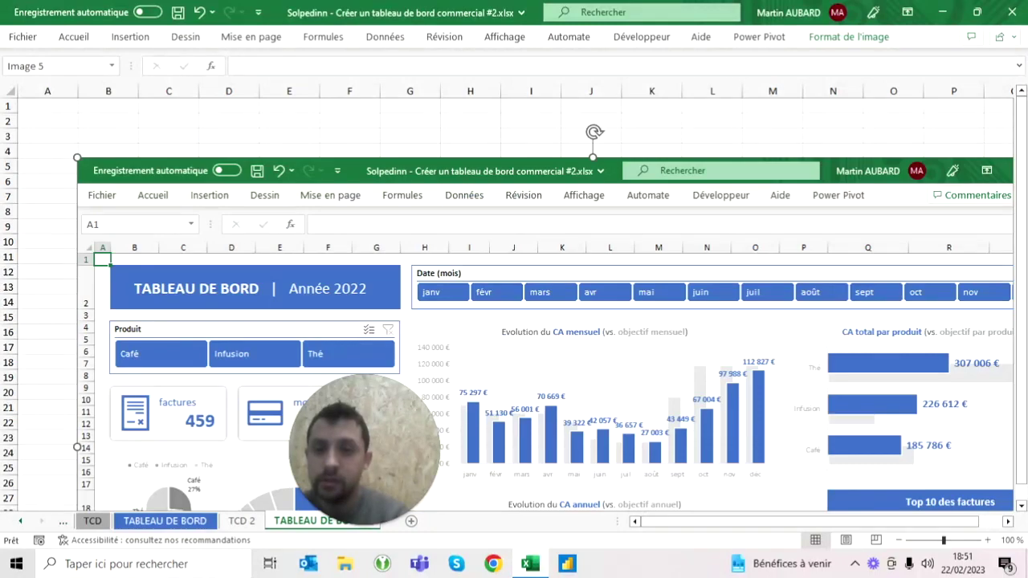
left_click_drag(78, 154, 669, 491)
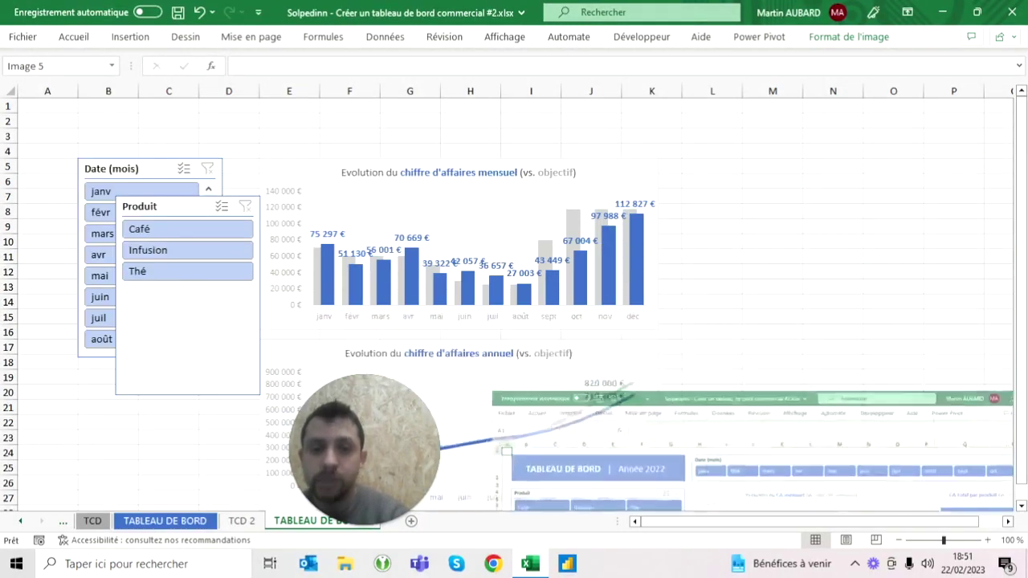
left_click_drag(804, 502, 673, 134)
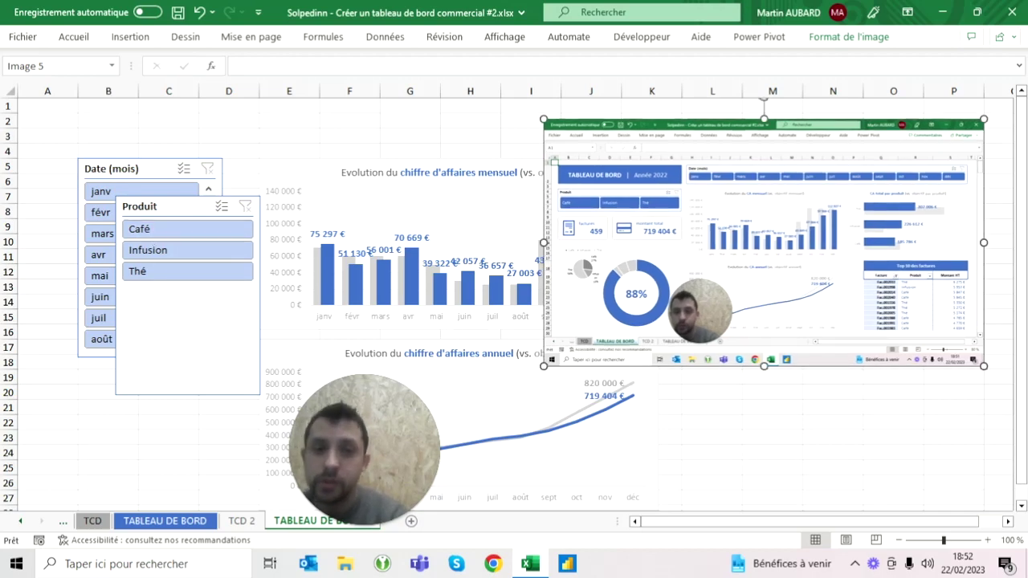
- Position the month slicer above the monthly revenue chart, removing an accidental duplicate
left_click_drag(129, 168, 342, 133)
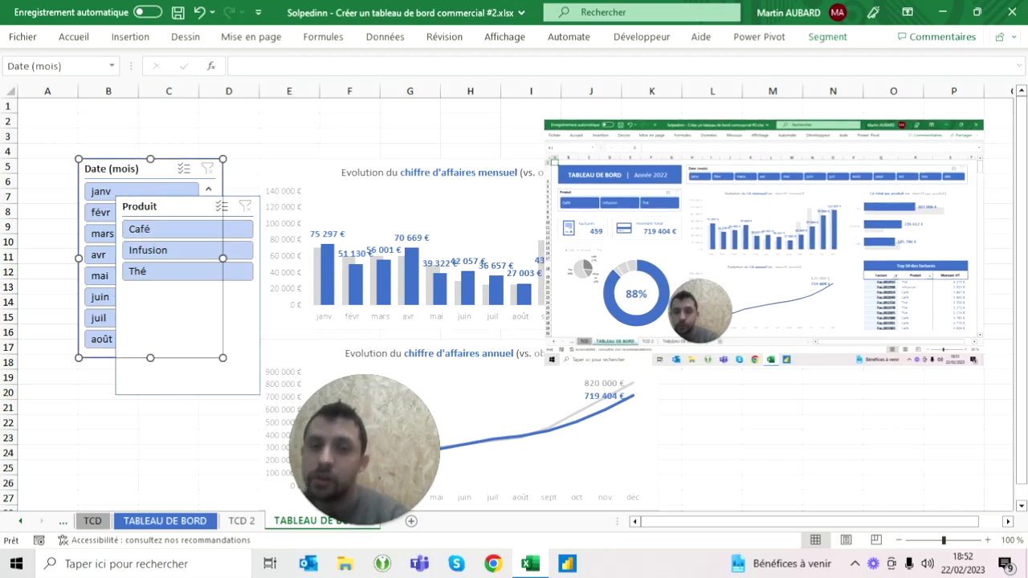
left_click_drag(341, 133, 311, 115)
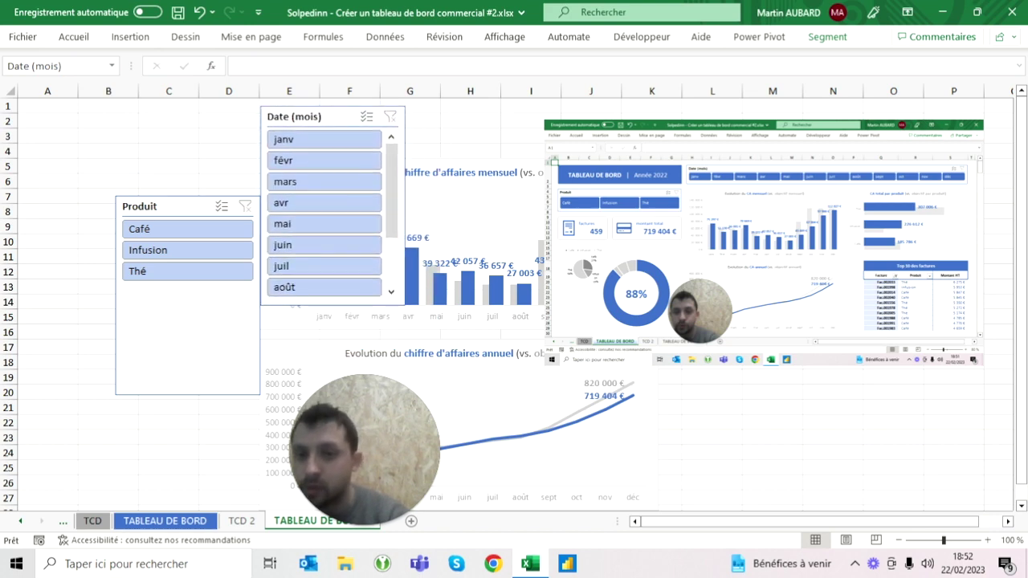
left_click_drag(378, 135, 392, 139)
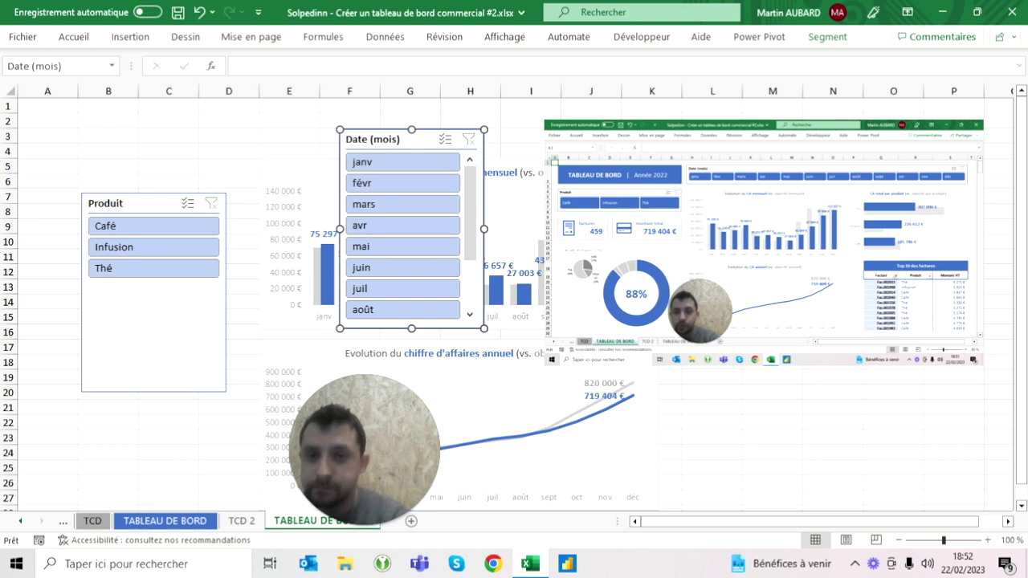
left_click(410, 121)
key("ctrl+v")
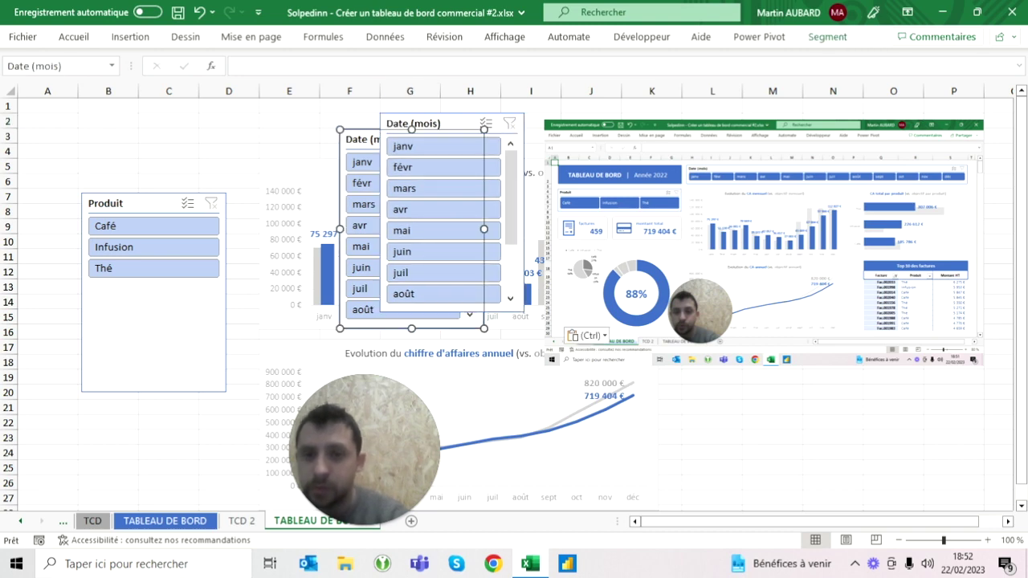
key("Delete")
- Left-align the month slicer with the monthly chart using Aligner à gauche
left_click(426, 123)
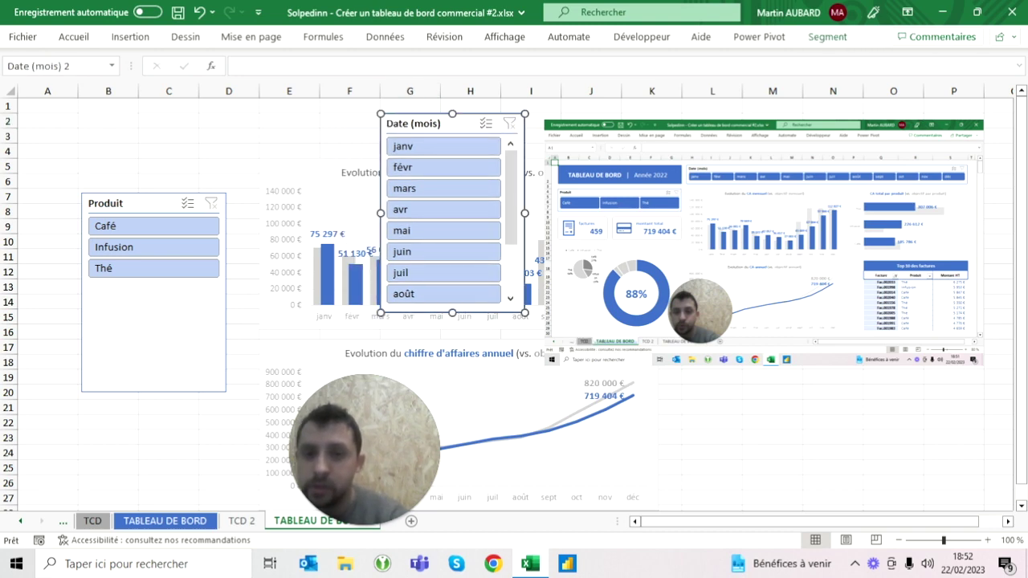
left_click(354, 173, "ctrl")
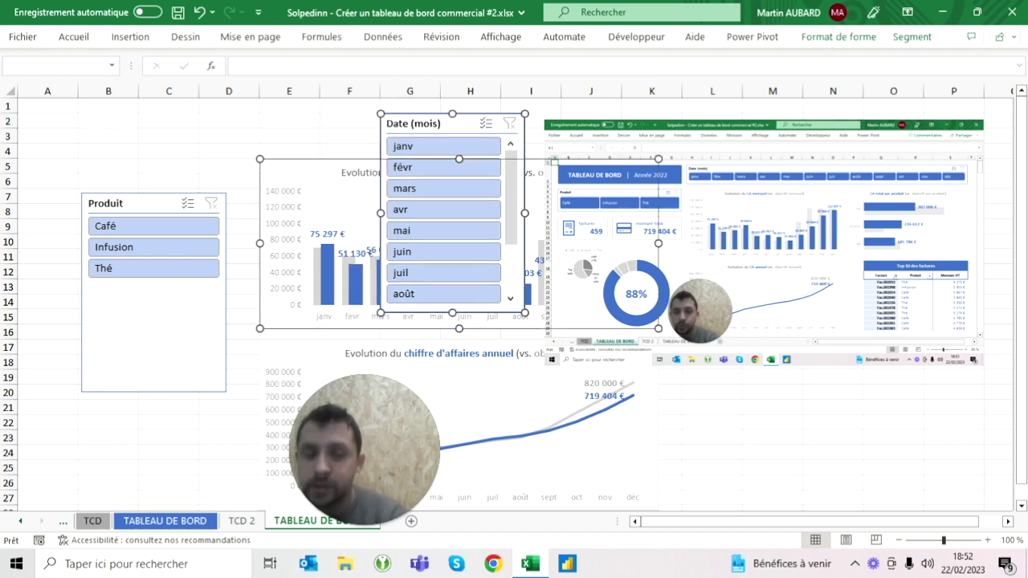
left_click(916, 37)
left_click(645, 79)
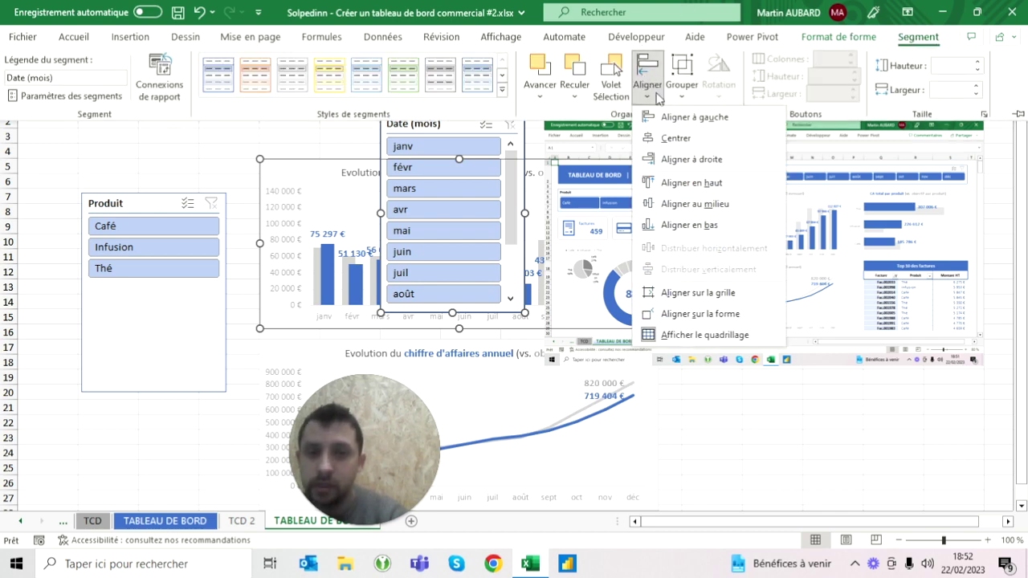
left_click(670, 119)
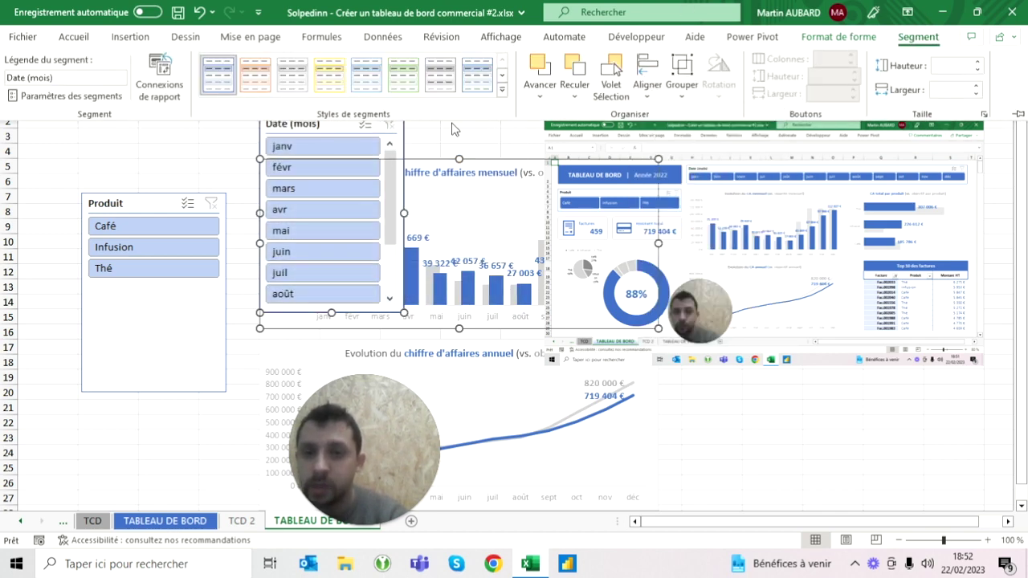
left_click(362, 125)
key("Escape")
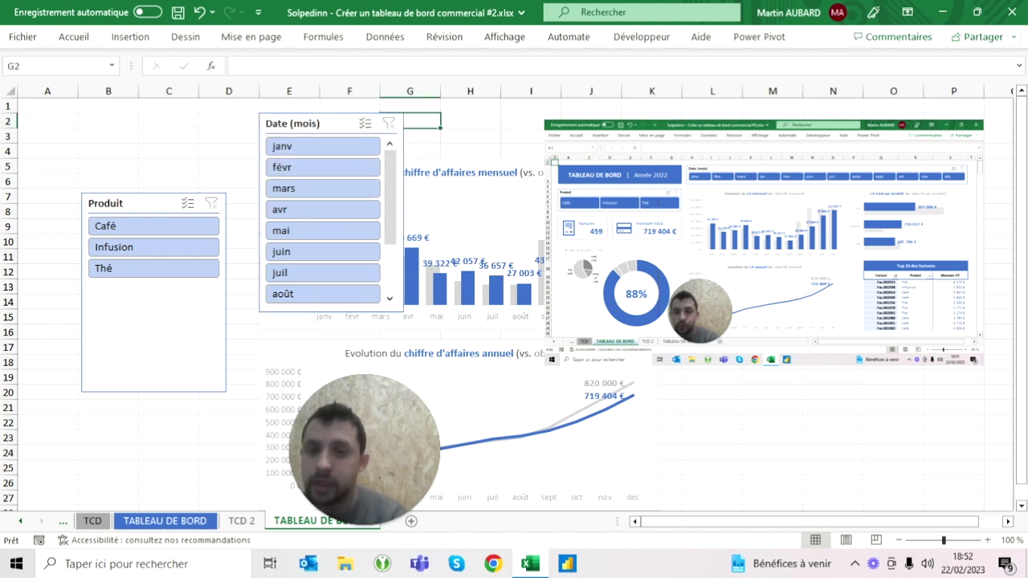
left_click(399, 203)
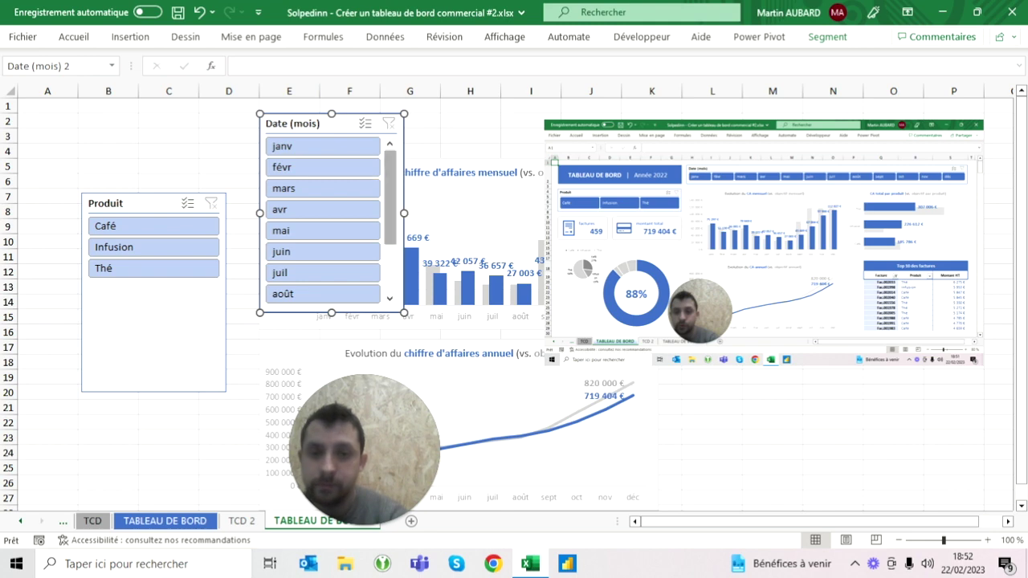
- Shift the reference screenshot aside and stretch the month slicer wide and flat across the charts
left_click_drag(659, 137, 629, 206)
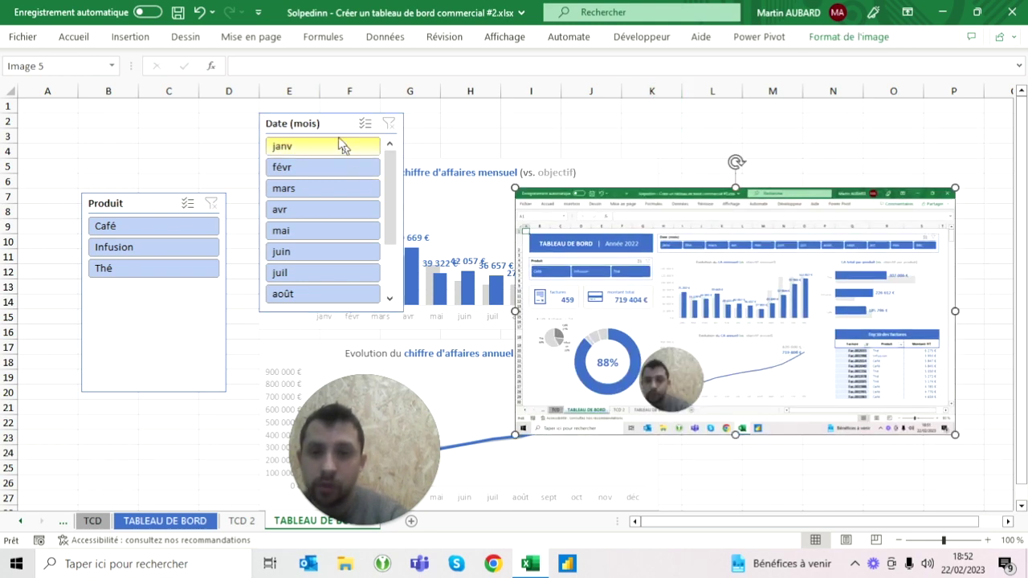
left_click(399, 208)
left_click_drag(404, 213, 995, 213)
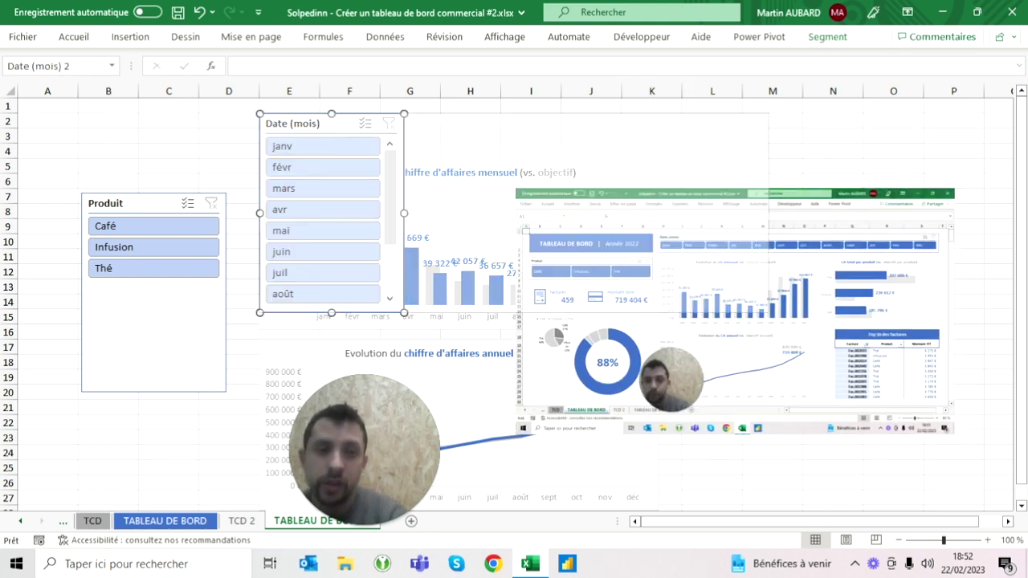
left_click_drag(995, 213, 995, 212)
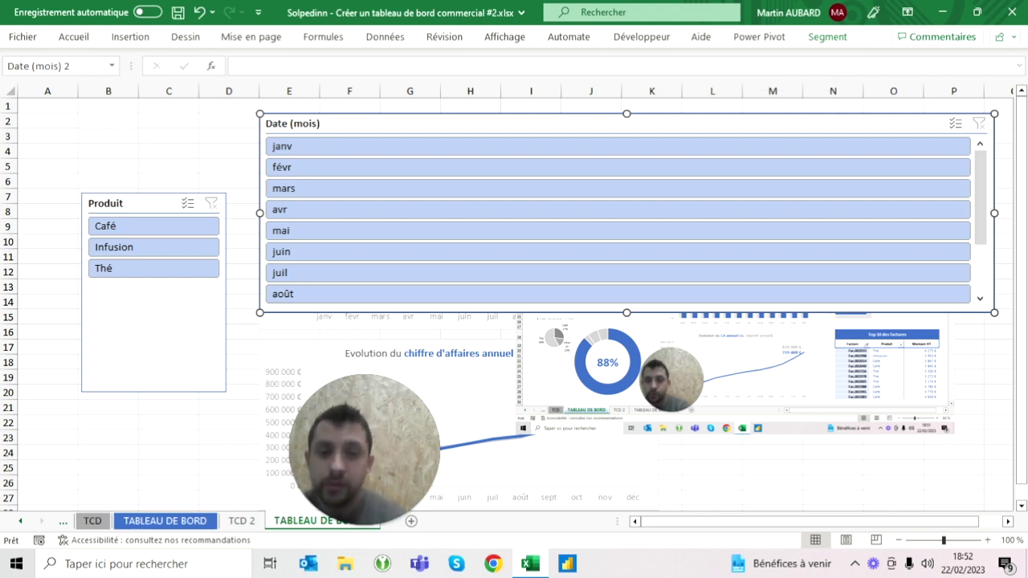
left_click_drag(618, 294, 619, 188)
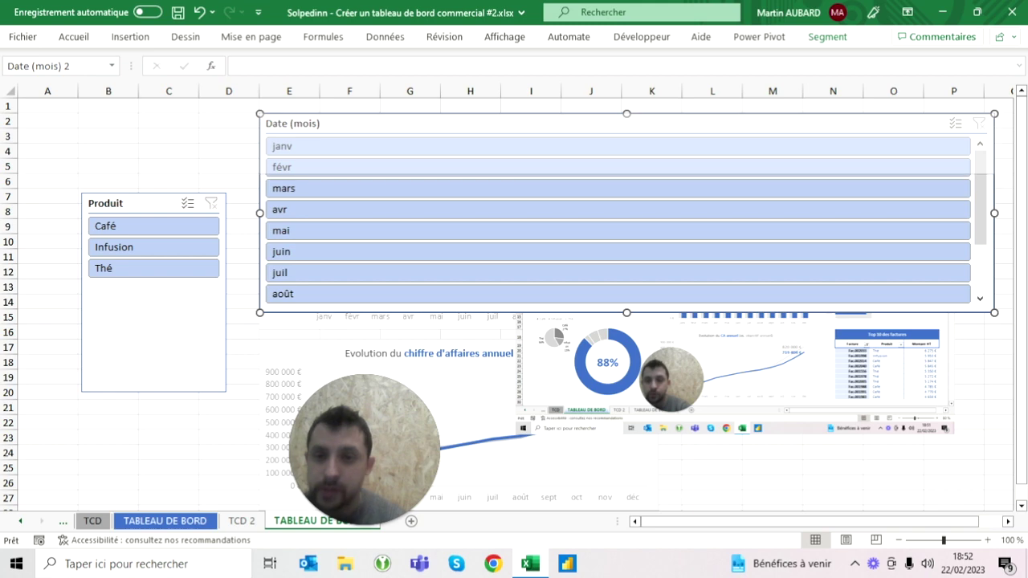
left_click_drag(626, 313, 627, 167)
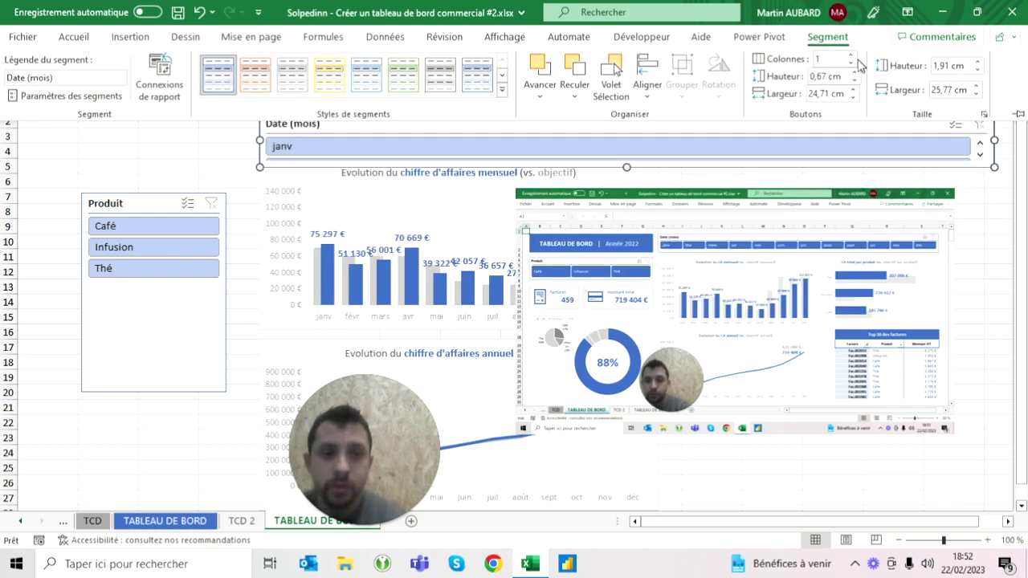
- Lay the month buttons out in 12 columns so all months fit one row, with 0.8 cm buttons
left_click(850, 56)
left_click(851, 56)
left_click(850, 55)
left_click(851, 56)
left_click(852, 56)
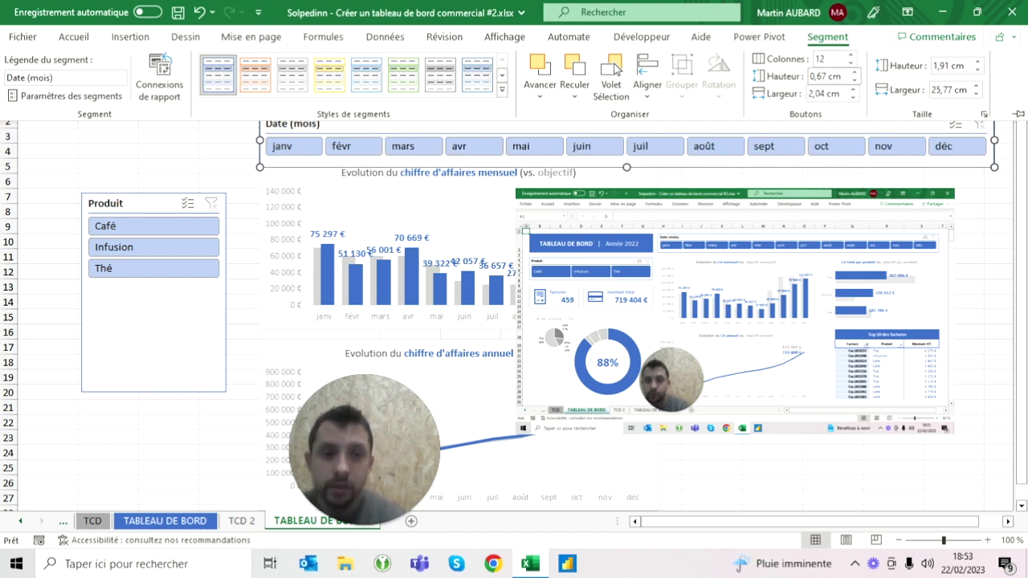
left_click(853, 72)
key("Escape")
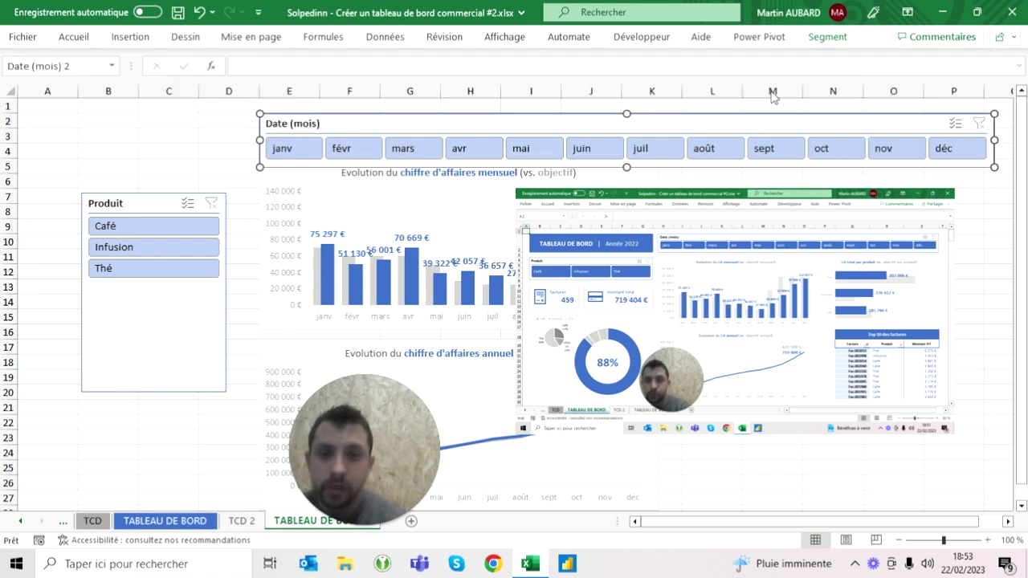
left_click(169, 166)
- Adjust the month slicer's Hauteur spinner to 1,9 cm
left_click(531, 120)
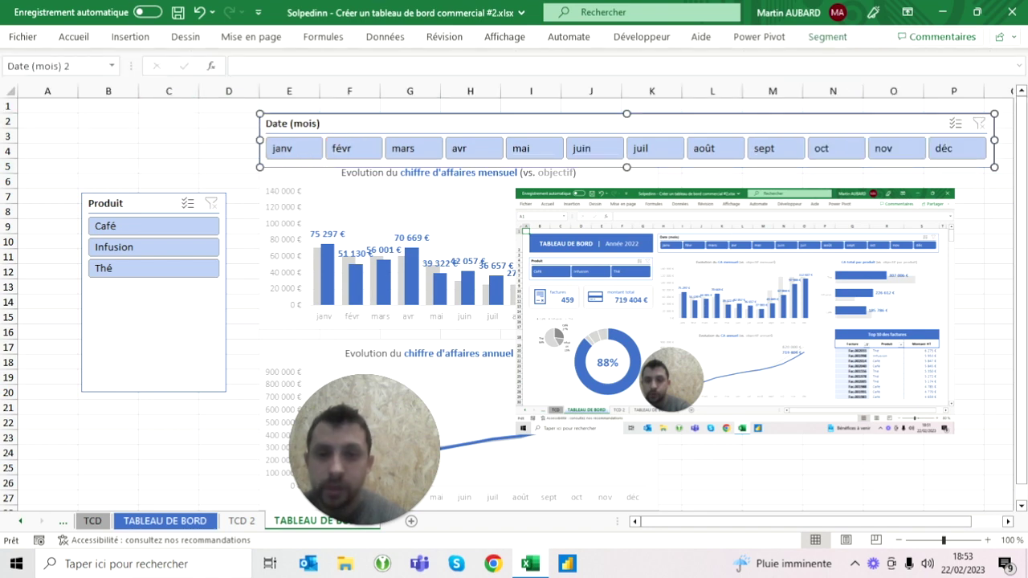
left_click(848, 38)
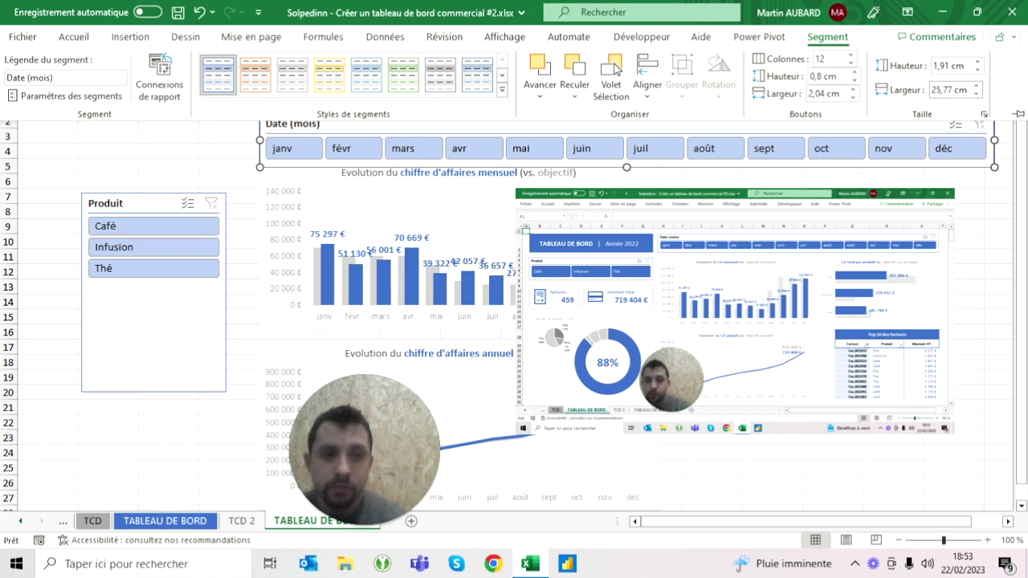
left_click(978, 73)
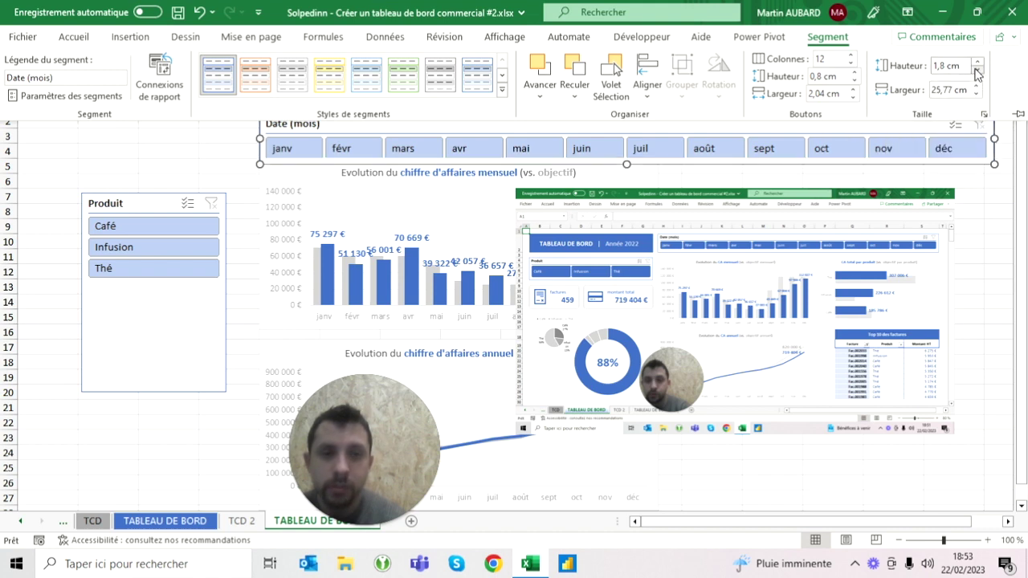
left_click(978, 63)
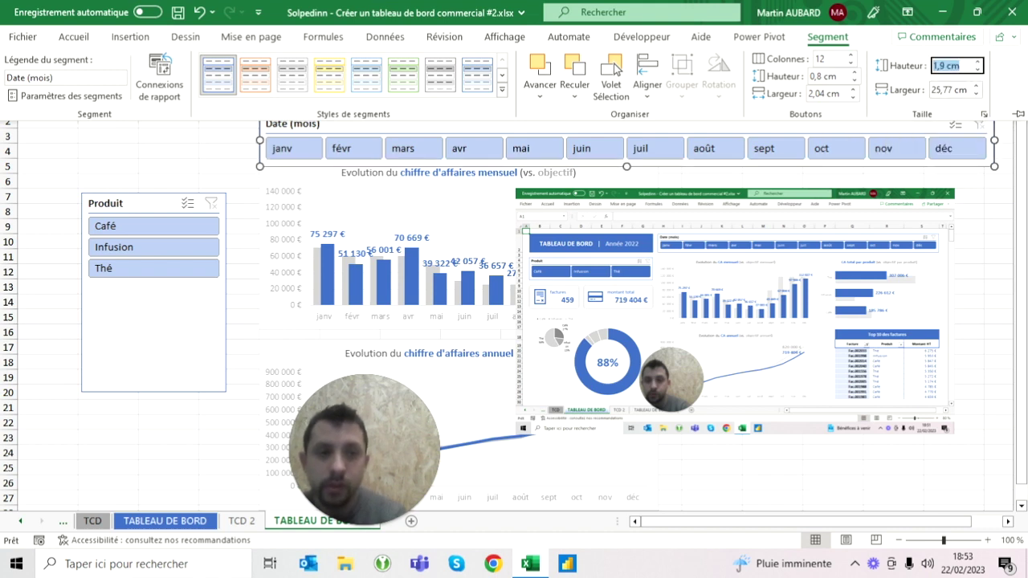
left_click(169, 166)
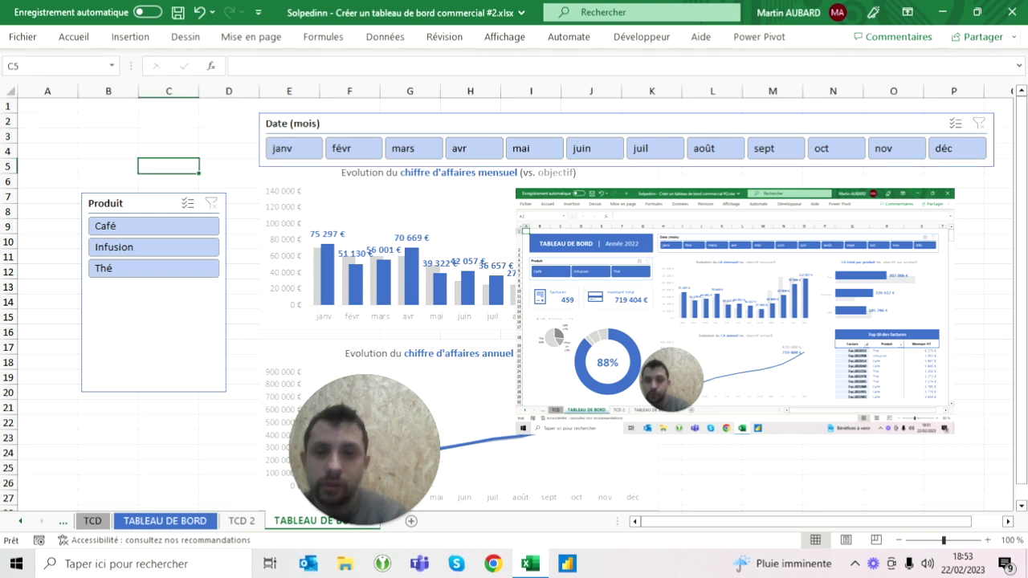
- Compare with TABLEAU DE BORD, then view TABLEAU DE BORD 2 at 80% zoom and select the Date slicer
key("Up")
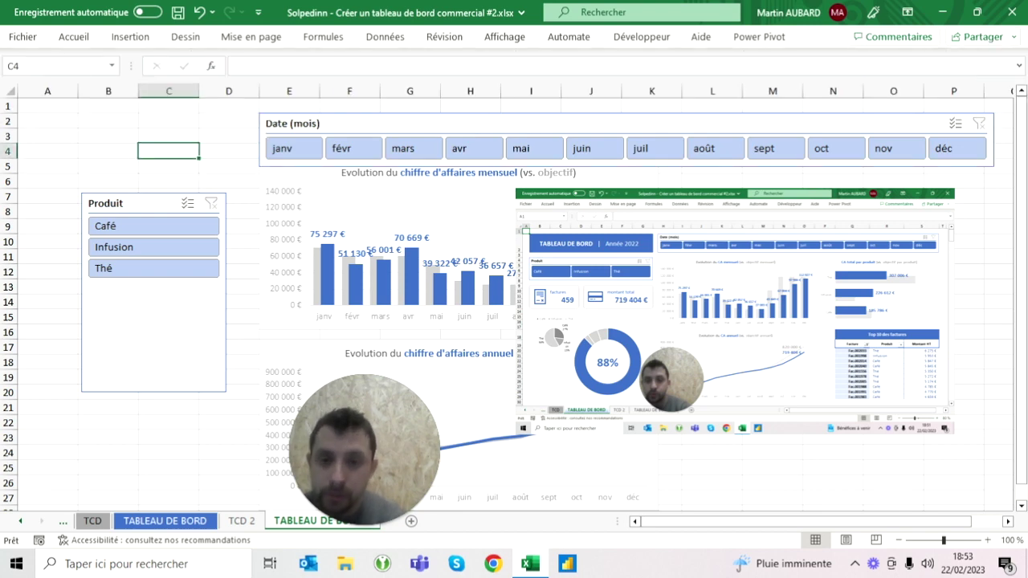
left_click(164, 521)
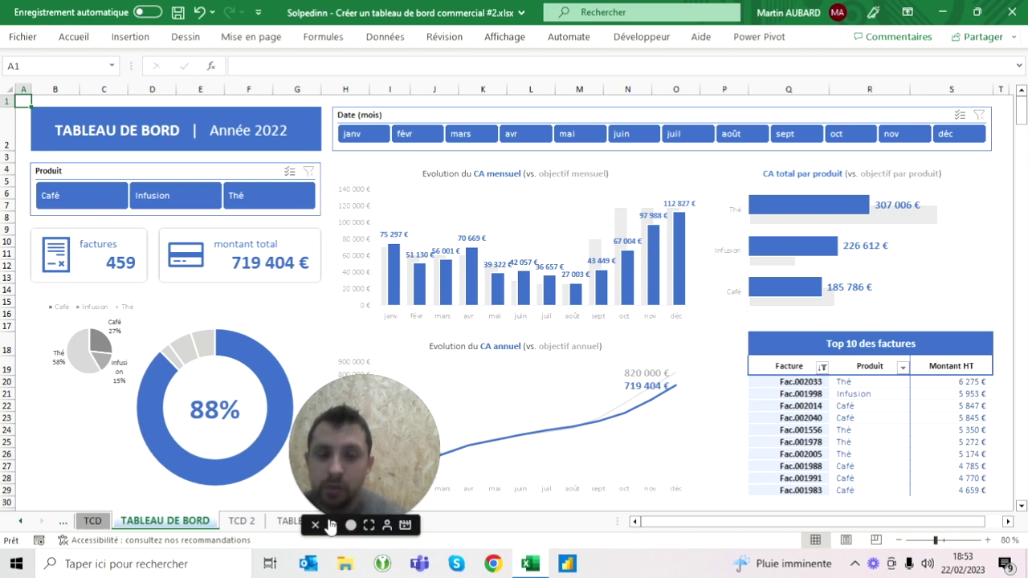
left_click(281, 524)
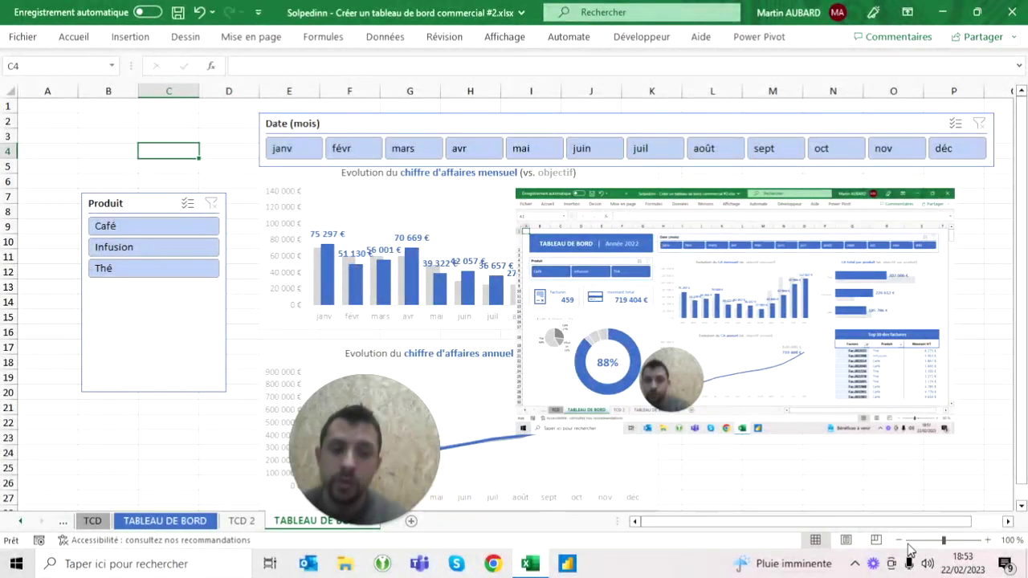
left_click(900, 541)
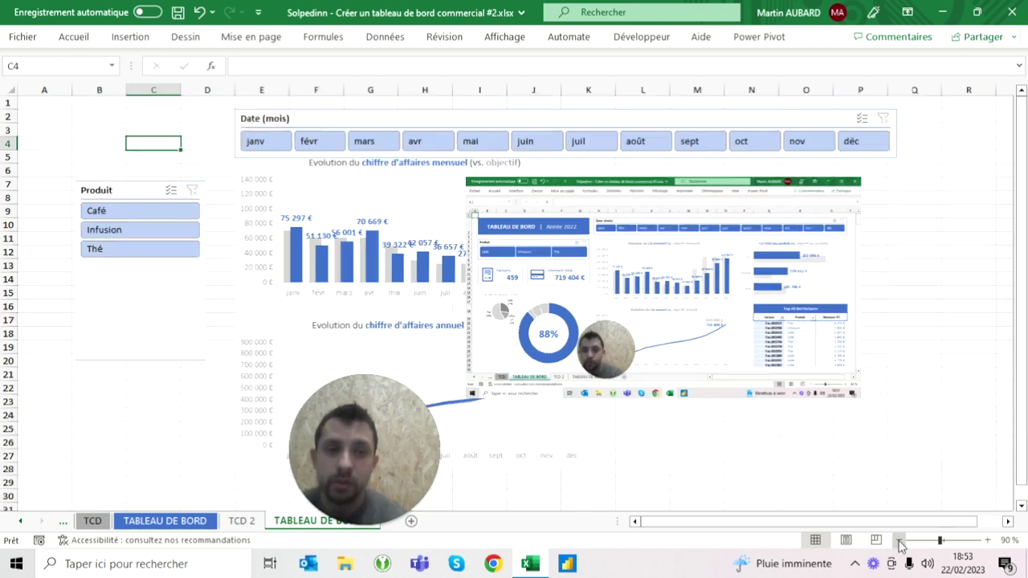
left_click(900, 541)
left_click(321, 115)
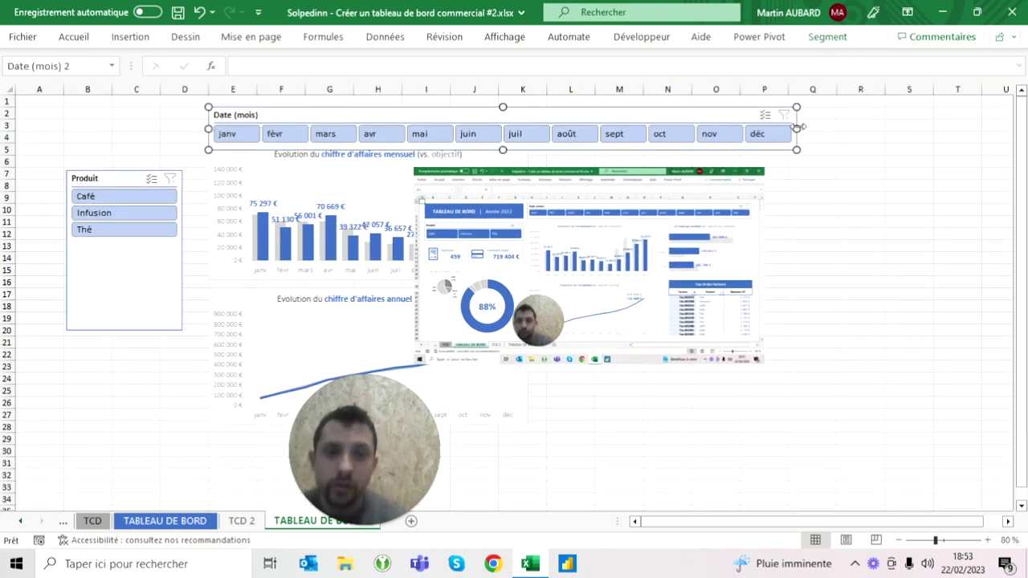
- Widen the Date (mois) slicer, insert a blank column D, and stretch the slicer to the dashboard's right edge
left_click_drag(797, 127, 851, 129)
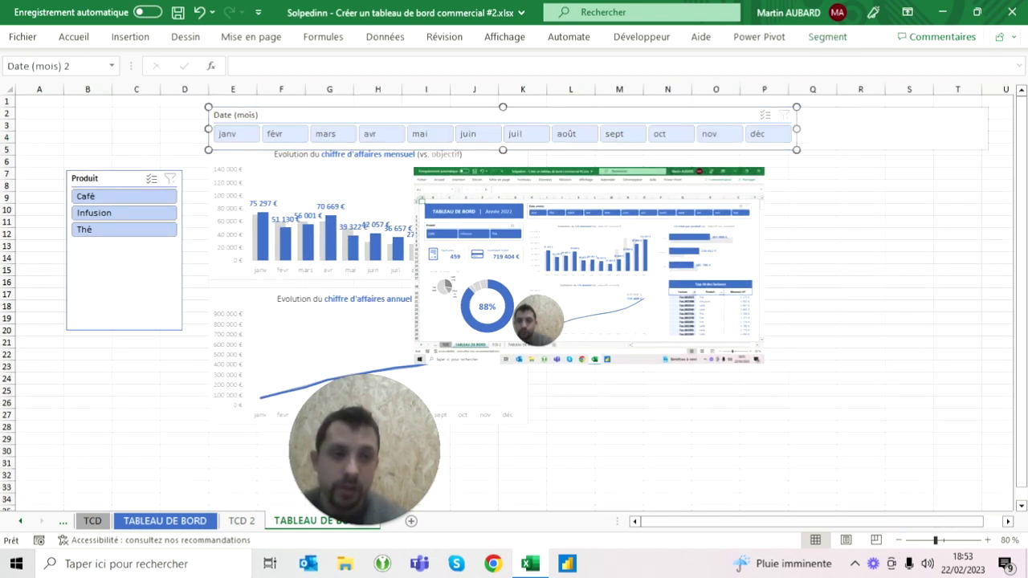
left_click_drag(996, 127, 894, 127)
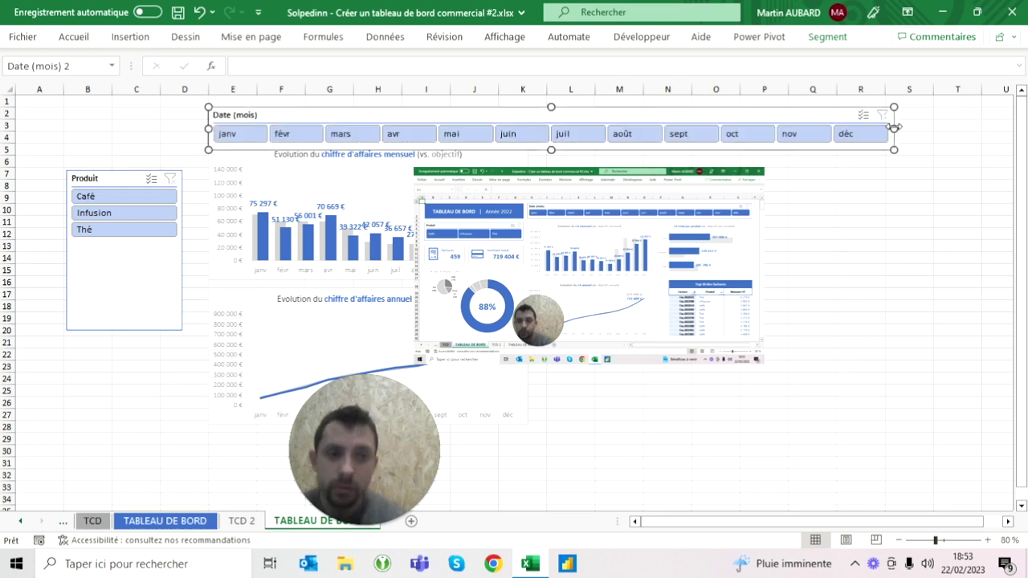
left_click(860, 245)
left_click(202, 88)
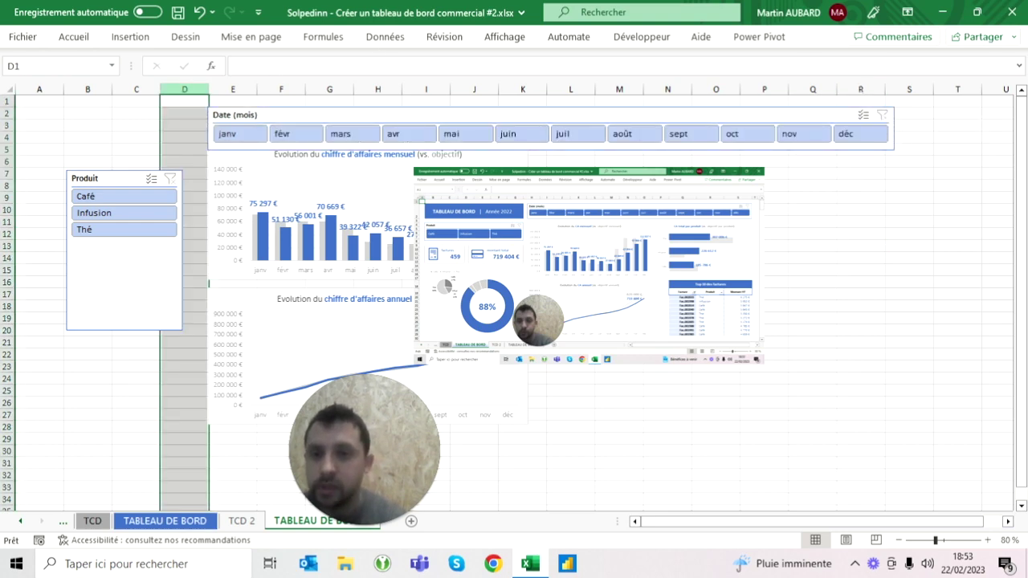
key("ctrl+plus")
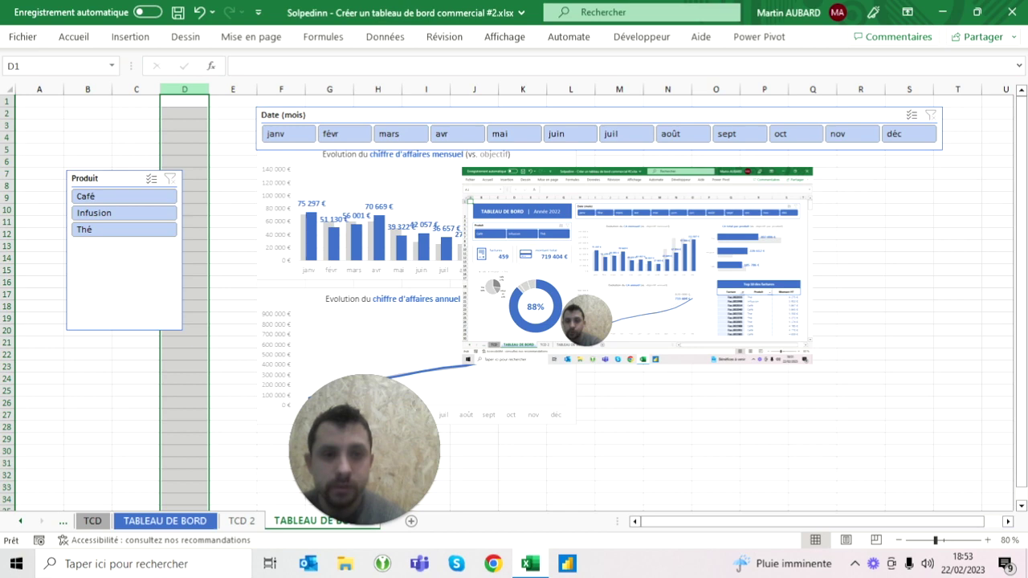
left_click(522, 116)
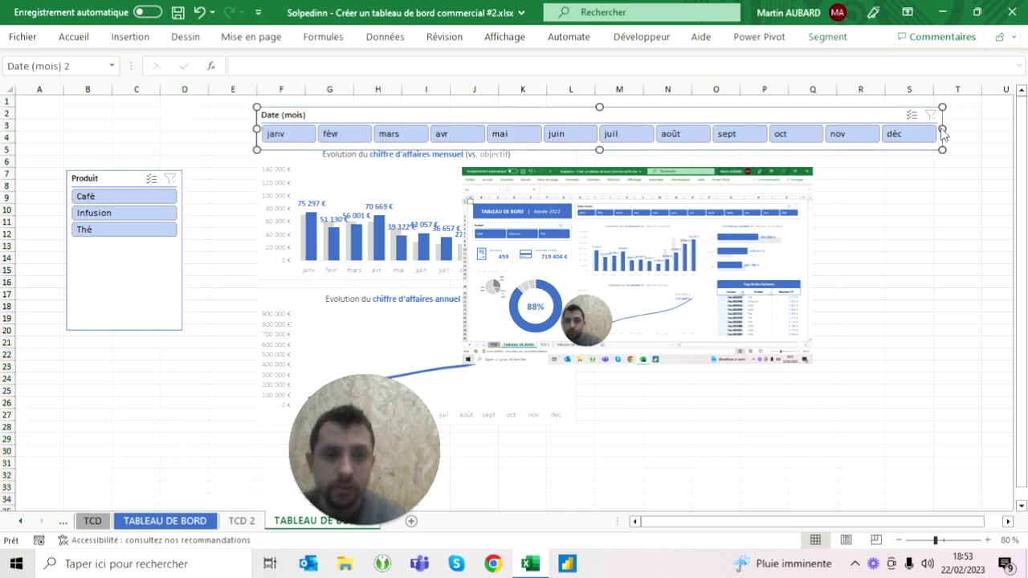
left_click_drag(946, 127, 996, 128)
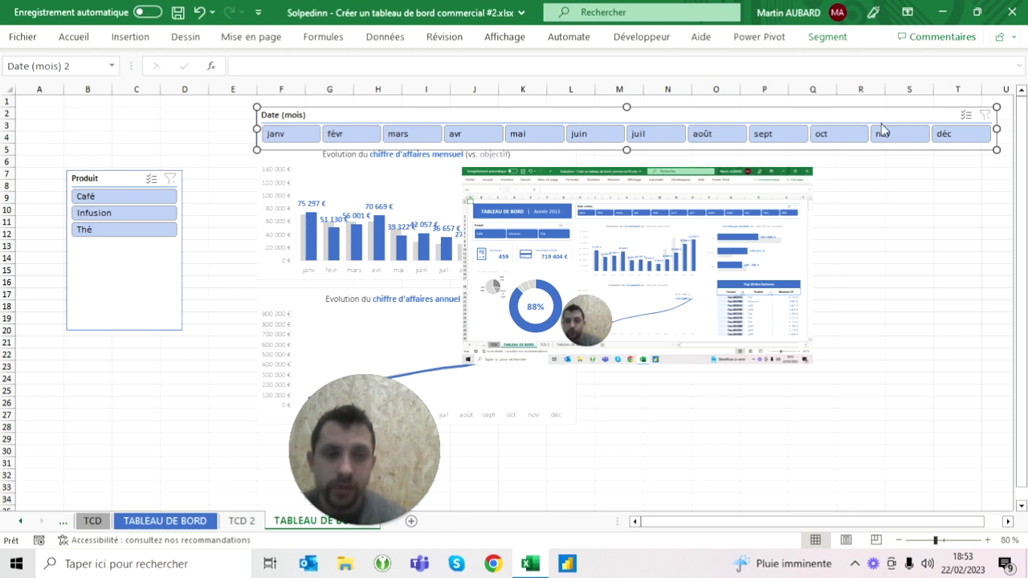
left_click(282, 201)
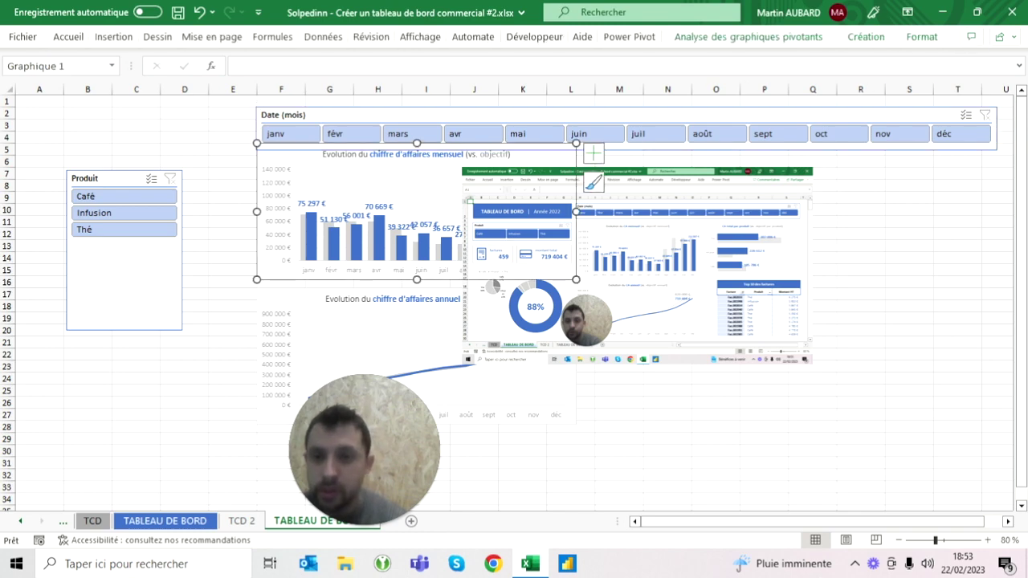
- Nudge the monthly and annual revenue charts down, then lower the annual chart slightly
left_click(362, 345, "ctrl")
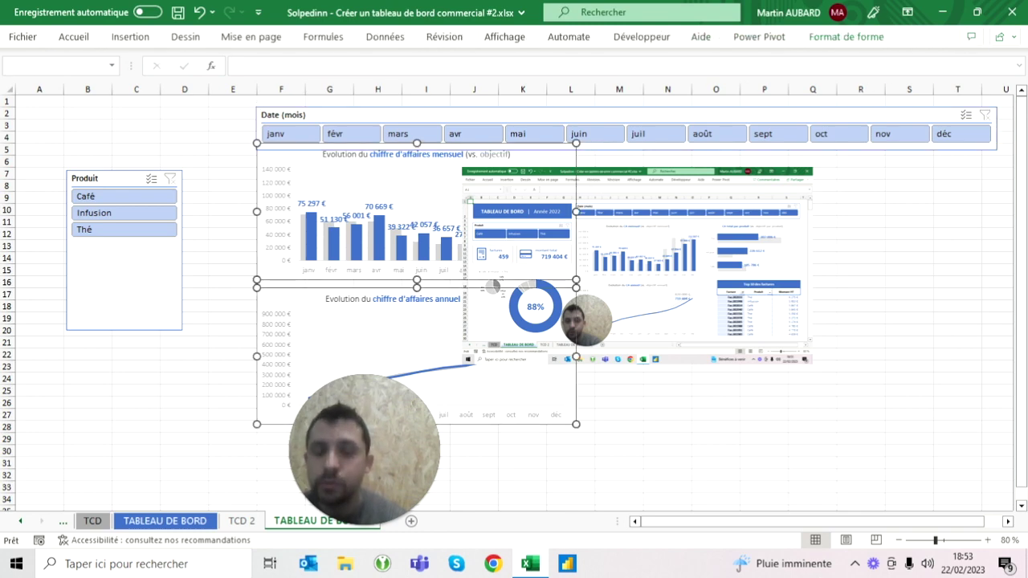
key("Down")
key("Down")
key("Down")
key("Down")
key("Down")
key("Down")
key("Down")
key("Down")
key("Down")
key("Down")
key("Down")
key("Down")
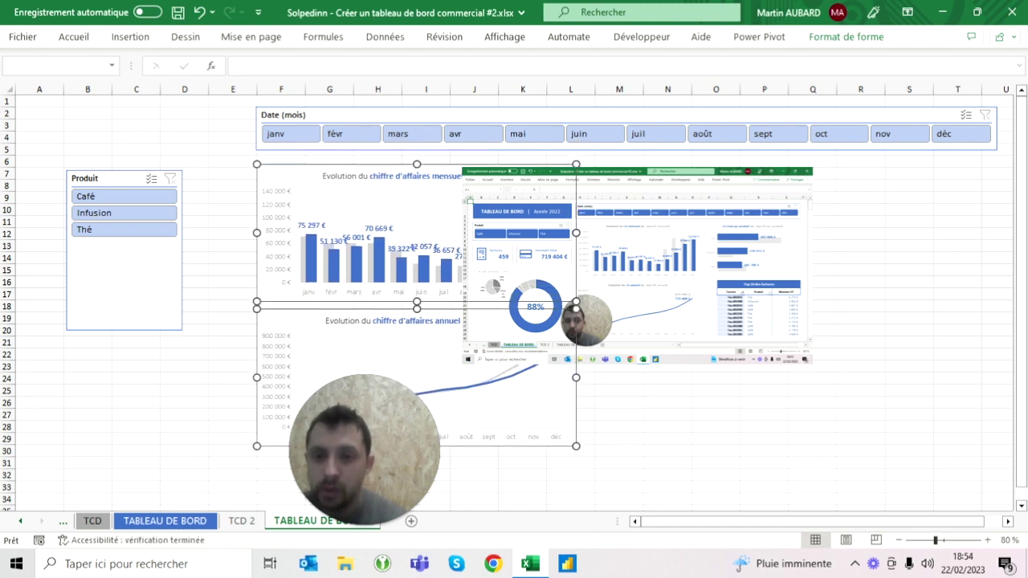
left_click(185, 89)
left_click(498, 402)
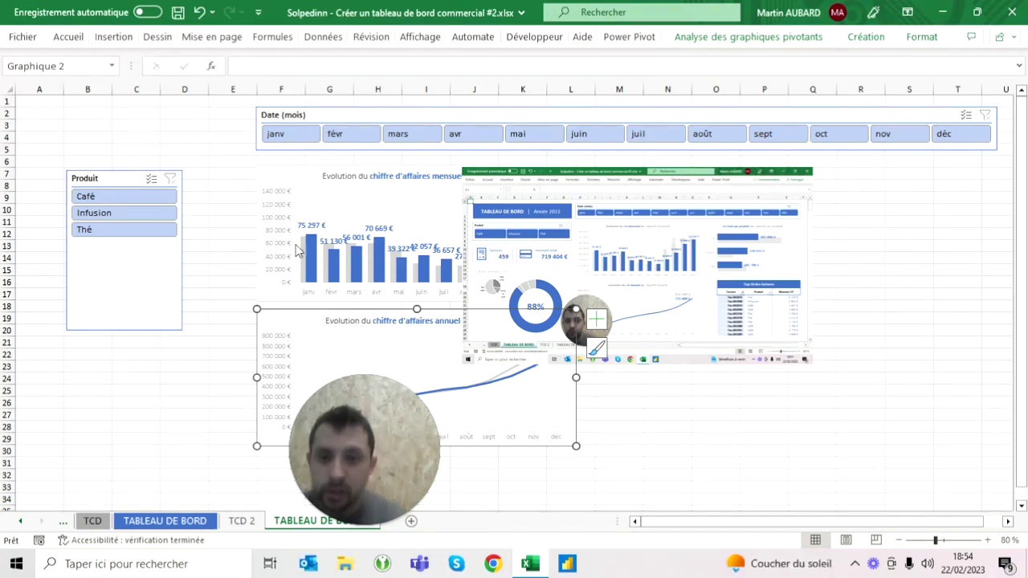
left_click_drag(269, 326, 269, 360)
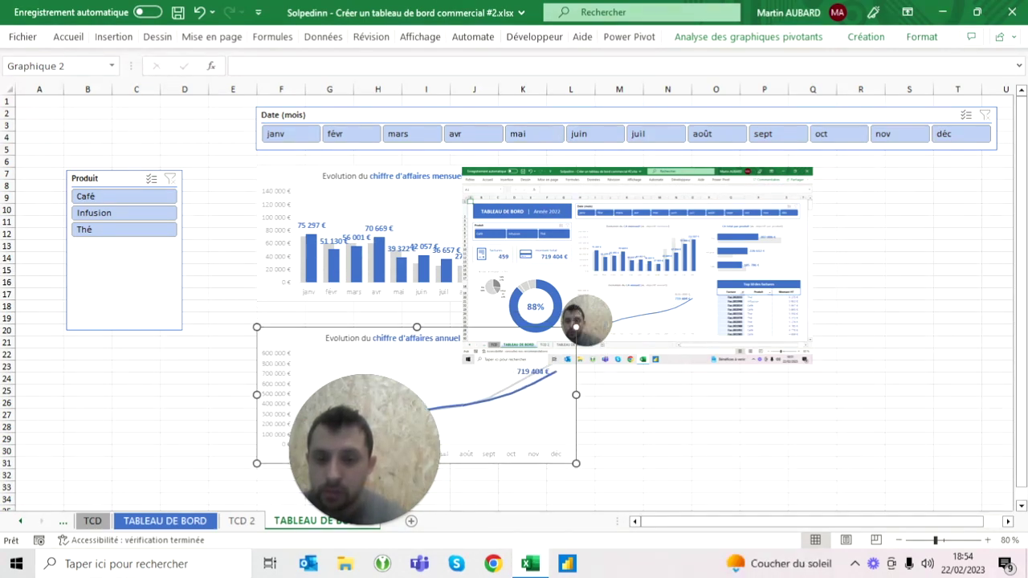
- Adjust the height of both revenue charts together, settling at 7,1 cm
left_click(319, 209, "ctrl")
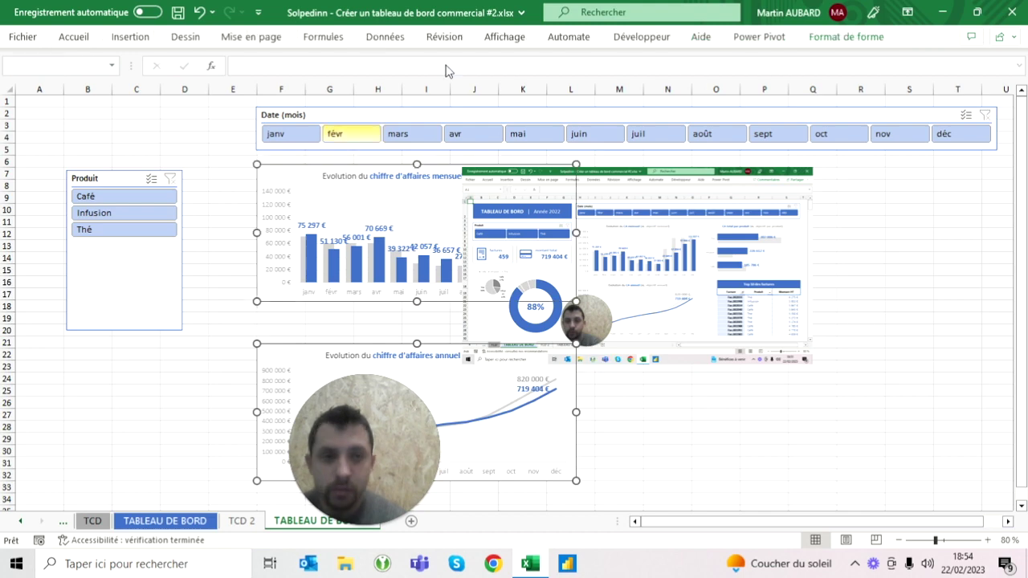
left_click(844, 38)
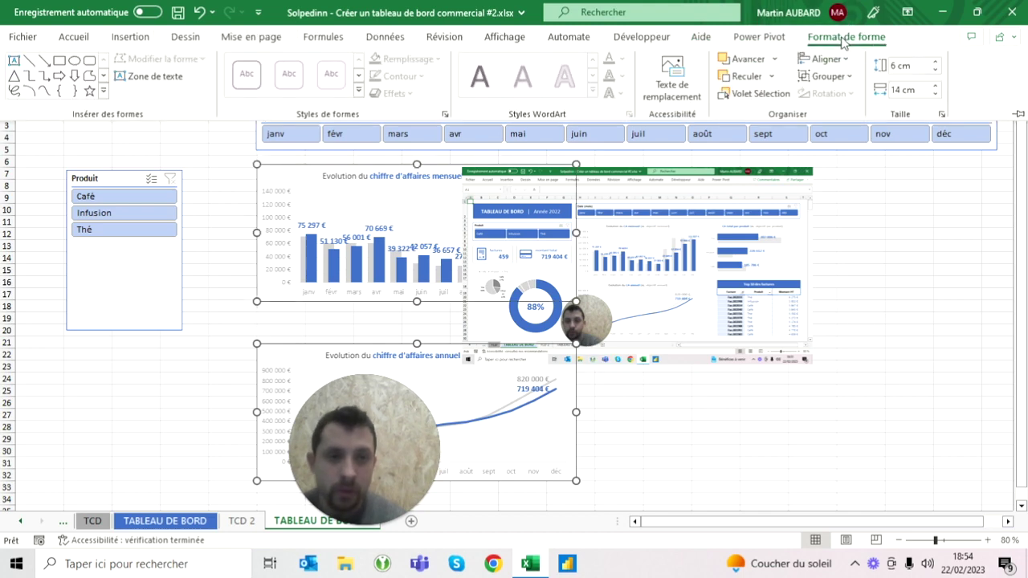
left_click(936, 67)
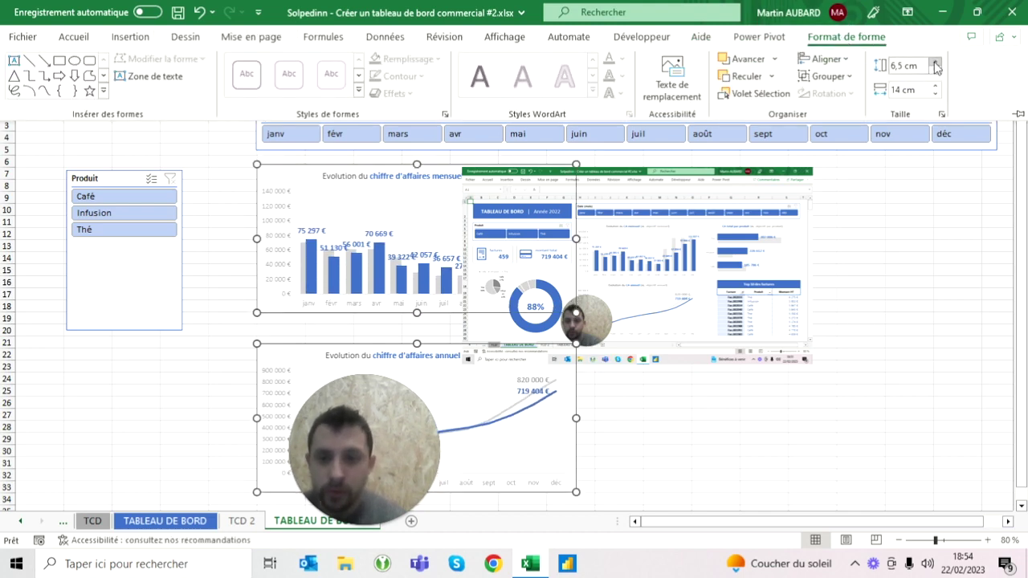
left_click(937, 67)
left_click(937, 67)
left_click(937, 68)
left_click(937, 68)
left_click(937, 68)
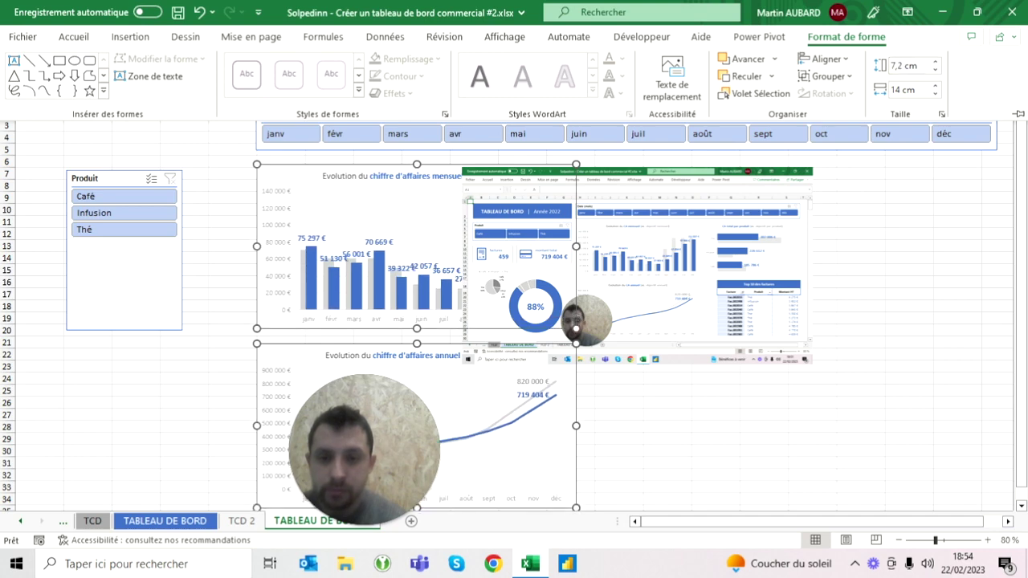
left_click(936, 72)
- Fine-tune the annual chart's vertical position and check the sheet's display options
left_click(185, 89)
left_click(402, 357)
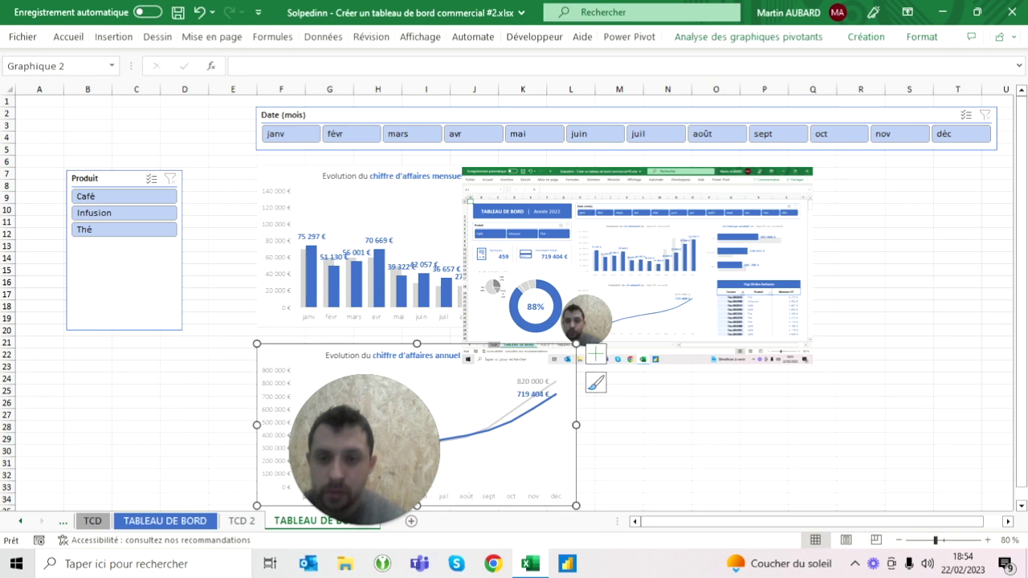
key("Up")
key("Up")
key("Up")
key("Up")
key("Up")
key("Up")
key("Down")
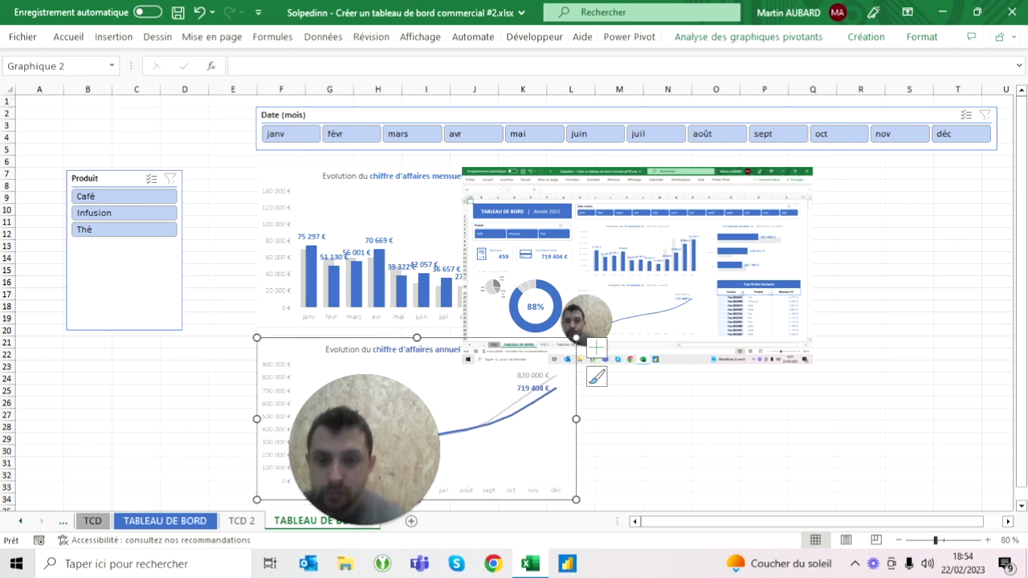
left_click(185, 90)
left_click(185, 342)
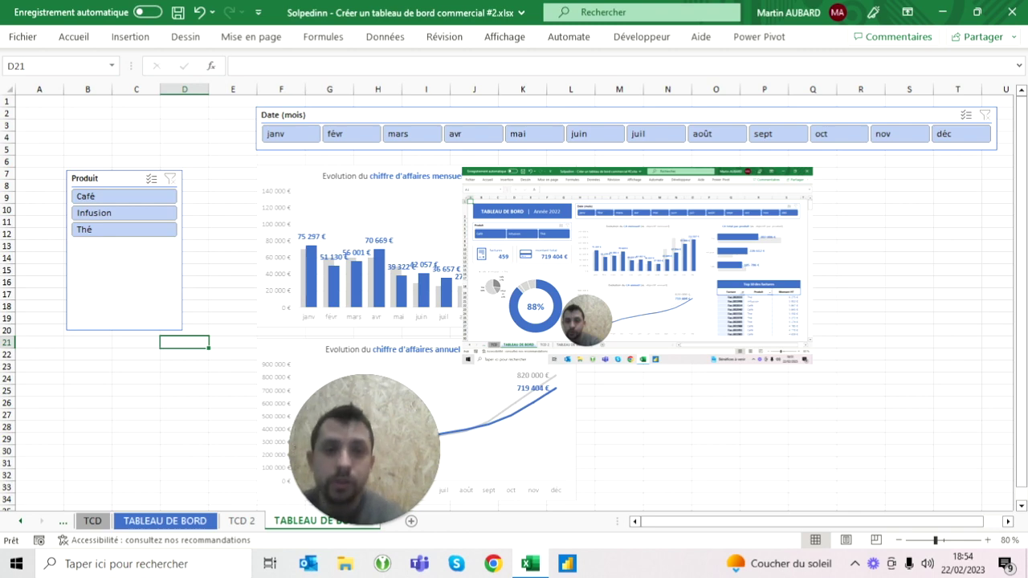
left_click(505, 36)
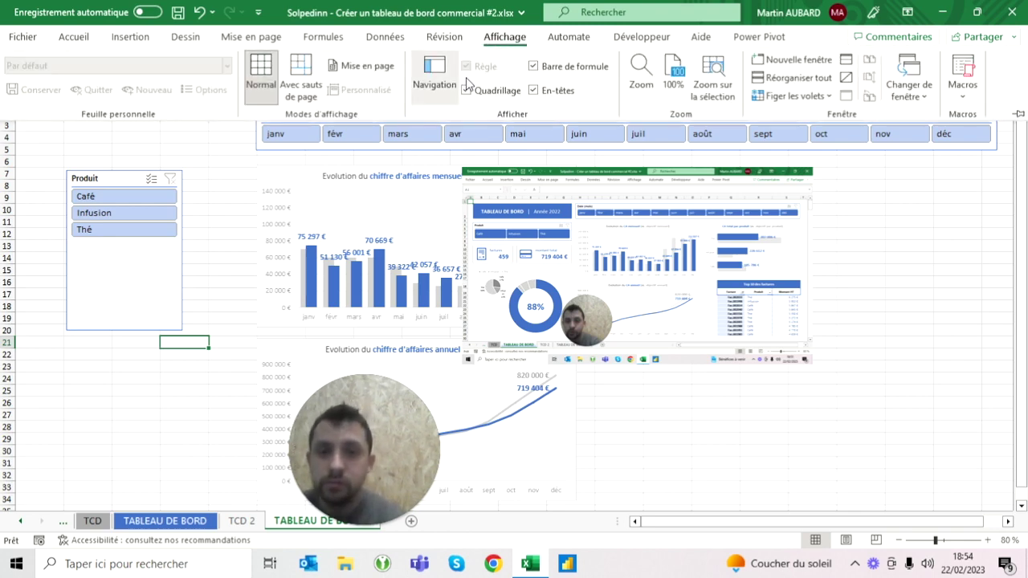
left_click(232, 221)
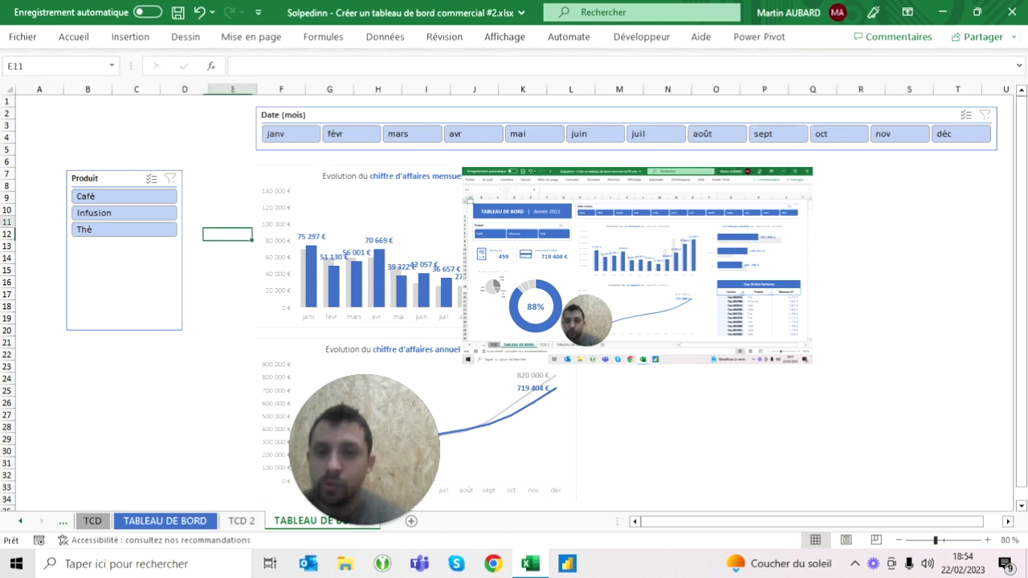
- Make both charts 7,2 cm tall and drag the reference screenshot right, clear of them
left_click(273, 241)
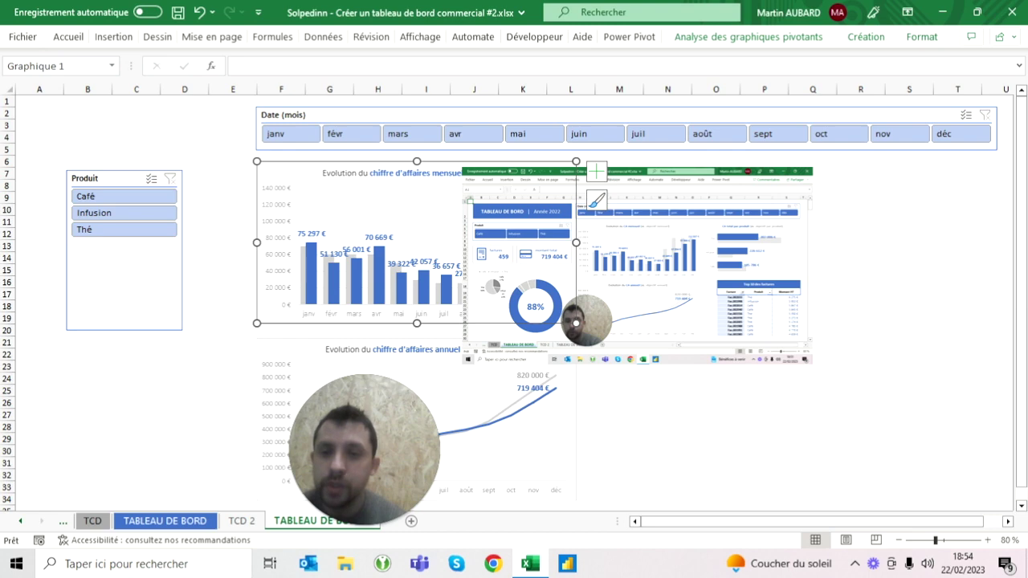
left_click(514, 434, "ctrl")
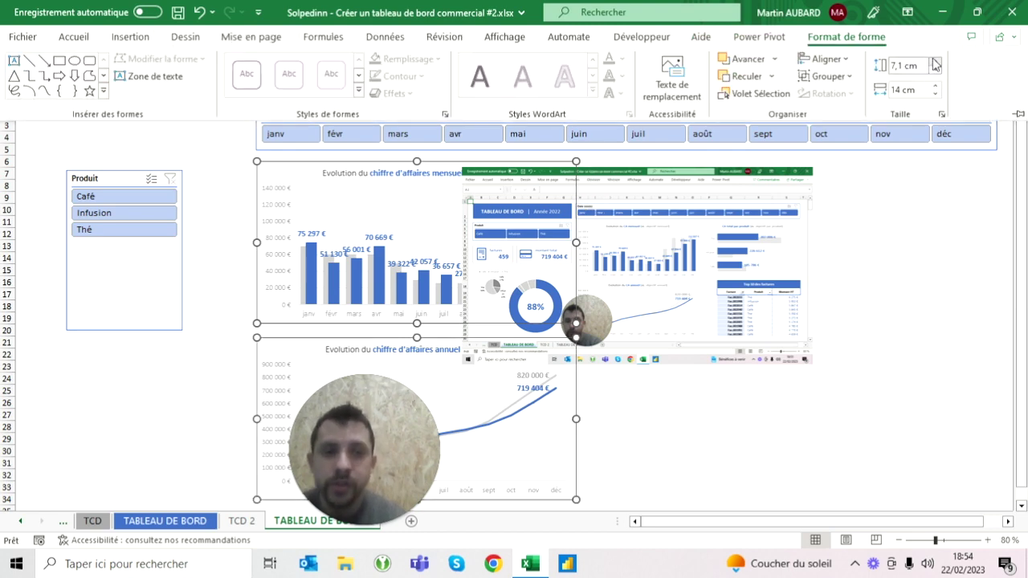
left_click(935, 62)
key("Escape")
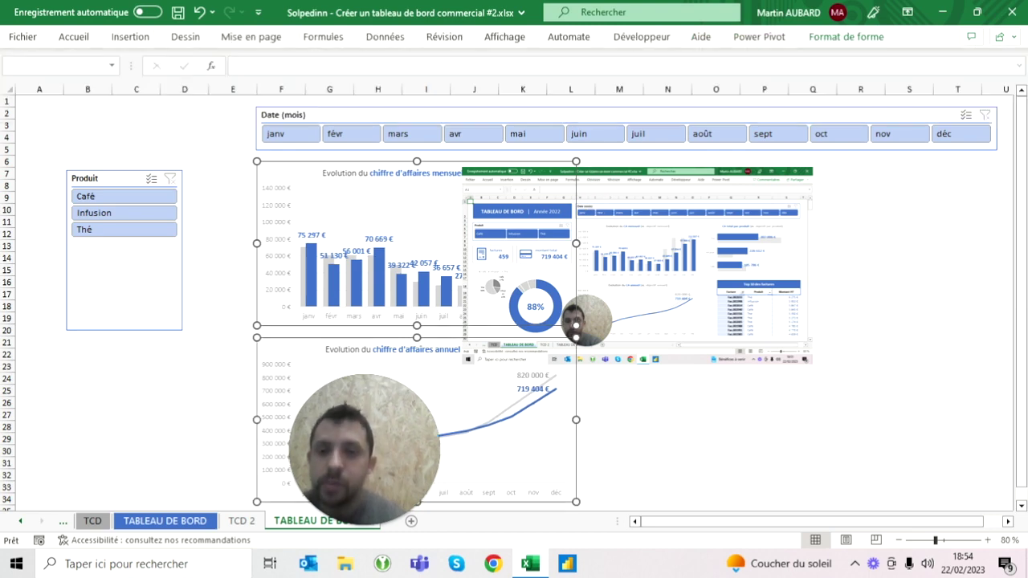
key("Escape")
left_click(572, 344)
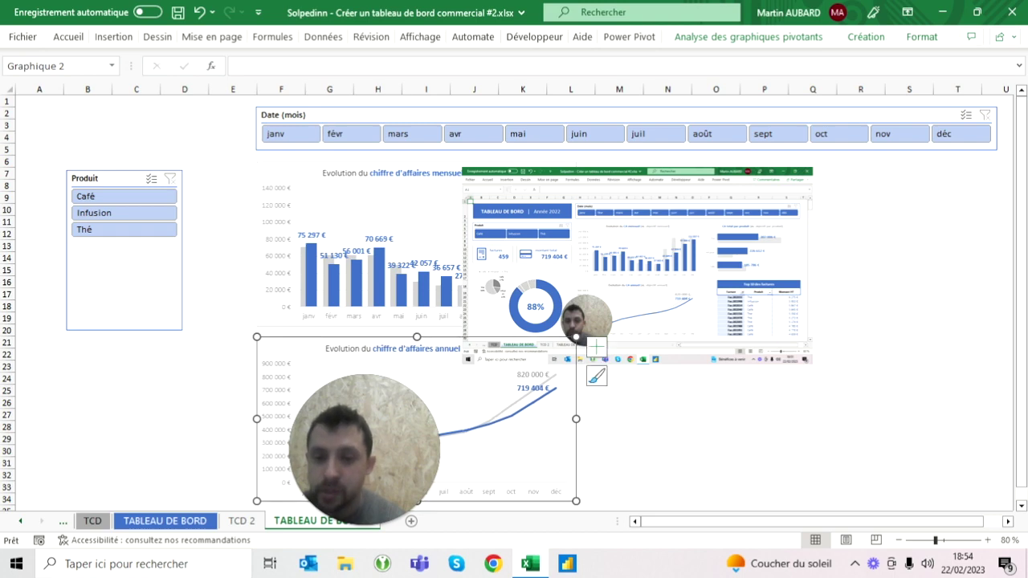
left_click(233, 354)
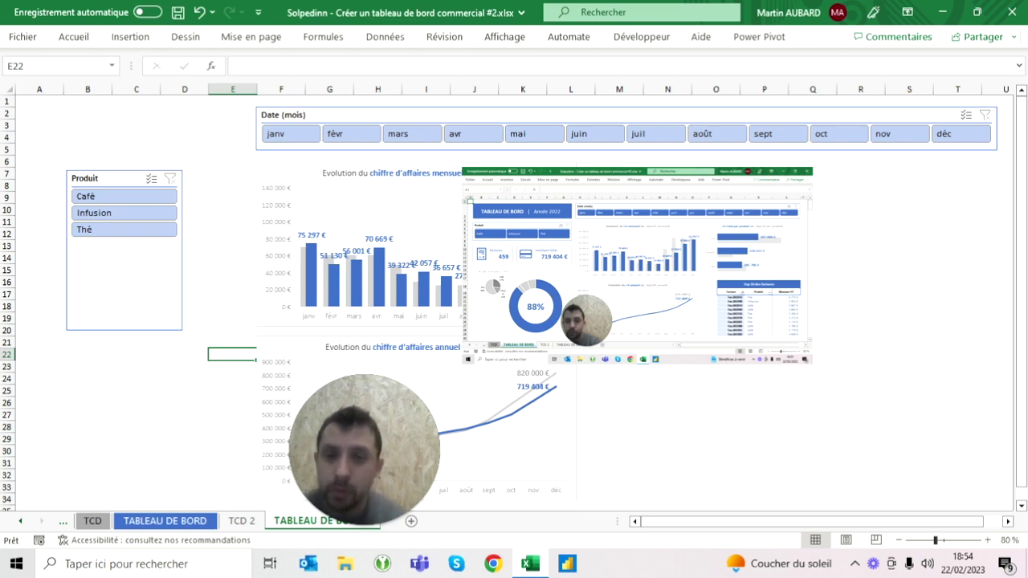
left_click_drag(637, 266, 751, 294)
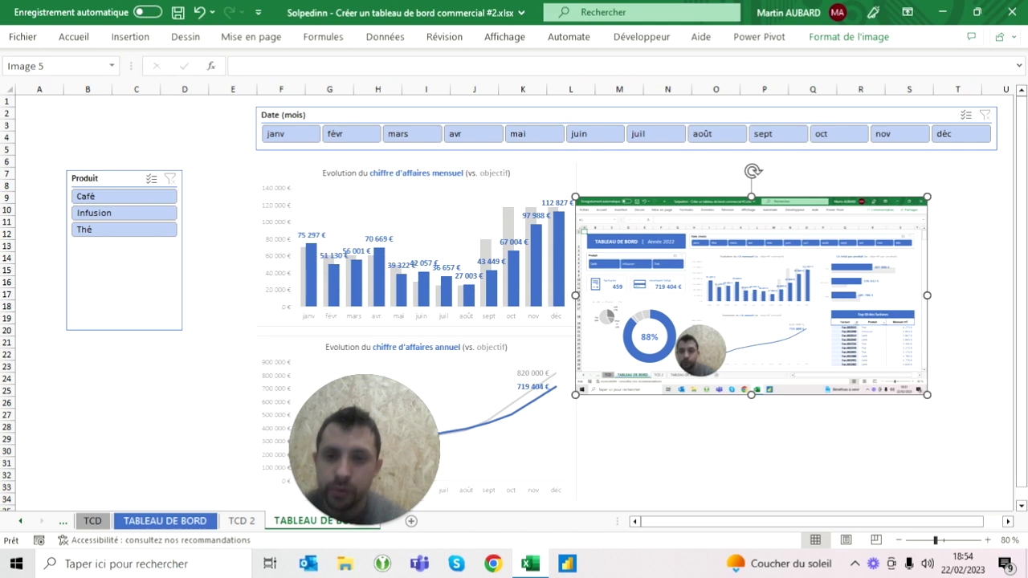
- Widen the monthly and annual revenue charts together to 18,1 cm
left_click(303, 220)
left_click(367, 494, "ctrl")
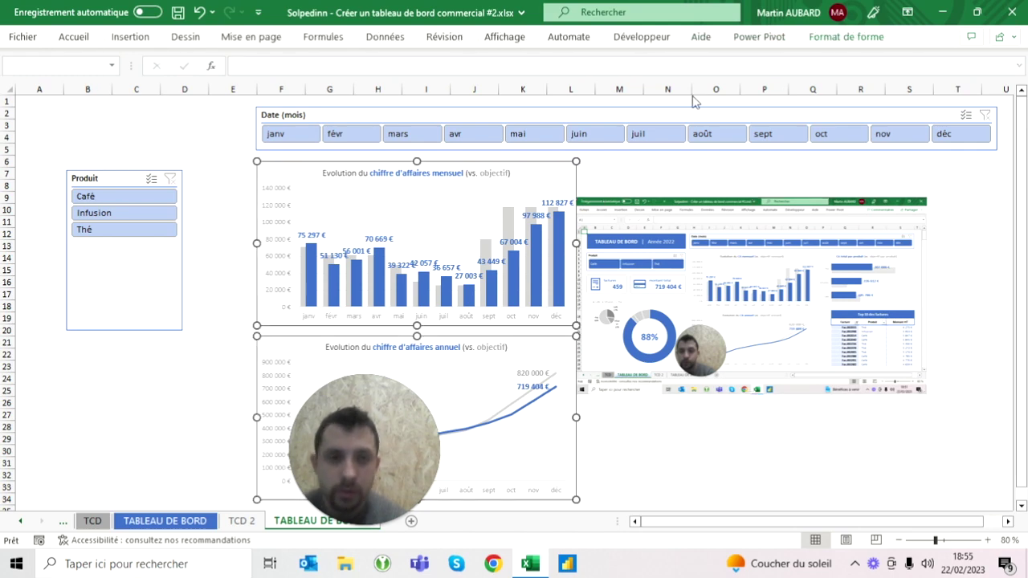
left_click(847, 36)
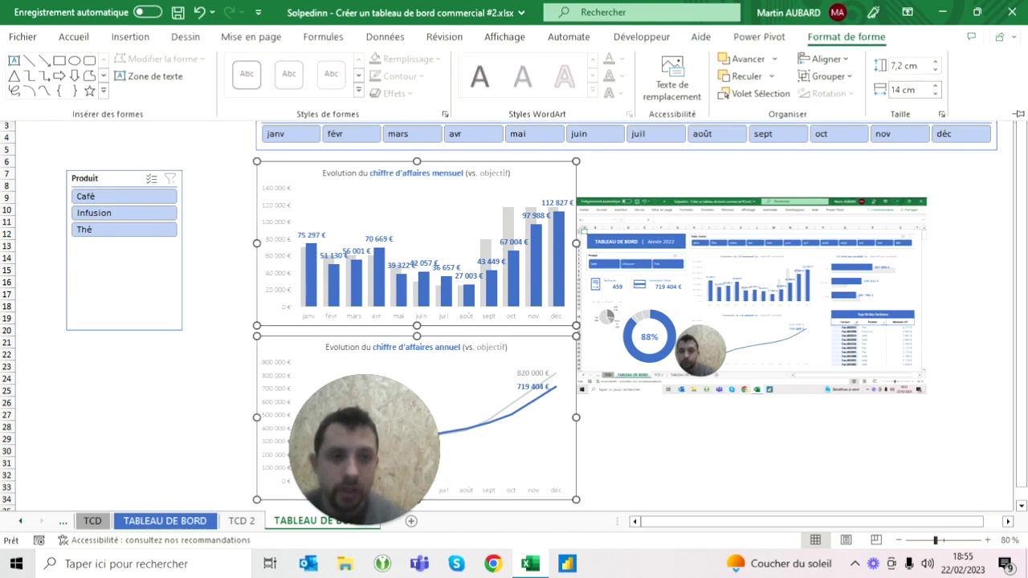
left_click(936, 87)
left_click(936, 86)
left_click(936, 86)
left_click(936, 87)
left_click(936, 87)
left_click(936, 87)
left_click(936, 87)
left_click(936, 86)
left_click(936, 86)
left_click(936, 87)
left_click(936, 87)
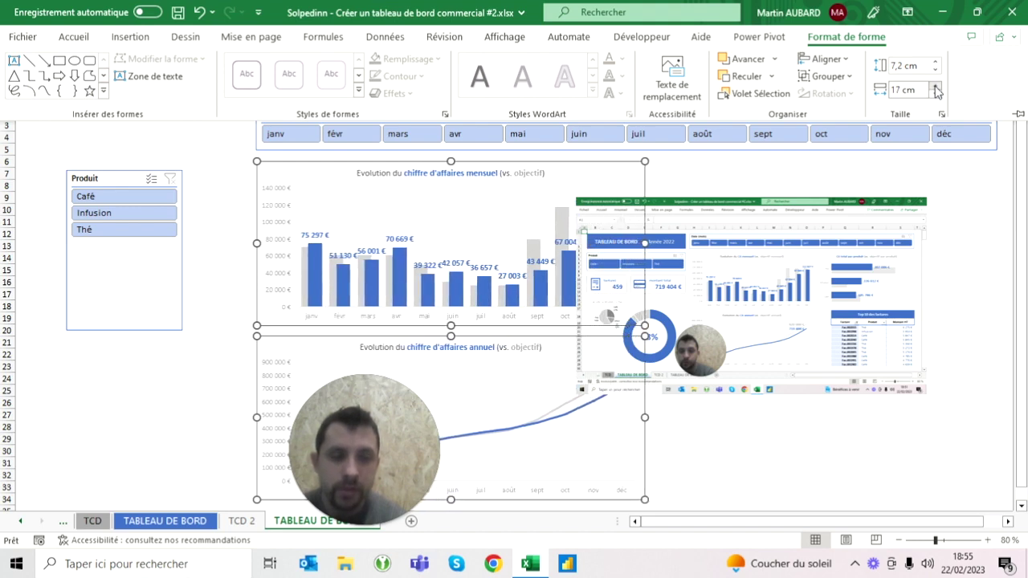
left_click(936, 87)
left_click(936, 87)
left_click(936, 87)
left_click(936, 87)
left_click(936, 87)
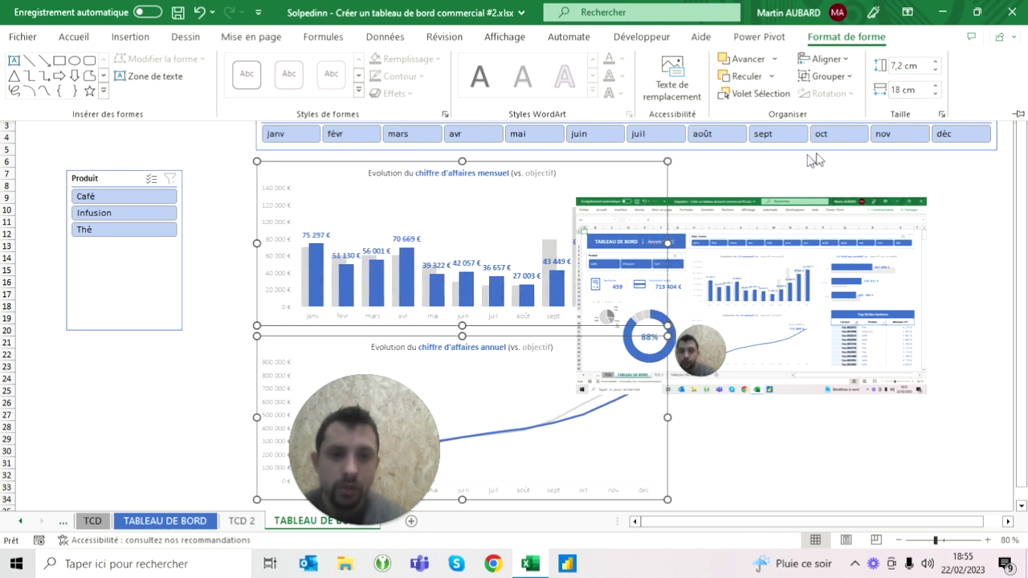
left_click(771, 162)
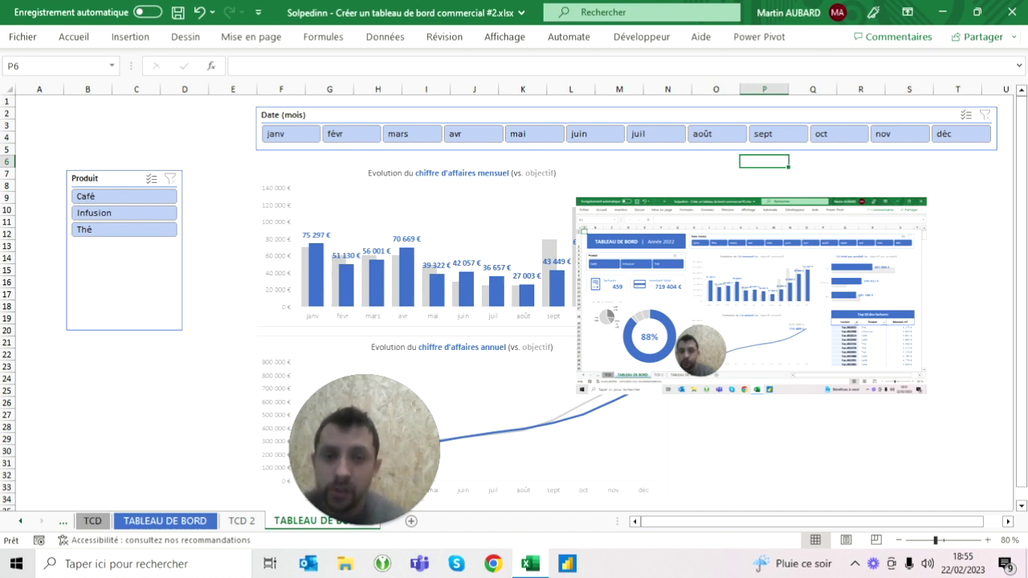
left_click(322, 115)
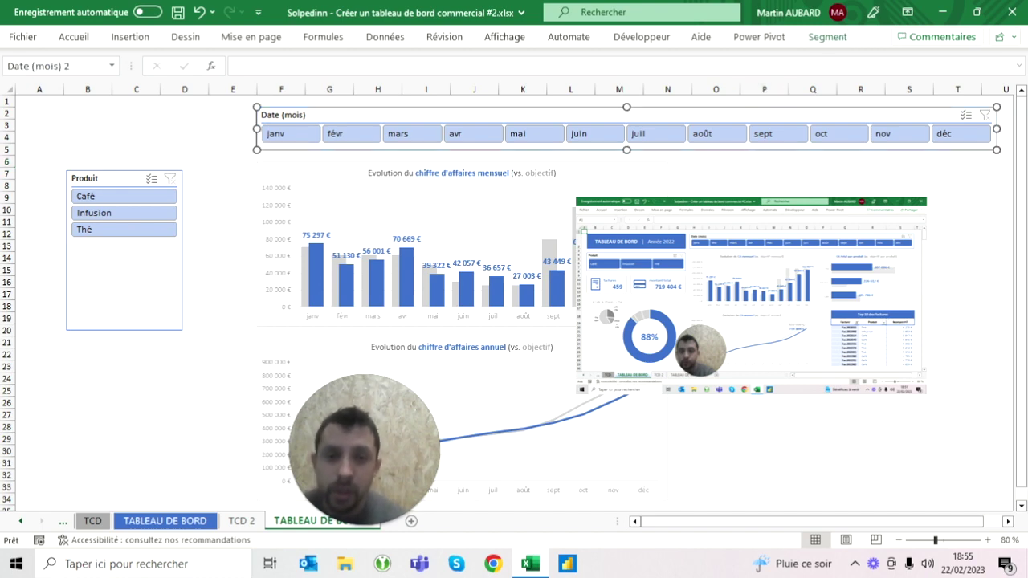
- Apply the dark blue slicer style to both the Date (mois) and Produit slicers
left_click(827, 37)
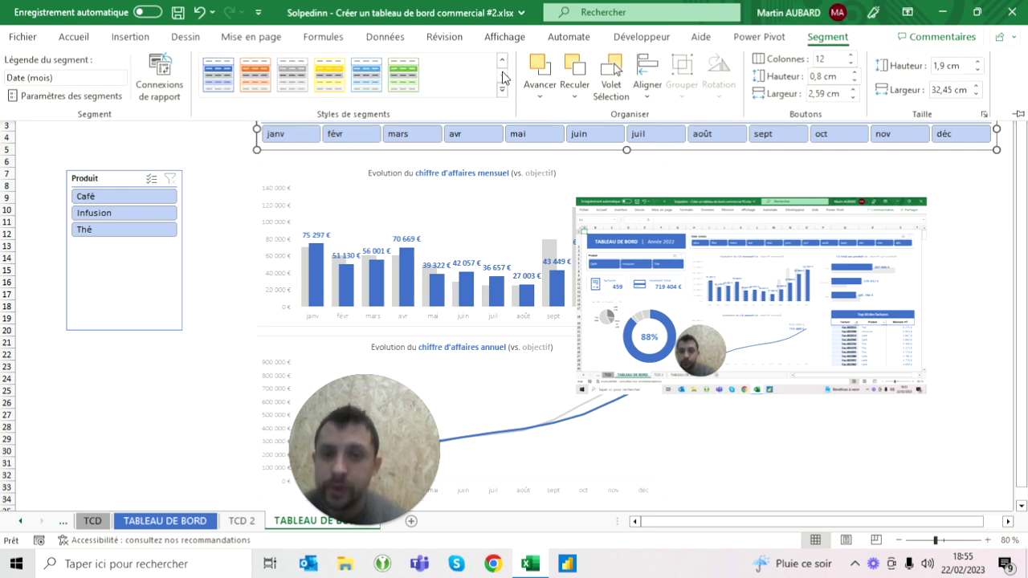
left_click(210, 81)
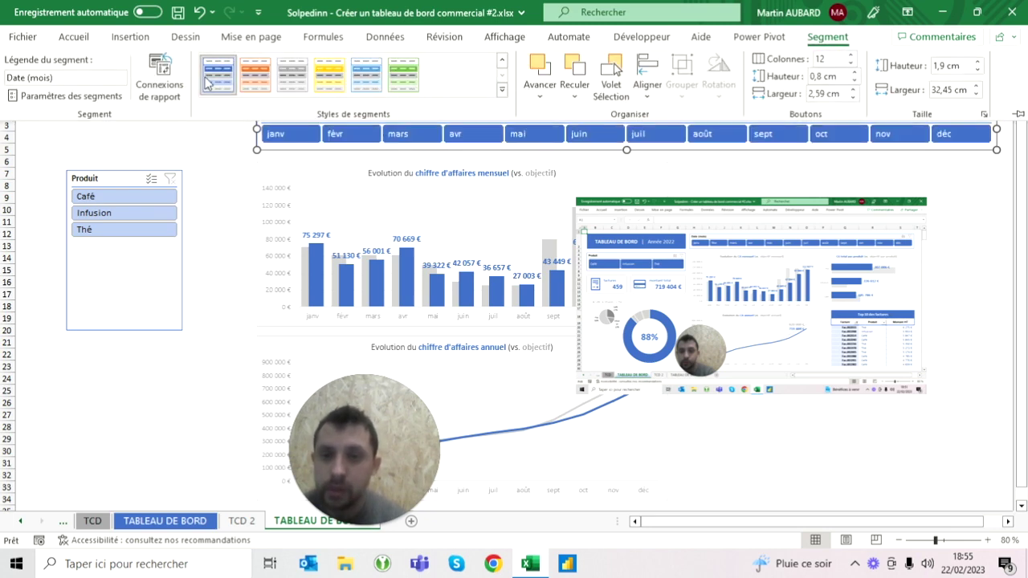
left_click(141, 163)
left_click(120, 178)
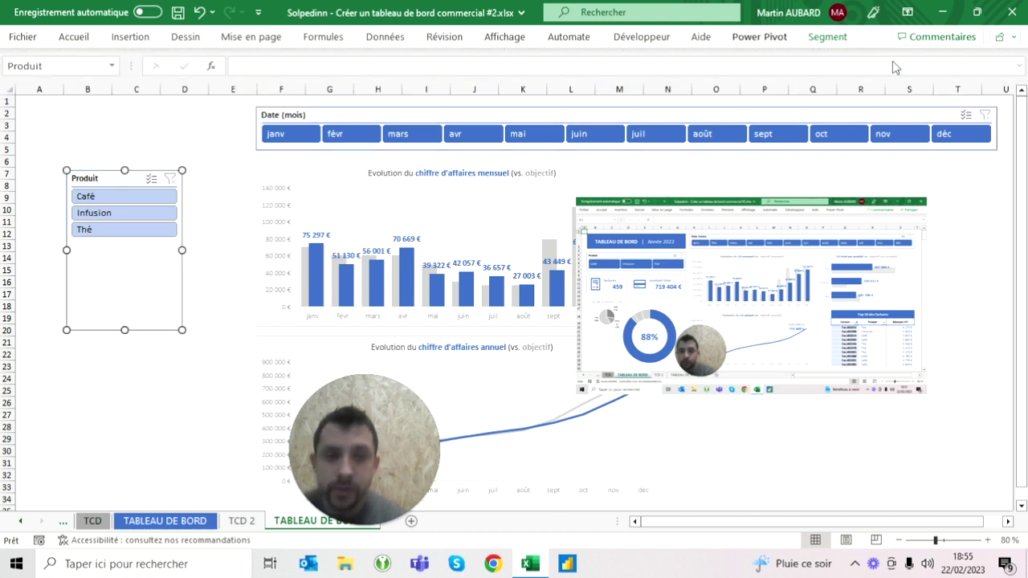
left_click(828, 37)
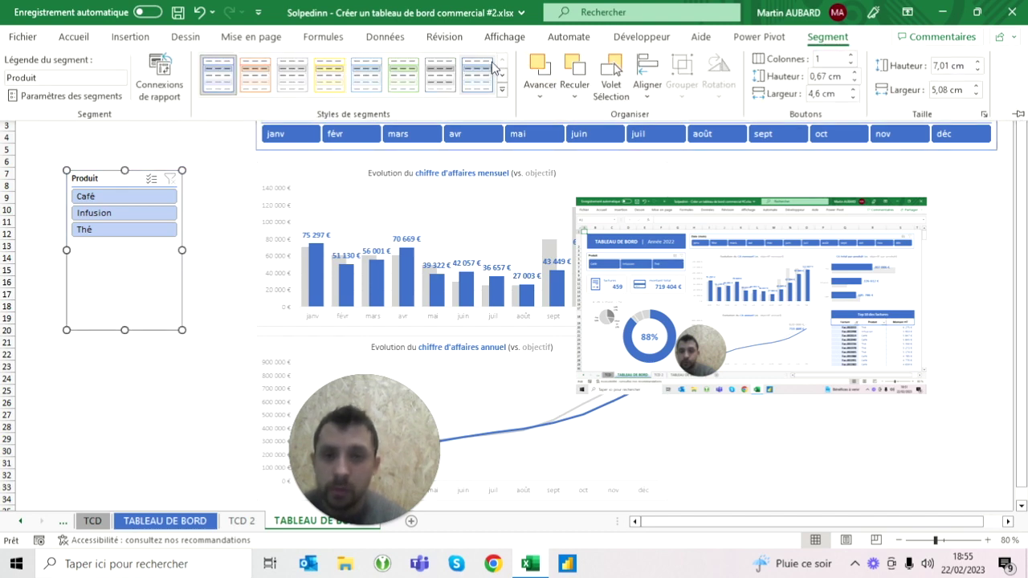
left_click(213, 84)
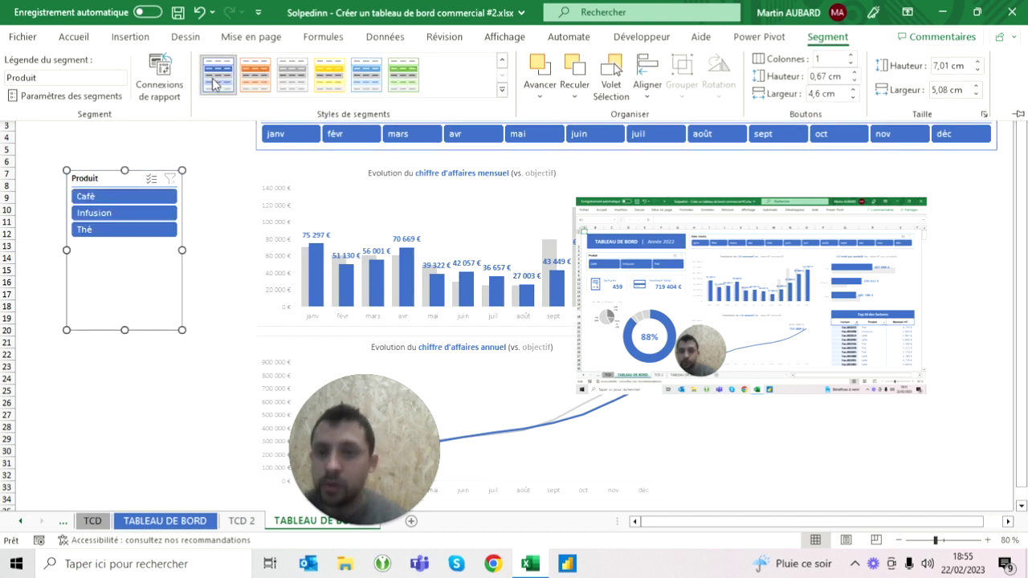
left_click(179, 250)
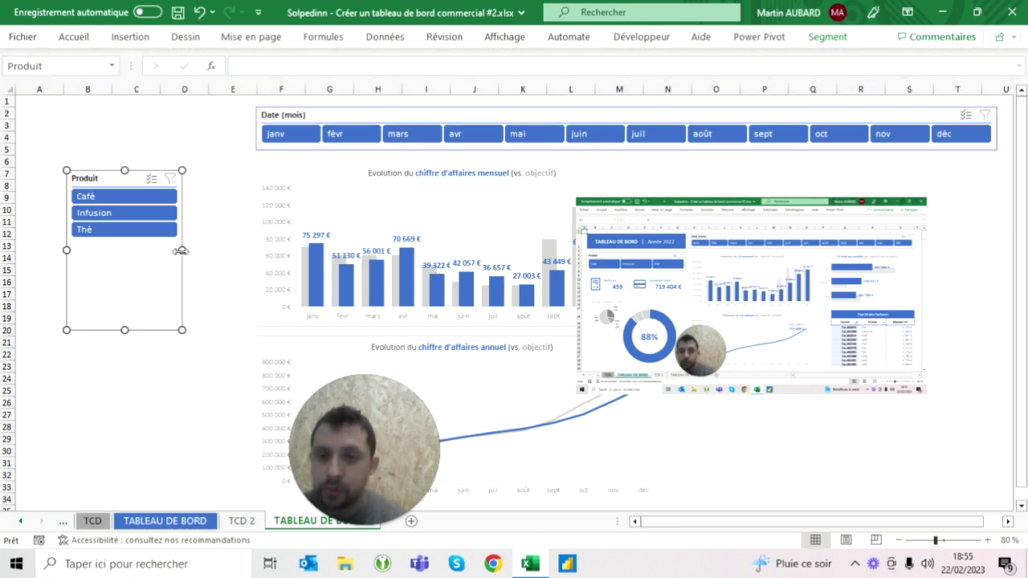
- Widen the Produit slicer, set 3 columns with 1,2 cm buttons, and shrink it to one row
left_click_drag(182, 250, 238, 253)
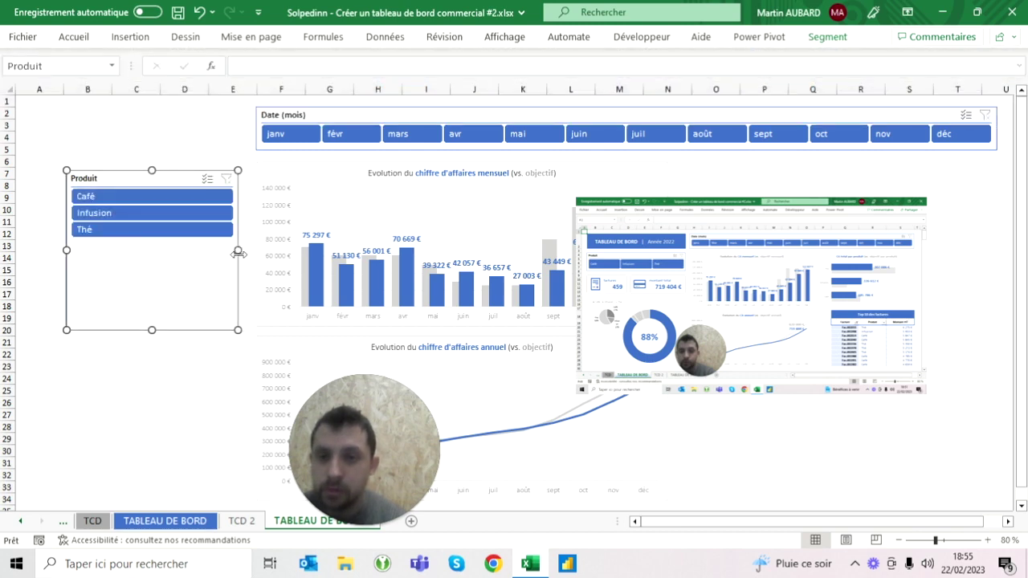
left_click_drag(65, 250, 32, 250)
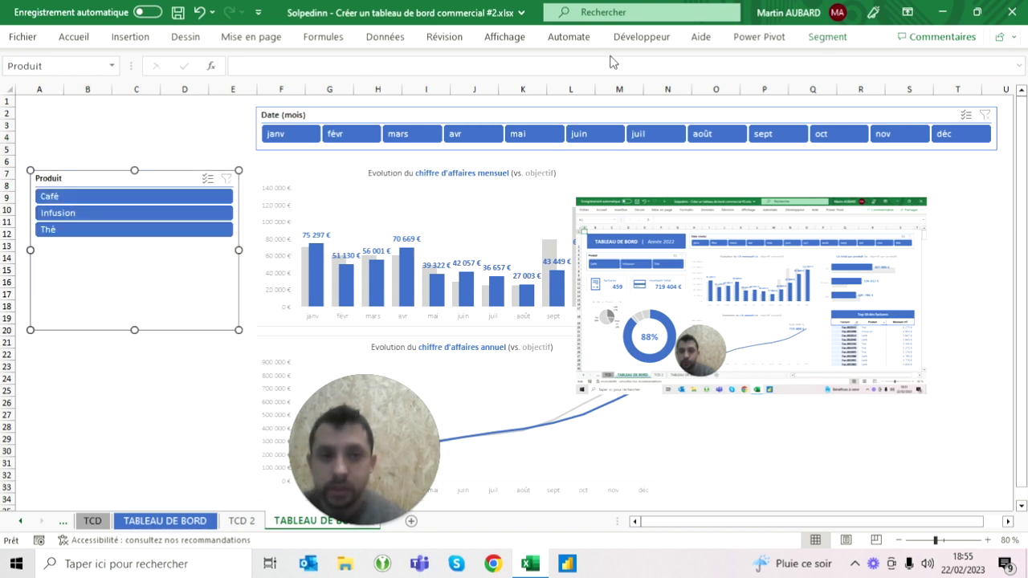
left_click(831, 37)
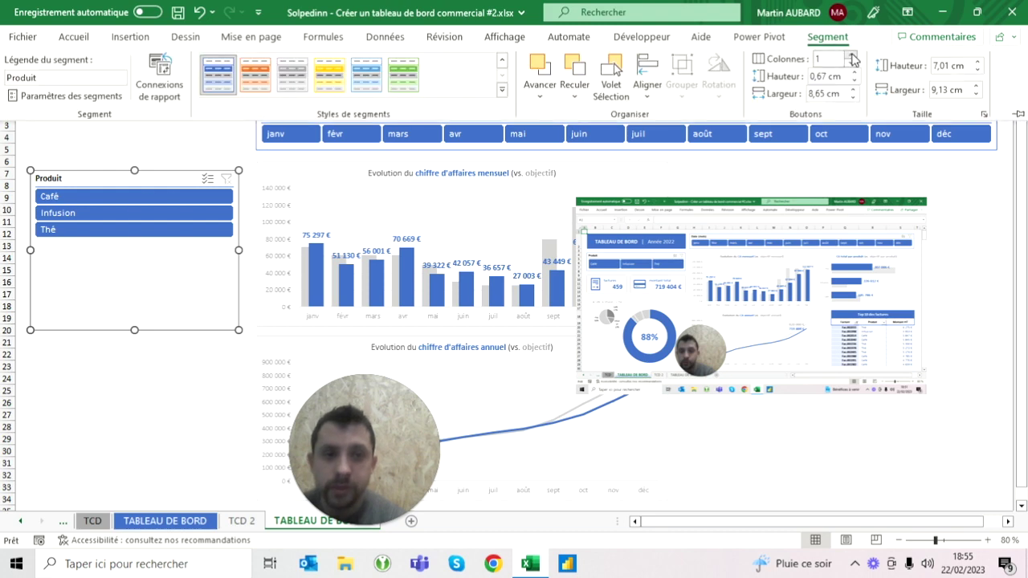
left_click(852, 56)
left_click(853, 56)
left_click(853, 72)
left_click(854, 71)
left_click(853, 72)
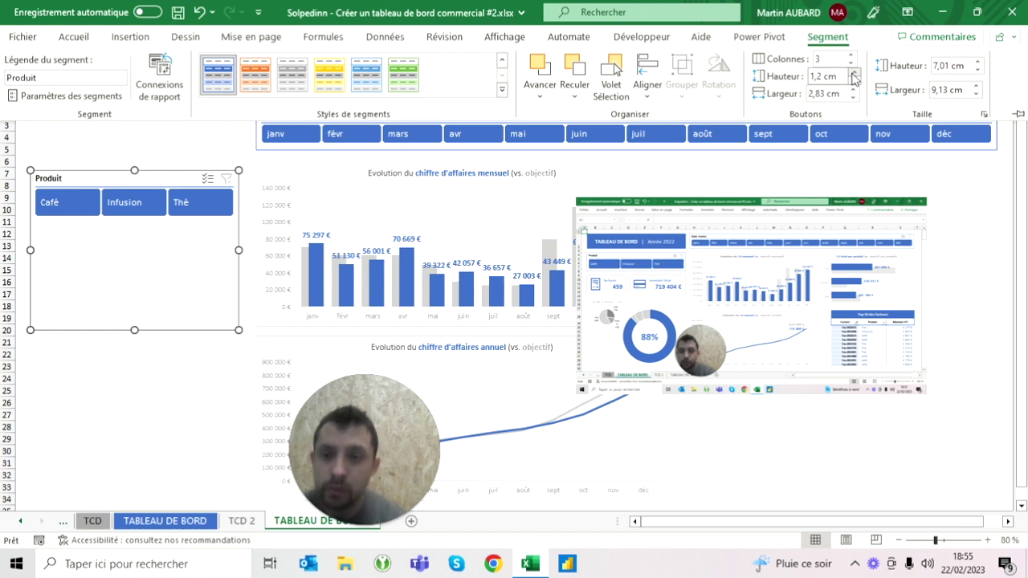
left_click(134, 328)
left_click_drag(135, 330, 135, 223)
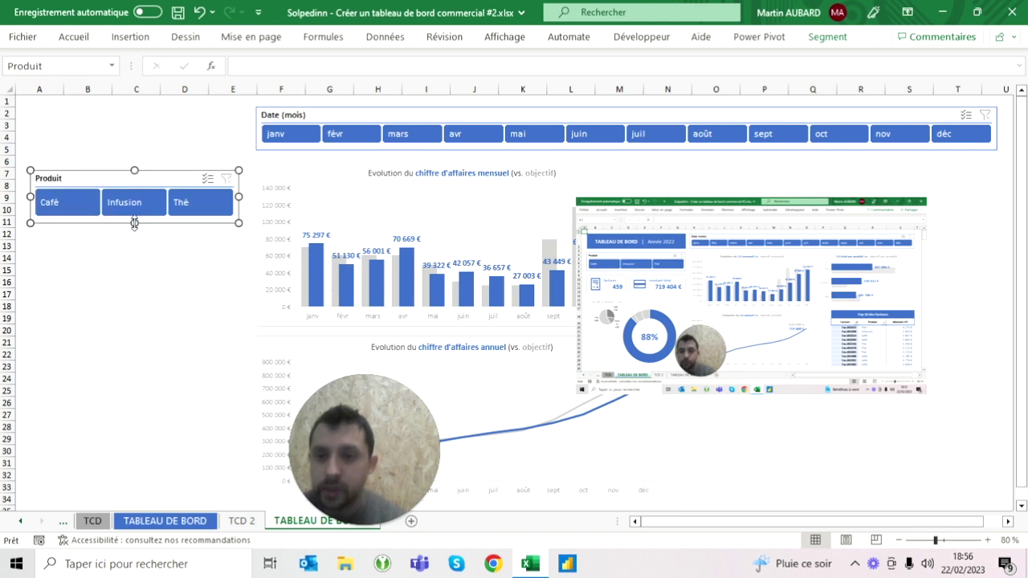
left_click(88, 270)
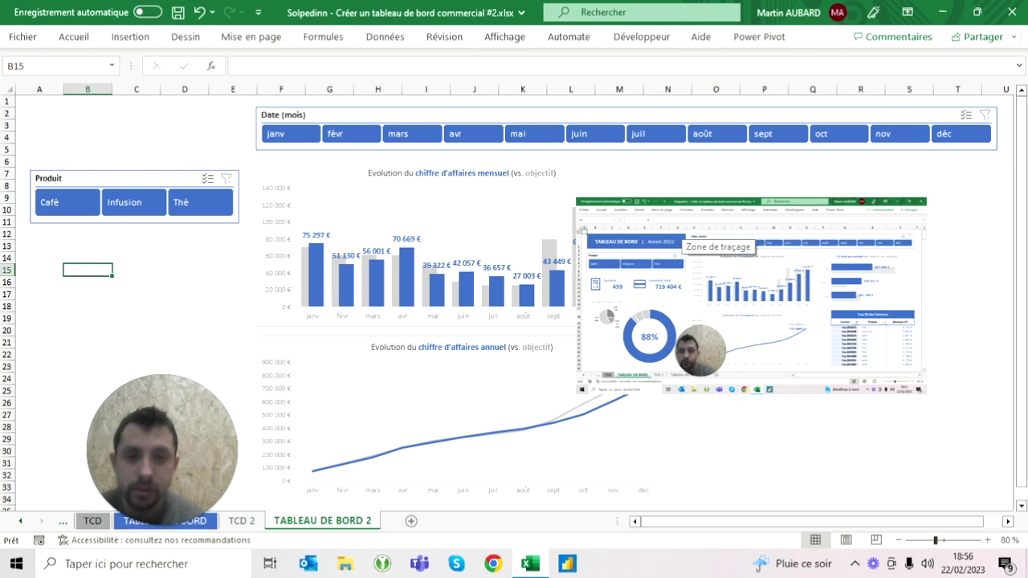
- Move the screenshot right to uncover the Oct–Dec bars, then test Thé and Infusion filters and clear them
left_click_drag(683, 230, 789, 227)
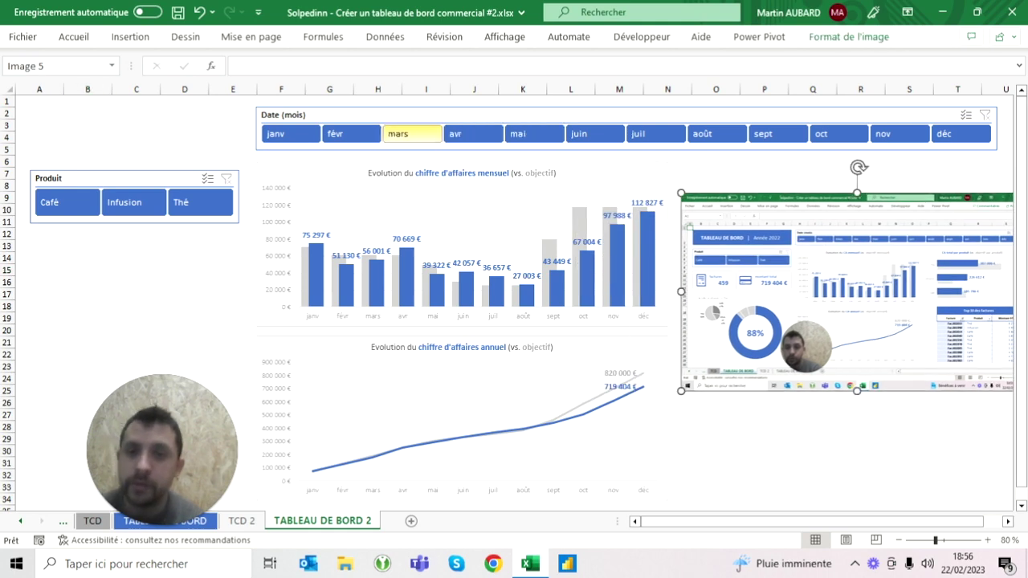
left_click(214, 209)
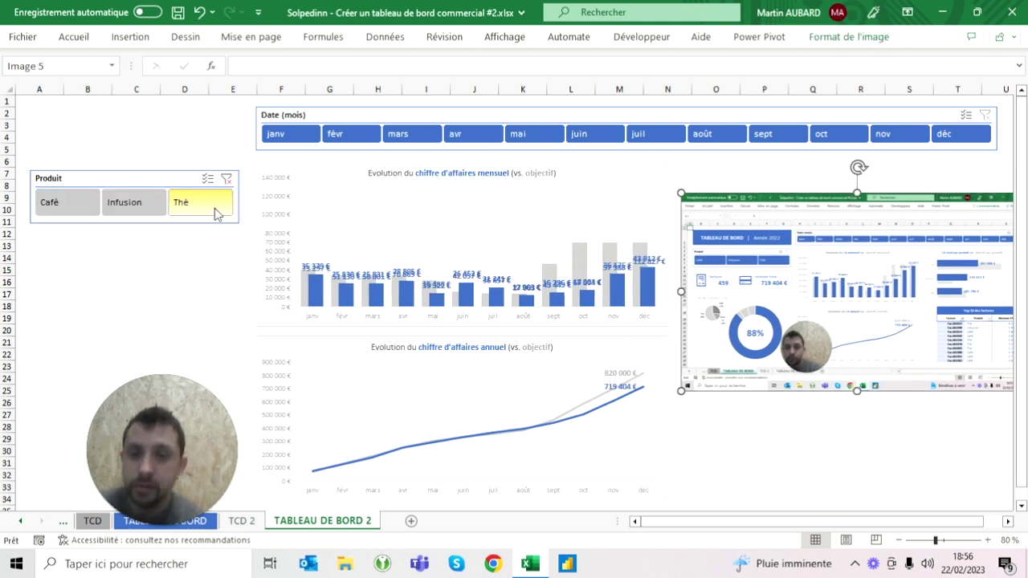
left_click(153, 204)
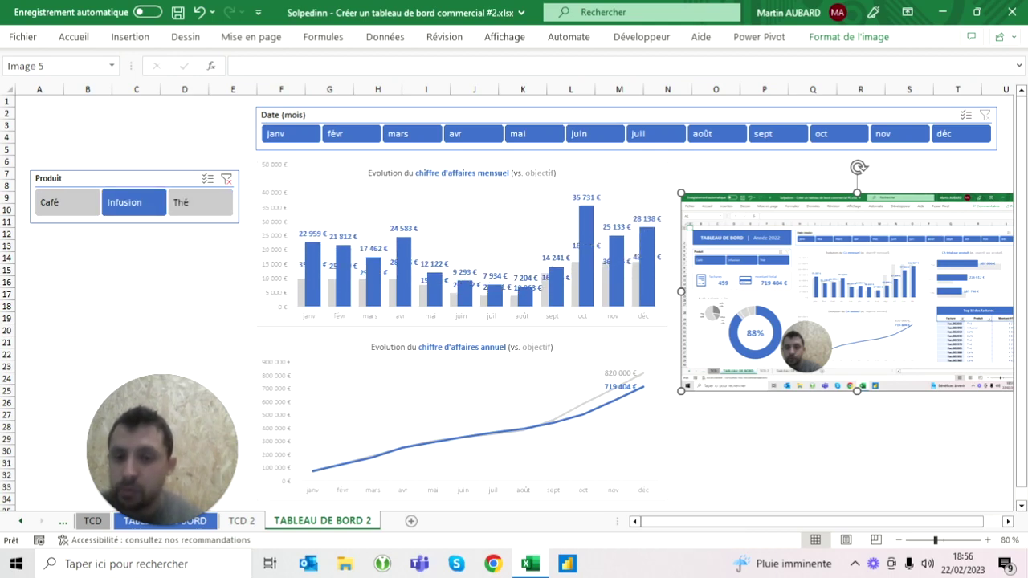
left_click(226, 184)
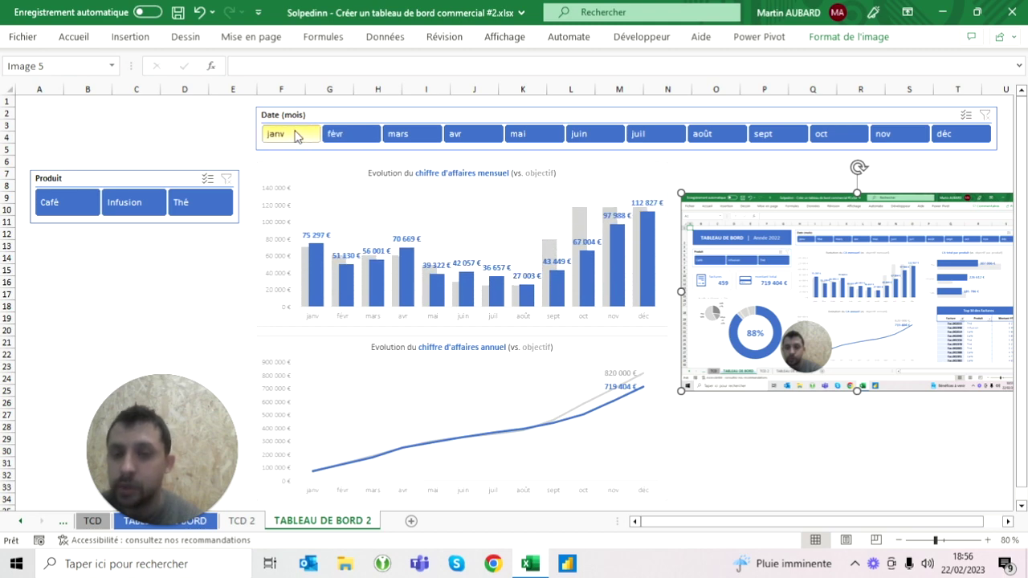
- Test the month filter with avr and then juin, and clear it
left_click(480, 137)
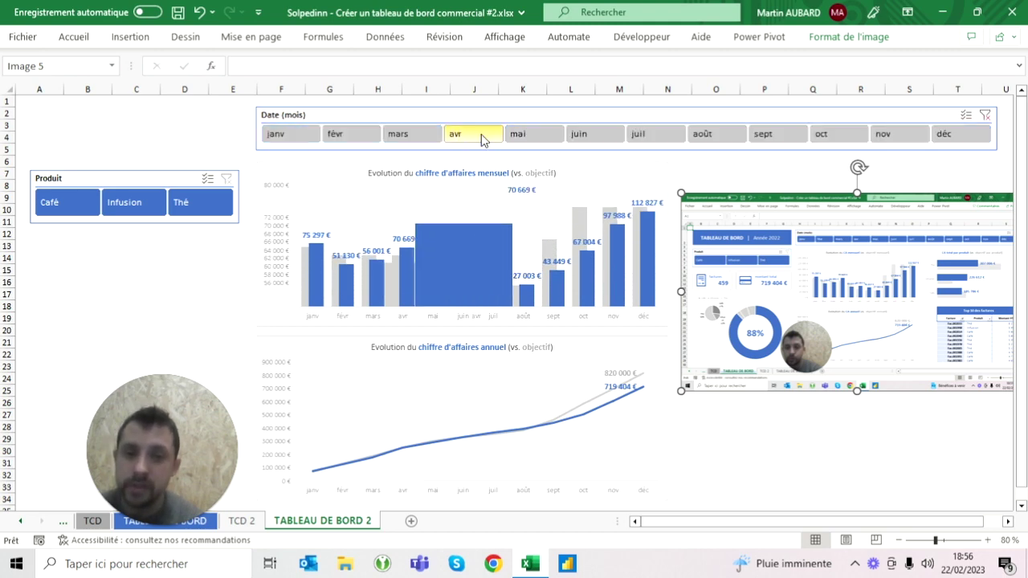
left_click(579, 134)
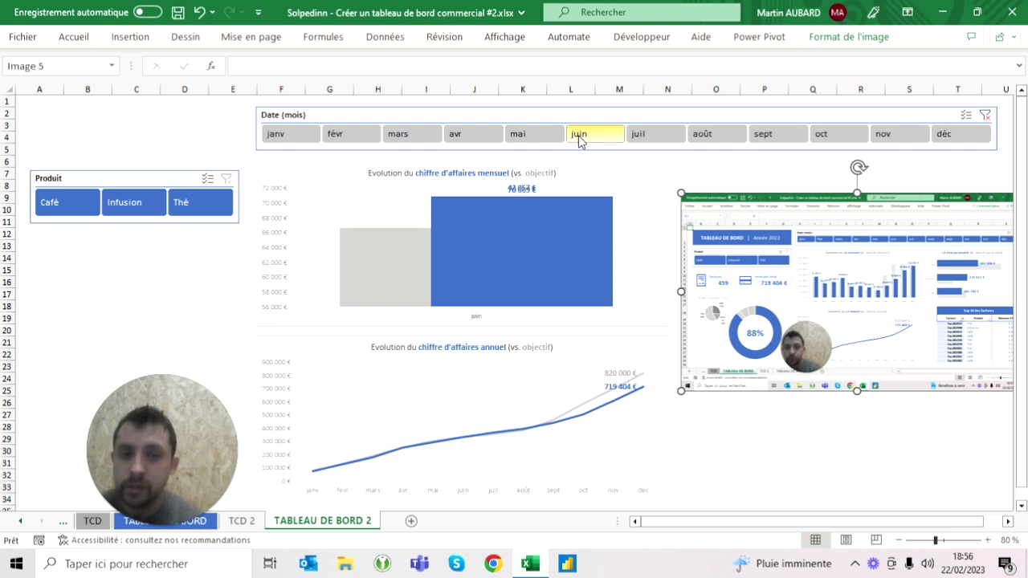
left_click(985, 115)
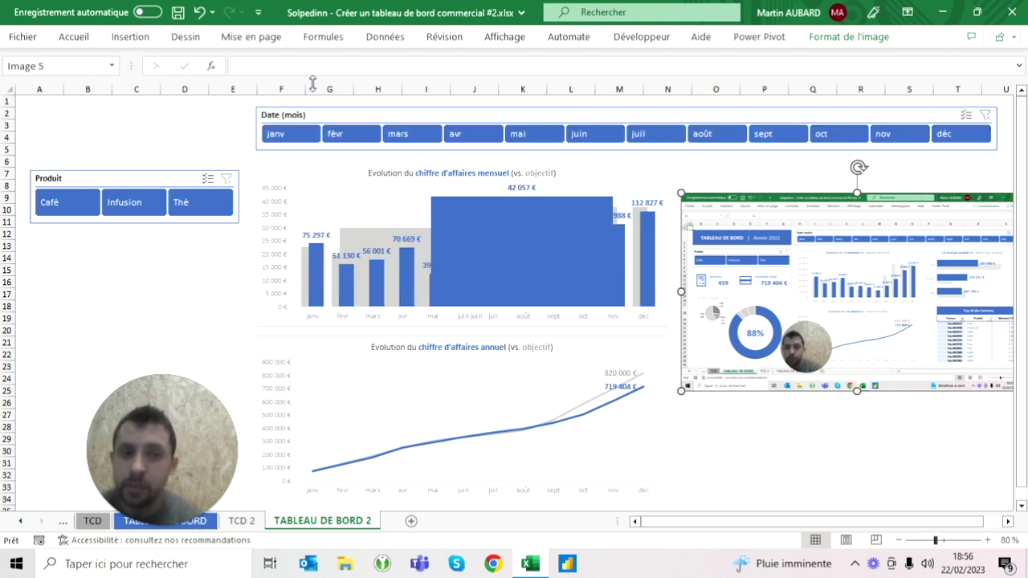
left_click(121, 179)
right_click(151, 180)
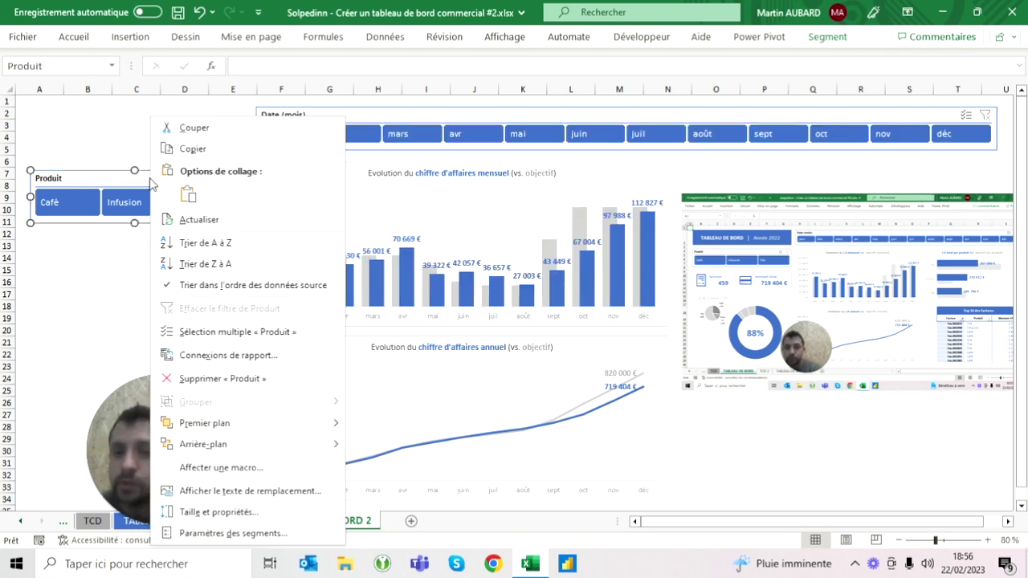
- Connect the Produit slicer to Tableau croisé dynamique1 and Tableau croisé dynamique2
left_click(207, 357)
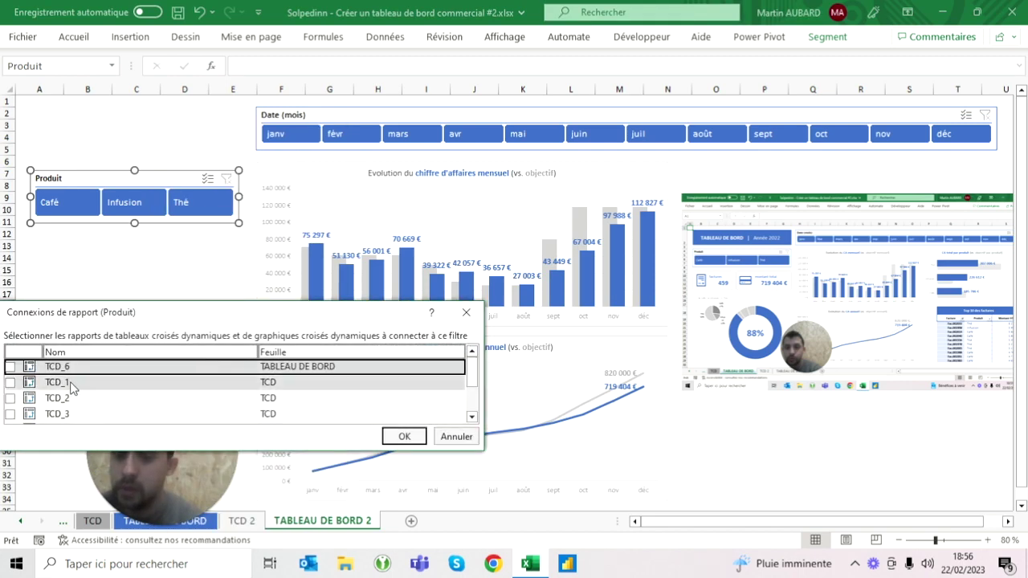
scroll(472, 385, "down", 2)
left_click(9, 399)
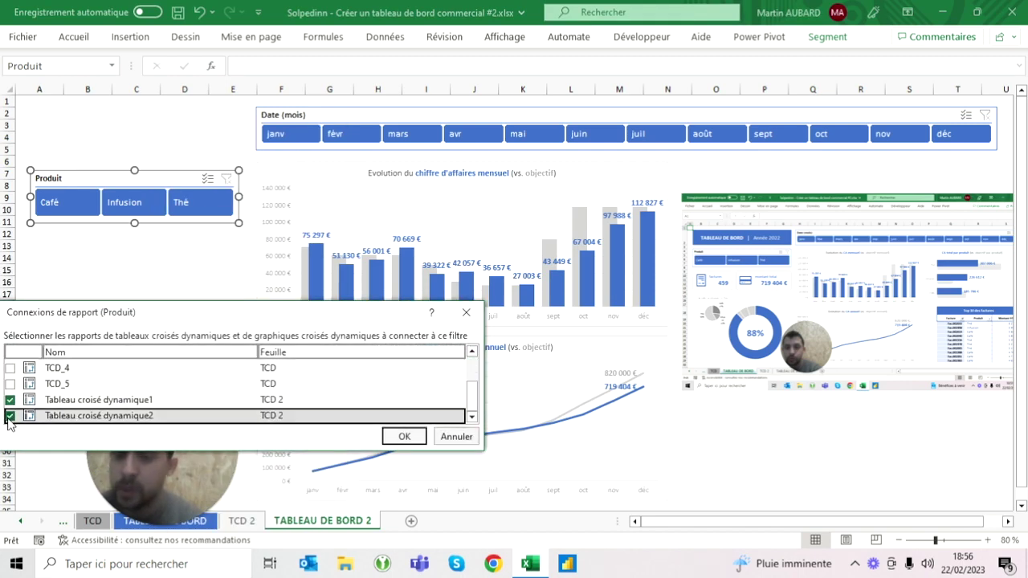
left_click(10, 415)
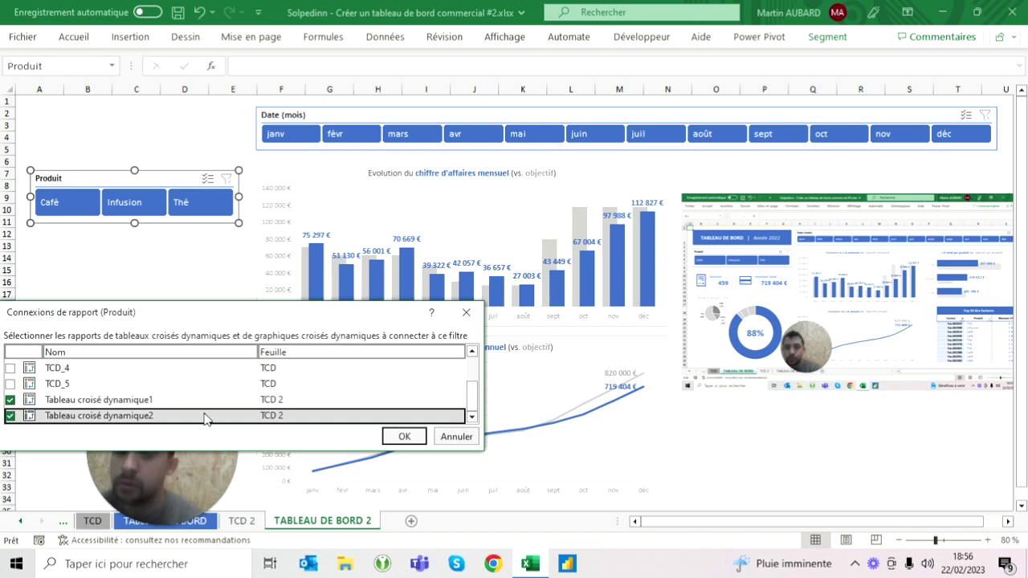
left_click(401, 436)
- Connect the Date (mois) slicer to the second pivot table as well
left_click(258, 120)
right_click(281, 115)
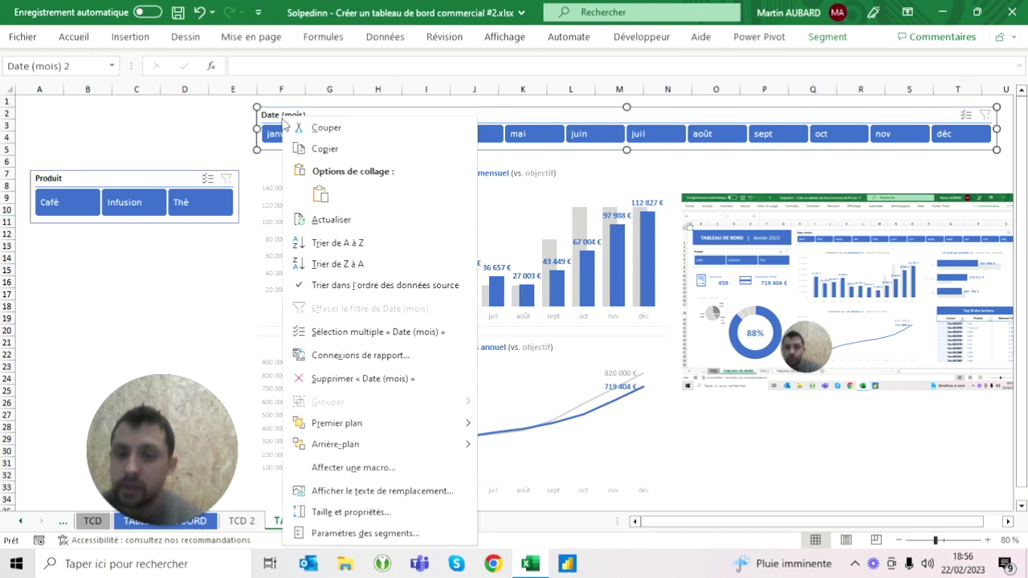
left_click(359, 355)
scroll(128, 394, "down", 2)
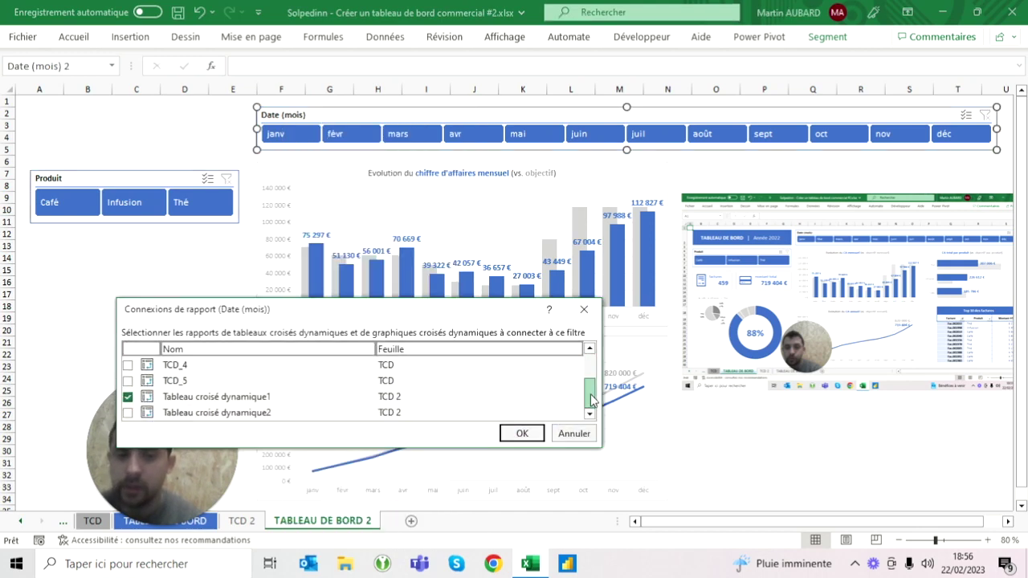
left_click(127, 414)
left_click(519, 434)
- Filter the charts to janv, then janv through avr, and clear the month filter
left_click(184, 329)
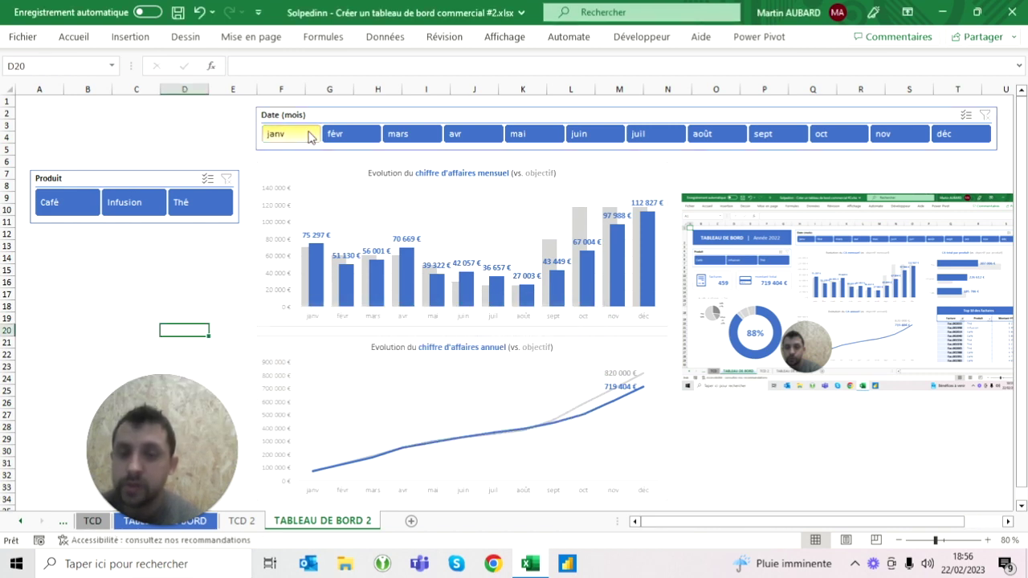
left_click(311, 135)
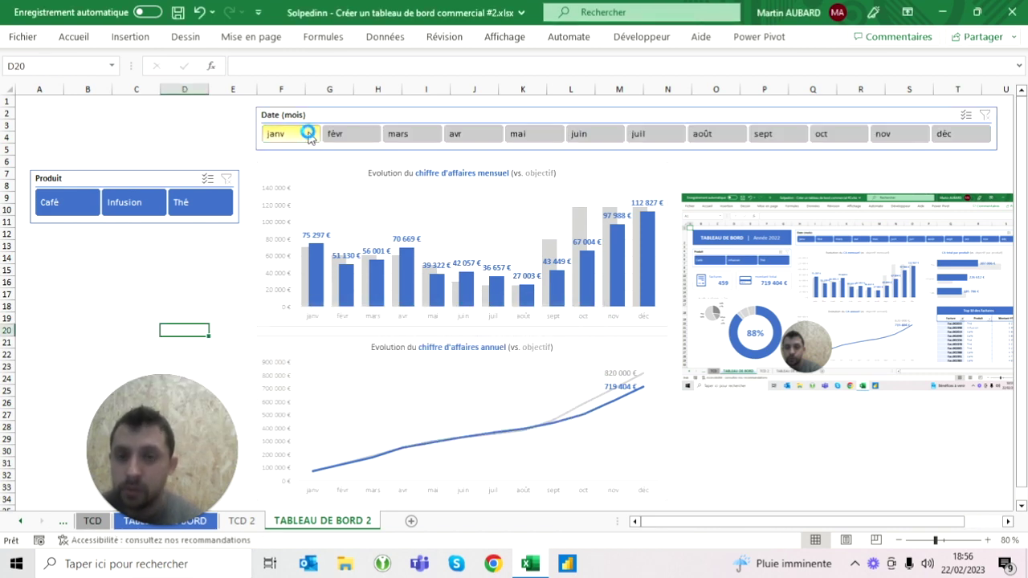
left_click(468, 135, "shift")
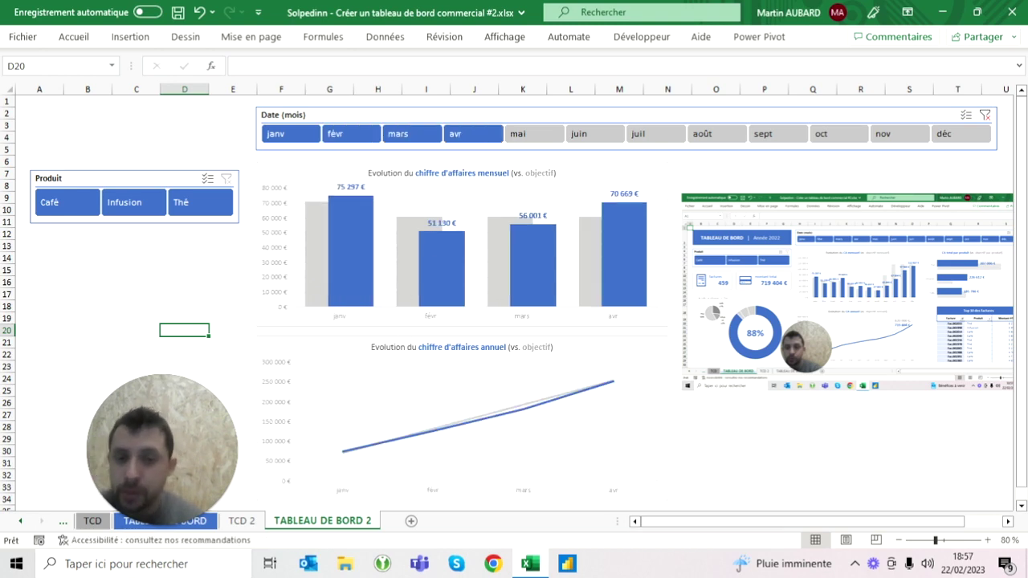
left_click(987, 116)
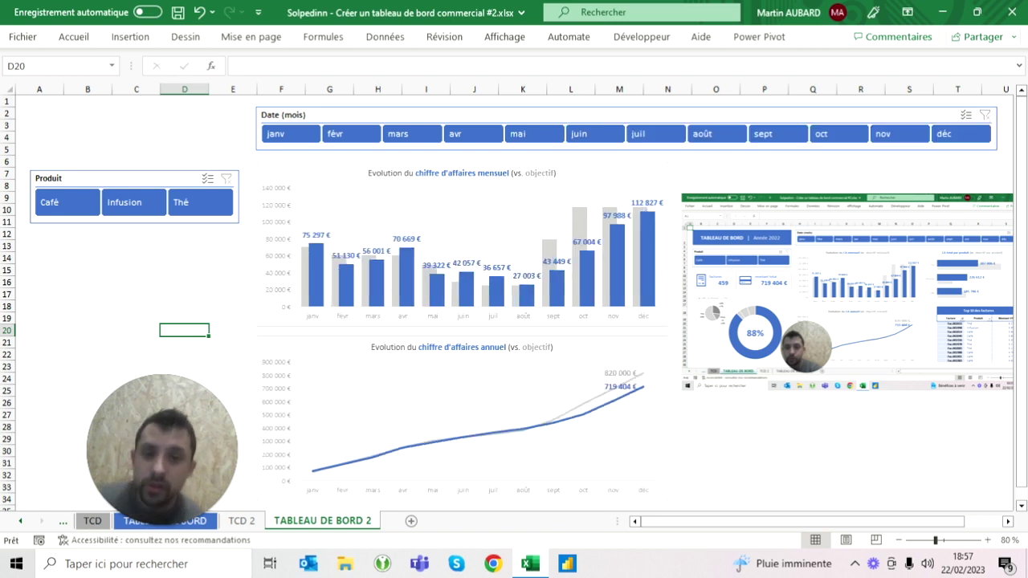
- Filter the charts to Thé, then Infusion, and clear the product filter
left_click(195, 203)
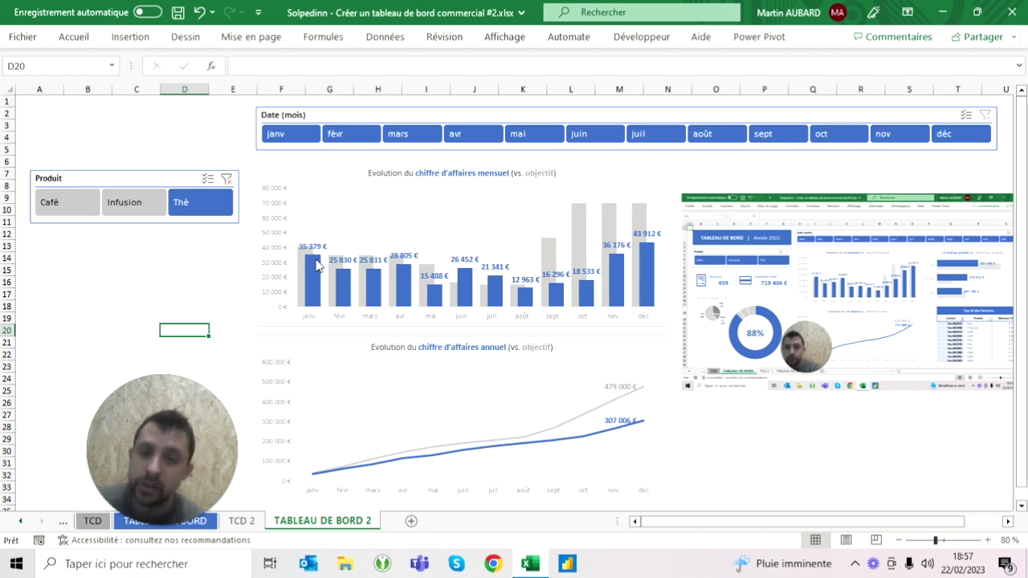
left_click(139, 210)
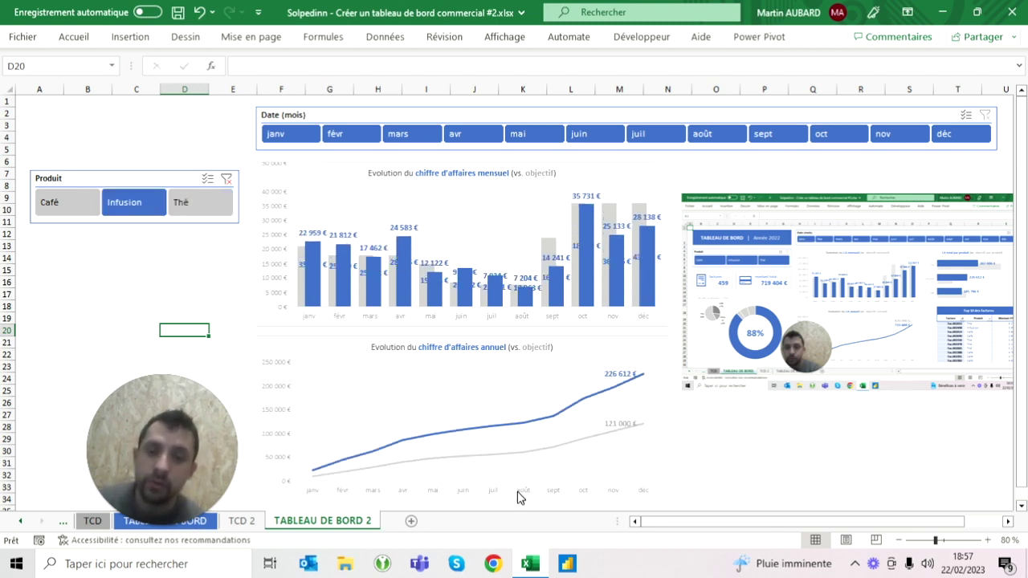
left_click(227, 179)
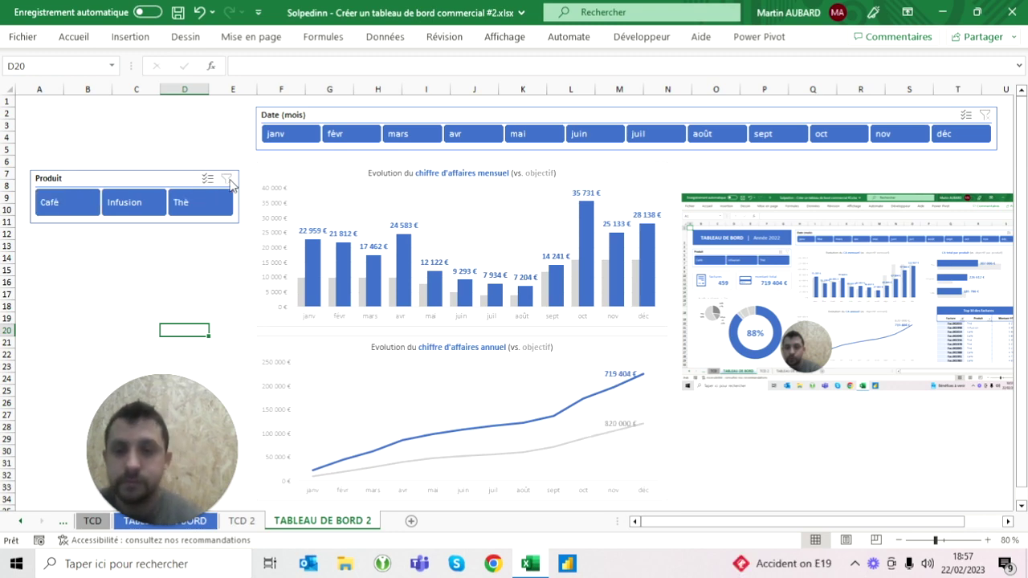
left_click(136, 270)
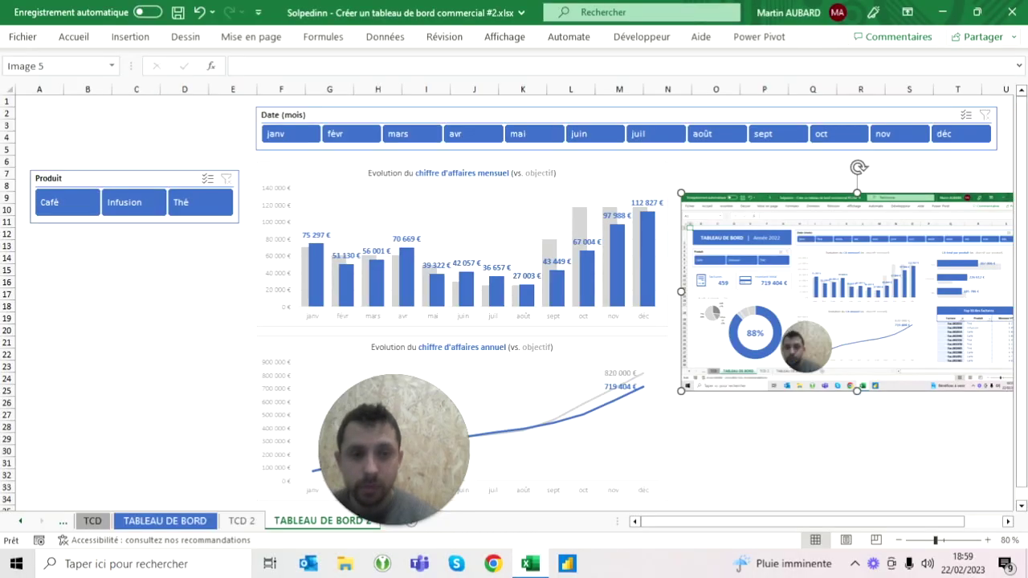
- Drag the reference screenshot down beside the annual chart and go to the TABLEAU DE BORD sheet
left_click_drag(847, 291, 846, 437)
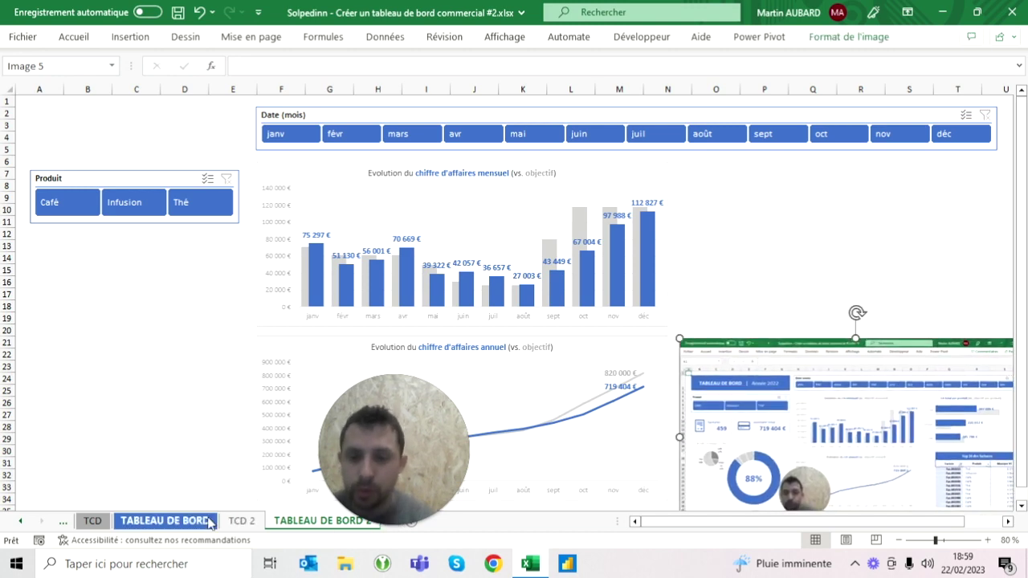
left_click(165, 521)
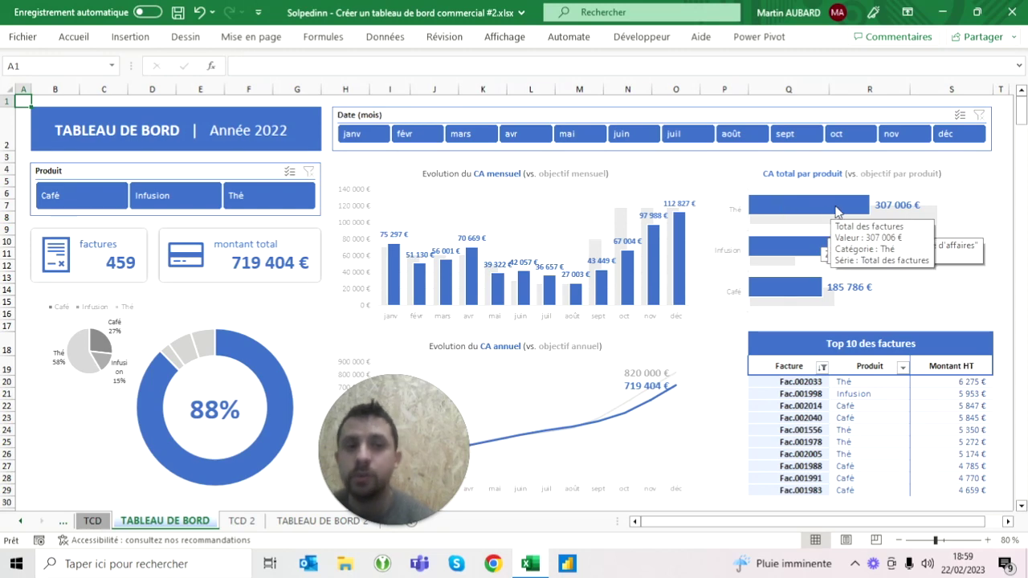
mouse_move(809, 206)
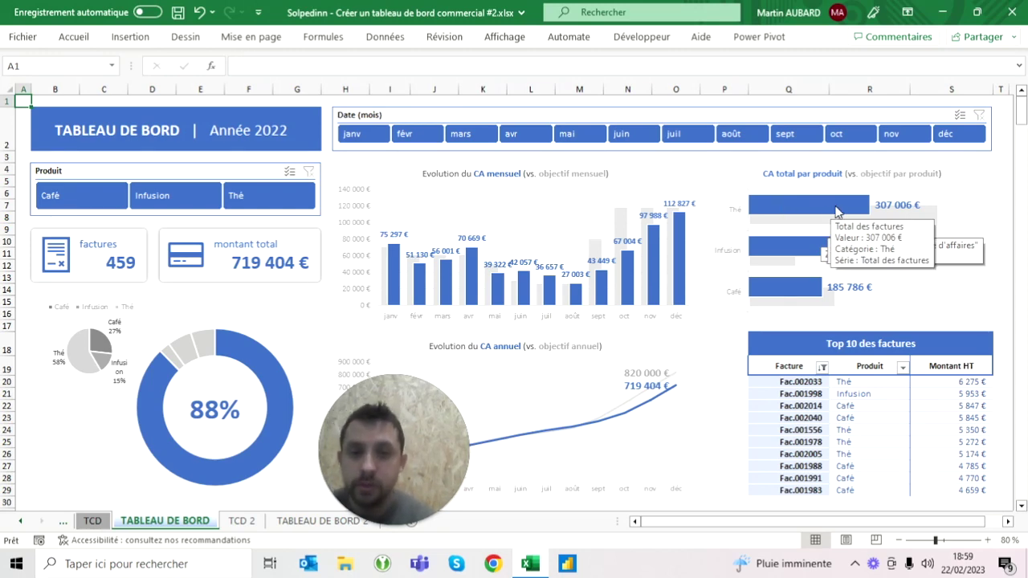
- On TCD 2, copy the cumulative pivot in columns F:H and paste it into column J
left_click(241, 521)
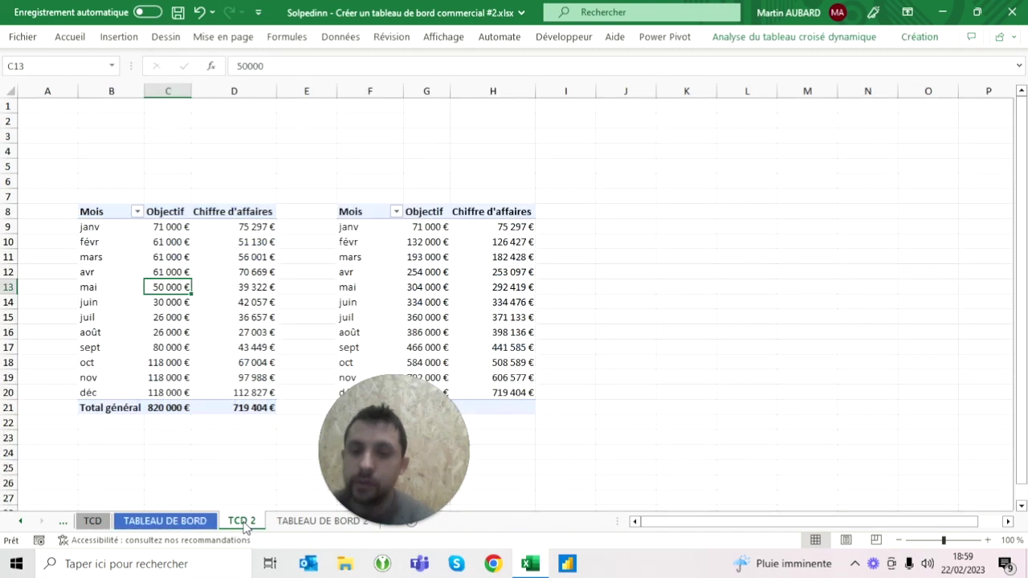
left_click_drag(369, 91, 492, 91)
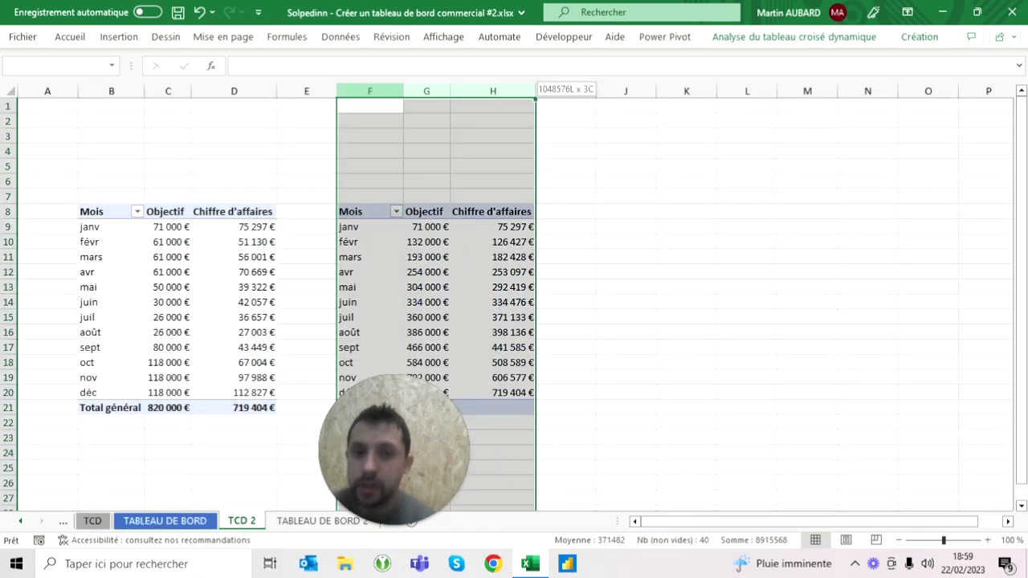
key("ctrl+c")
left_click(628, 90)
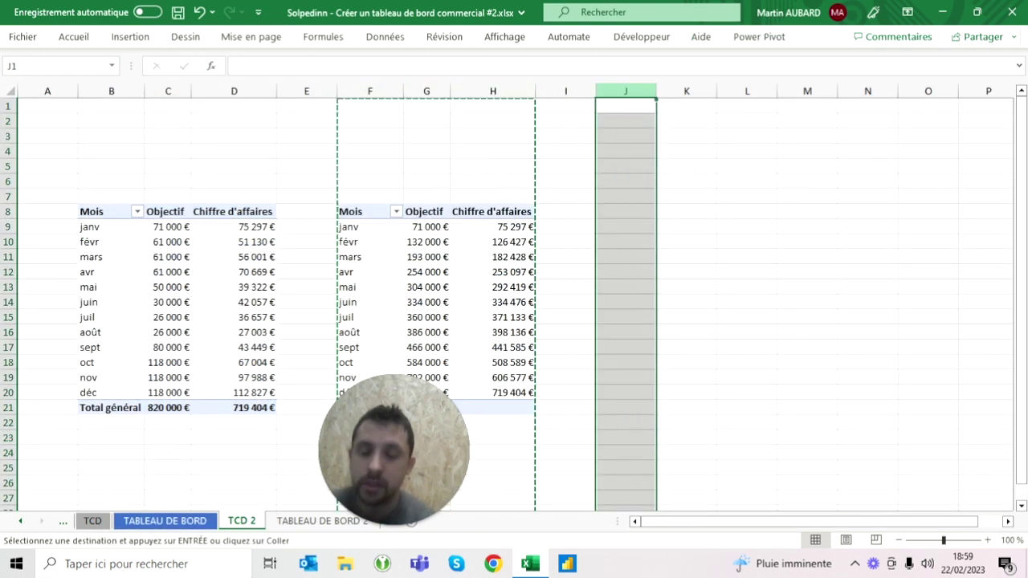
key("ctrl+v")
left_click(629, 257)
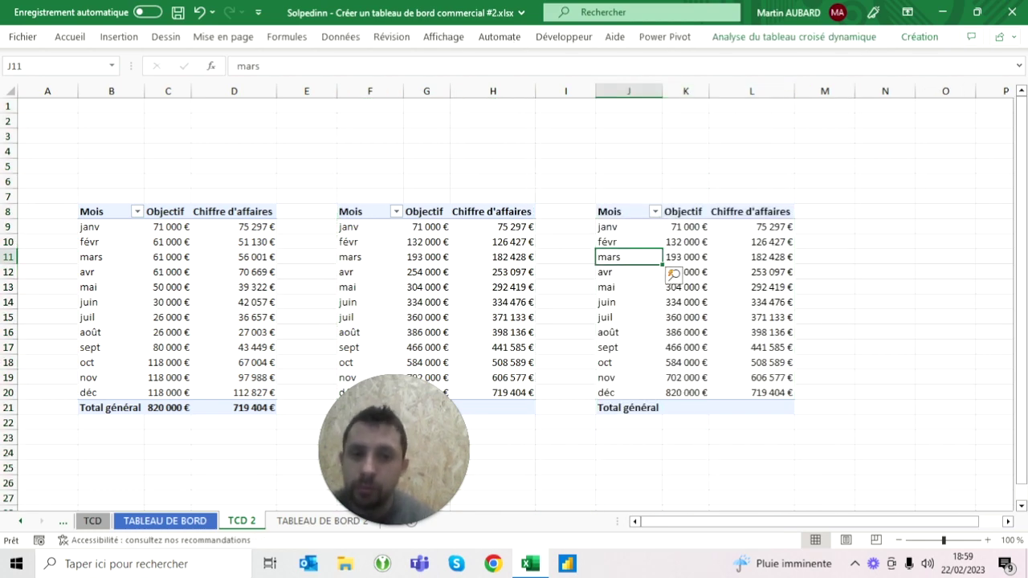
- Remove Date (mois) from the copied pivot, leaving Objectif 820000 and Chiffre d'affaires 719404
left_click(683, 258)
right_click(683, 258)
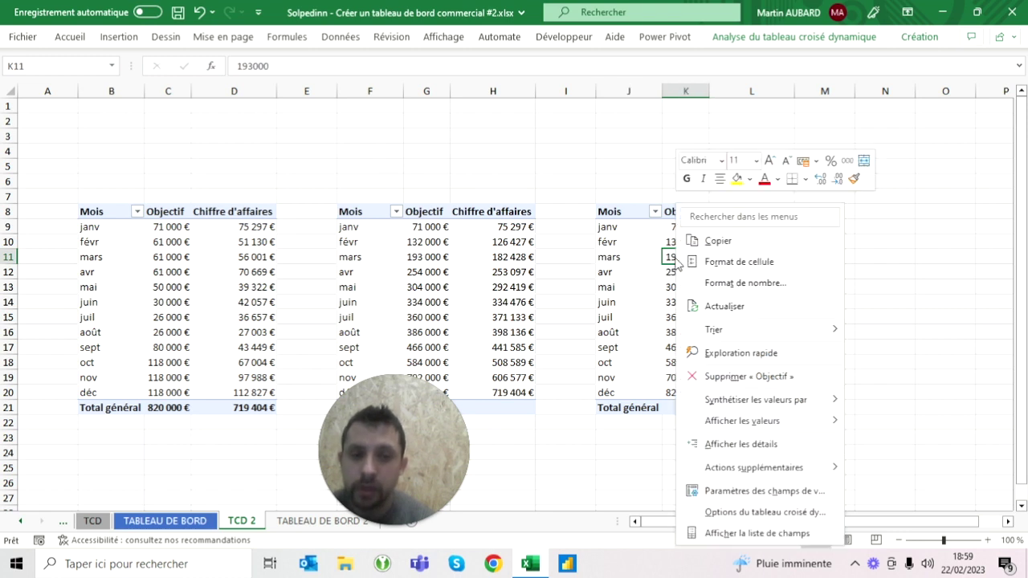
left_click(743, 533)
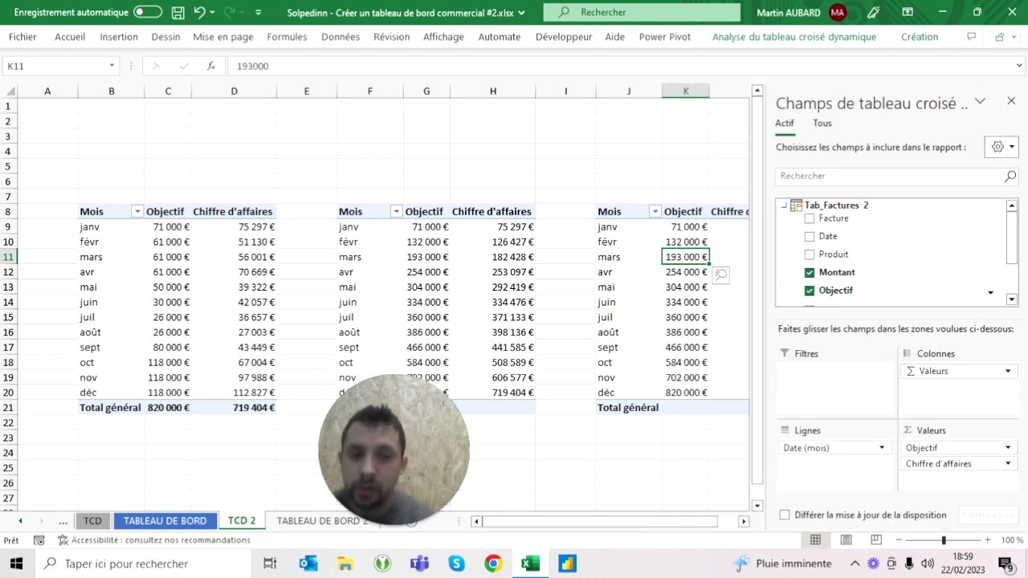
scroll(892, 253, "down", 1)
mouse_move(842, 287)
left_click(810, 288)
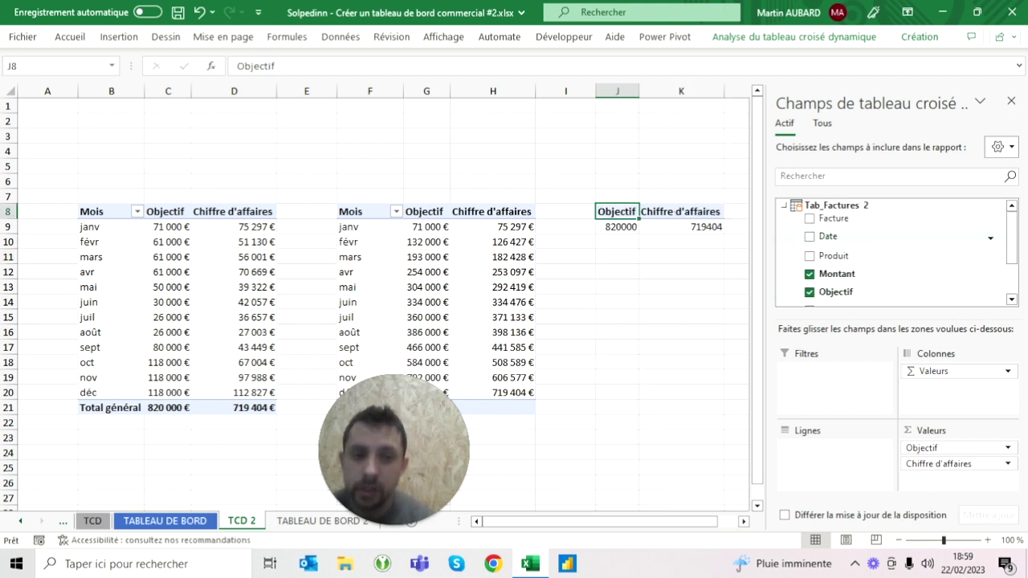
- Add Produit as the copied pivot's rows and rename the row header to 'Produit'
scroll(891, 238, "down", 1)
left_click_drag(835, 218, 835, 447)
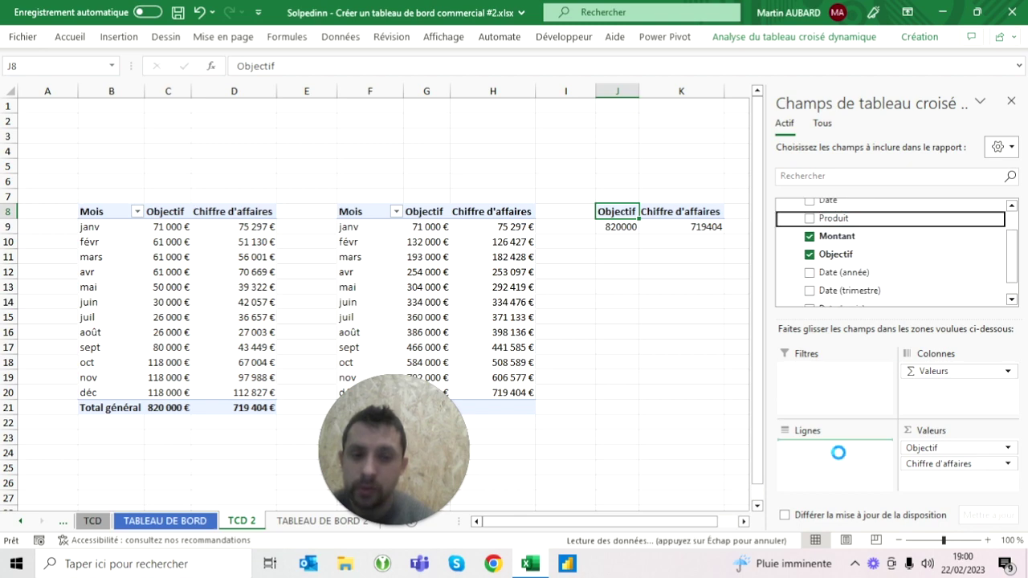
scroll(552, 215, "right", 3)
scroll(551, 215, "right", 1)
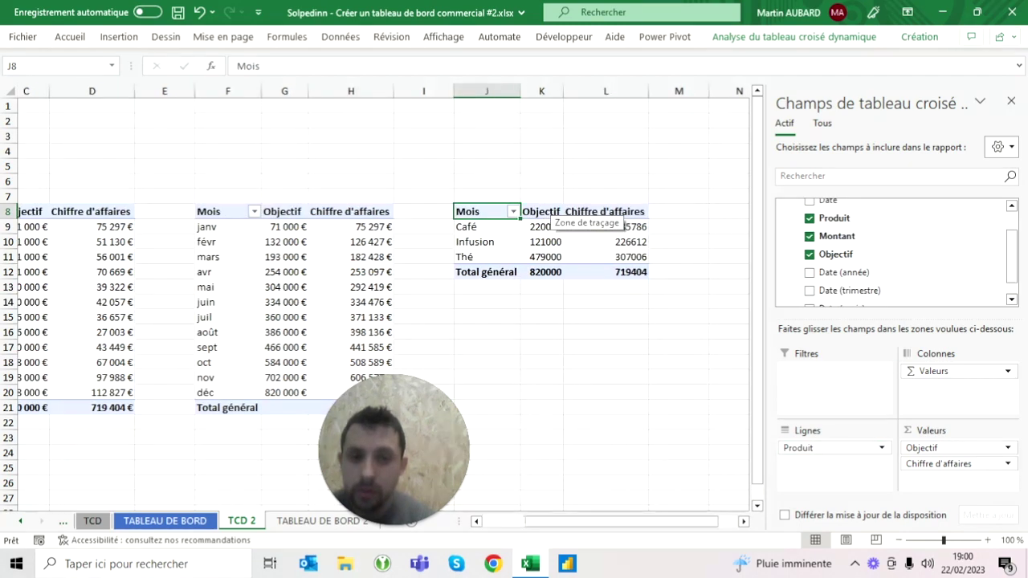
scroll(551, 215, "right", 2)
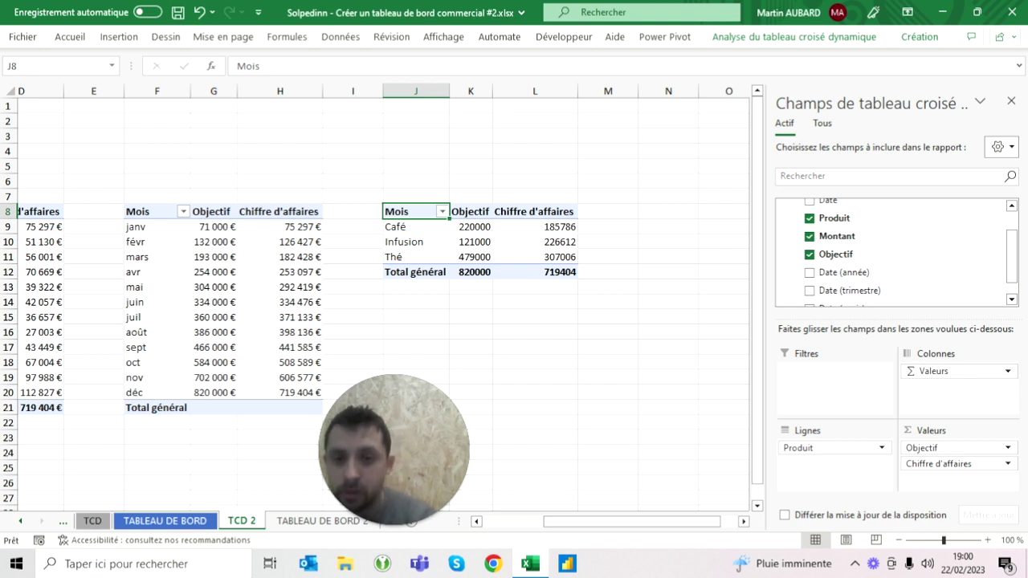
type("Produit")
key("Return")
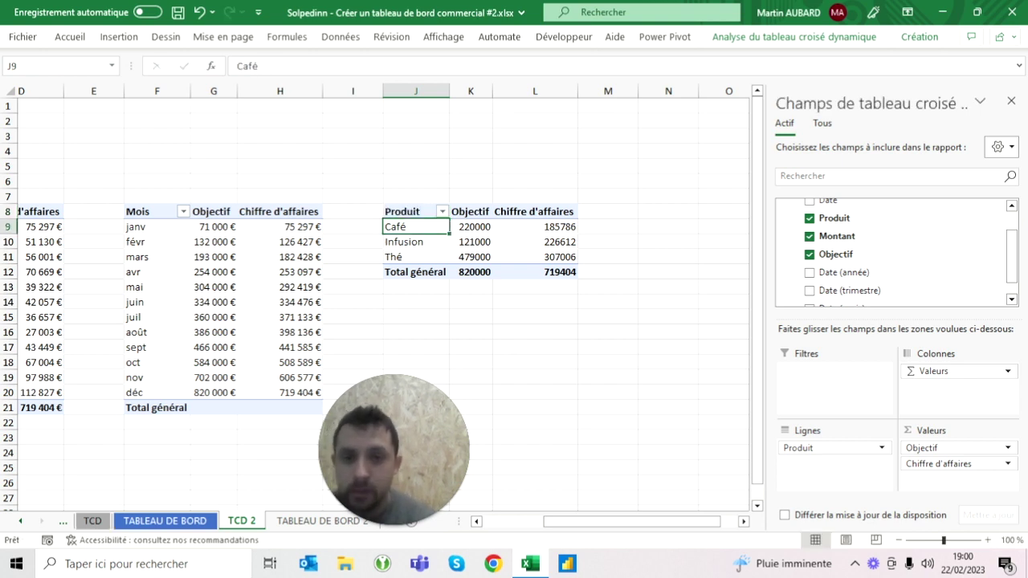
key("Up")
key("Right")
key("Right")
key("Down")
key("Left")
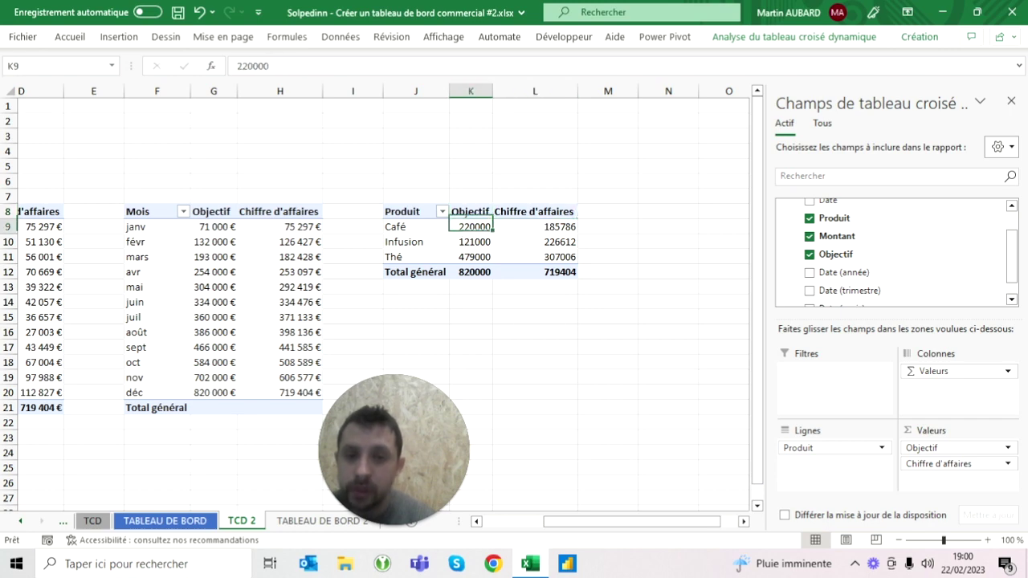
- Format the Objectif values as euro currency with 0 decimals
right_click(468, 231)
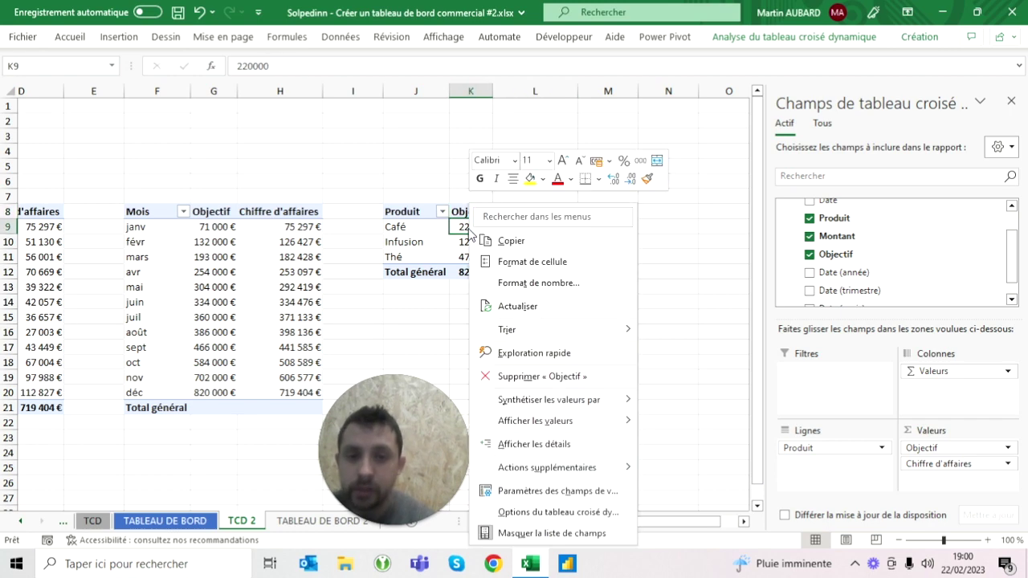
key("Escape")
key("ctrl+1")
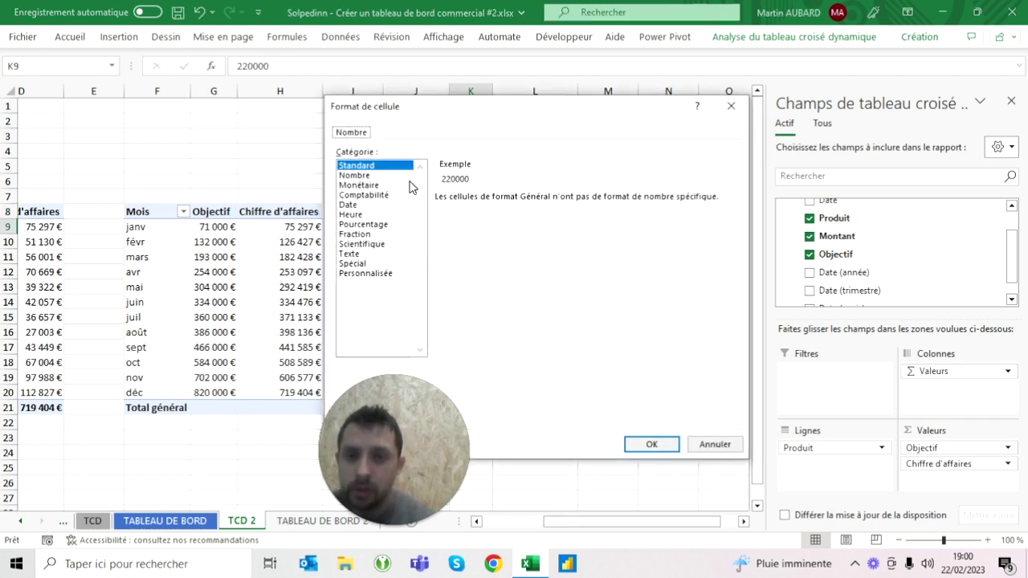
left_click(378, 185)
double_click(566, 203)
left_click(655, 439)
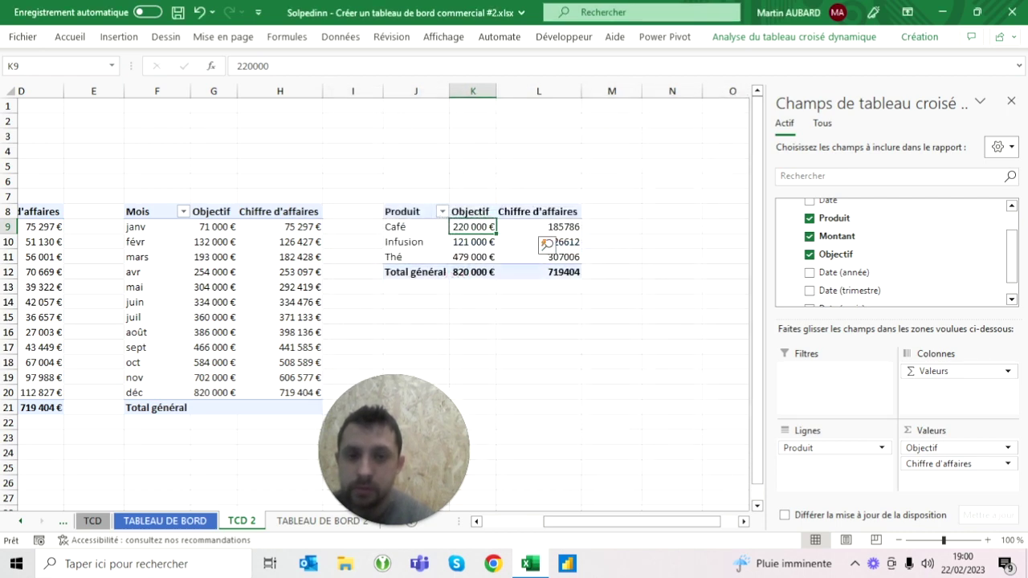
- Format the Chiffre d'affaires values as euro currency with 0 decimals
left_click(572, 227)
right_click(555, 227)
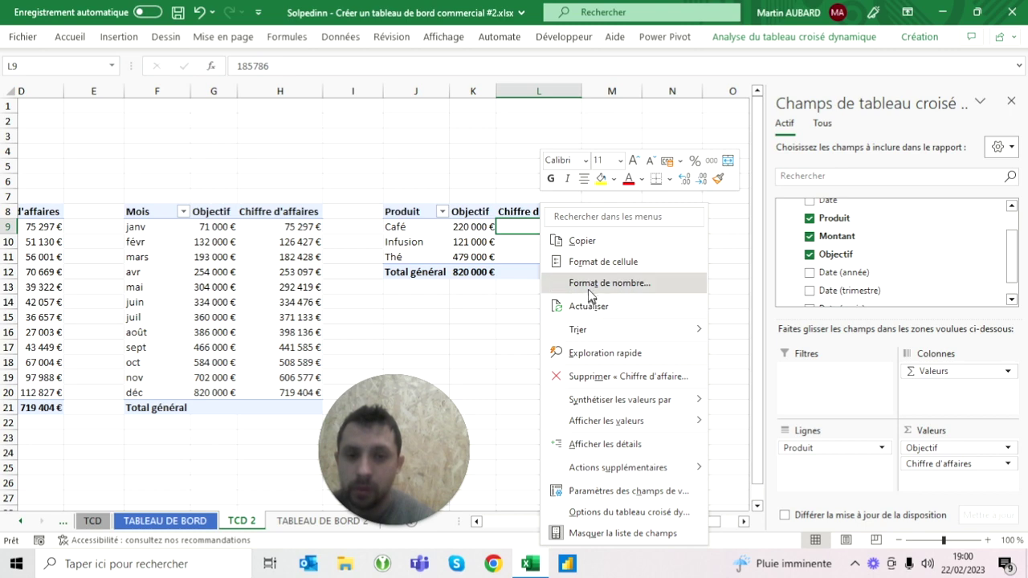
left_click(592, 283)
left_click(422, 184)
double_click(618, 200)
left_click(700, 444)
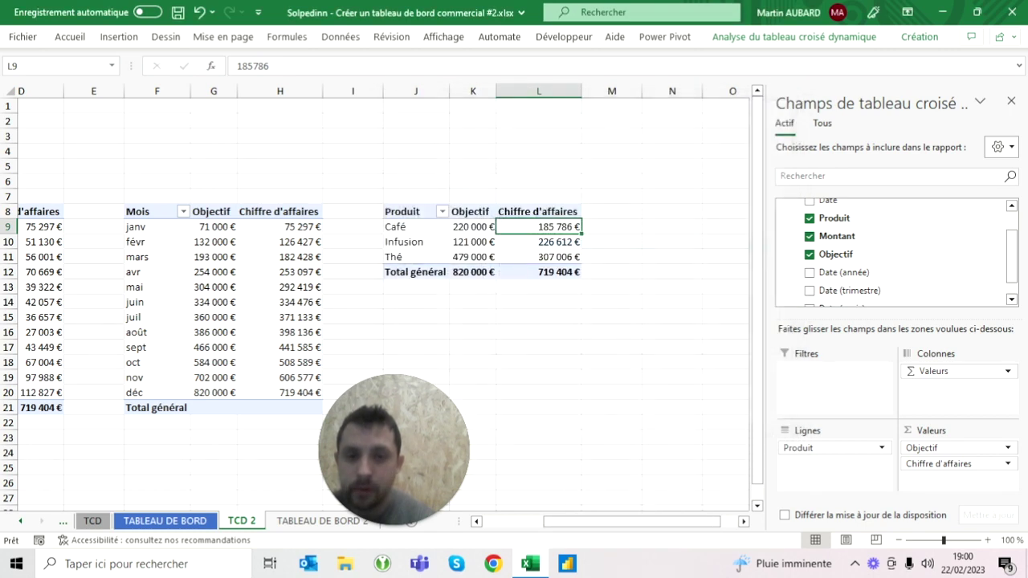
left_click(414, 227)
left_click(859, 38)
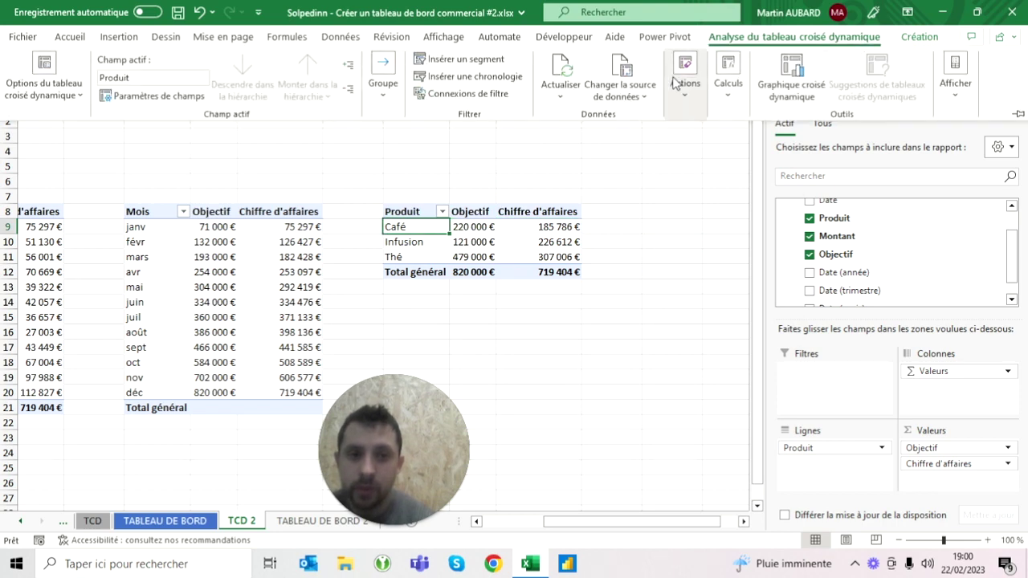
- Insert a clustered bar pivot chart of Objectif vs Chiffre d'affaires per product, then go to TABLEAU DE BORD 2
left_click(783, 77)
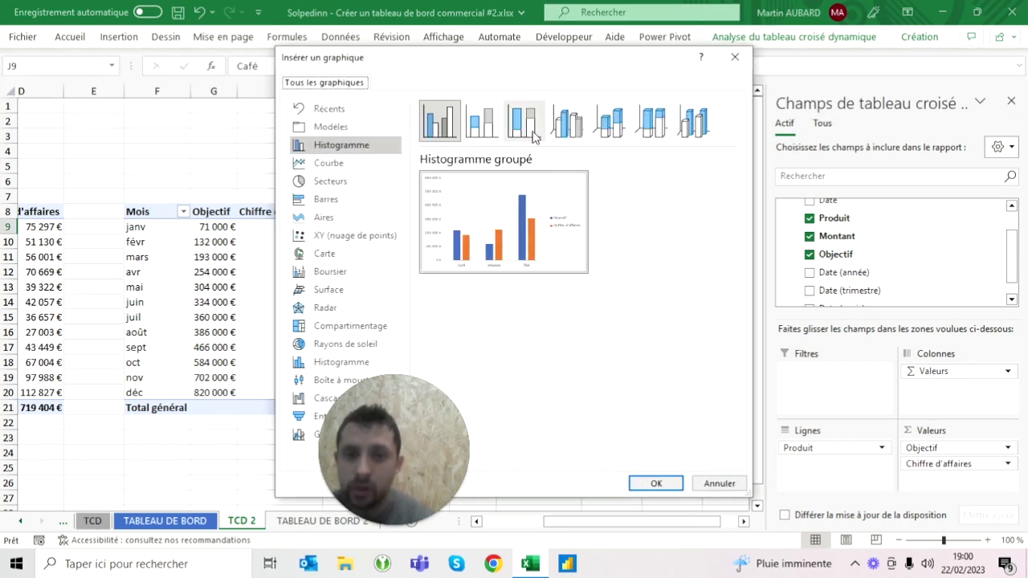
left_click(328, 201)
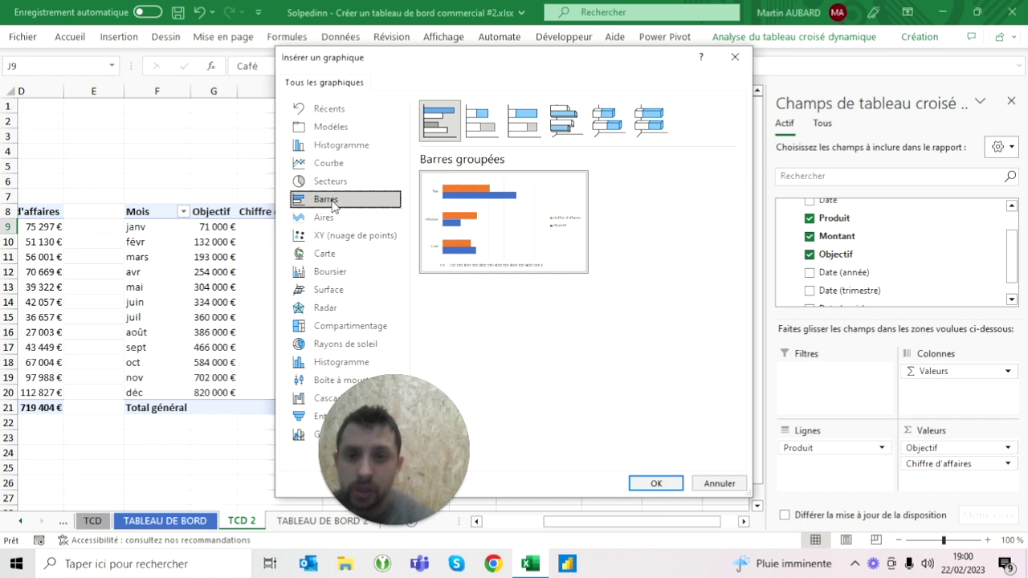
left_click(656, 484)
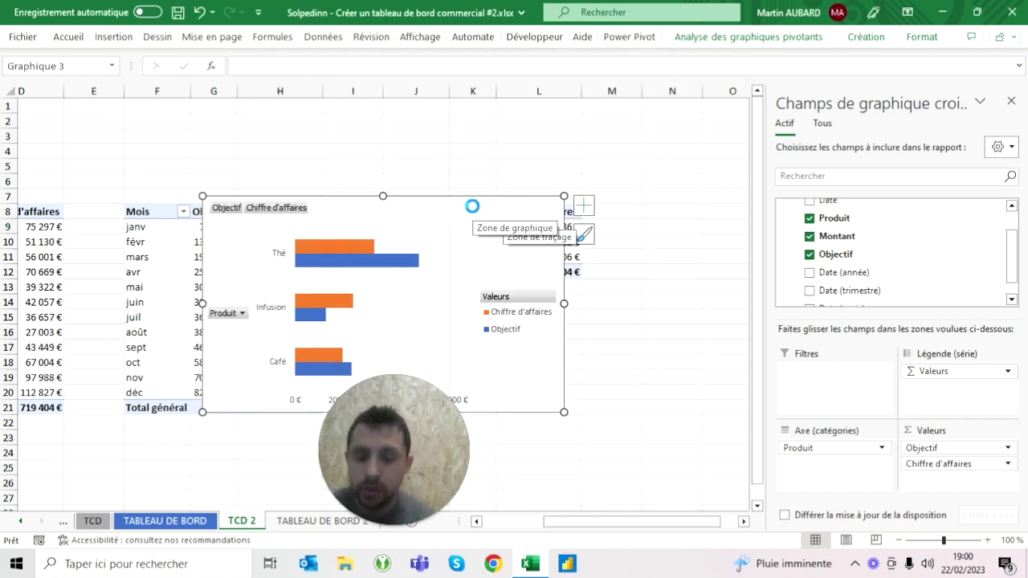
left_click(317, 521)
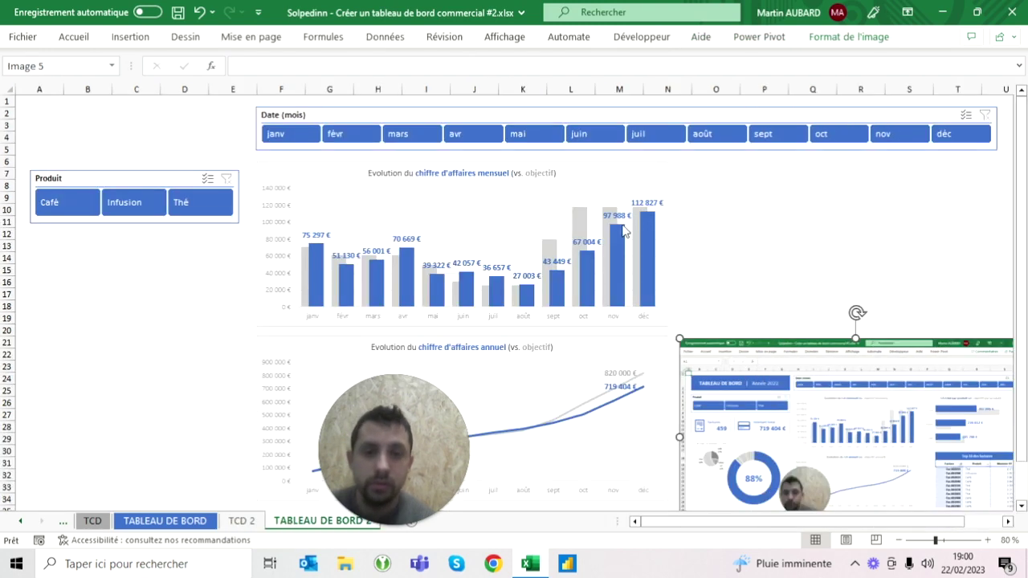
- Paste the product bar chart at O7 on TABLEAU DE BORD 2 and delete the original from TCD 2
left_click(715, 174)
key("ctrl+v")
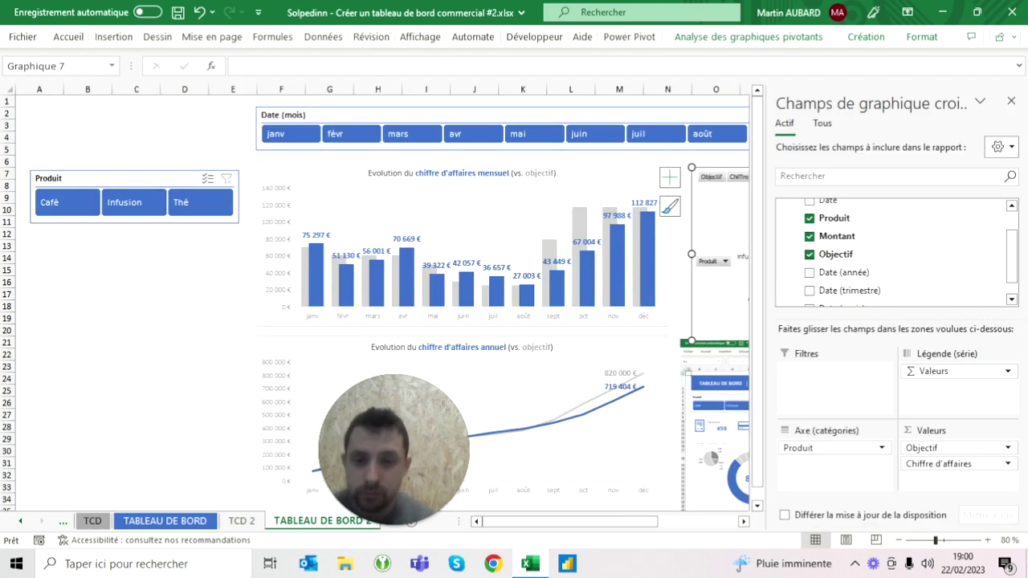
left_click(241, 520)
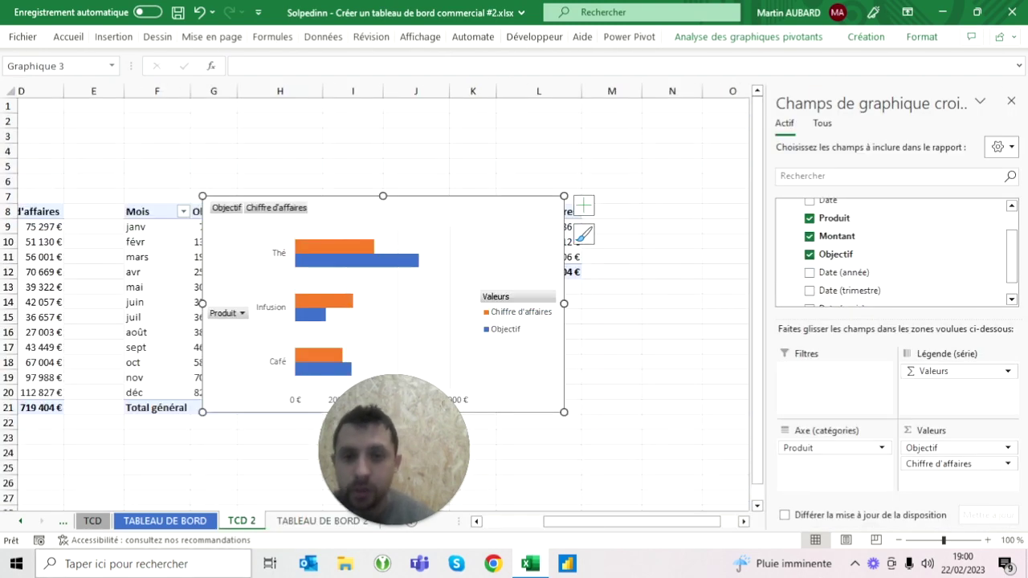
key("Delete")
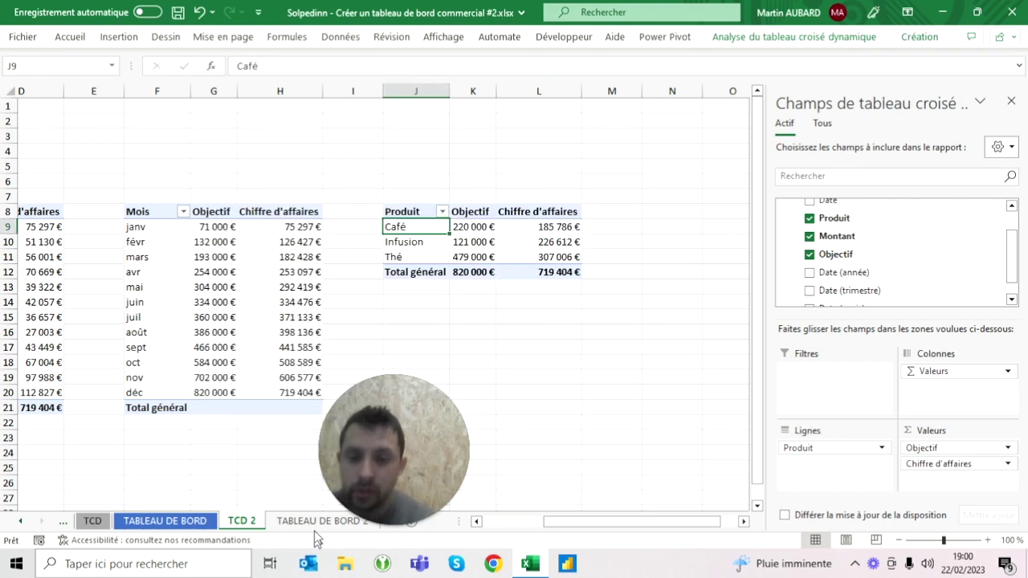
left_click(321, 521)
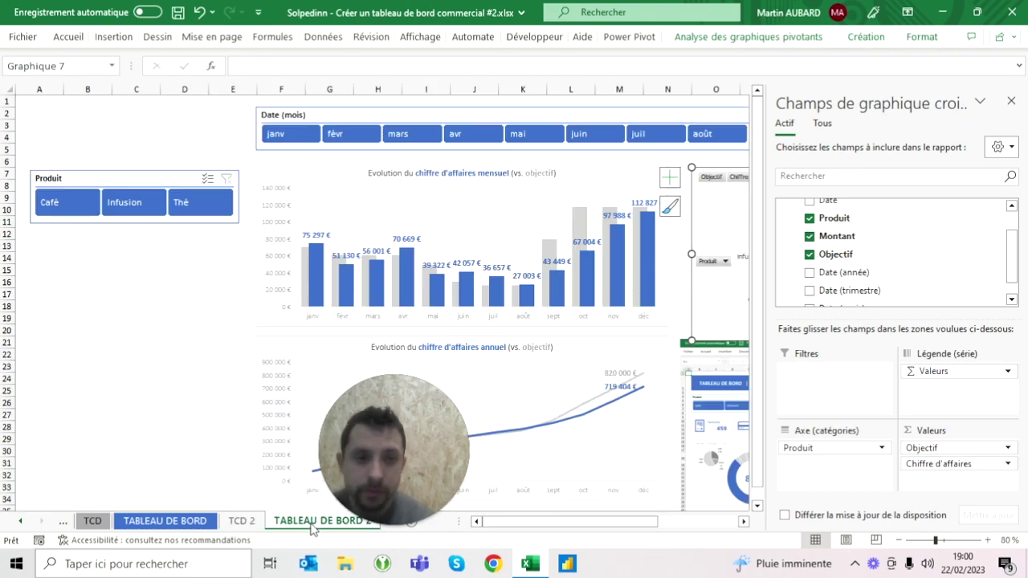
- Move the bar chart beside the monthly chart and top-align the two with Aligner en haut
left_click(1012, 102)
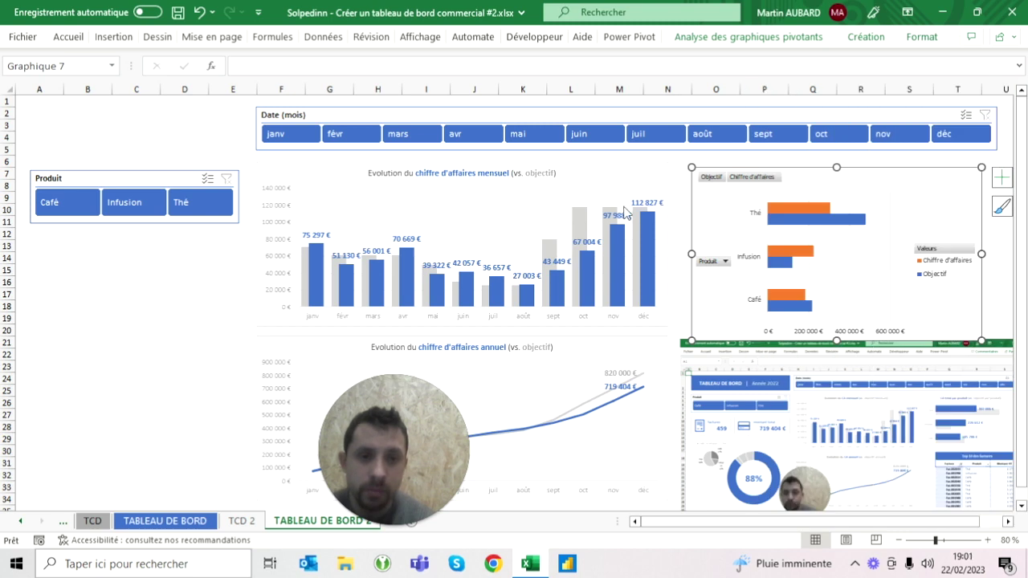
scroll(624, 215, "right", 5)
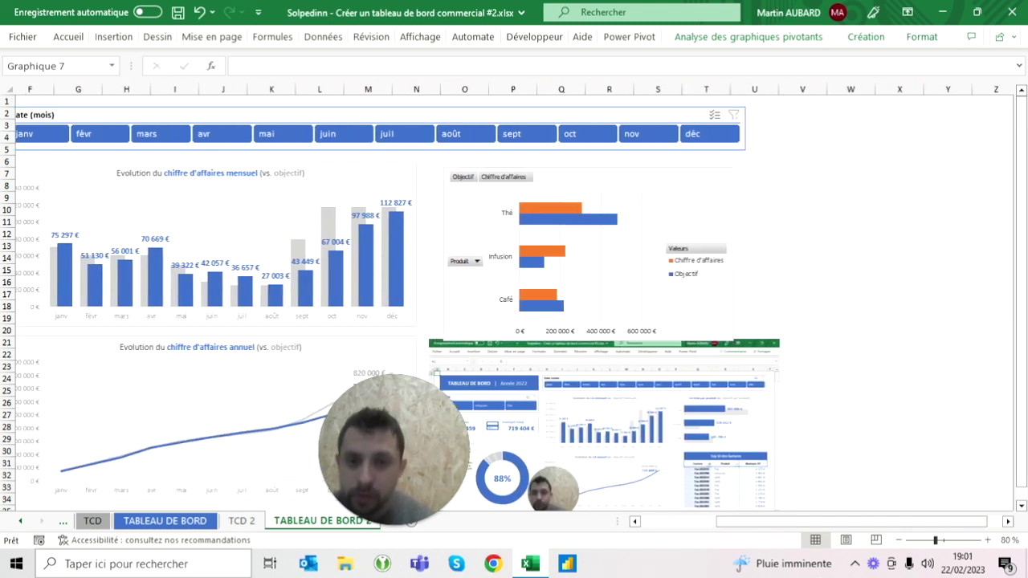
left_click_drag(578, 265, 566, 271)
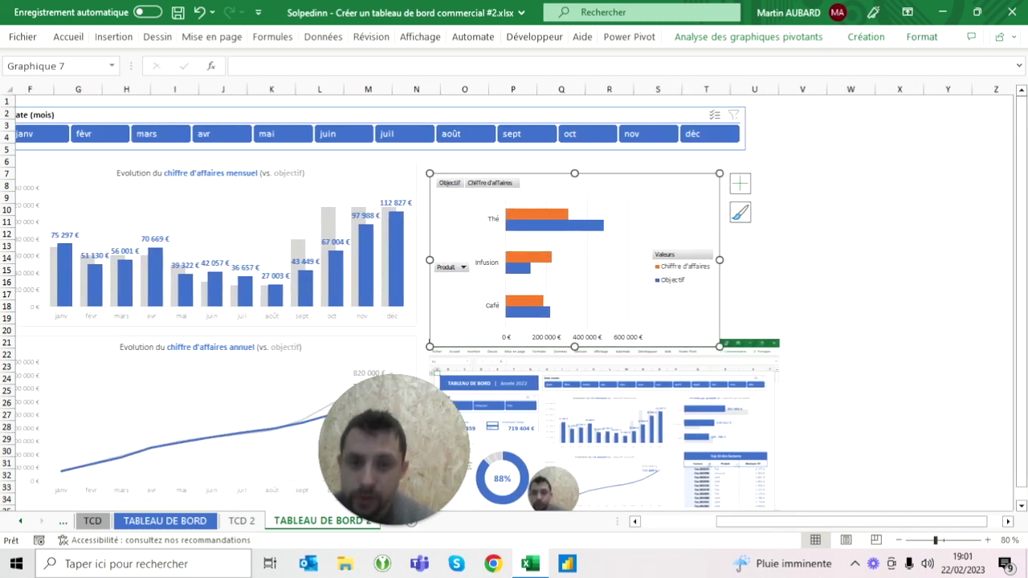
key("Up")
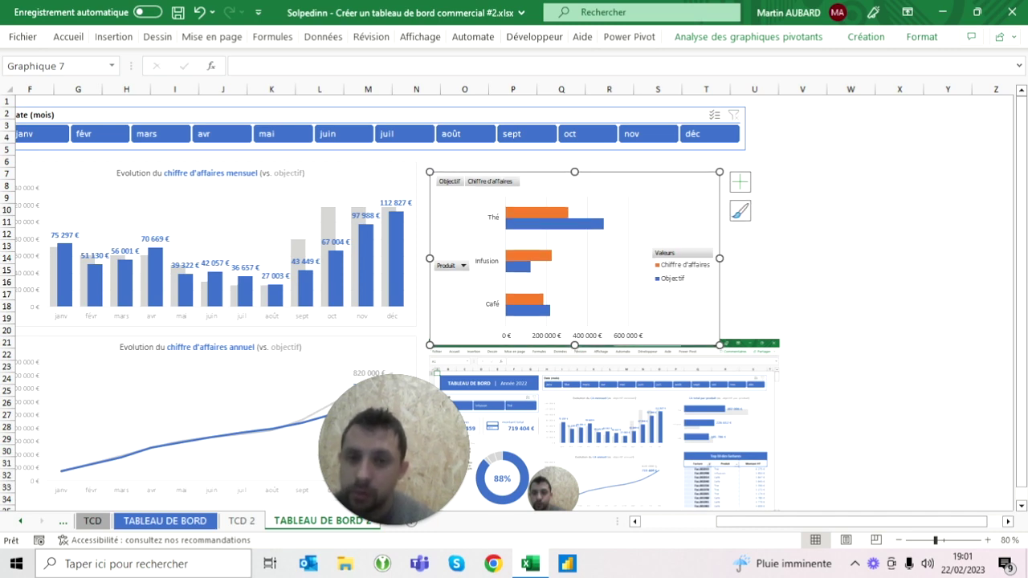
left_click(406, 189, "ctrl")
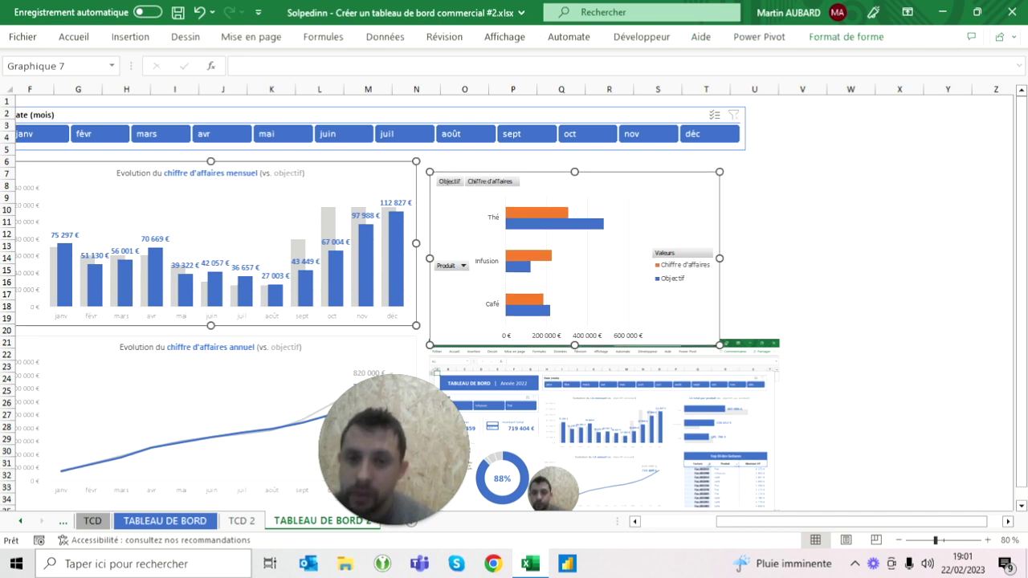
left_click(833, 37)
left_click(832, 61)
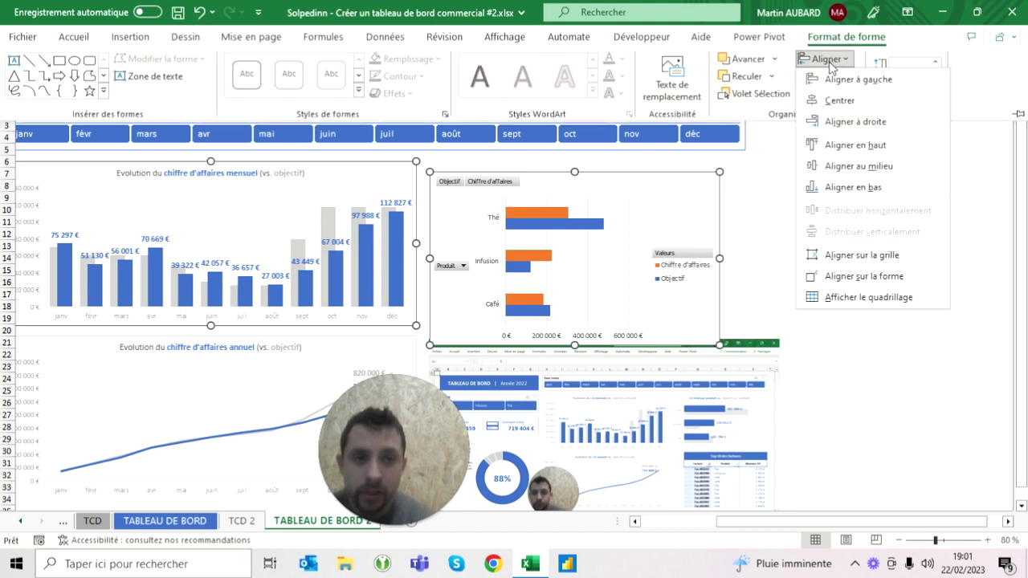
left_click(829, 146)
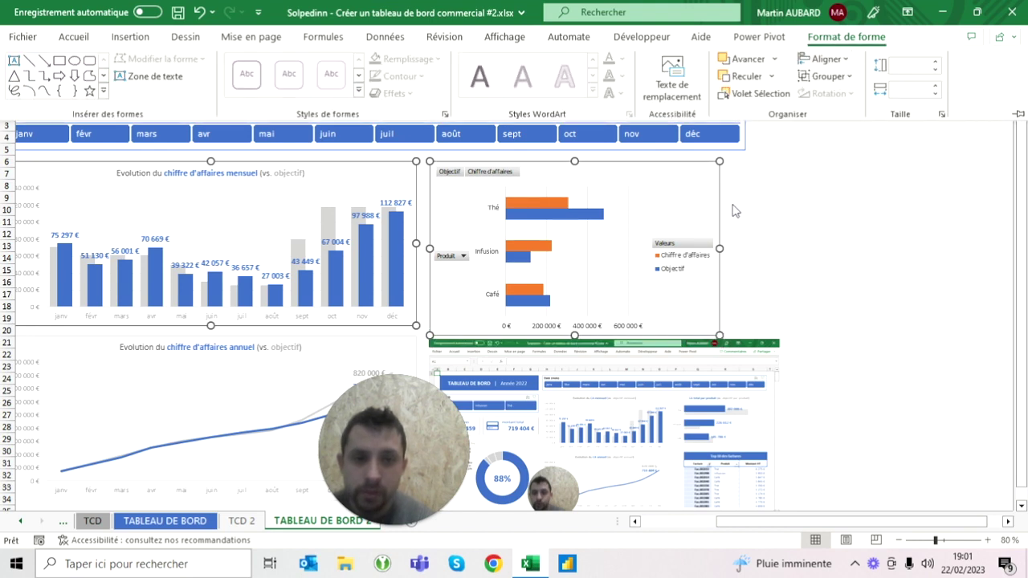
key("Escape")
- Widen the product bar chart to the right, undoing an accidental resize of both charts
left_click_drag(720, 249, 726, 248)
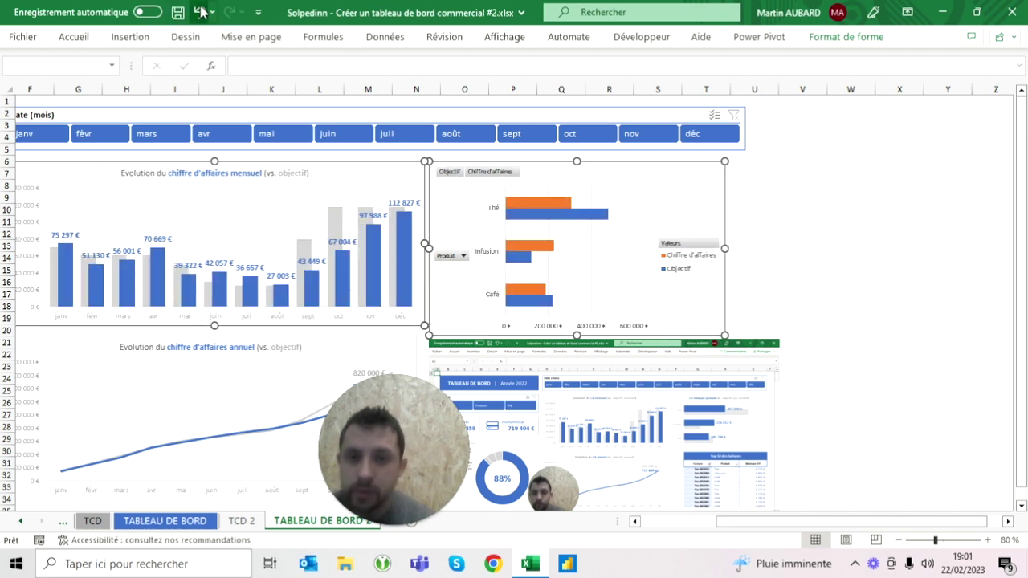
left_click(199, 12)
left_click(478, 201)
left_click_drag(725, 245, 747, 248)
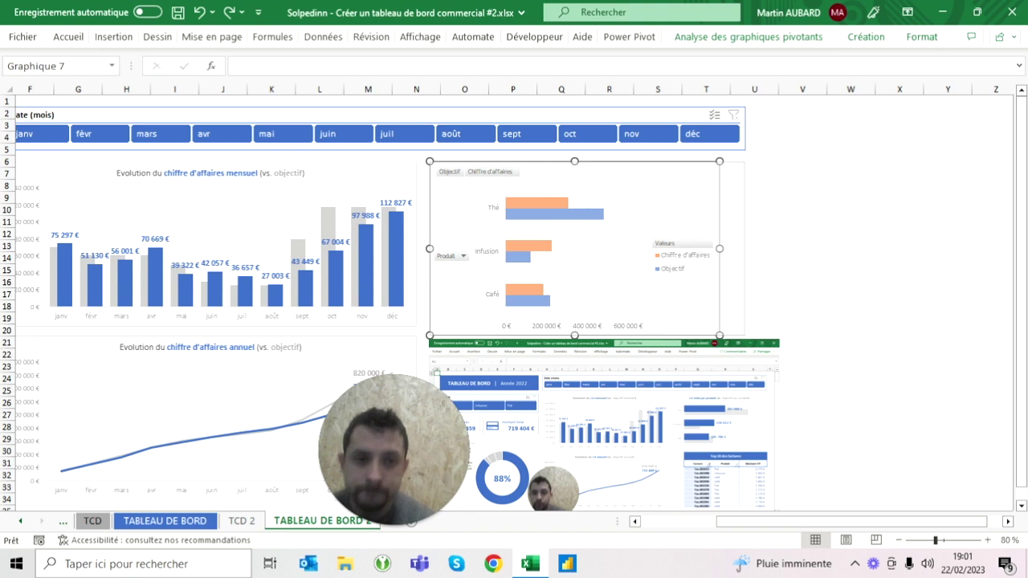
left_click(802, 197)
left_click(707, 209)
left_click(803, 198)
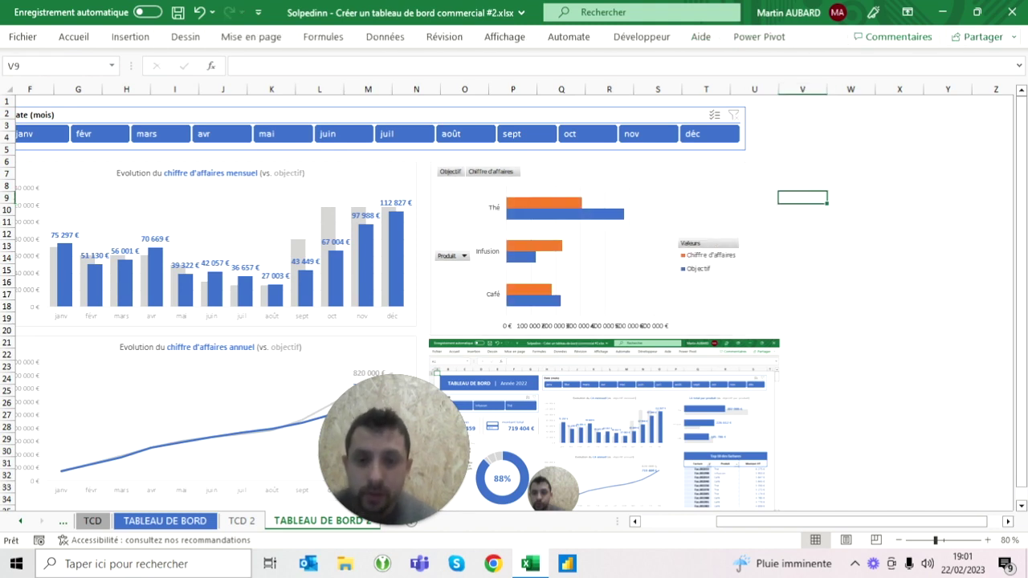
left_click(707, 209)
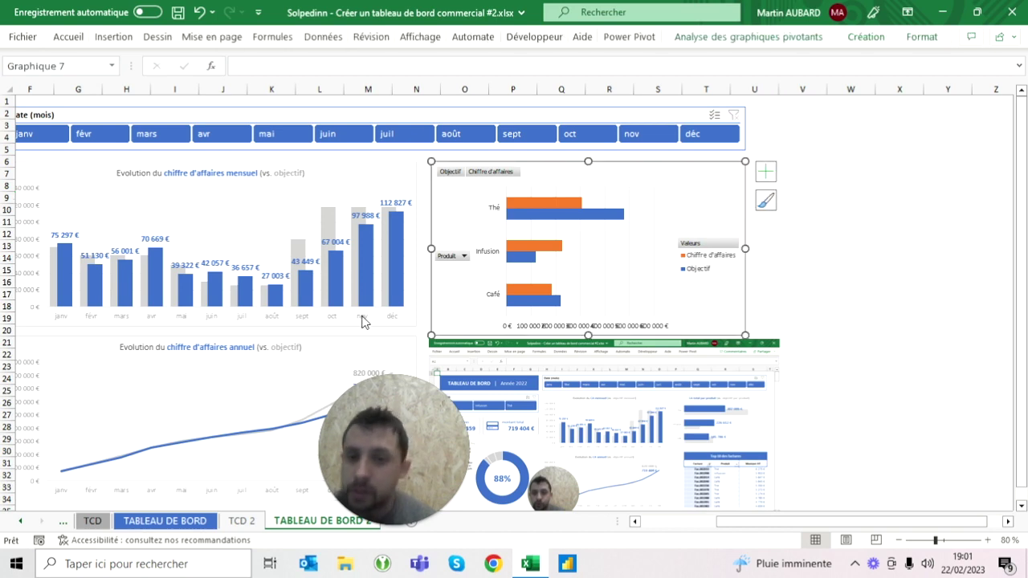
- Set the bar chart height to 7,2 cm, then compare with the original TABLEAU DE BORD
left_click(378, 184)
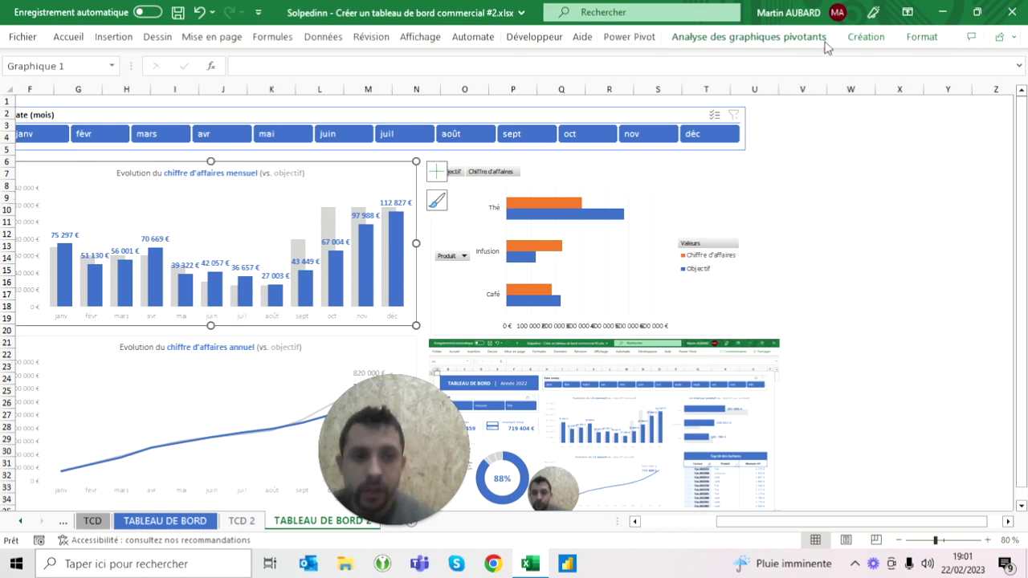
left_click(922, 37)
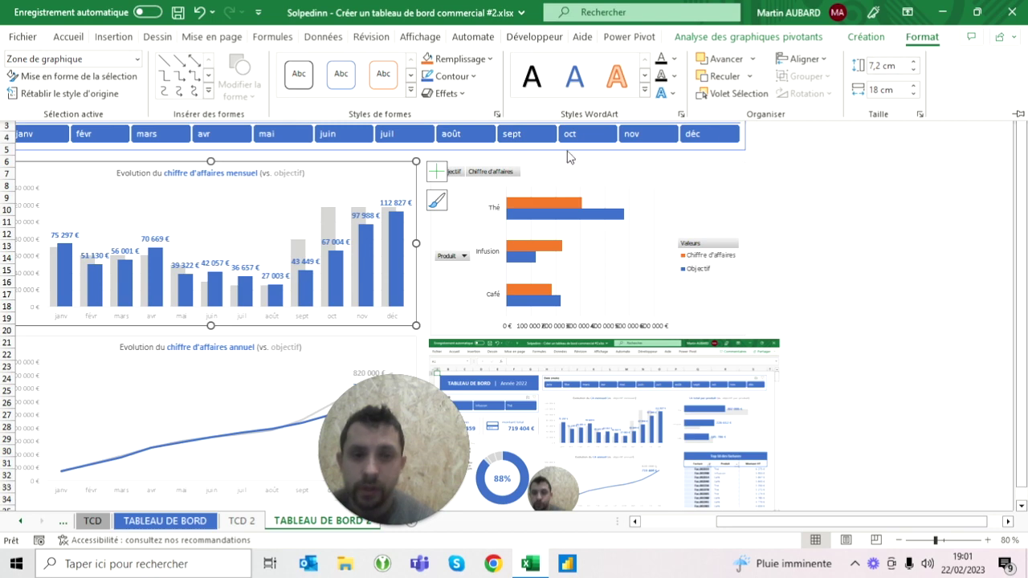
left_click(723, 185)
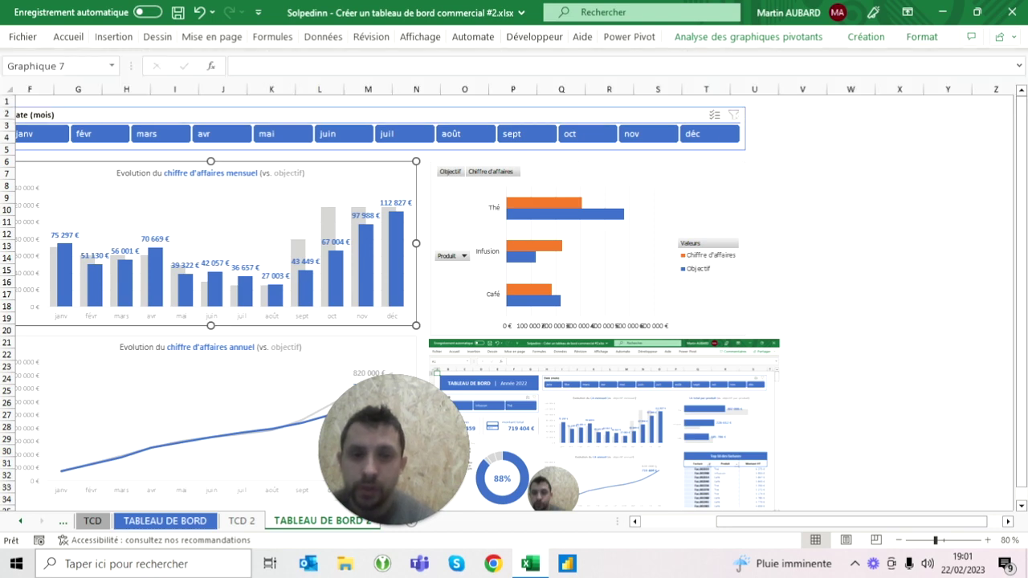
left_click(923, 37)
left_click(888, 65)
type("7,2")
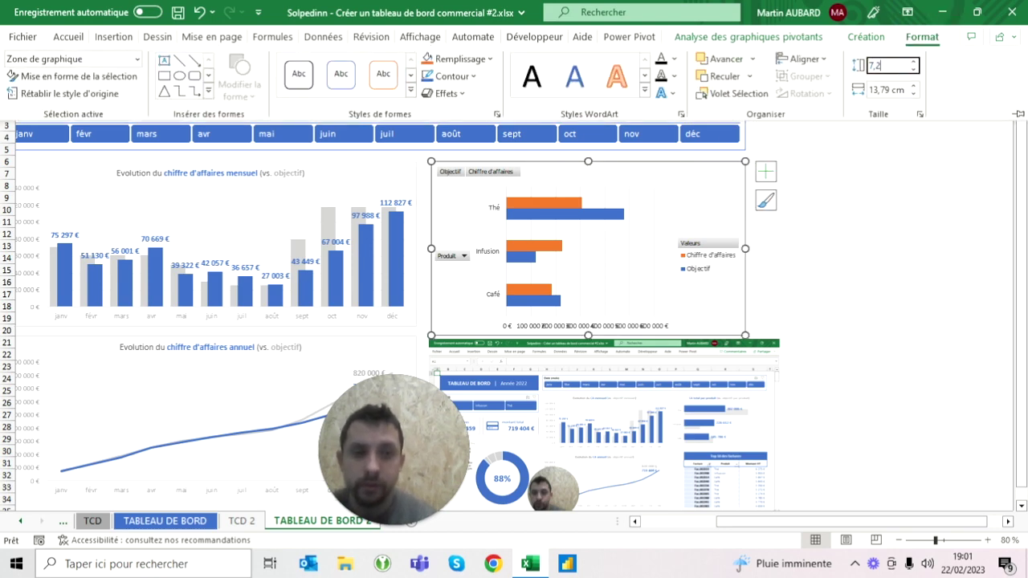
key("Return")
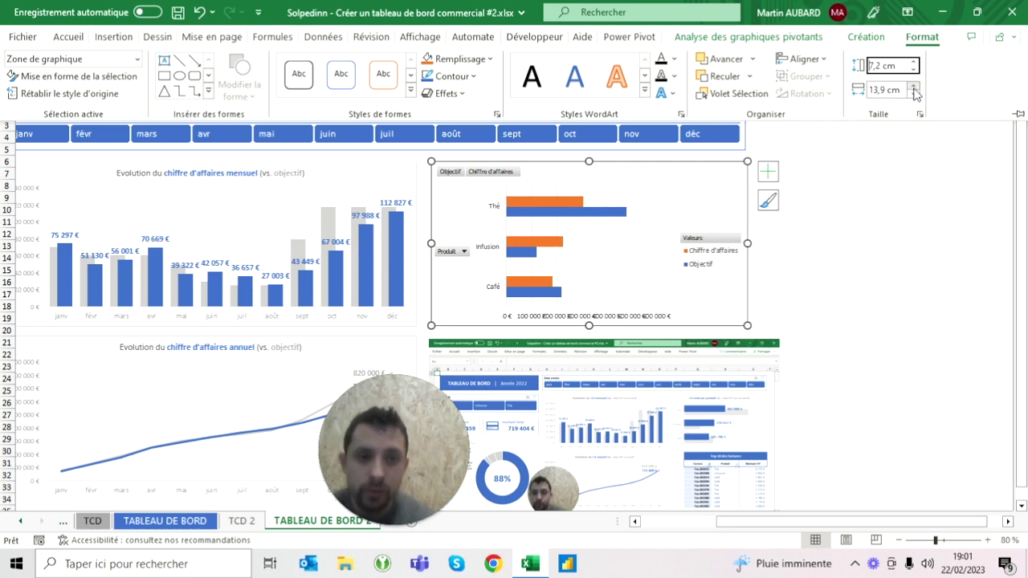
left_click(803, 173)
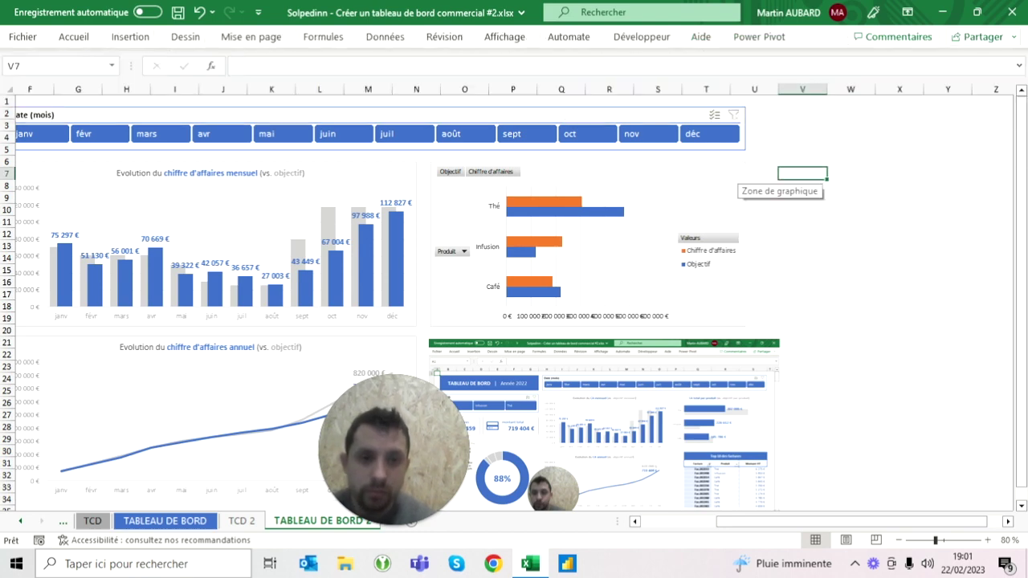
left_click(738, 173)
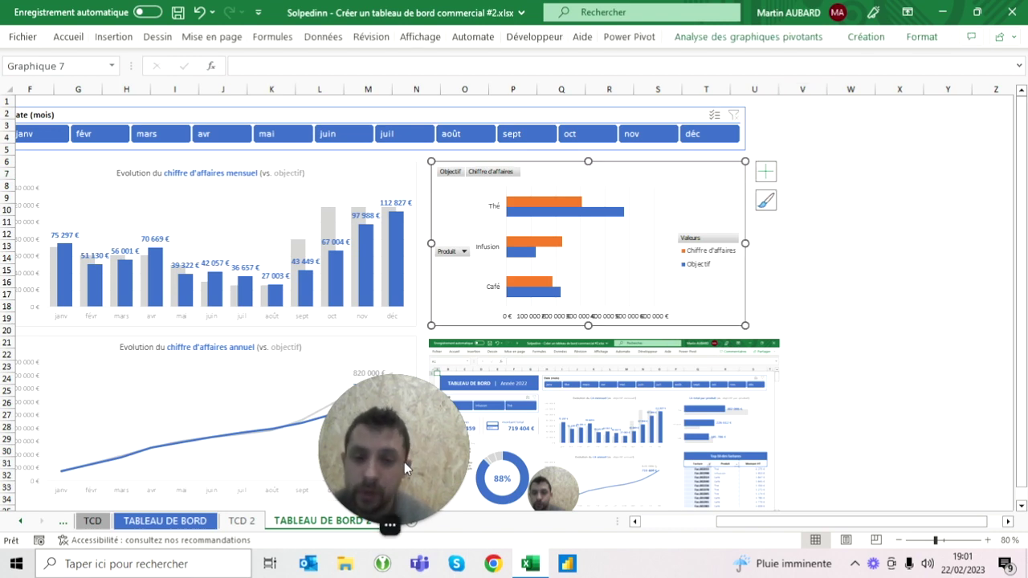
left_click(169, 521)
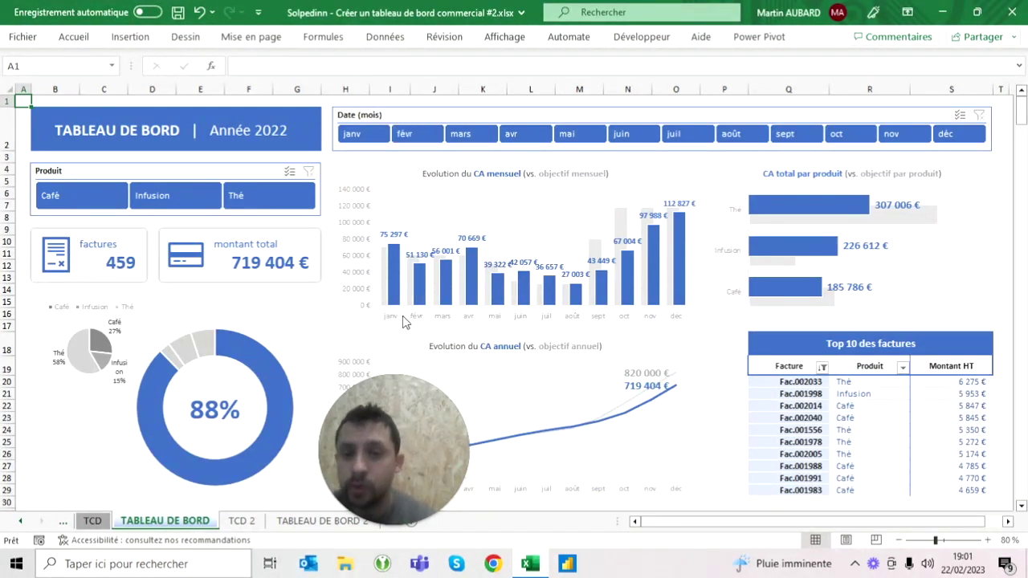
left_click(312, 525)
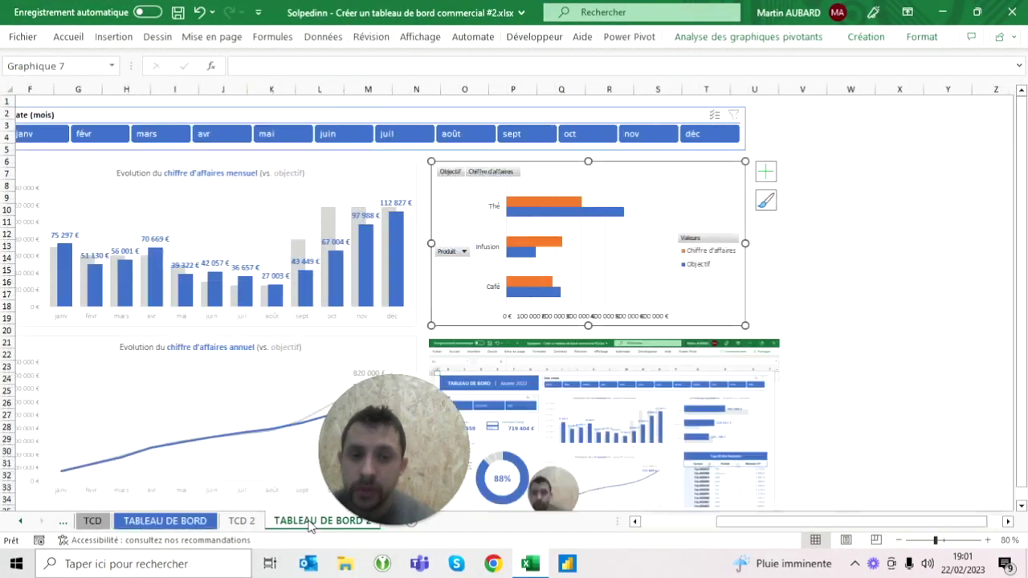
- Hide all field buttons on the product chart and delete its horizontal value axis
right_click(452, 173)
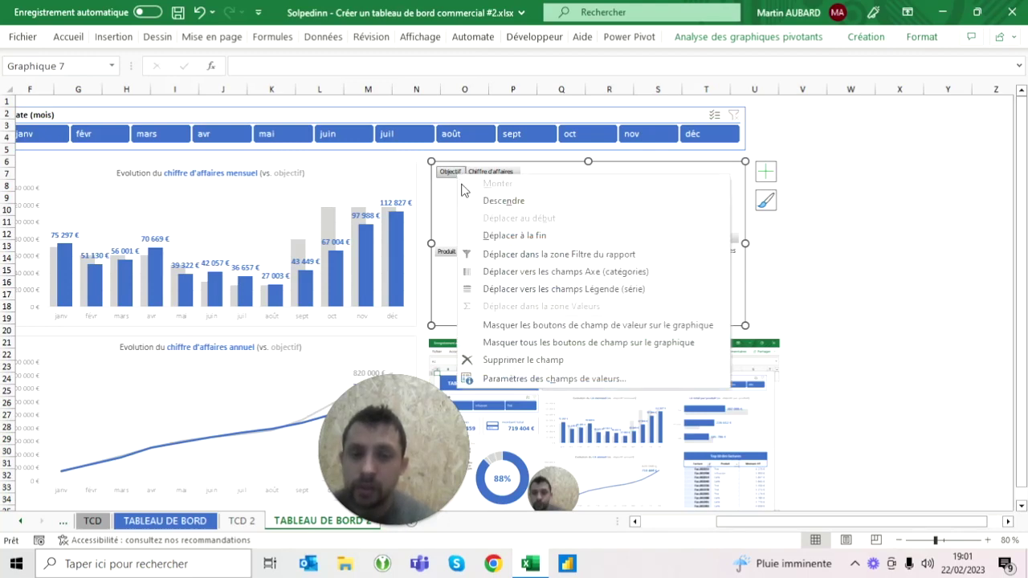
left_click(522, 343)
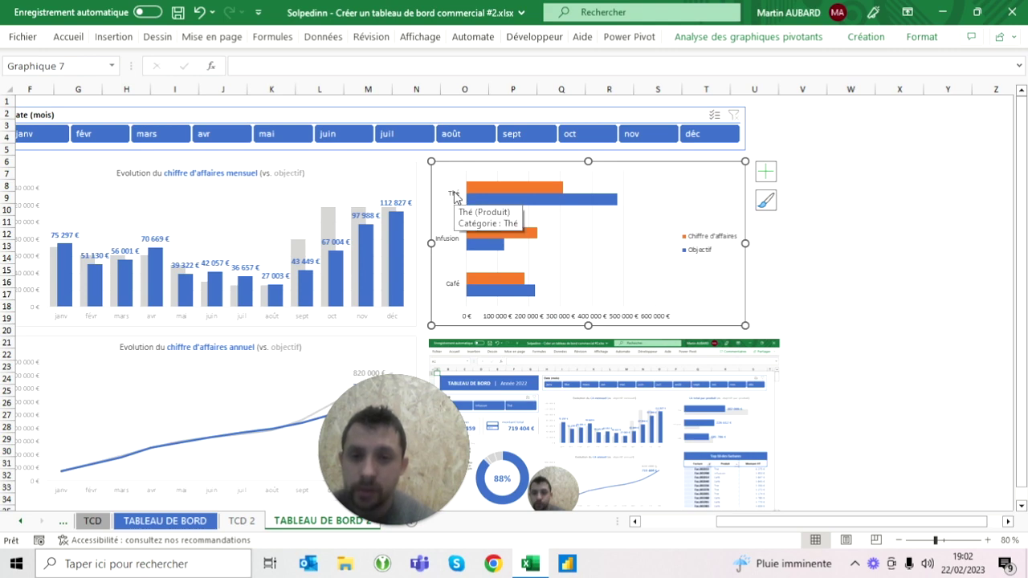
left_click(564, 317)
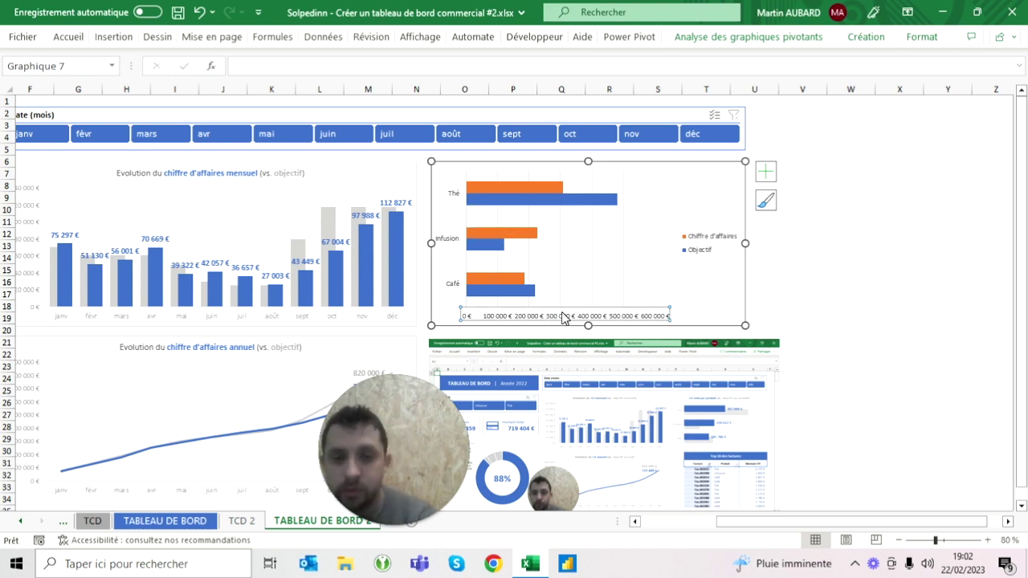
key("Delete")
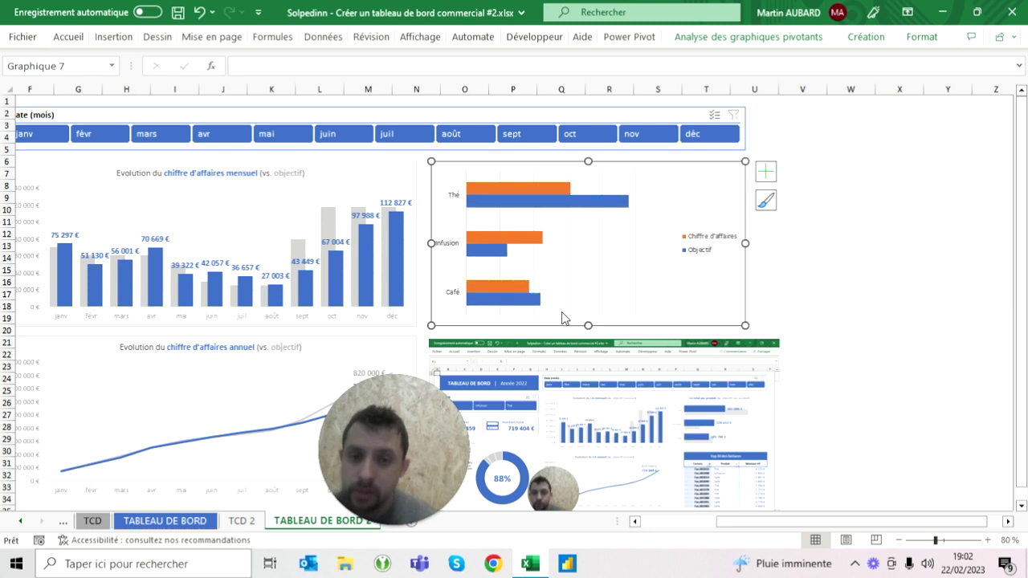
- Make the Thé/Infusion/Café category labels light grey
left_click(450, 250)
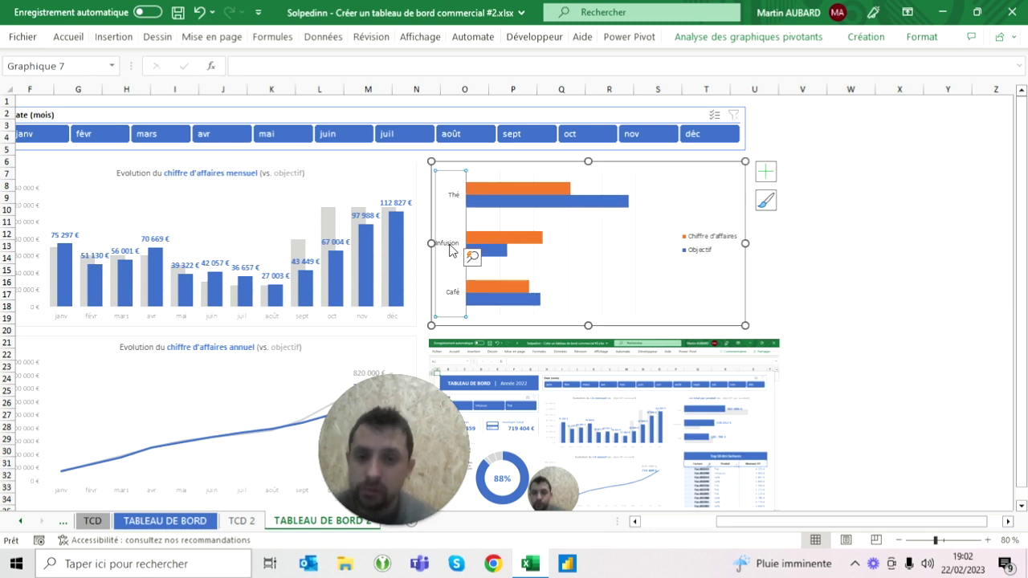
left_click(69, 37)
left_click(233, 89)
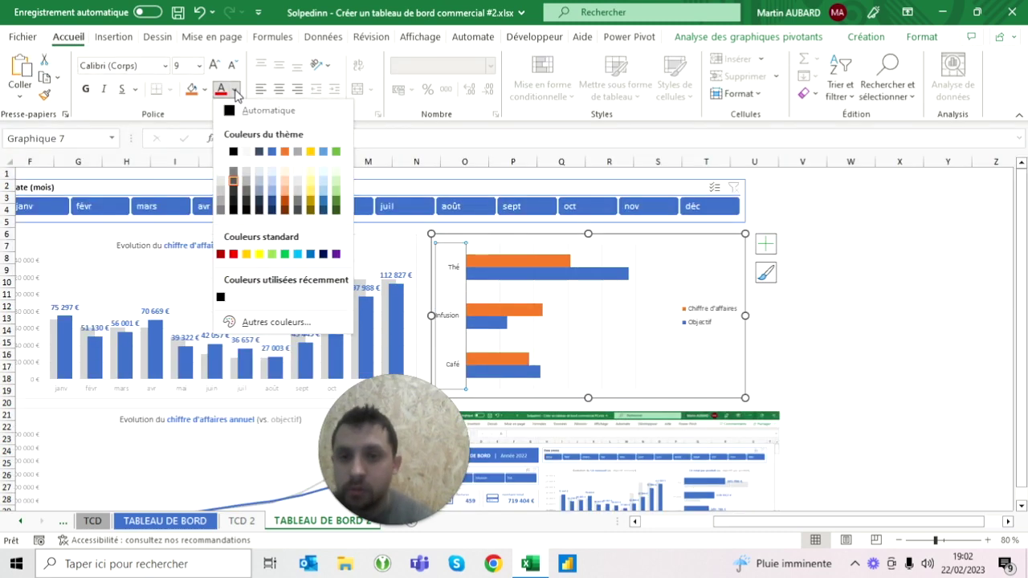
left_click(296, 152)
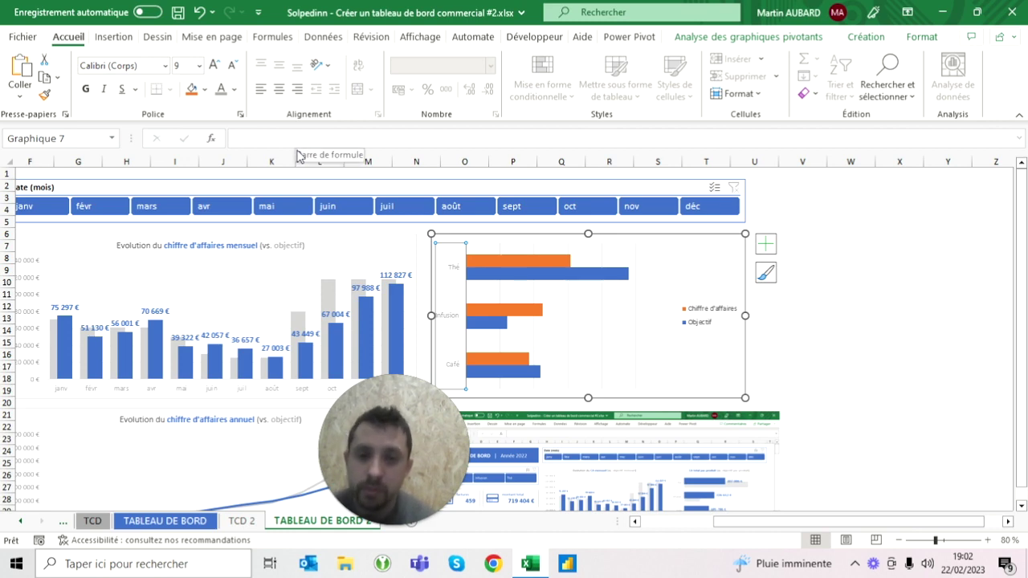
- Delete the product chart's legend
left_click(634, 303)
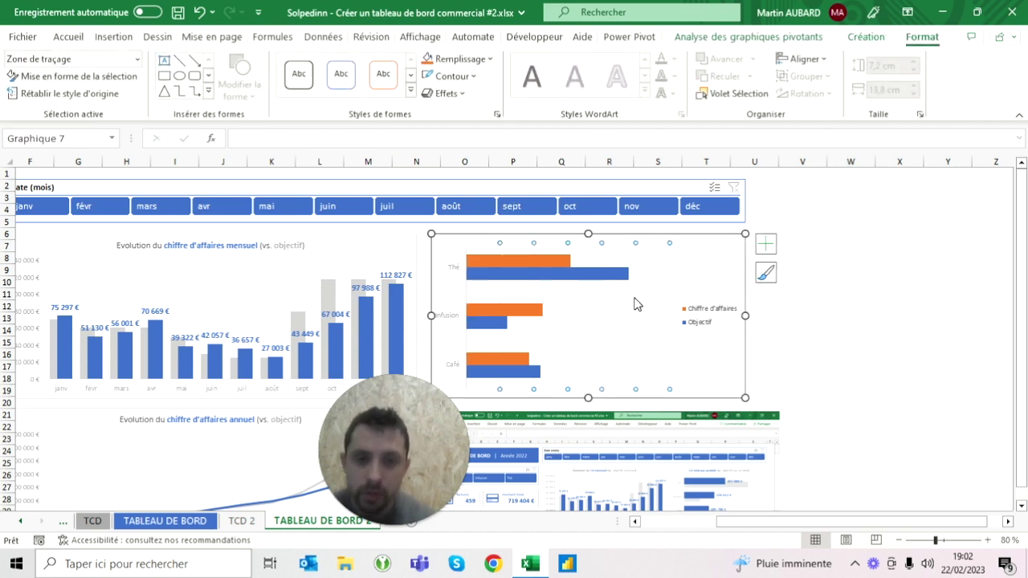
left_click(708, 320)
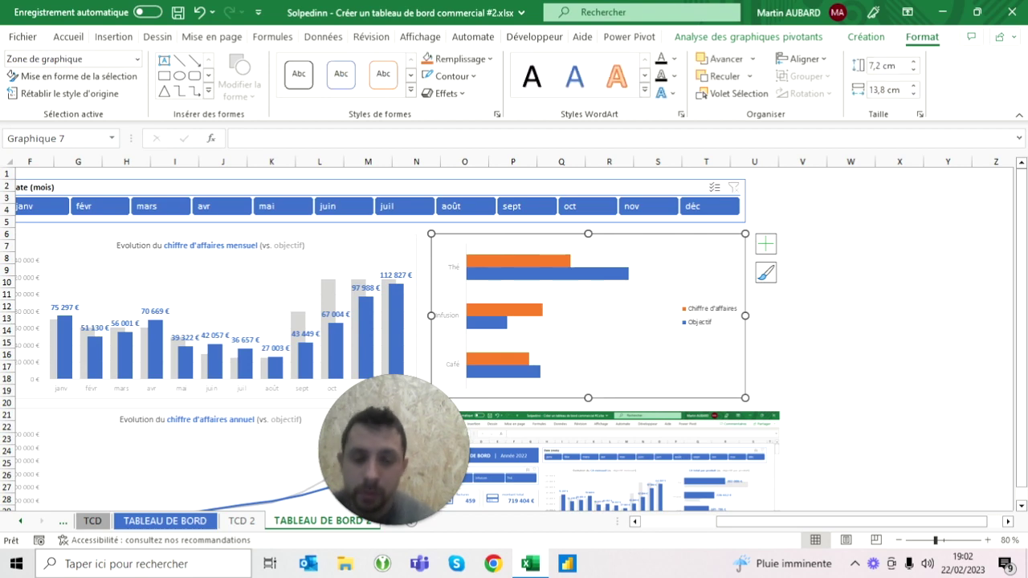
left_click(703, 315)
left_click(703, 314)
key("Delete")
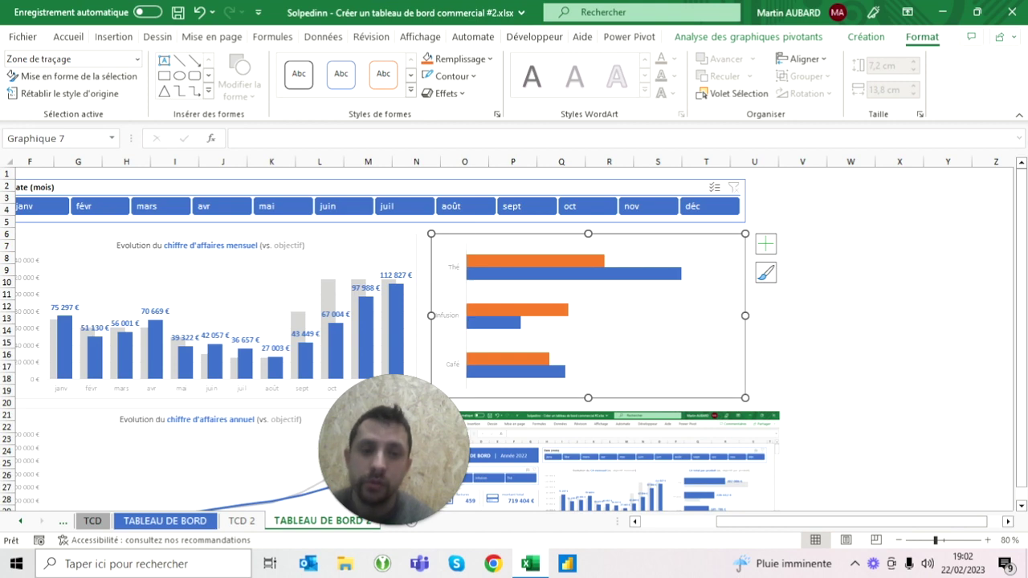
left_click(766, 243)
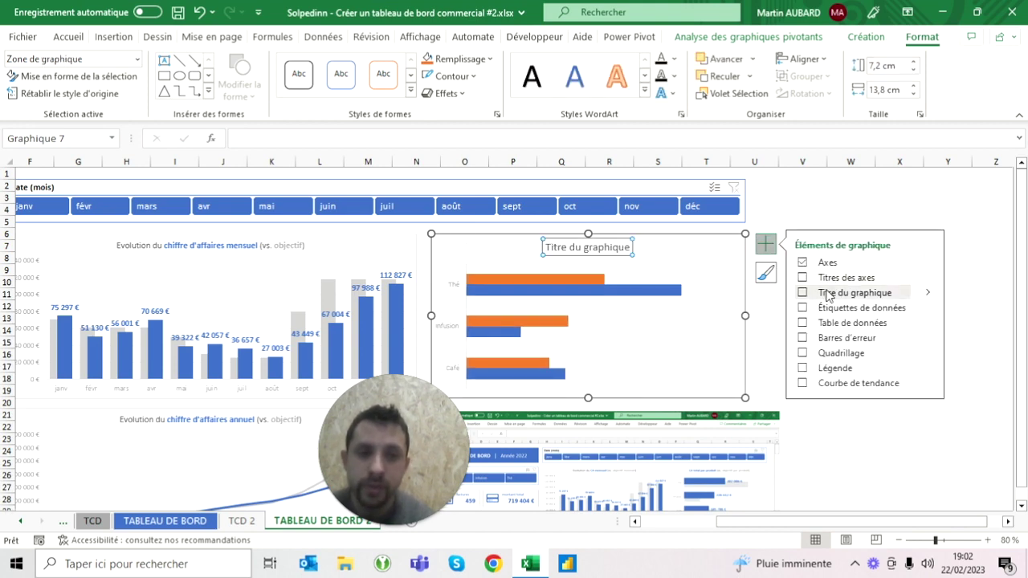
- Add a chart title to the product chart with font size 11
left_click(840, 297)
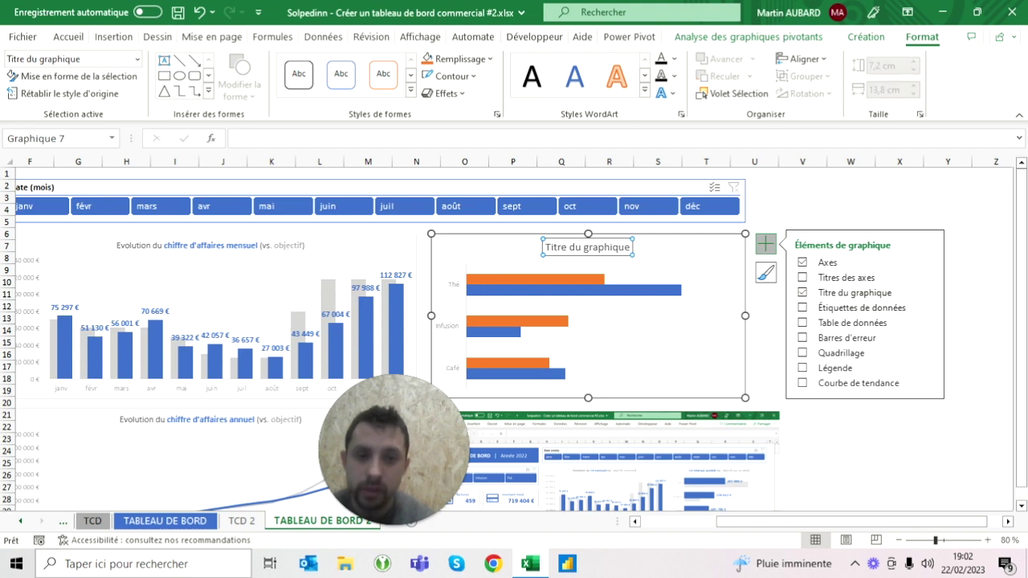
left_click(241, 246)
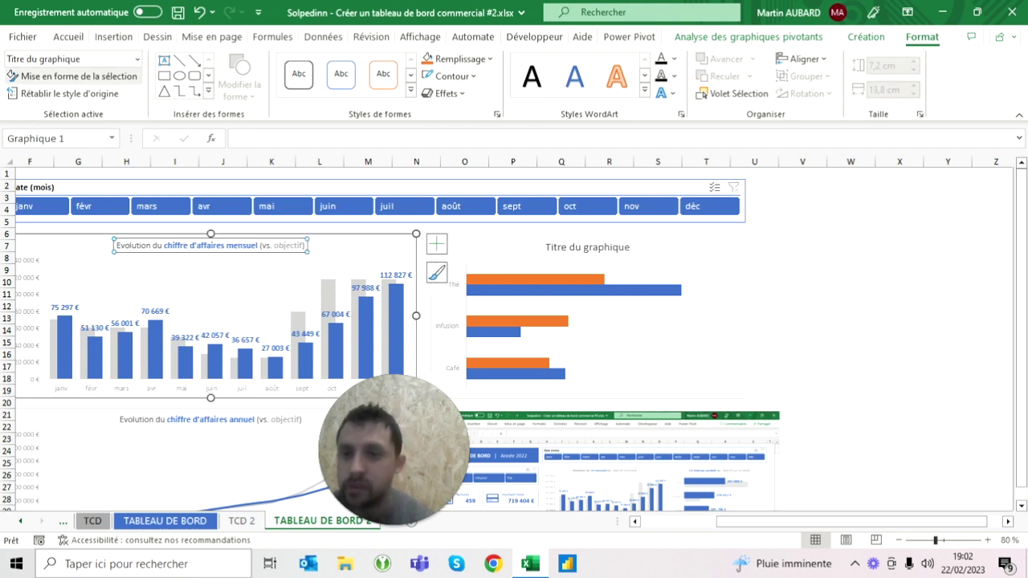
left_click(56, 39)
key("Tab")
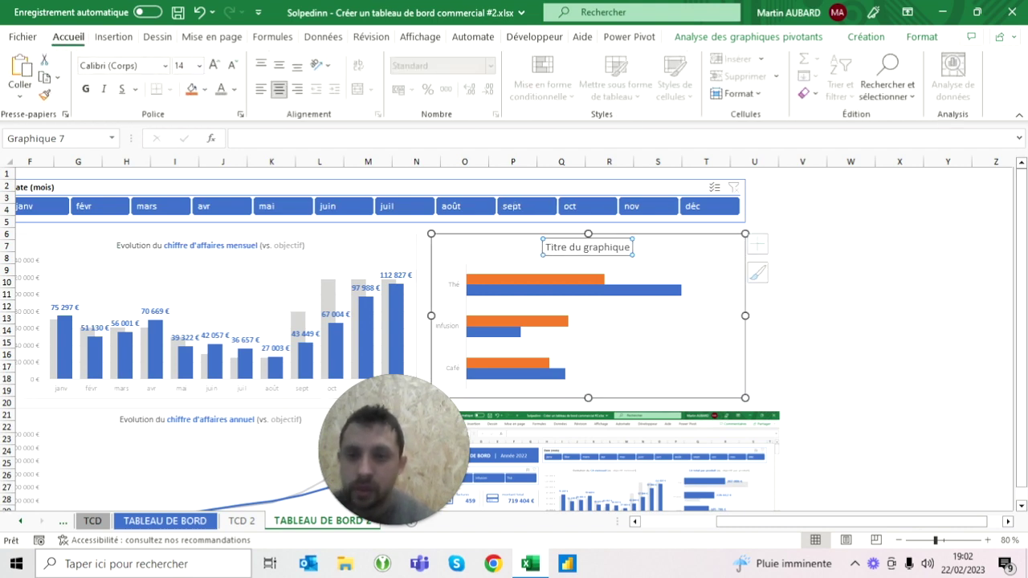
left_click(233, 65)
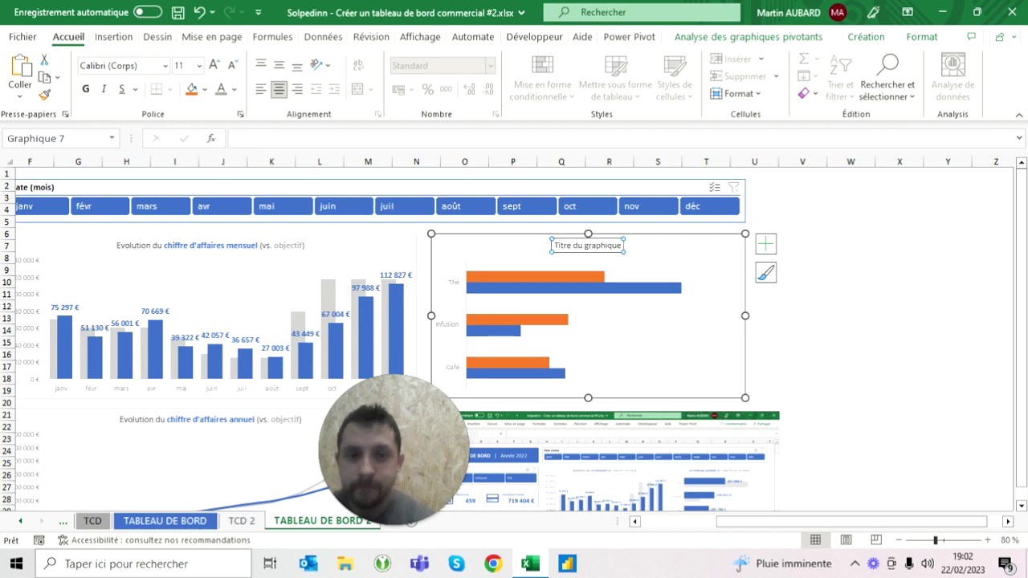
- Change the title text to 'Répartition du chiffre d'affaires par produit (vs. objectif)'
double_click(587, 247)
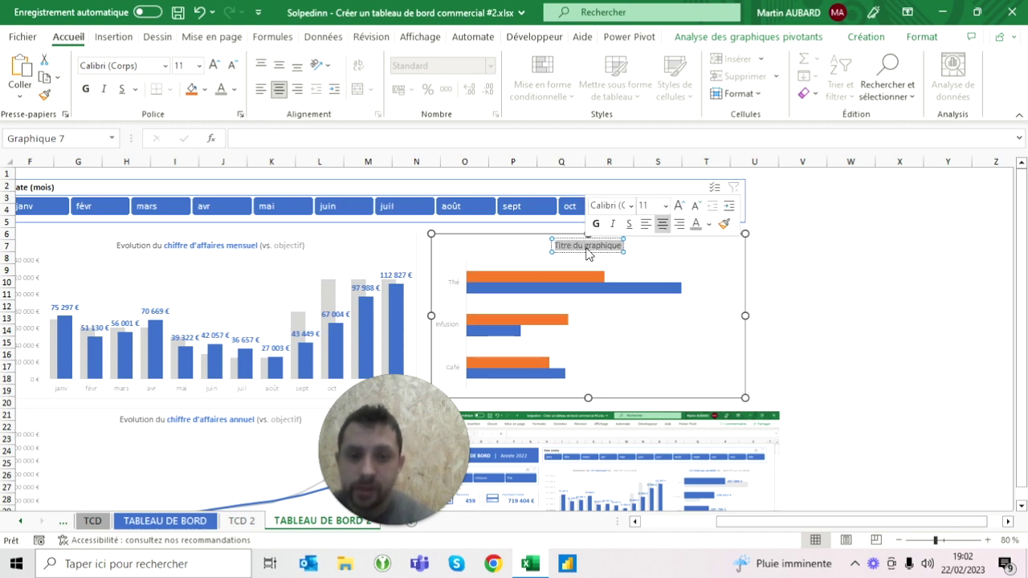
type("Rép")
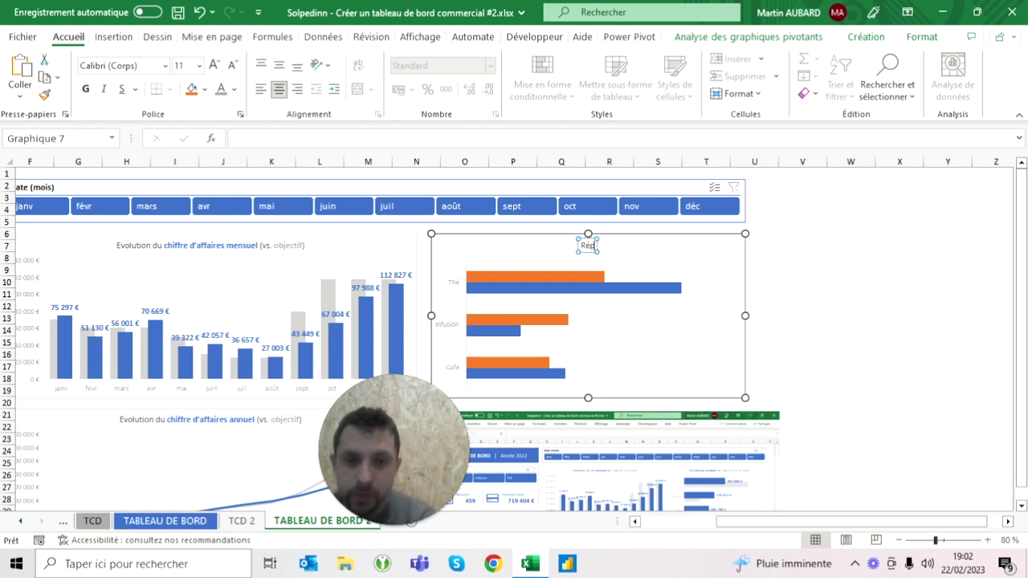
type("artition du chiffre d'affaires par produit (vs. objectif)")
left_click(849, 245)
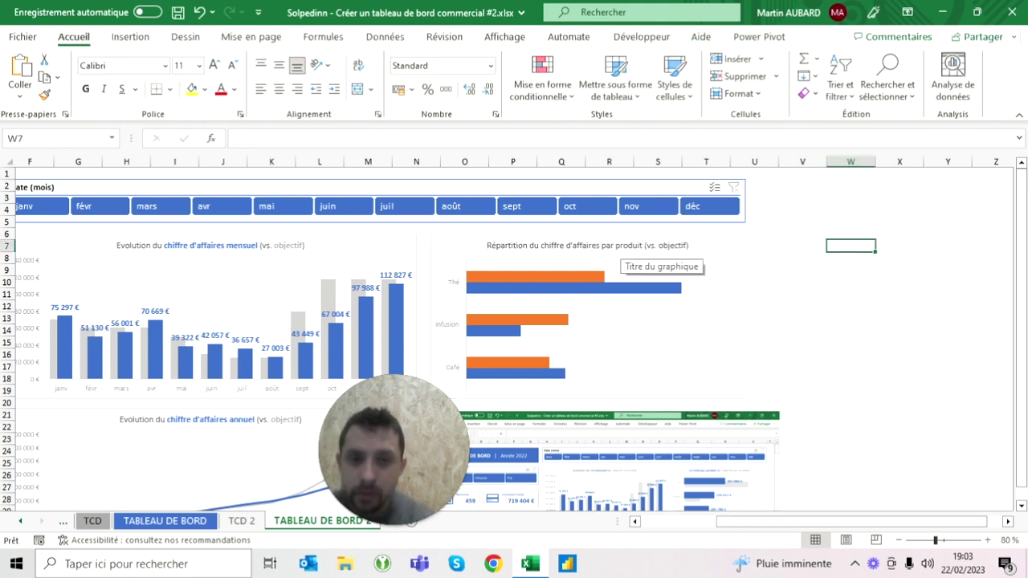
left_click(617, 246)
mouse_move(561, 279)
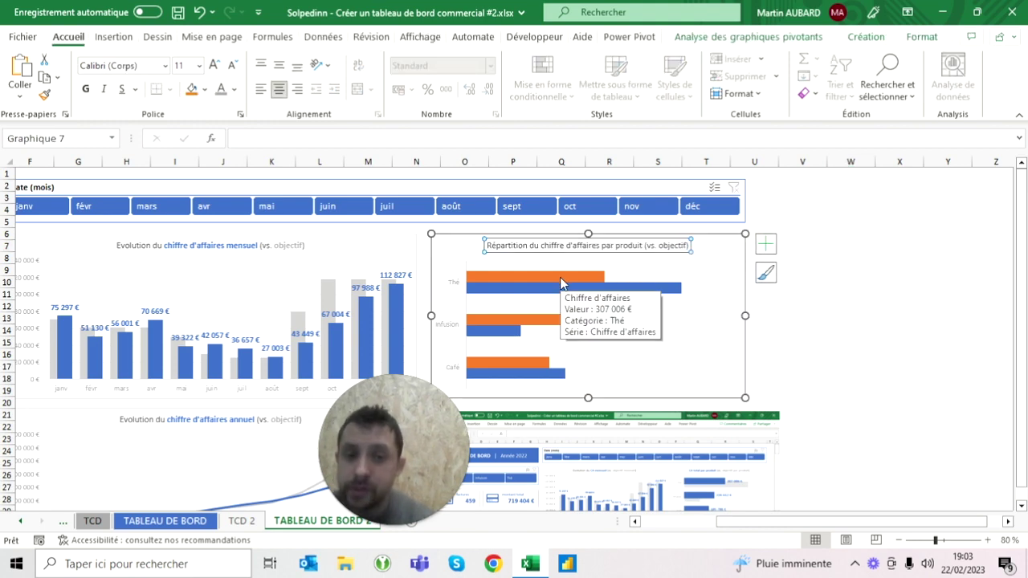
double_click(514, 246)
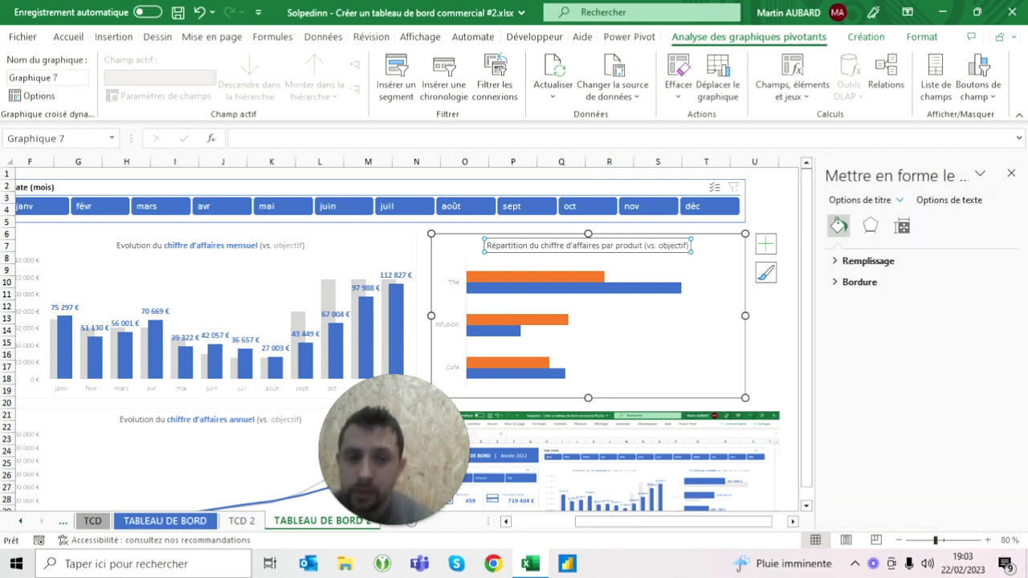
- Fill the product chart's revenue bars blue
left_click(569, 279)
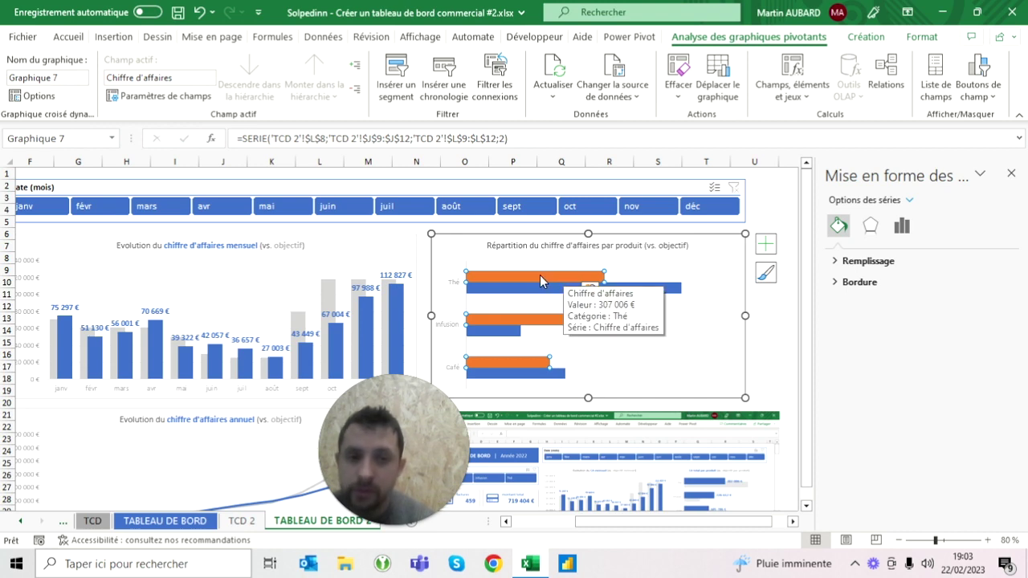
left_click(76, 40)
left_click(206, 90)
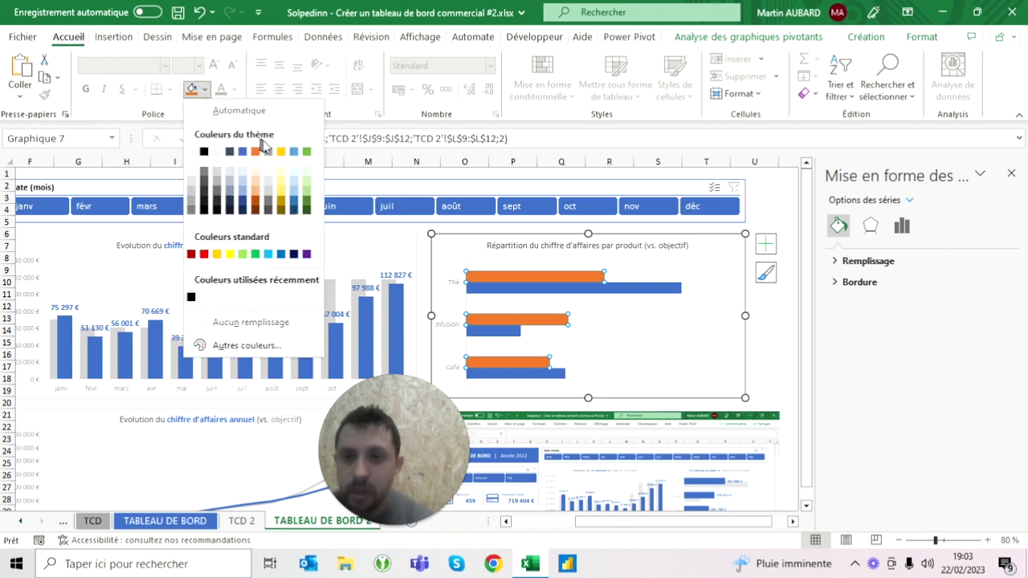
left_click(243, 152)
- Fill the target bars light grey
left_click(552, 289)
left_click(205, 90)
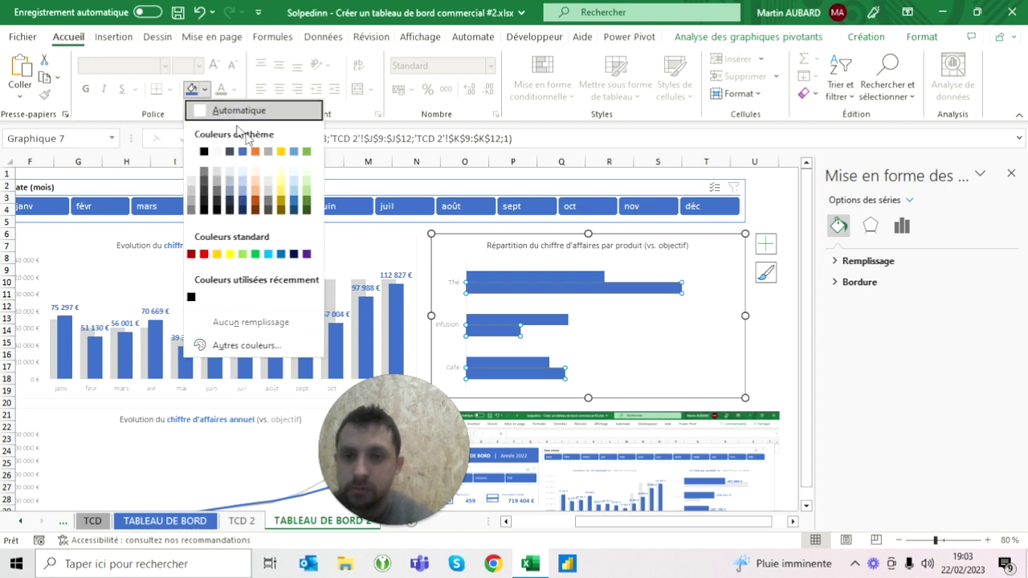
left_click(270, 153)
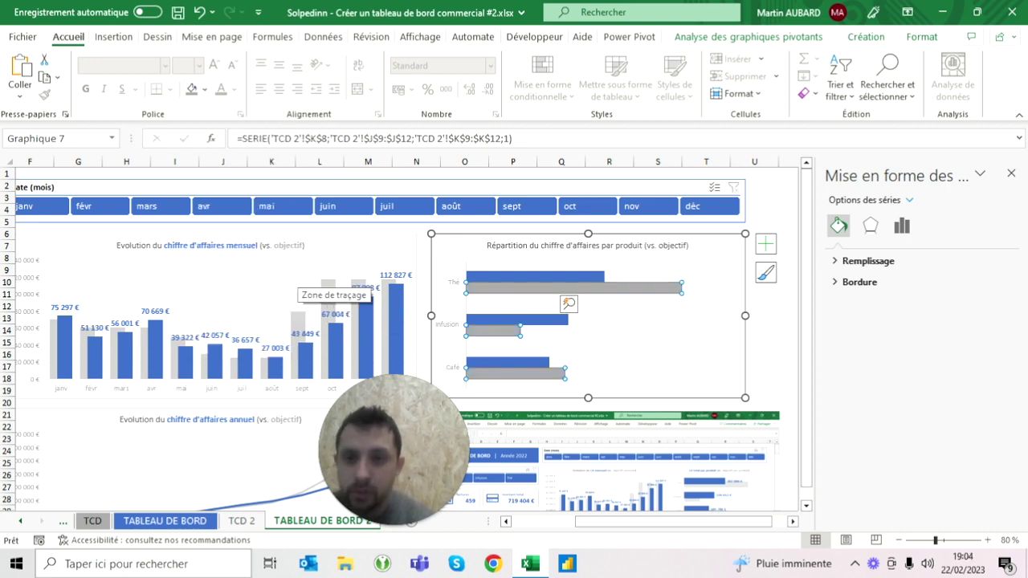
left_click(206, 90)
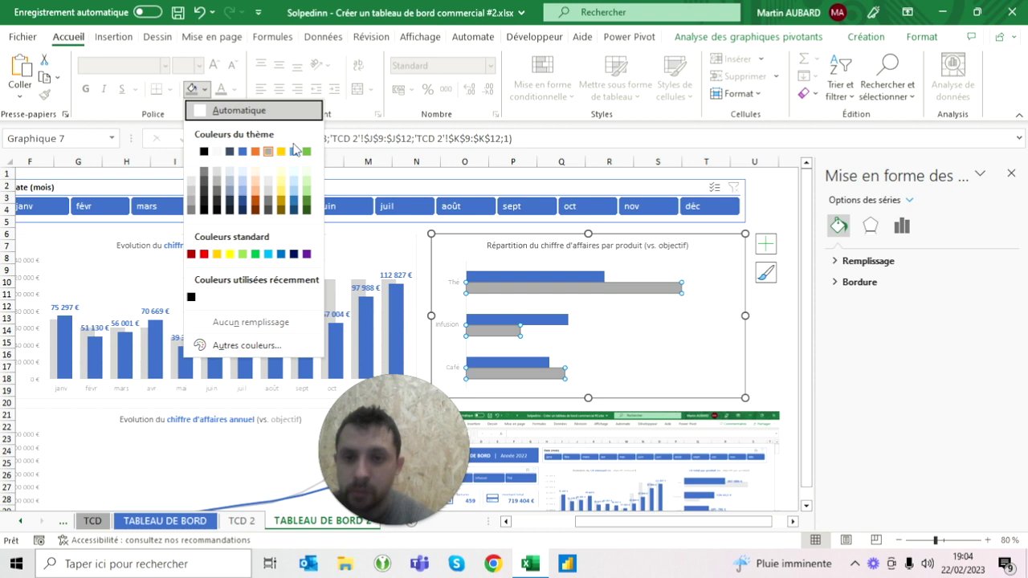
left_click(269, 193)
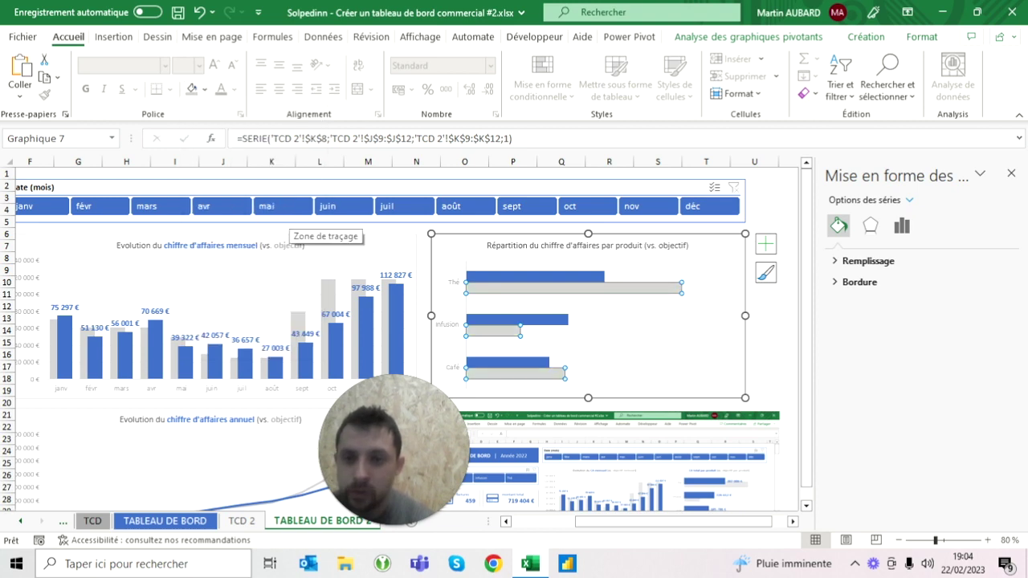
left_click(271, 173)
left_click(330, 305)
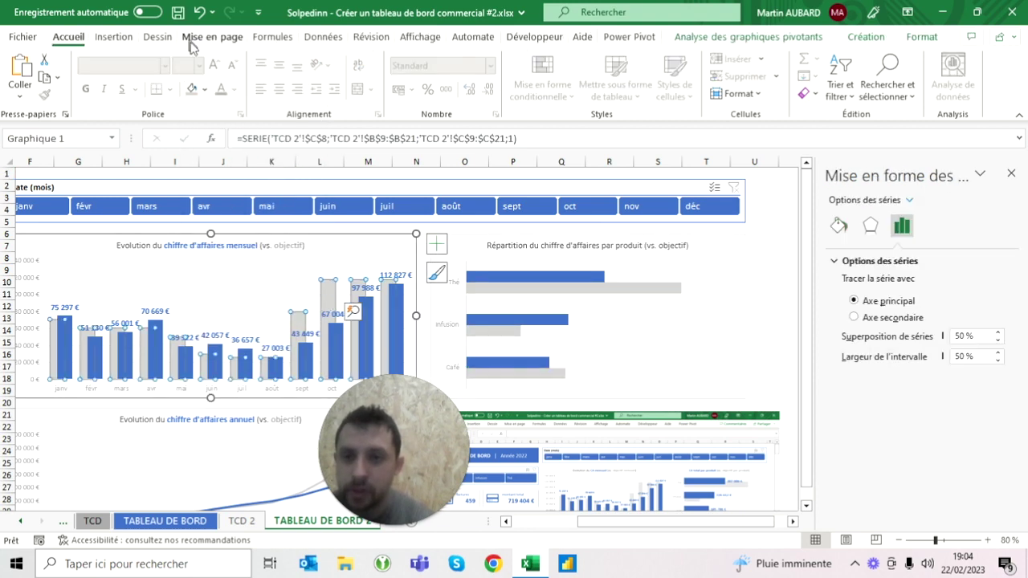
left_click(207, 88)
key("Escape")
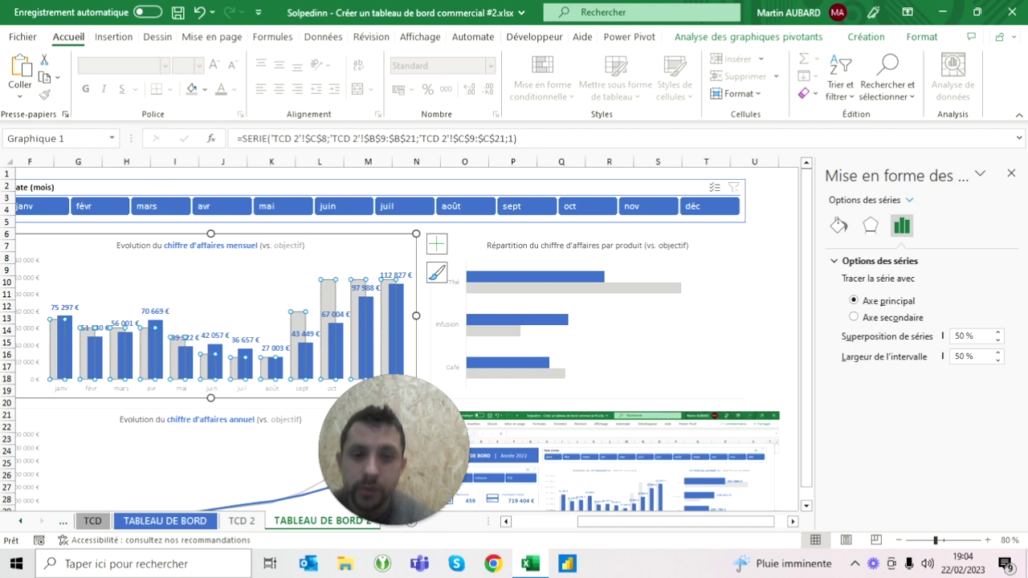
- Set gap width and series overlap to 50 % and add data labels to the revenue bars
left_click(580, 241)
left_click(902, 227)
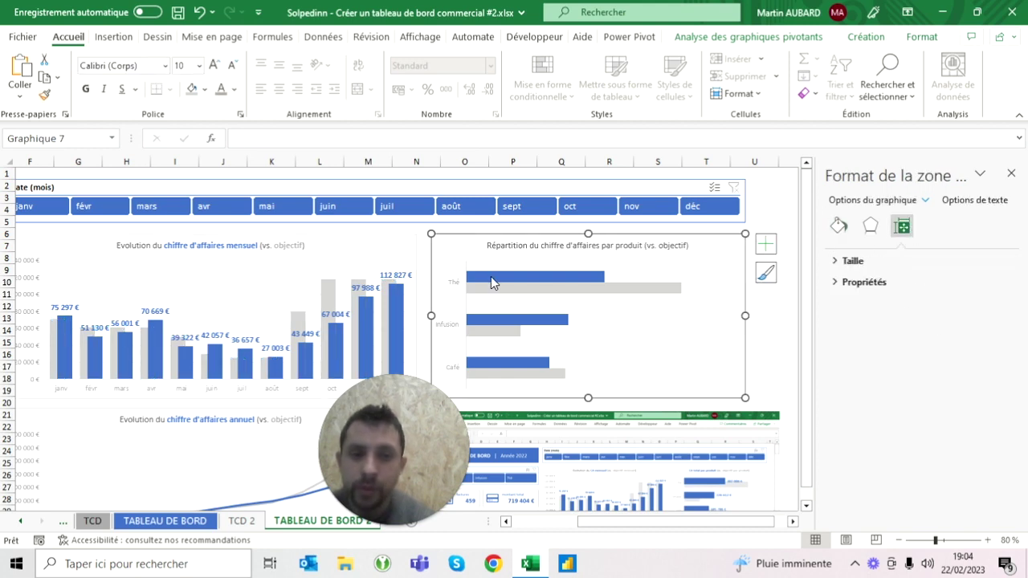
left_click(543, 278)
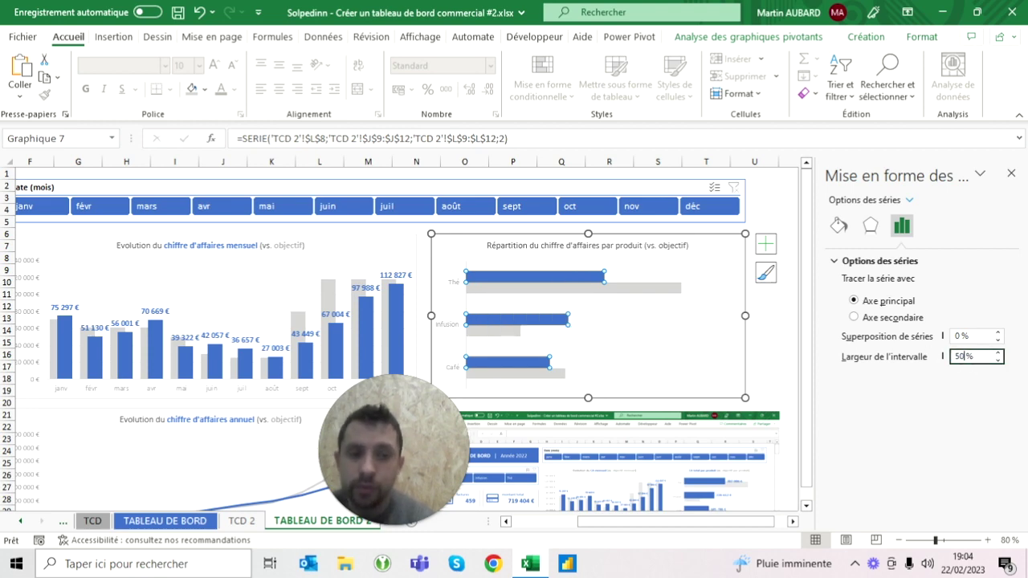
key("Return")
left_click(958, 336)
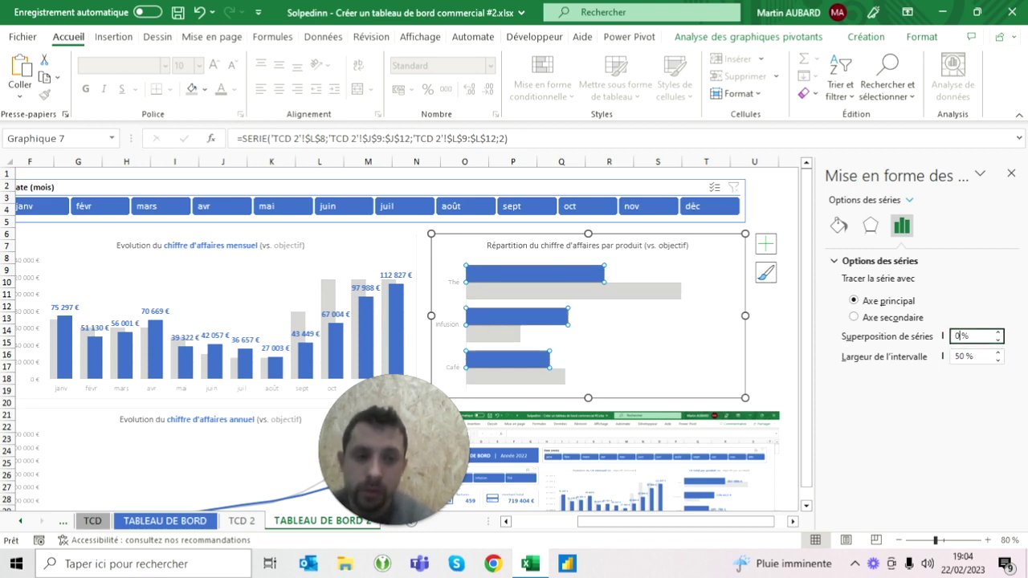
type("50")
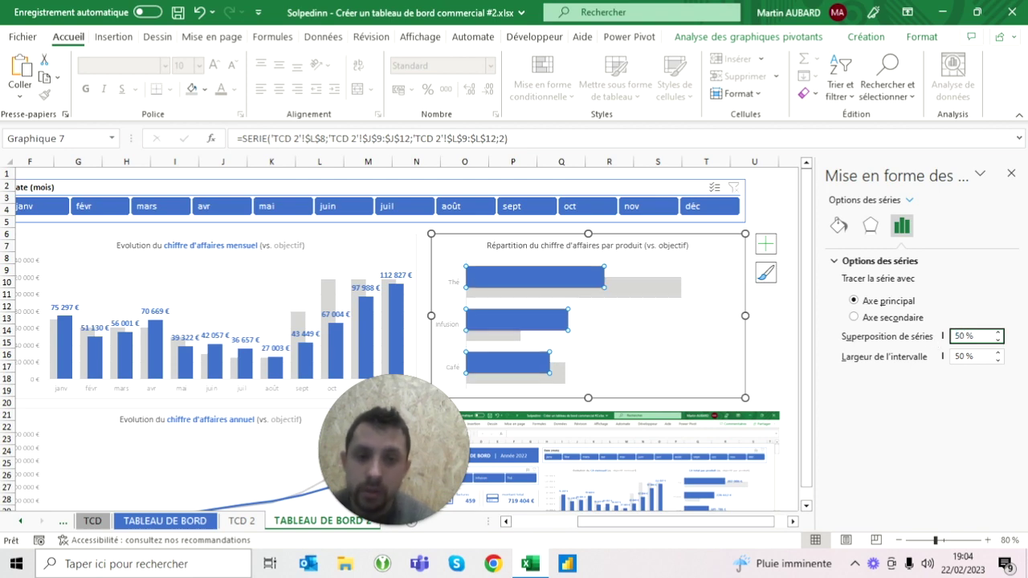
left_click(759, 197)
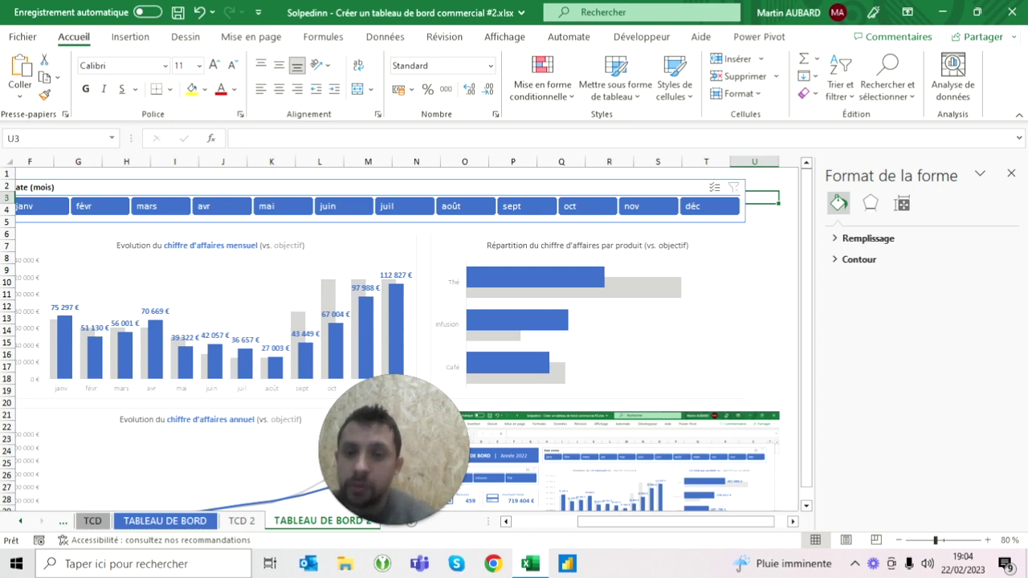
left_click(593, 281)
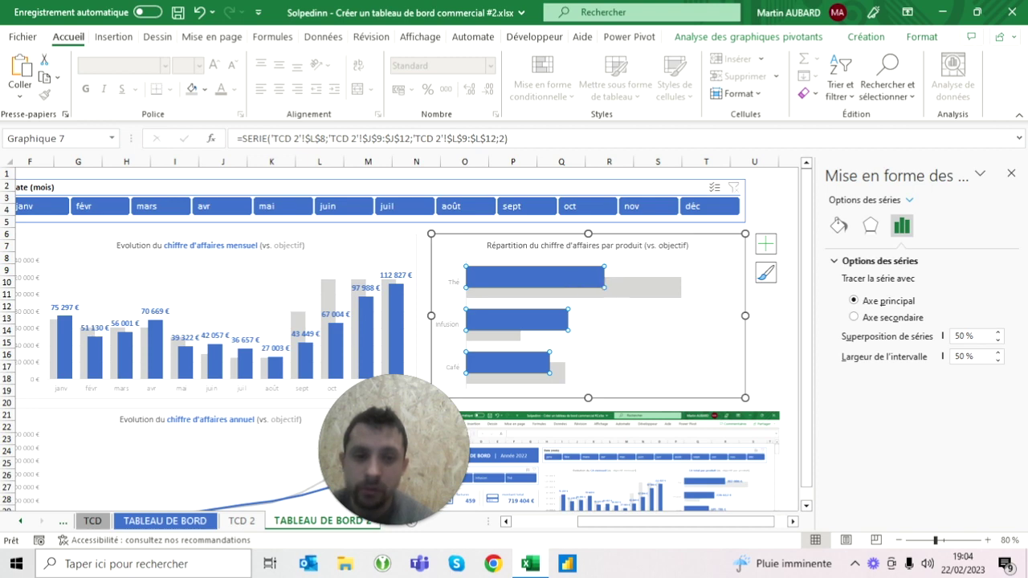
left_click(767, 246)
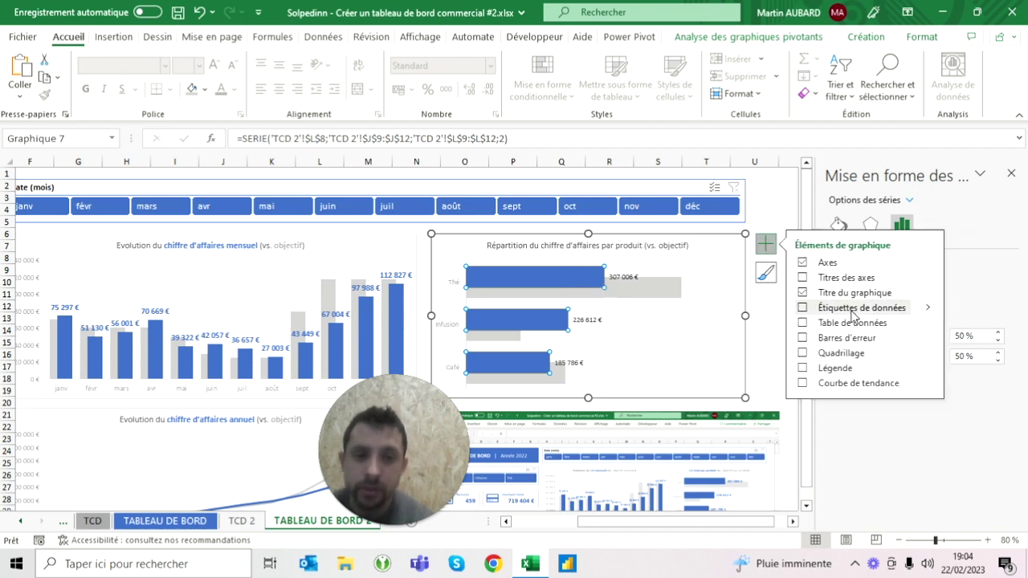
- Make the product chart's value labels (307 006 €, 226 612 €, 185 786 €) bold, blue and 14 pt
left_click(625, 278)
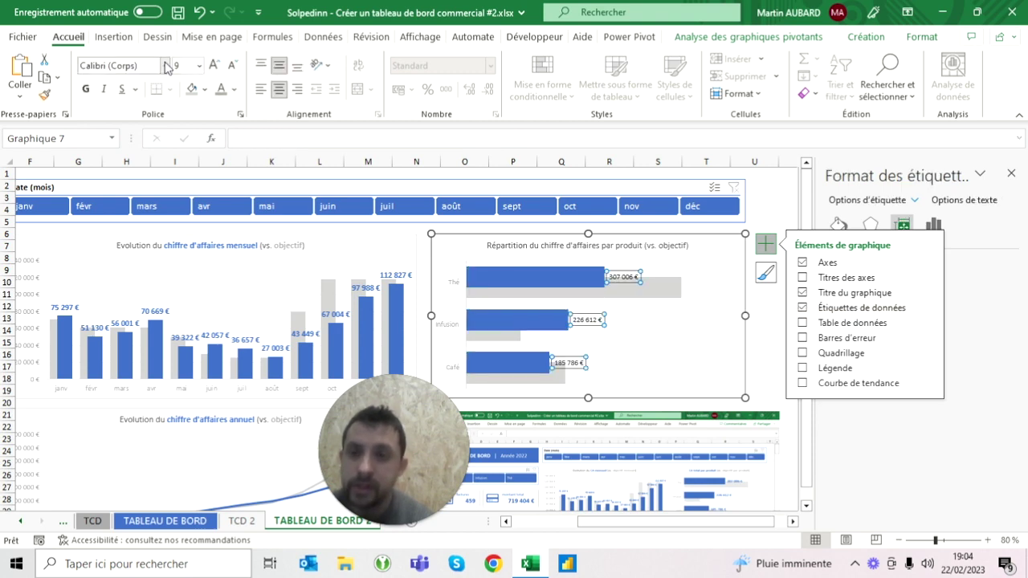
left_click(86, 90)
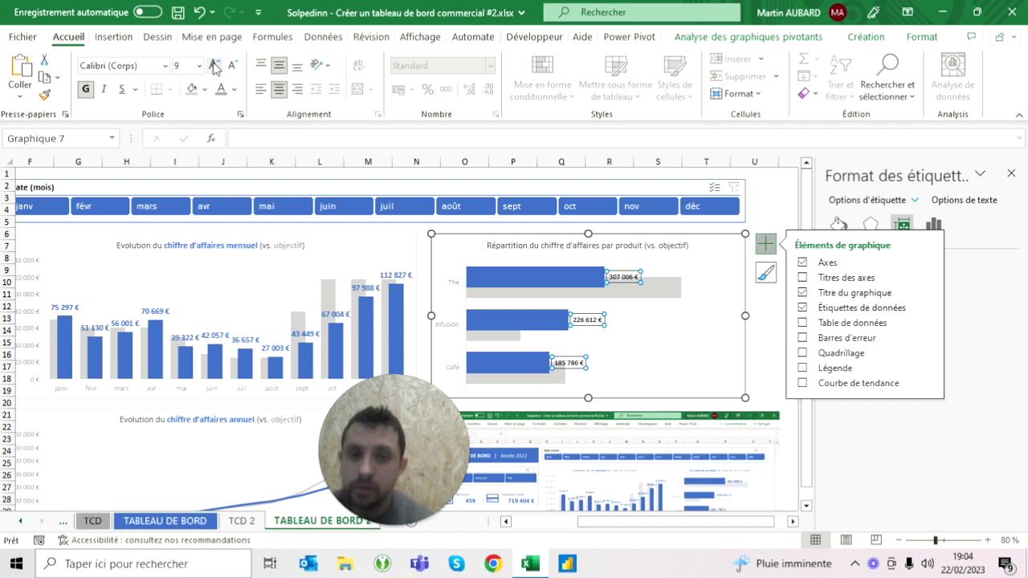
left_click(215, 67)
left_click(216, 67)
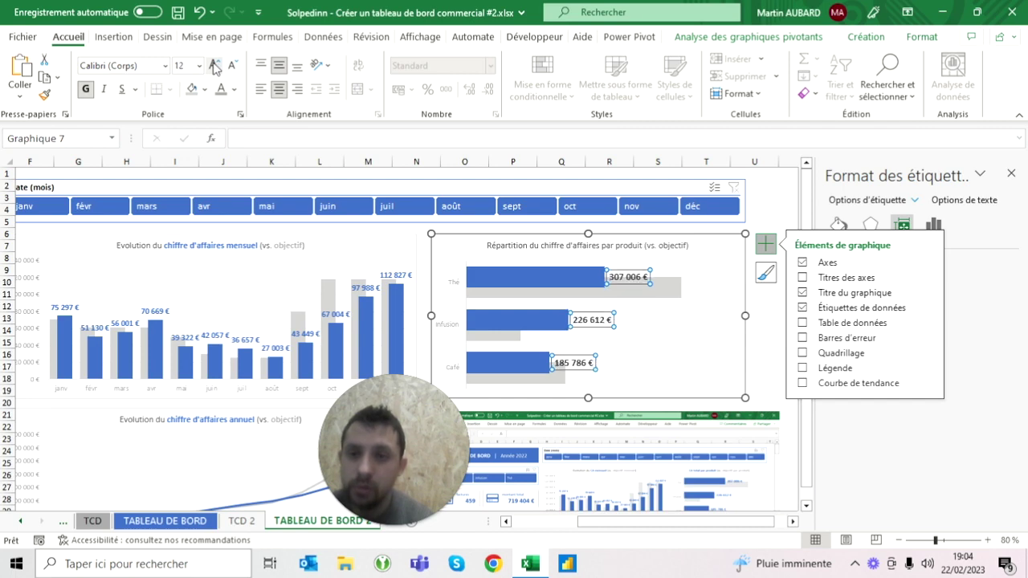
left_click(234, 89)
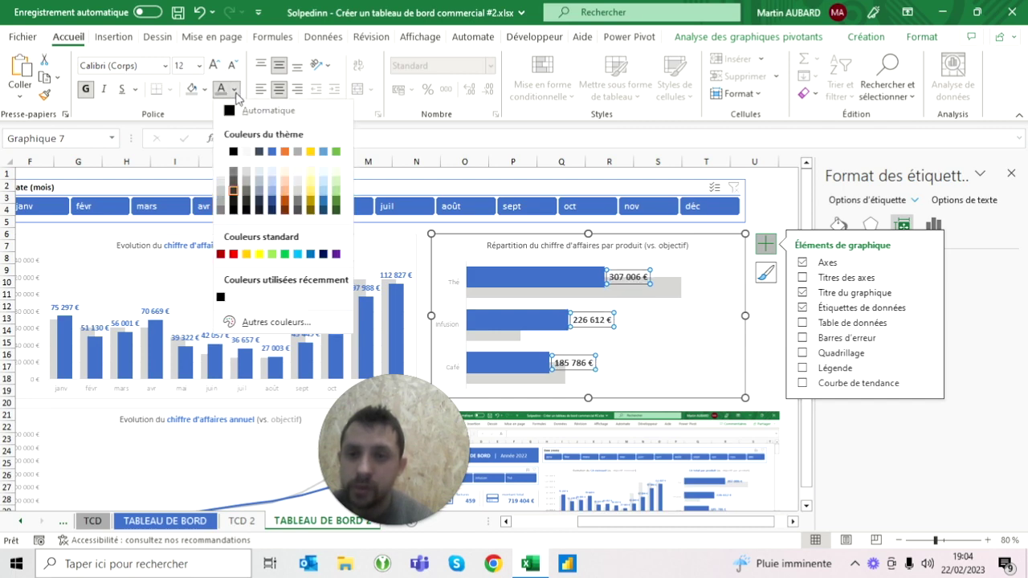
left_click(271, 151)
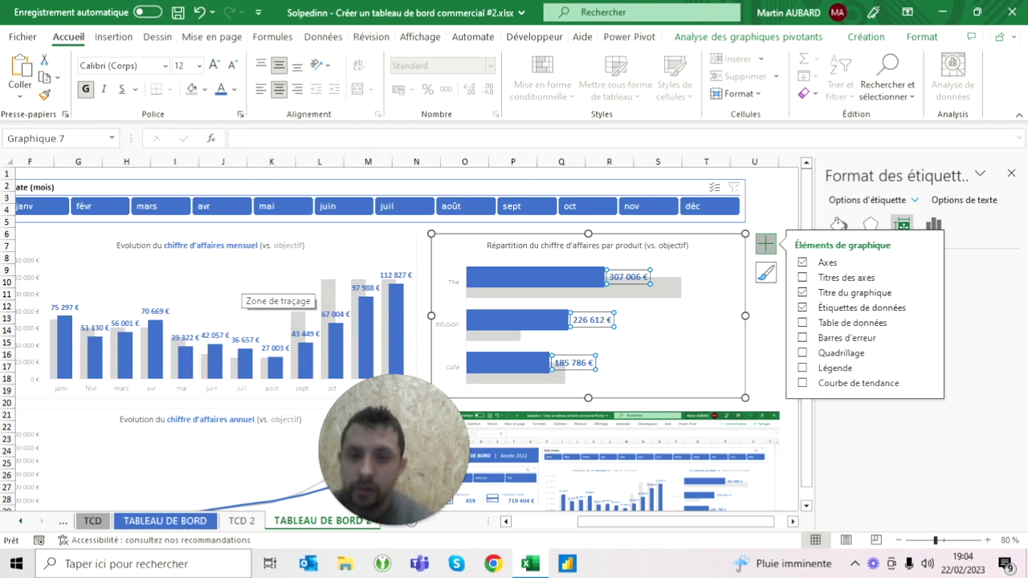
left_click(365, 288)
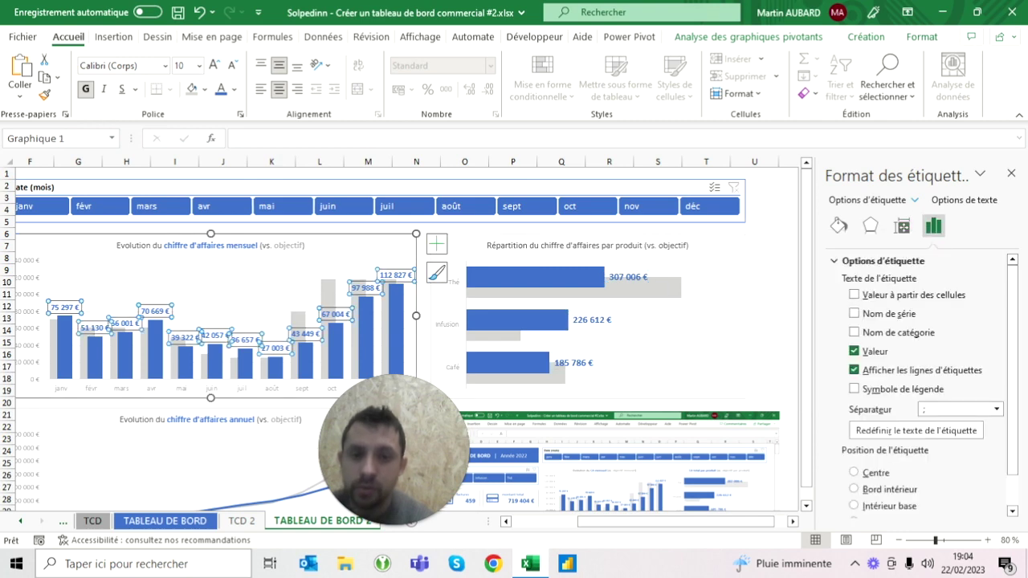
left_click(628, 277)
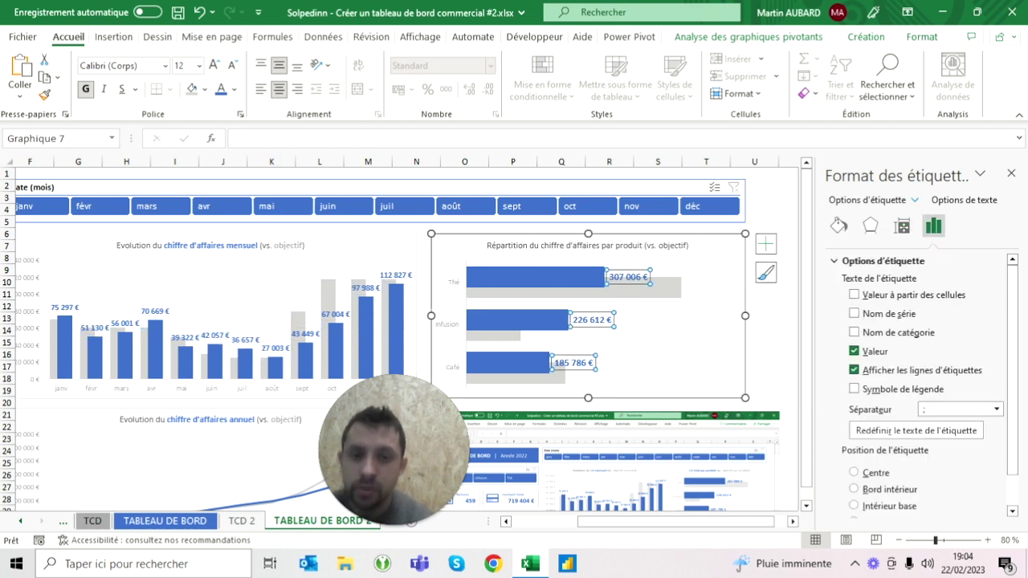
left_click(215, 67)
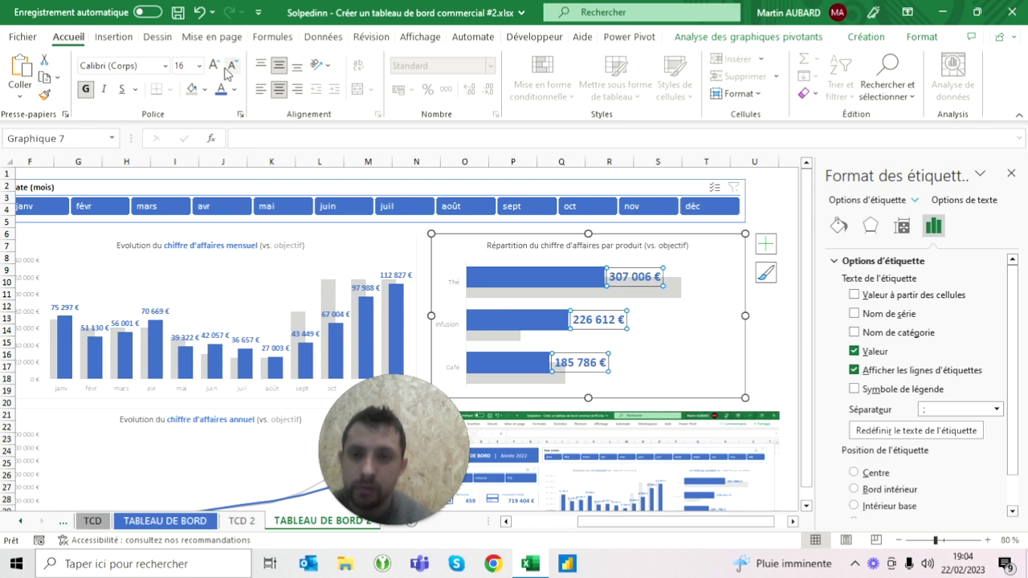
left_click(228, 69)
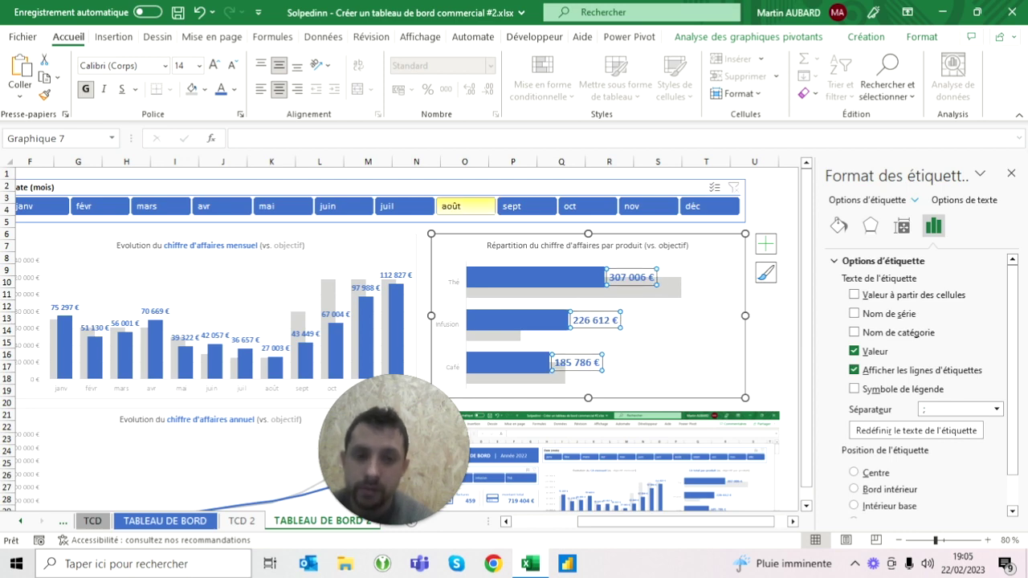
left_click(654, 295)
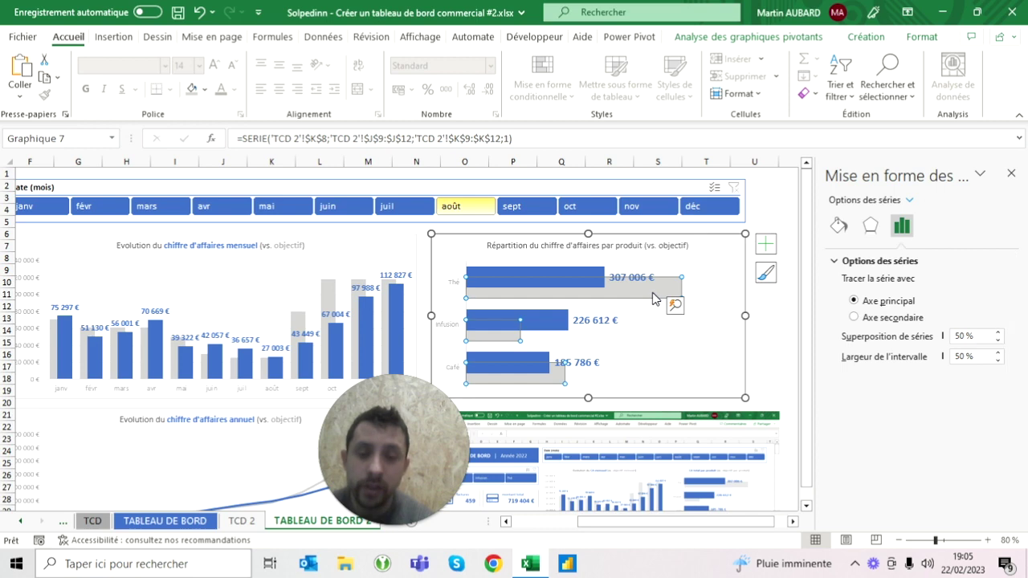
left_click(755, 209)
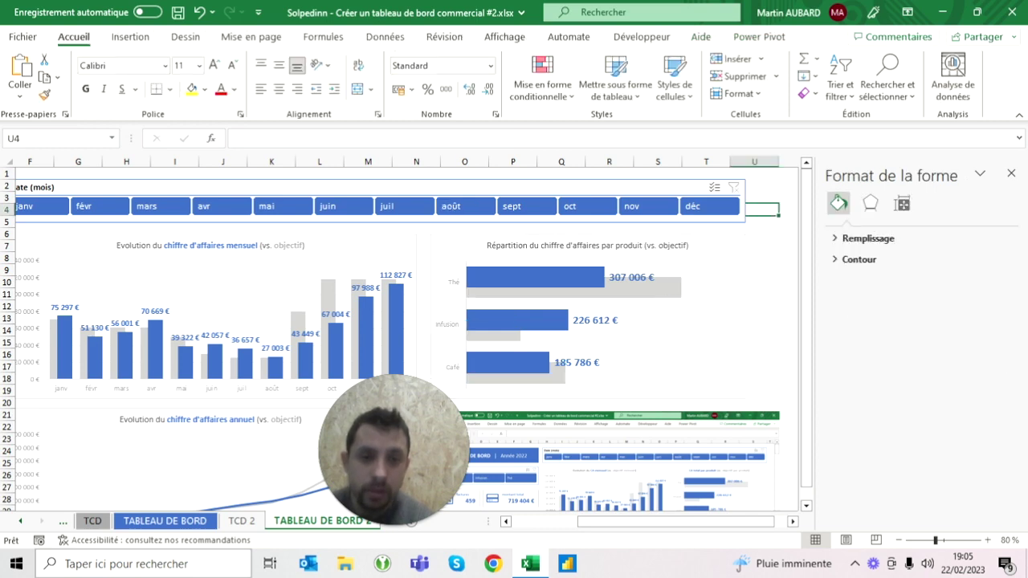
- Make 'chiffre d'affaires par produit' bold blue and 'objectif' grey in the product chart title
left_click(588, 245)
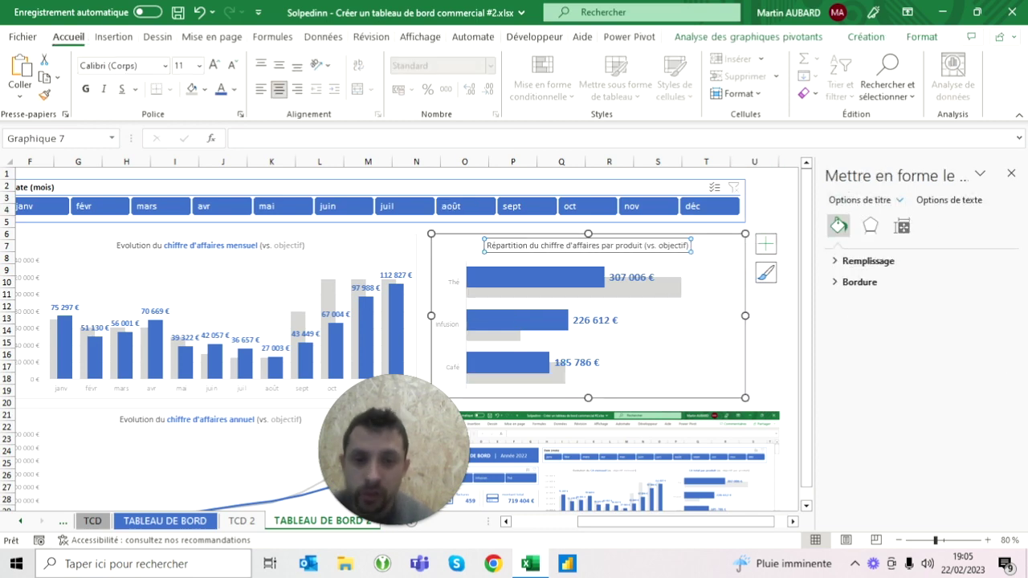
left_click(543, 245)
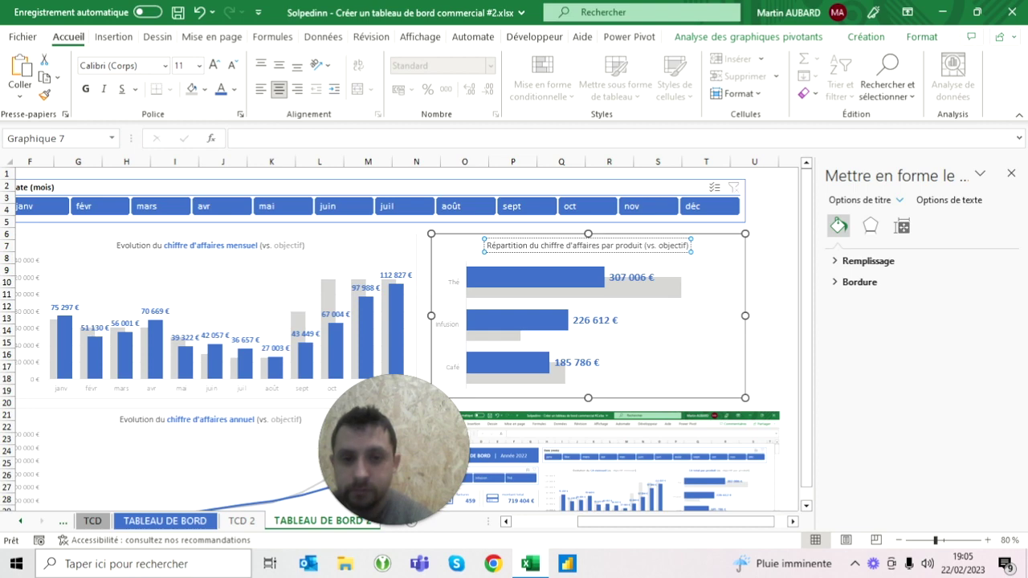
left_click_drag(540, 245, 602, 245)
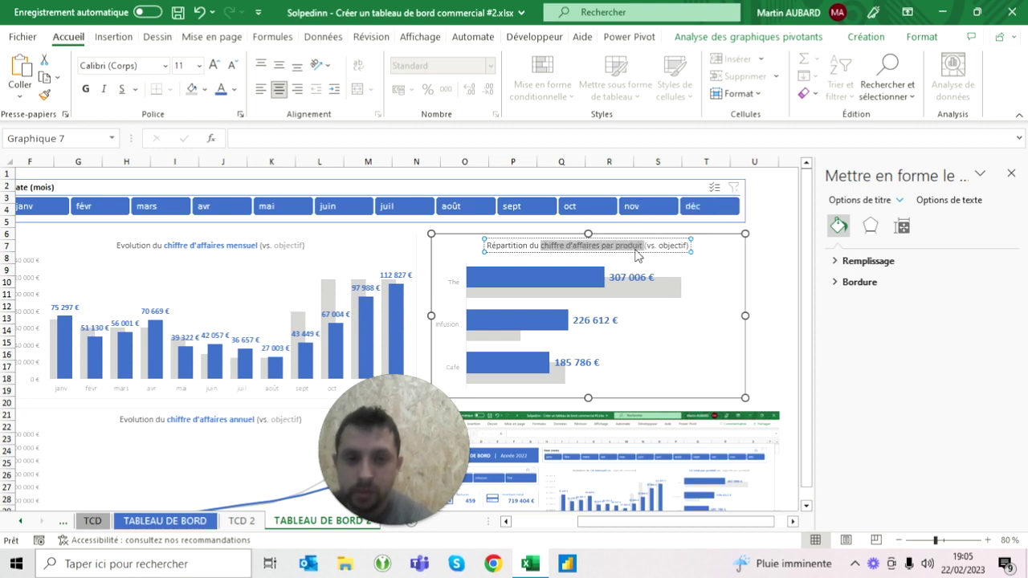
left_click(86, 90)
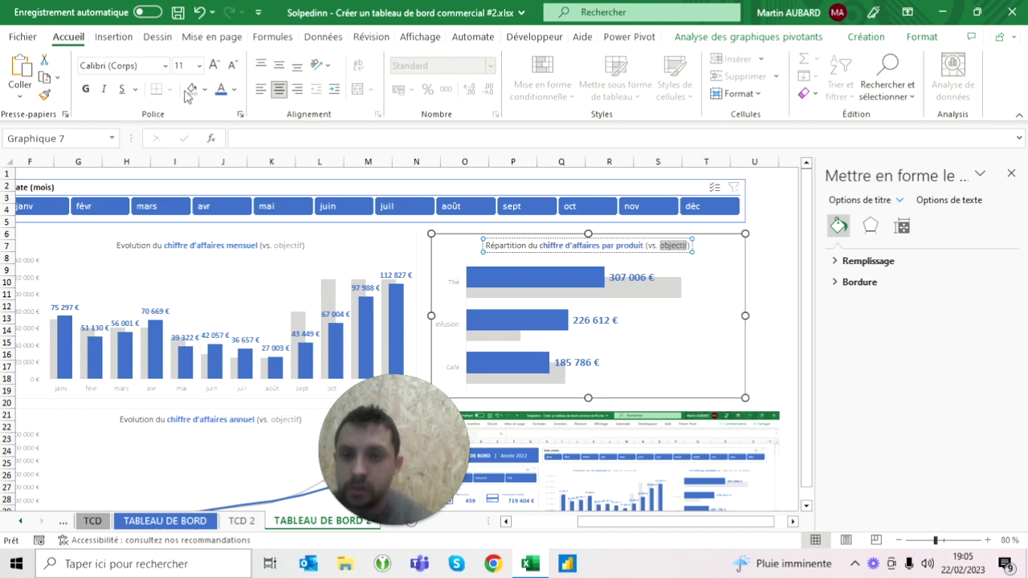
left_click(235, 89)
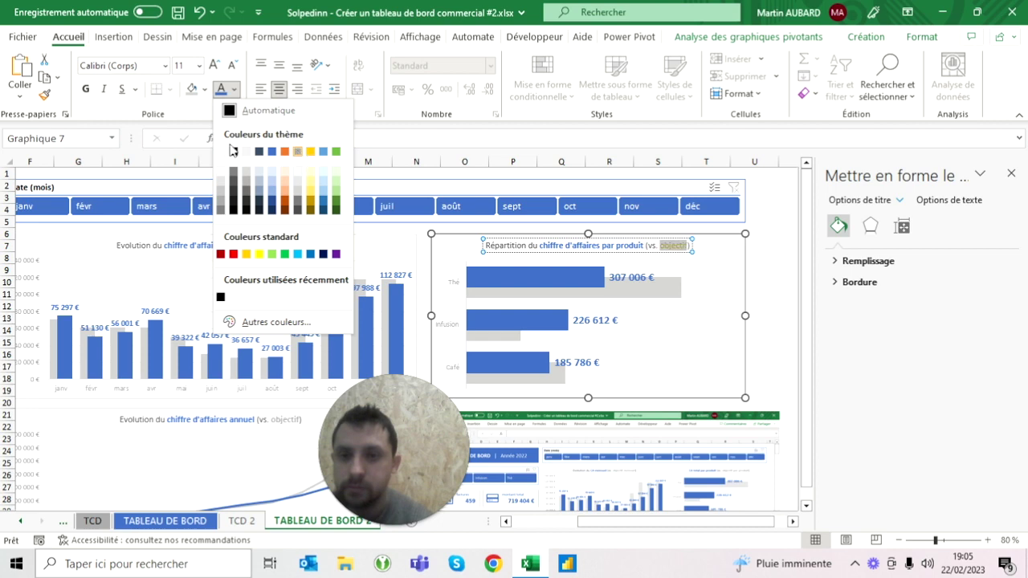
left_click(297, 151)
left_click(761, 257)
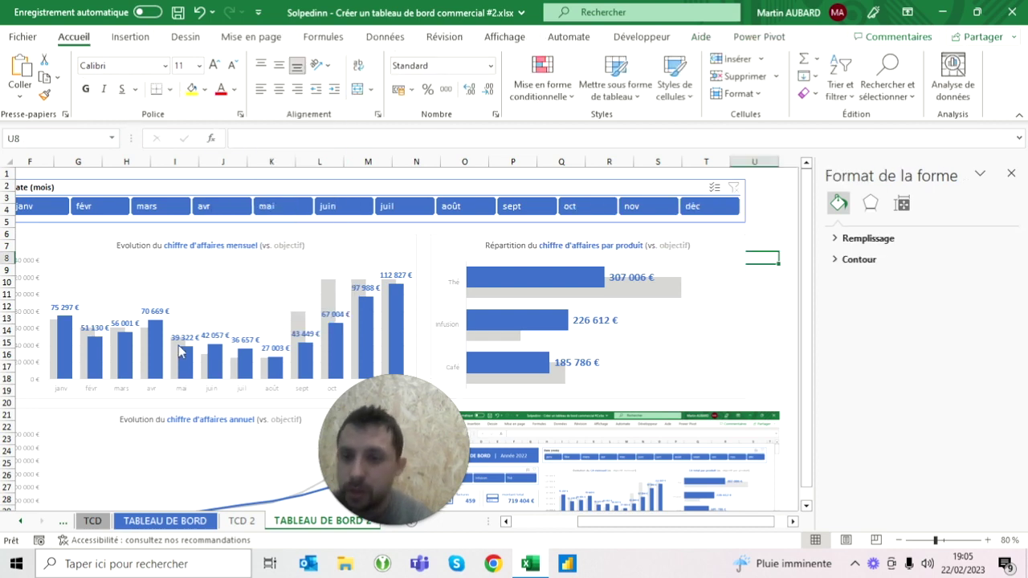
left_click(569, 285)
left_click(569, 285)
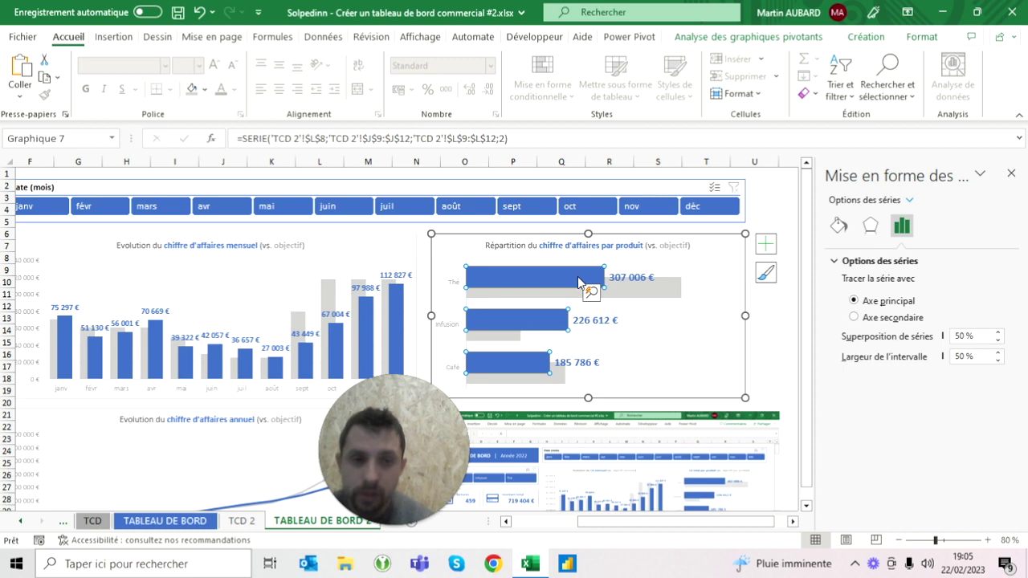
- Give the product and monthly charts' blue revenue bars a white solid-line border
left_click(839, 226)
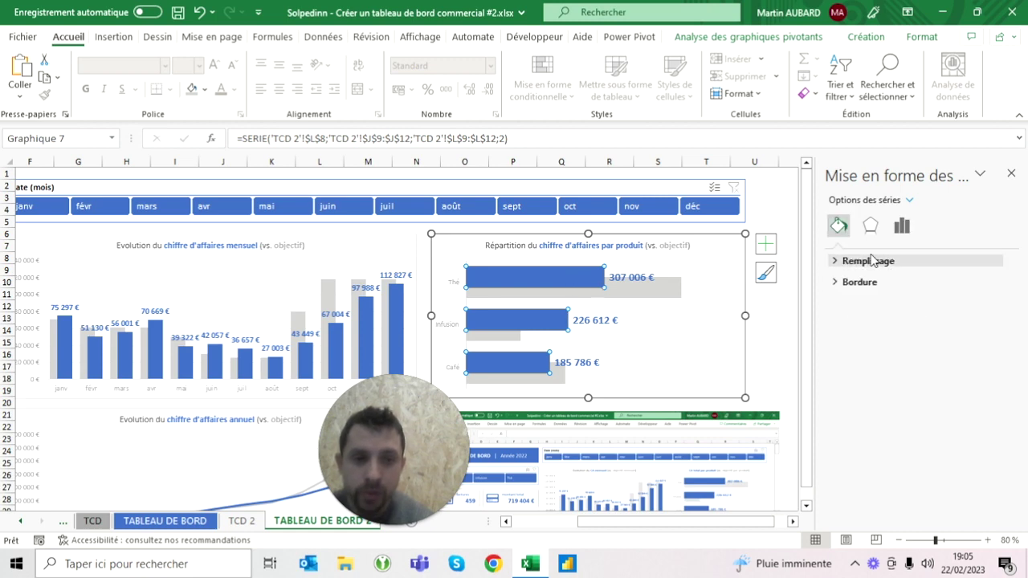
left_click(860, 282)
left_click(996, 384)
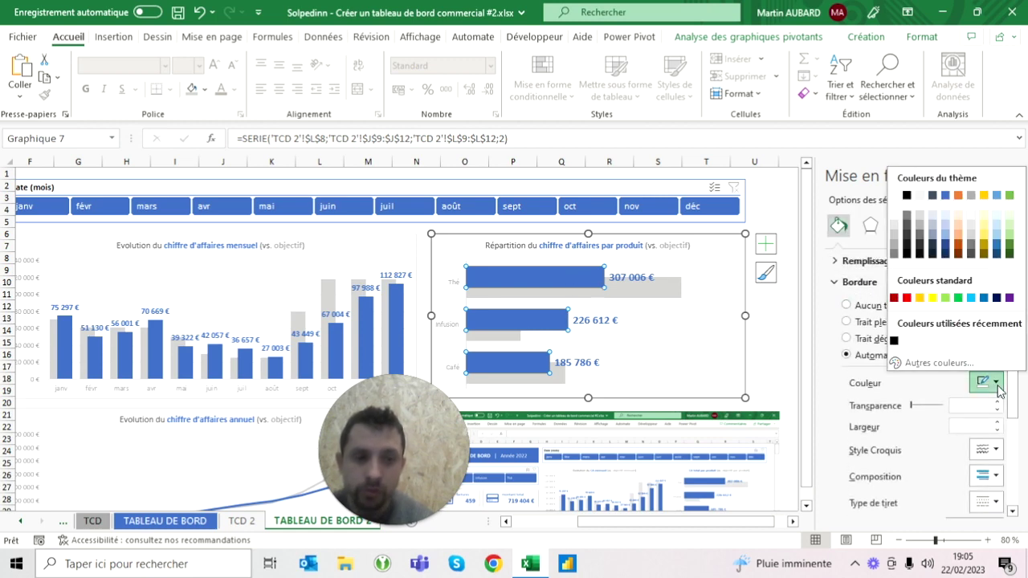
left_click(894, 196)
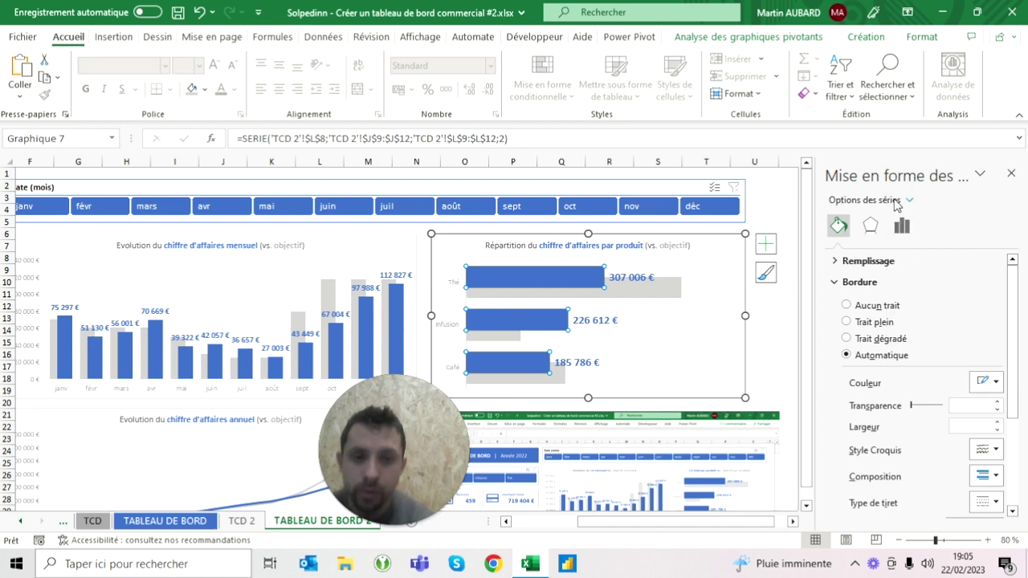
left_click(391, 333)
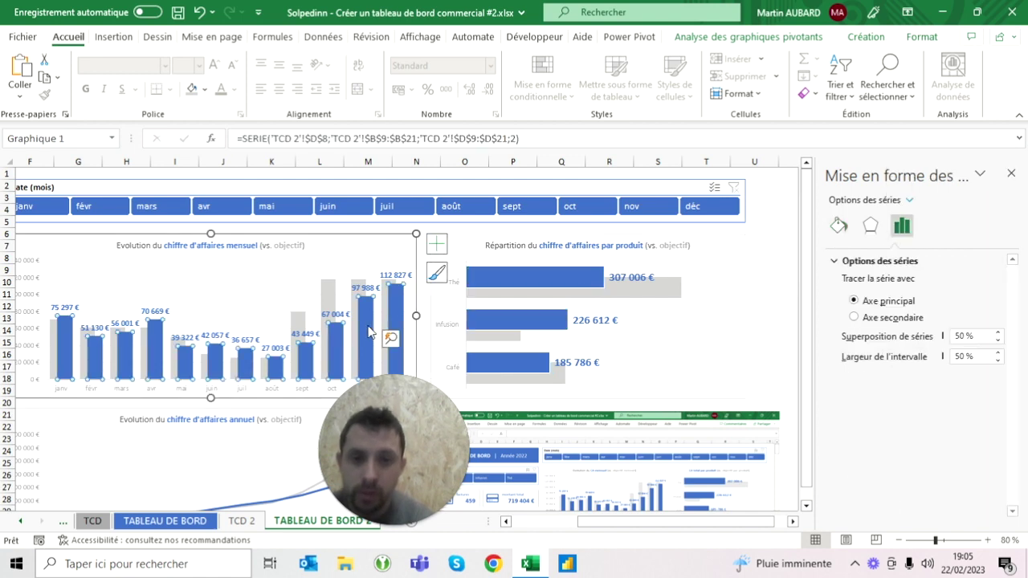
left_click(838, 228)
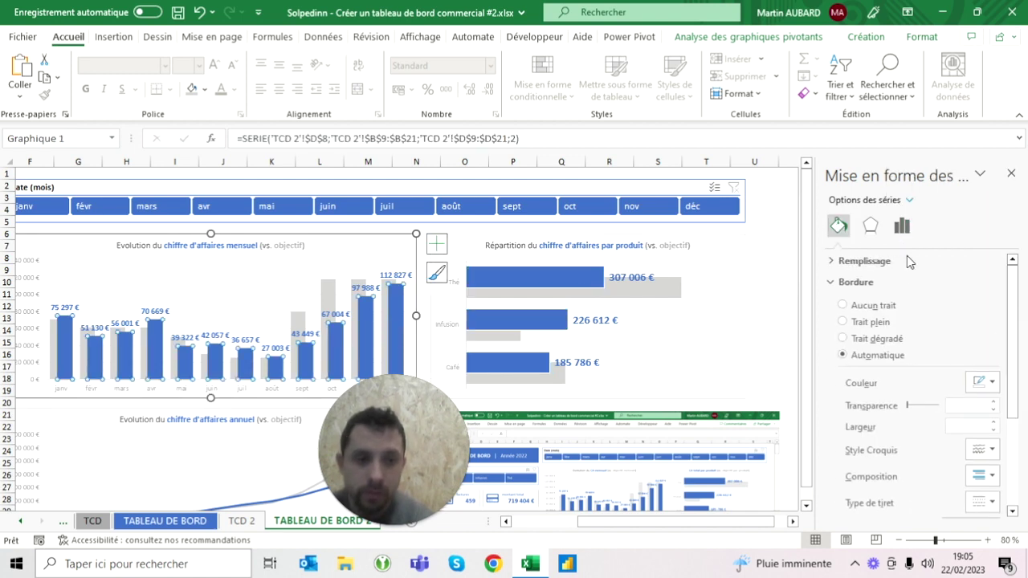
left_click(995, 382)
left_click(894, 197)
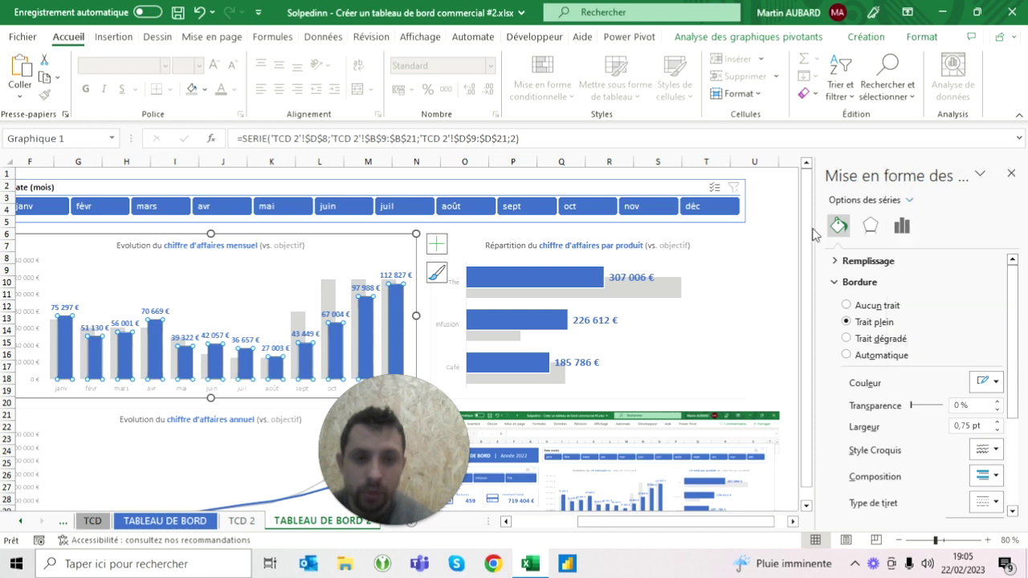
left_click(760, 210)
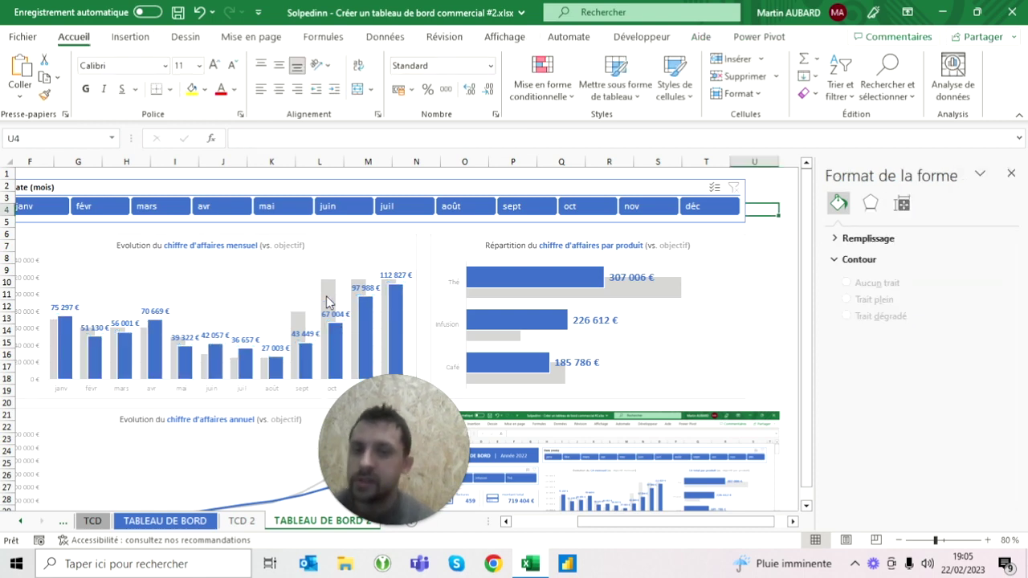
mouse_move(336, 345)
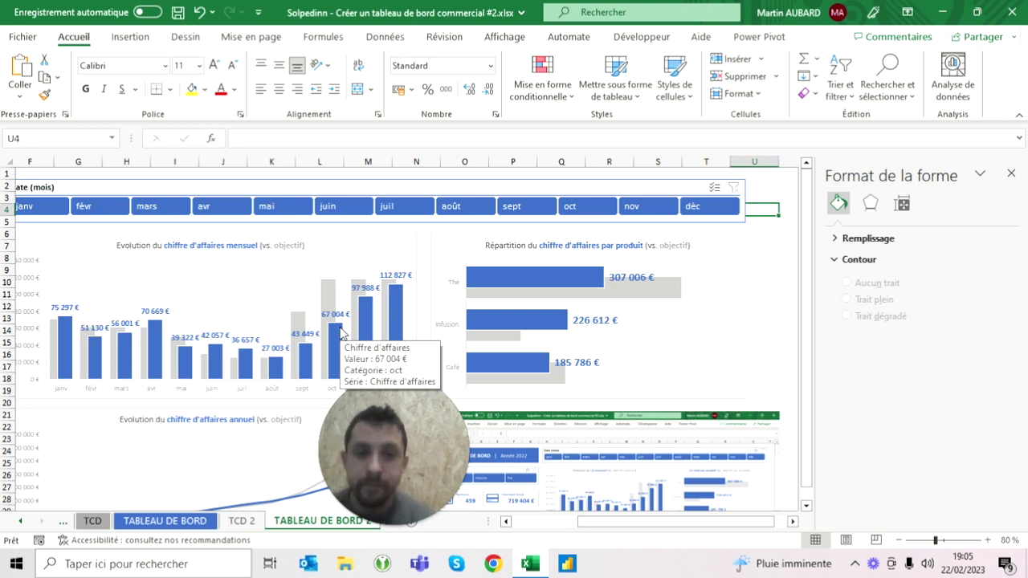
- Collapse the ribbon and close the formatting pane
double_click(74, 37)
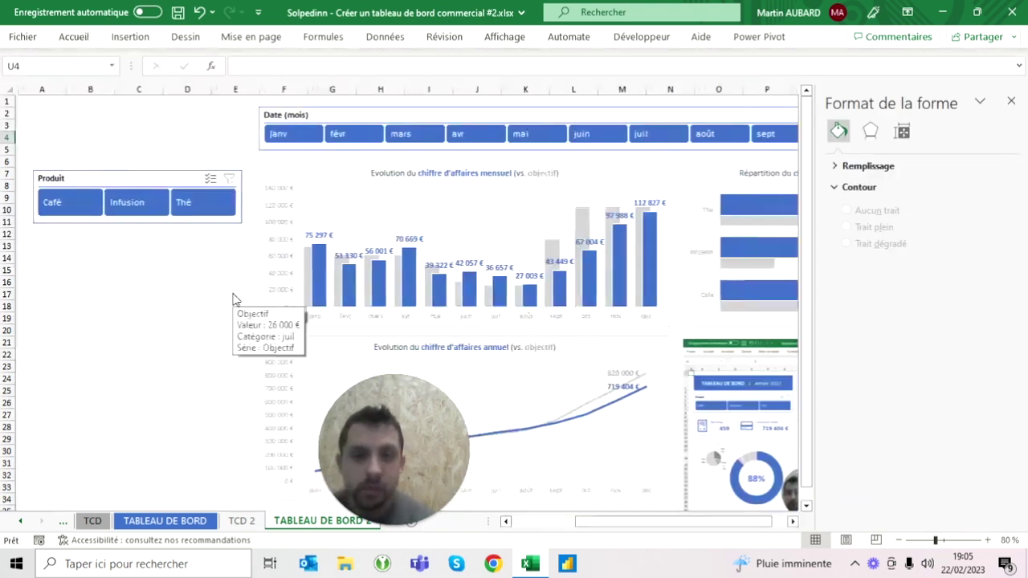
left_click(1009, 100)
left_click(184, 343)
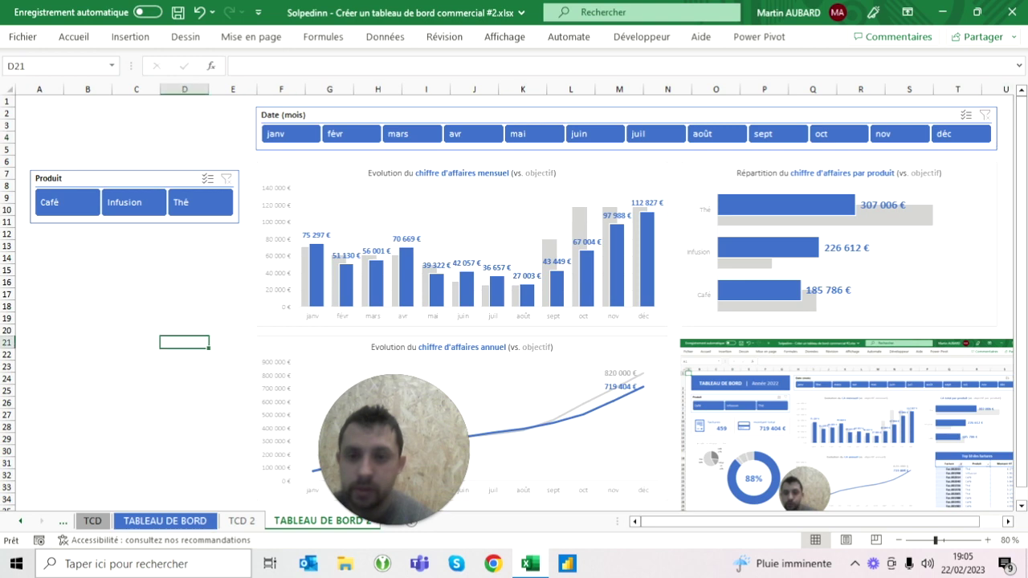
- Test the month slicer (avr, mai, mars) and product slicer (Infusion, Thé, Café), then clear the month filter
left_click(473, 135)
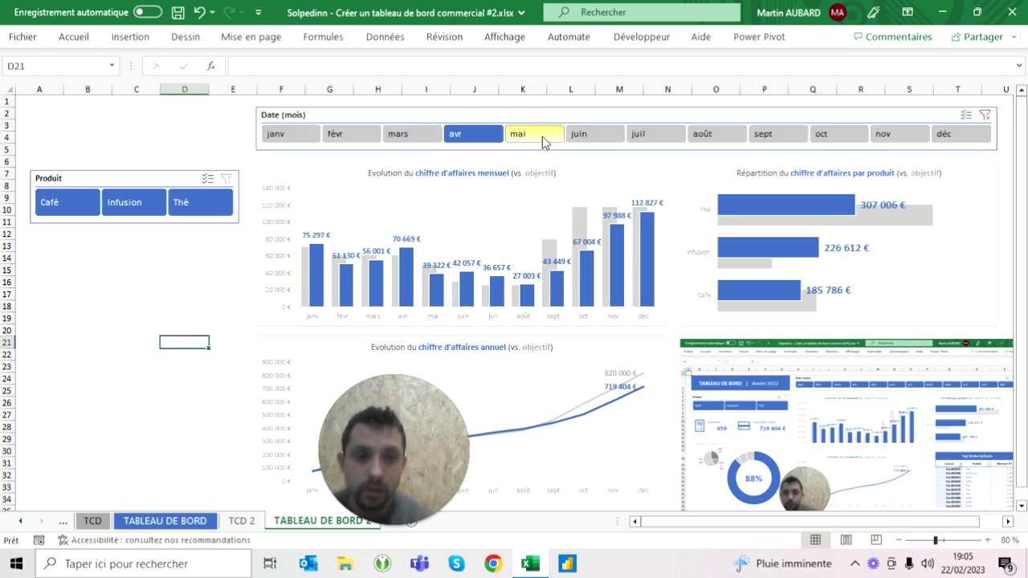
left_click(544, 138)
left_click(388, 142)
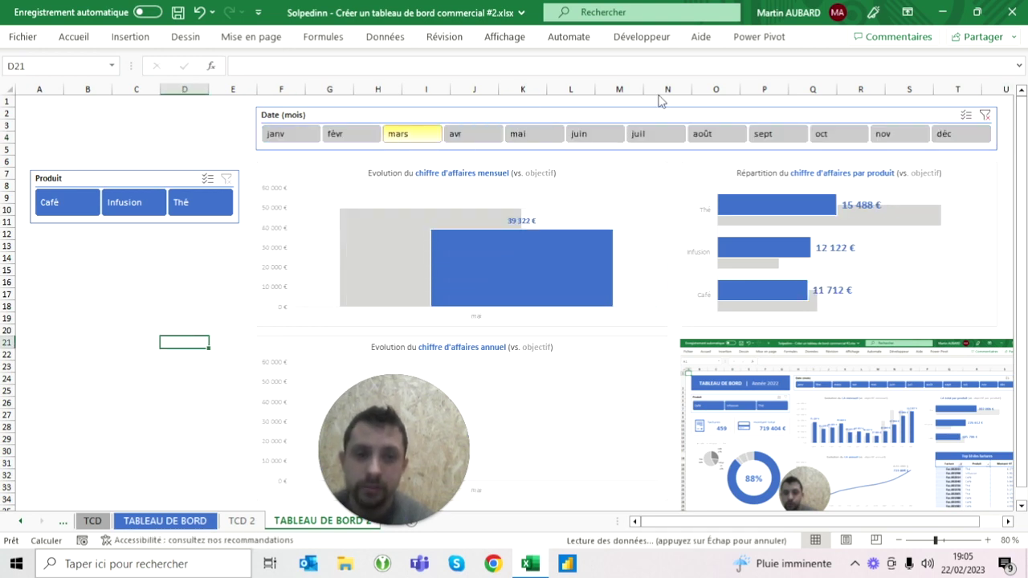
left_click(986, 115)
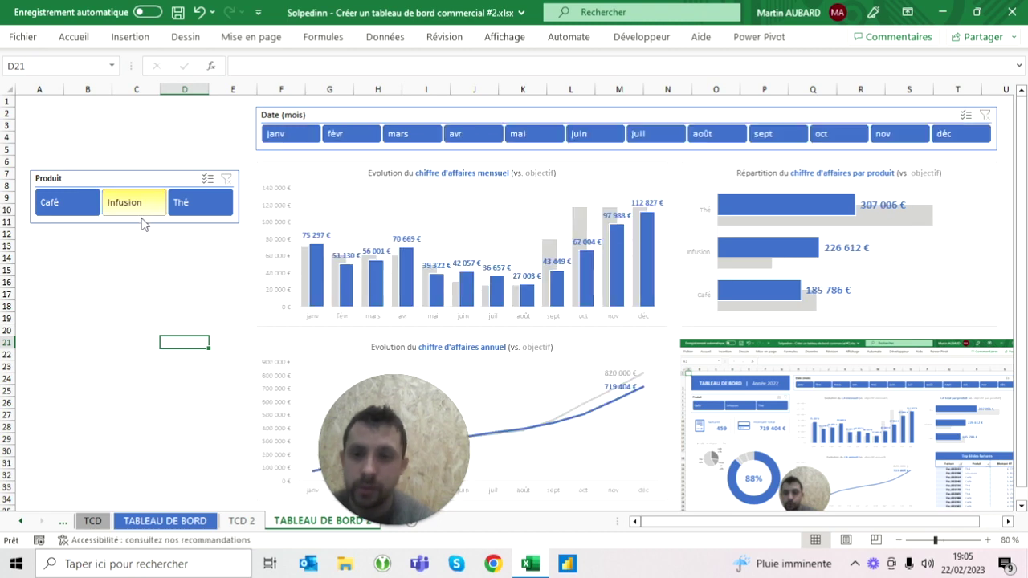
left_click(134, 202)
left_click(184, 202)
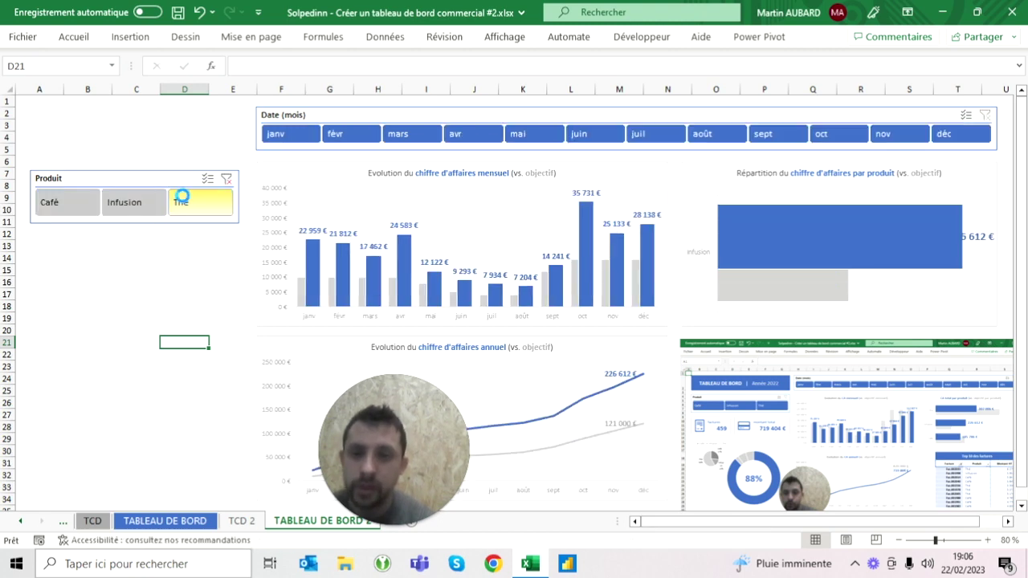
left_click(71, 206)
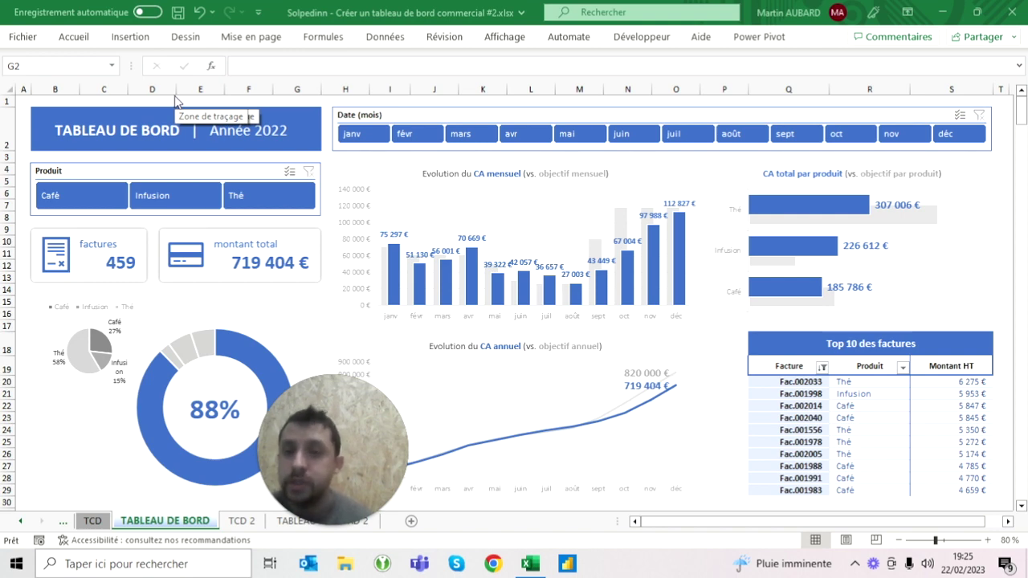
left_click(55, 129)
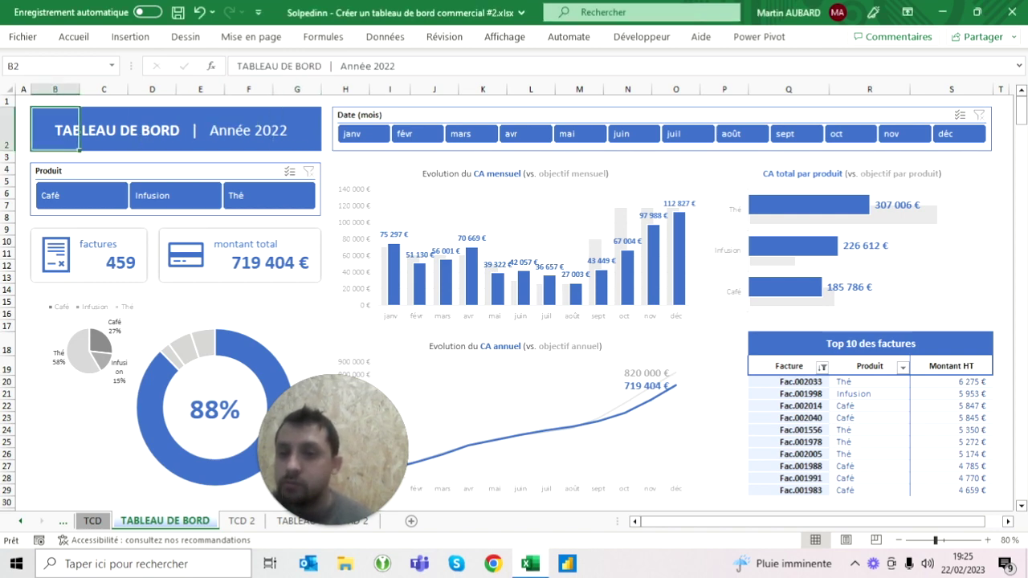
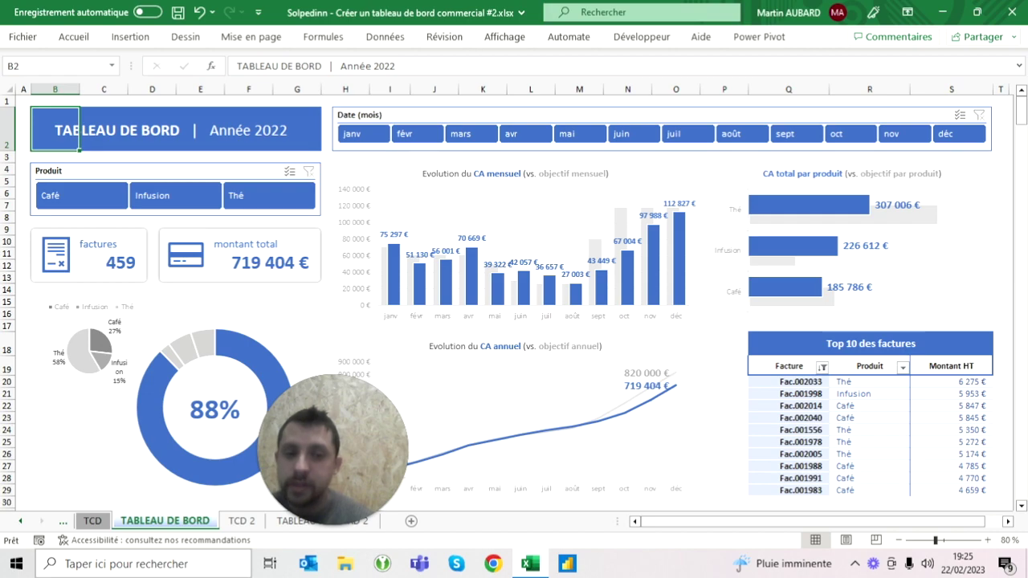
- Draw a plain rectangle just above the Produit slicer on TABLEAU DE BORD 2
left_click(243, 522)
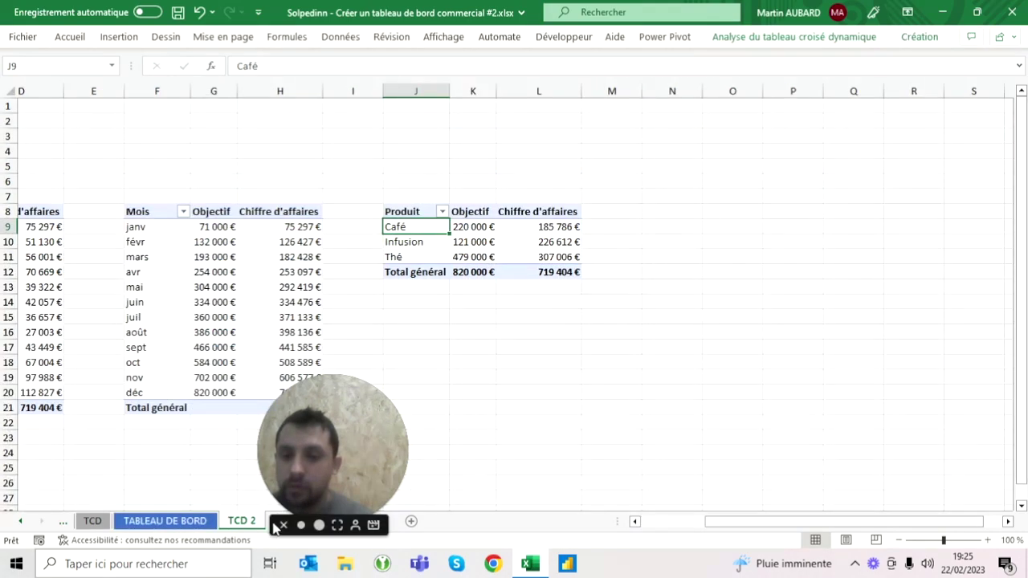
left_click(322, 523)
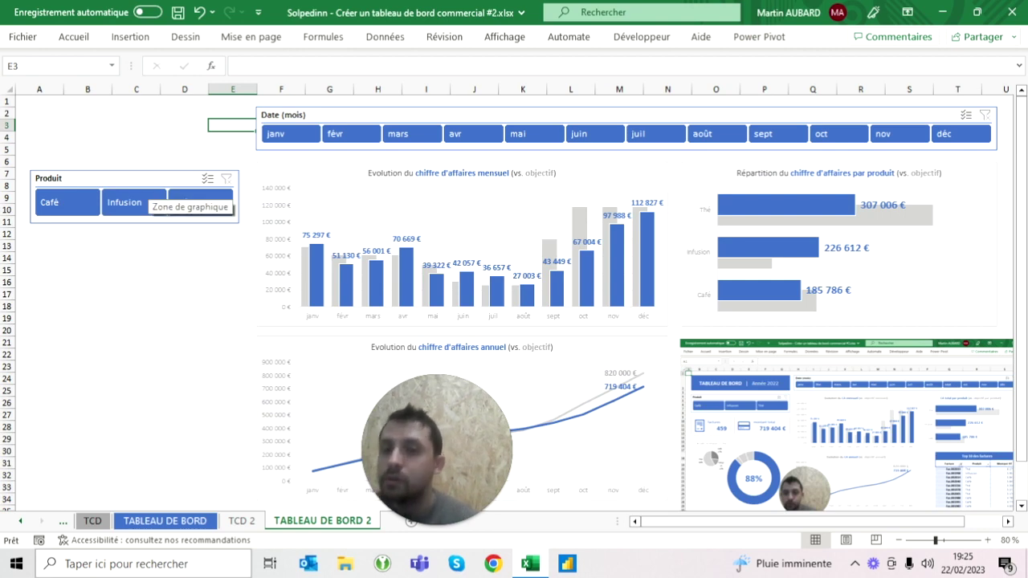
left_click(149, 186)
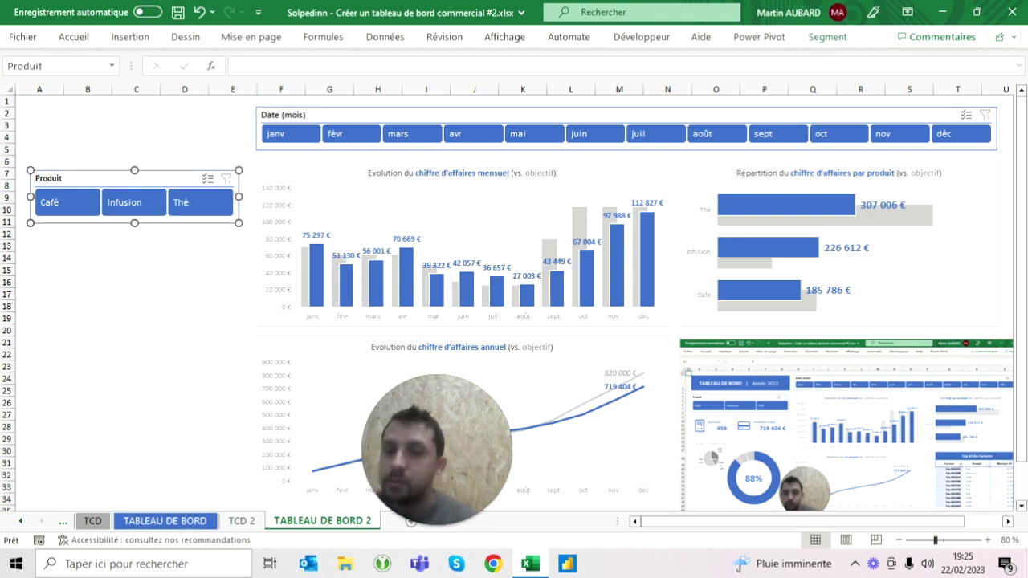
left_click(129, 37)
left_click(207, 94)
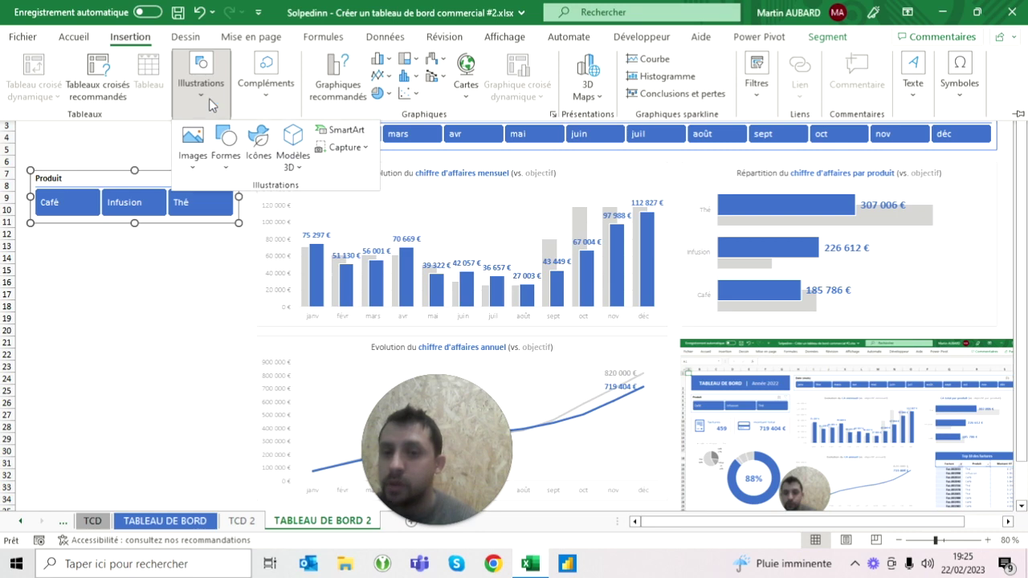
left_click(226, 148)
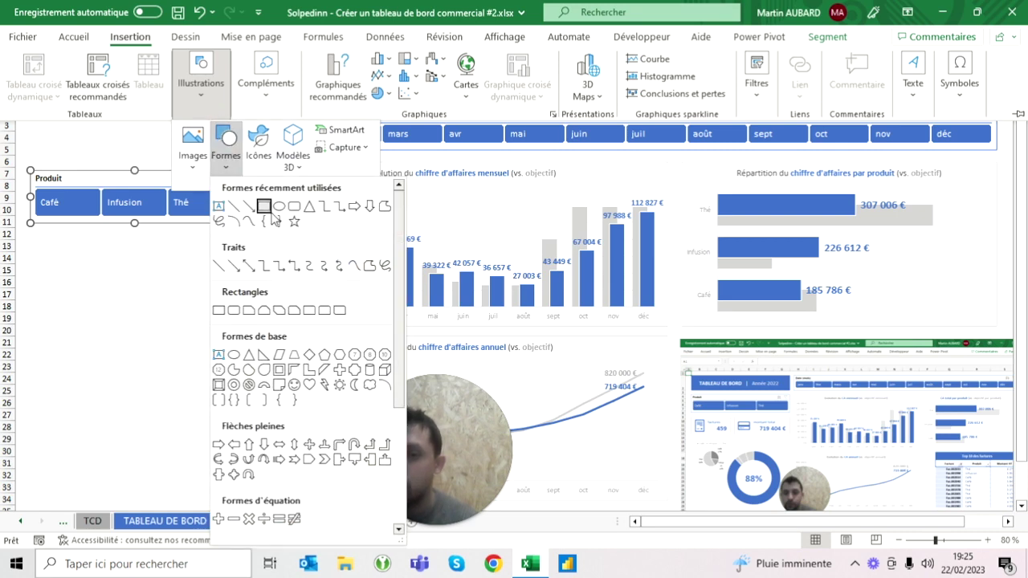
left_click(264, 206)
mouse_move(39, 107)
left_mouse_down()
mouse_move(222, 171)
mouse_move(239, 154)
left_mouse_up()
left_click(136, 305)
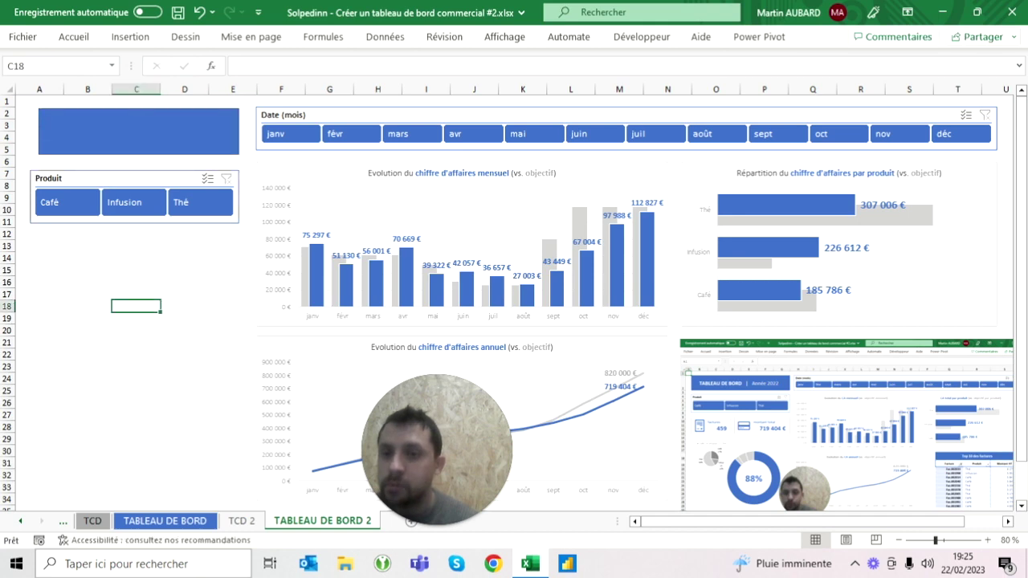
- Left-align the blue rectangle with the Produit slicer
left_click(138, 131)
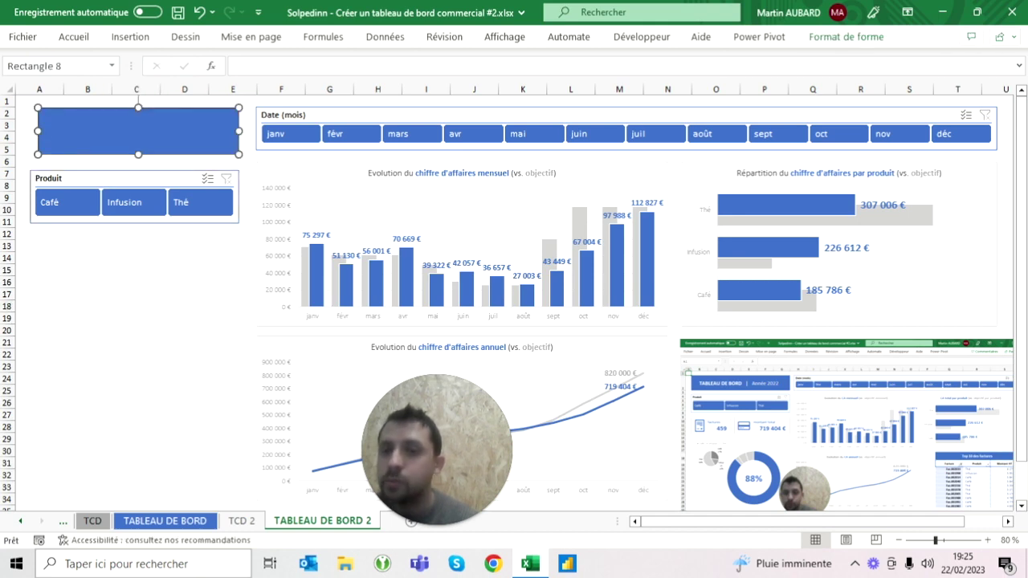
left_click(120, 178, "ctrl")
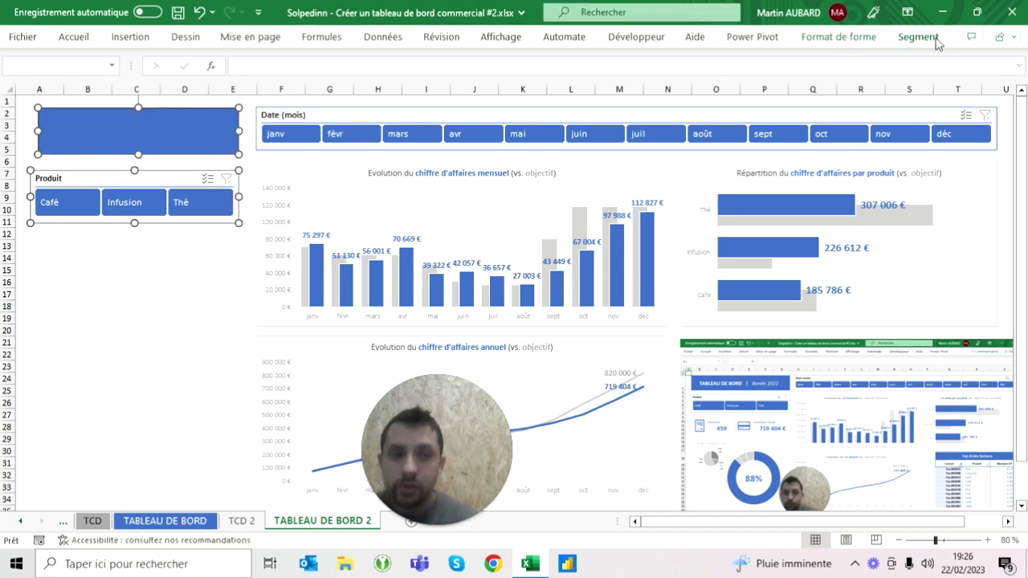
left_click(932, 37)
left_click(651, 80)
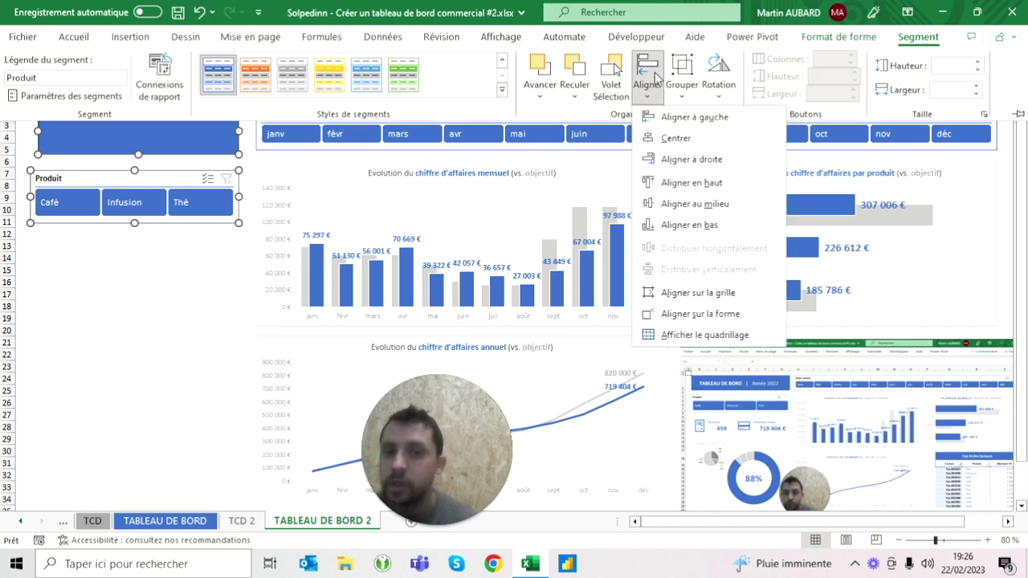
left_click(691, 117)
key("Escape")
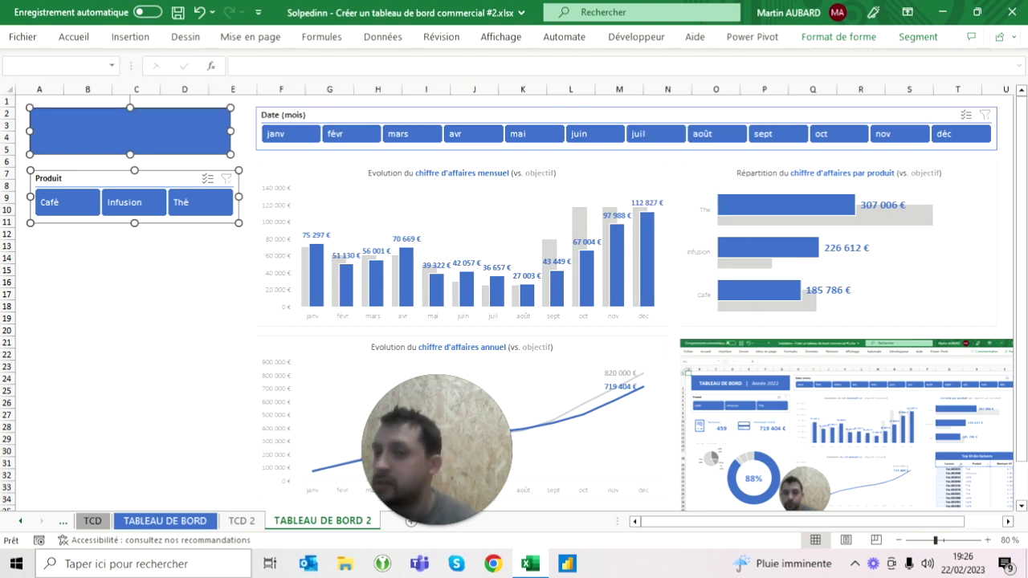
left_click(173, 149)
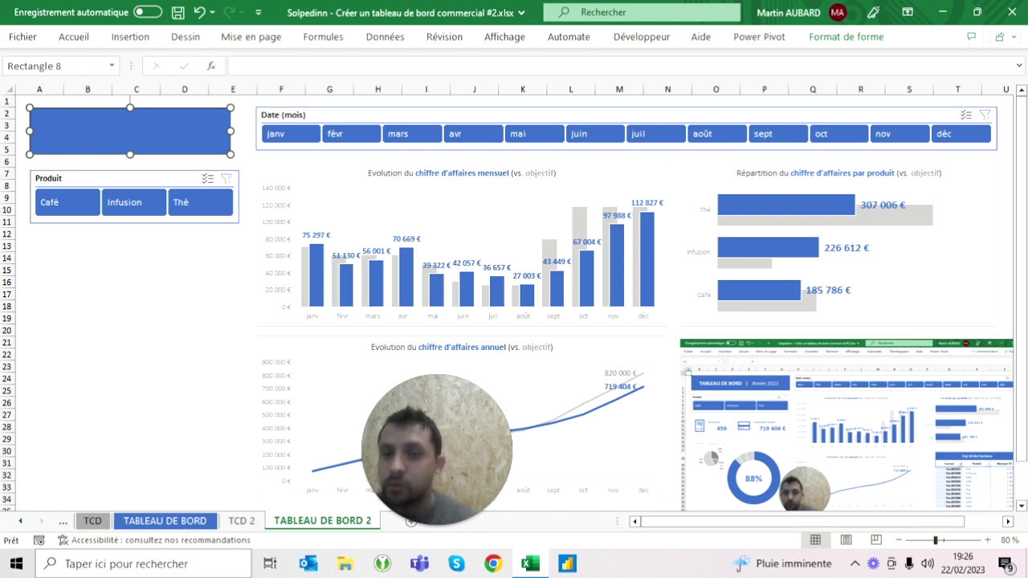
key("Escape")
- Check the Date (mois) slicer's size, then set the rectangle's height to 1,9 cm
left_click(450, 115)
left_click(828, 37)
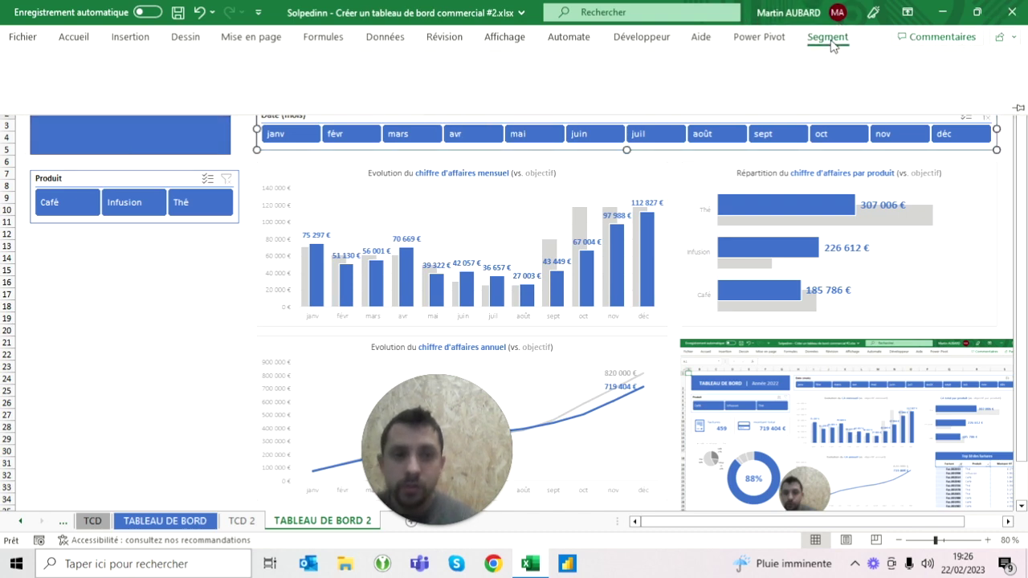
left_click(530, 145)
left_click(137, 120)
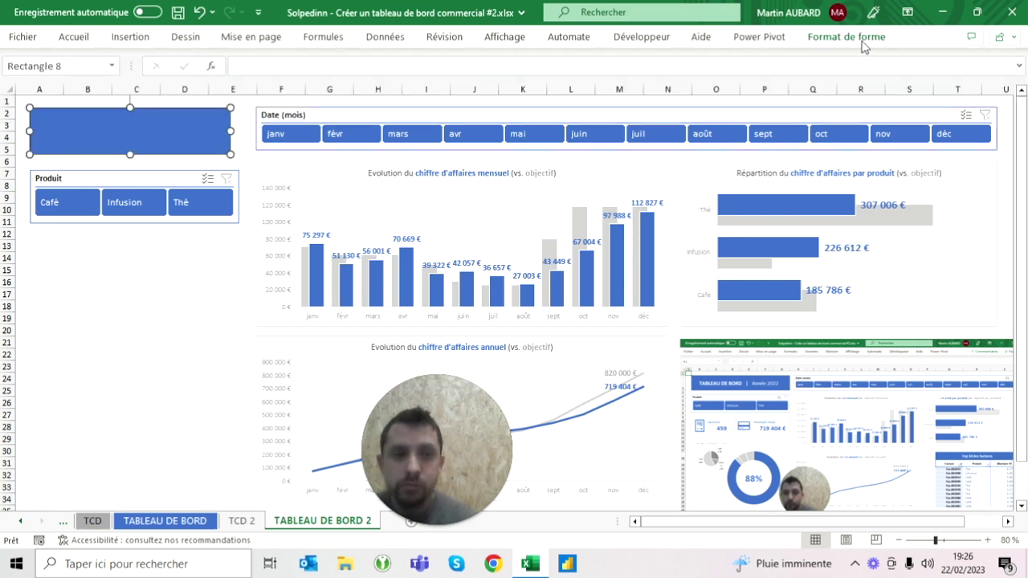
left_click(864, 46)
left_click(912, 66)
type("1,9")
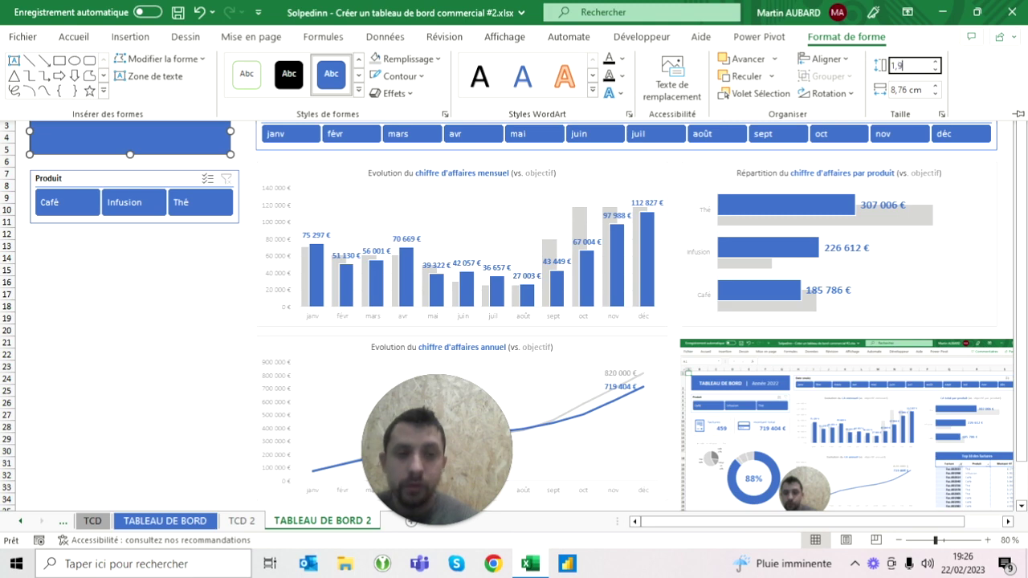
key("Return")
- Widen the Produit slicer to 9,3 cm
left_click(128, 179)
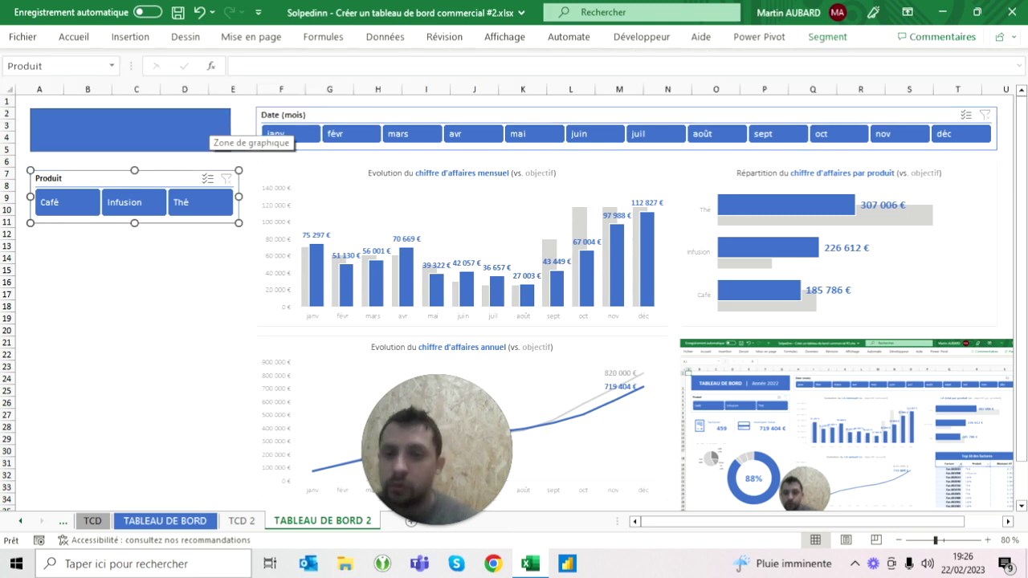
left_click(827, 36)
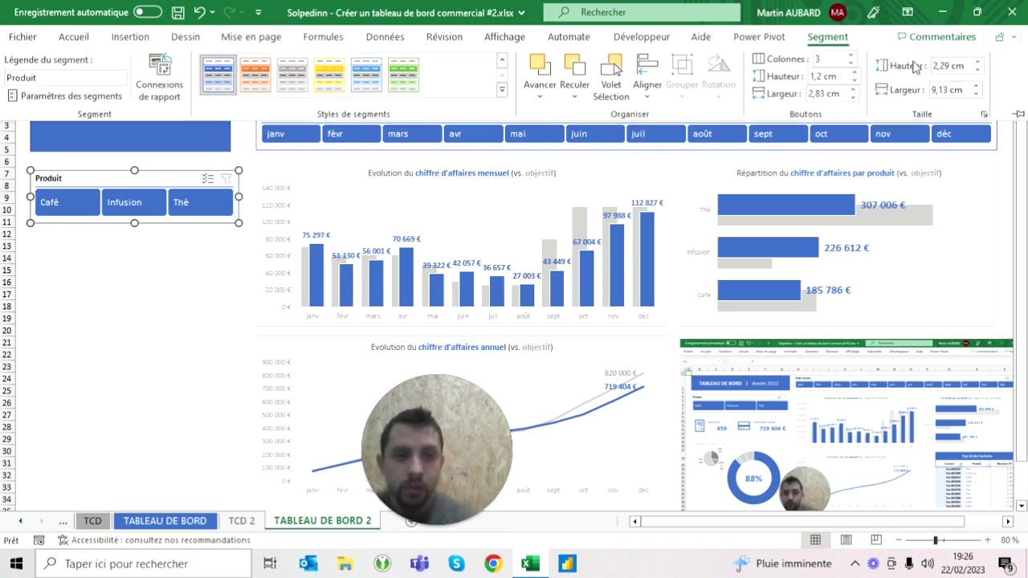
left_click(976, 85)
left_click(976, 85)
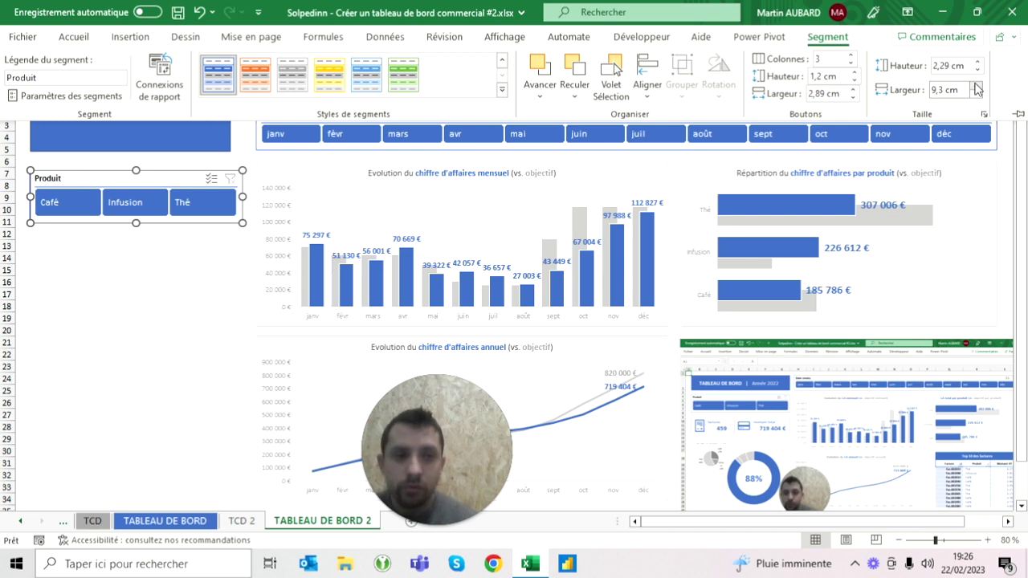
left_click(129, 133)
- Widen the blue rectangle to about 9,3 cm to match the slicer
left_click(129, 129)
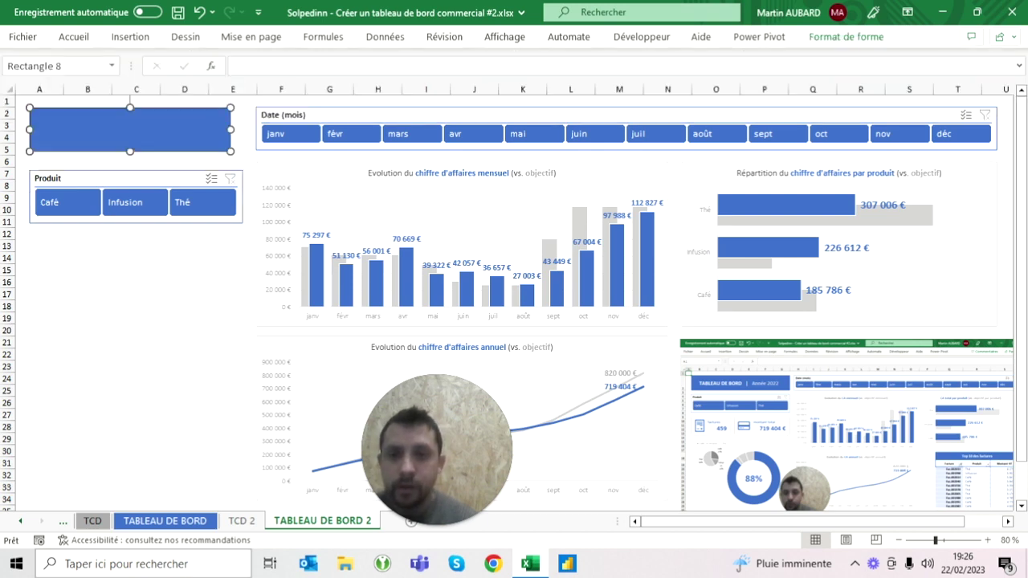
left_click(876, 38)
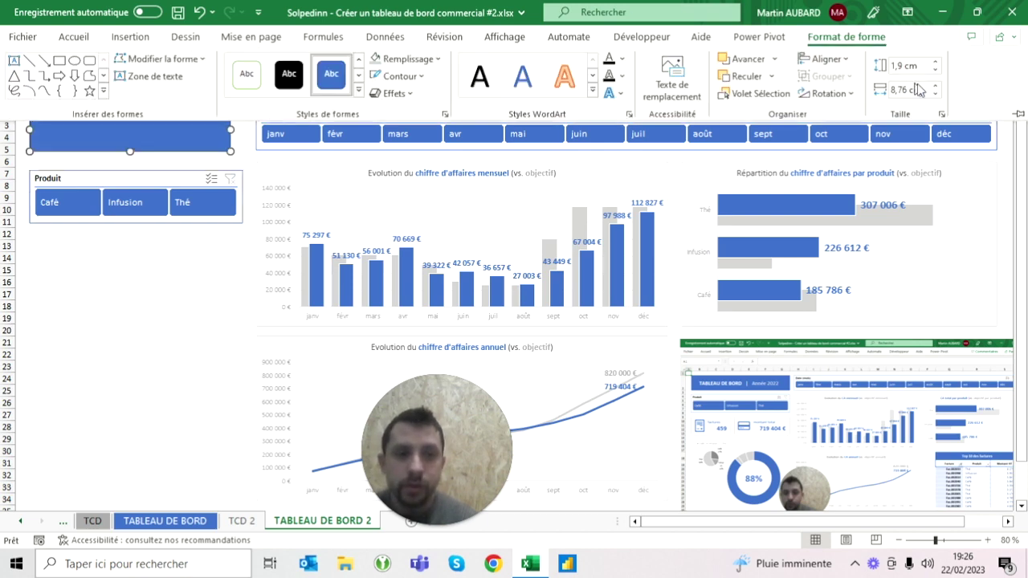
left_click(936, 86)
left_click(936, 86)
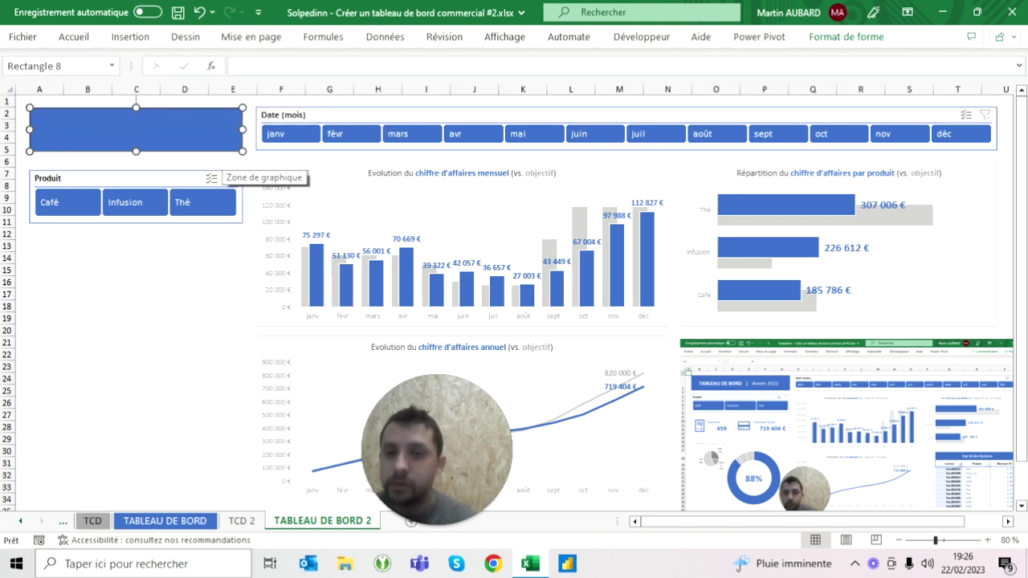
key("Escape")
left_click(213, 178)
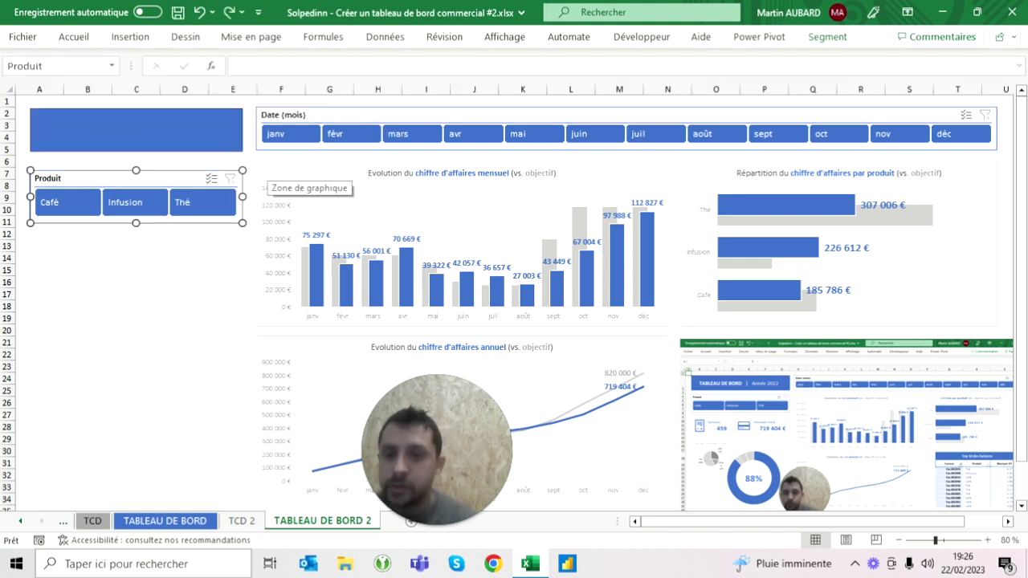
- Top-align the Produit slicer with the monthly revenue chart
left_click(269, 179, "ctrl")
left_click(918, 38)
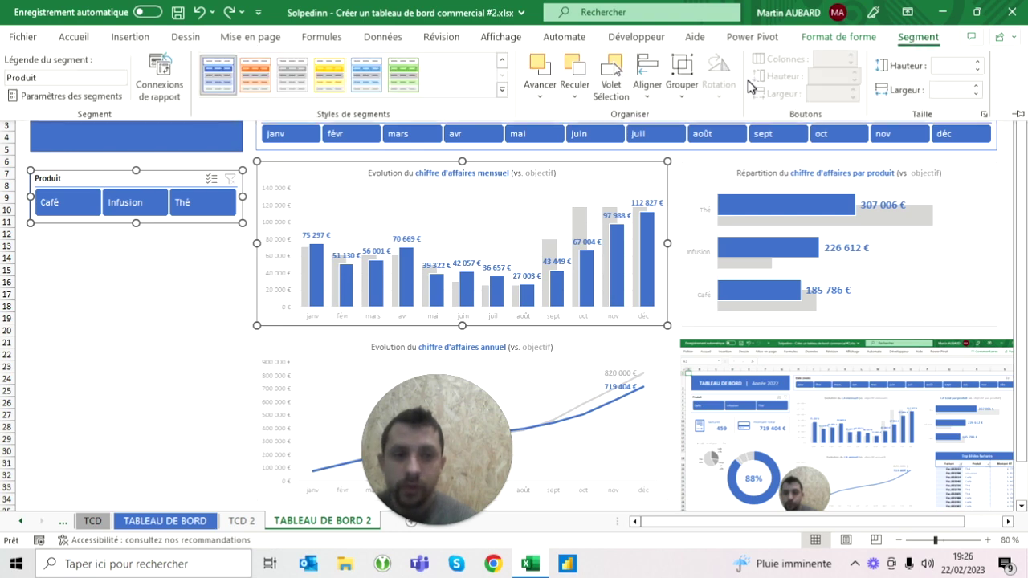
left_click(655, 87)
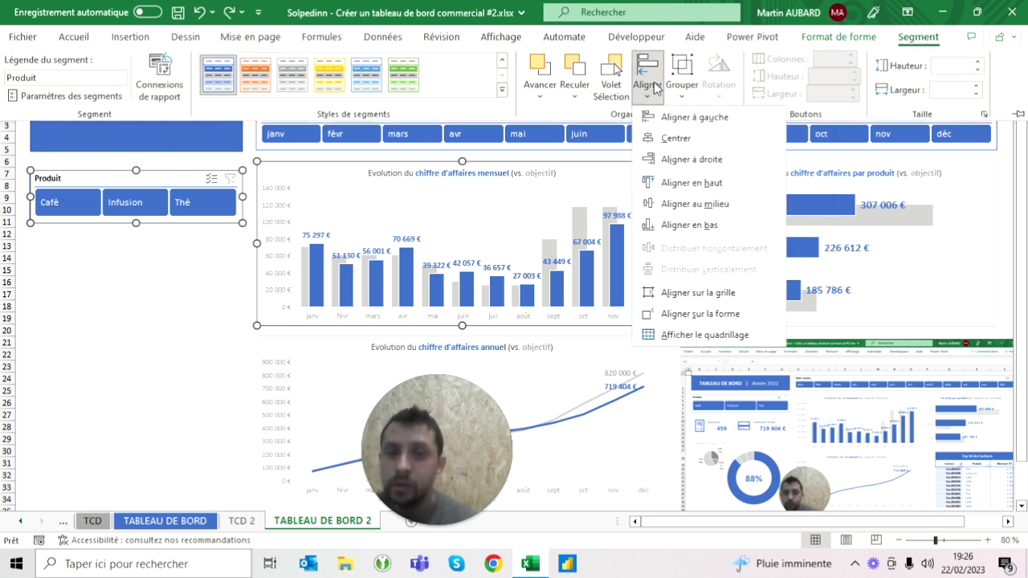
left_click(691, 182)
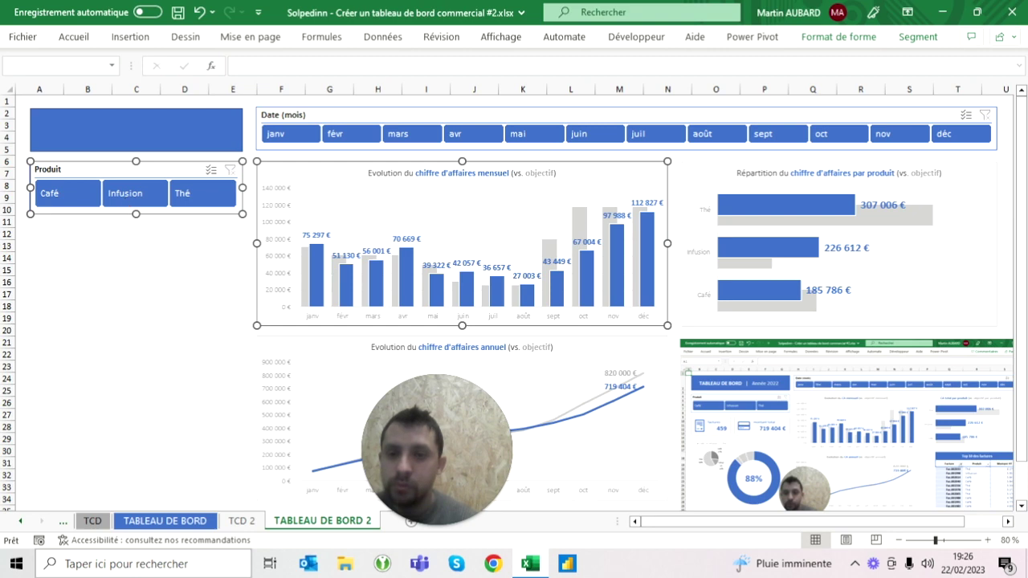
left_click(136, 282)
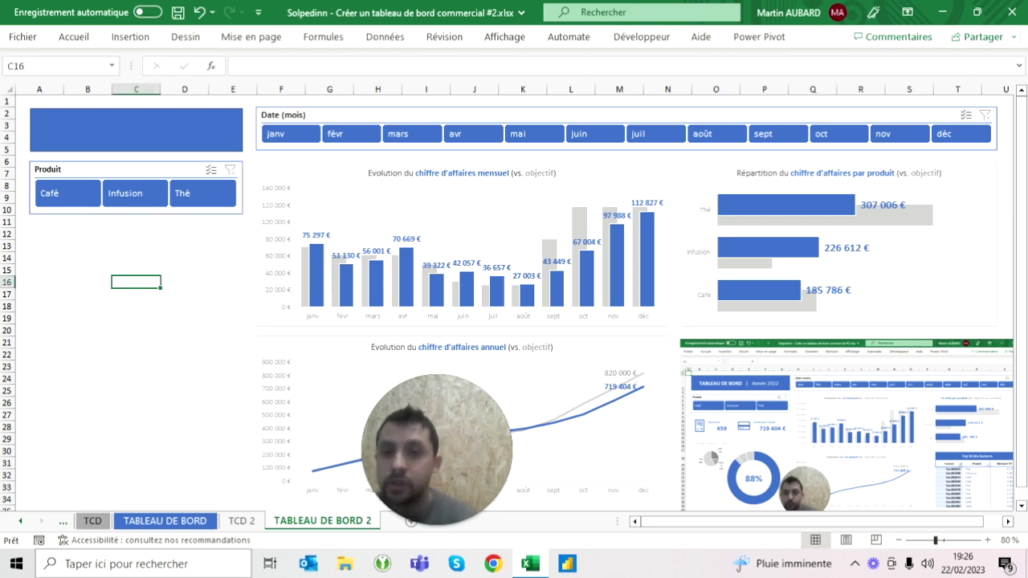
- Top-align the blue rectangle with the Date (mois) slicer, then view the original TABLEAU DE BORD sheet
left_click(136, 130)
left_click(290, 115, "ctrl")
left_click(647, 84)
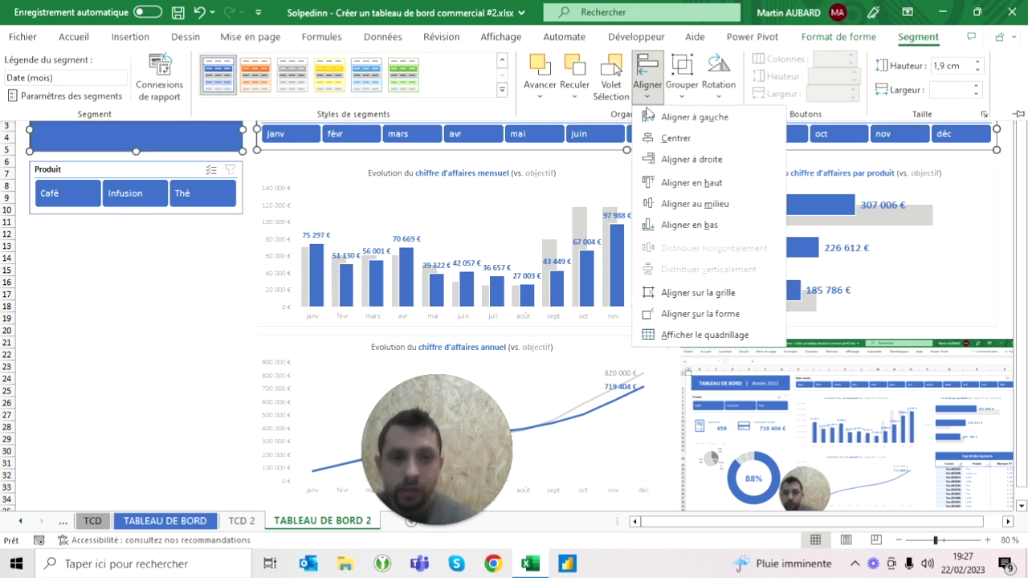
left_click(691, 182)
left_click(135, 282)
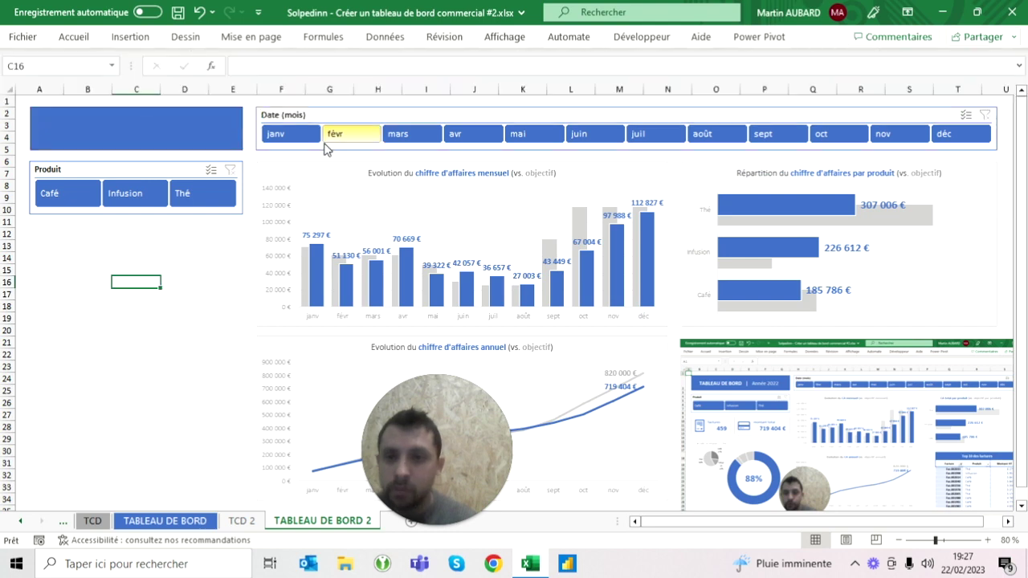
left_click(136, 258)
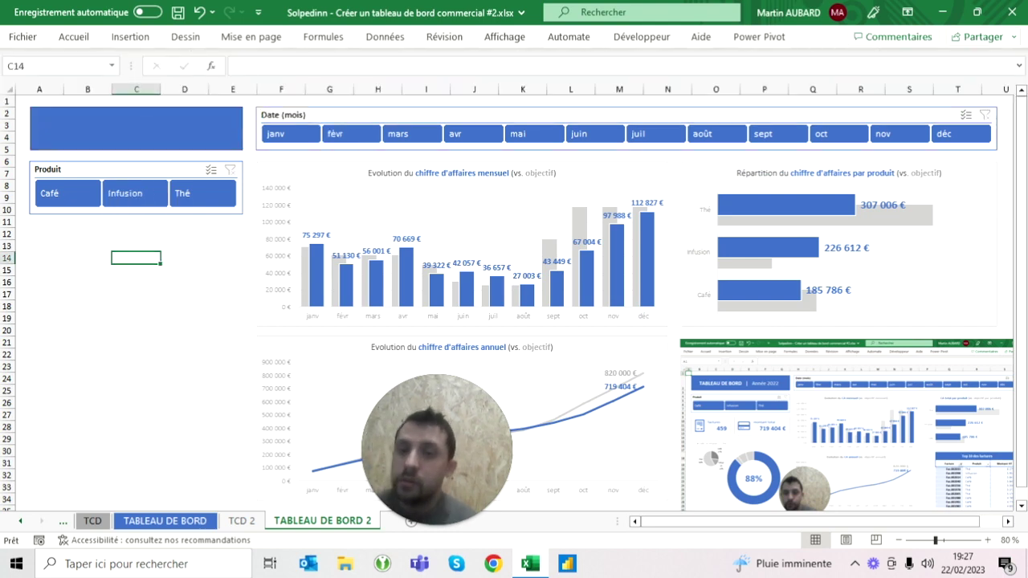
left_click(136, 128)
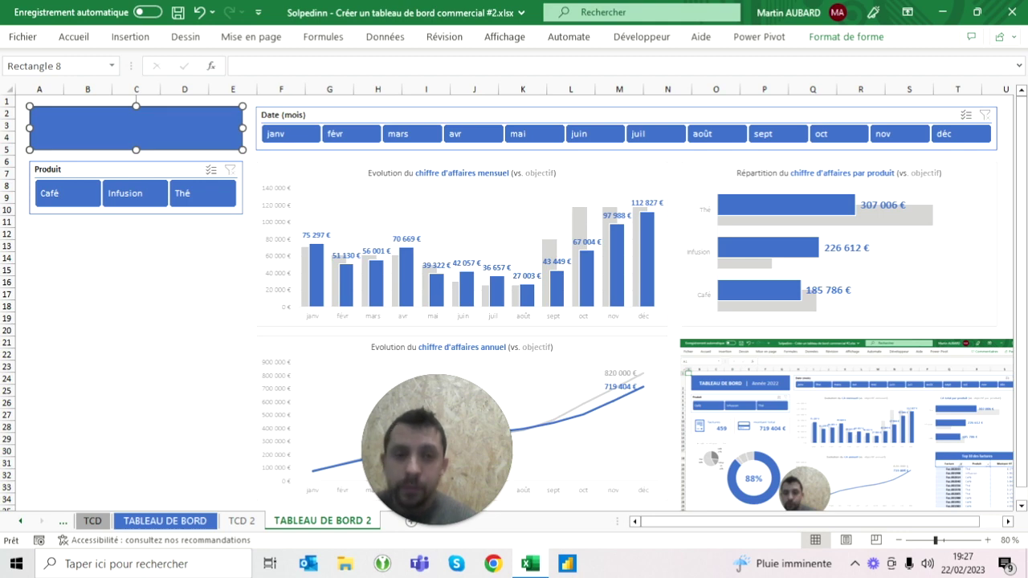
left_click(165, 521)
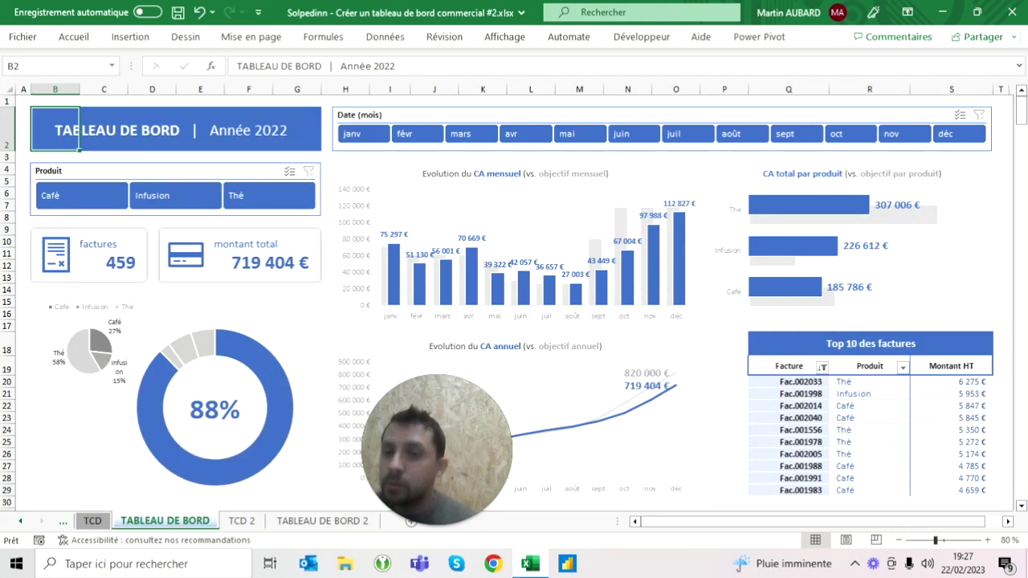
- Widen the header rectangle and Produit slicer together to 10,8 cm
left_click(291, 524)
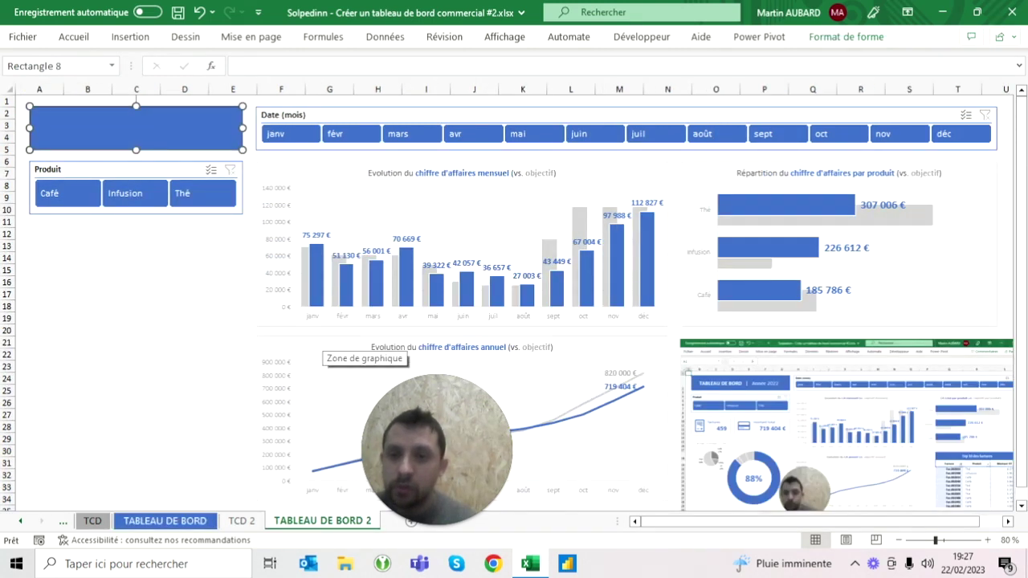
left_click(121, 169, "ctrl")
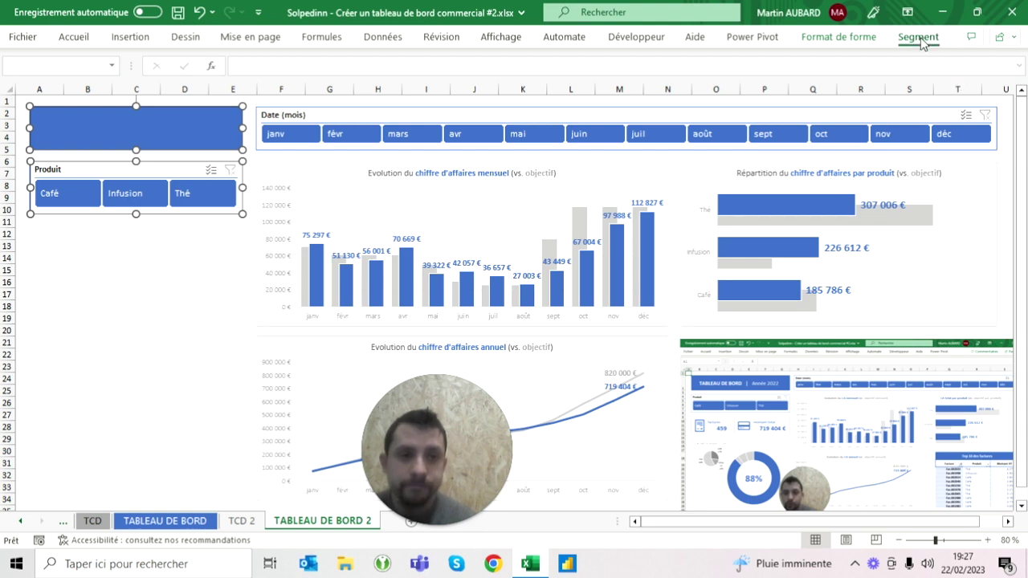
left_click(919, 37)
left_click(976, 86)
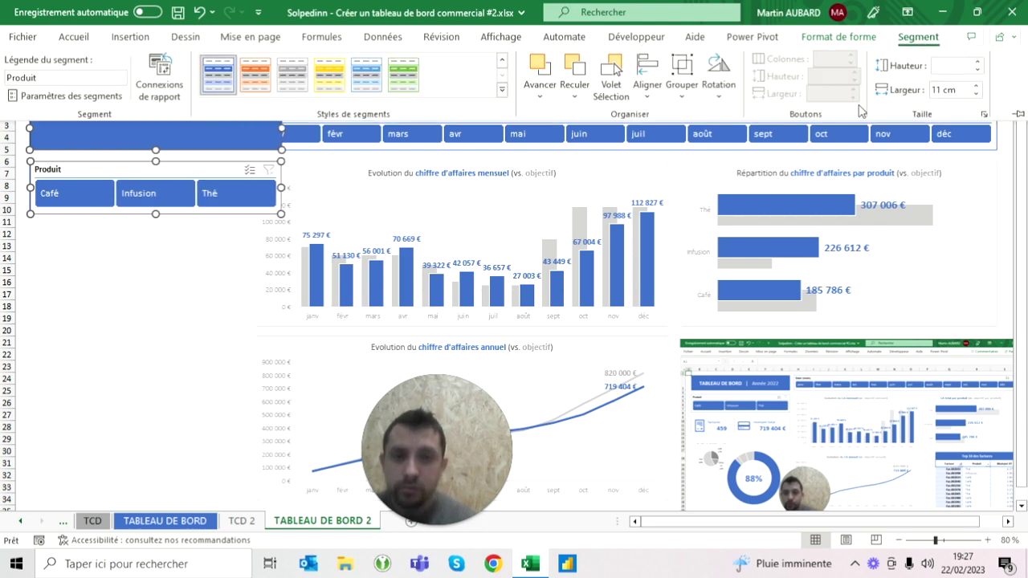
left_click(975, 94)
left_click(977, 87)
left_click(977, 86)
left_click(977, 87)
- Narrow the Date (mois) slicer from the left so it starts beside the banner
left_click(137, 263)
left_click(401, 149)
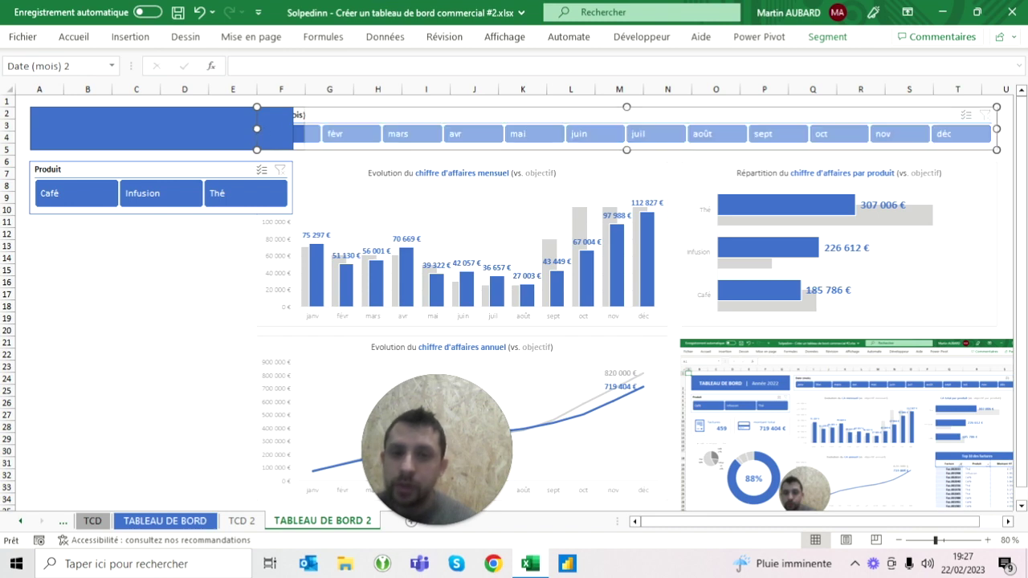
left_click_drag(258, 128, 307, 131)
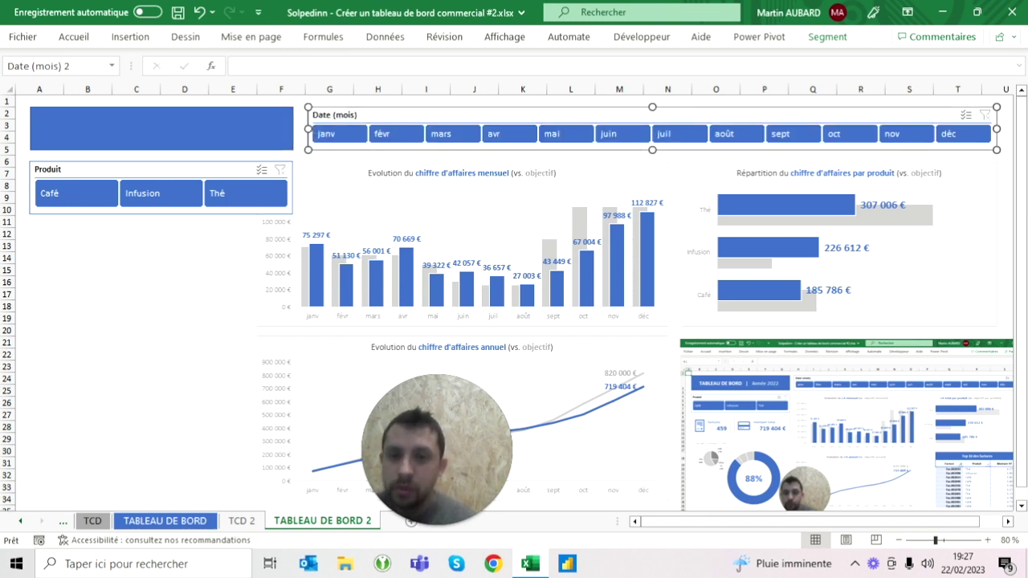
- Narrow the monthly and annual revenue charts from the left to line up under the month slicer
left_click(462, 185)
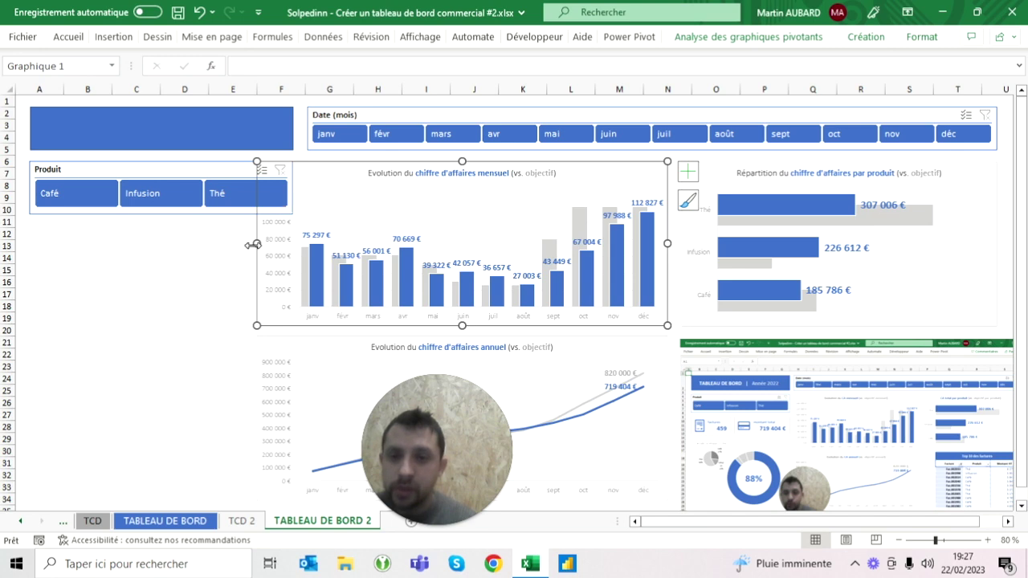
left_click_drag(252, 245, 307, 245)
left_click(255, 416)
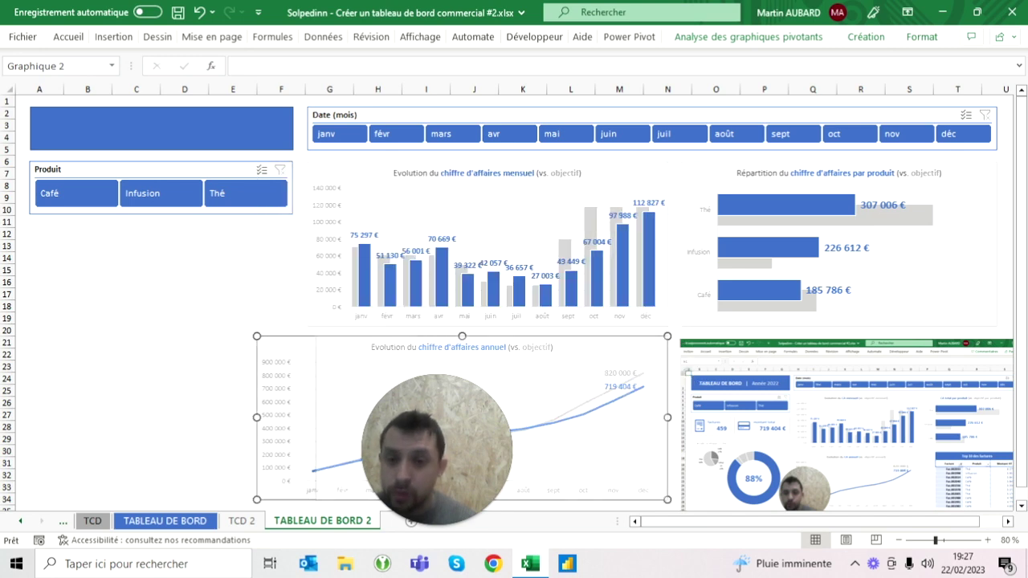
left_click_drag(257, 417, 308, 417)
left_click(233, 330)
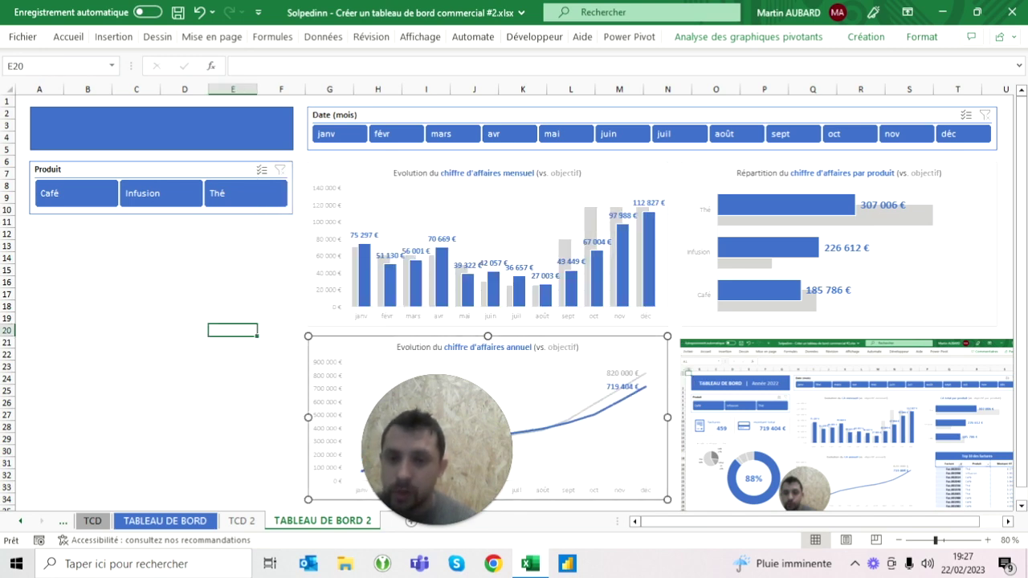
left_click(318, 417)
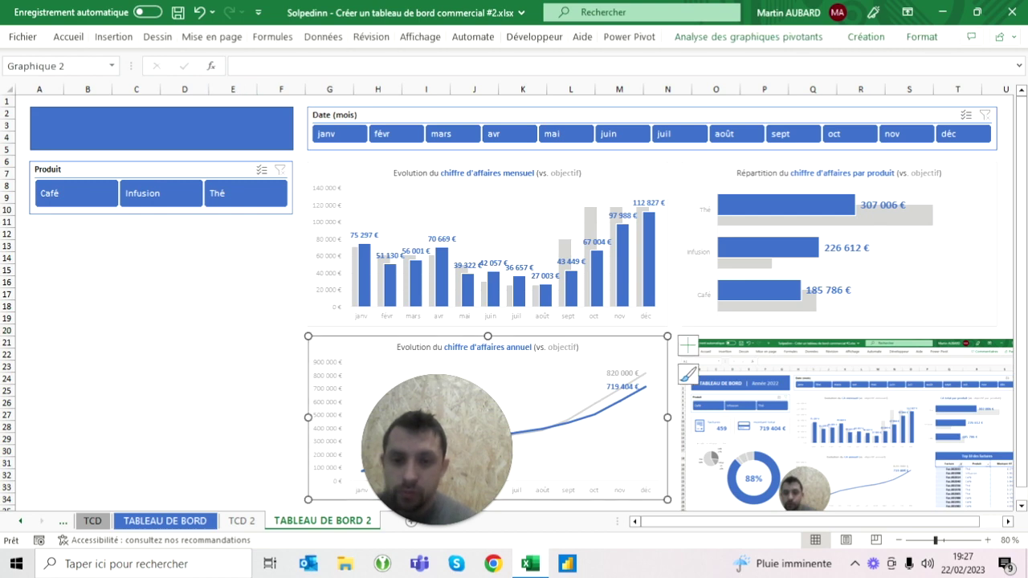
left_click(233, 330)
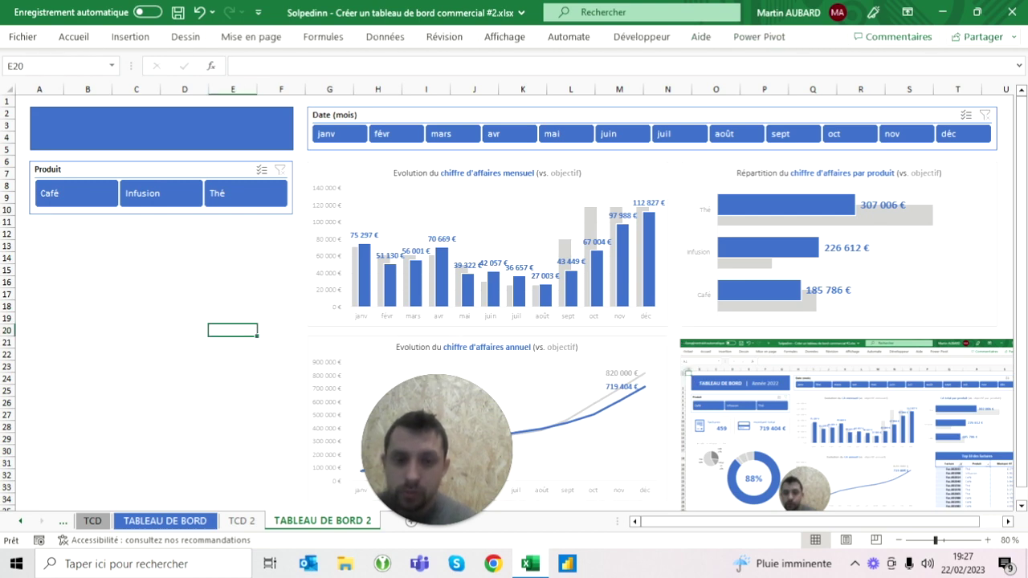
- Match the annual chart's width to the monthly chart's 15,78 cm and start typing the banner title
left_click(514, 177)
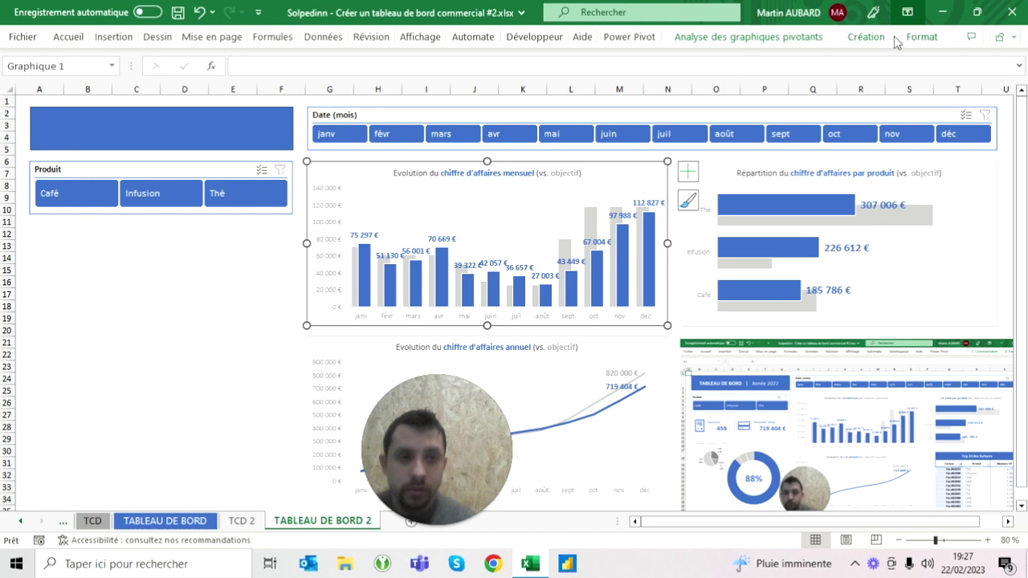
left_click(921, 37)
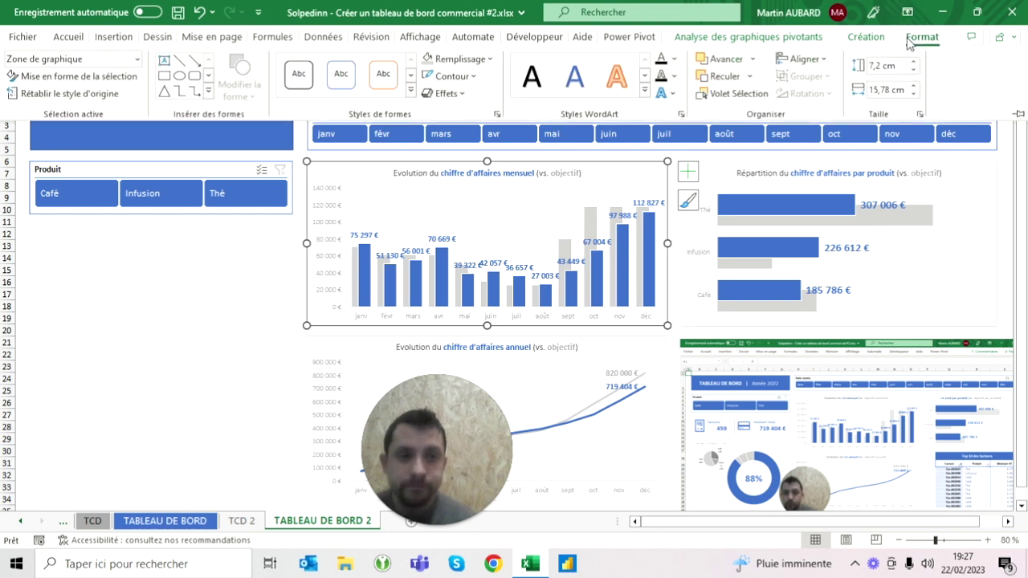
double_click(916, 39)
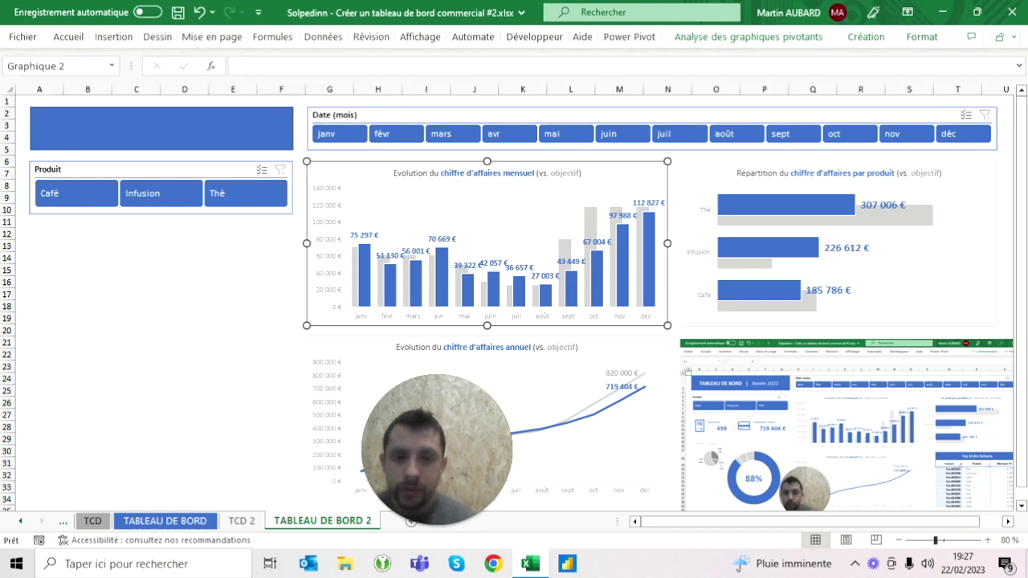
key("Tab")
left_click(916, 39)
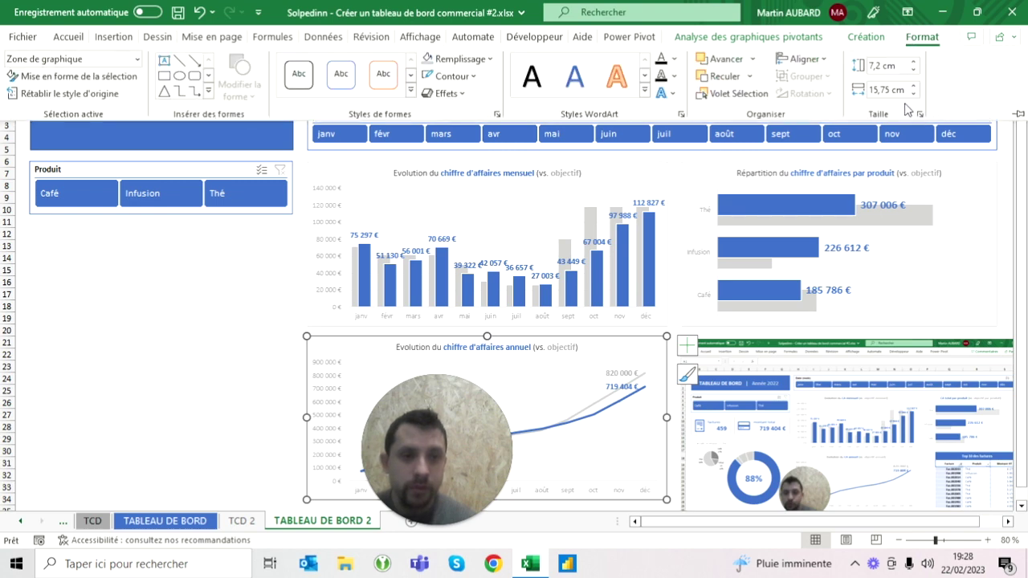
left_click(890, 90)
left_click(887, 90)
key("BackSpace")
type("8")
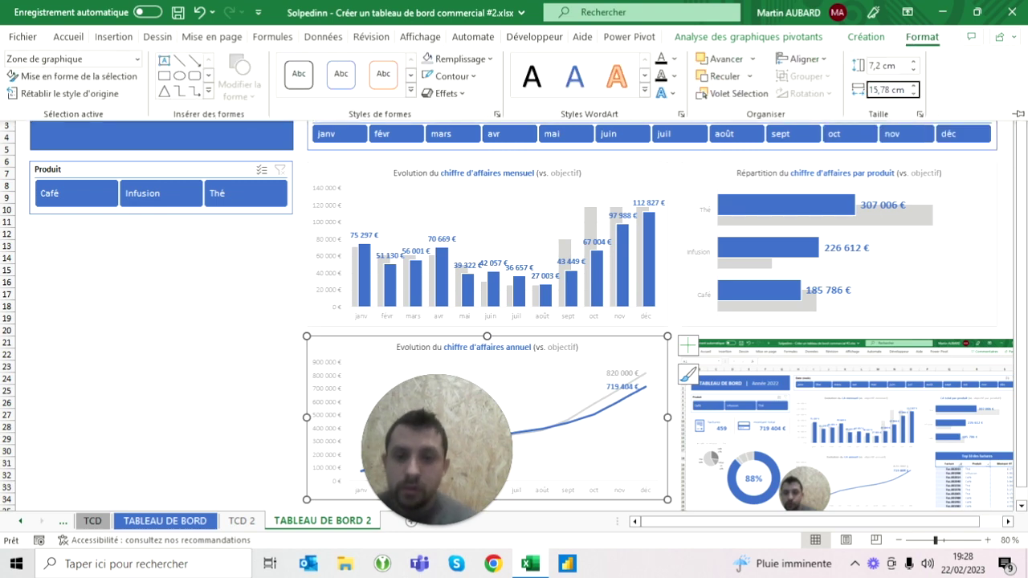
left_click(200, 129)
type("Tableau de bord - Année")
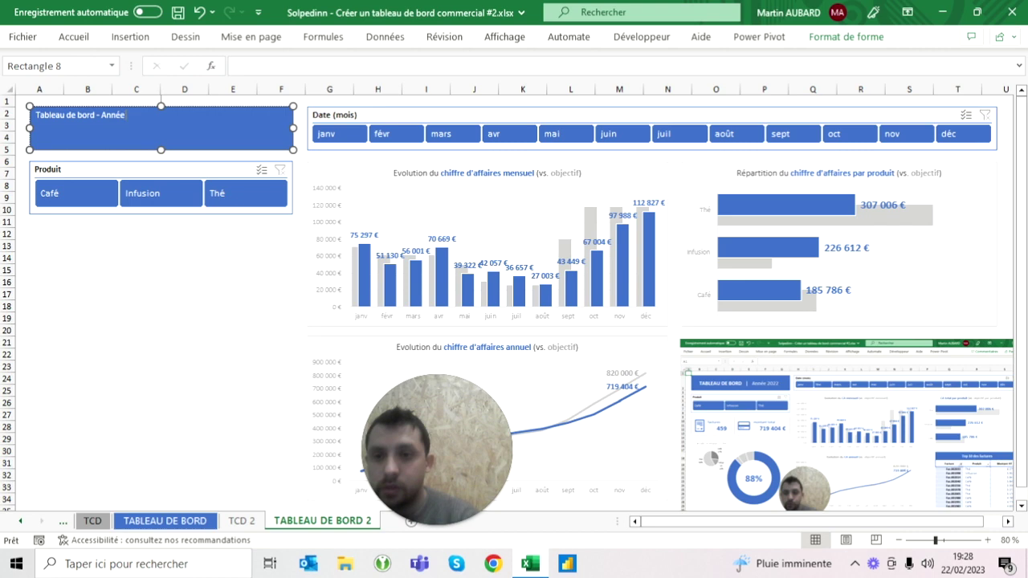
type(" 2022")
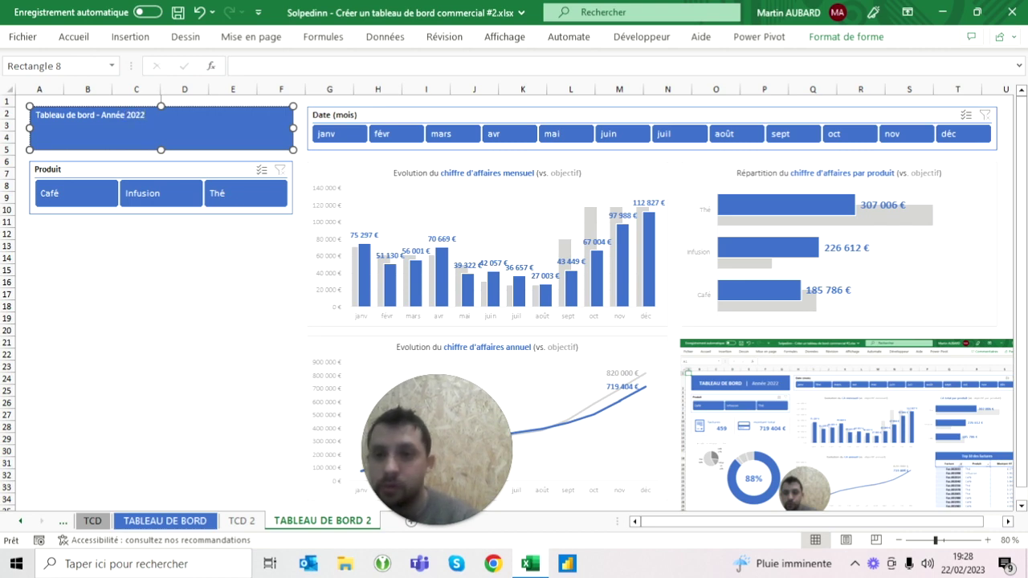
- Center the title text in the header banner
left_click(88, 261)
left_click(97, 121)
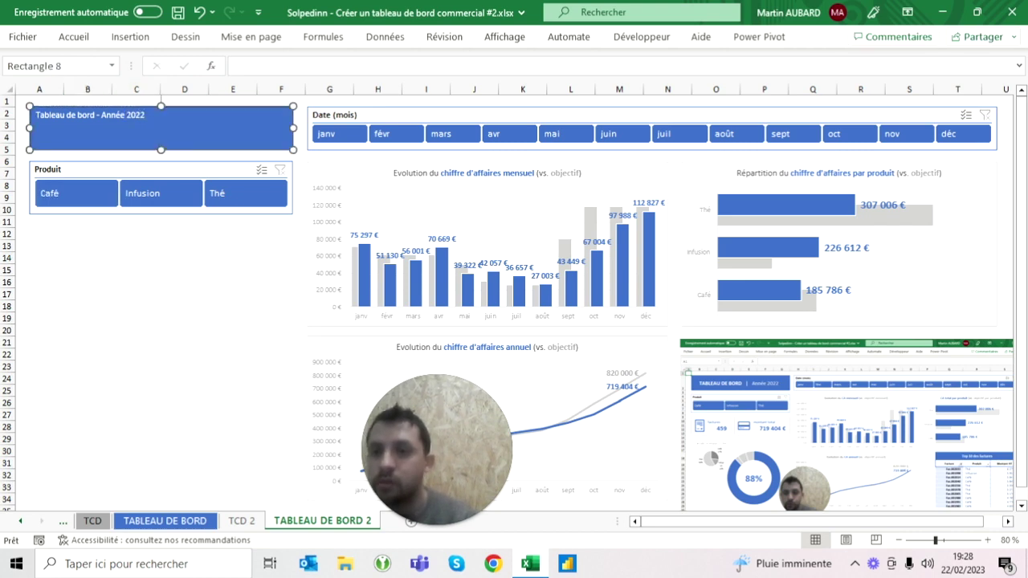
left_click(74, 37)
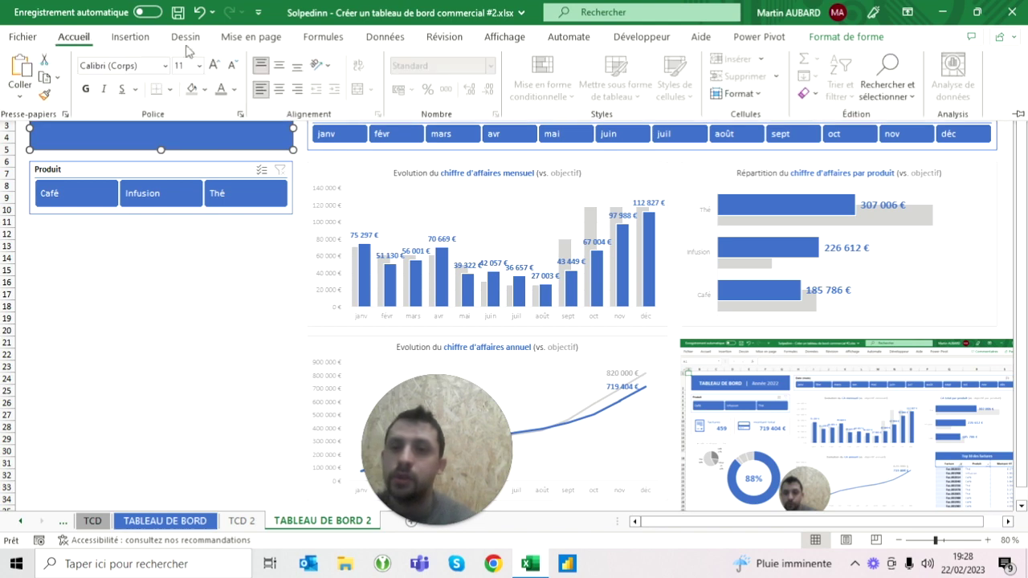
left_click(281, 89)
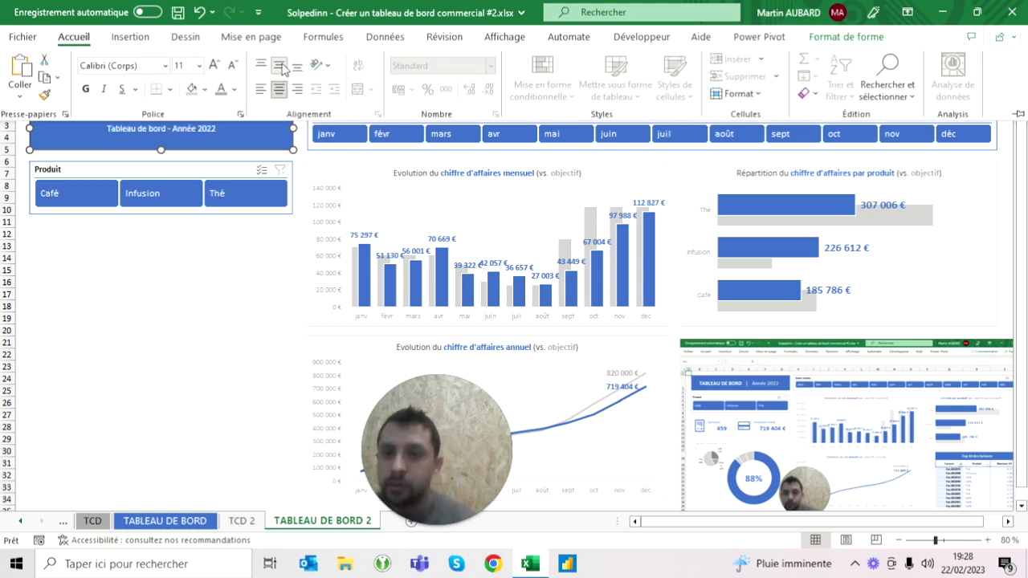
- Make the banner title bold at font size 22
double_click(73, 37)
left_click(210, 65)
left_click(211, 65)
left_click(211, 65)
left_click(211, 65)
left_click(211, 65)
left_click(87, 89)
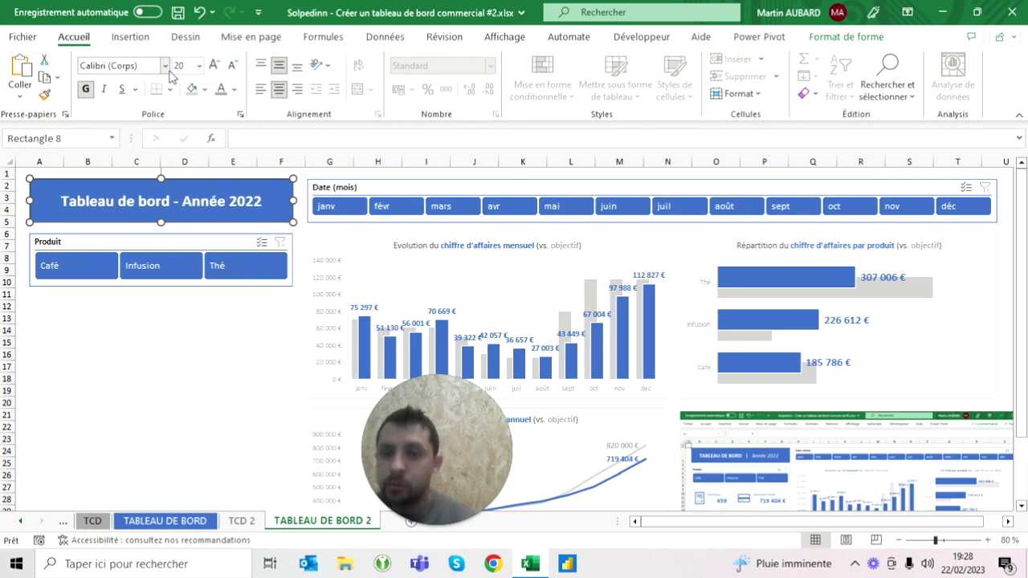
left_click(212, 65)
left_click(212, 65)
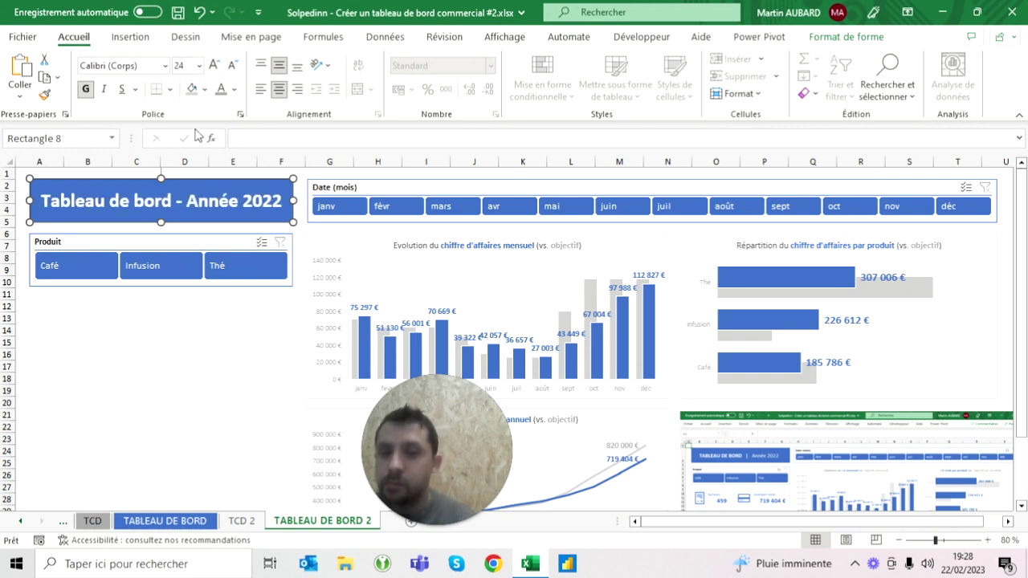
left_click(187, 65)
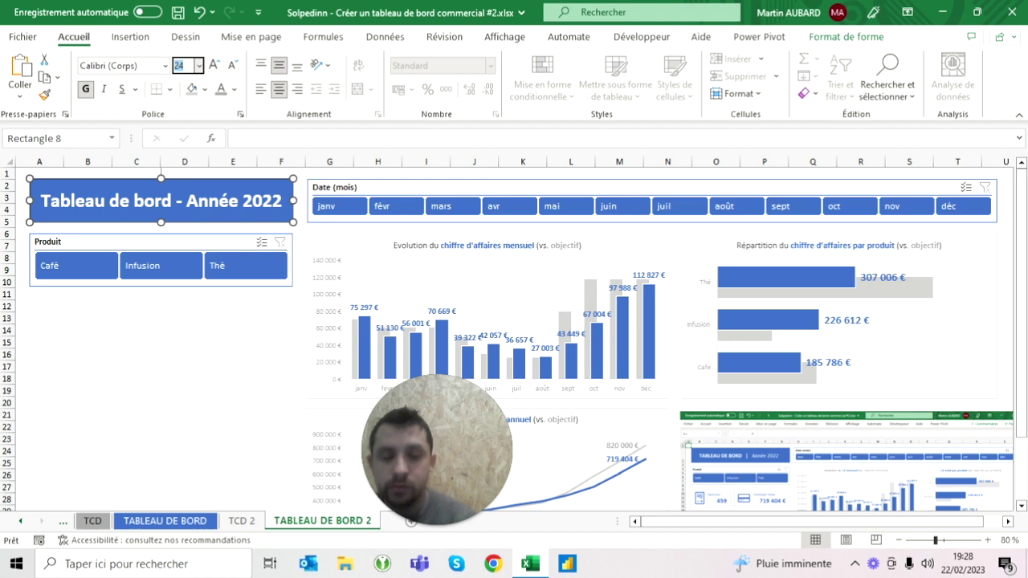
type("22")
key("Return")
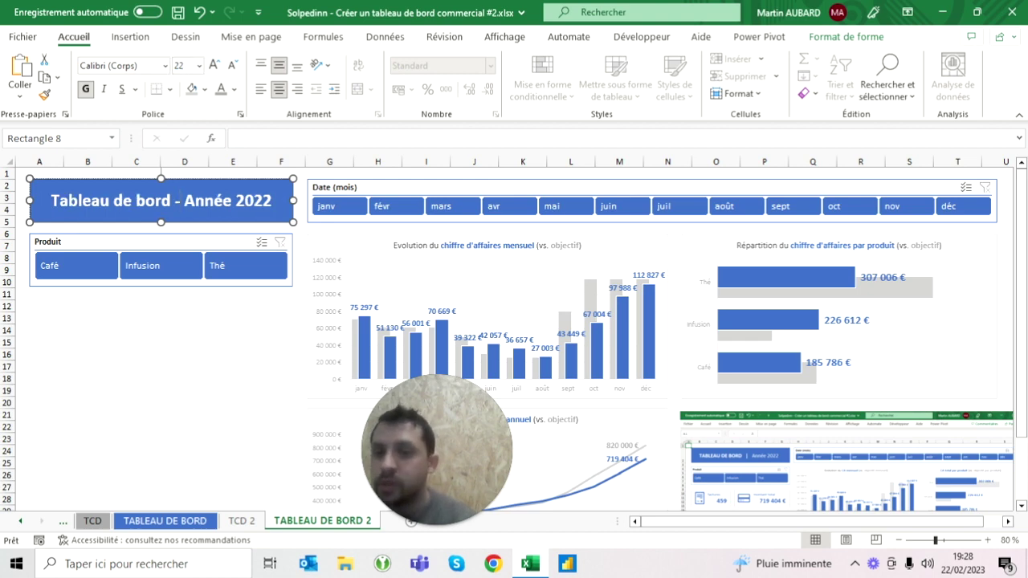
- Add the | separator, unbold 'Année 2022', and even the spacing around the separator
type("|")
type("|")
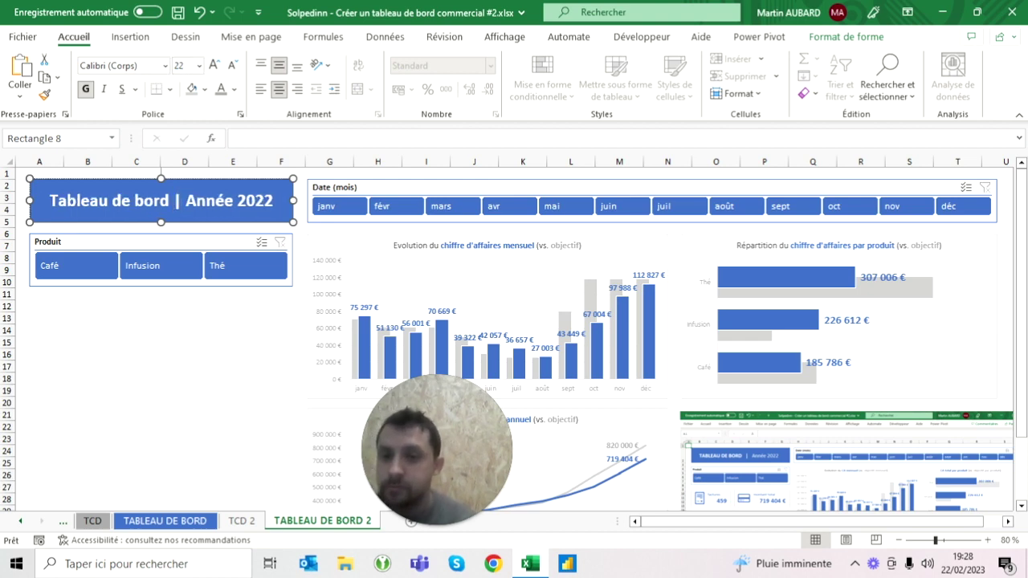
left_click_drag(169, 201, 181, 204)
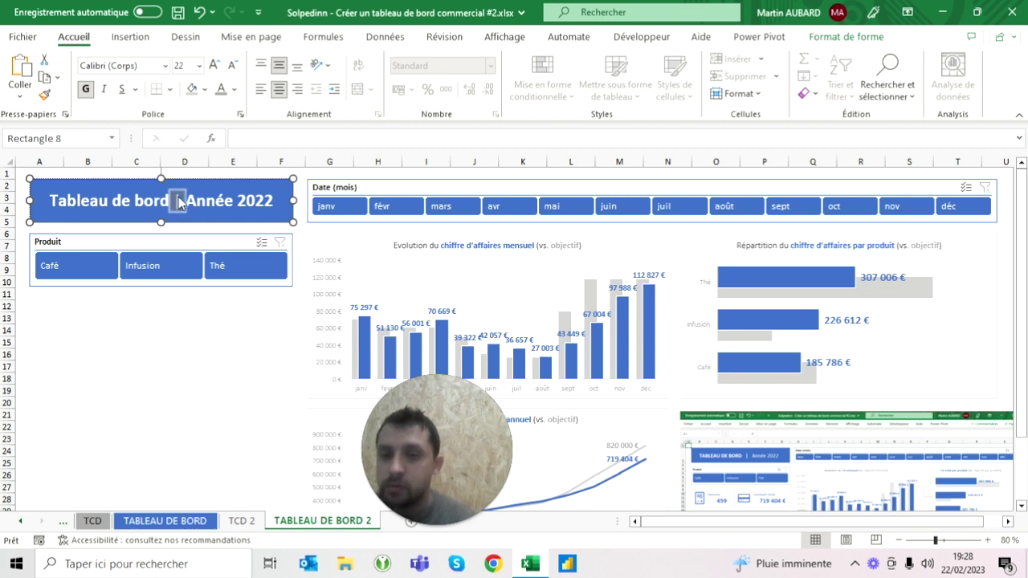
key("shift+End")
left_click(85, 88)
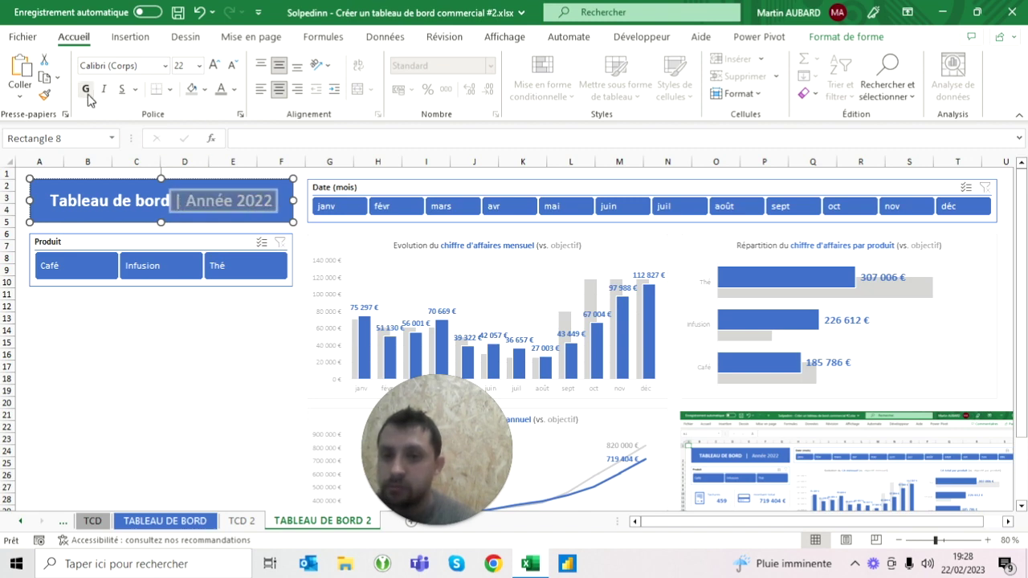
left_click(217, 201)
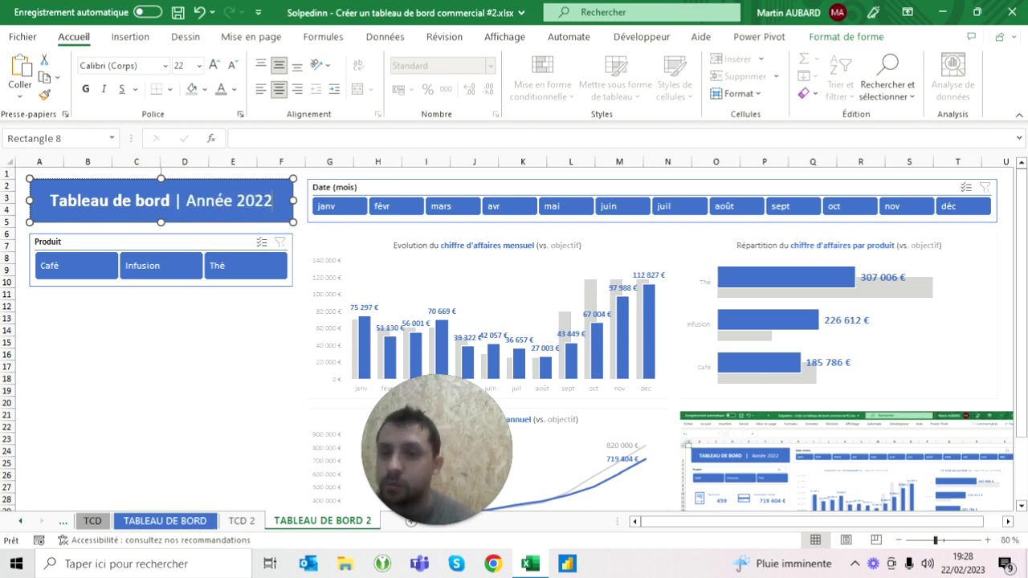
left_click(184, 330)
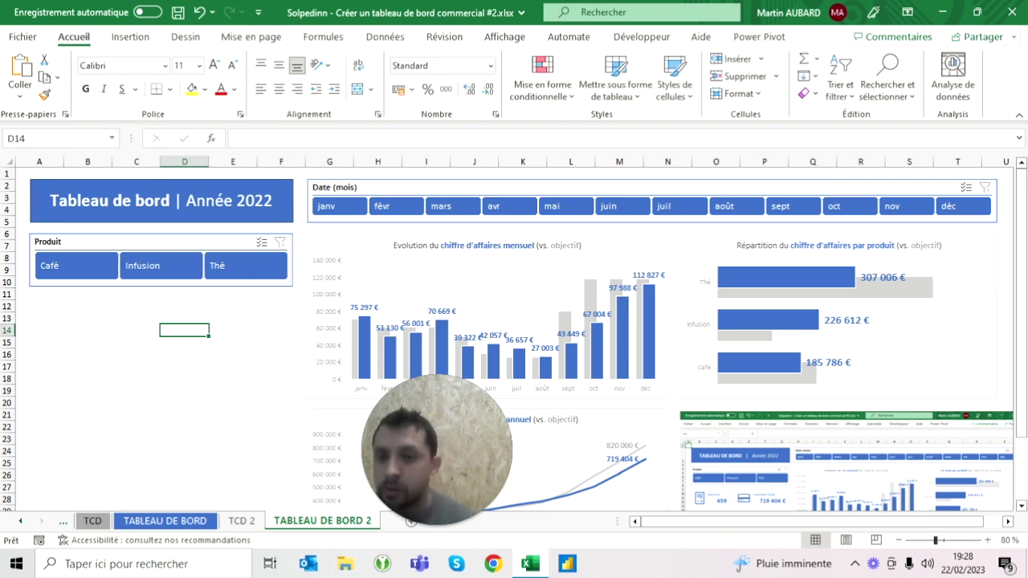
left_click(161, 201)
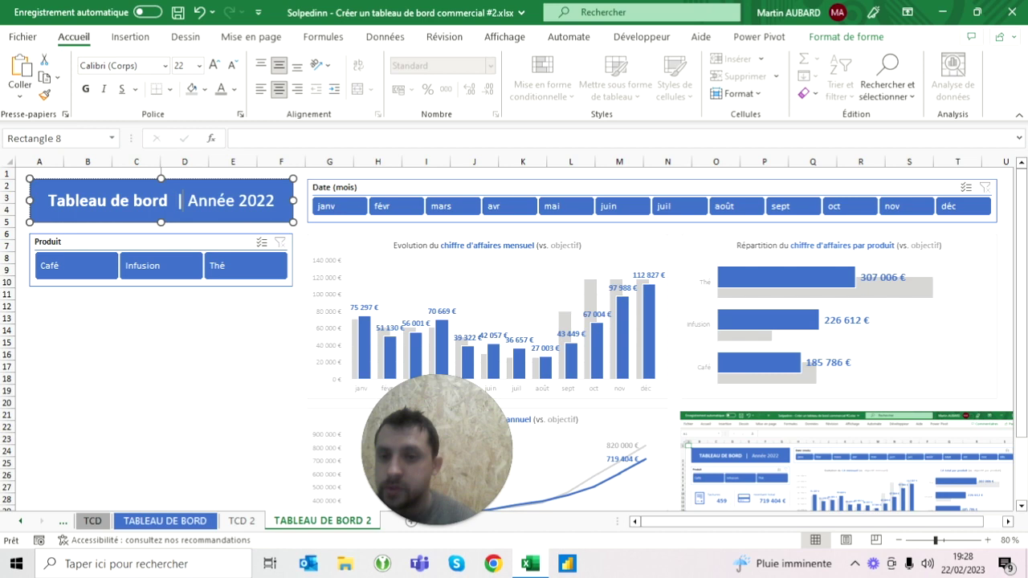
left_click(186, 201)
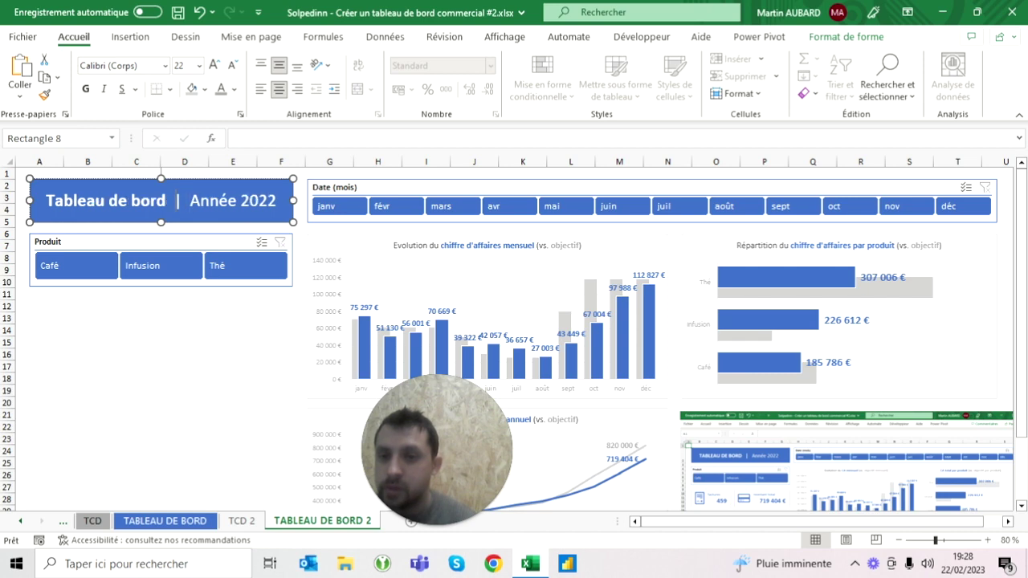
left_click(87, 427)
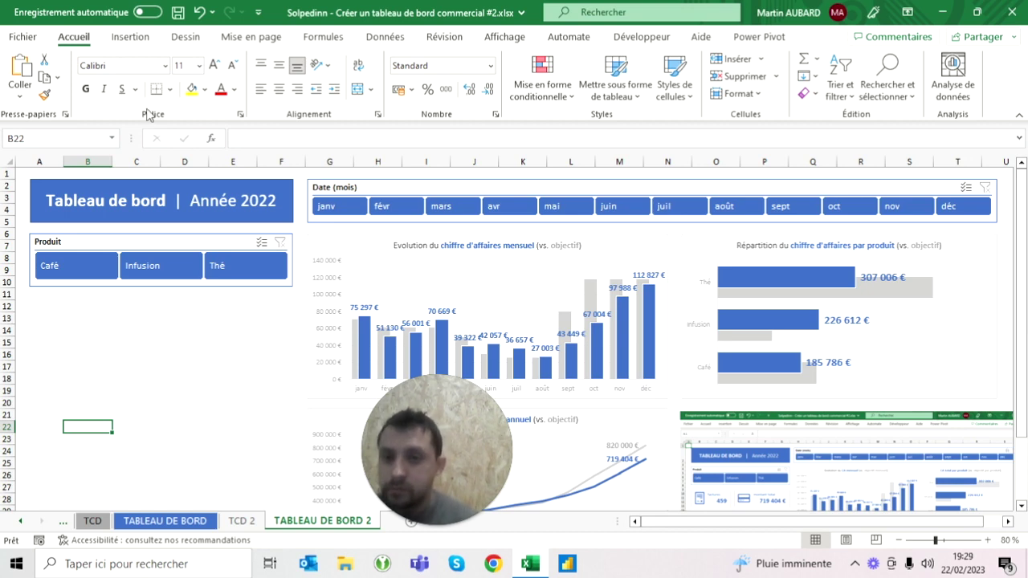
- Draw a rounded rectangle under the Produit slicer across rows 12–14
left_click(130, 37)
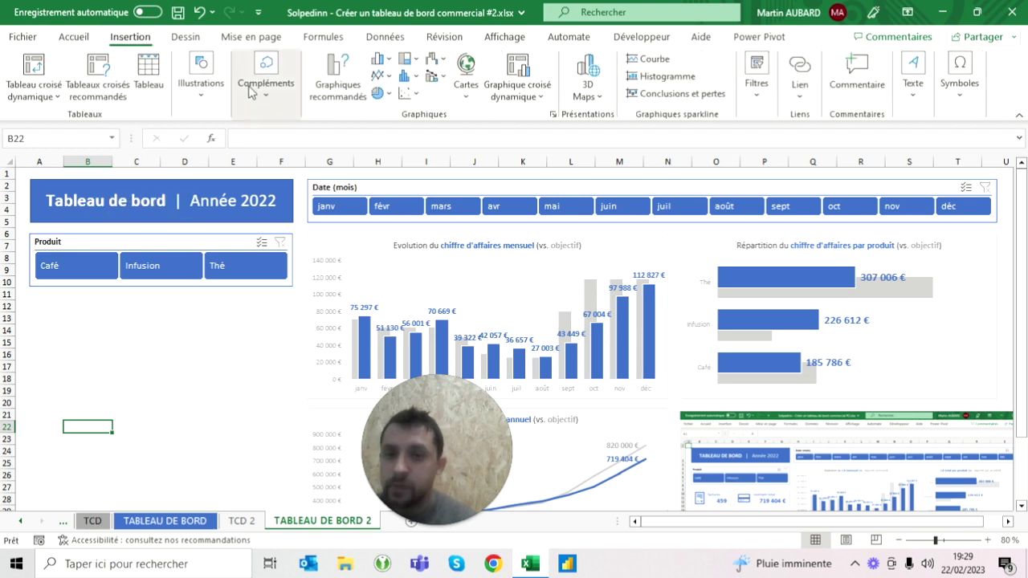
left_click(201, 80)
left_click(226, 144)
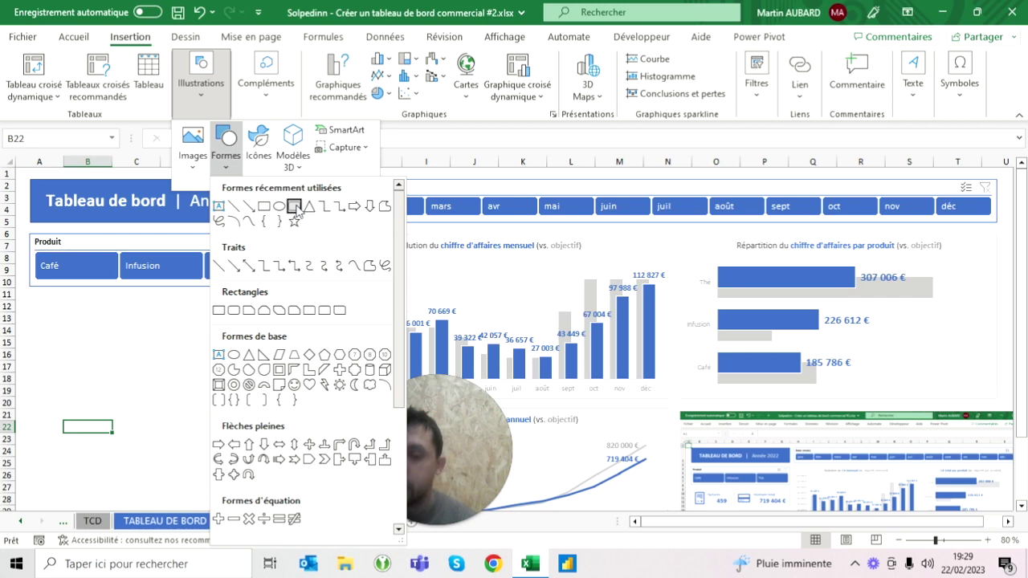
left_click(296, 211)
mouse_move(74, 308)
left_mouse_down()
mouse_move(177, 339)
mouse_move(185, 356)
left_mouse_up()
left_click(233, 318)
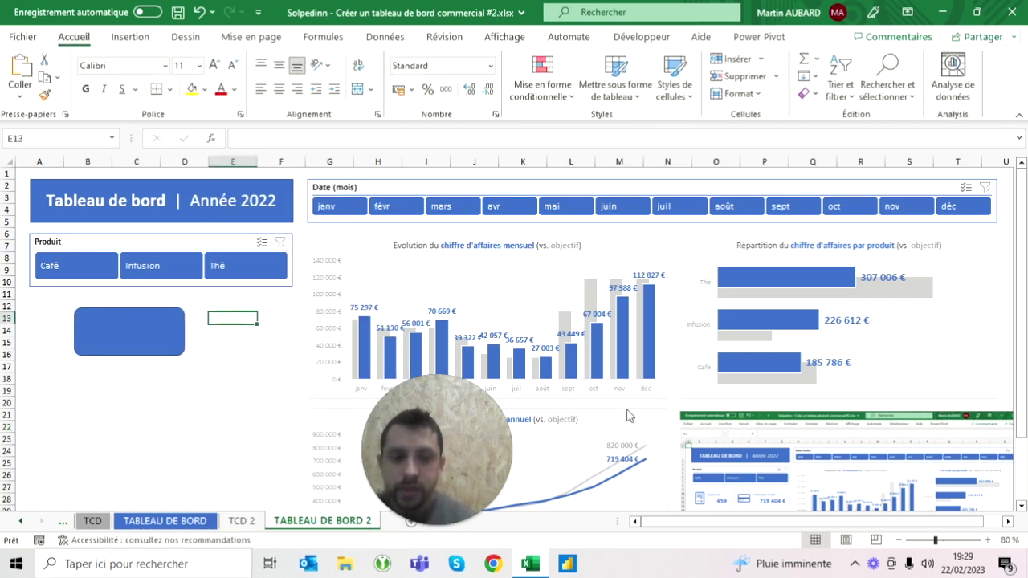
- Compare the layout with the finished TABLEAU DE BORD sheet, then return to TABLEAU DE BORD 2
left_click(699, 434)
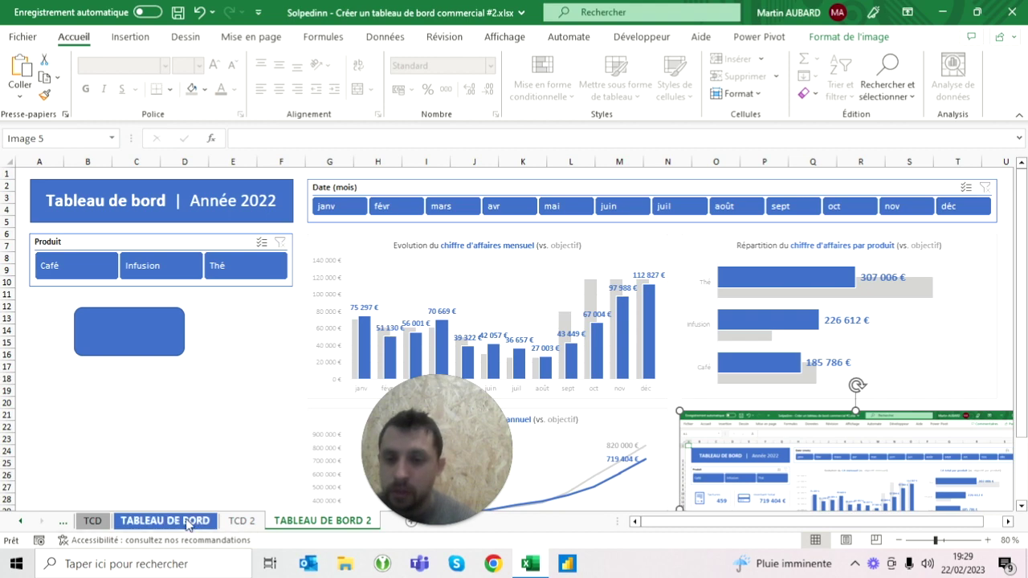
left_click(187, 522)
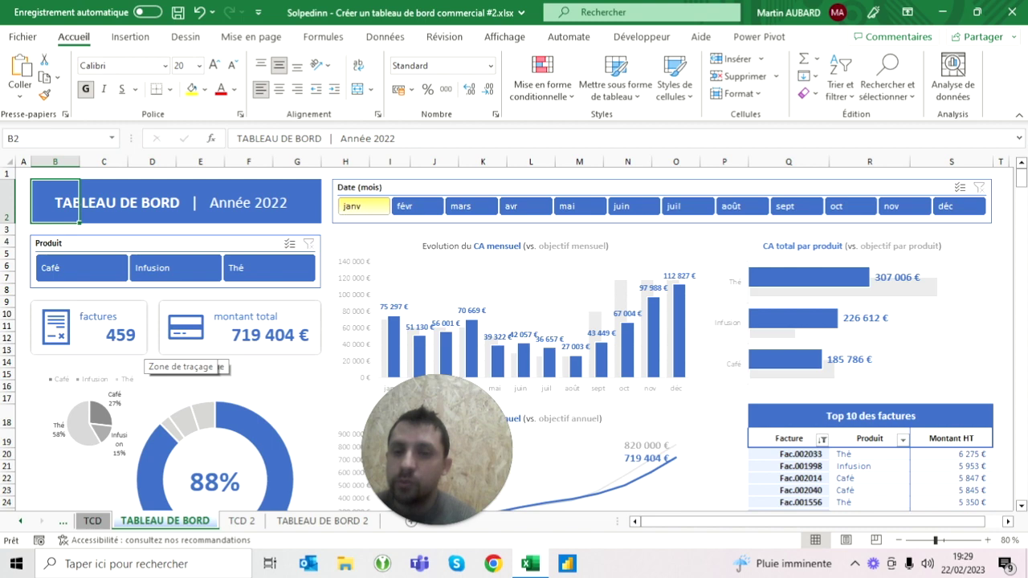
left_click(161, 242)
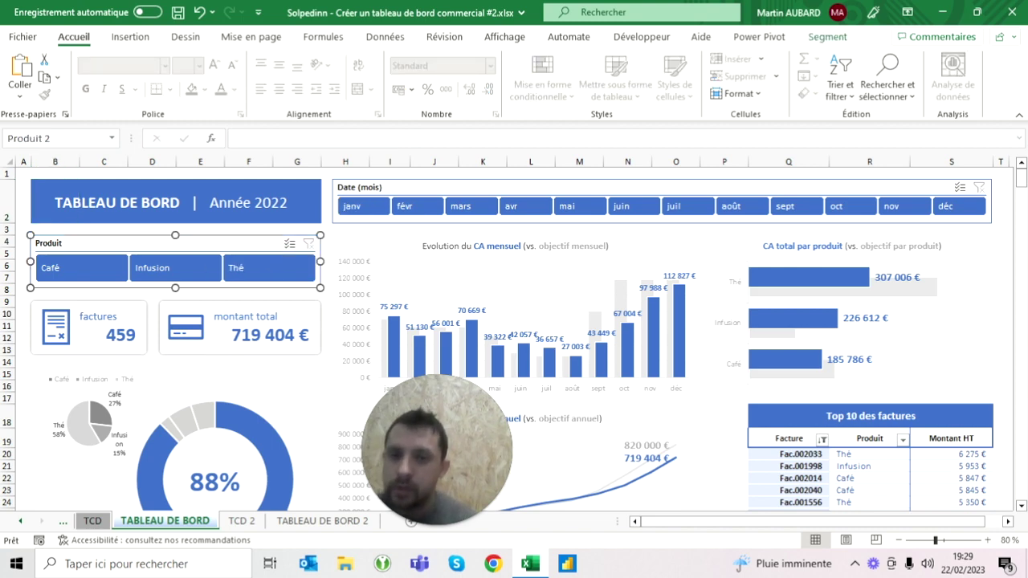
left_click(299, 522)
- Move the blue rounded card under the Produit slicer and left-align it with the slicer
left_click(144, 327)
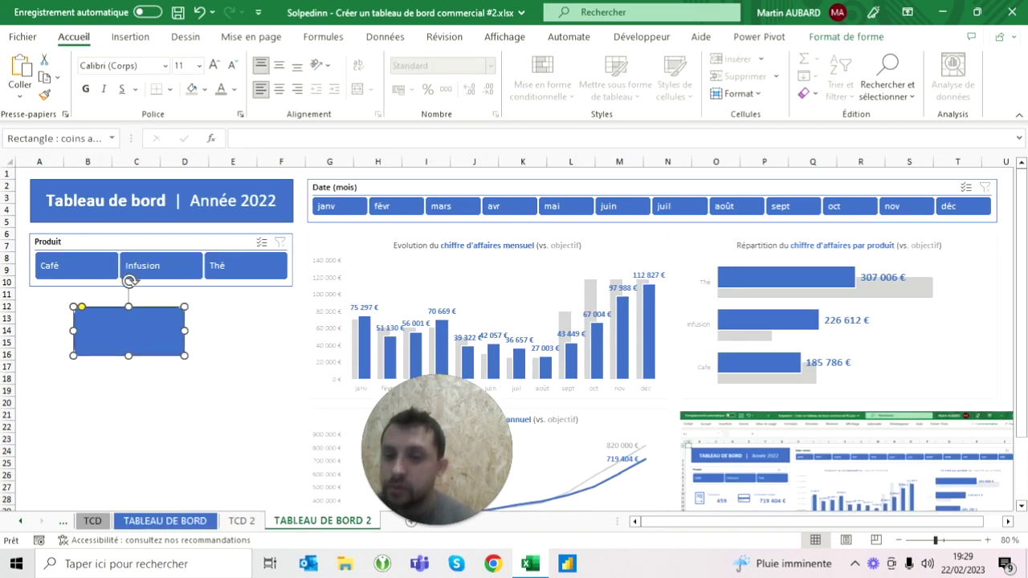
left_click_drag(128, 330, 87, 321)
left_click(87, 266, "ctrl")
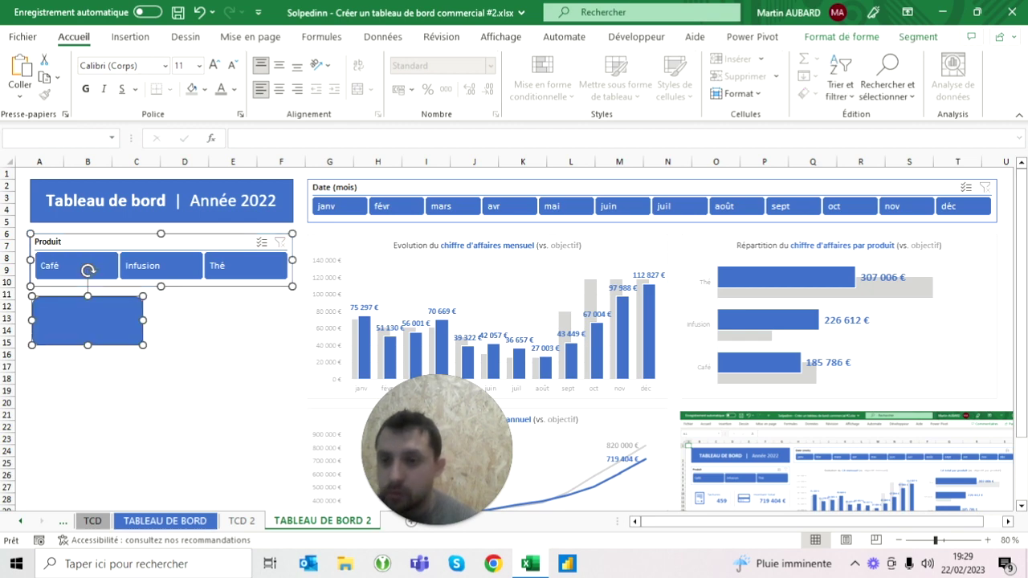
left_click(918, 37)
left_click(648, 84)
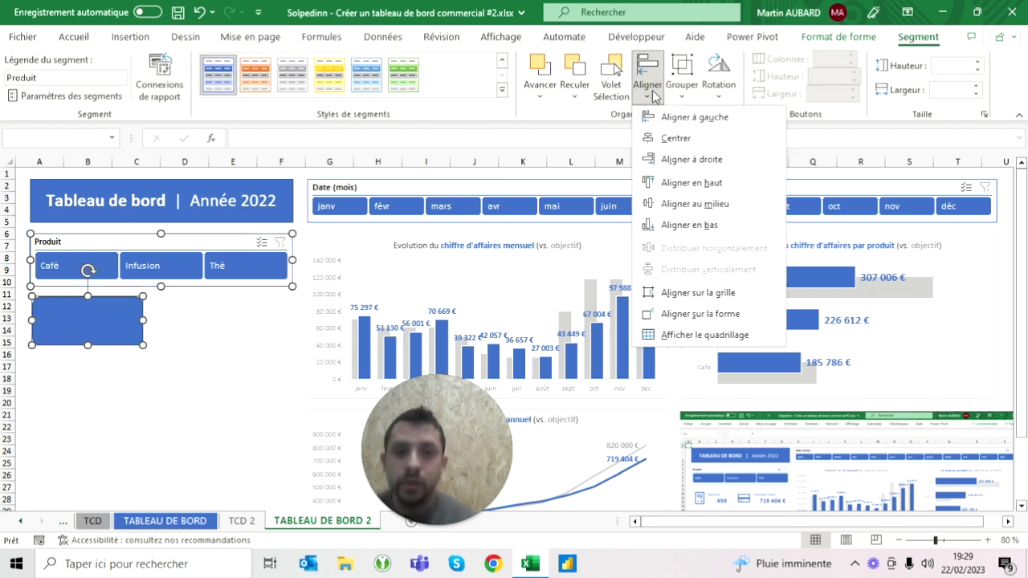
left_click(649, 116)
left_click(232, 318)
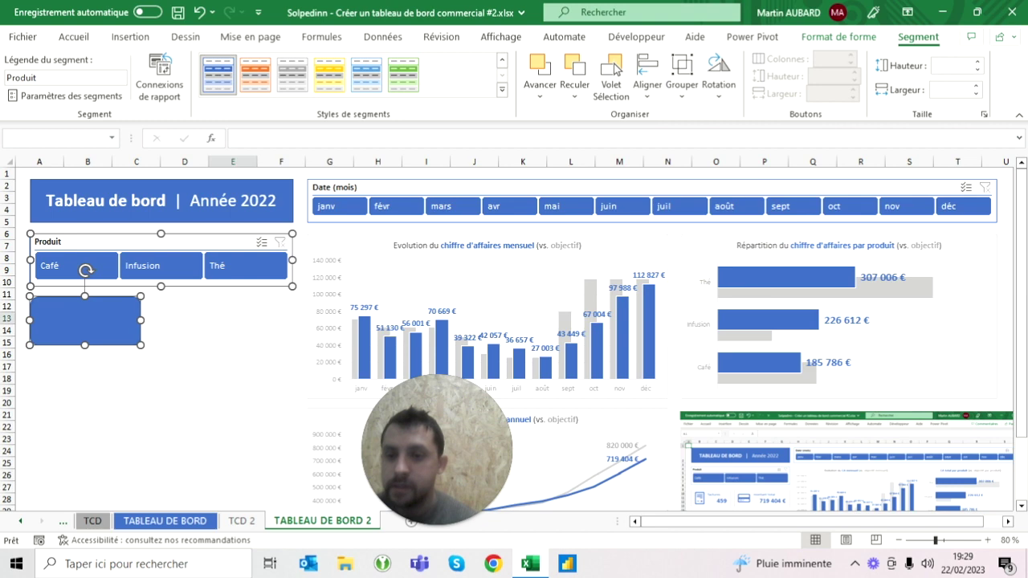
left_click(112, 322)
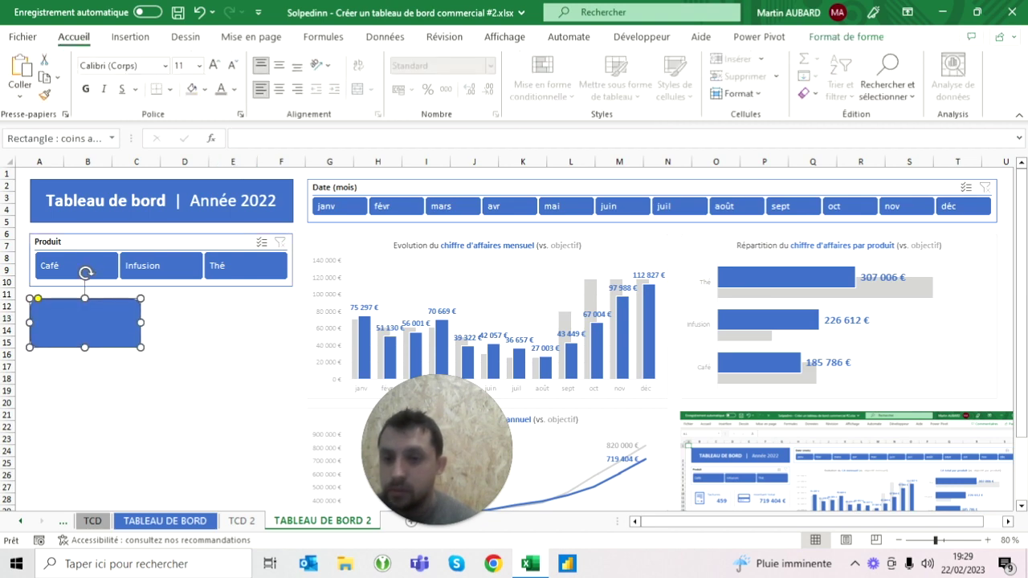
- Compare with the TABLEAU DE BORD sheet, then make the card slightly narrower
left_click(188, 524)
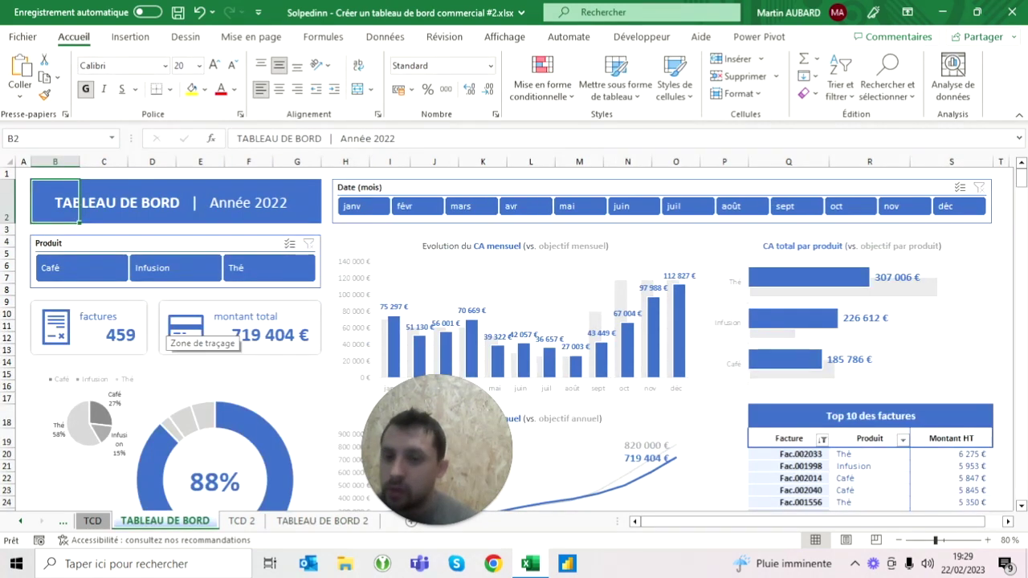
left_click(304, 523)
left_click(229, 314)
left_click(133, 322)
left_click_drag(141, 323, 127, 323)
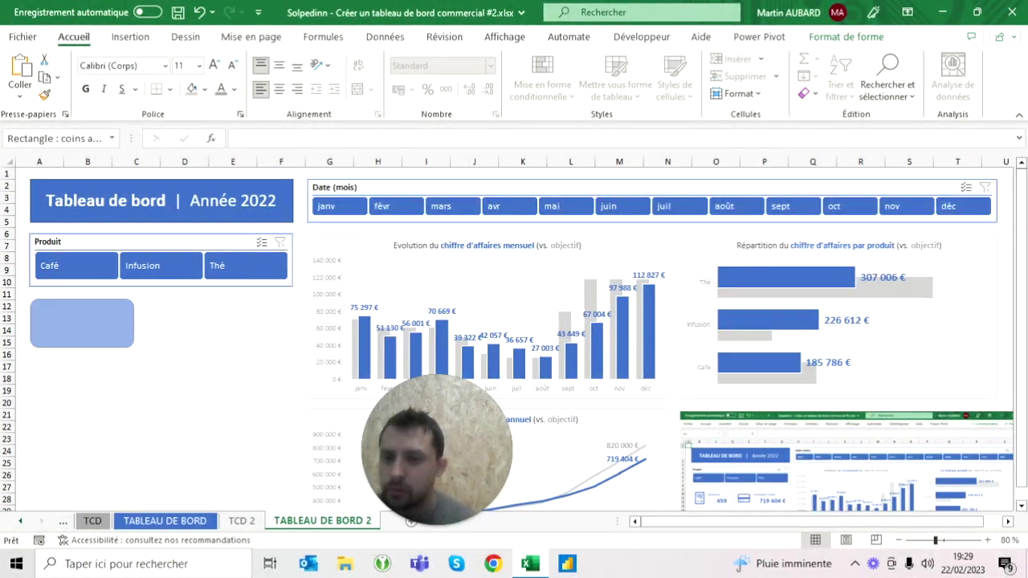
left_click(186, 330)
- Duplicate the card to its right and align both cards along their top edges
left_click(78, 323)
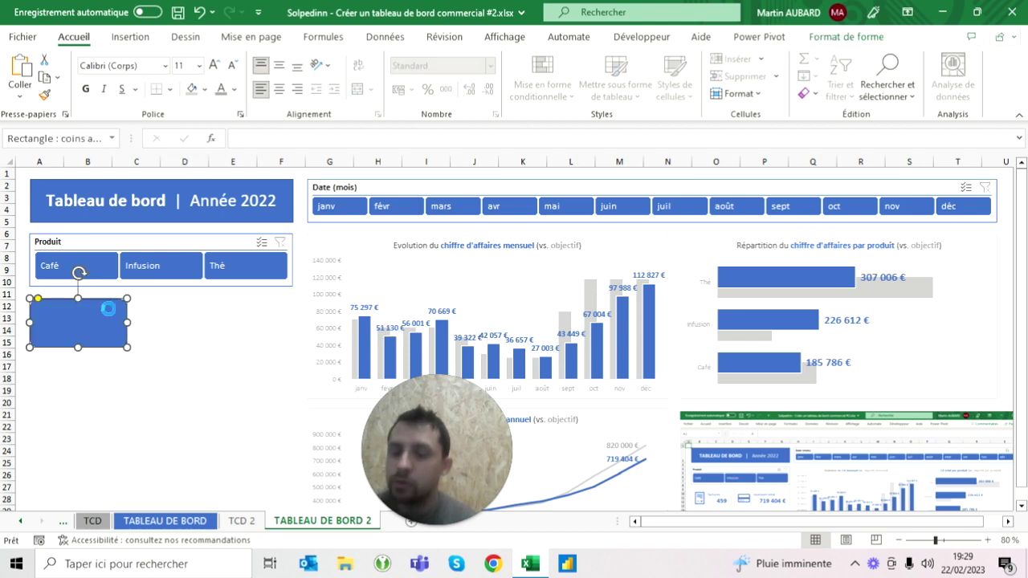
left_click_drag(79, 322, 185, 328)
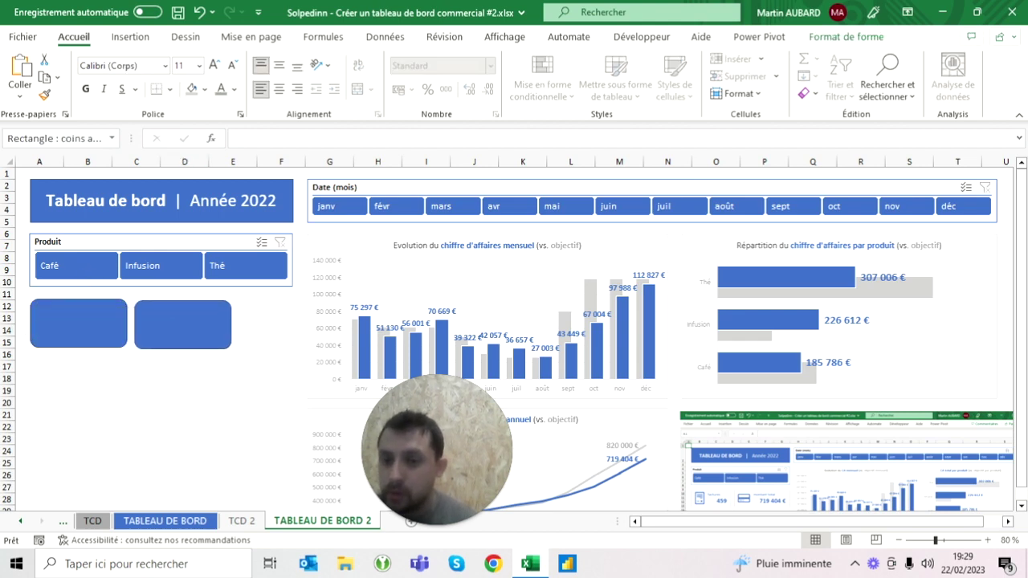
left_click_drag(186, 327, 182, 324)
left_click(79, 323, "shift")
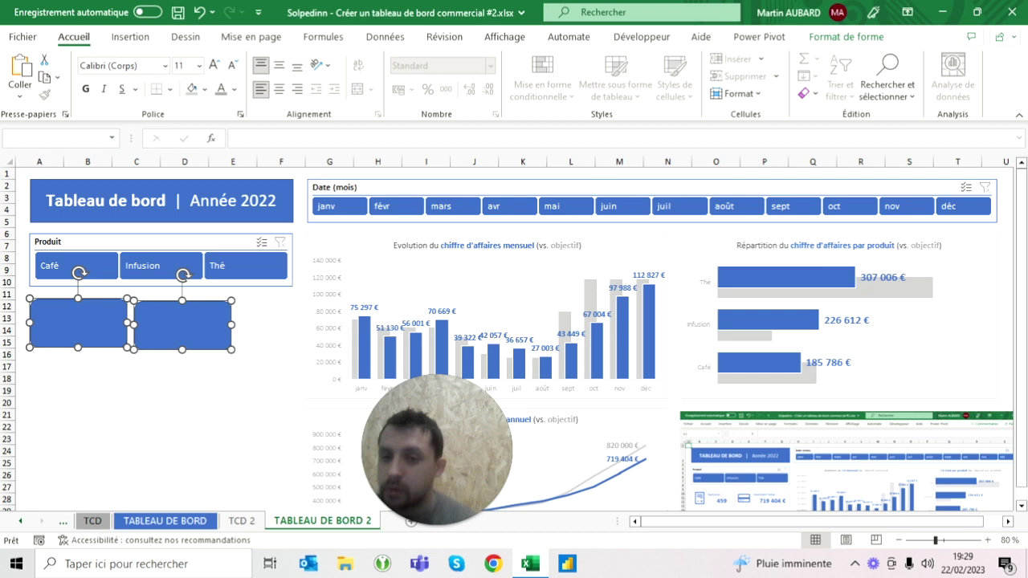
left_click(846, 36)
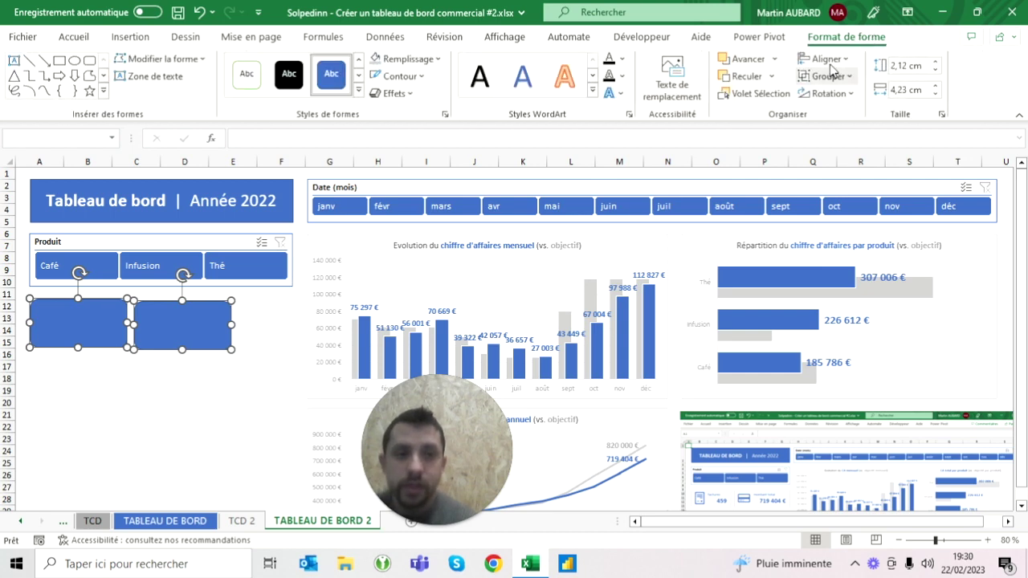
left_click(825, 59)
left_click(812, 142)
- Nudge the right card rightward and widen it toward the slicer's right edge
left_click(197, 337)
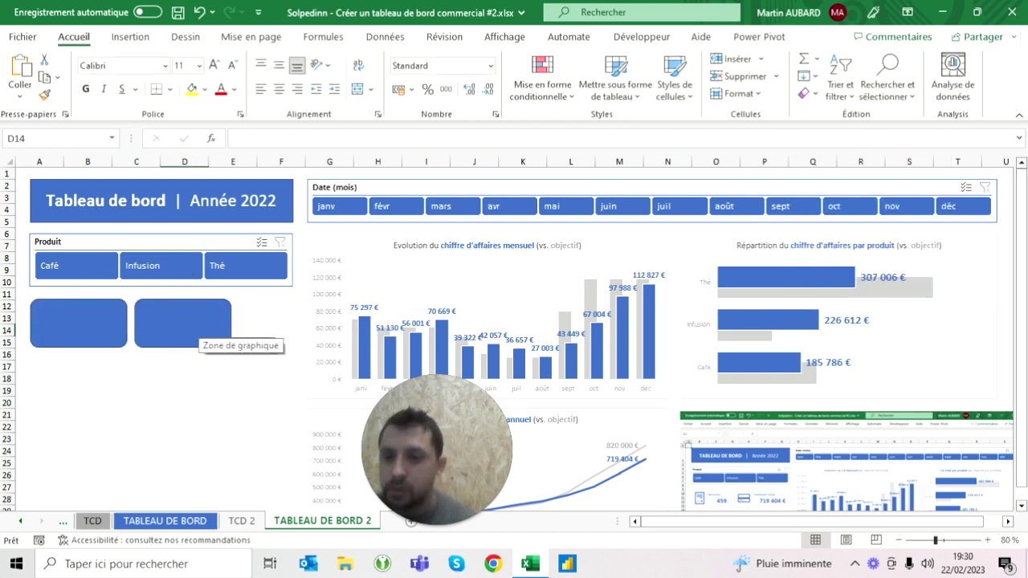
left_click_drag(185, 322, 188, 323)
key("Right")
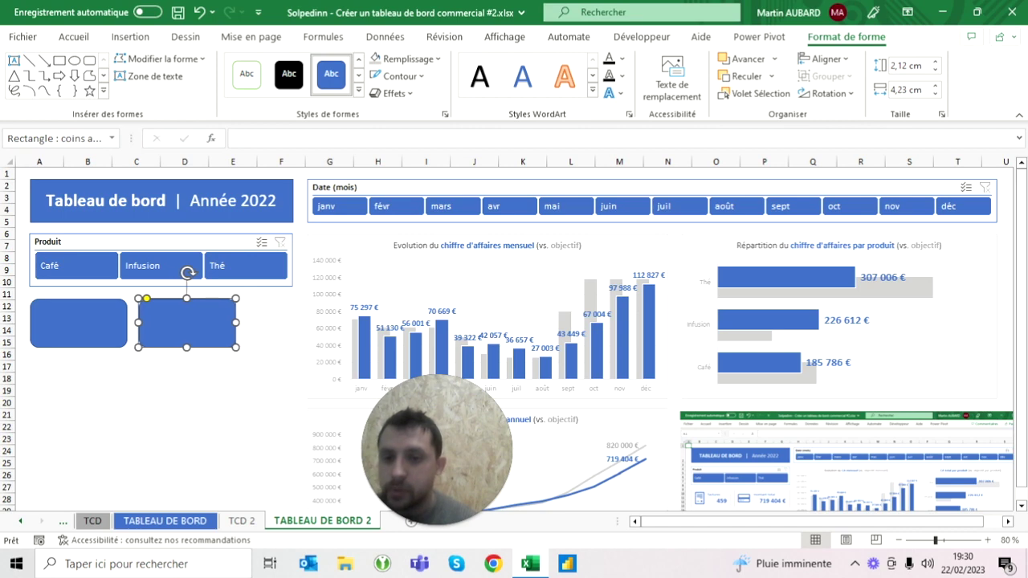
left_click_drag(235, 323, 288, 323)
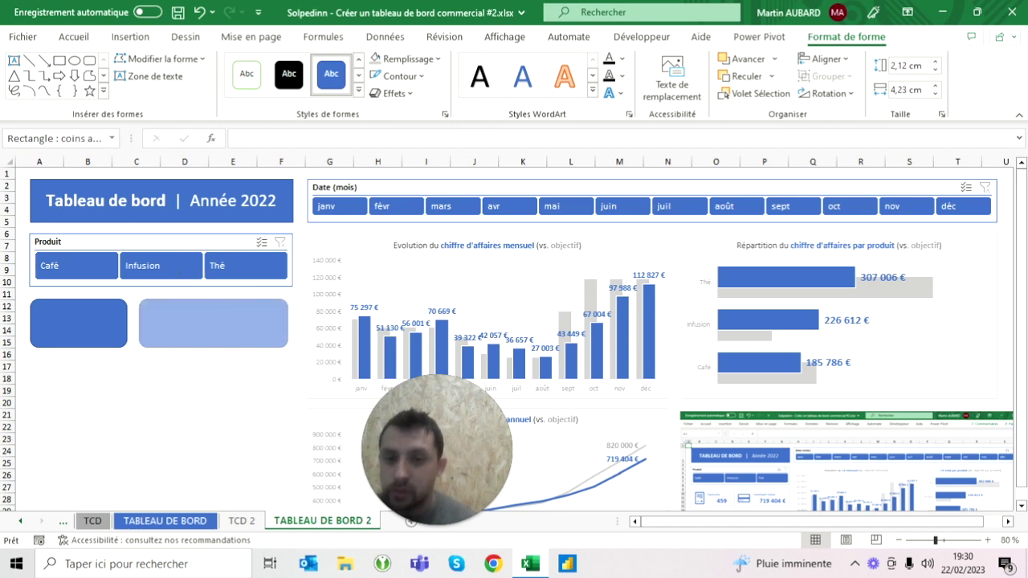
left_click_drag(290, 323, 281, 323)
left_click(211, 274, "shift")
left_click(241, 369)
- Widen the right card to about 6.49 cm and align it with the Produit slicer
left_click(209, 322)
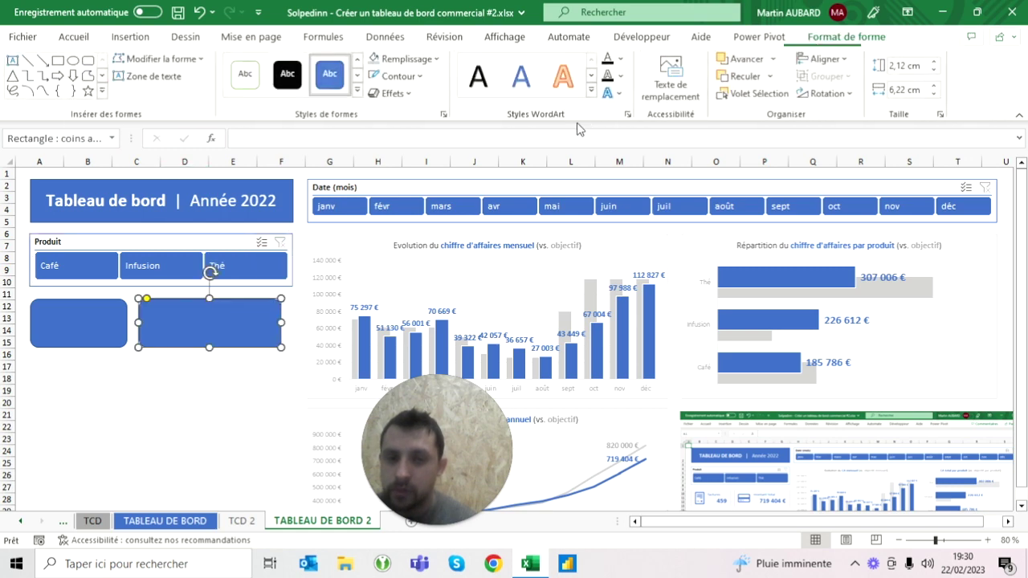
left_click_drag(281, 323, 287, 323)
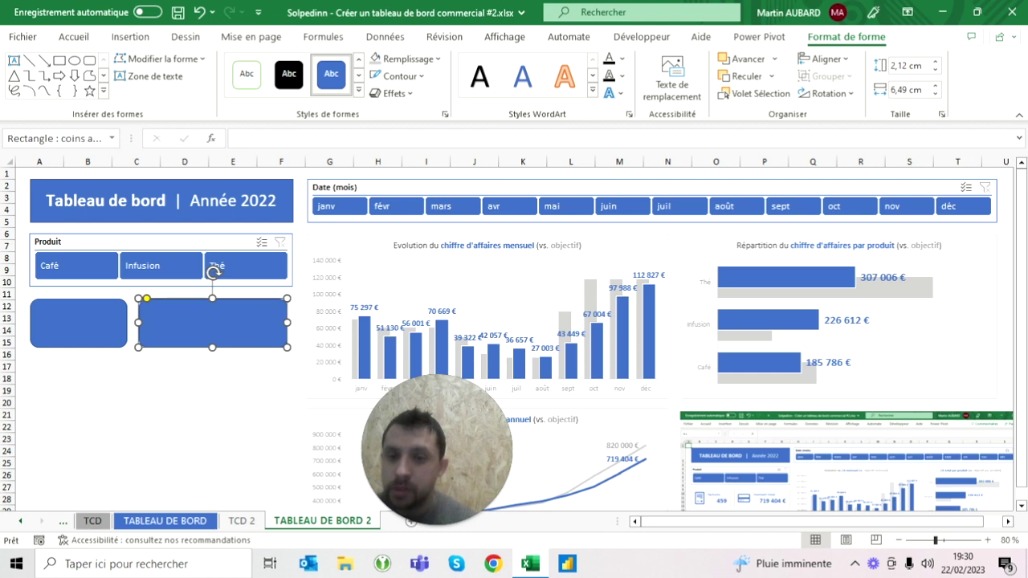
left_click_drag(212, 273, 213, 270)
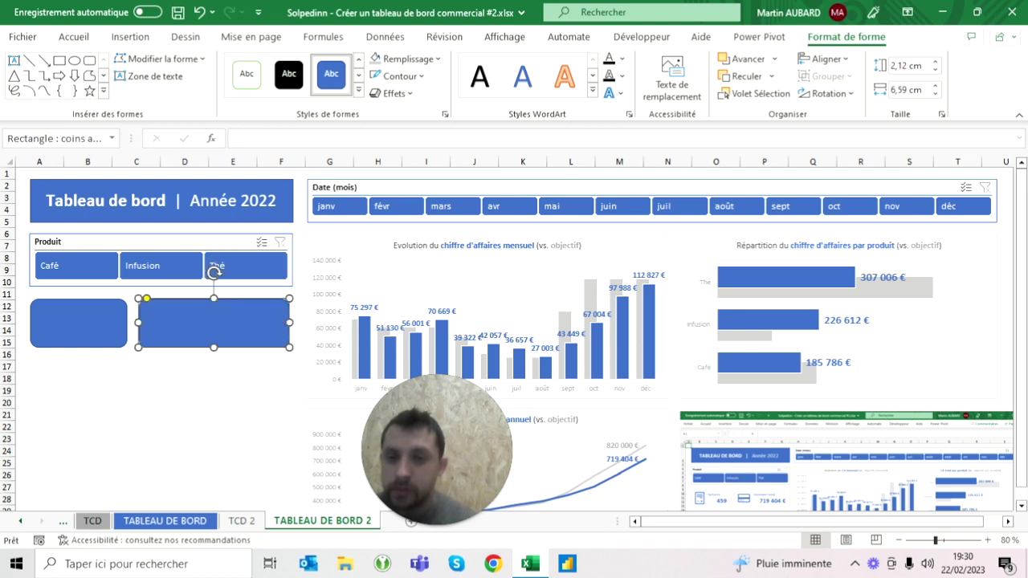
left_click(214, 268, "ctrl")
left_click(842, 61)
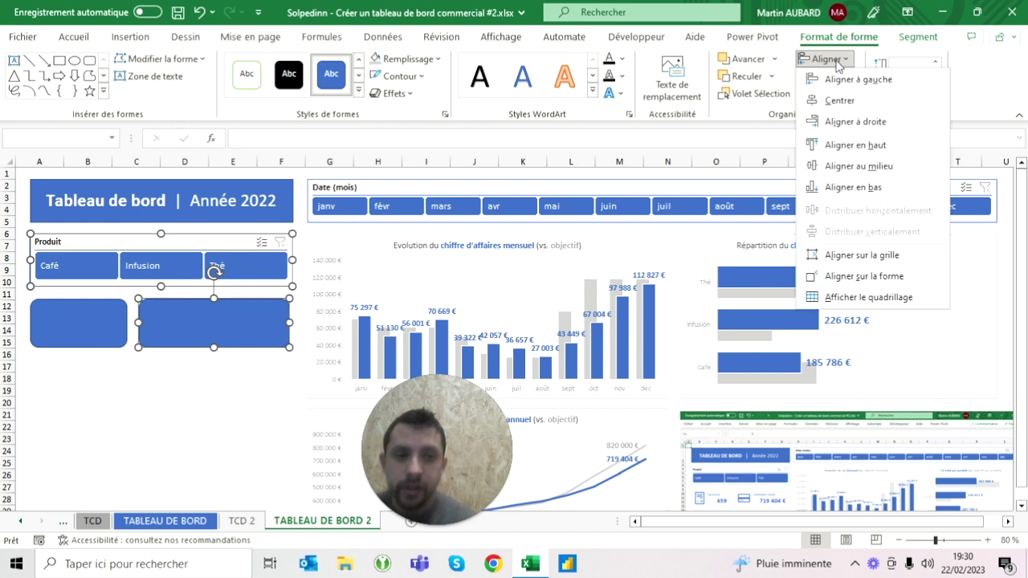
left_click(852, 136)
- Raise the left card's width to 4,4 cm with the Format de forme width spinner
left_click(184, 415)
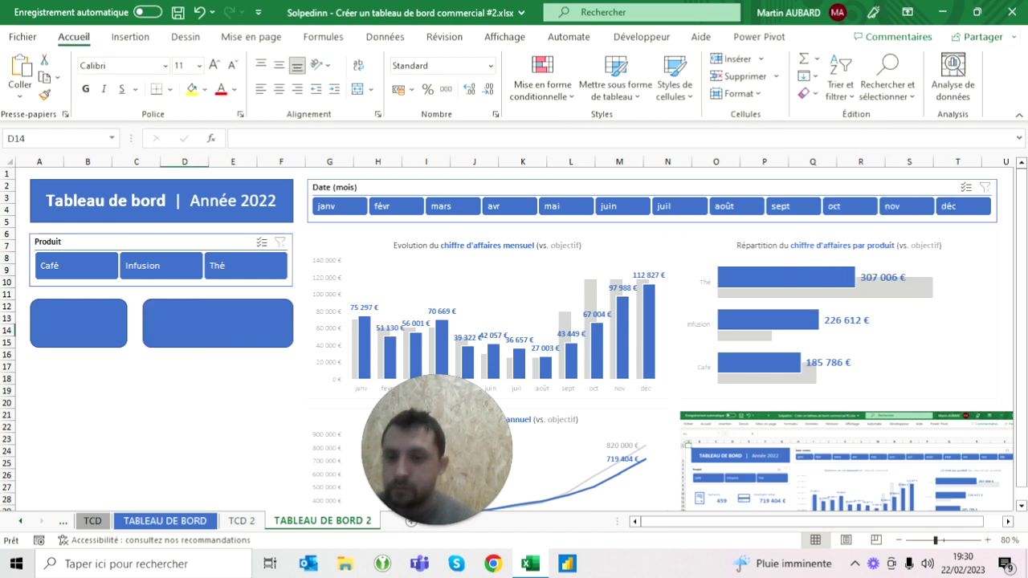
left_click(78, 317)
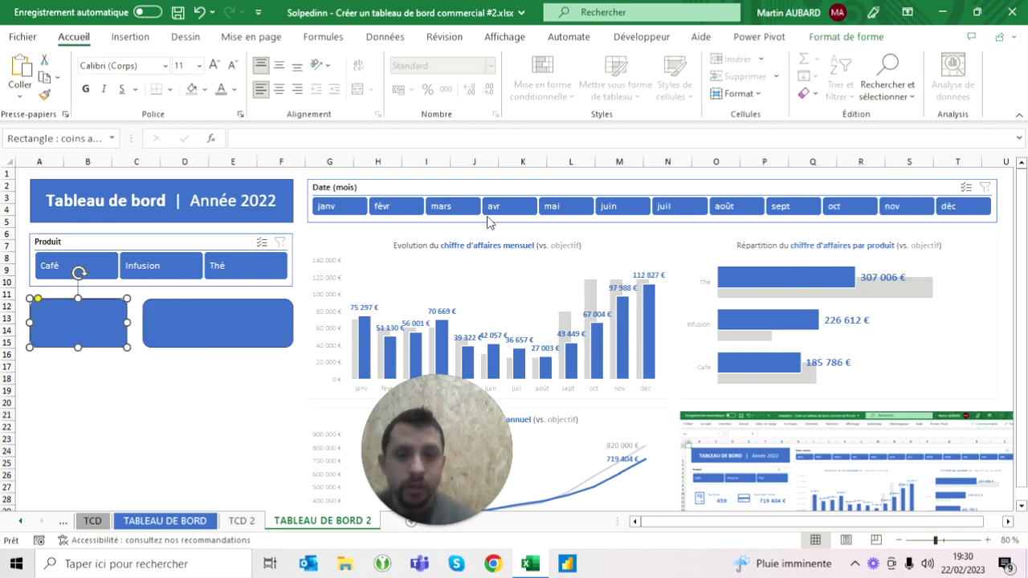
left_click(858, 38)
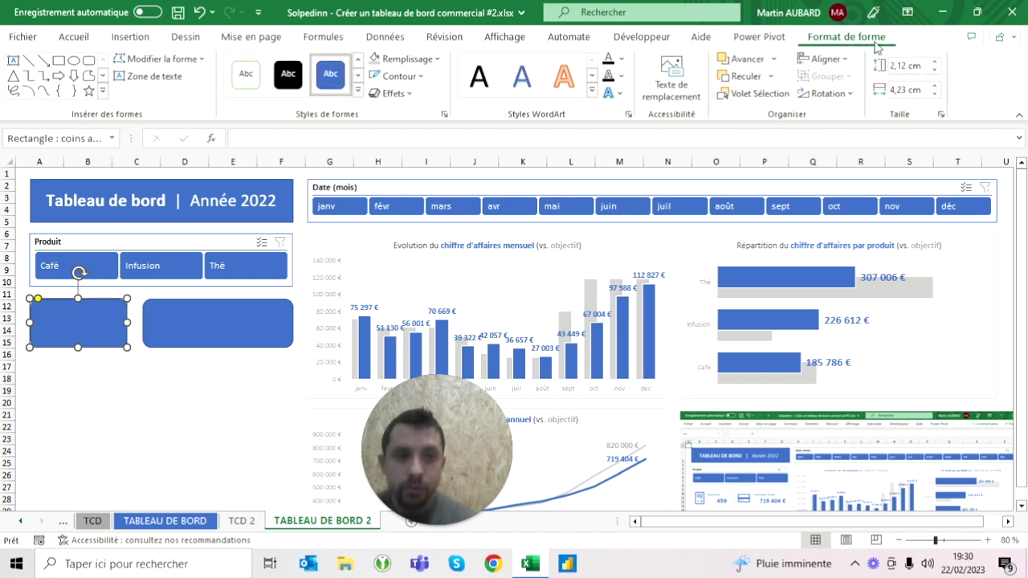
left_click(937, 87)
left_click(937, 87)
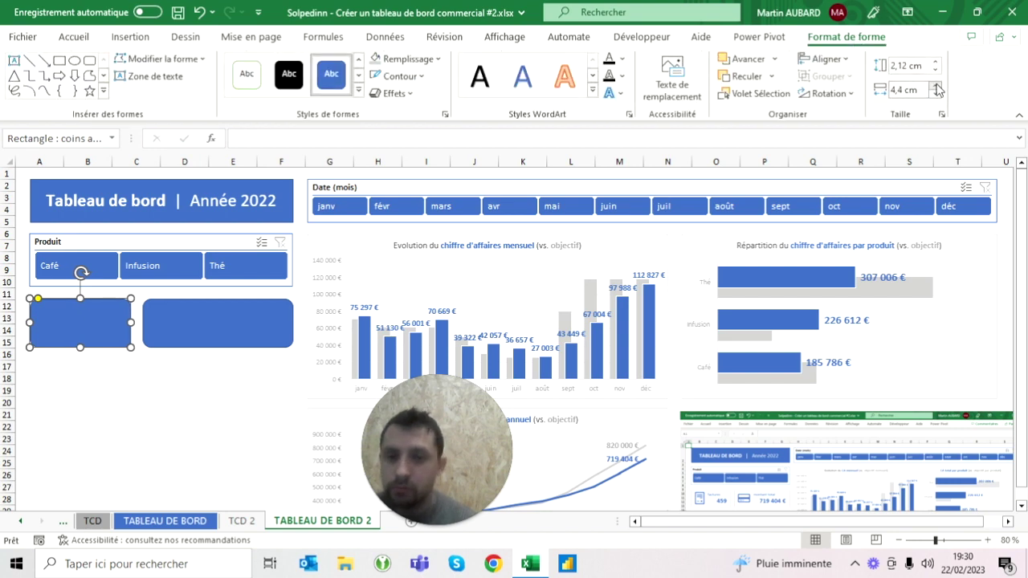
left_click(184, 415)
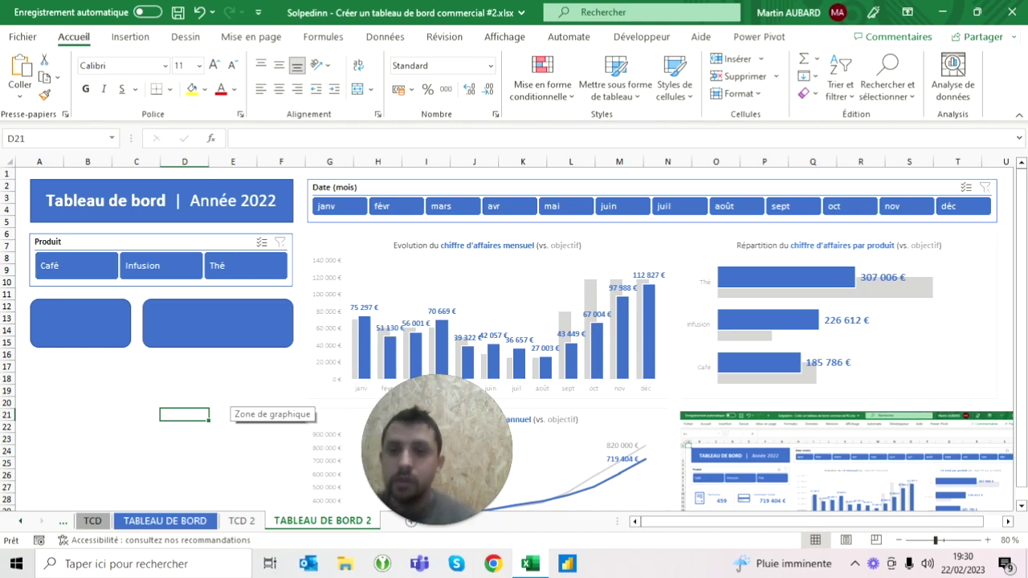
left_click(80, 323)
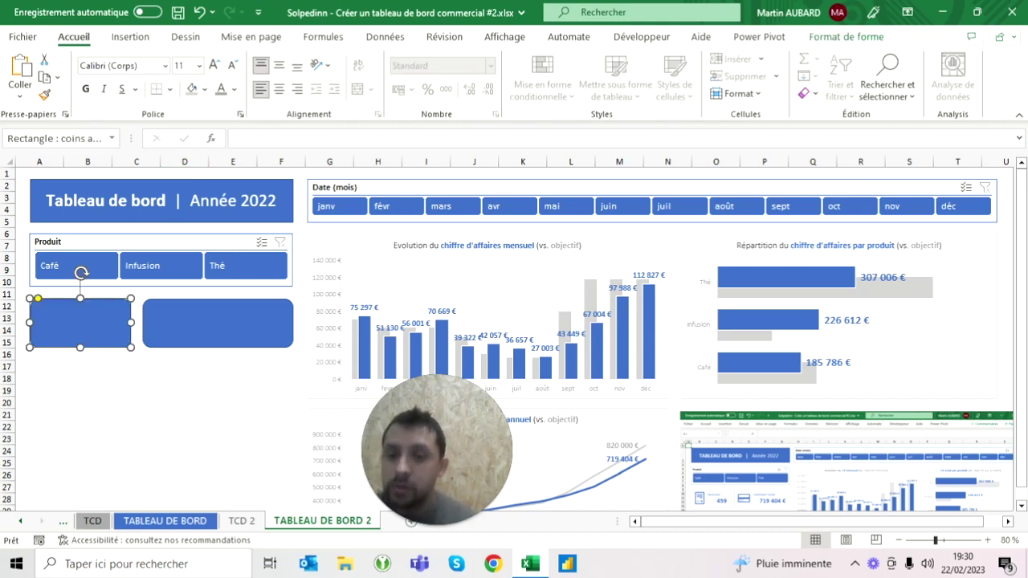
- Fill both KPI cards white, remove their outline, and browse the shadow effects
left_click(217, 323, "ctrl")
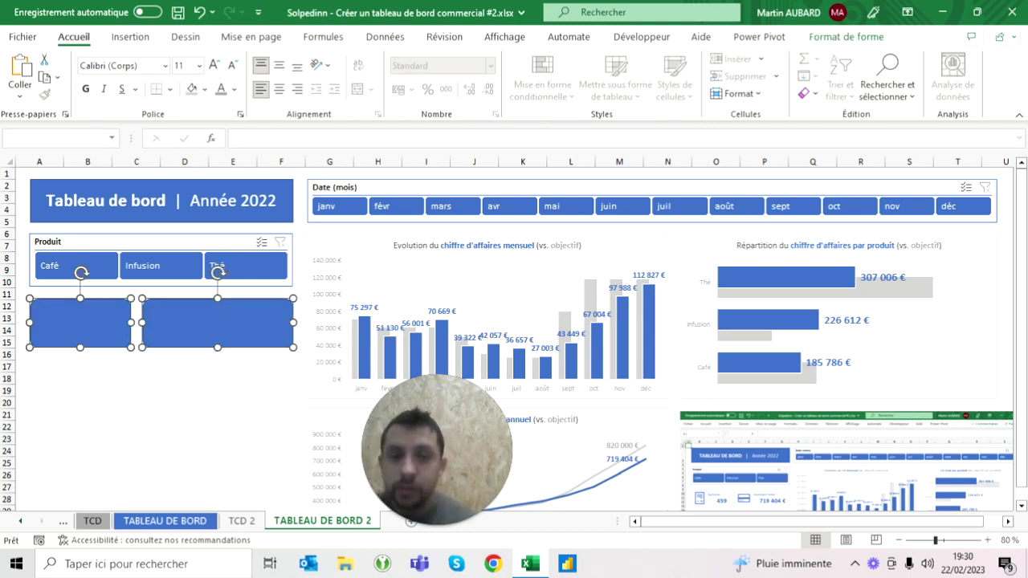
left_click(845, 37)
left_click(414, 60)
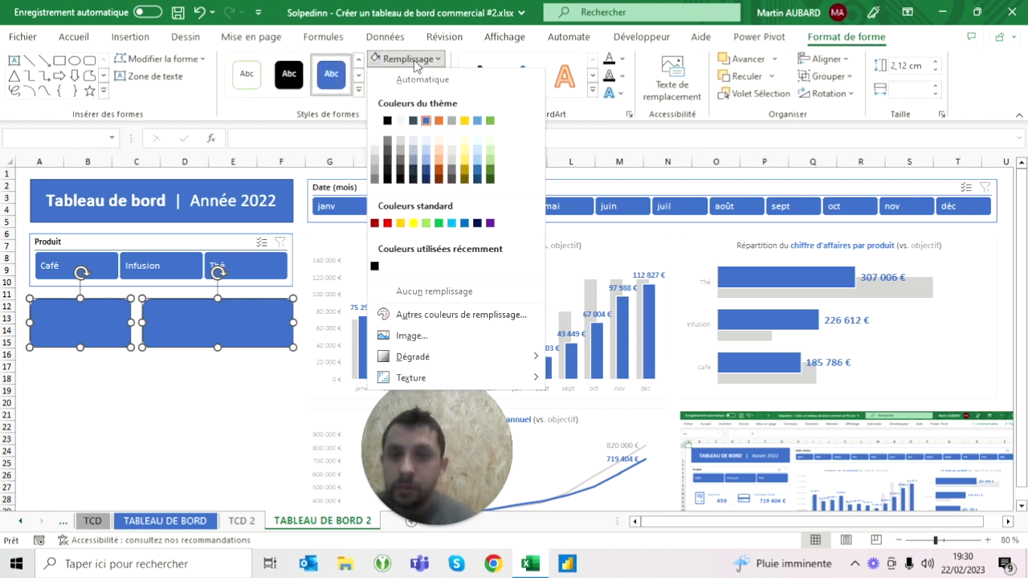
left_click(400, 121)
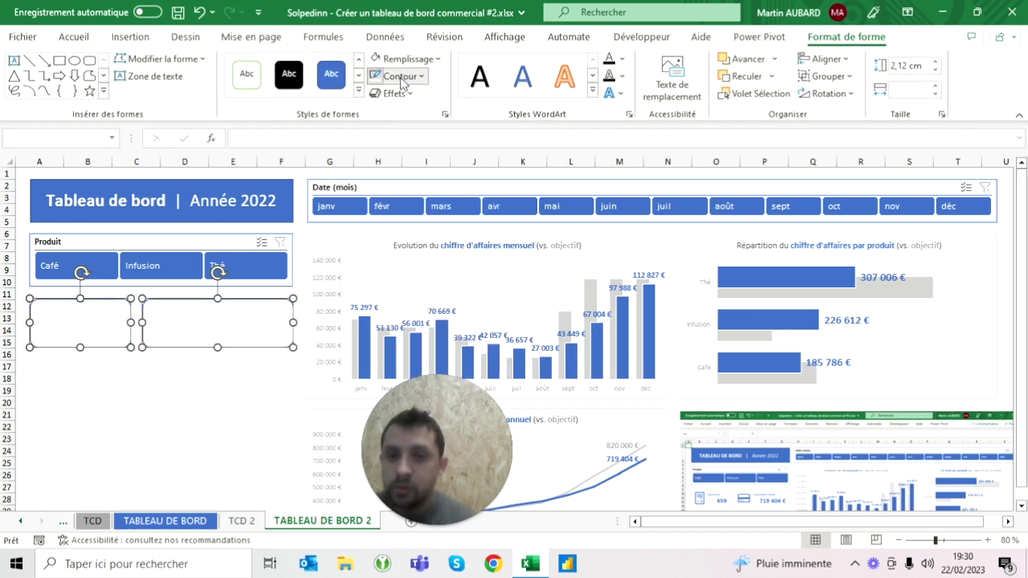
left_click(402, 76)
left_click(414, 309)
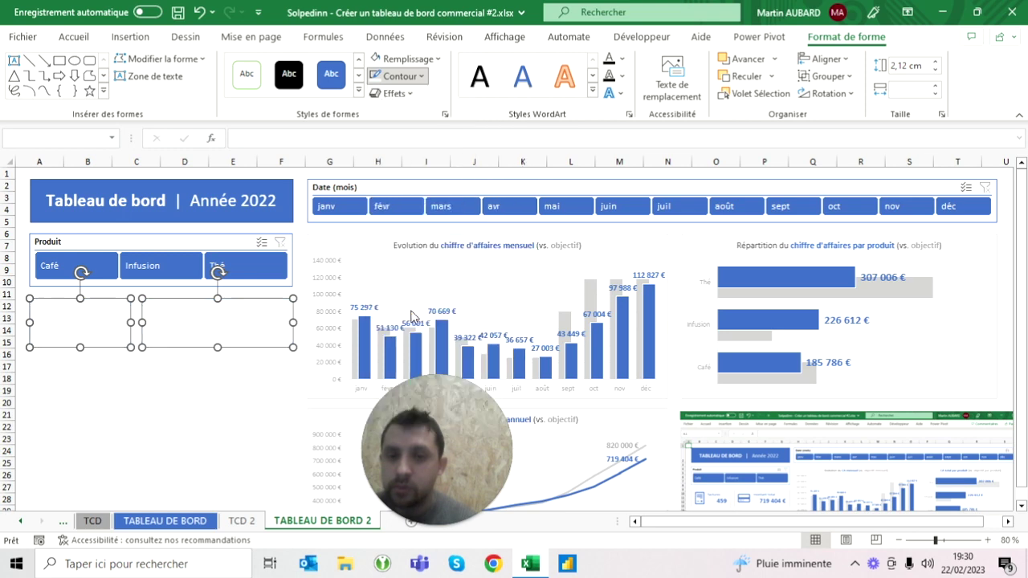
left_click(394, 94)
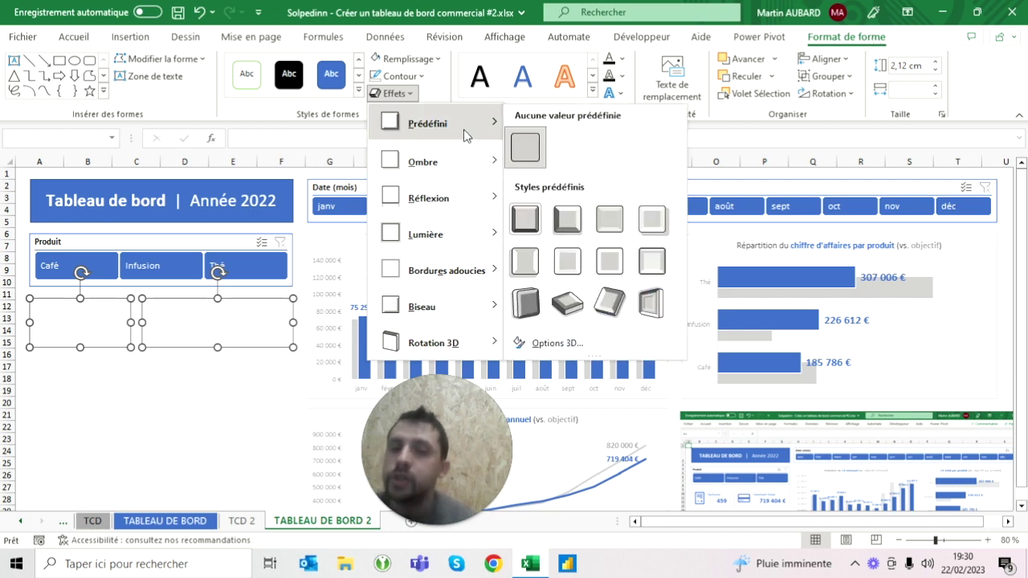
mouse_move(424, 161)
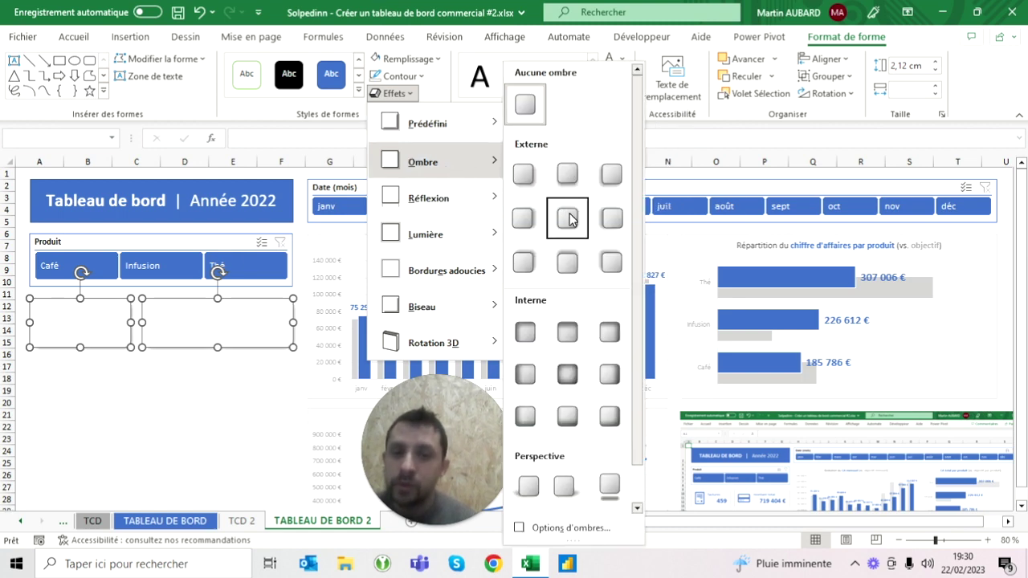
key("Escape")
key("Escape")
left_click(184, 450)
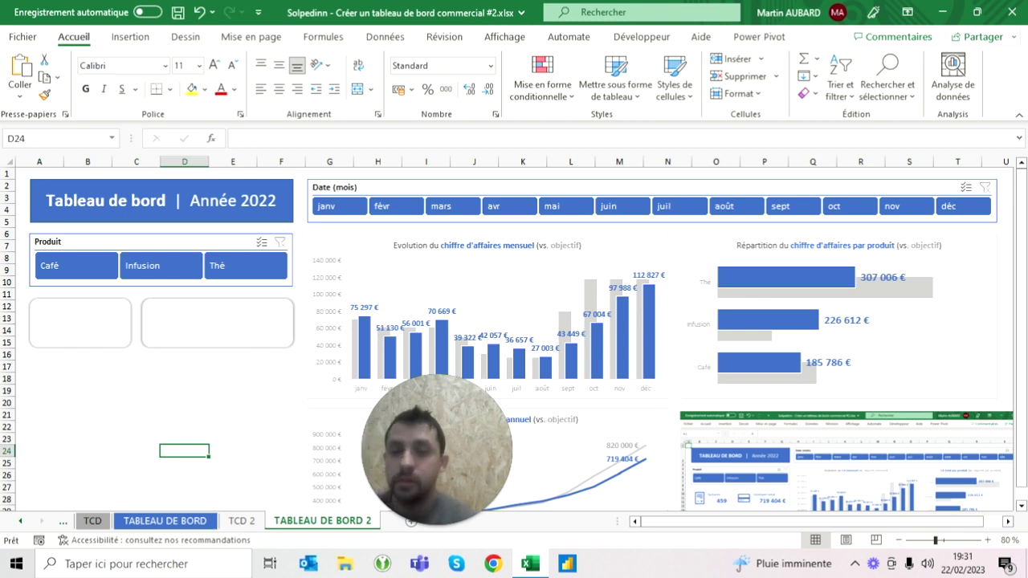
- Draw a small plain rectangle inside the left KPI card, then glance at the TABLEAU DE BORD sheet
left_click(81, 321)
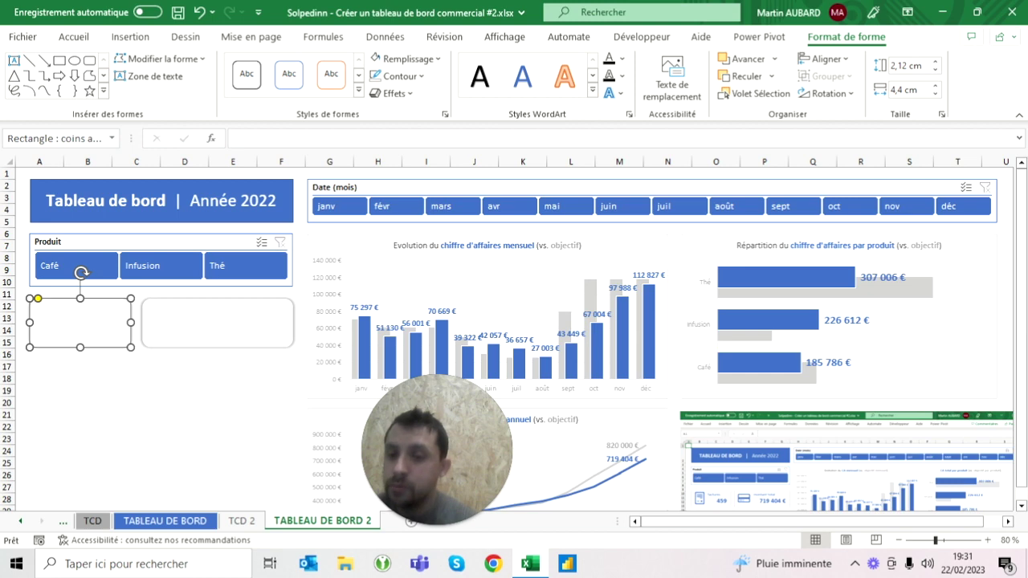
left_click(217, 321, "shift")
left_click(88, 378)
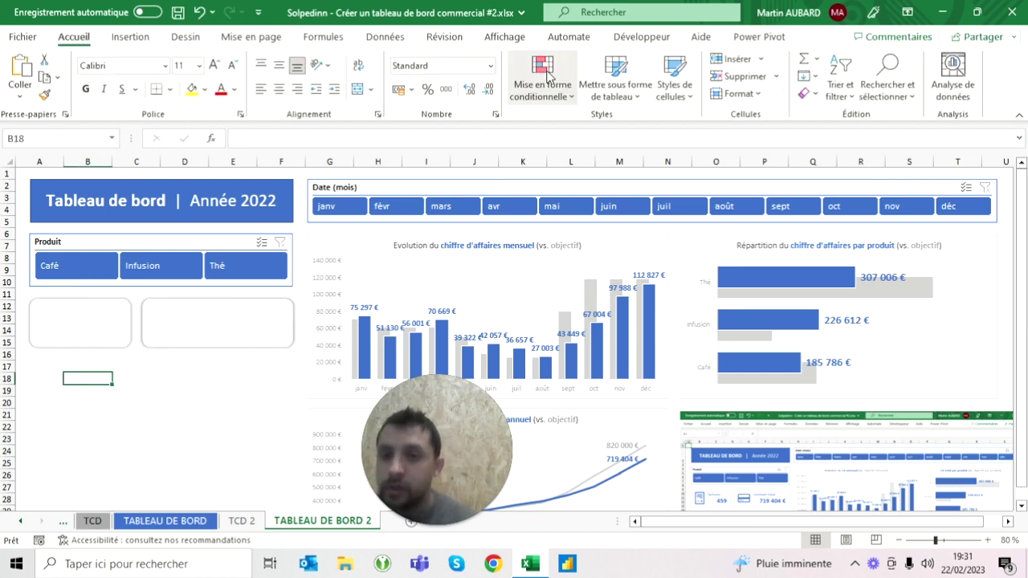
left_click(130, 37)
left_click(201, 80)
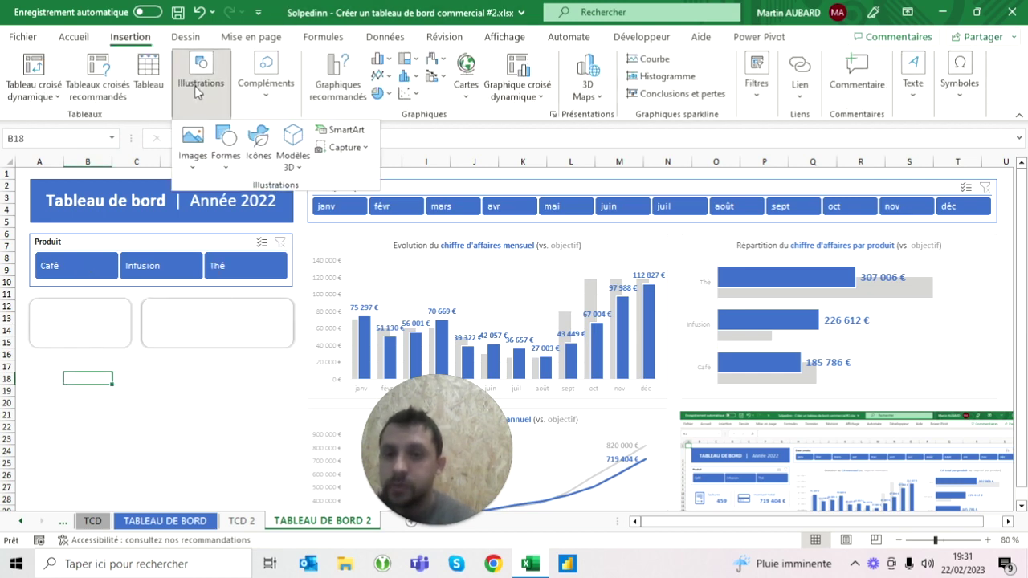
left_click(226, 141)
left_click(264, 207)
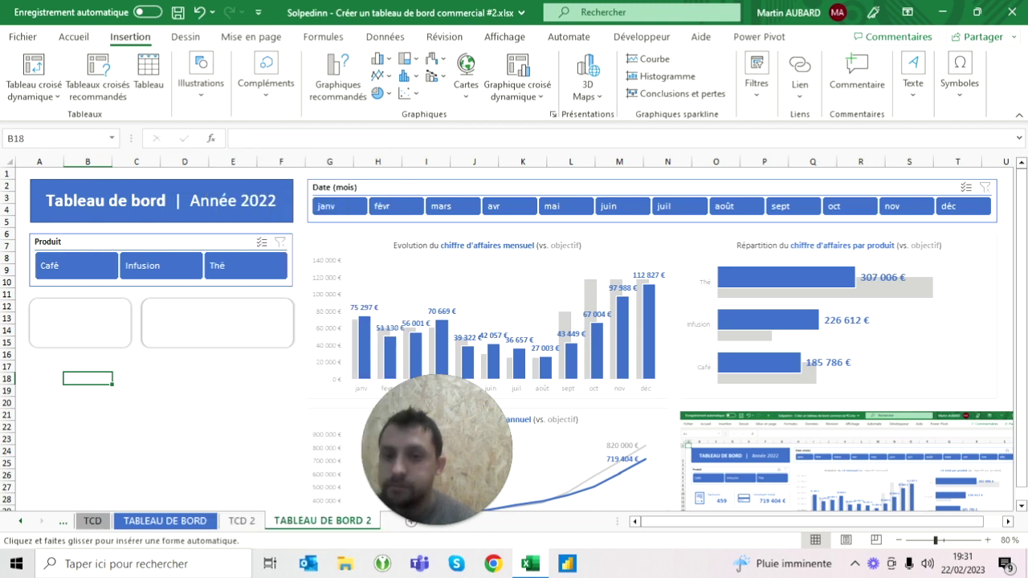
mouse_move(42, 310)
left_mouse_down()
mouse_move(101, 331)
mouse_move(88, 318)
left_mouse_up()
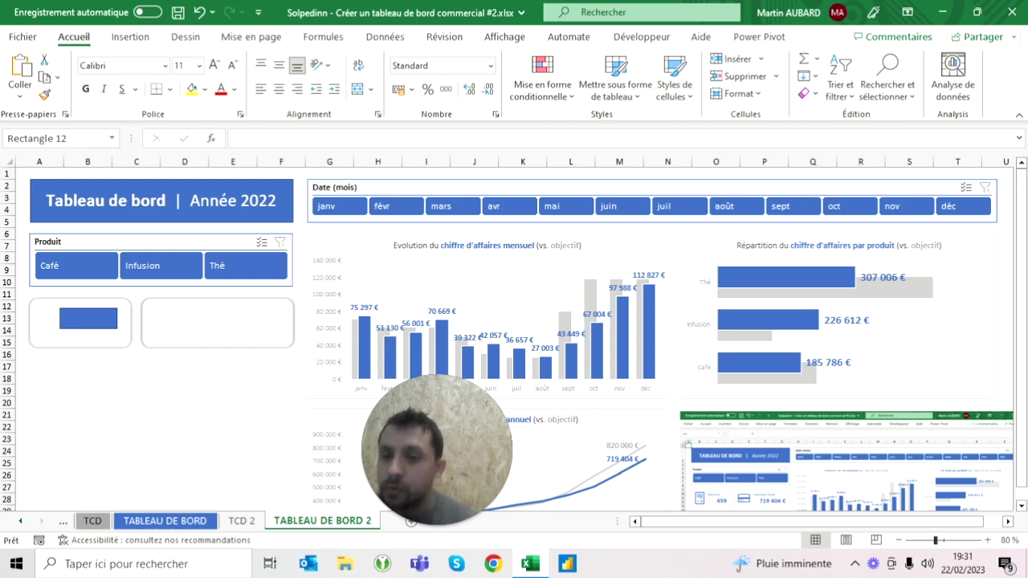
left_click(192, 522)
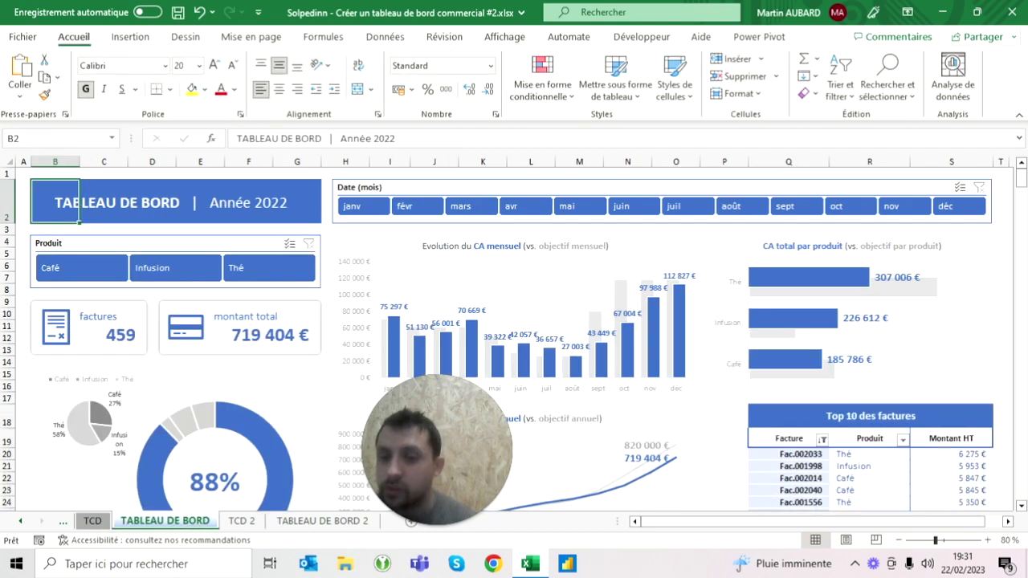
left_click(322, 521)
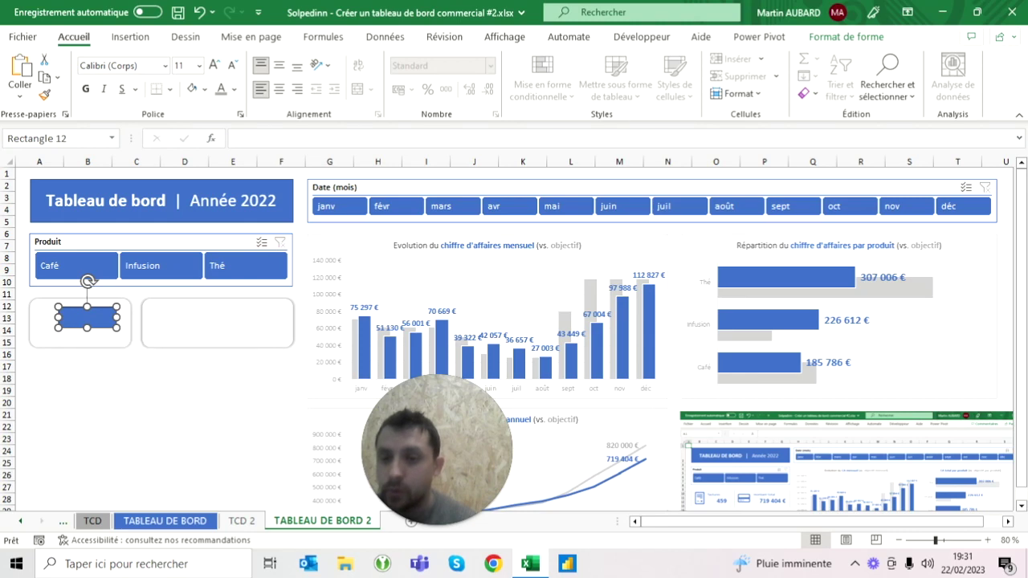
- Type the label 'factures' into the small box in the left card
type("Fact")
key("BackSpace")
key("BackSpace")
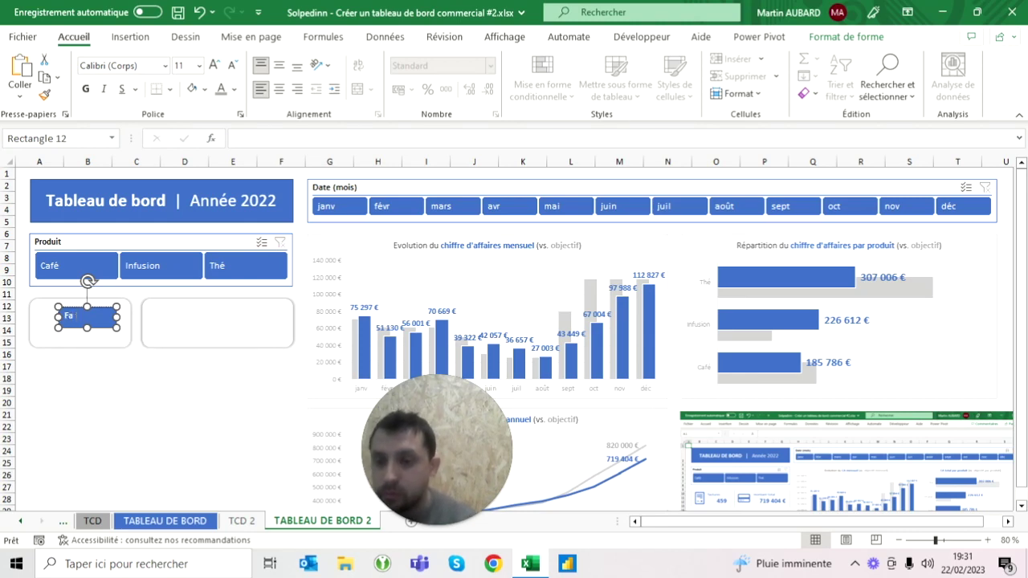
type("res")
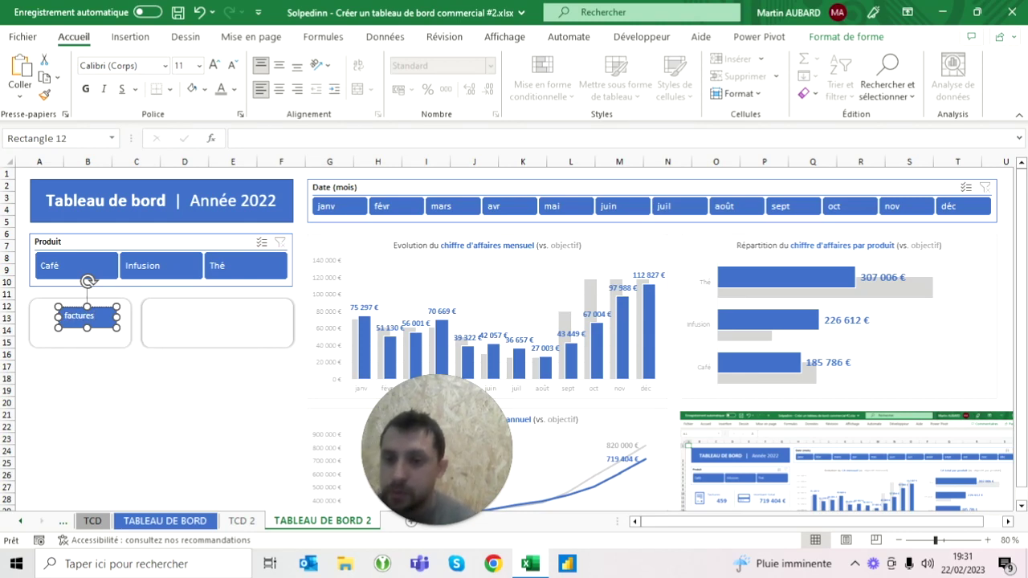
left_click(88, 415)
- Enlarge the factures text to 14, colour it blue, and give the box a white fill
left_click(88, 318)
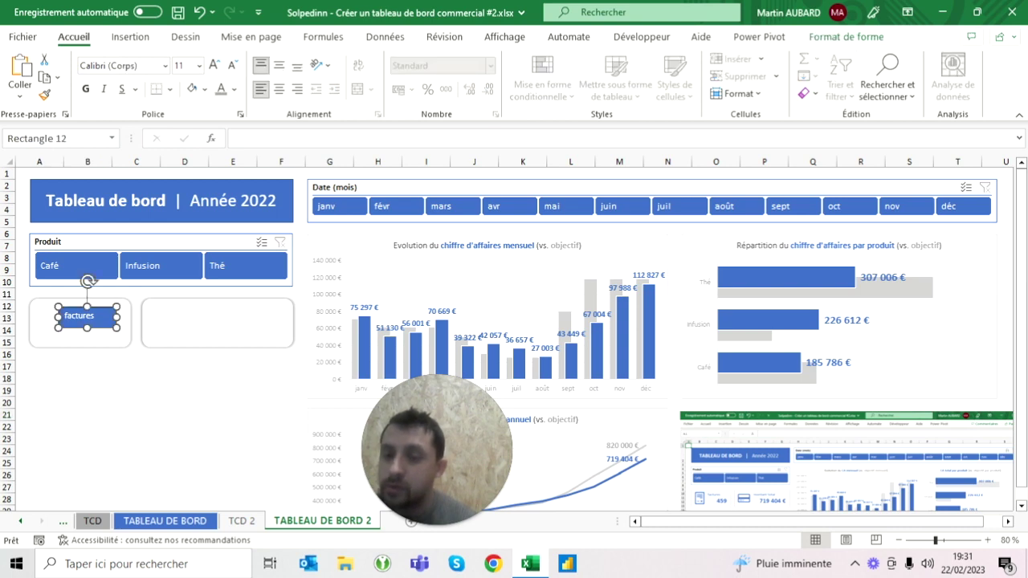
left_click(214, 64)
left_click(214, 65)
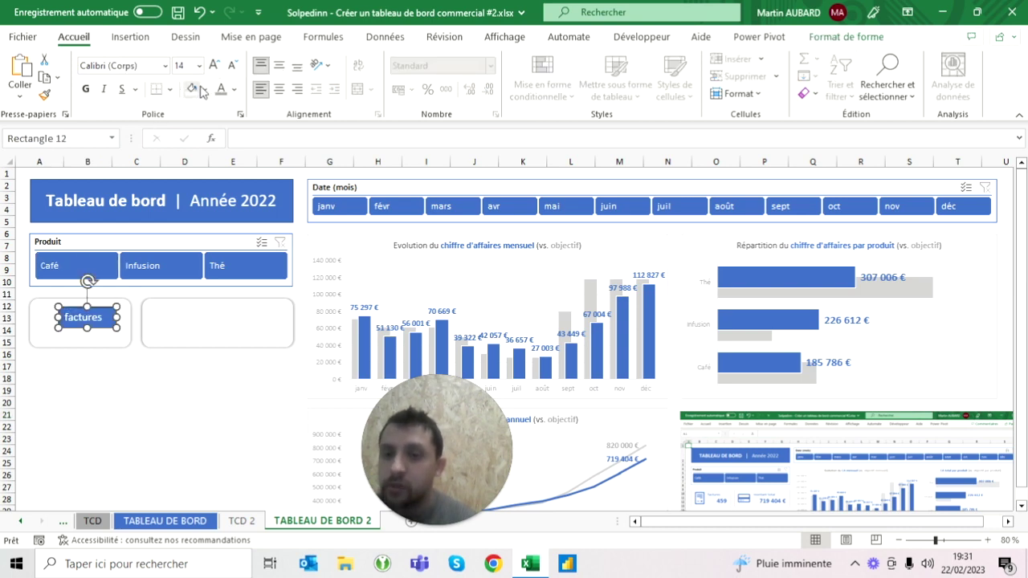
left_click(234, 89)
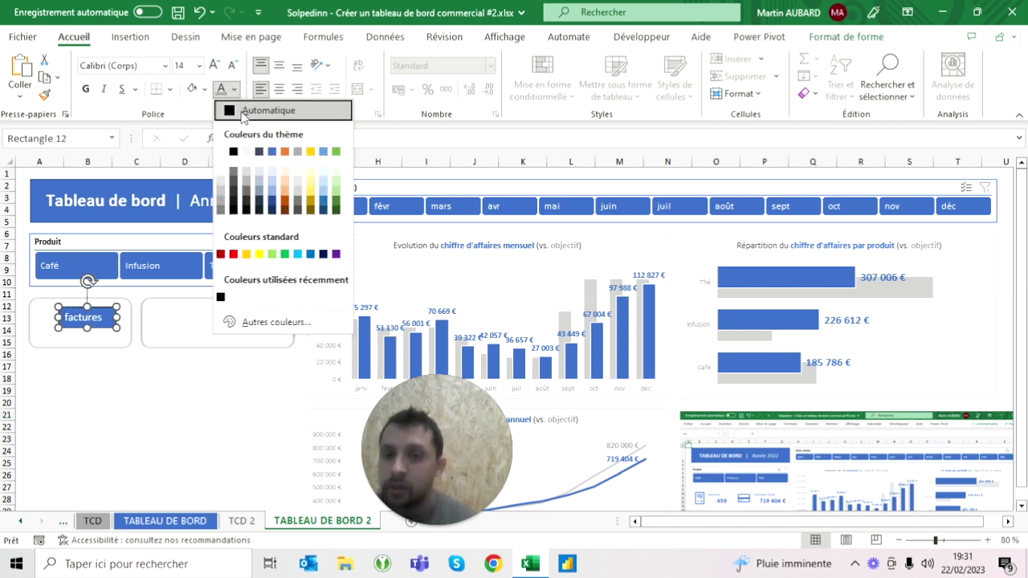
left_click(272, 151)
left_click(205, 90)
left_click(211, 170)
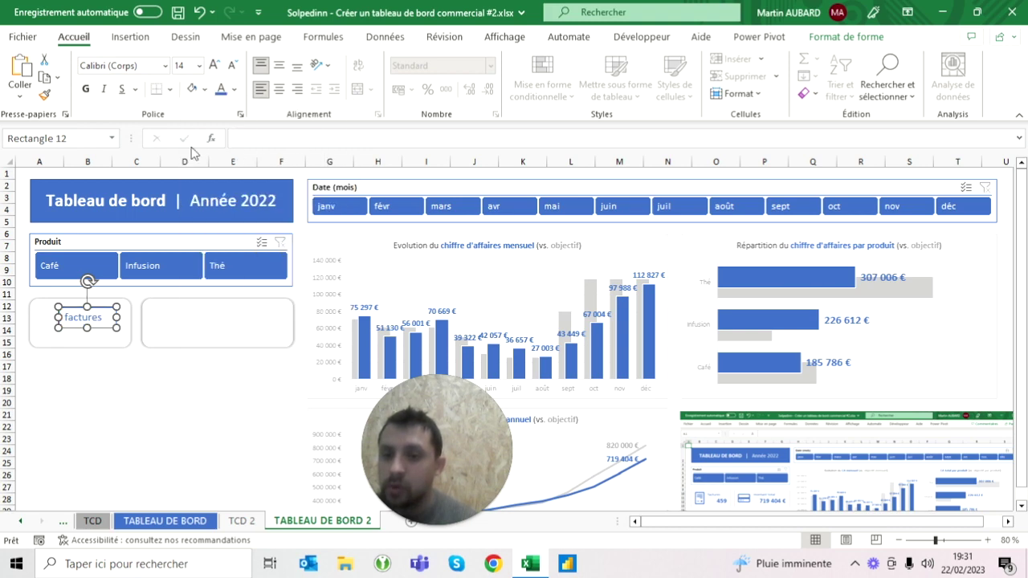
left_click(88, 414)
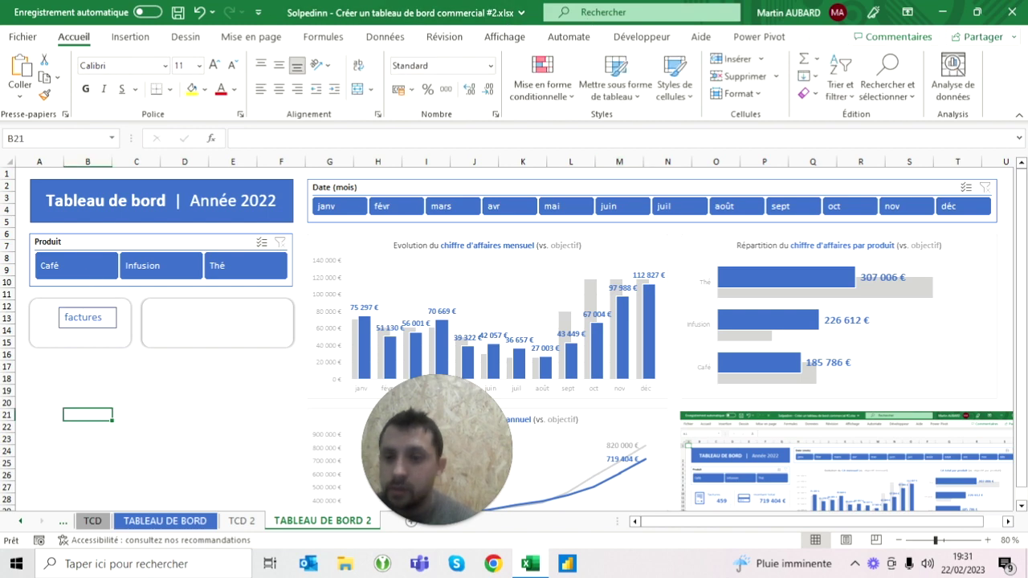
- Remove the outline from the factures label box
left_click(81, 317)
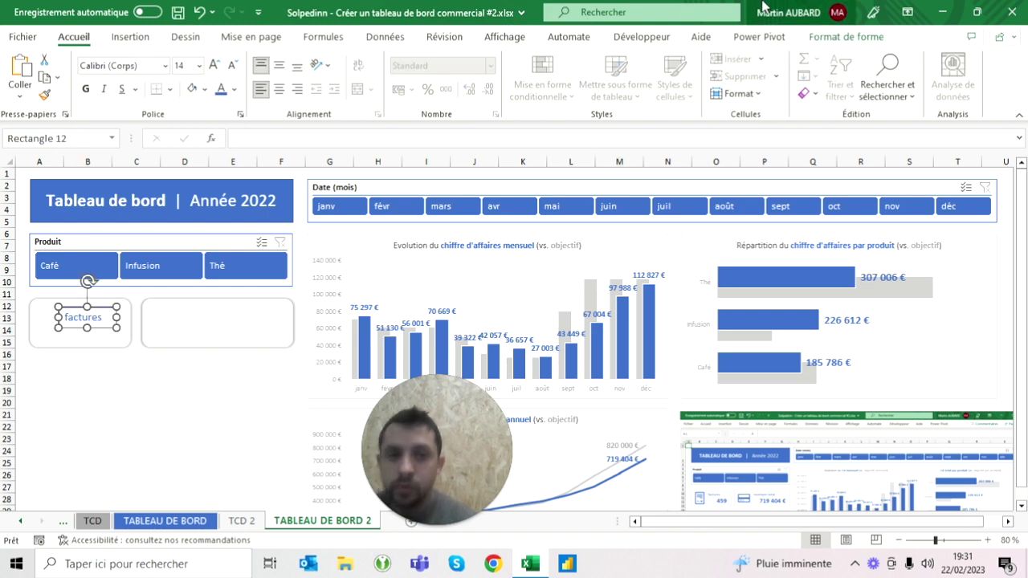
left_click(846, 36)
left_click(409, 77)
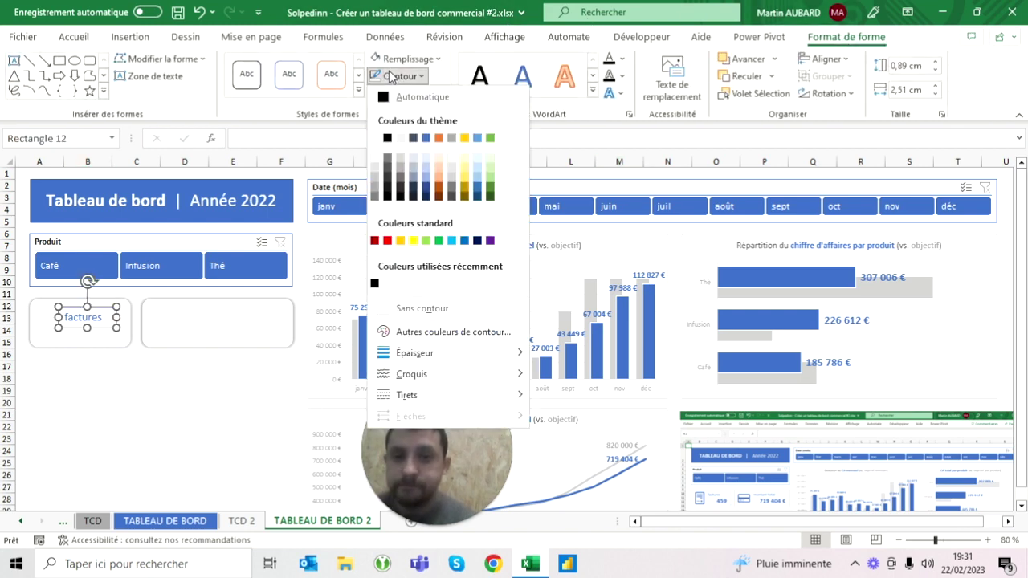
left_click(422, 309)
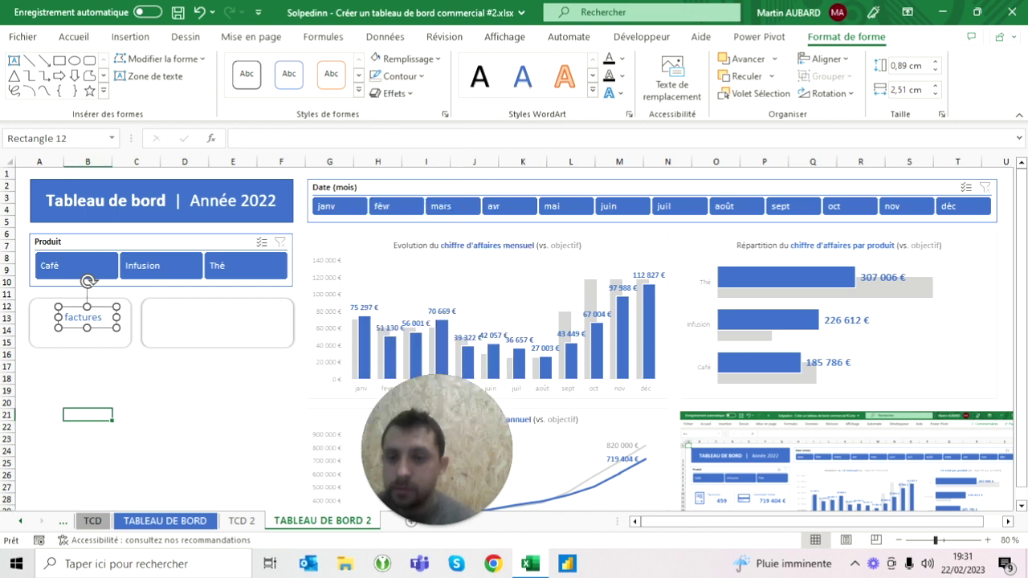
left_click(84, 402)
- Increase the factures label to 16-point and shift it slightly up and right
left_click(84, 313)
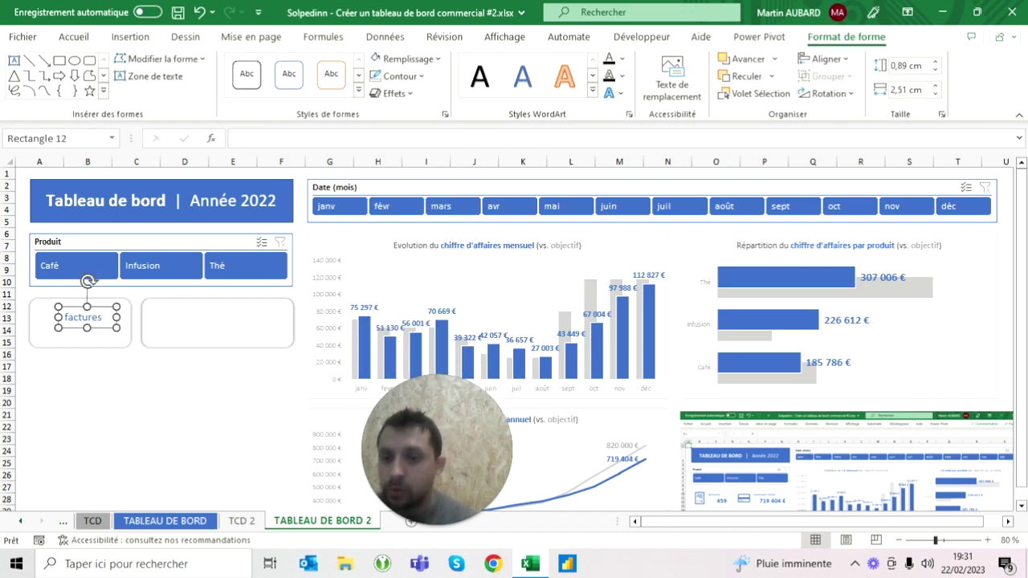
left_click(73, 36)
left_click(214, 65)
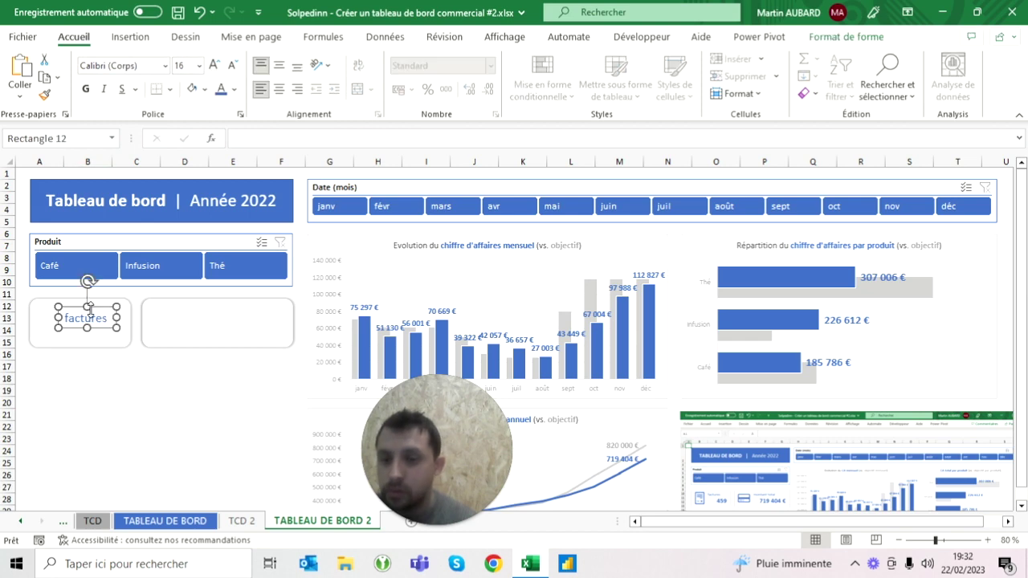
left_click_drag(87, 327, 90, 324)
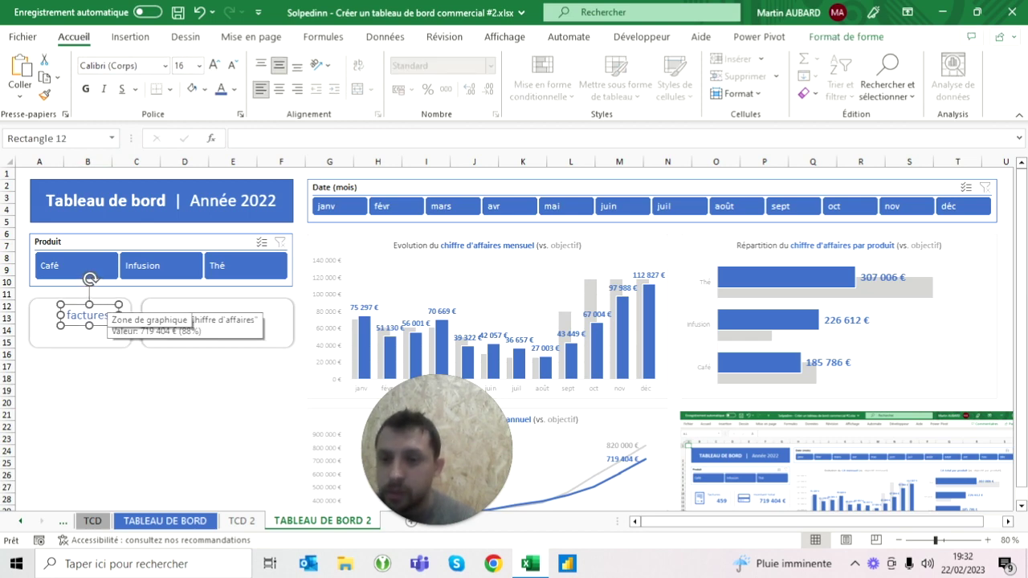
- Duplicate the factures label beneath itself and type 'XXX' as the placeholder
key("Right")
key("Right")
key("Right")
key("Right")
key("Right")
key("Right")
key("Right")
key("Right")
key("Right")
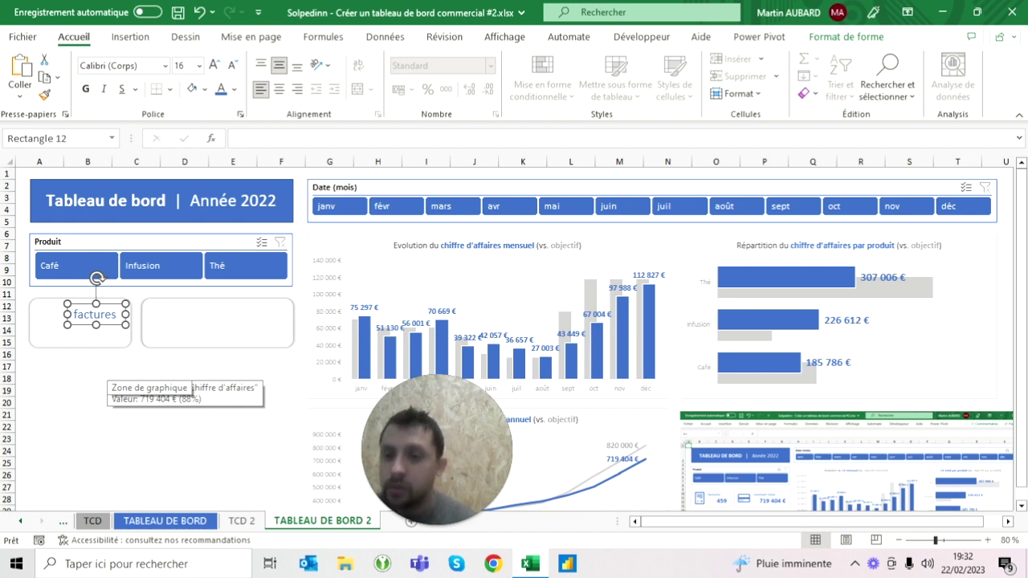
key("ctrl+x")
key("ctrl+v")
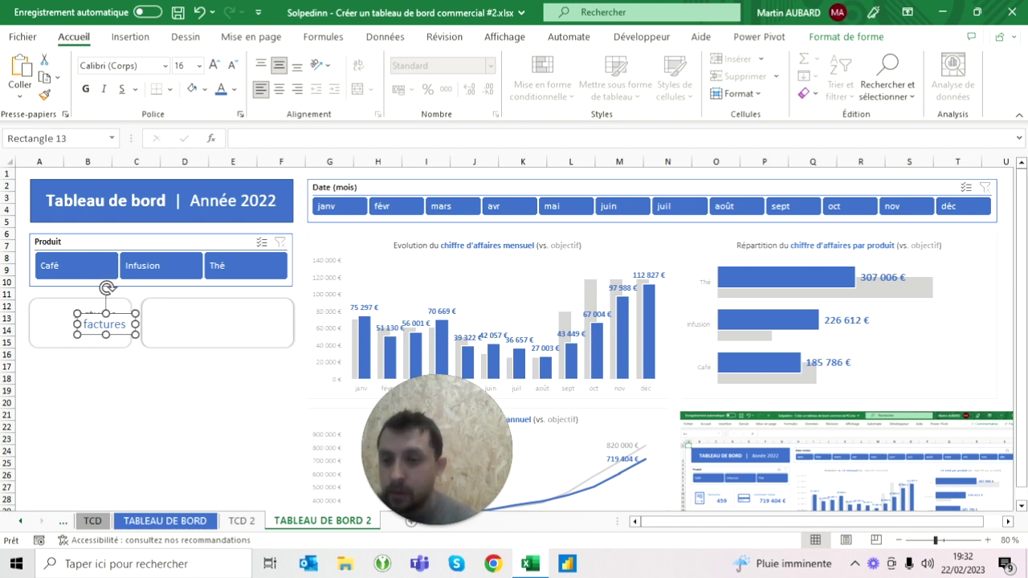
key("ctrl+v")
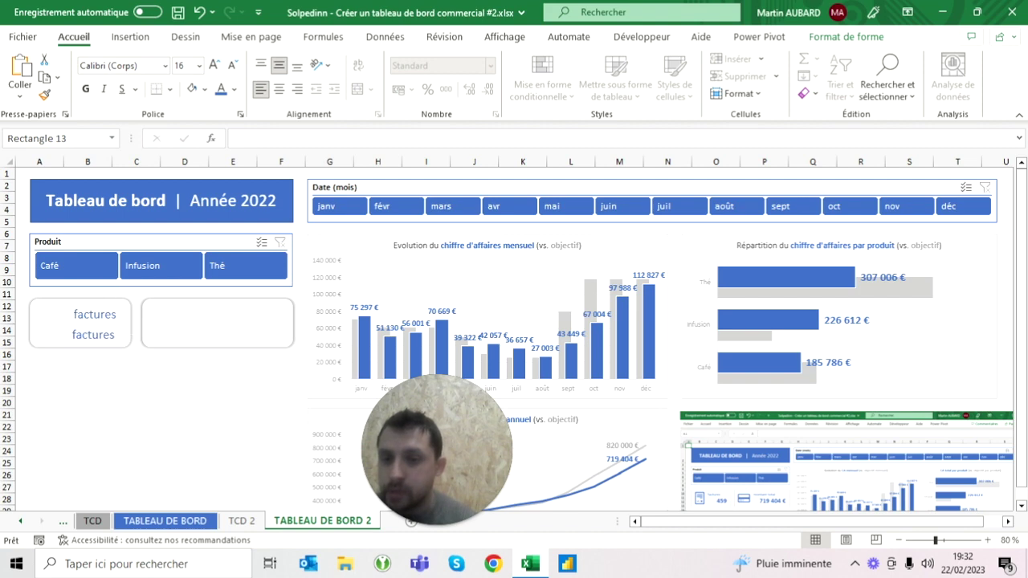
key("Right")
key("Right")
key("Right")
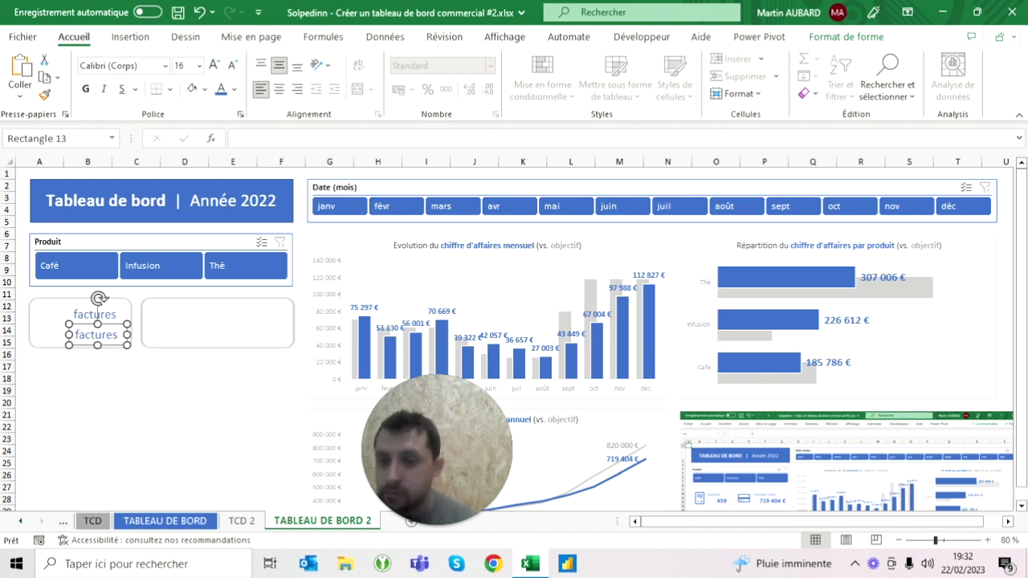
type("XXX")
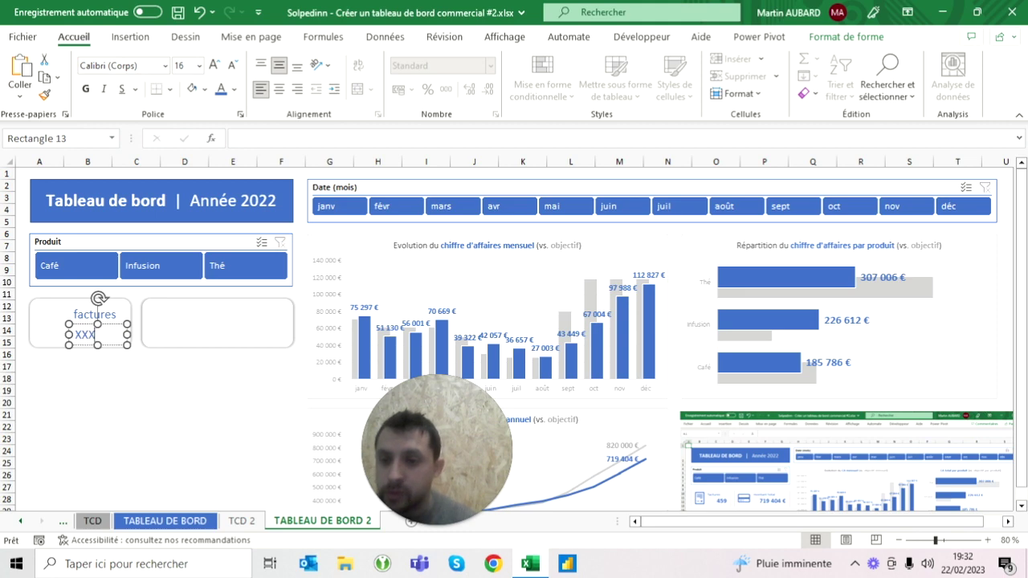
- Make the XXX placeholder bold and larger, at 18 pt
left_click(88, 414)
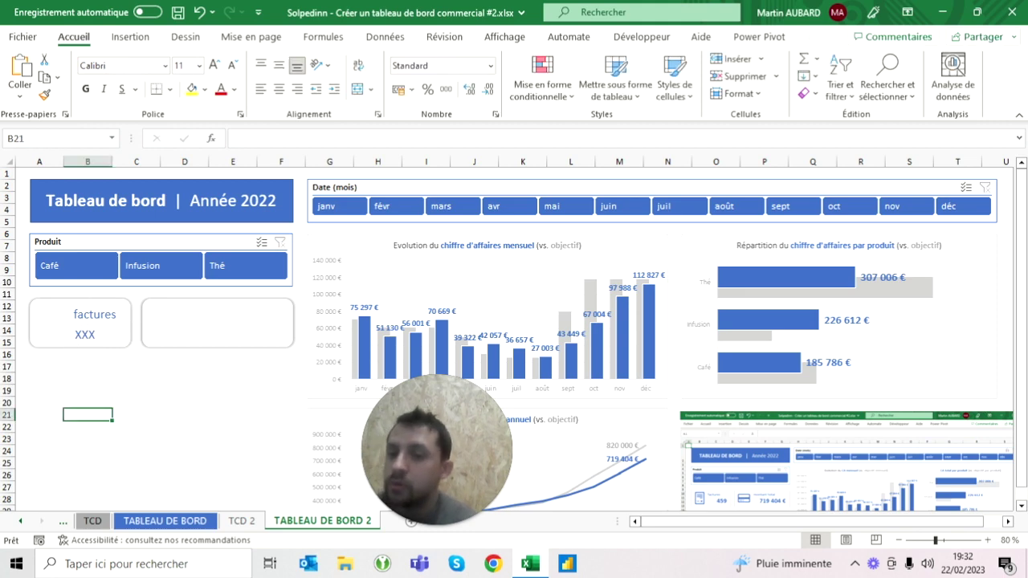
left_click(84, 334)
left_click(85, 89)
left_click(214, 65)
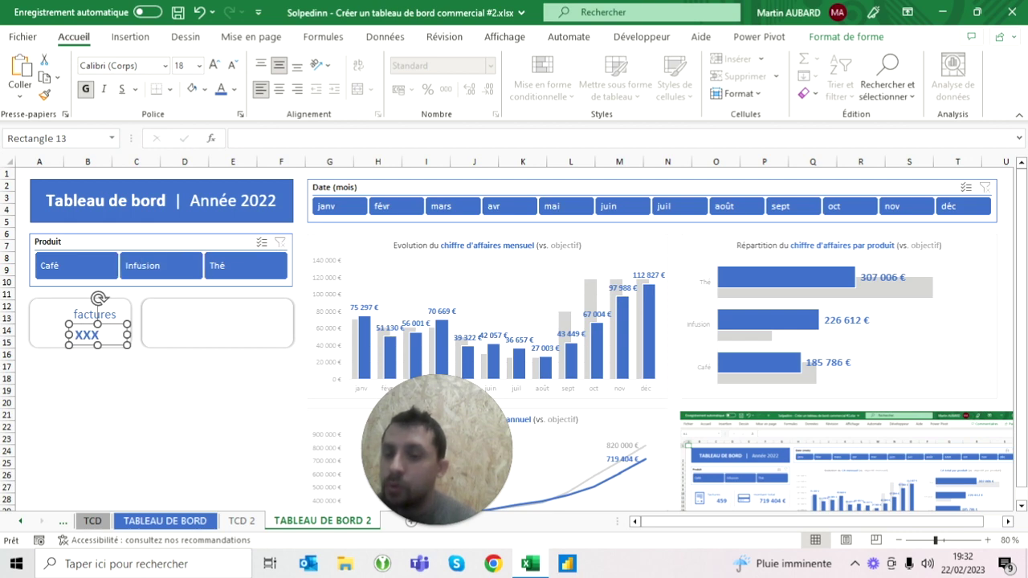
left_click(89, 415)
left_click(87, 334)
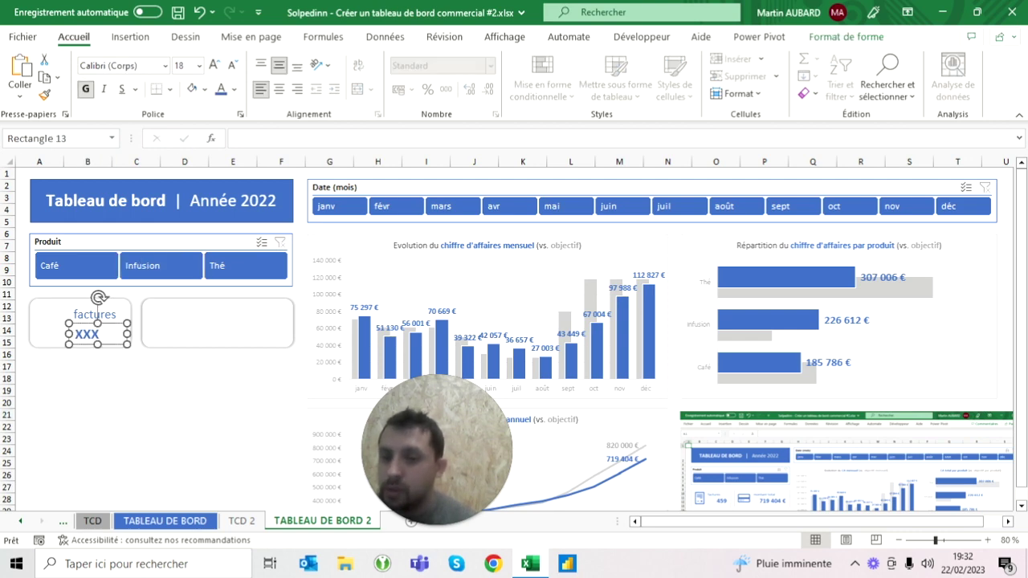
- Center the label and placeholder pair in the first card and copy it into the second card
left_click(88, 414)
left_click(95, 314)
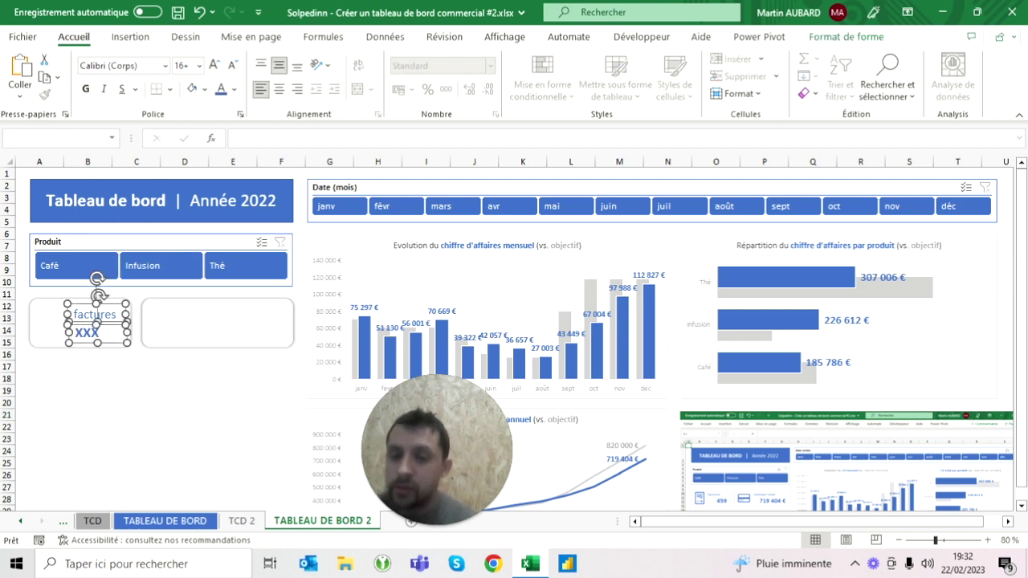
mouse_move(96, 322)
left_mouse_down()
mouse_move(106, 332)
mouse_move(234, 322)
left_mouse_up()
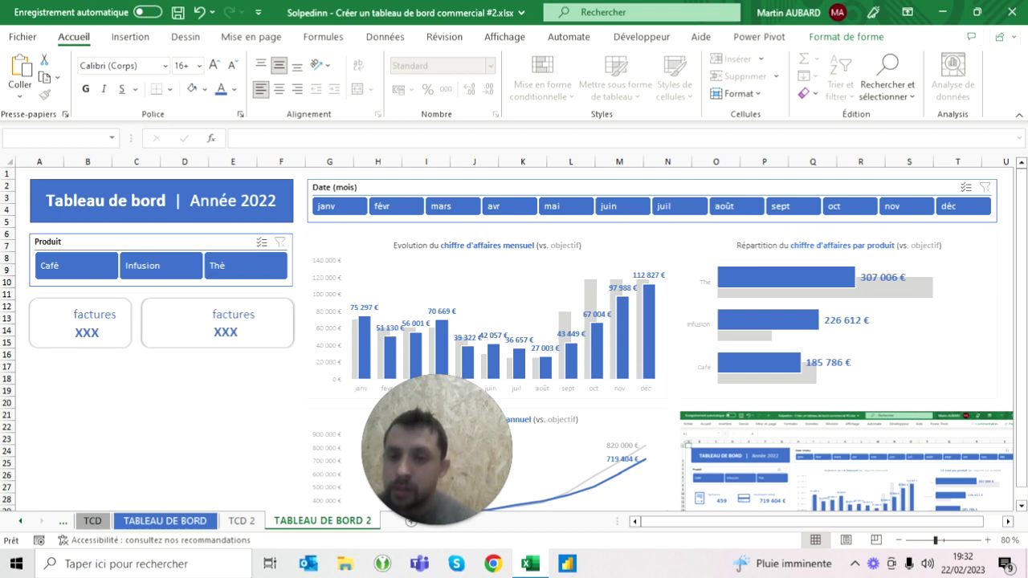
left_click_drag(235, 322, 221, 322)
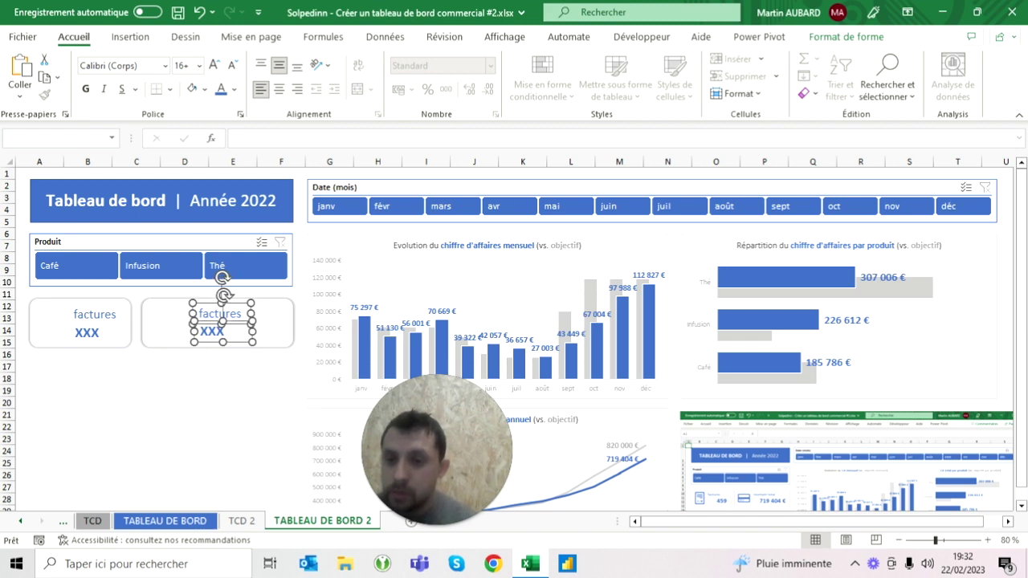
- Widen the second card's placeholder box and retype its label as 'chiffre d'affaire'
left_click(95, 314)
left_click(212, 316)
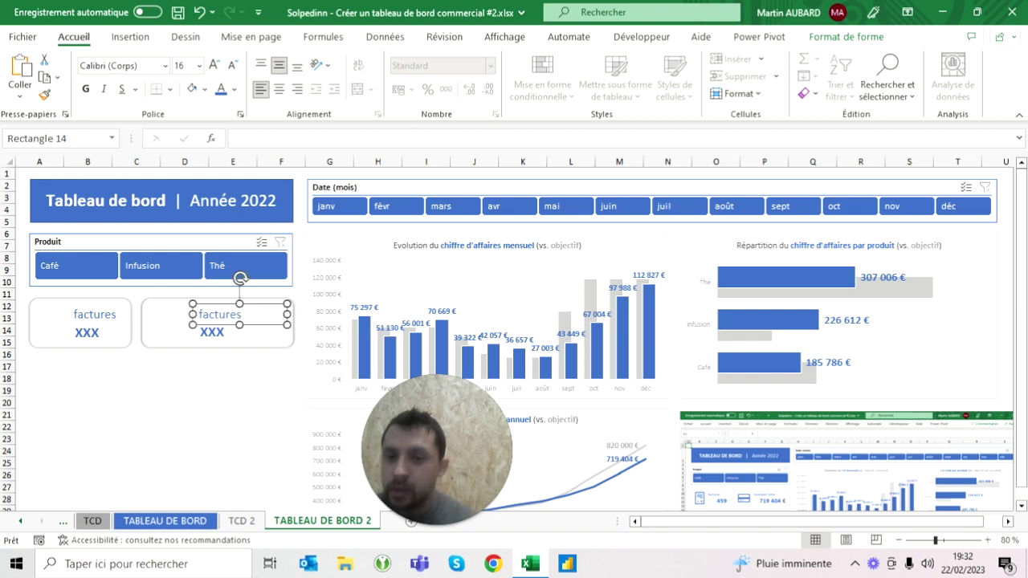
left_click(212, 332)
left_click_drag(255, 332, 285, 329)
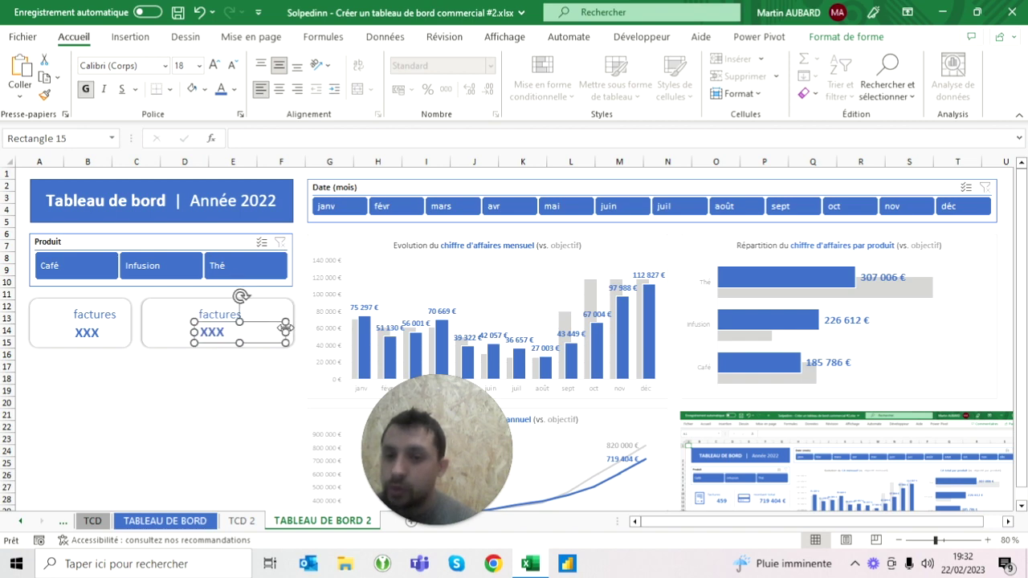
left_click(161, 406)
left_click(219, 314)
double_click(219, 314)
type("chiffre")
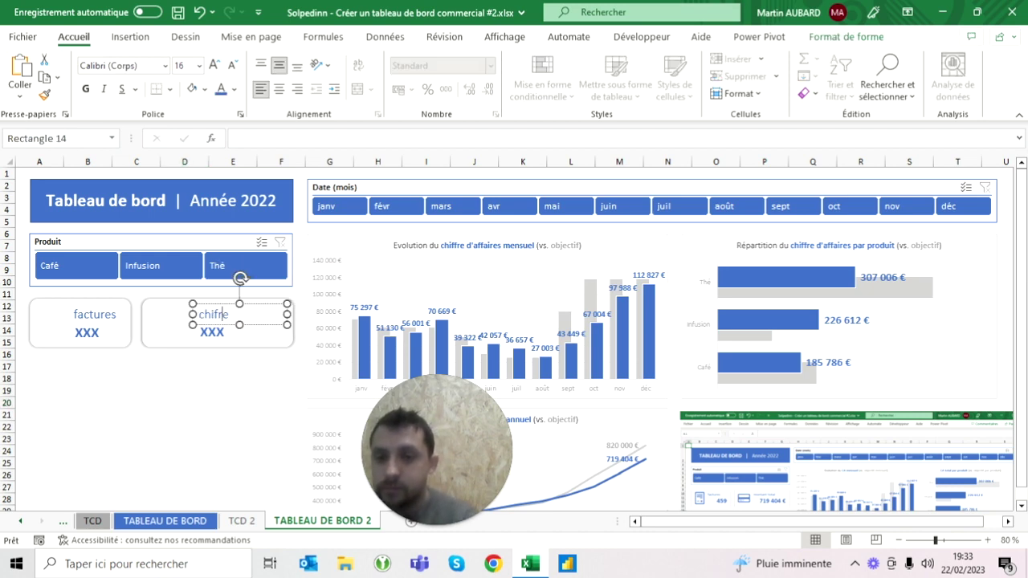
type(" d'affaire")
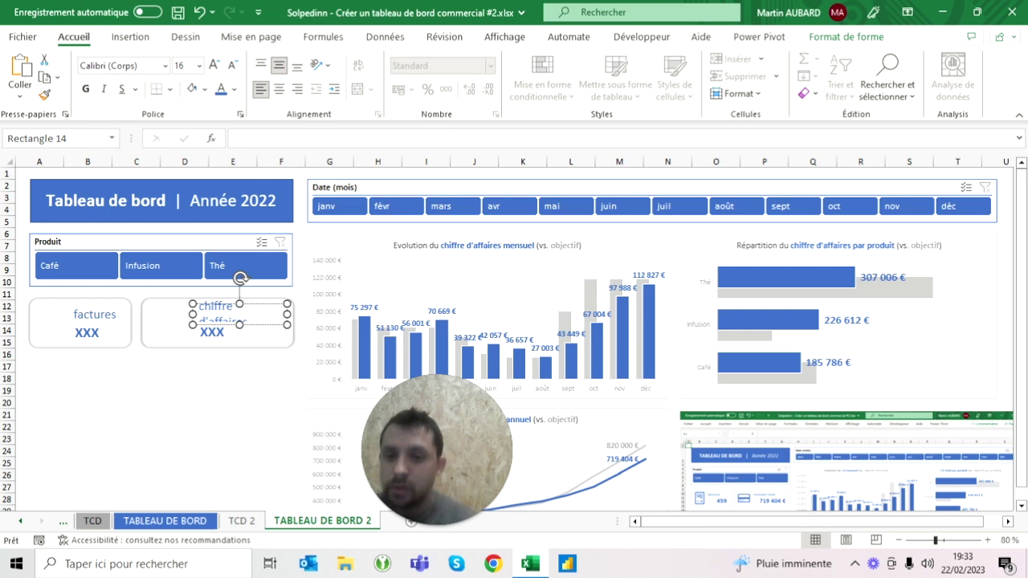
- Widen the second card's label box so 'chiffre d'affaires' fits on one line
left_click(225, 403)
left_click(201, 306)
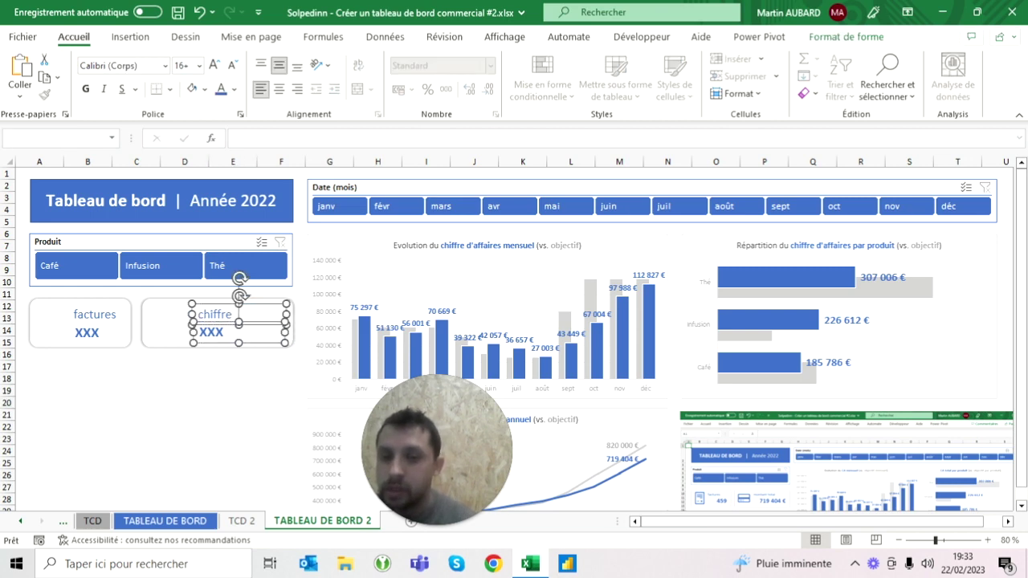
left_click(233, 328, "shift")
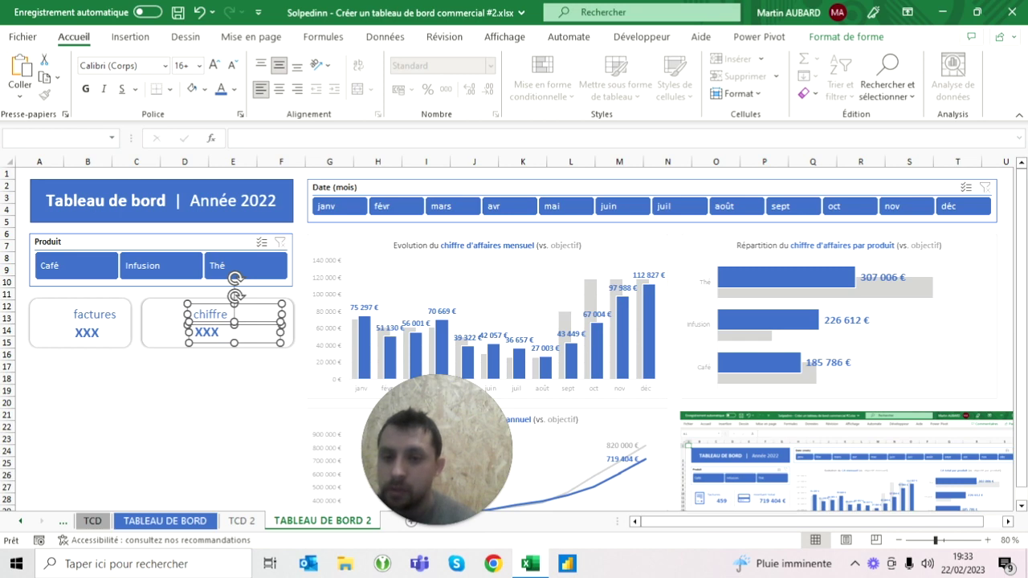
left_click(227, 401)
left_click(205, 314)
left_click_drag(235, 278, 238, 278)
type("d'affaires")
- Change the second card's placeholder to 'XXX XXX €'
left_click(207, 332)
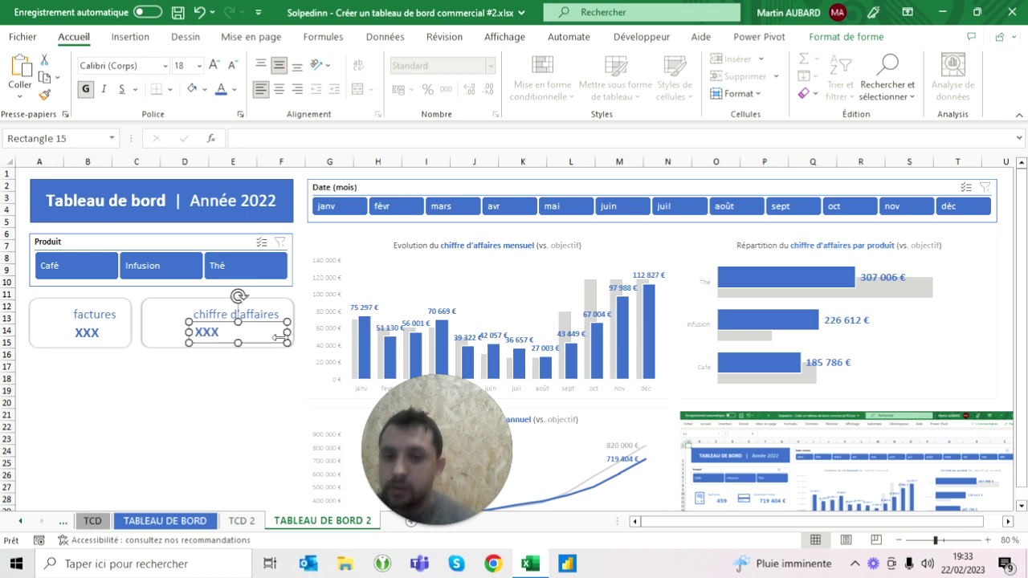
left_click(233, 379)
left_click(207, 332)
left_click(208, 332)
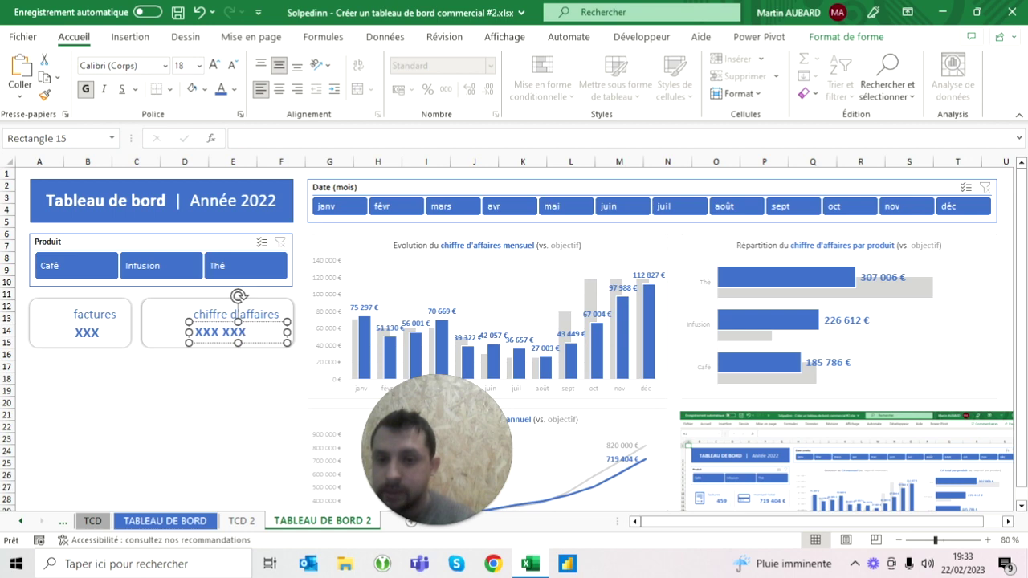
type(" €")
left_click(161, 329)
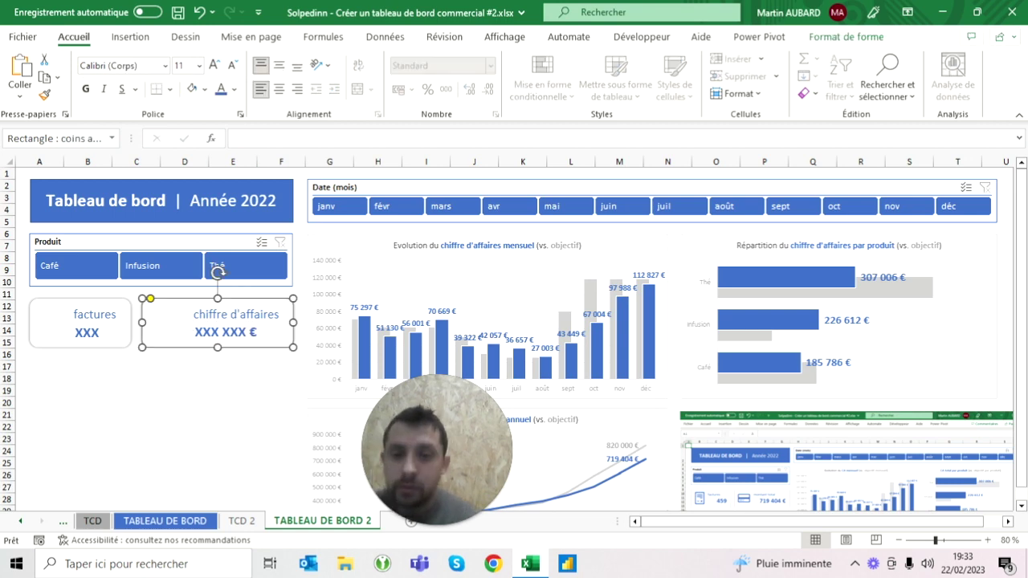
- Review the placeholder formatting in both KPI cards
left_click(136, 391)
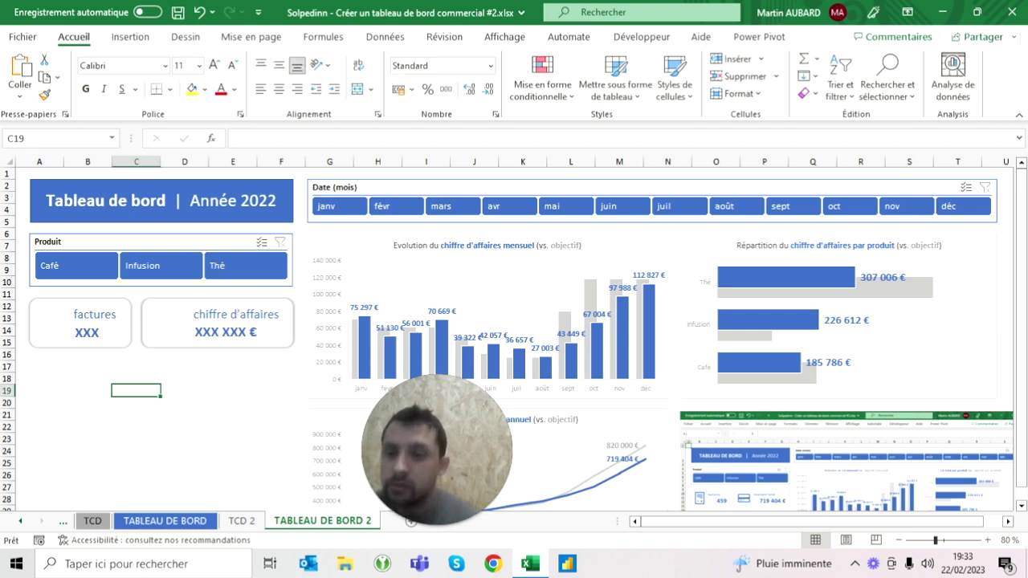
left_click(80, 333)
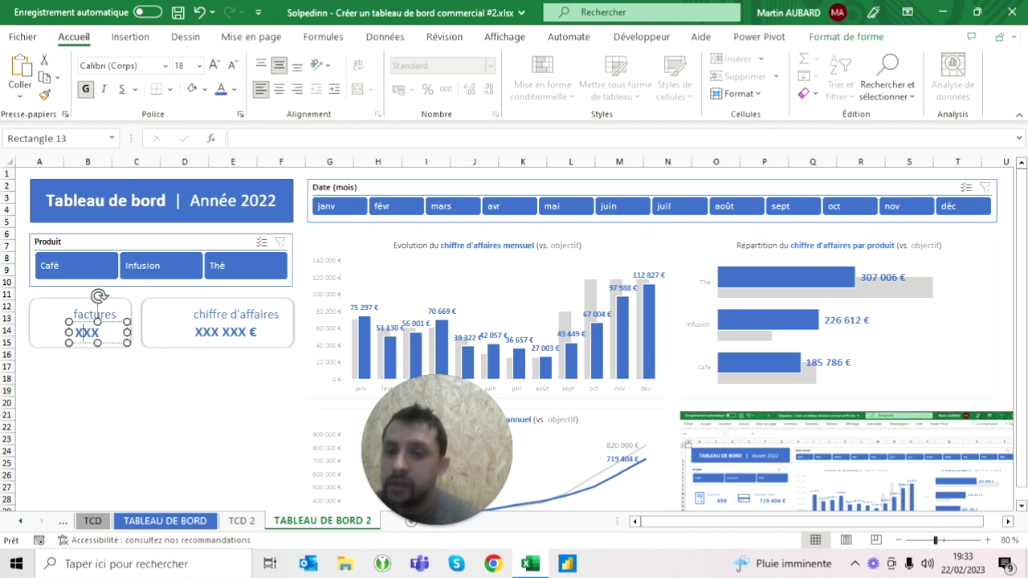
left_click(203, 333)
left_click(136, 390)
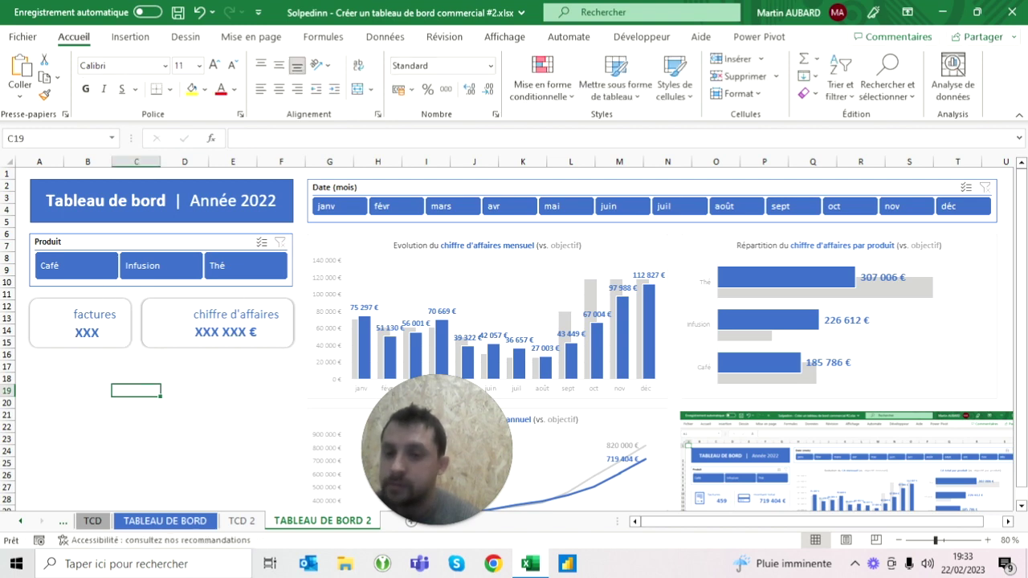
- Search the icon library for 'document' and pick the document icon
left_click(133, 37)
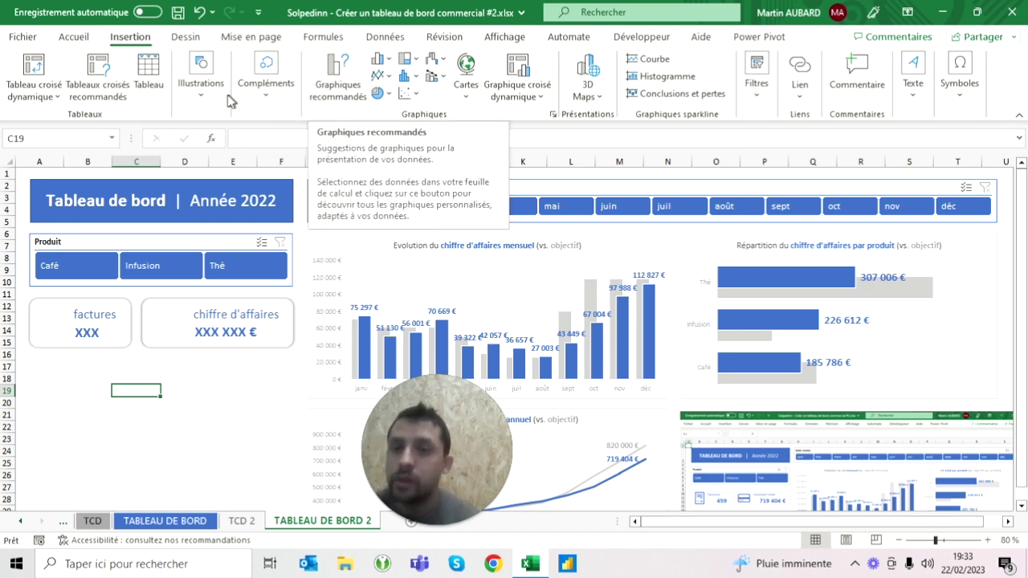
left_click(214, 94)
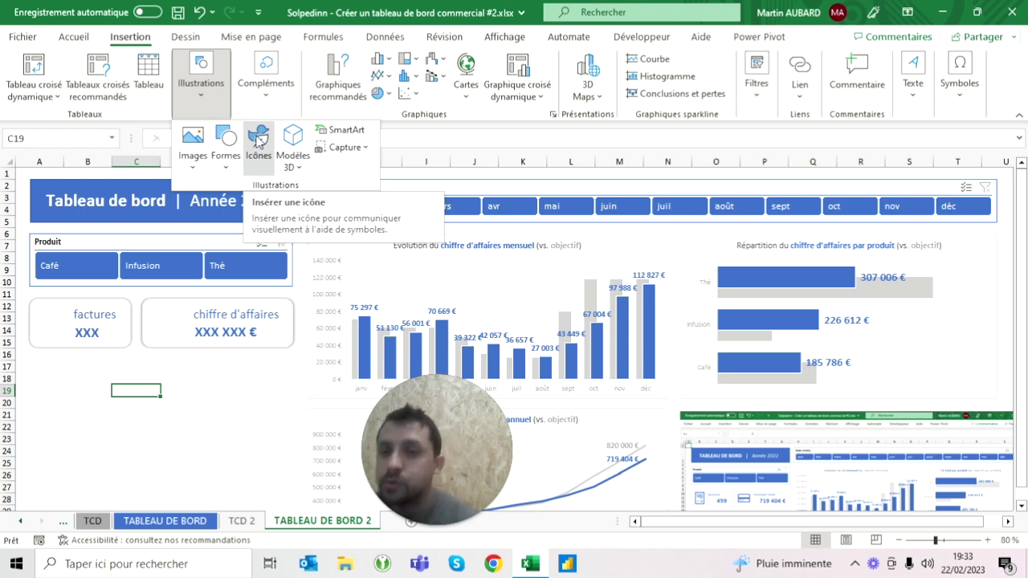
left_click(258, 142)
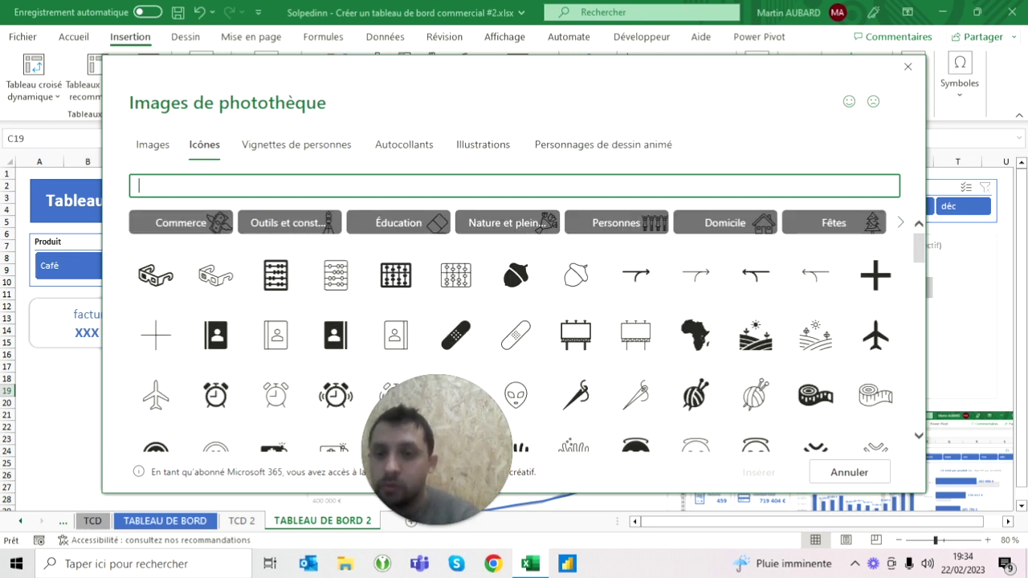
type("document")
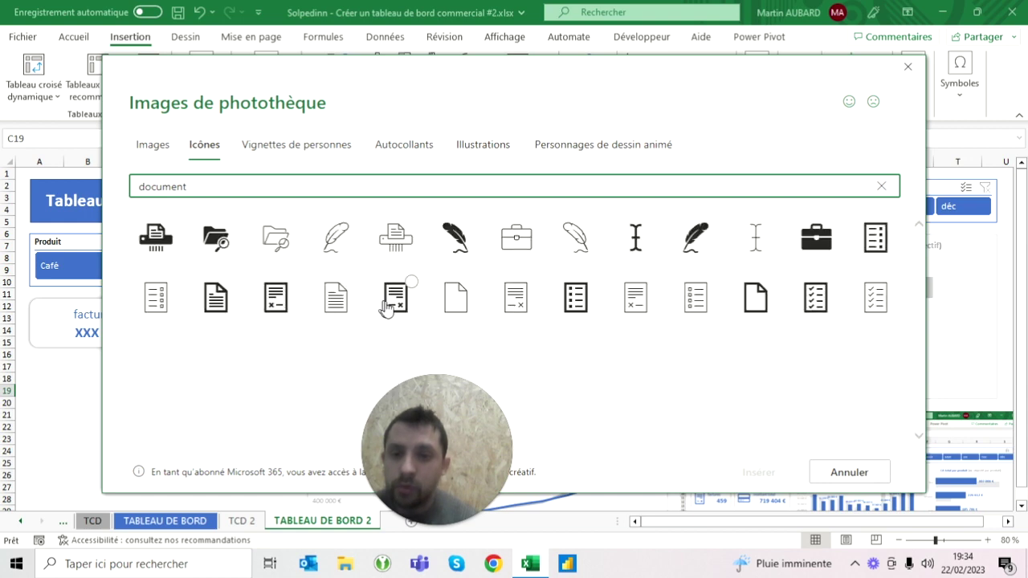
left_click(394, 312)
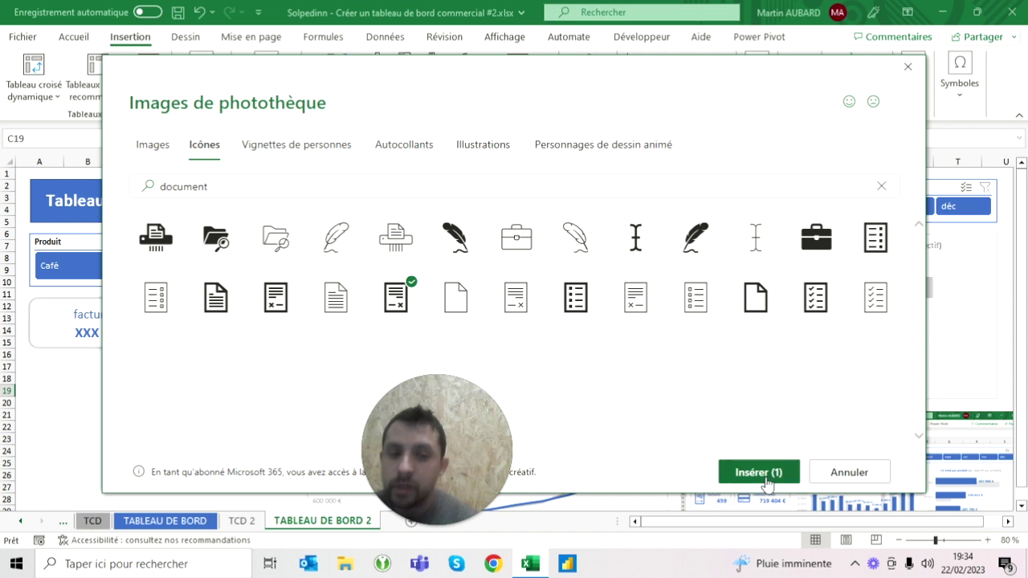
- Search for 'argent', add the credit-card icon, and insert both icons
left_click(301, 197)
double_click(286, 195)
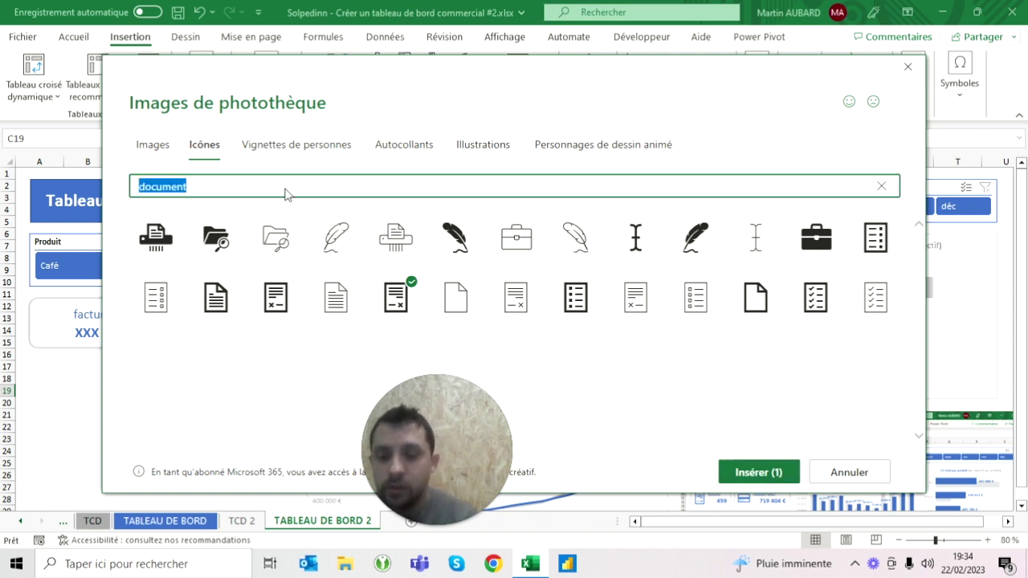
type("argent")
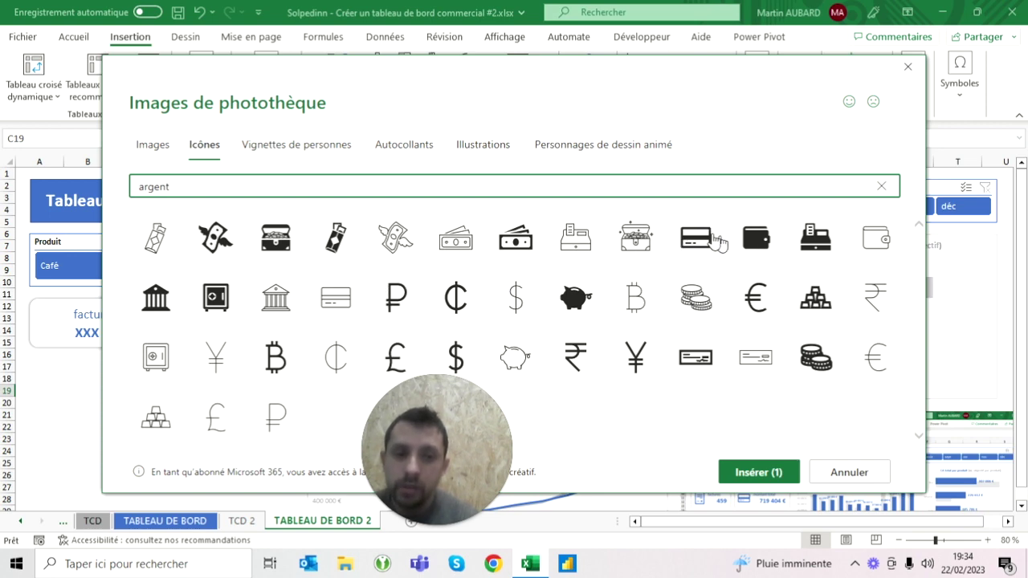
left_click(696, 235)
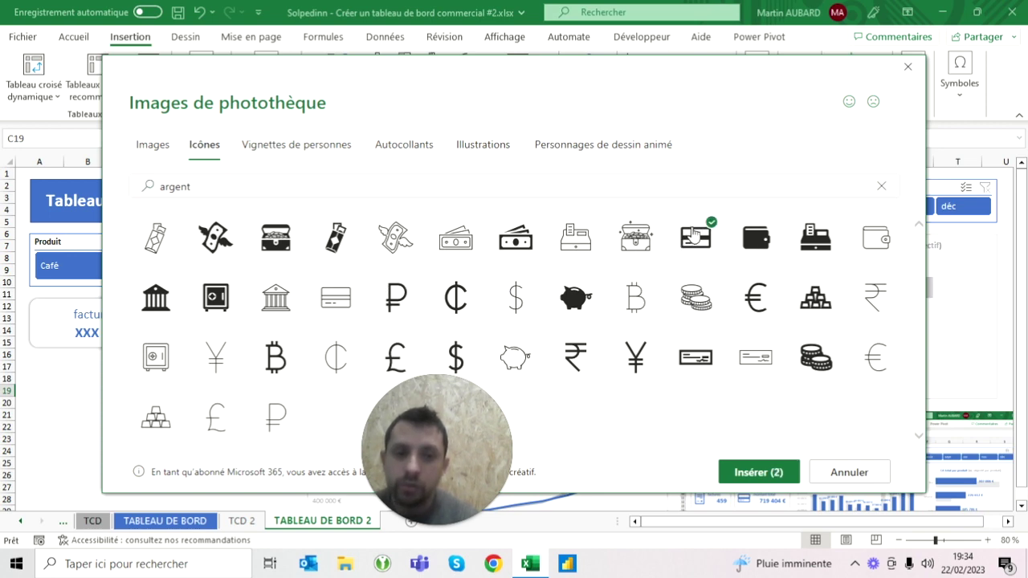
left_click(767, 474)
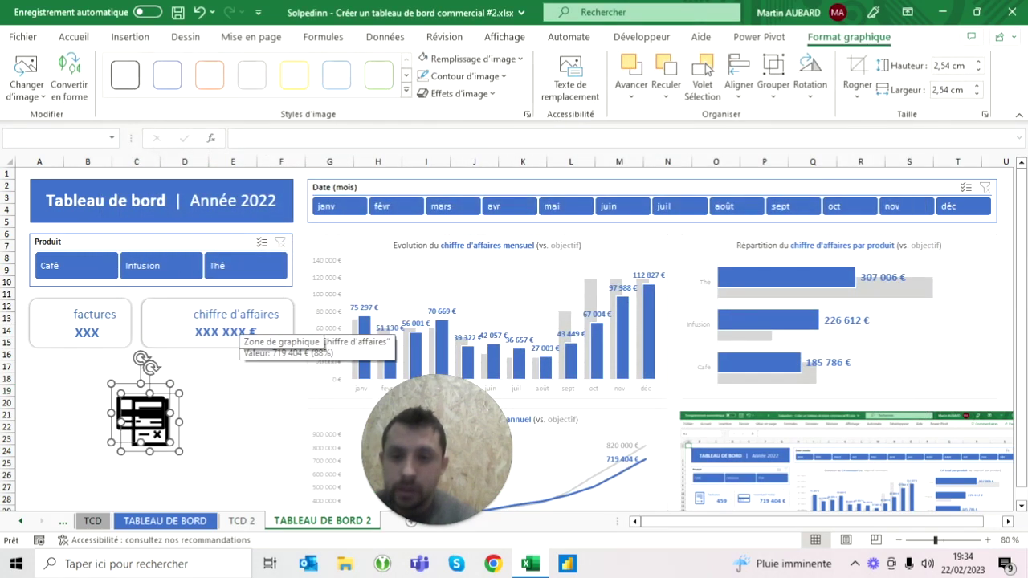
- Separate the two icons, then make both 1,8 cm high and fill them blue
left_click(229, 414)
mouse_move(151, 420)
left_mouse_down()
mouse_move(194, 391)
mouse_move(83, 368)
left_mouse_up()
left_click(141, 413, "shift")
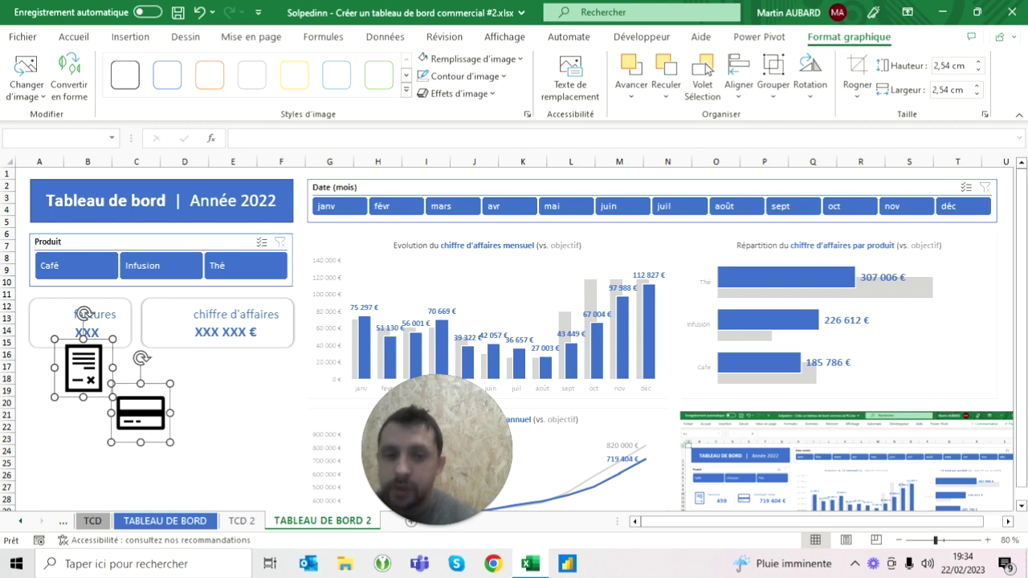
left_click(978, 71)
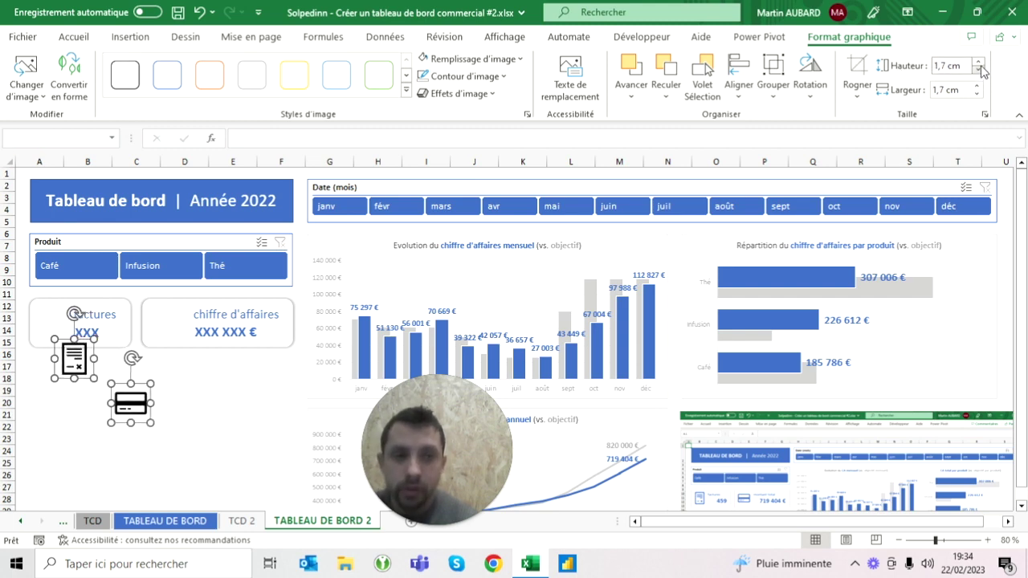
left_click(979, 62)
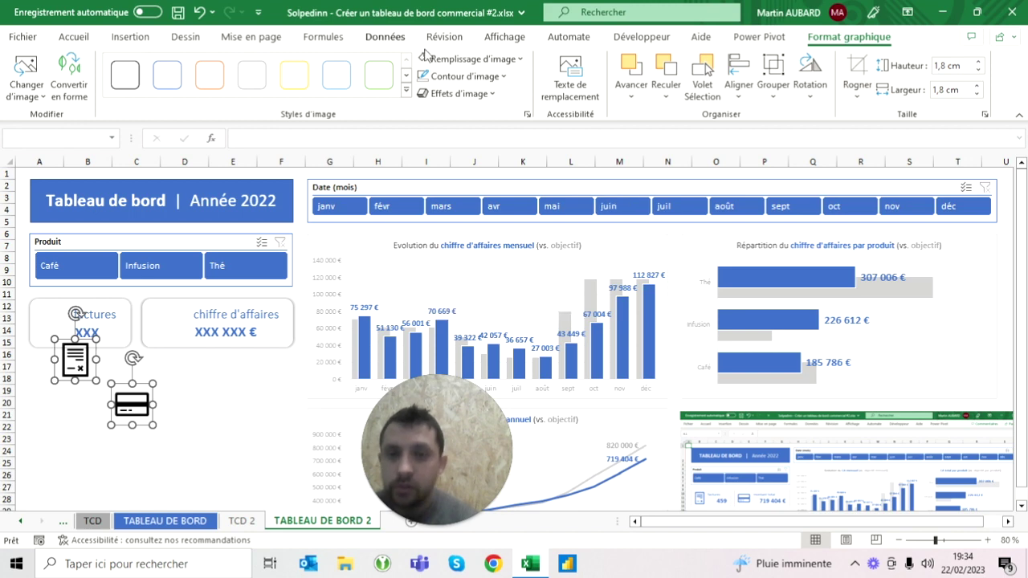
left_click(472, 59)
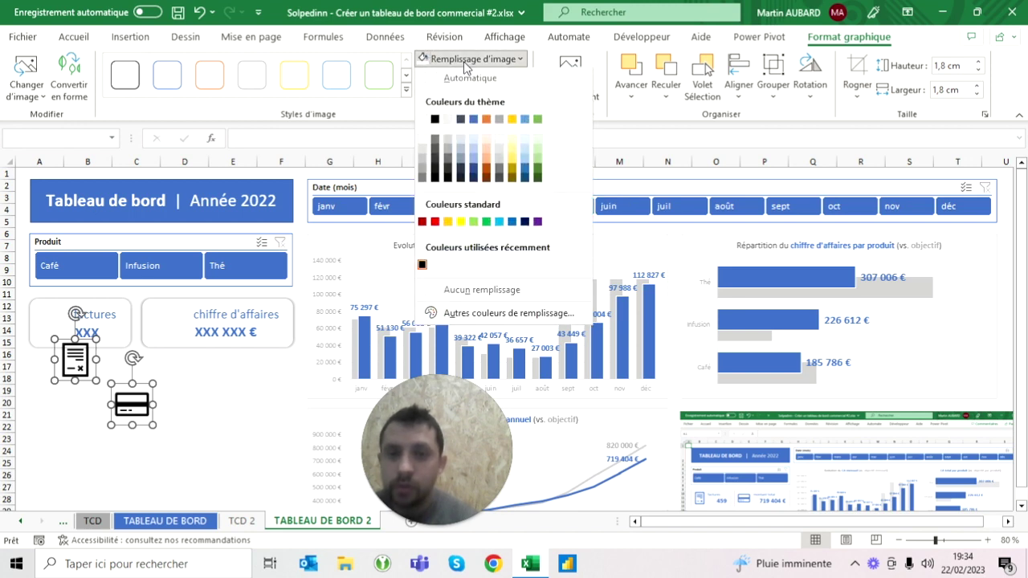
left_click(474, 121)
- Move the document icon onto the factures card and the bank-card icon onto the chiffre d'affaires card
left_click(233, 391)
left_click(74, 359)
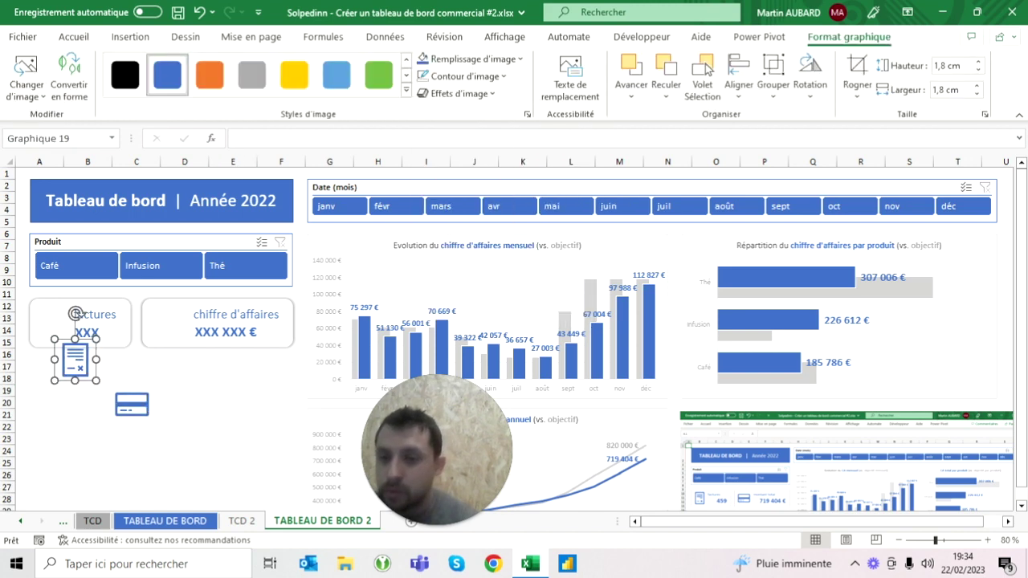
mouse_move(75, 359)
left_mouse_down()
mouse_move(75, 324)
mouse_move(50, 322)
left_mouse_up()
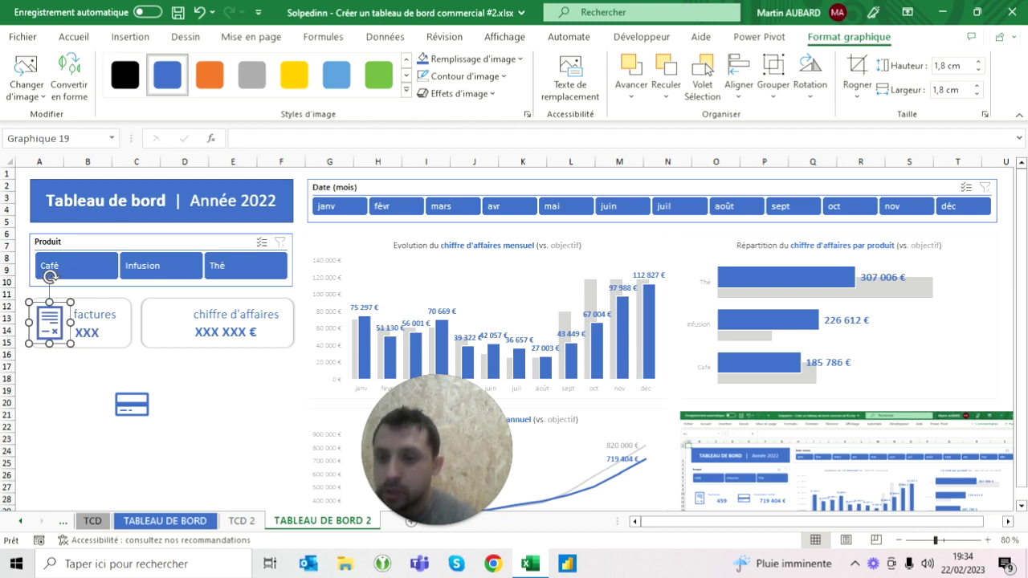
left_click(233, 390)
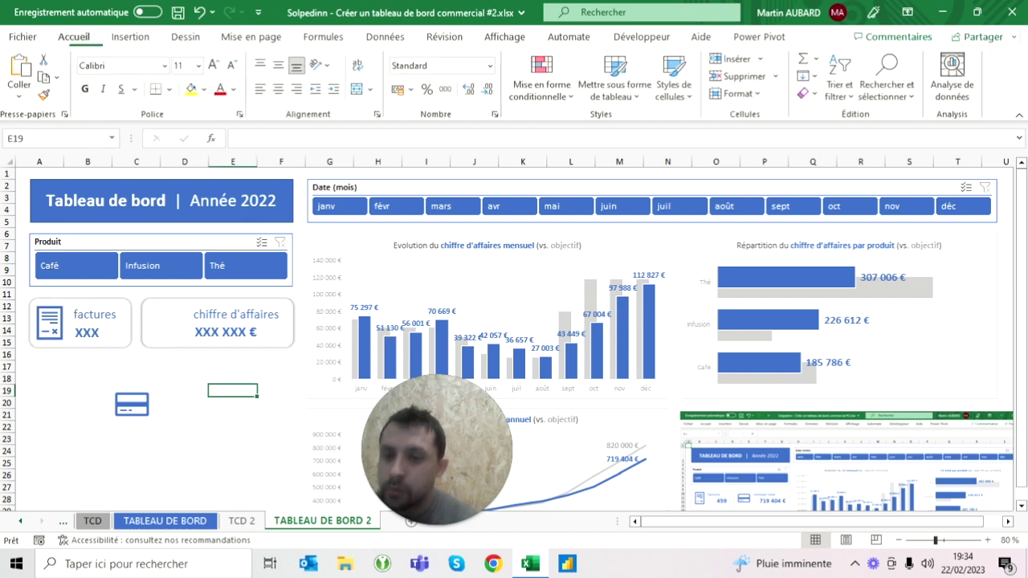
left_click(132, 404)
mouse_move(131, 404)
left_mouse_down()
mouse_move(133, 347)
mouse_move(146, 347)
mouse_move(149, 321)
mouse_move(166, 321)
left_mouse_up()
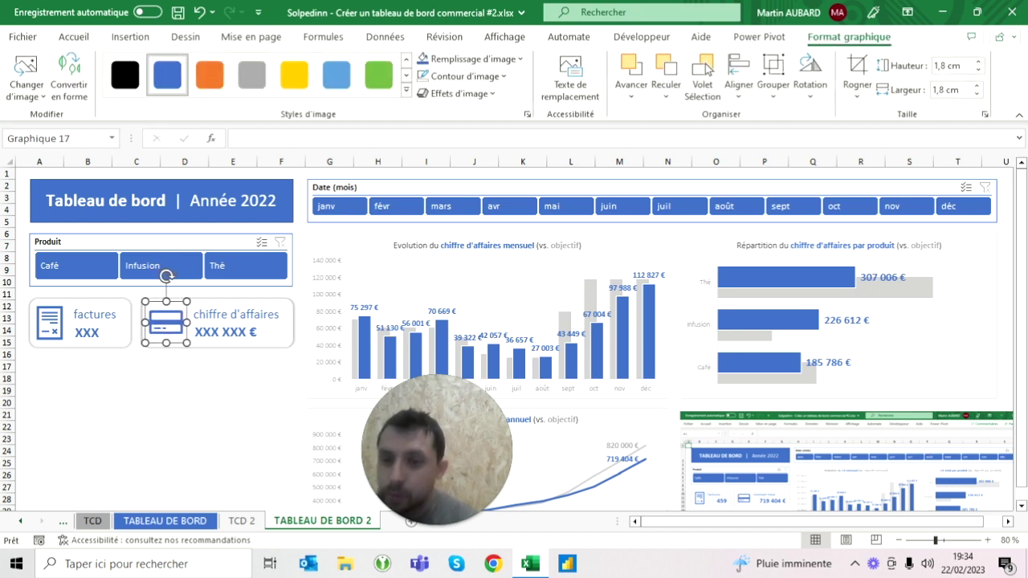
left_click(233, 391)
left_click(50, 322)
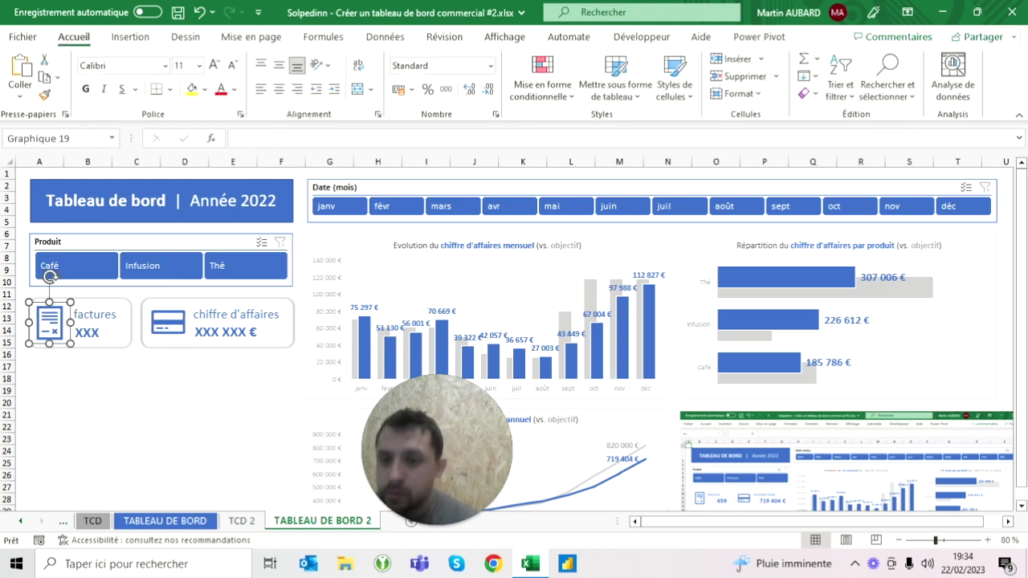
- Shrink the factures and chiffre d'affaires labels to 12 pt and nudge them down slightly
left_click(88, 390)
left_click(95, 314)
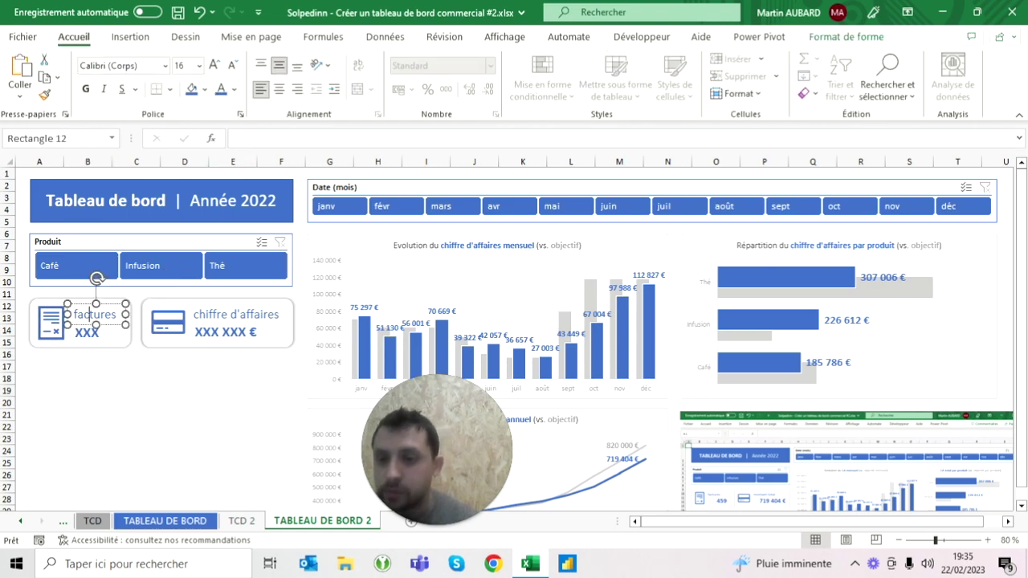
left_click(236, 314, "shift")
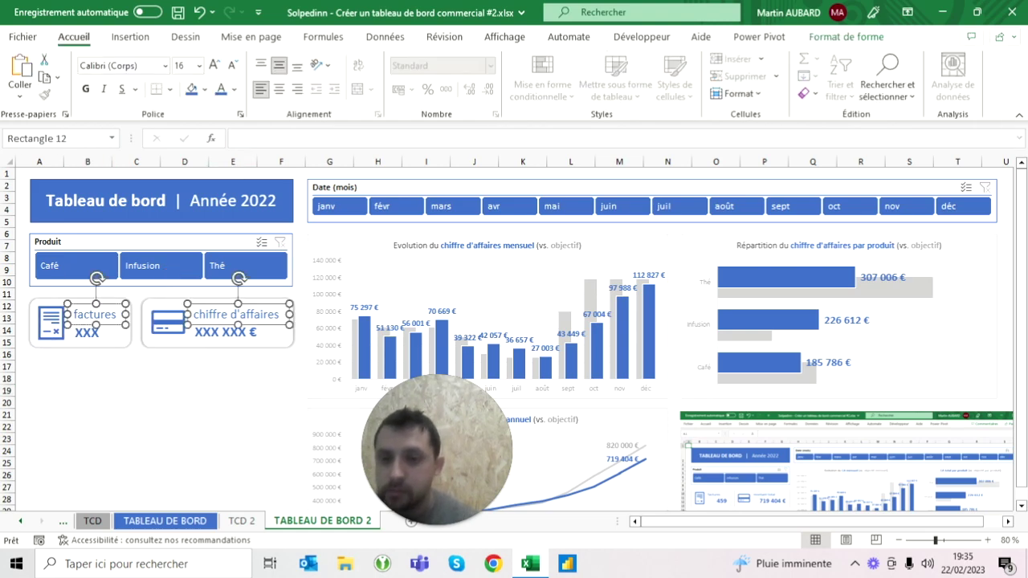
left_click(235, 68)
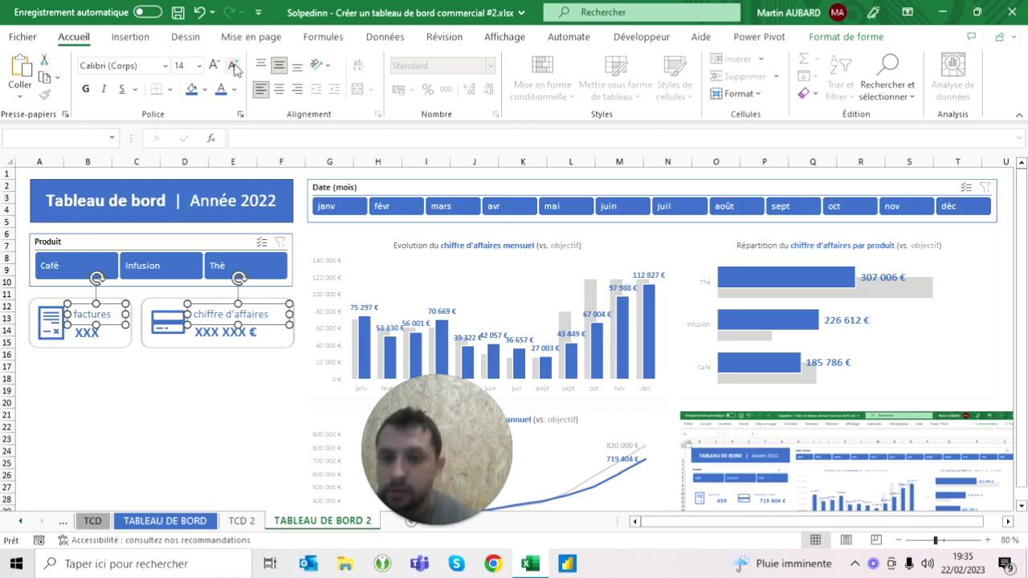
left_click(236, 68)
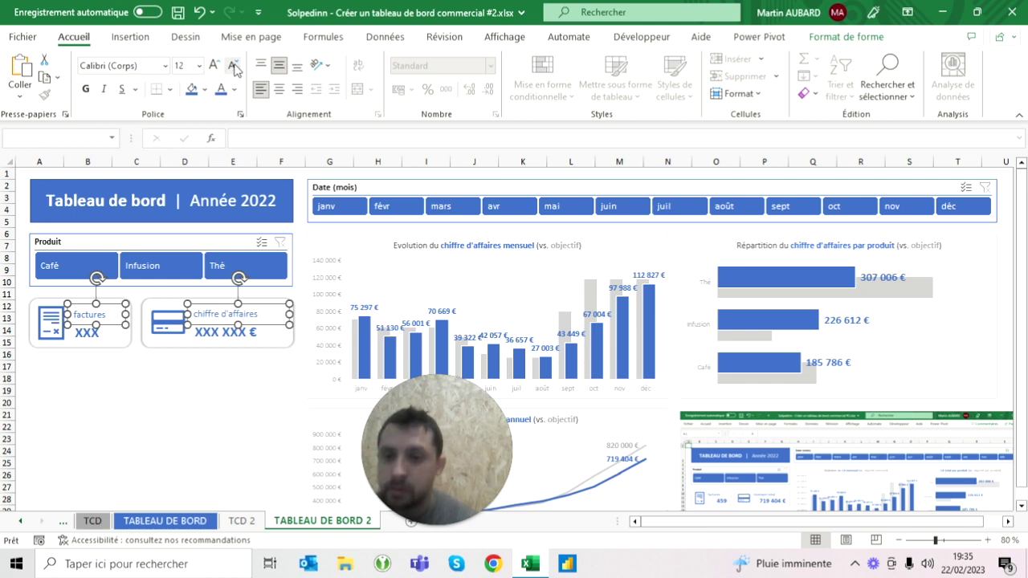
left_click(87, 391)
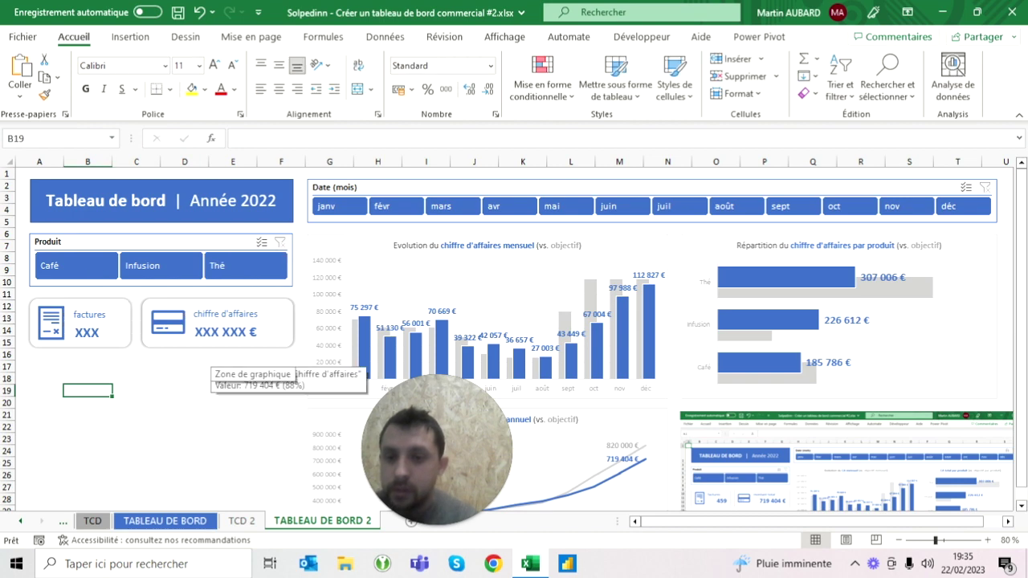
left_click(83, 315)
left_click(225, 314, "shift")
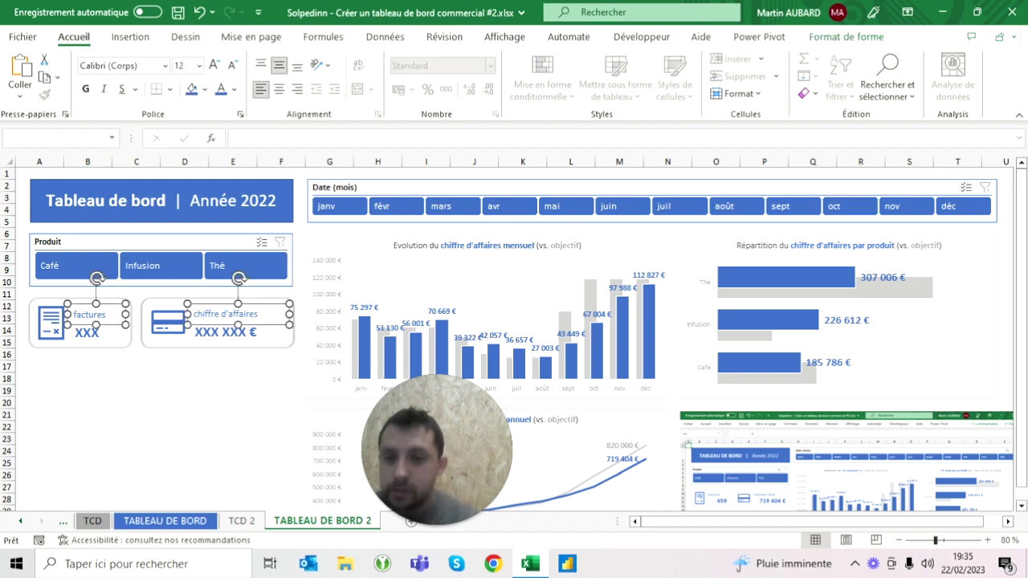
key("Down")
key("Escape")
- Enlarge the XXX and XXX XXX € value boxes to 20 pt and nudge them up
left_click(86, 332)
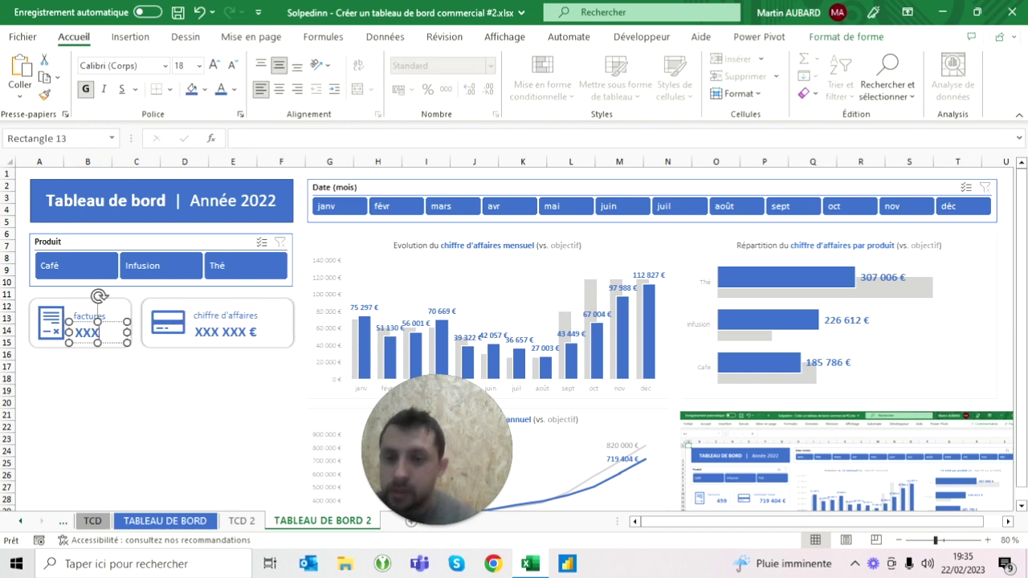
left_click(226, 332, "shift")
left_click(215, 66)
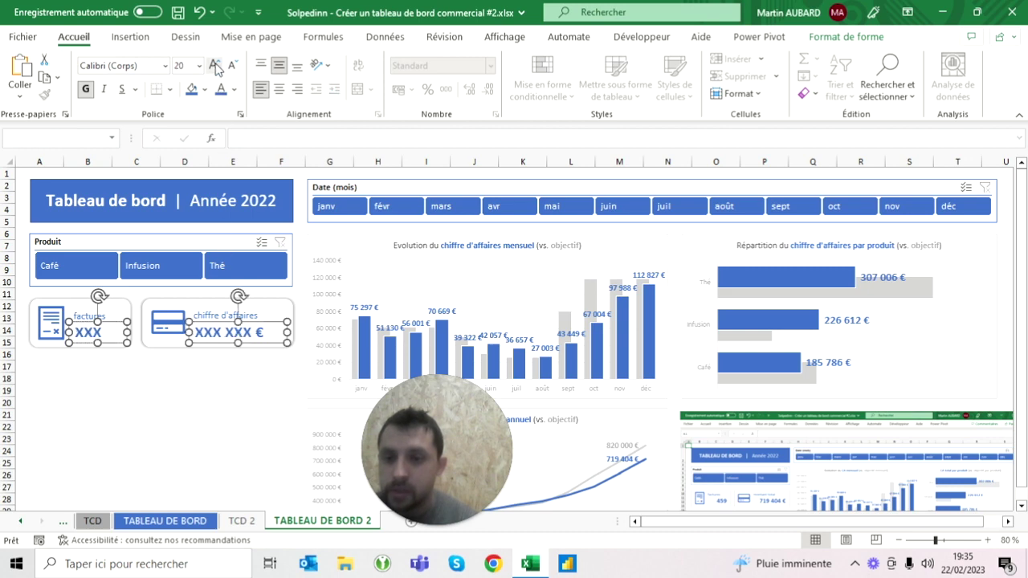
key("Up")
key("Up")
key("Up")
key("Up")
key("Up")
- Top-align the factures and chiffre d'affaires labels with Aligner en haut
key("Tab")
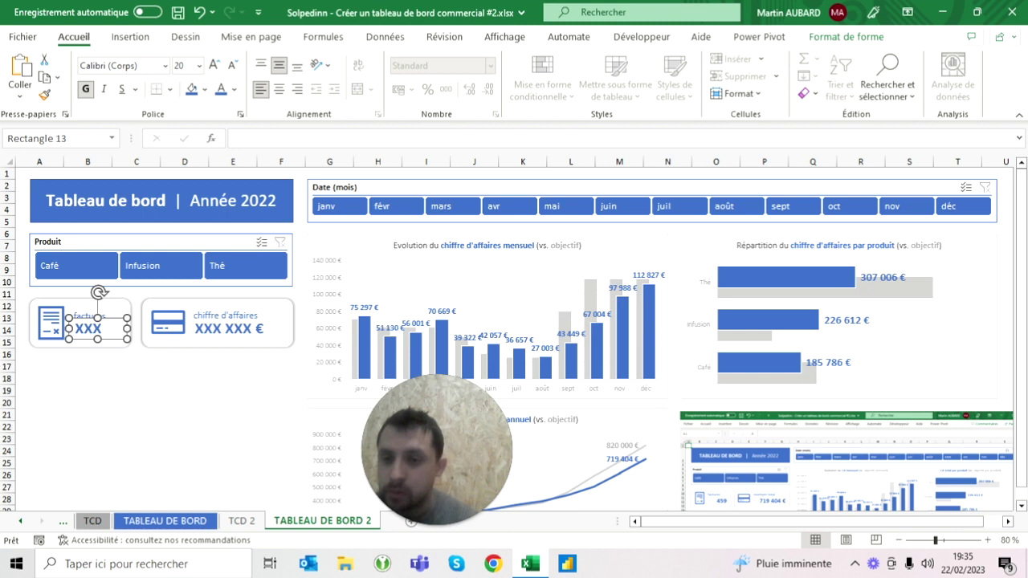
key("Tab")
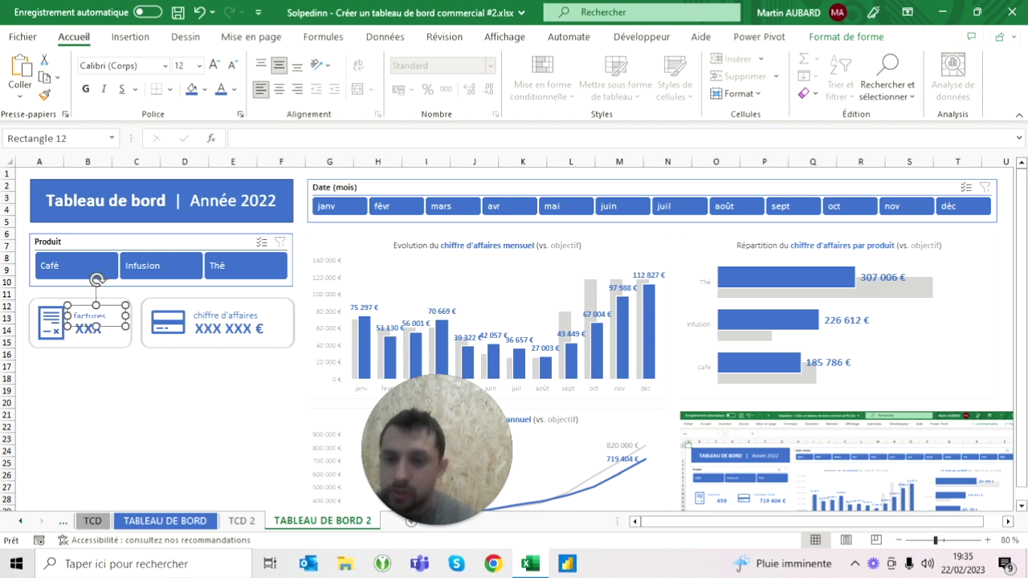
left_click(233, 317, "shift")
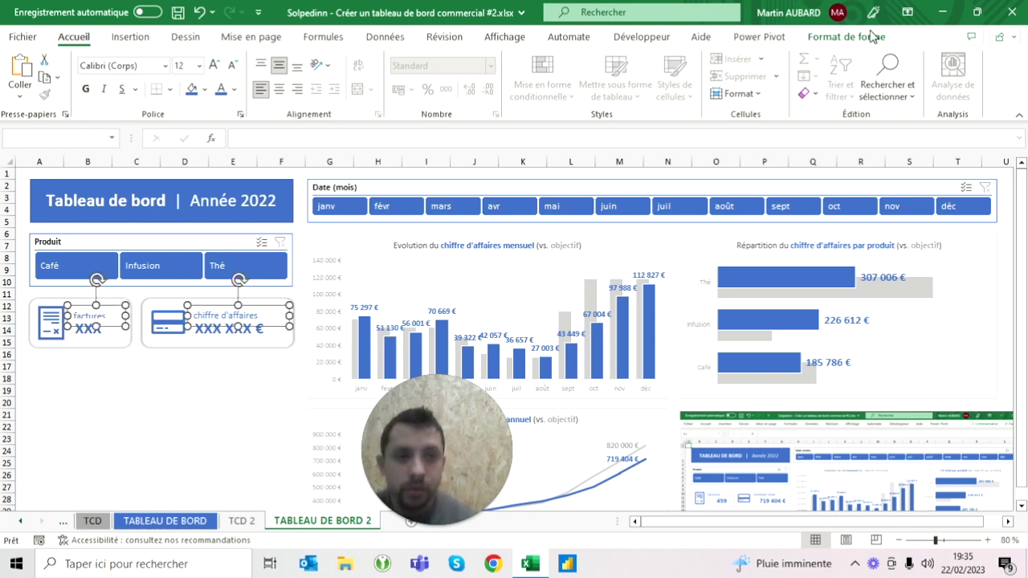
left_click(846, 37)
left_click(826, 59)
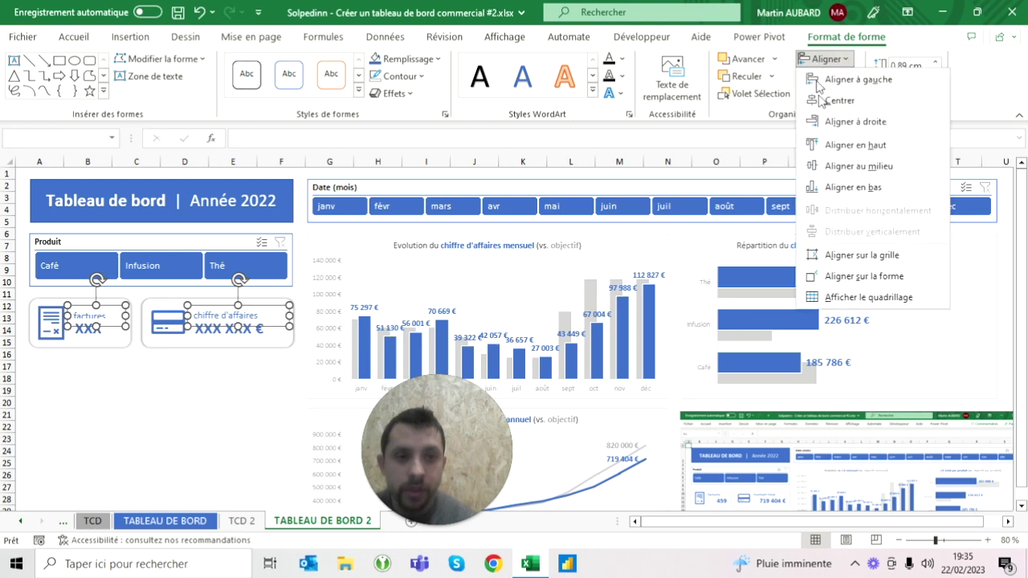
left_click(833, 143)
key("Escape")
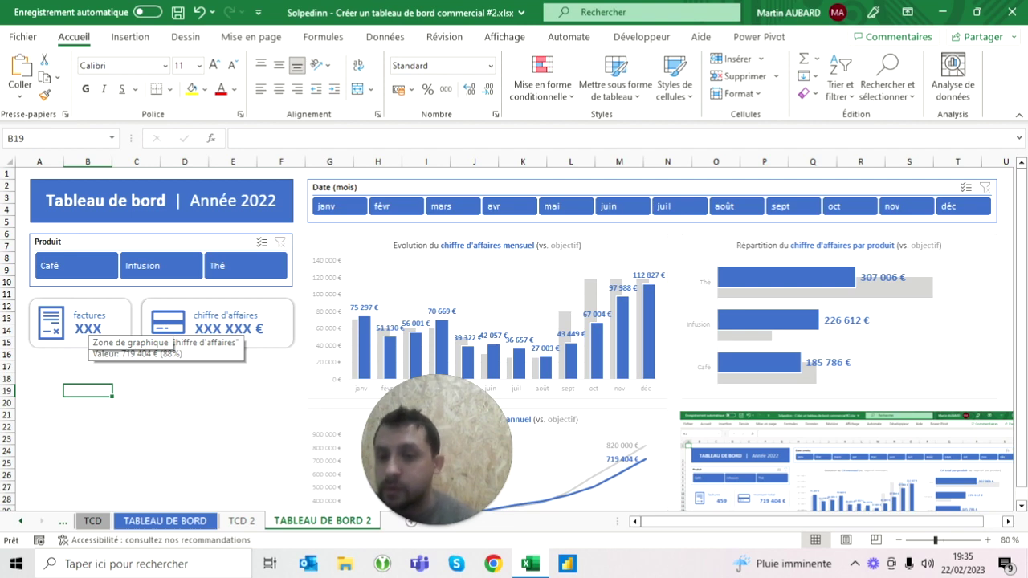
- Leave the dashboard cards and go to the TCD 2 pivot table sheet
left_click(85, 329)
left_click(212, 330)
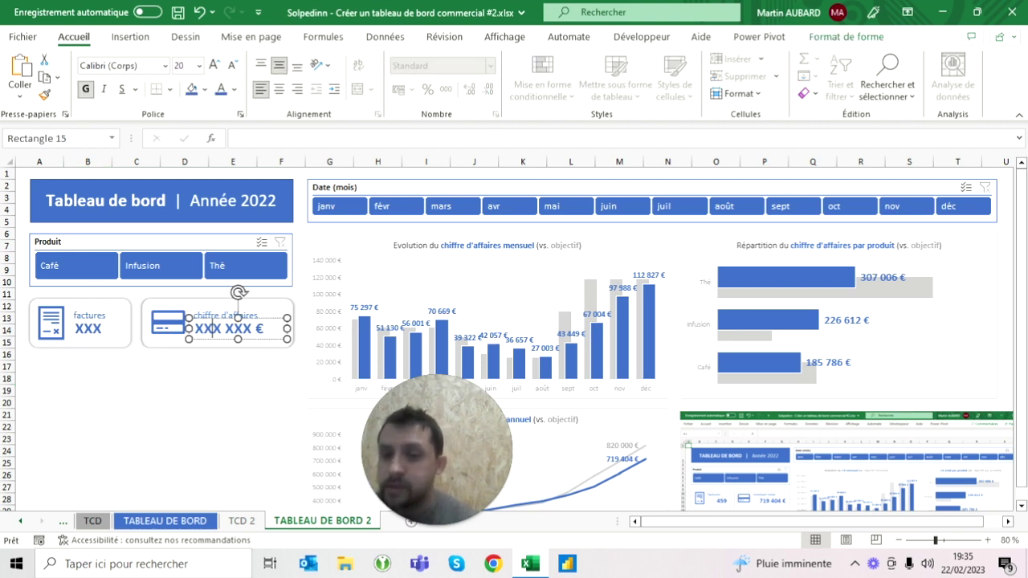
left_click(241, 520)
scroll(482, 450, "left", 3)
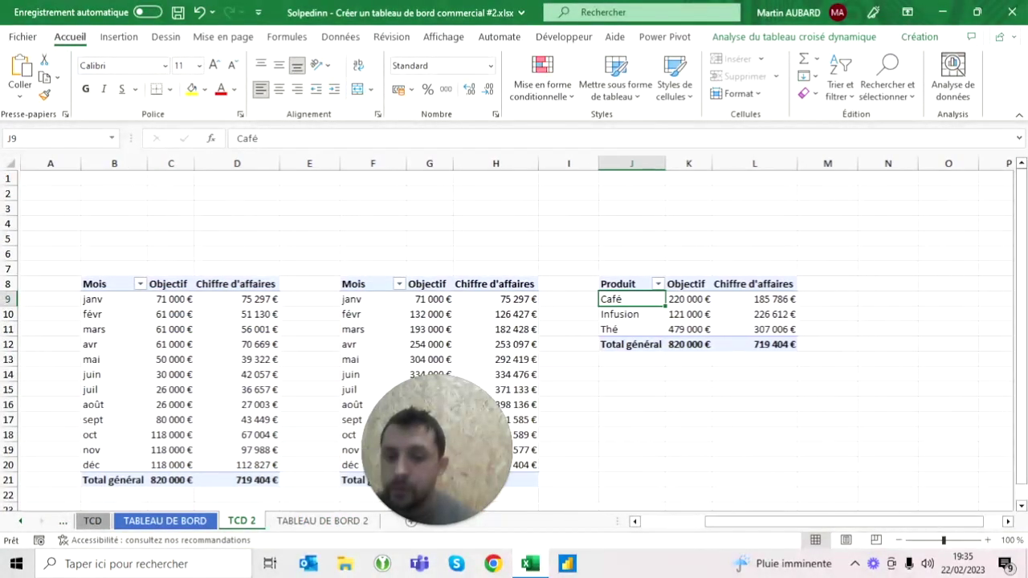
left_click(285, 521)
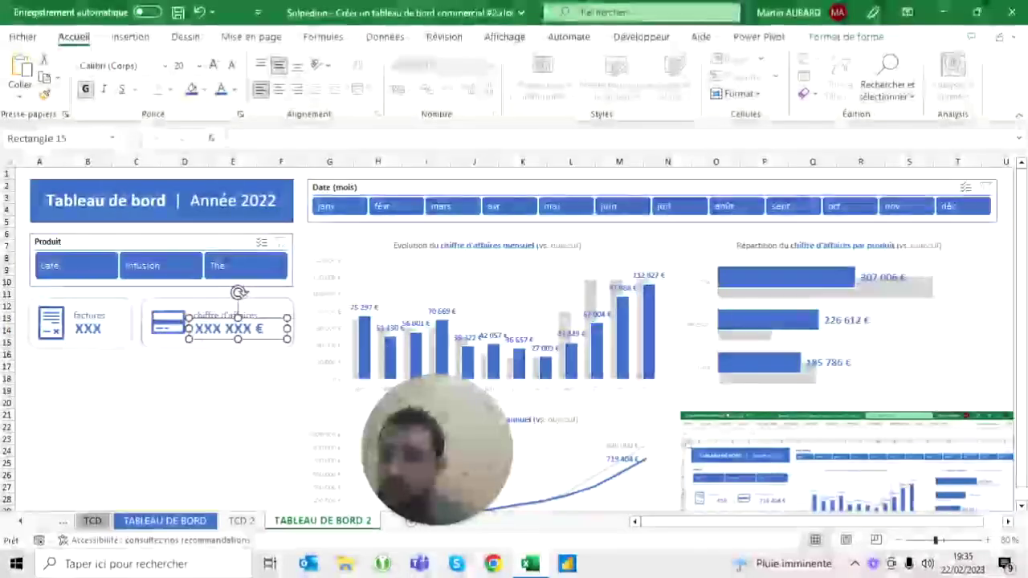
key("ctrl+Page_Up")
scroll(514, 337, "up", 2)
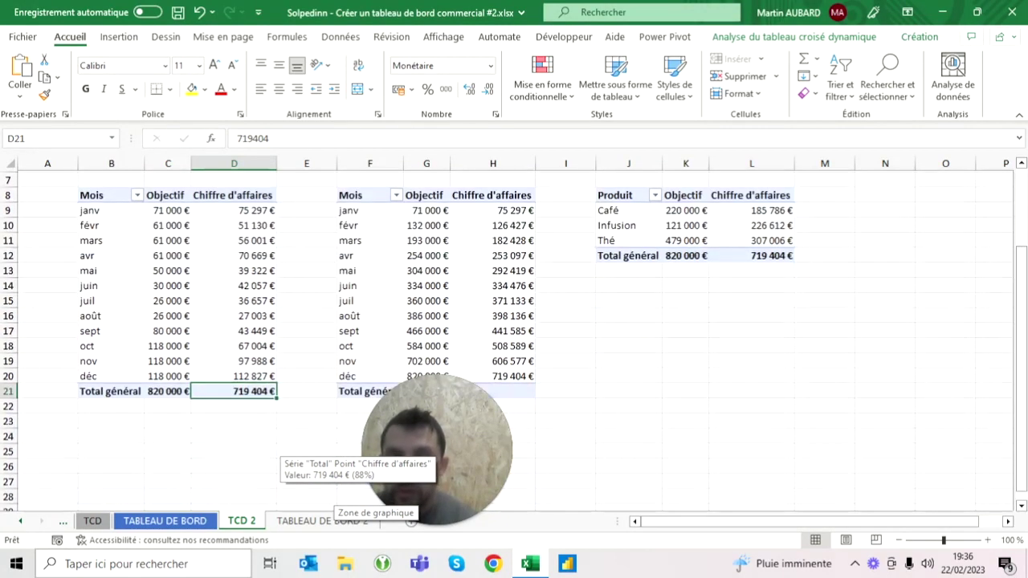
- Enter the helper labels 'chiffre d'affaires' in N8 and 'factures' in N9
left_click(885, 210)
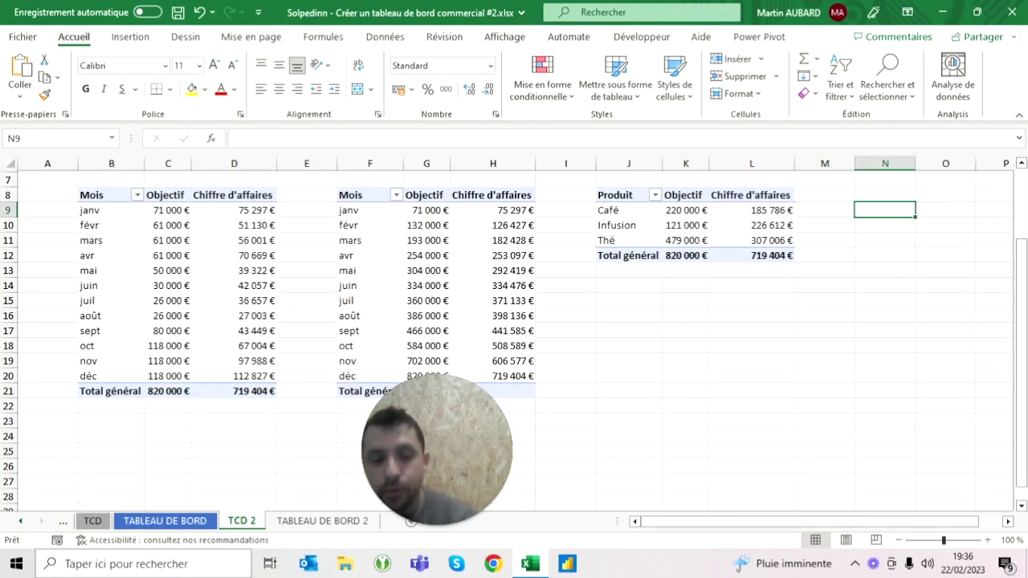
left_click(884, 194)
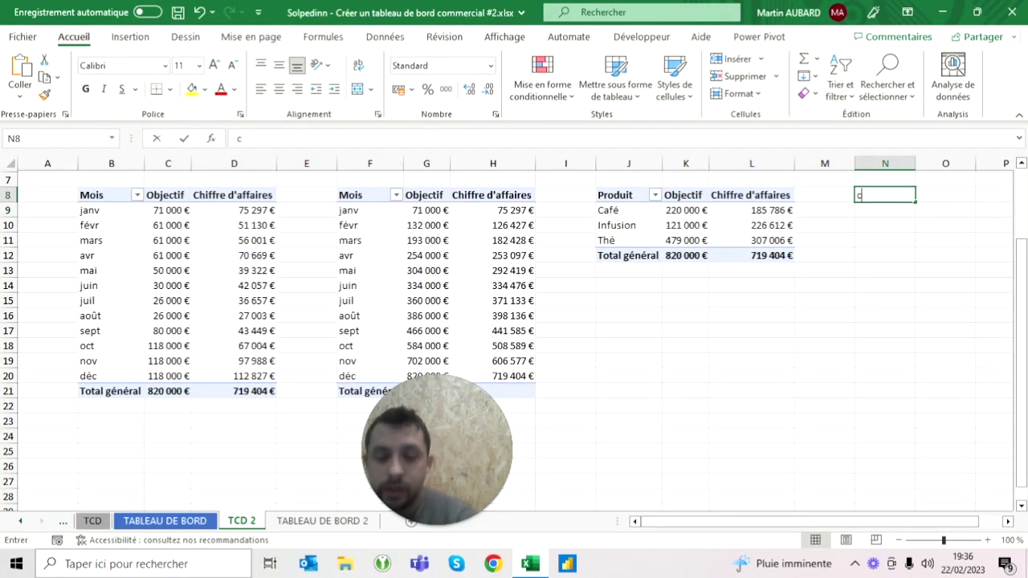
type("hiffre d'affai")
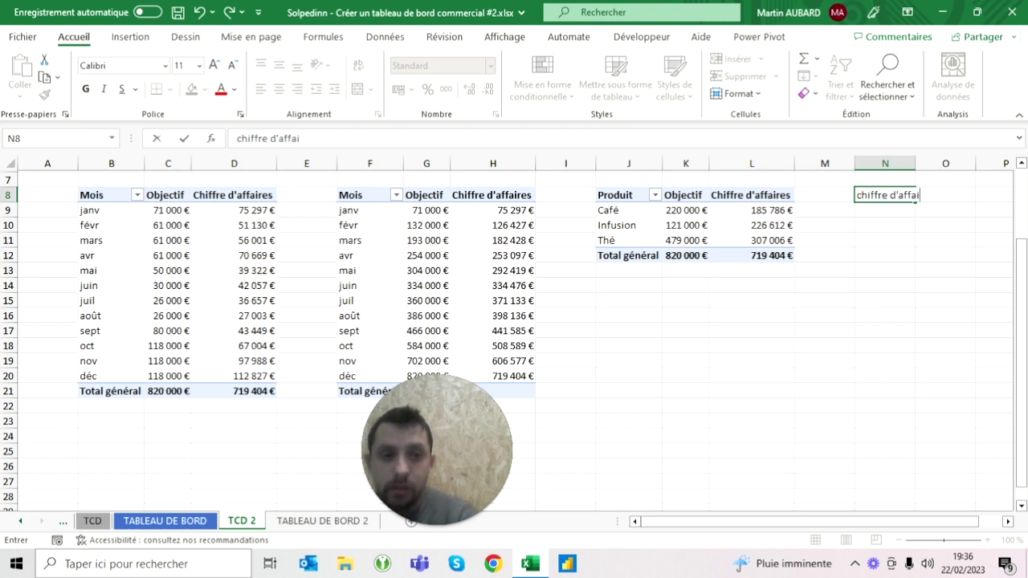
type("res")
key("Return")
type("m")
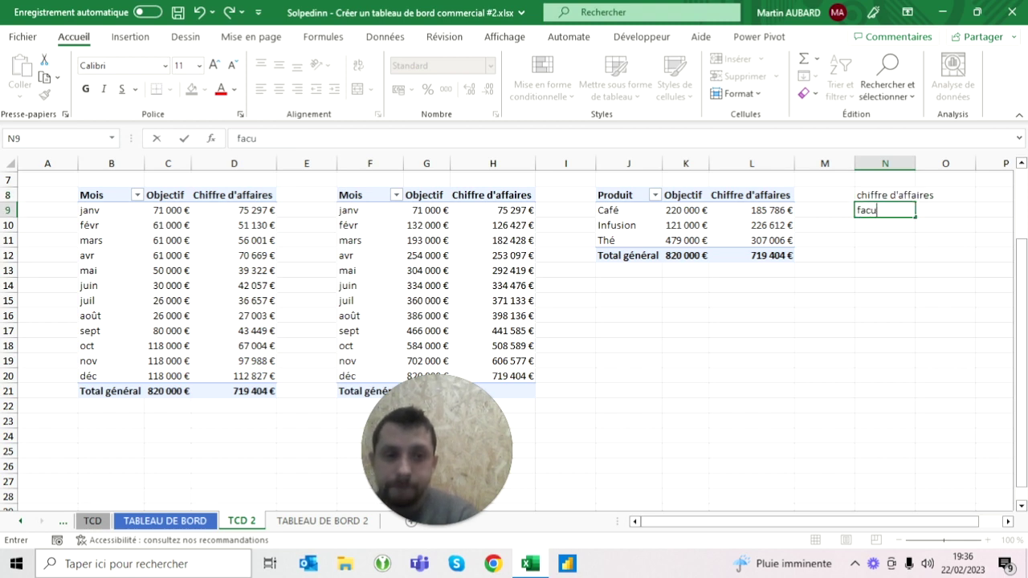
type("es")
key("Return")
- Autofit column N to the labels and begin a formula in O8
left_click(875, 197)
key("Right")
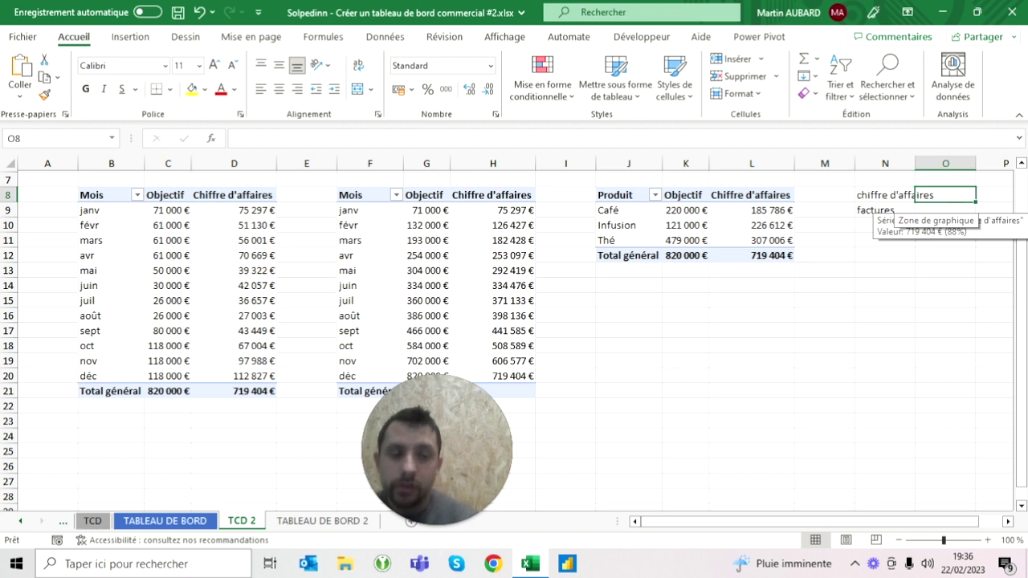
double_click(915, 163)
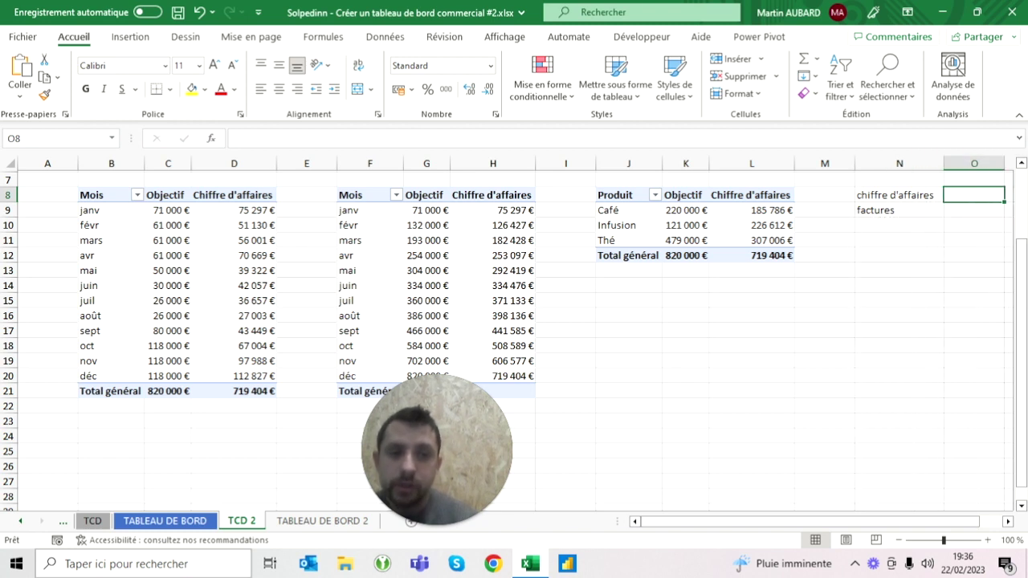
type("=")
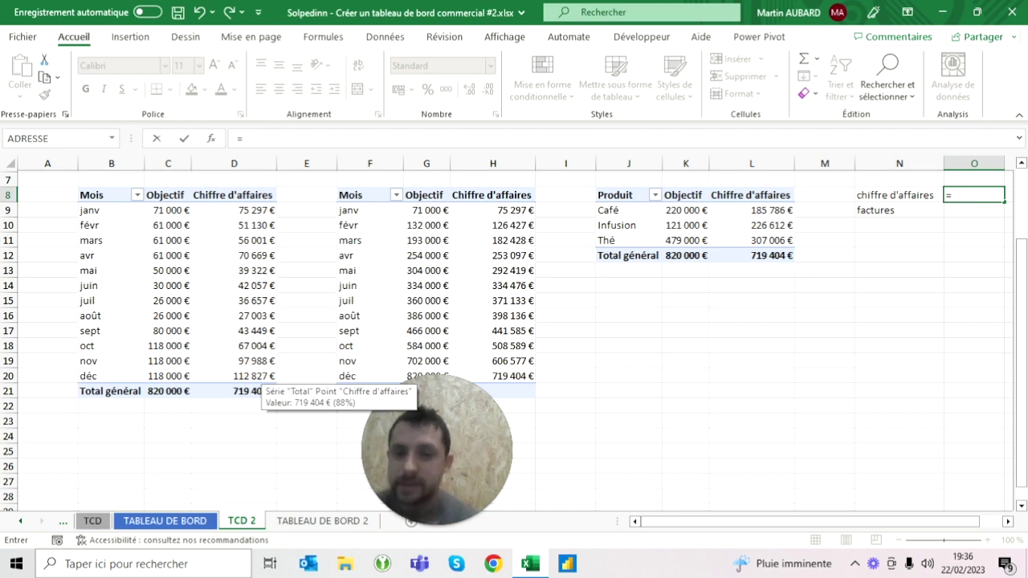
- Make O8 a LIREDONNEESTABCROISDYNAMIQUE formula pulling the D21 revenue grand total, 719404
left_click(250, 390)
key("ctrl+Return")
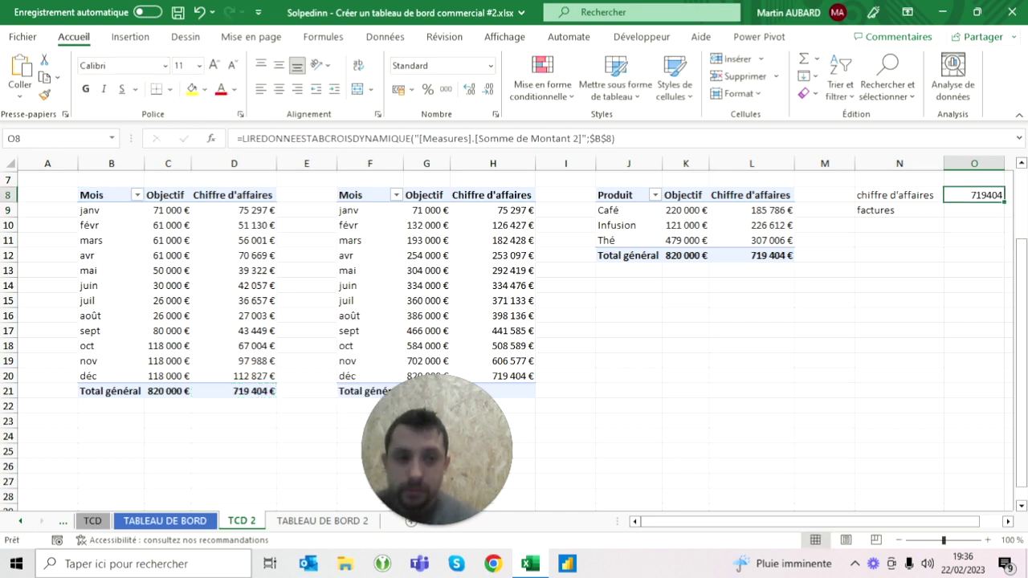
left_click(391, 143)
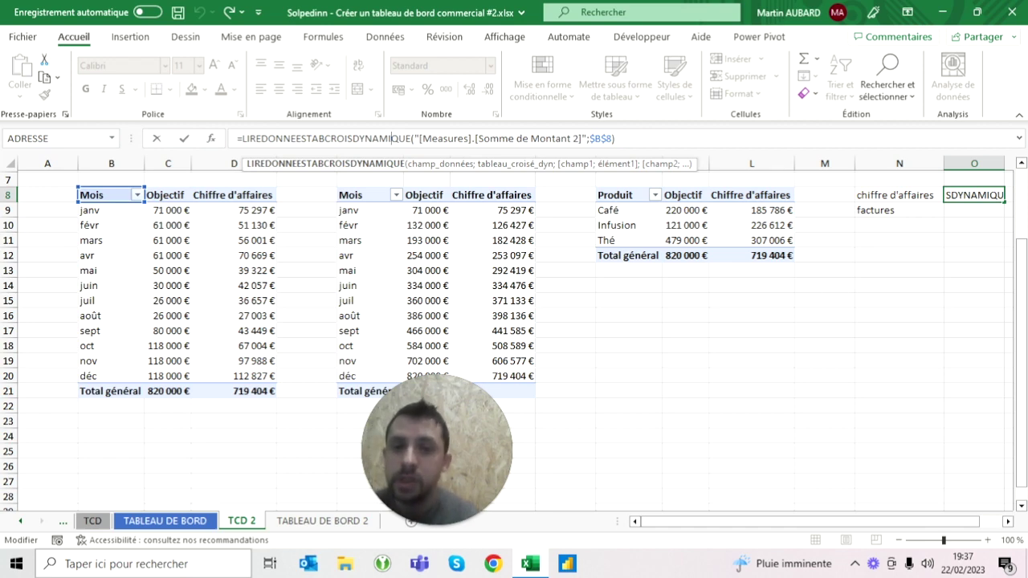
key("ctrl+Return")
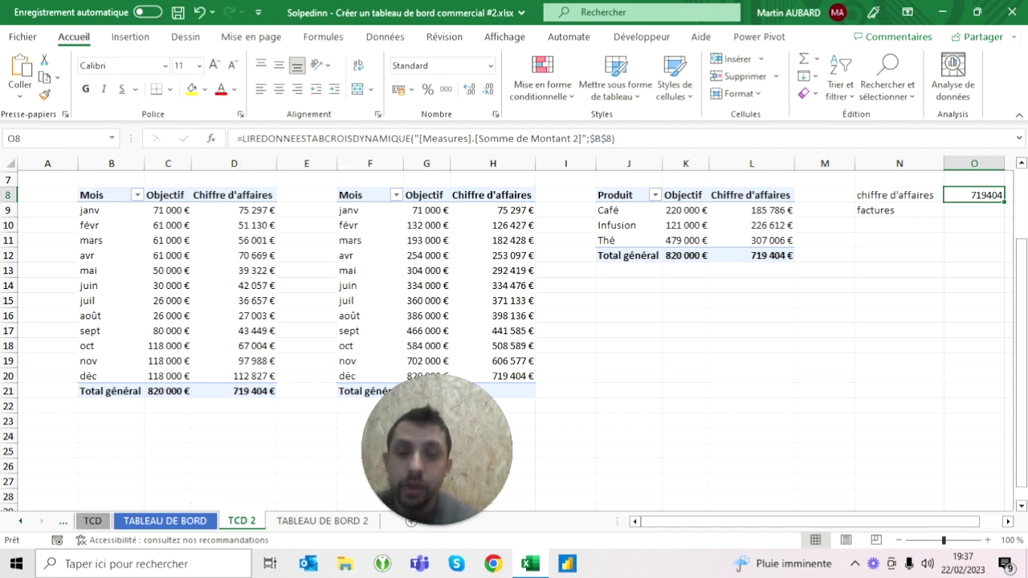
- Check the pivot revenue total in D21 and pick cell O9 beside factures
scroll(563, 289, "right", 2)
scroll(563, 289, "right", 2)
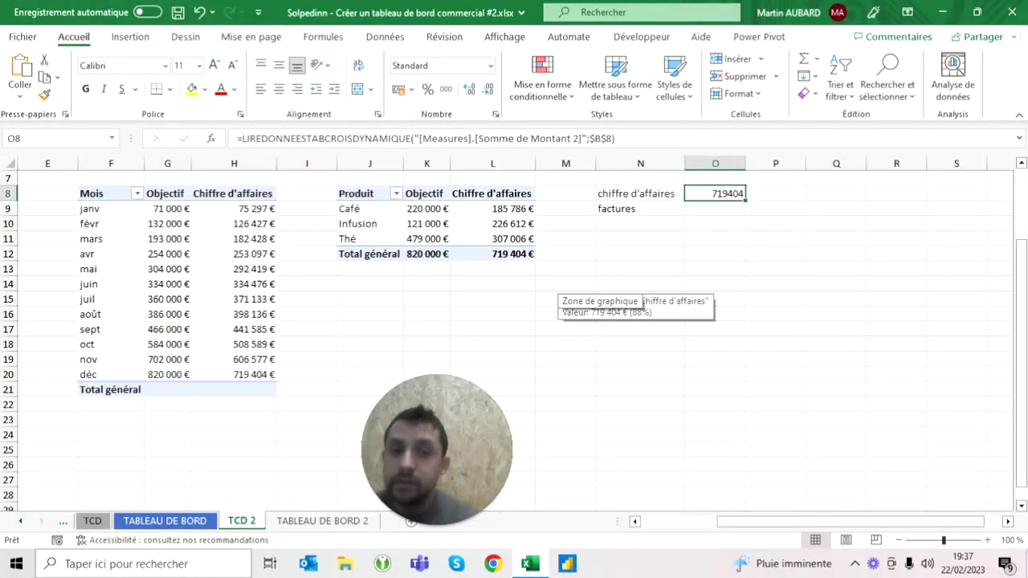
scroll(514, 335, "left", 2)
scroll(514, 334, "up", 2)
scroll(514, 334, "up", 1)
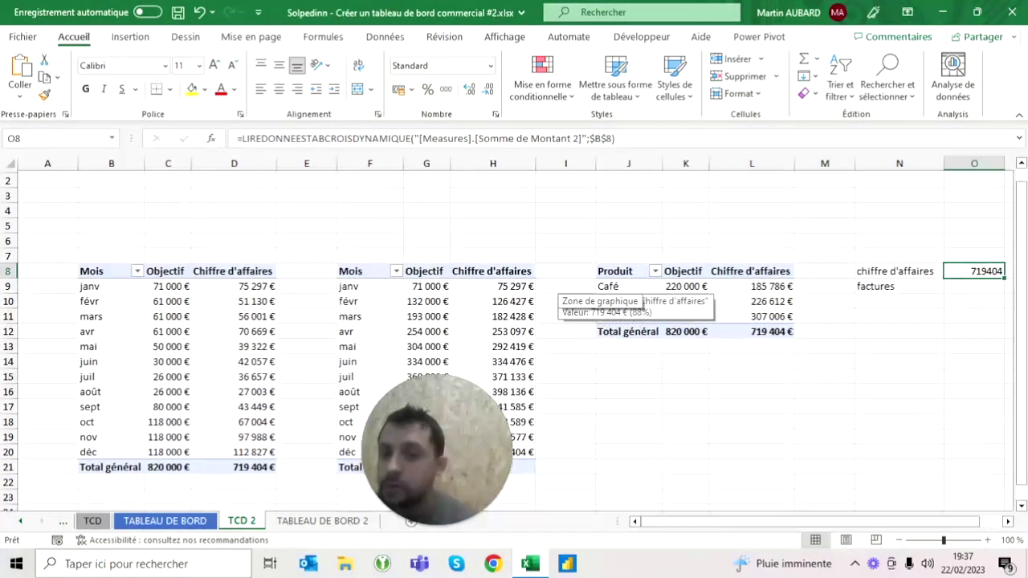
scroll(514, 334, "down", 1)
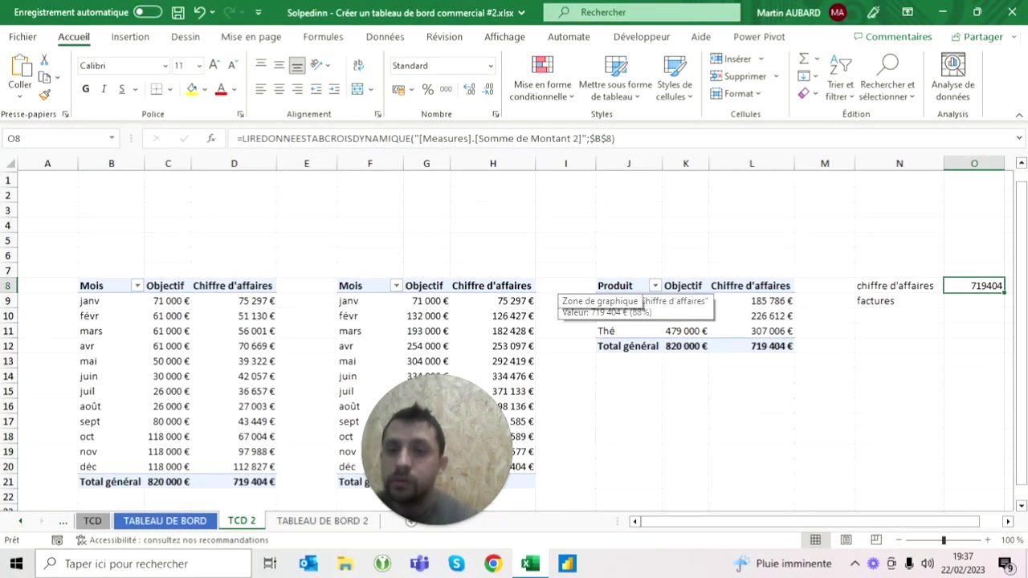
scroll(563, 289, "down", 1)
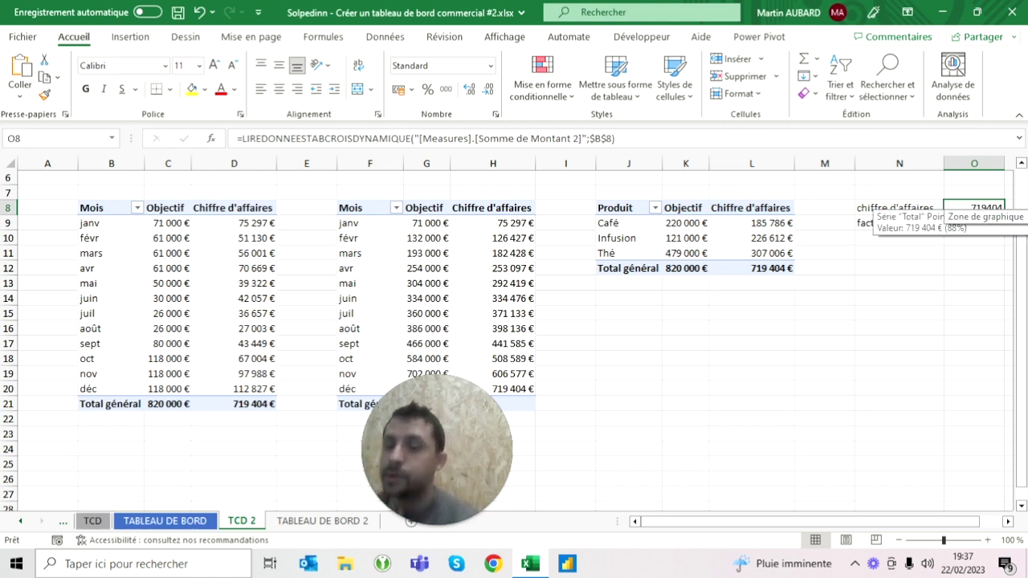
scroll(514, 337, "right", 3)
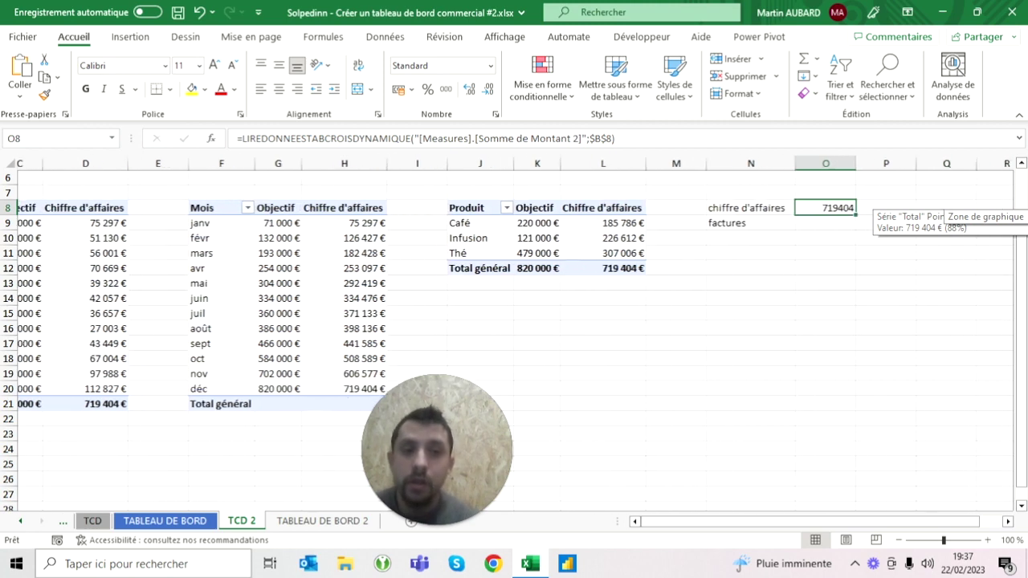
scroll(514, 338, "right", 1)
left_click(48, 404)
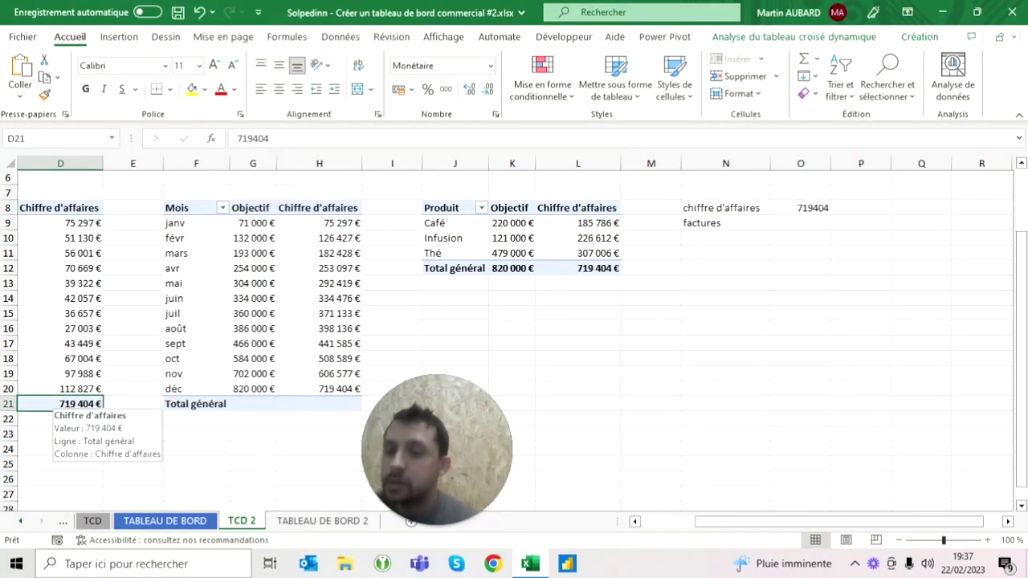
left_click(800, 223)
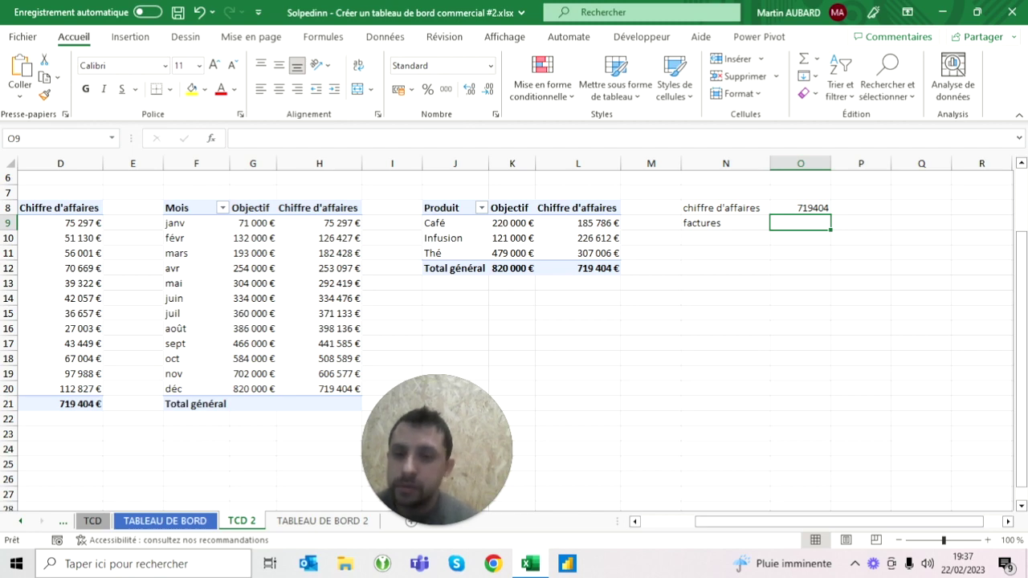
- Select column N, then column J holding the product pivot table
scroll(515, 338, "right", 3)
scroll(514, 338, "right", 2)
scroll(514, 338, "right", 3)
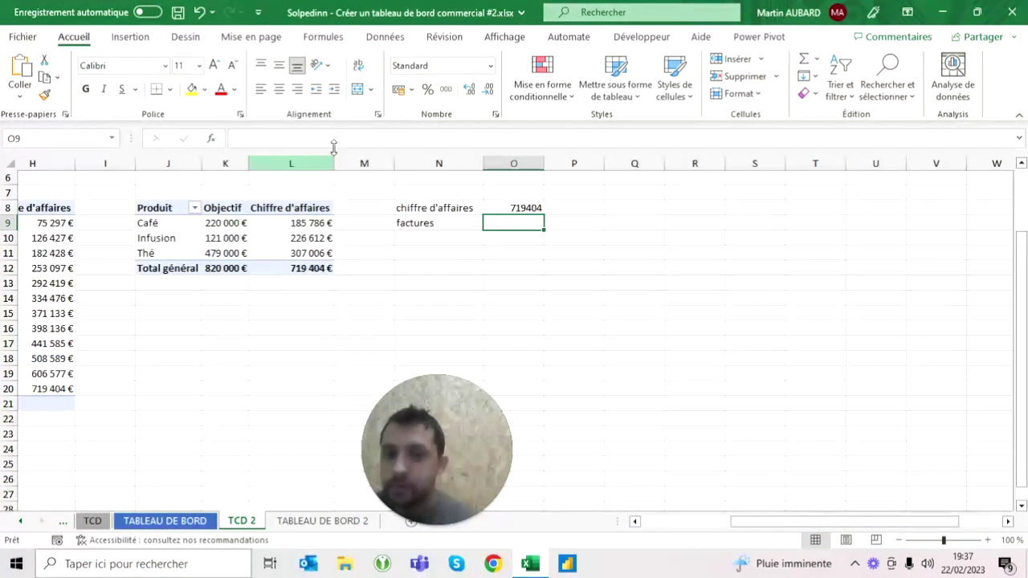
left_click(438, 163)
scroll(438, 163, "left", 4)
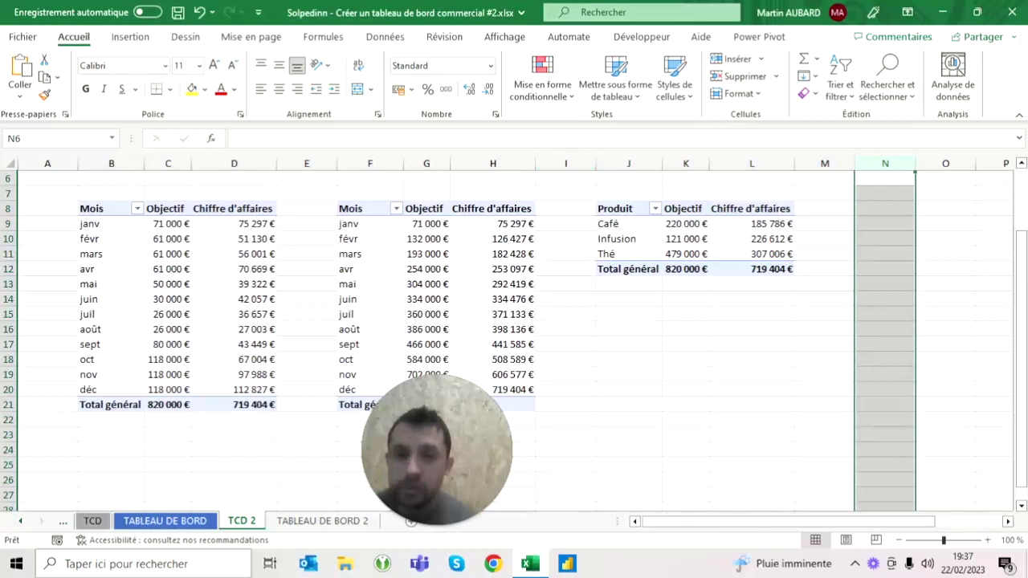
left_click(638, 163)
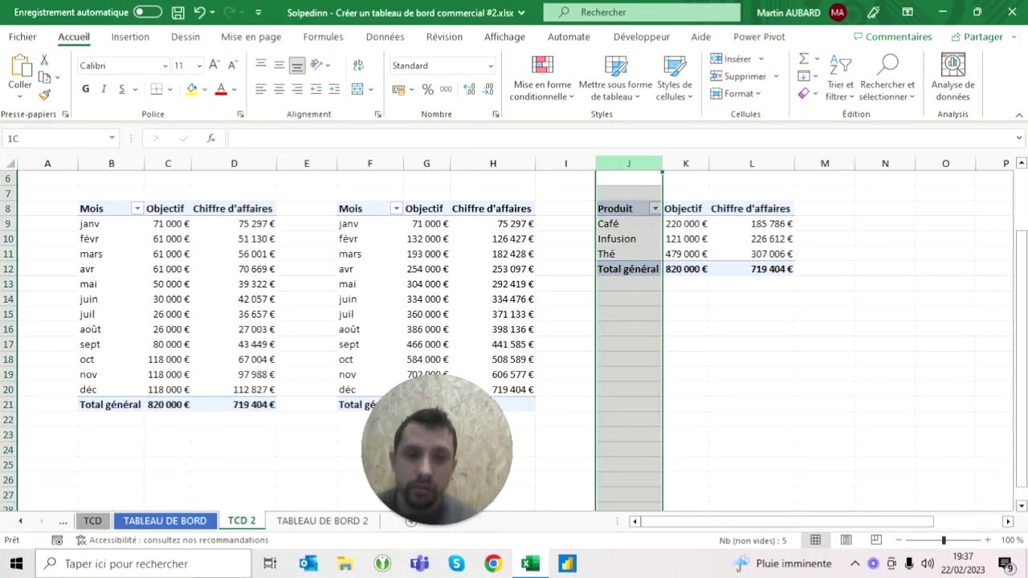
- Copy the product pivot table's columns and paste a duplicate into column N
left_click_drag(629, 163, 752, 163)
key("ctrl+c")
scroll(752, 322, "right", 3)
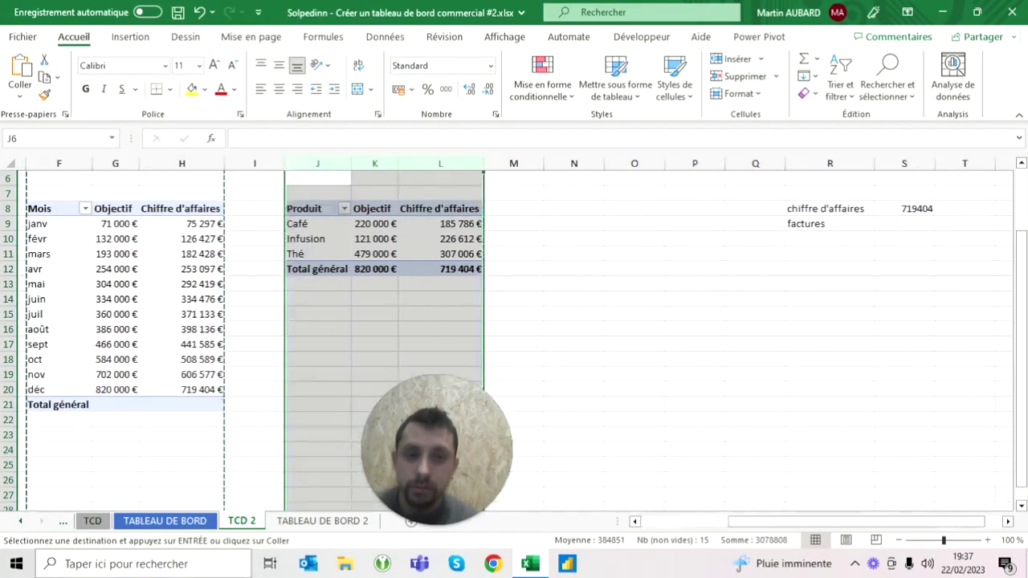
left_click(573, 163)
key("ctrl+v")
key("Escape")
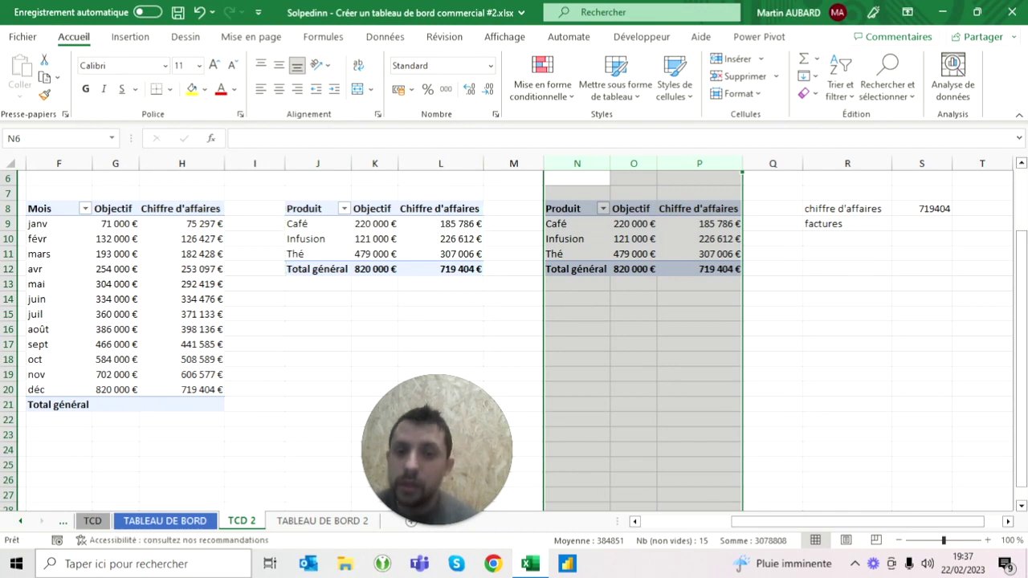
- In the copied pivot, remove Produit, Montant and Objectif, and add Facture to Valeurs
left_click(577, 223)
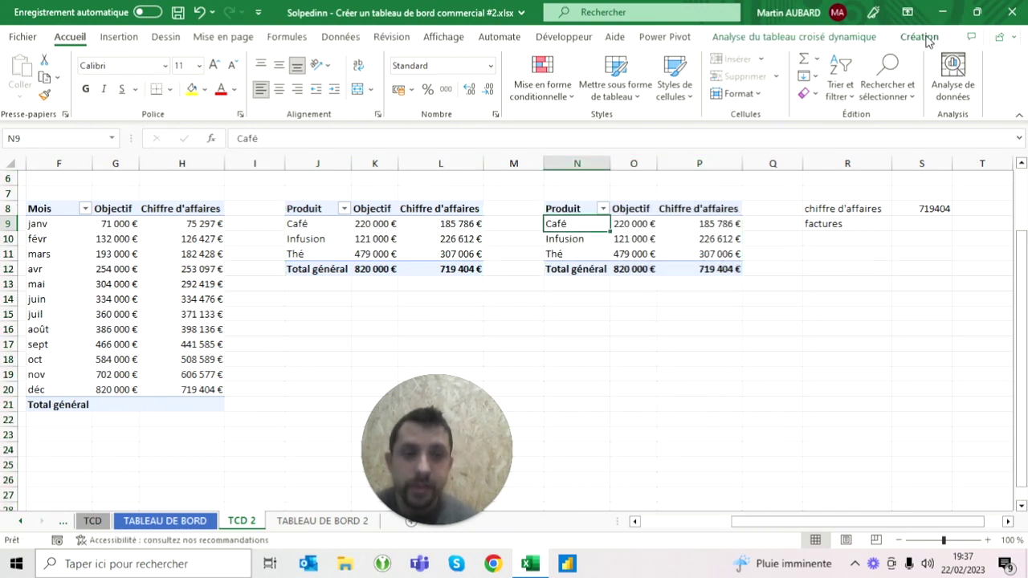
left_click(851, 39)
left_click(643, 238)
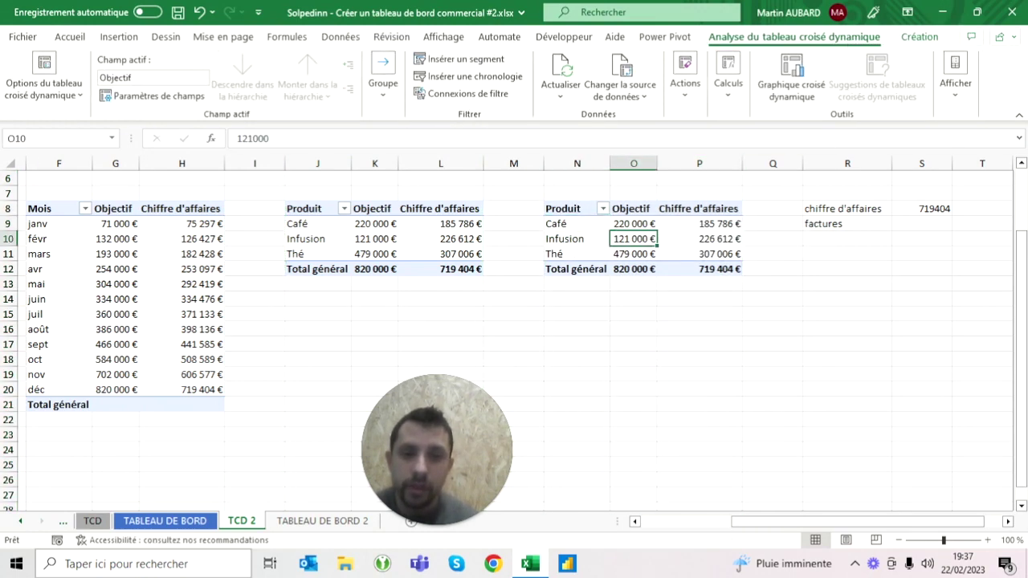
right_click(634, 239)
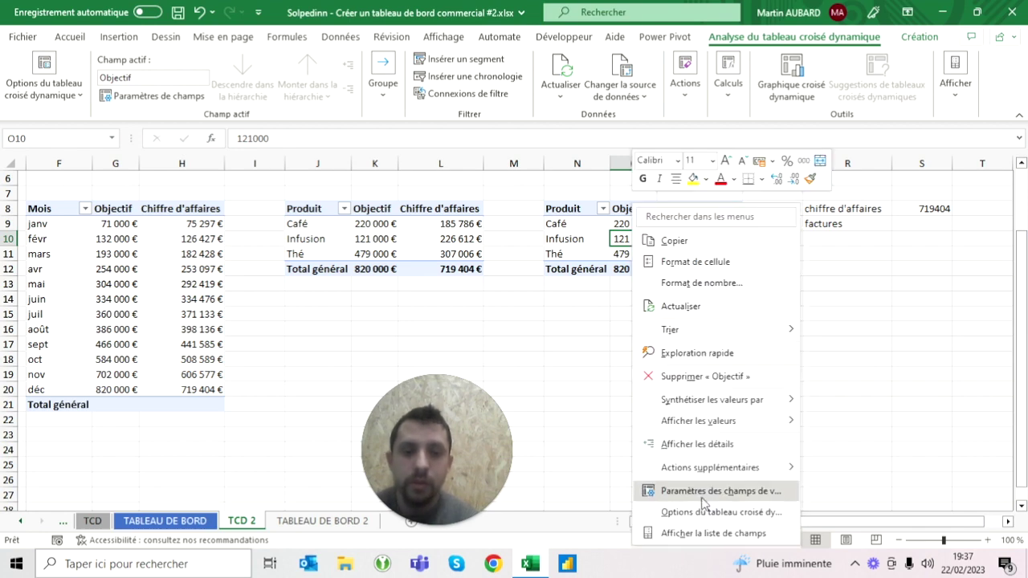
left_click(697, 534)
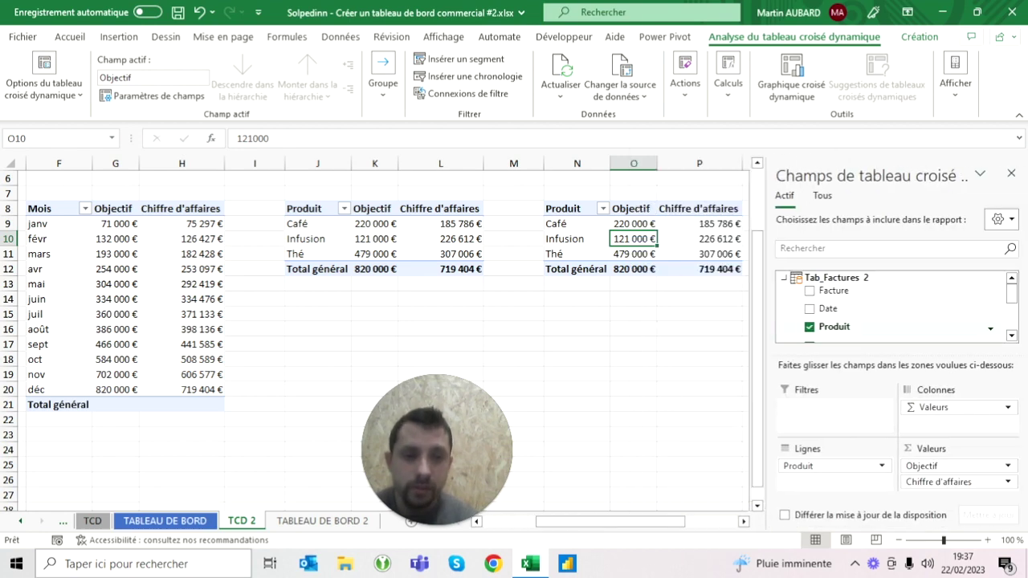
left_click(809, 328)
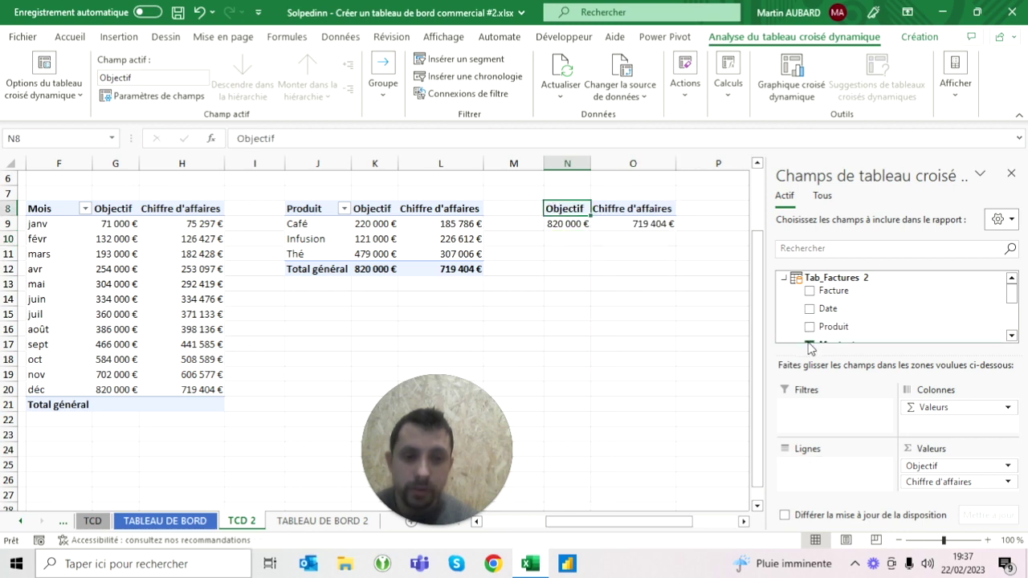
left_click(810, 345)
scroll(811, 337, "down", 3)
mouse_move(835, 271)
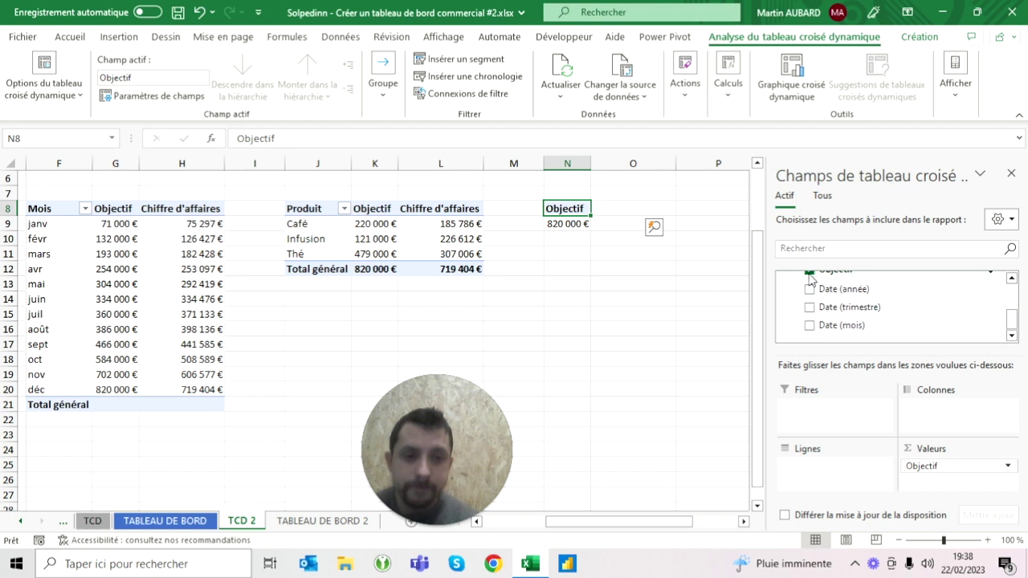
left_click(810, 273)
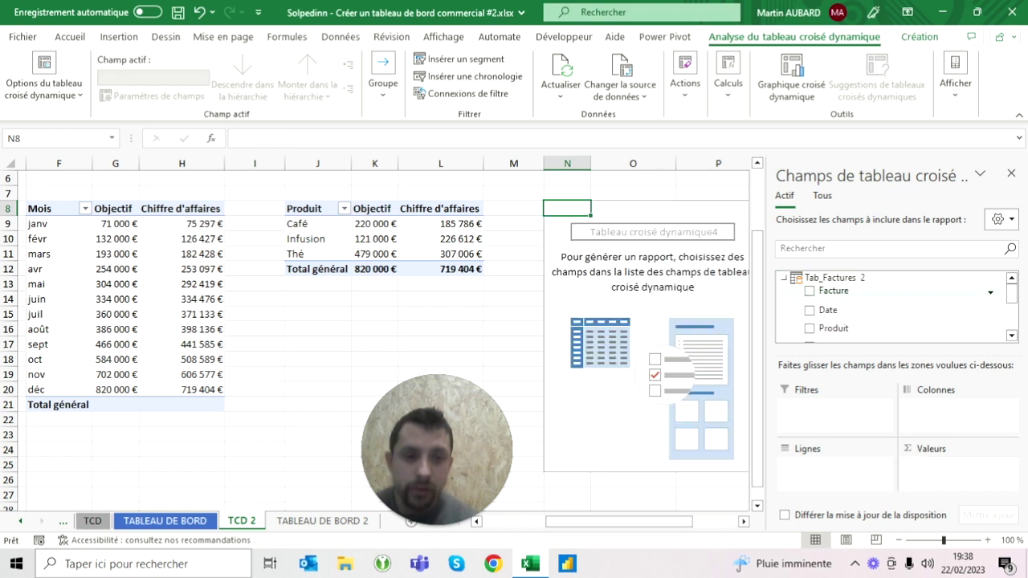
mouse_move(835, 291)
left_mouse_down()
mouse_move(956, 466)
mouse_move(948, 481)
left_mouse_up()
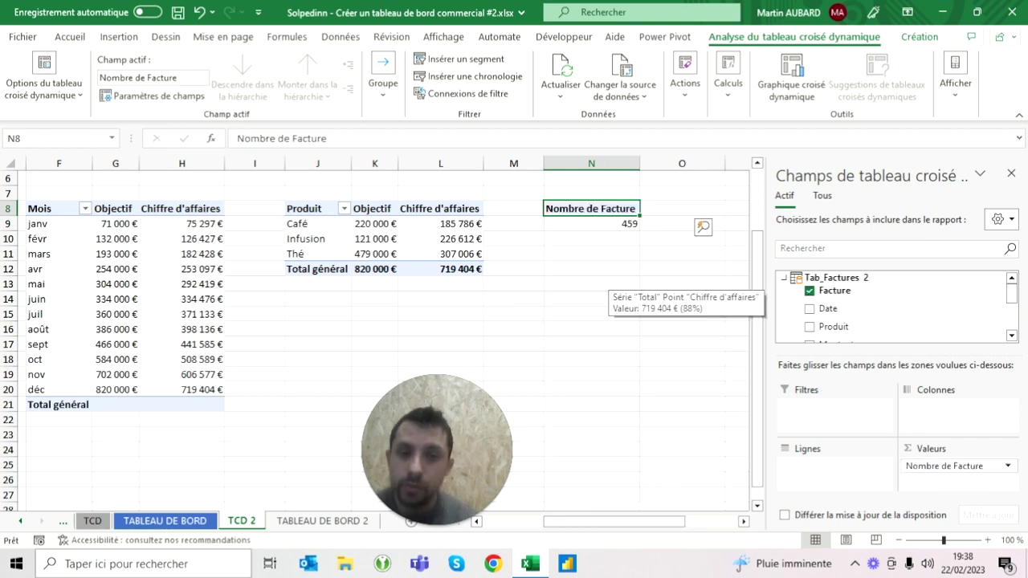
- Select the resulting invoice count, 459
scroll(691, 296, "right", 1)
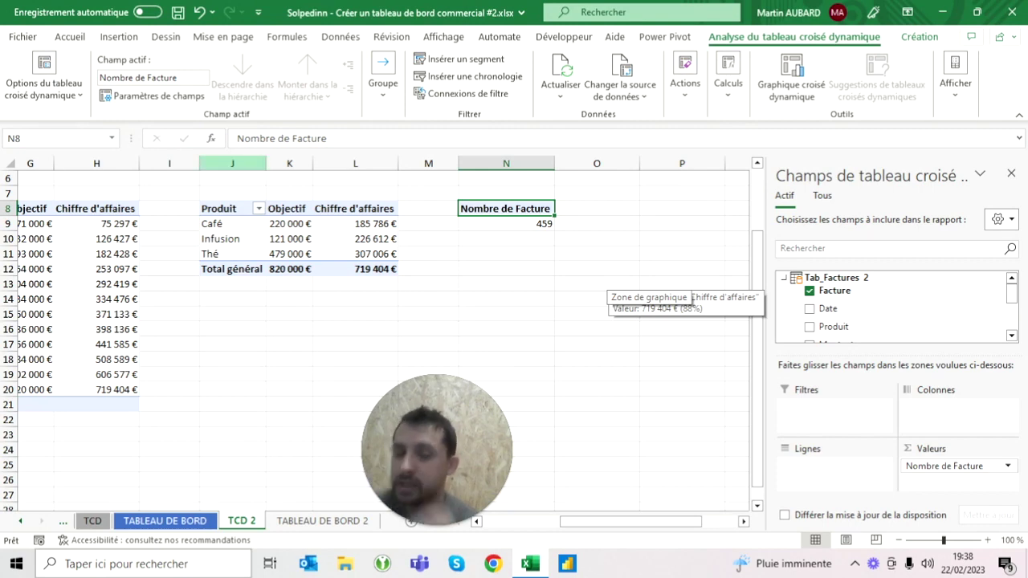
left_click(233, 238)
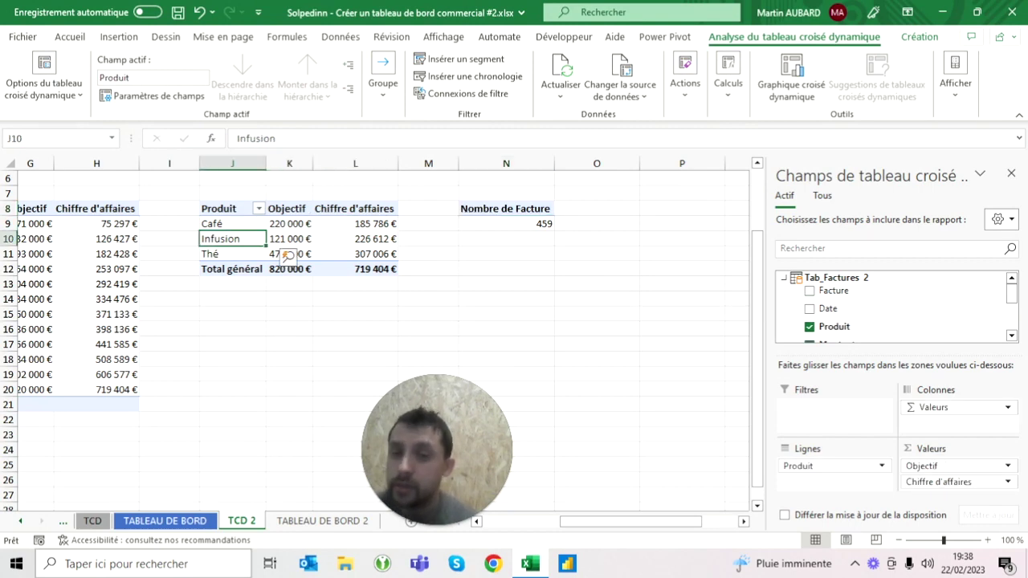
scroll(287, 255, "right", 2)
scroll(287, 255, "right", 2)
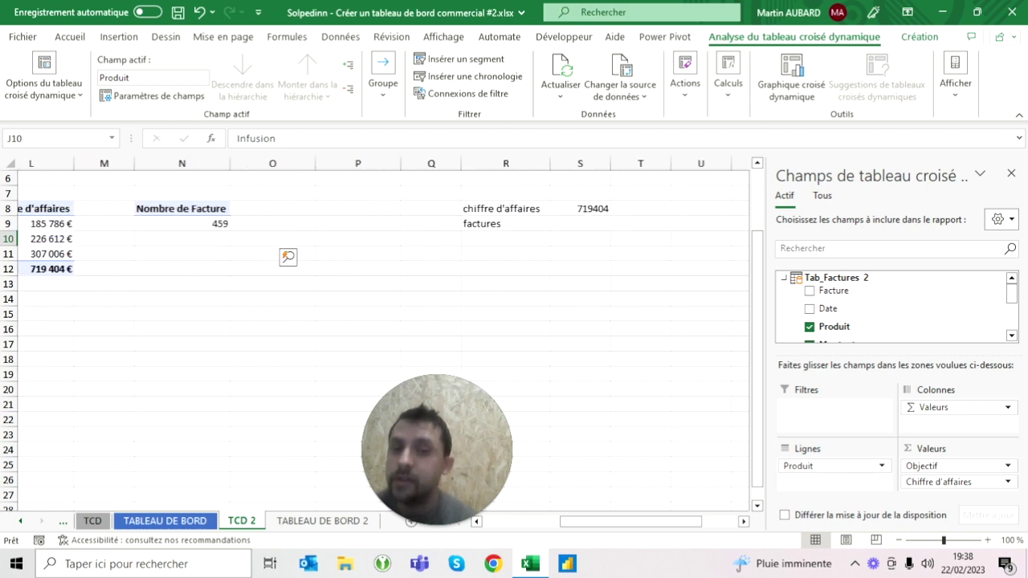
scroll(287, 256, "right", 1)
left_click(165, 224)
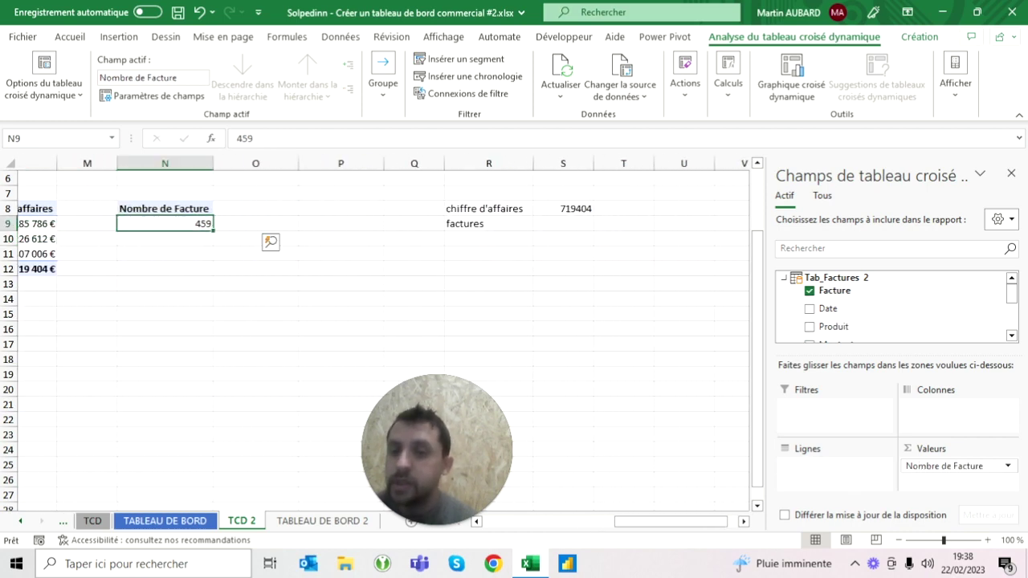
left_click(311, 520)
left_click(161, 265)
left_click(241, 520)
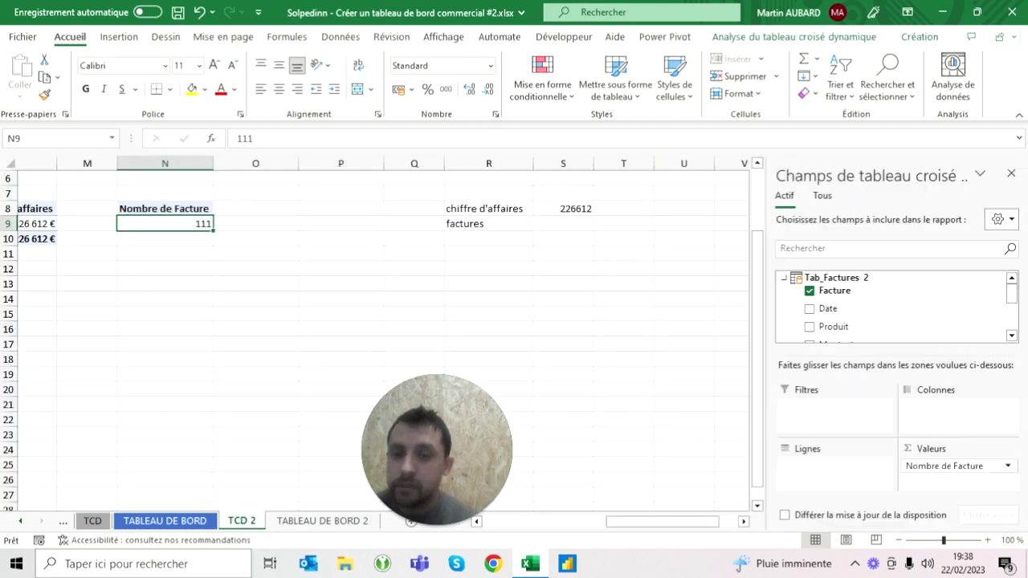
left_click(318, 521)
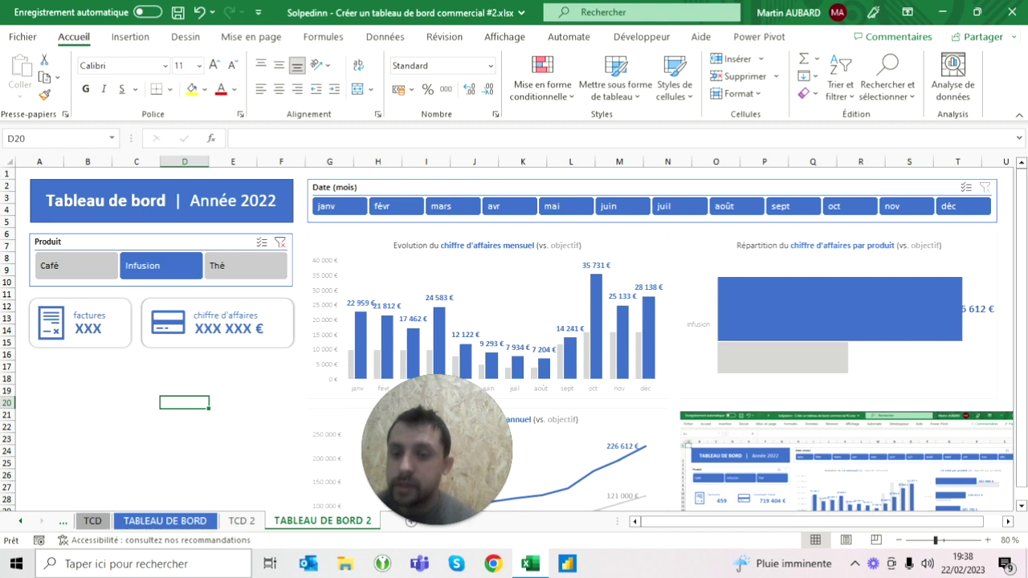
left_click(241, 521)
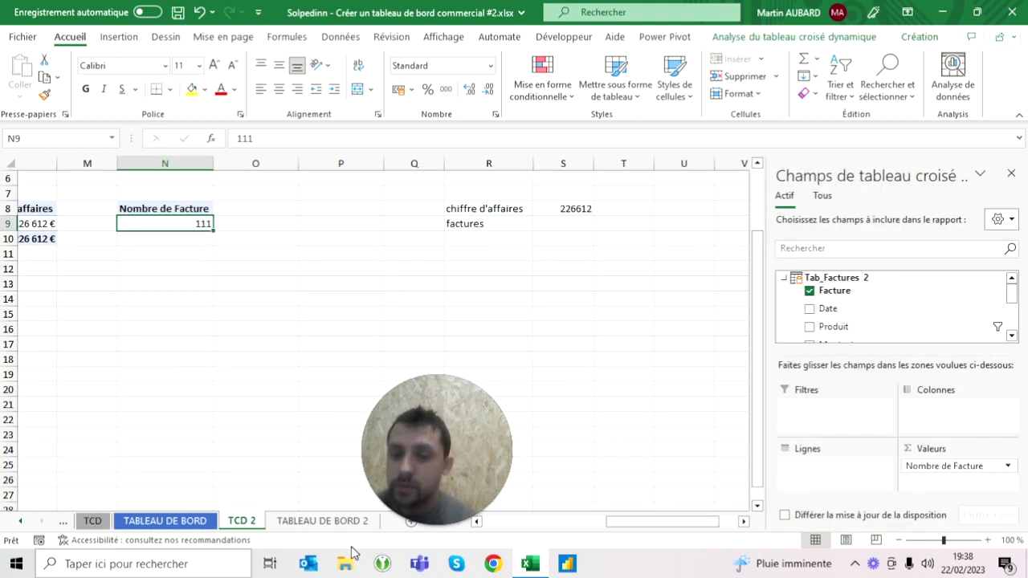
left_click(321, 521)
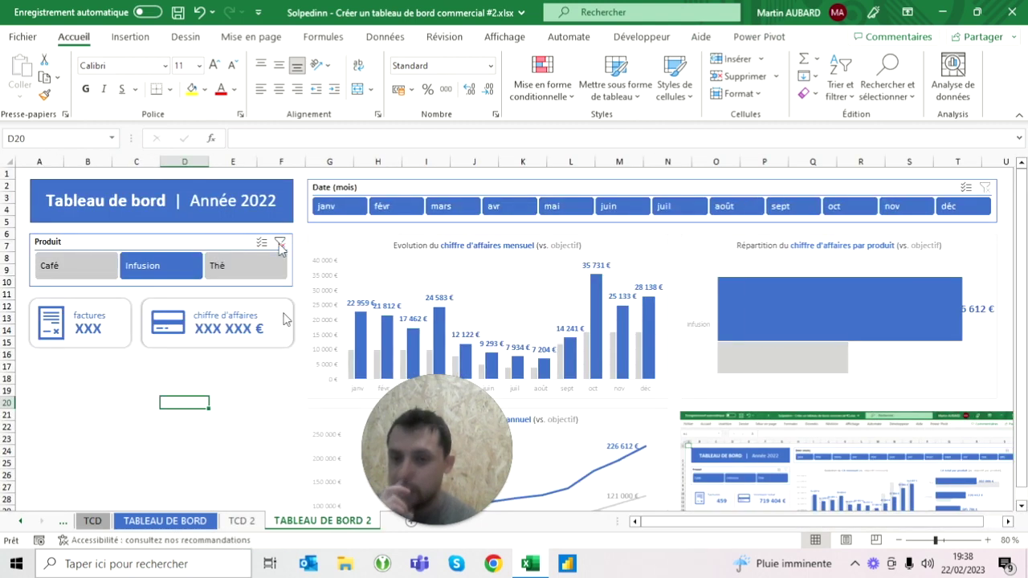
left_click(279, 242)
left_click(241, 521)
left_click(562, 224)
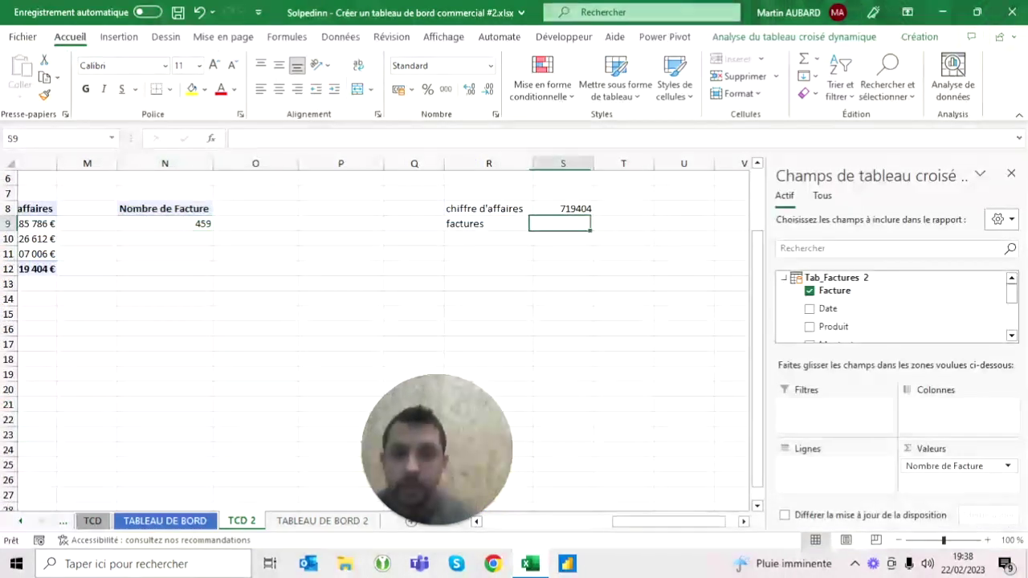
- Set S9 to =N9 for the invoice count and delete empty columns O and P
type("=")
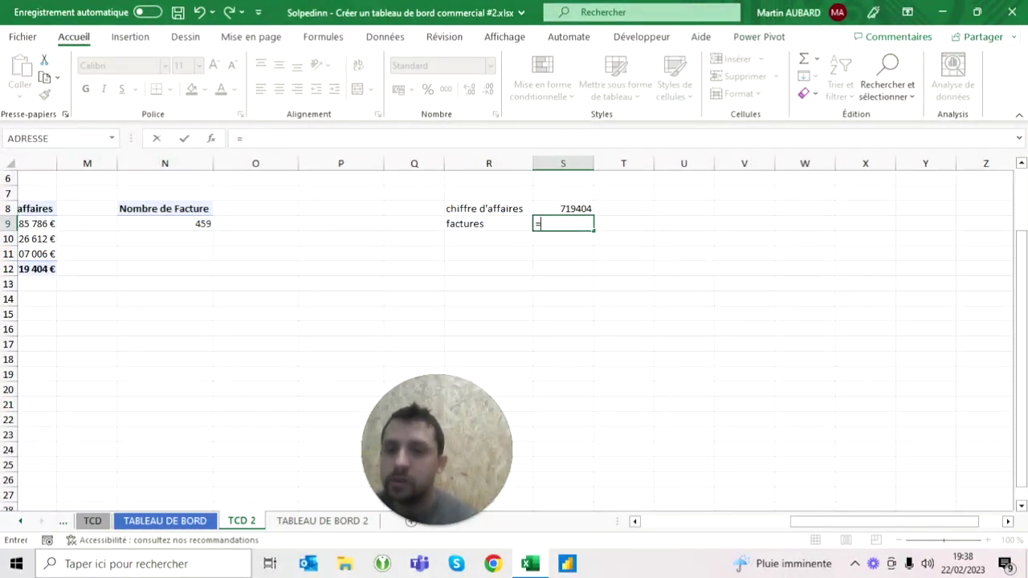
left_click(202, 224)
key("Return")
key("Up")
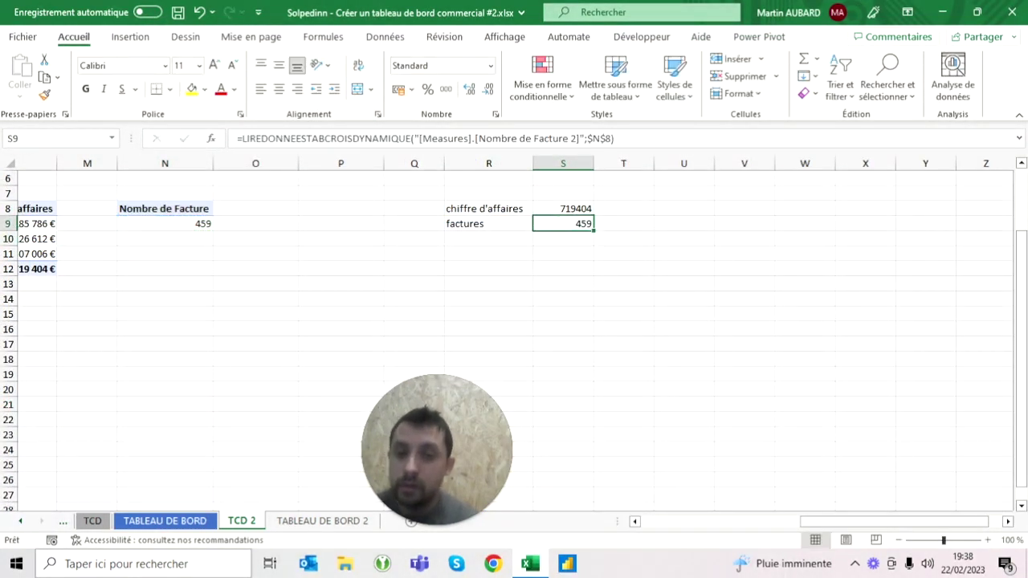
left_click_drag(340, 163, 256, 163)
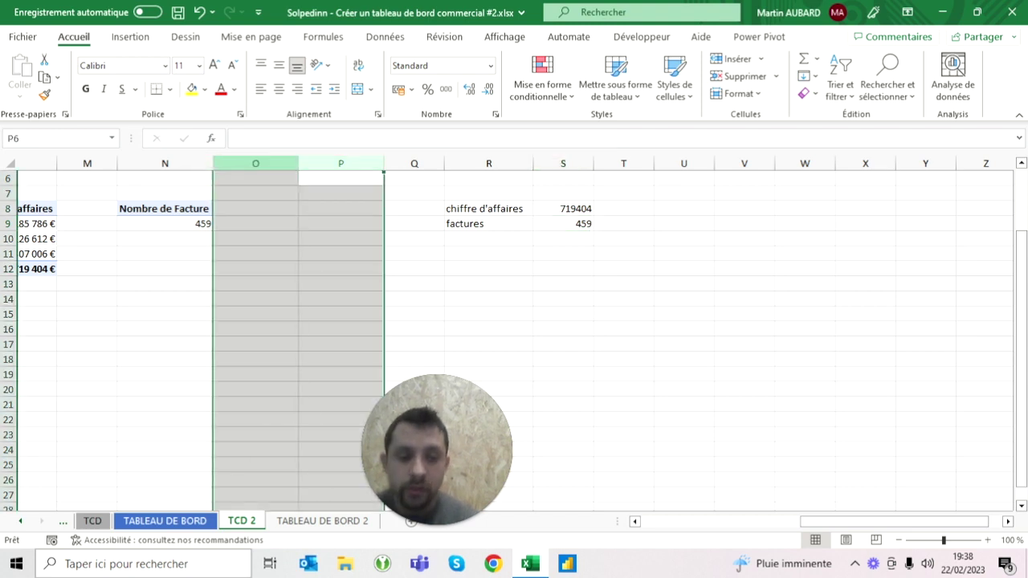
key("ctrl+minus")
- Fill helper values Q8:Q9 light blue, then return to TABLEAU DE BORD 2's revenue placeholder
left_click(393, 223)
key("shift+Up")
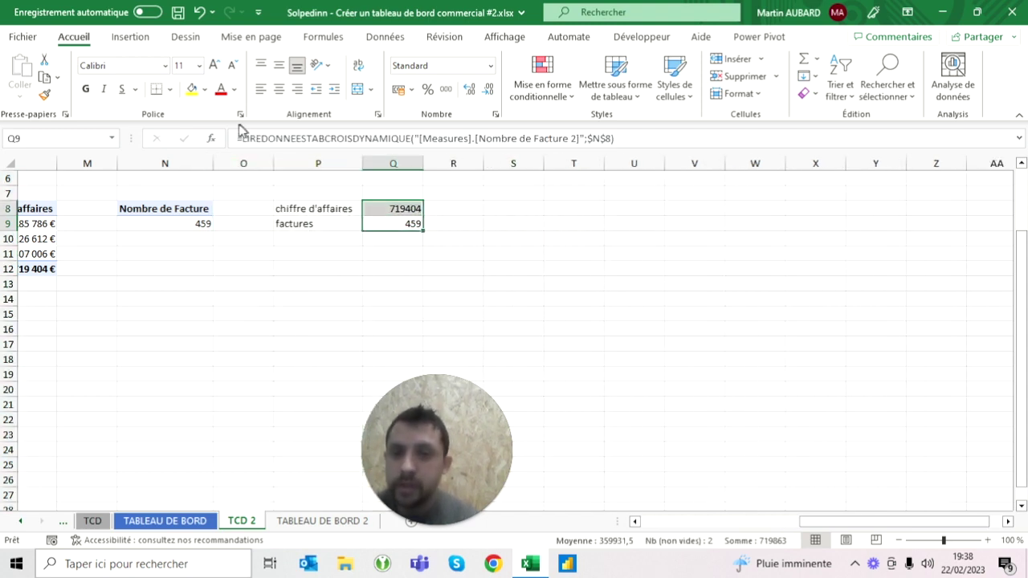
left_click(205, 89)
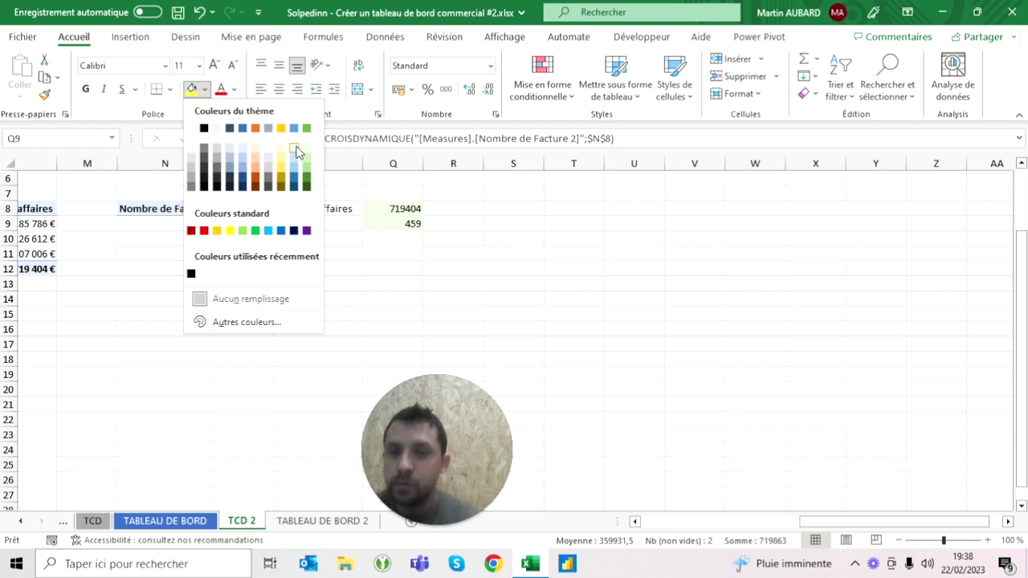
left_click(297, 153)
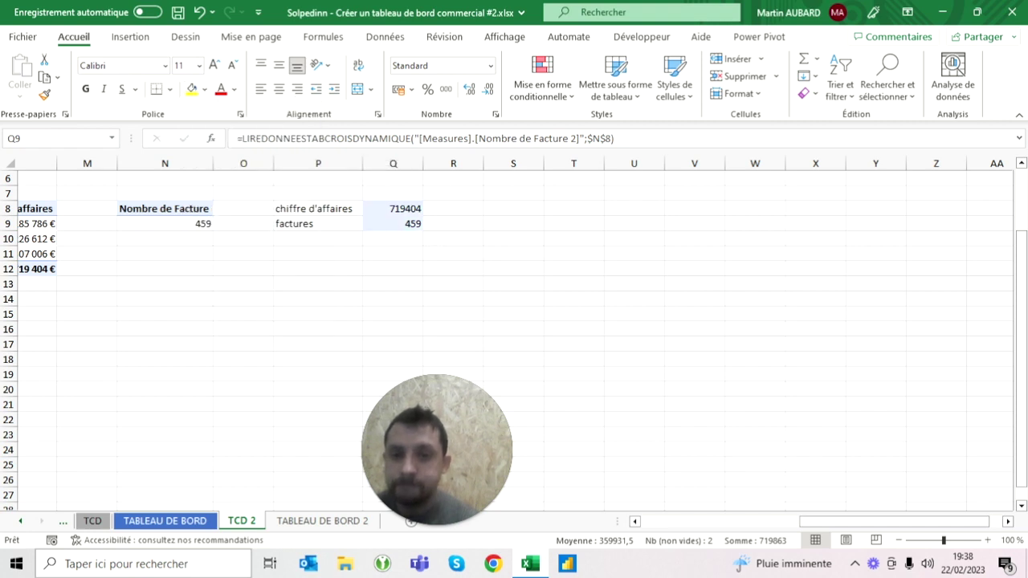
left_click(438, 240)
left_click(392, 223)
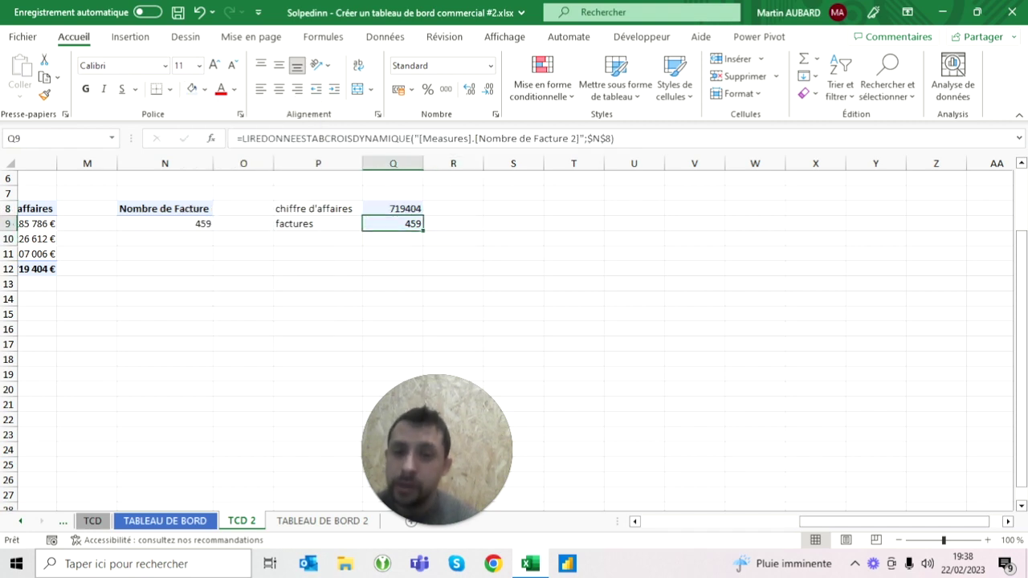
left_click(393, 208)
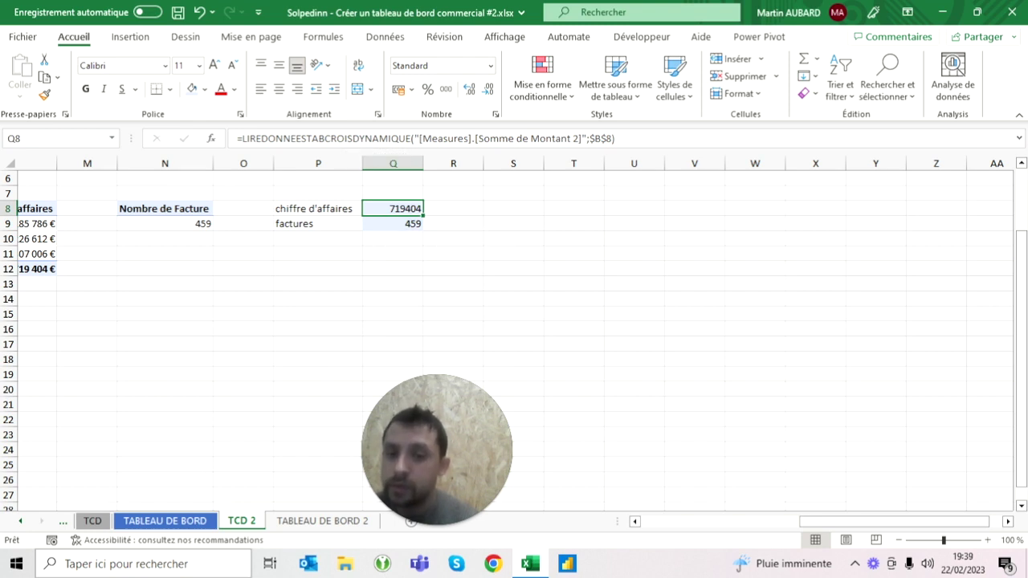
left_click(317, 521)
left_click(229, 329)
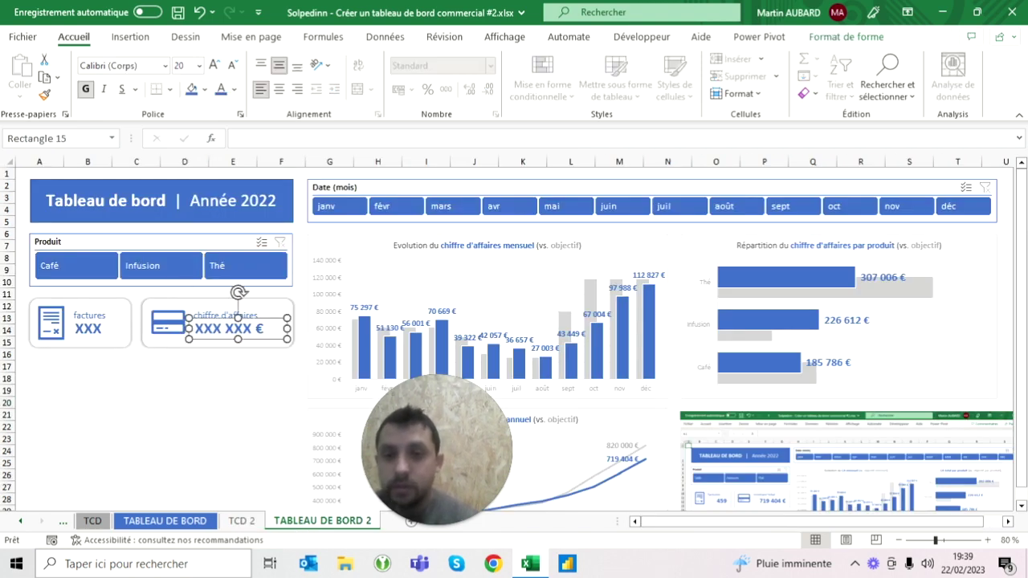
- Link the revenue and invoice placeholders to TCD 2 helper cells Q8 and Q9
left_click(240, 139)
type("=")
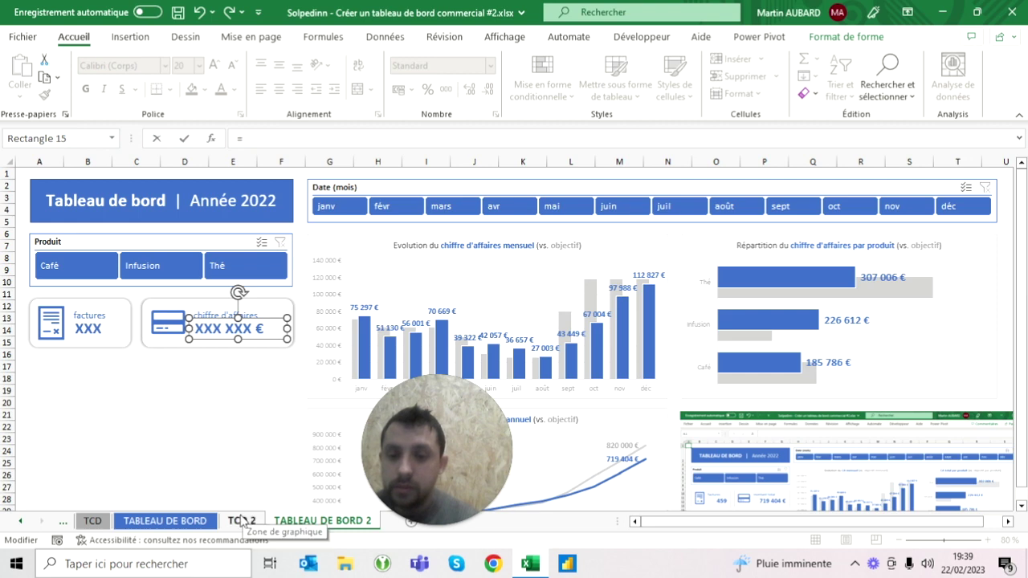
left_click(241, 521)
left_click(439, 208)
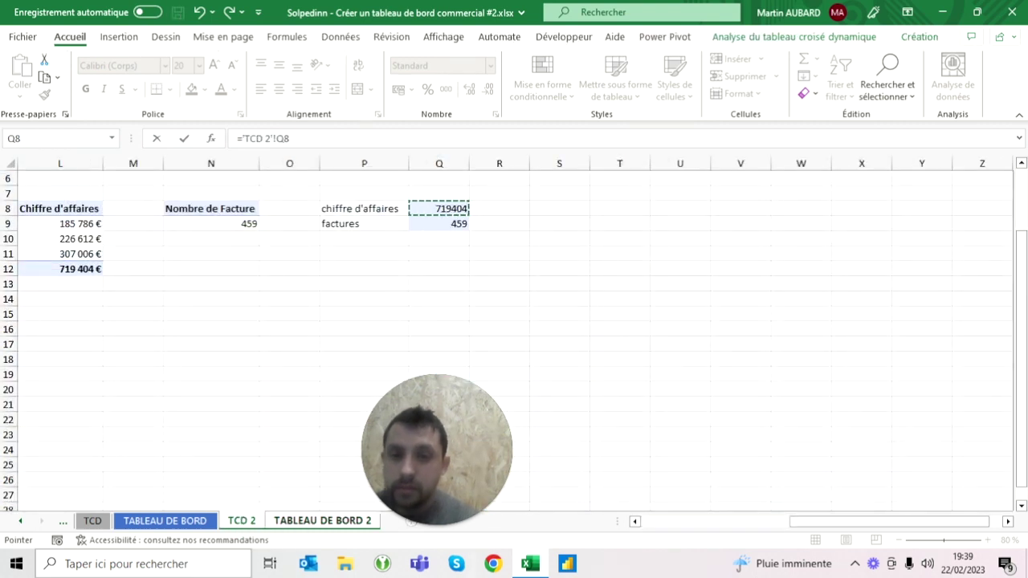
key("Return")
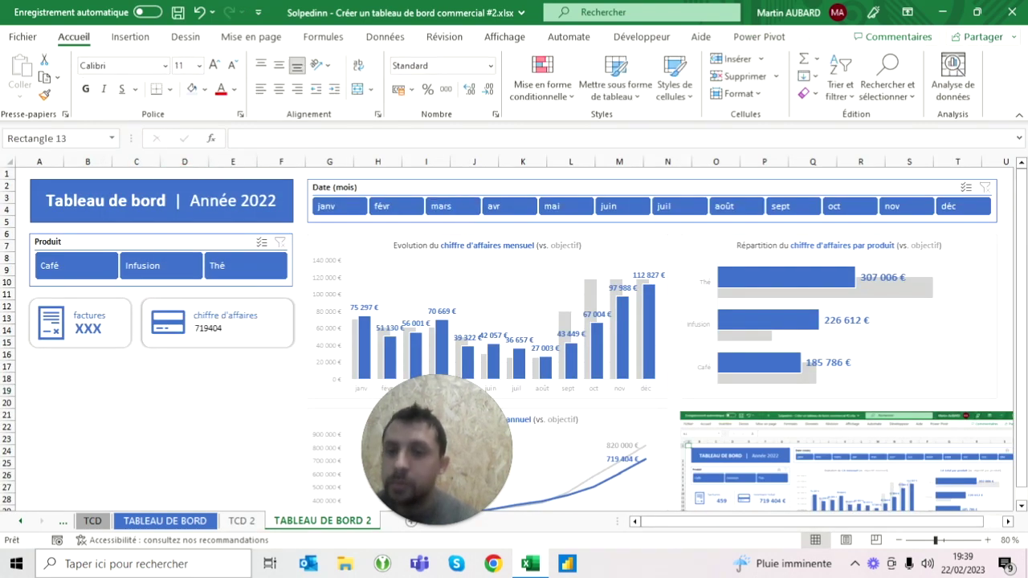
left_click(88, 328)
type("=")
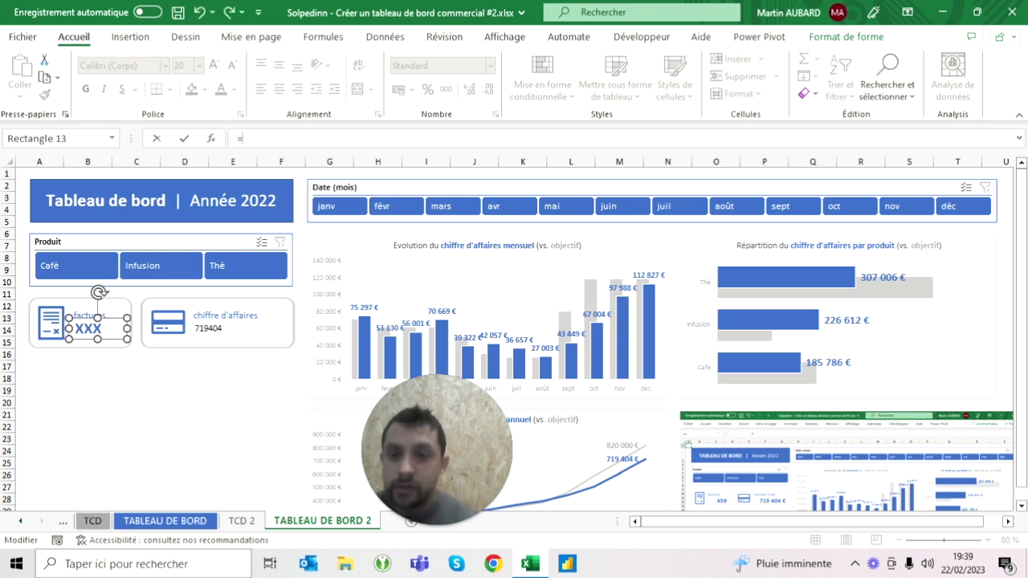
left_click(241, 521)
left_click(450, 223)
key("Return")
- Make both KPI card figures bold and increase their font size
left_click(136, 462)
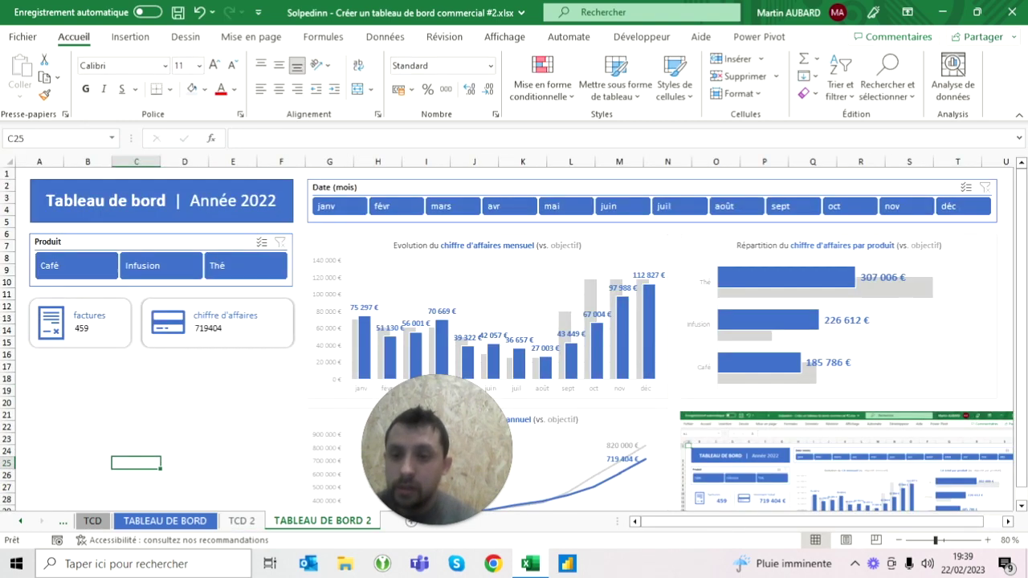
left_click(96, 329)
left_click(233, 328, "ctrl")
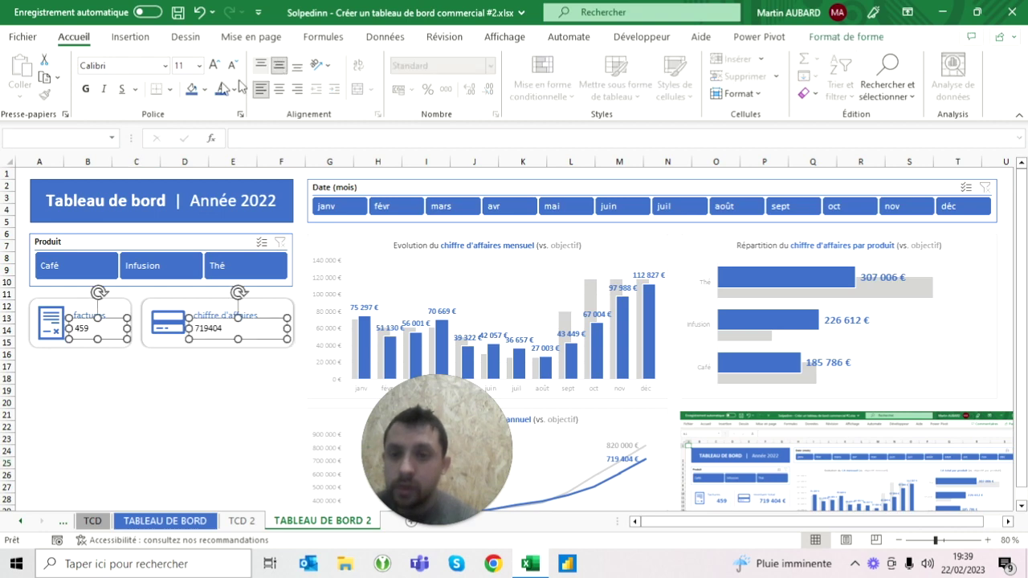
left_click(214, 65)
left_click(214, 66)
left_click(214, 65)
left_click(213, 65)
left_click(86, 88)
left_click(214, 65)
- Adjust both KPI figures so their font size ends at 24
left_click(121, 459)
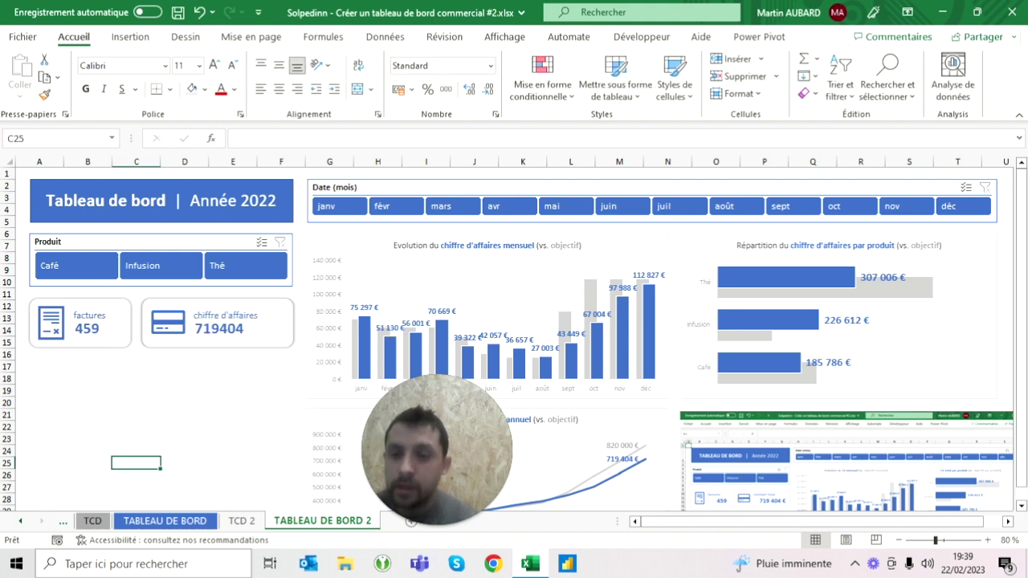
left_click(96, 328)
left_click(219, 325, "shift")
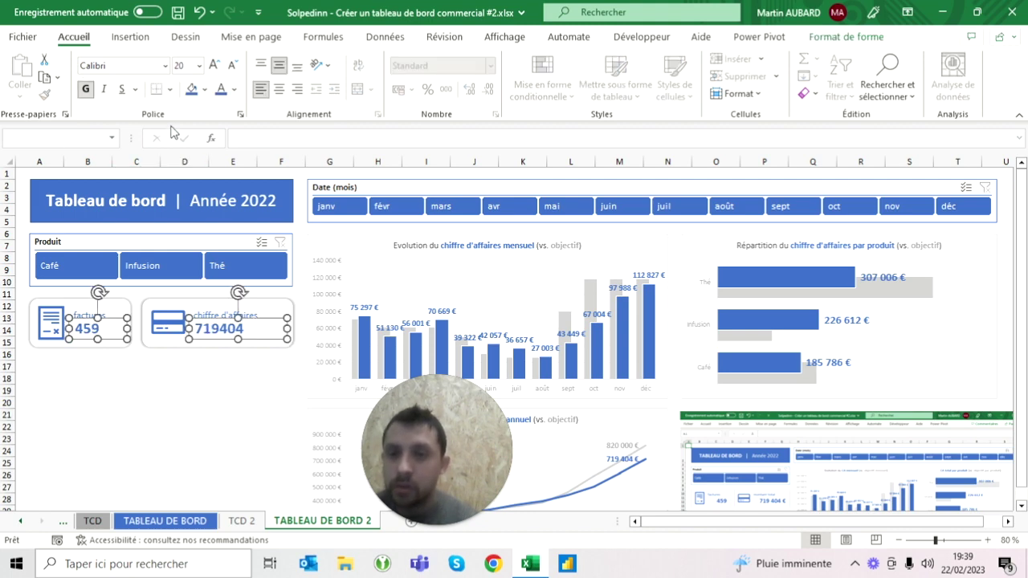
left_click(213, 65)
left_click(214, 65)
left_click(213, 65)
left_click(213, 65)
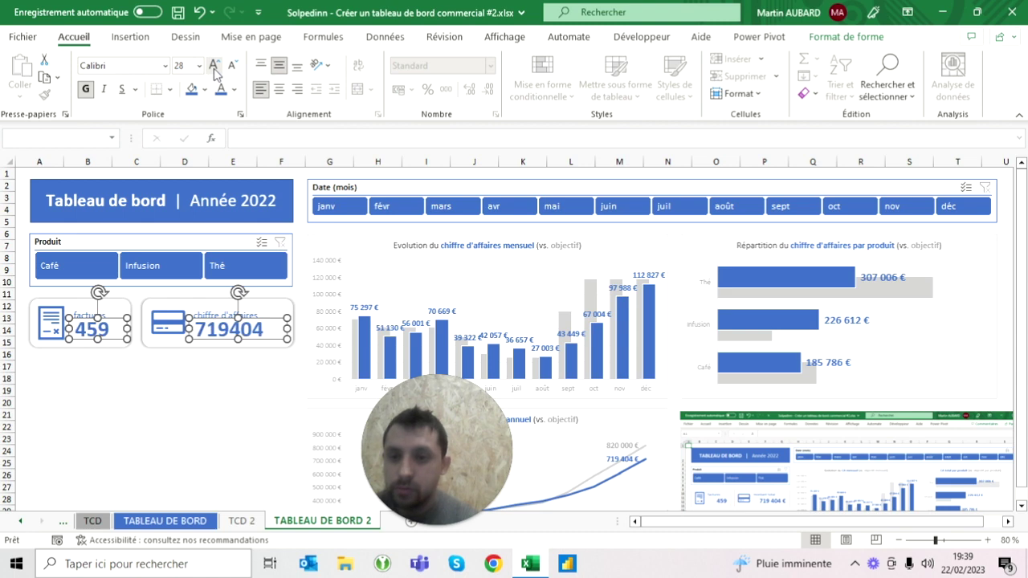
left_click(231, 65)
left_click(231, 65)
- Format helper cell Q8 as euro currency without decimals, so the revenue shows 719 404 €
left_click(185, 415)
left_click(238, 329)
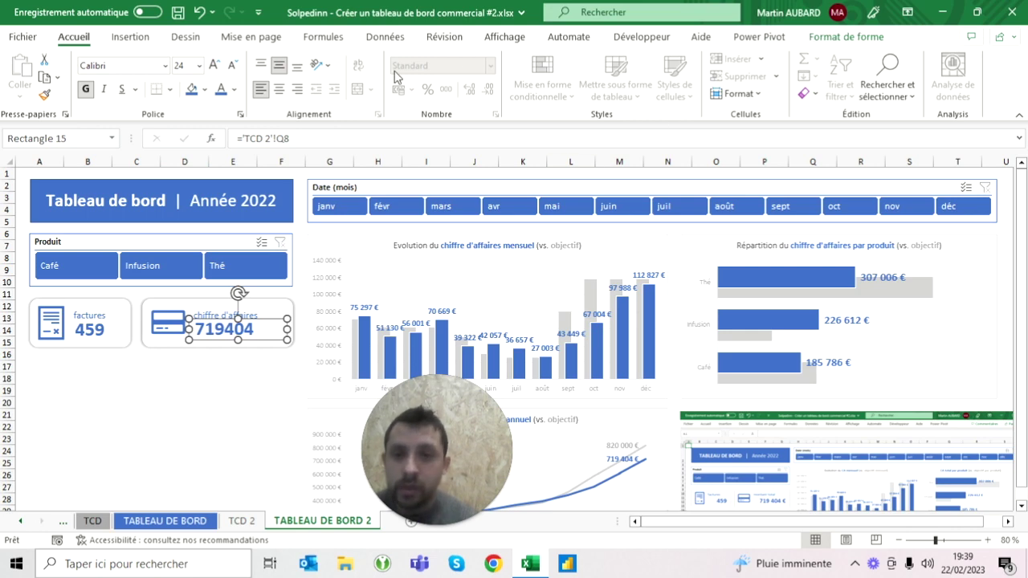
left_click(241, 520)
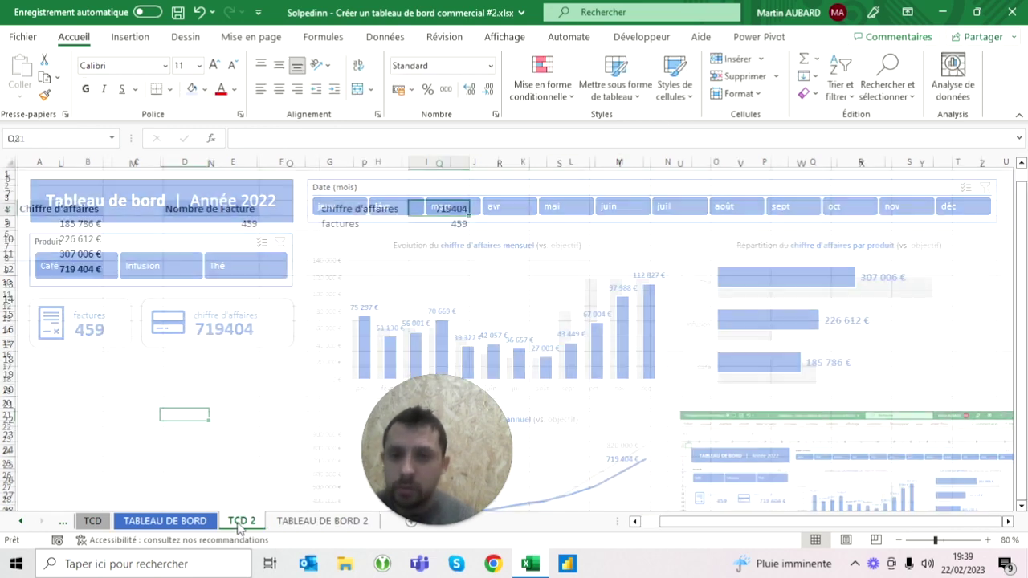
left_click(490, 66)
left_click(462, 171)
left_click(486, 89)
left_click(486, 89)
left_click(295, 521)
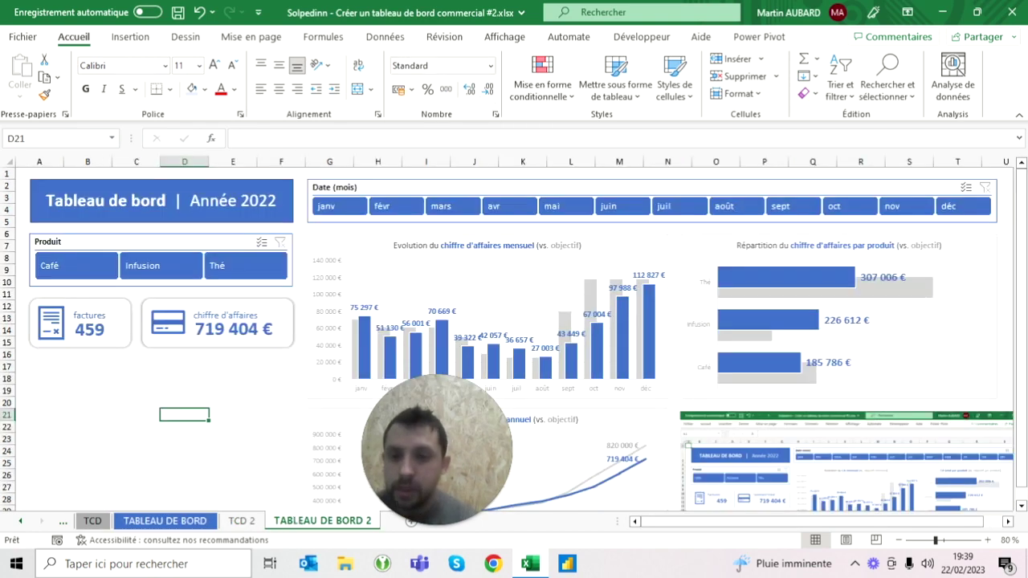
left_click(136, 439)
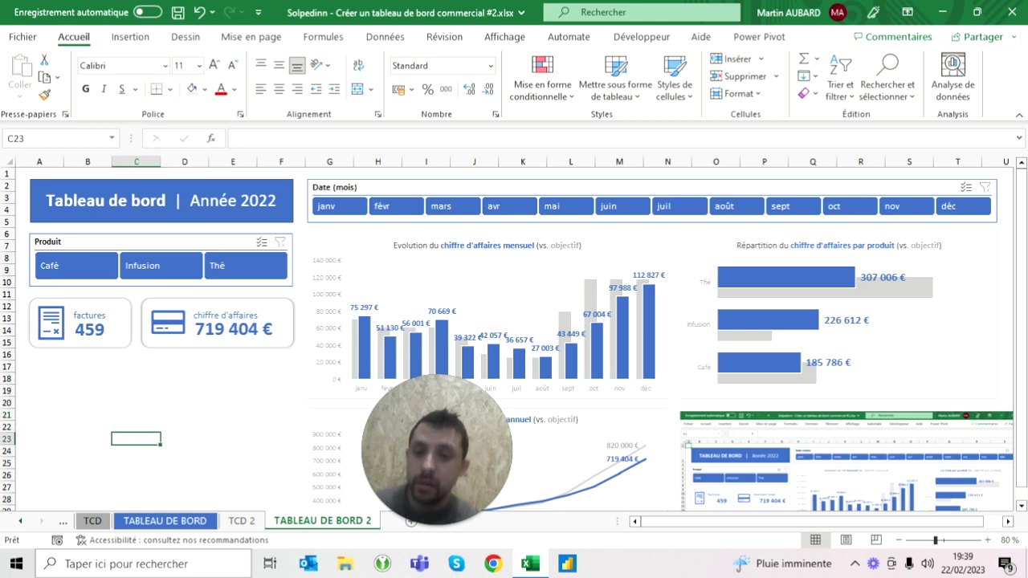
- Test the KPI cards with the Infusion, Thé and Café product filters and January/February months
left_click(171, 264)
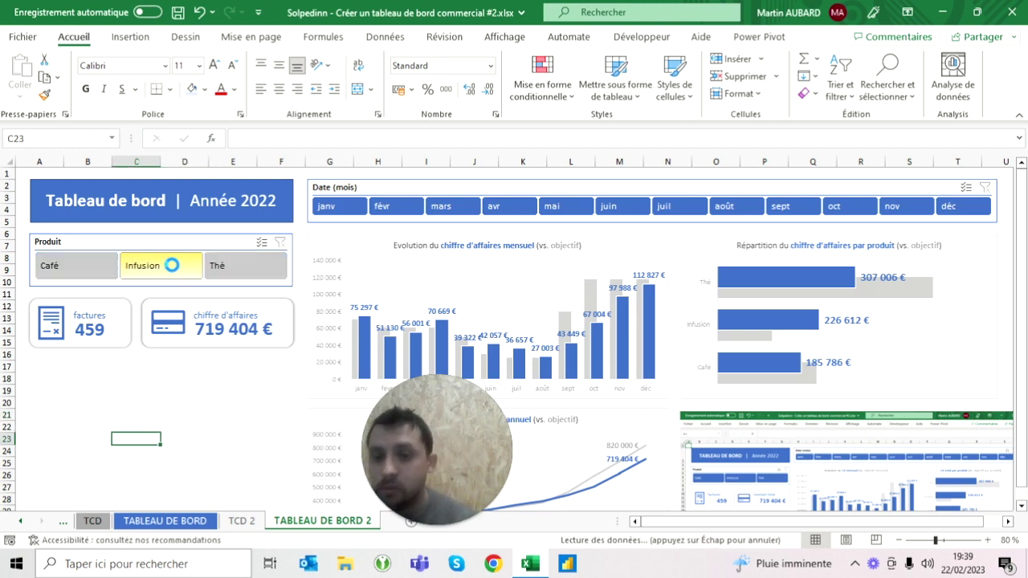
left_click(265, 265)
left_click(42, 271)
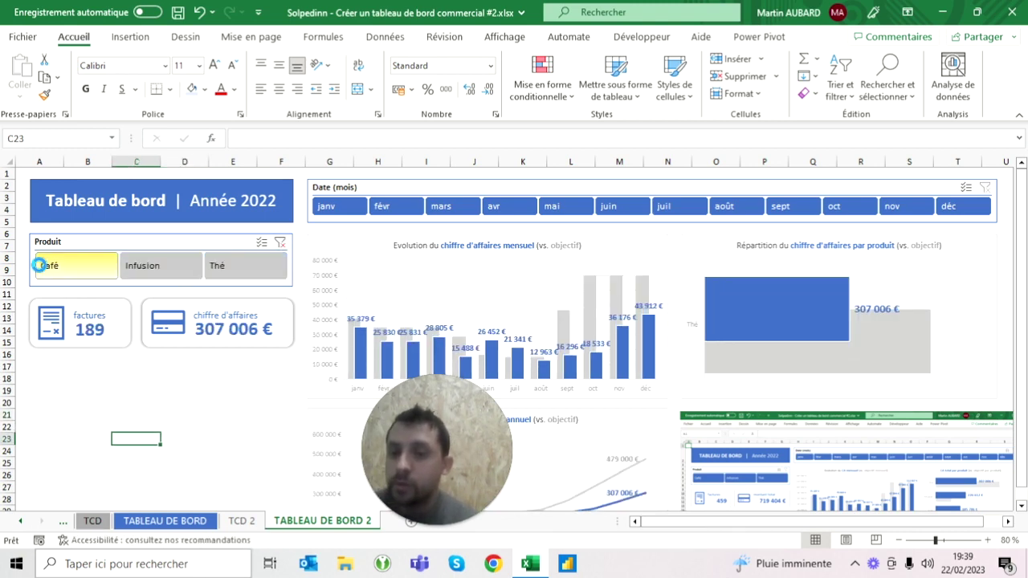
left_click(219, 267)
left_click(359, 212)
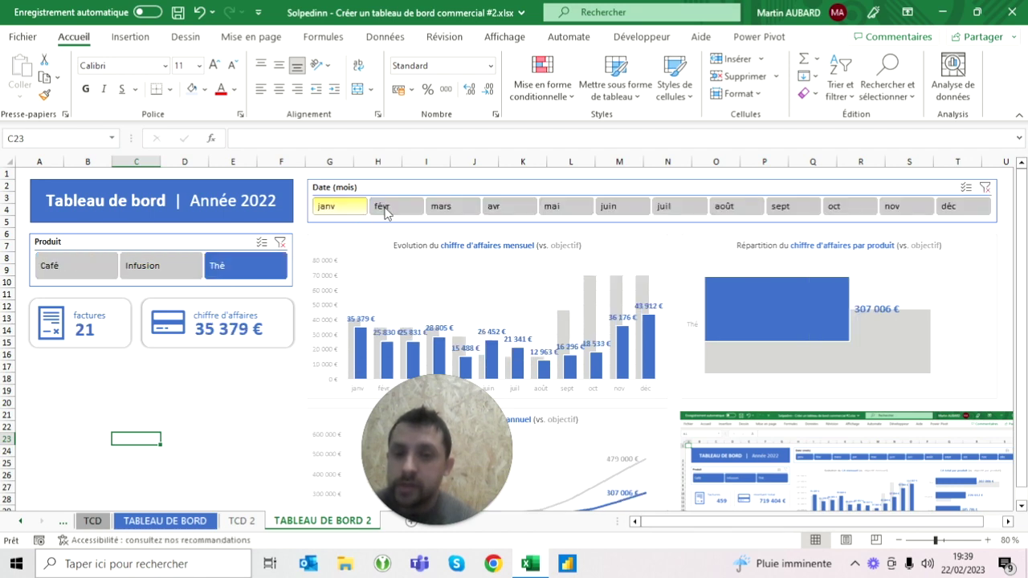
left_click(394, 206)
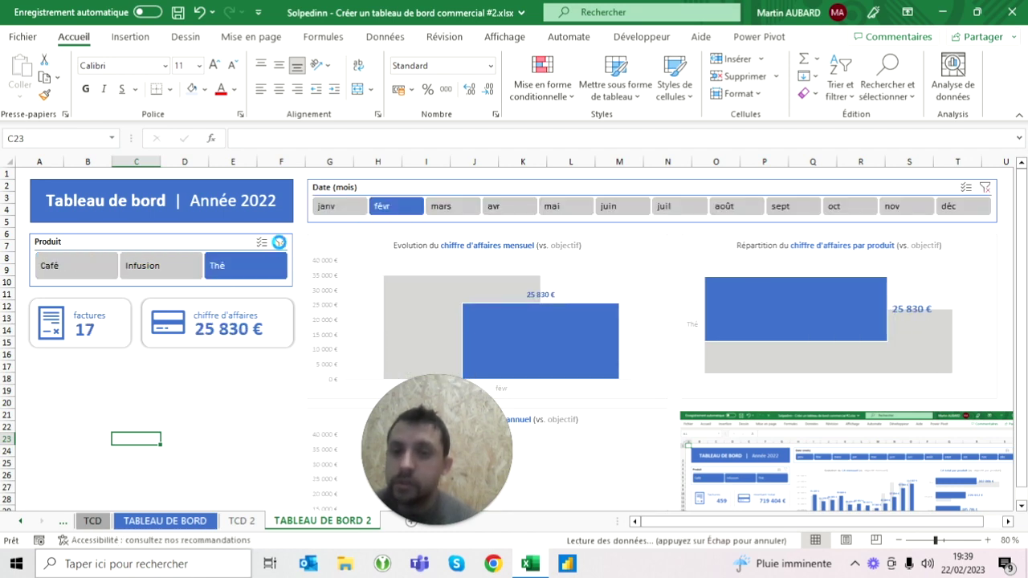
- Clear the product and month filters and go to the original TABLEAU DE BORD sheet
left_click(278, 242)
left_click(985, 187)
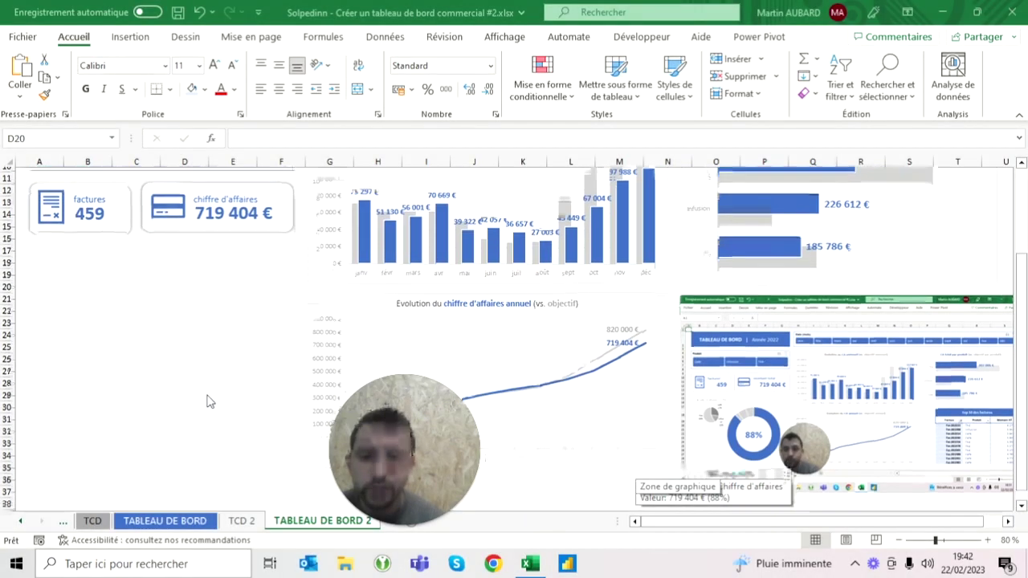
scroll(679, 459, "up", 4)
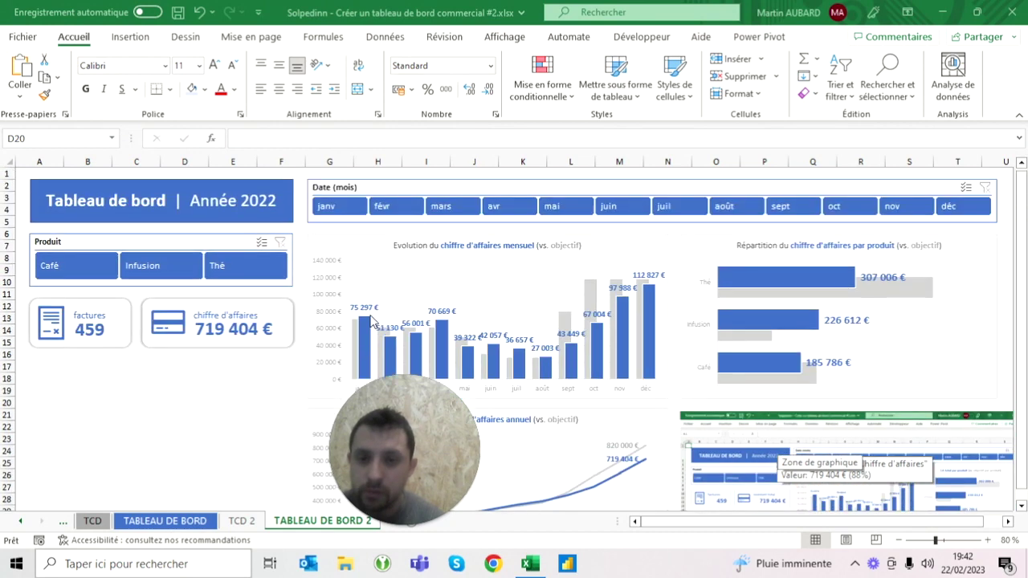
left_click(170, 519)
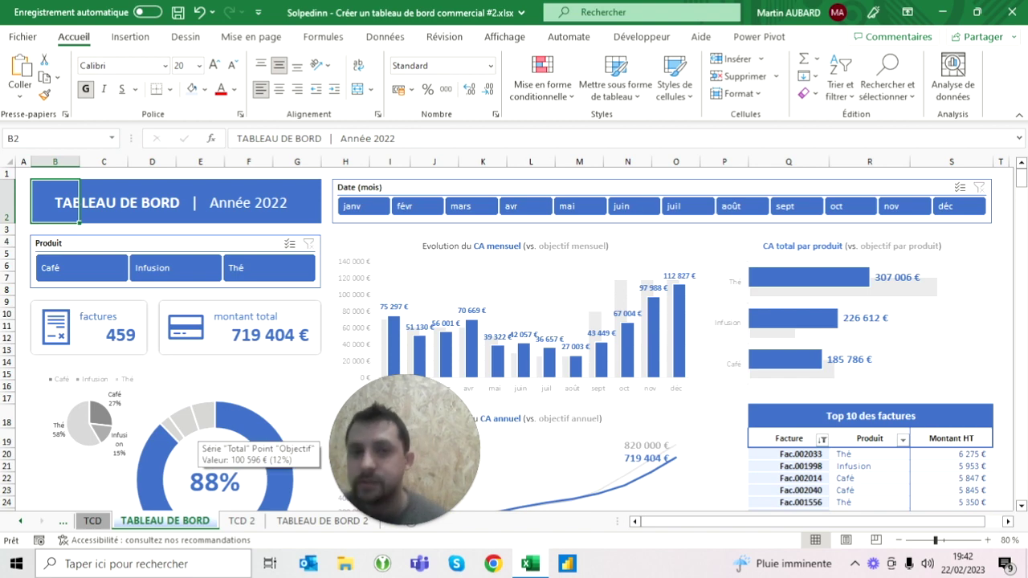
- Try the Infusion and Café product filters, removing the pie chart's data labels along the way
left_click(175, 268)
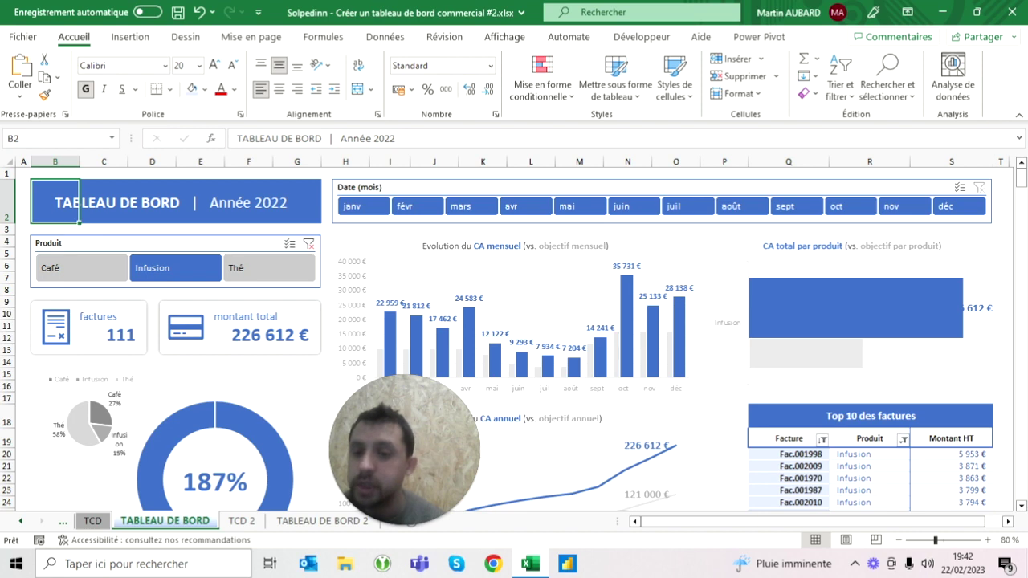
left_click(113, 410)
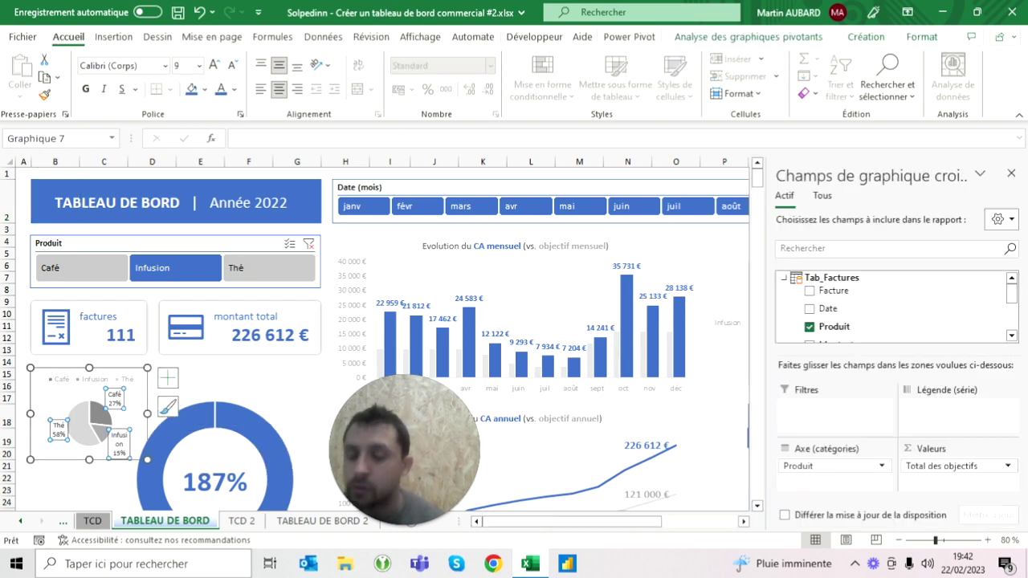
key("Delete")
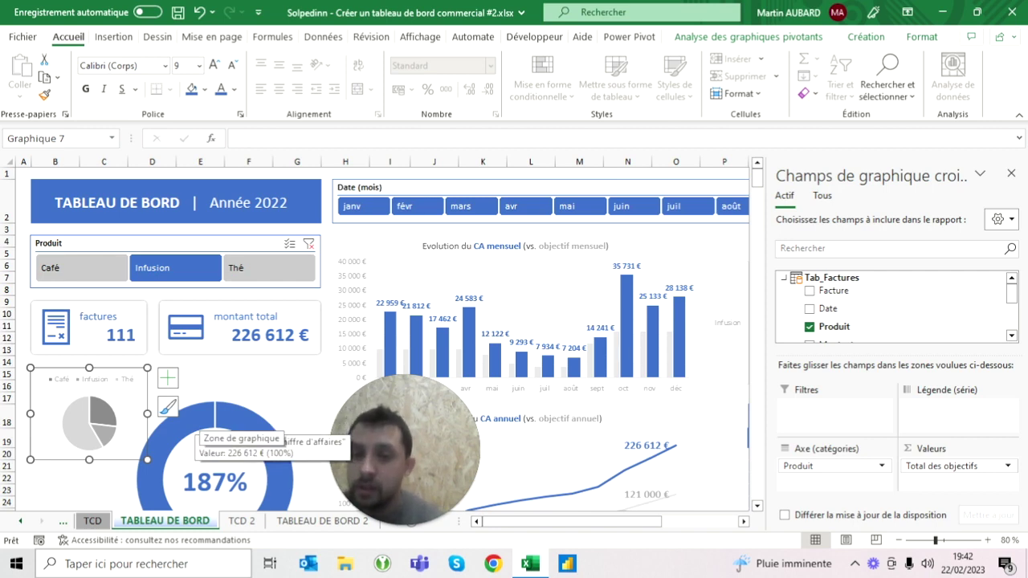
left_click(107, 270)
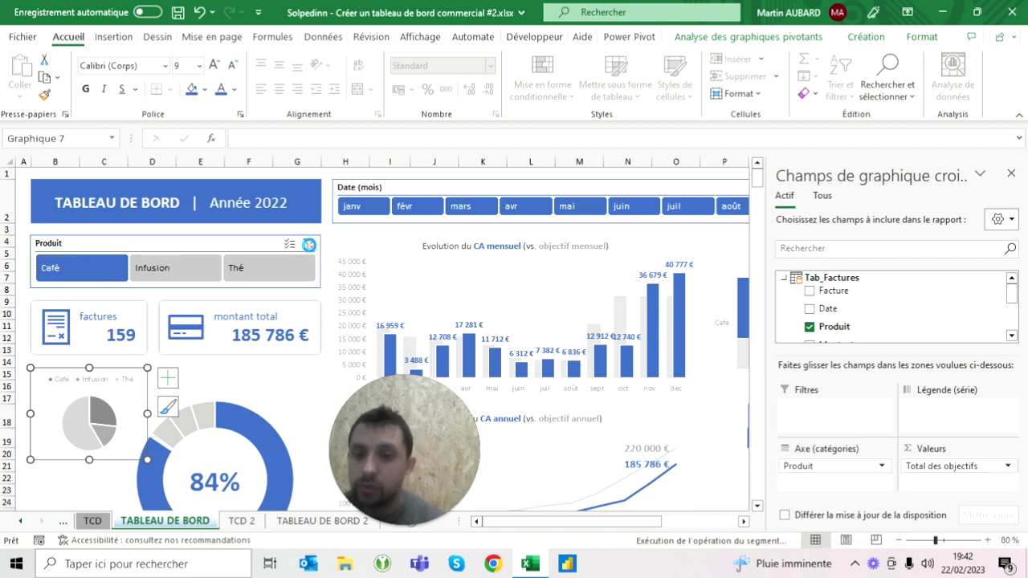
left_click(309, 244)
left_click(353, 172)
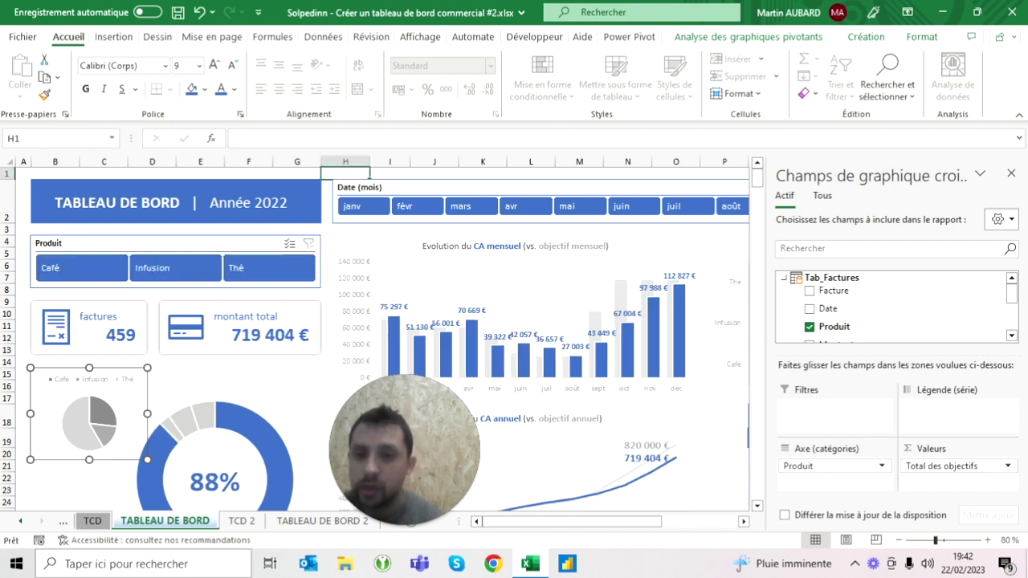
- Step the month filter through January to April, then clear it to show the whole year
left_click(364, 206)
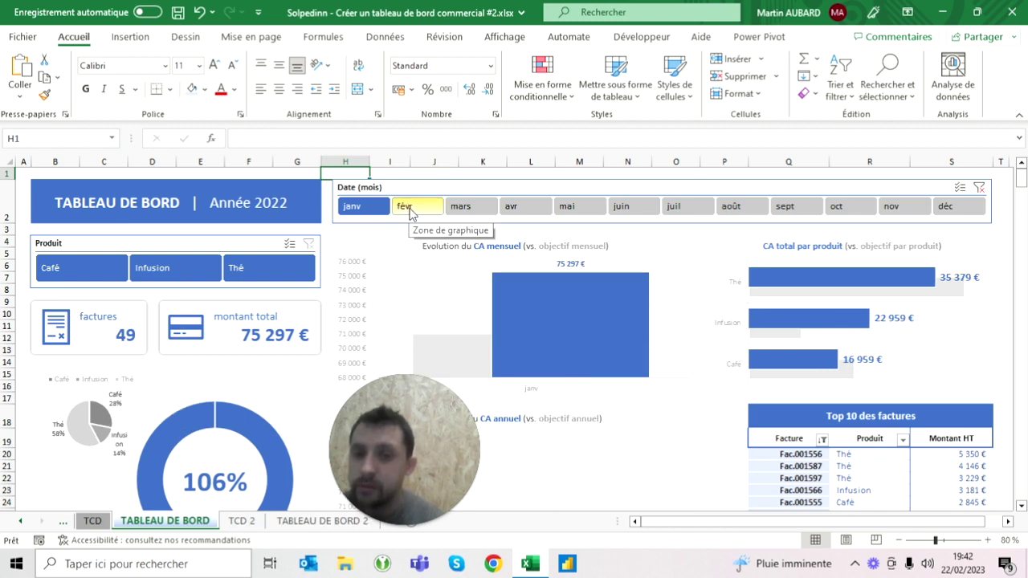
left_click(401, 206)
left_click(461, 208)
left_click(461, 208)
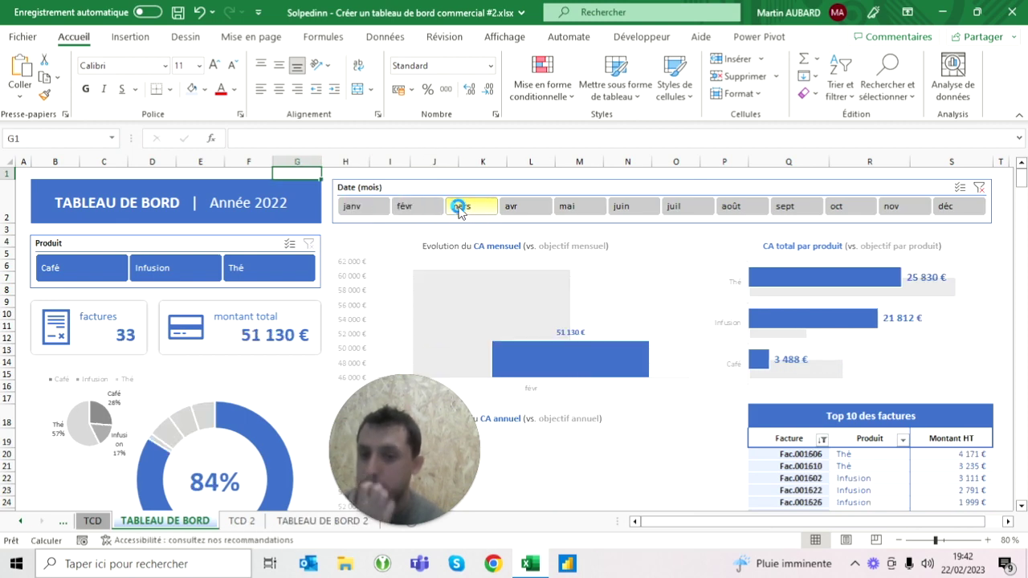
left_click(503, 205)
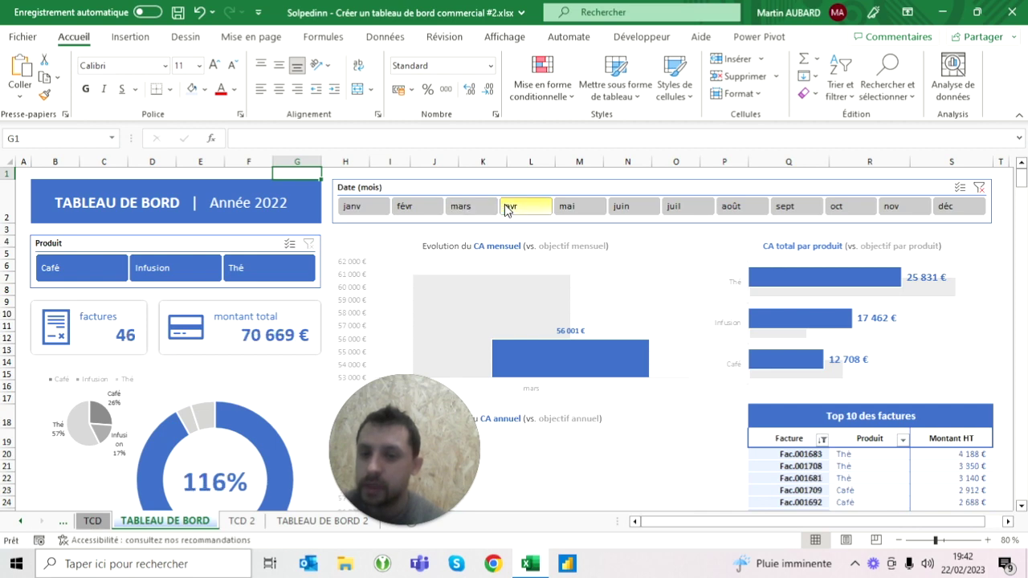
left_click(980, 190)
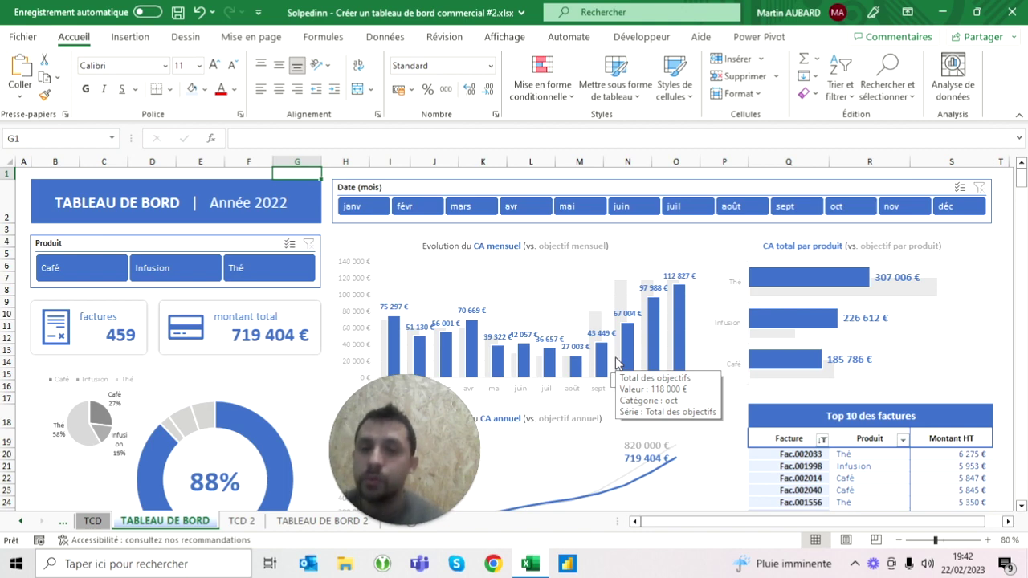
- Filter to December and Thé (16 factures, 43 912 €) and collapse the ribbon
left_click(956, 207)
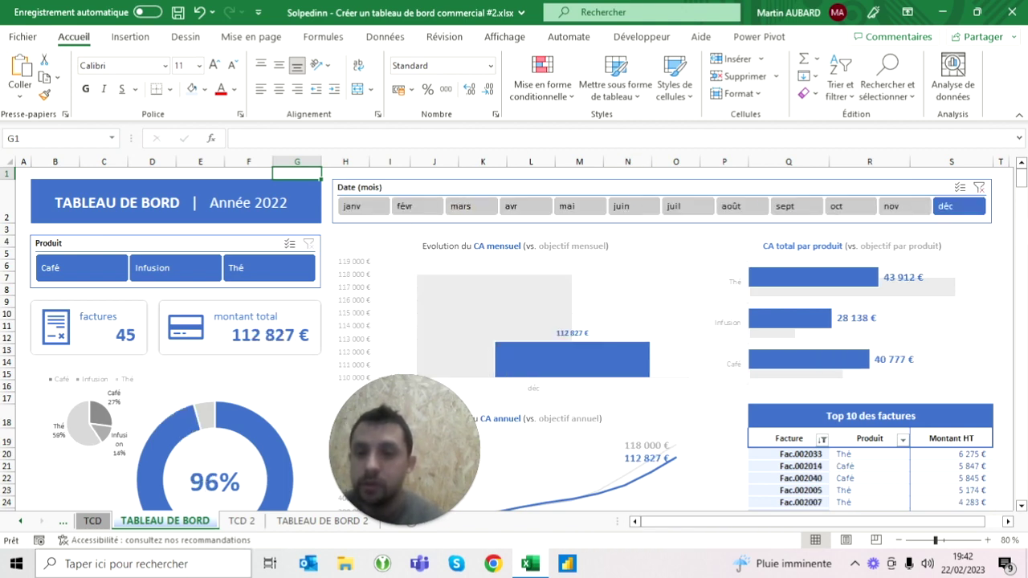
left_click(199, 272)
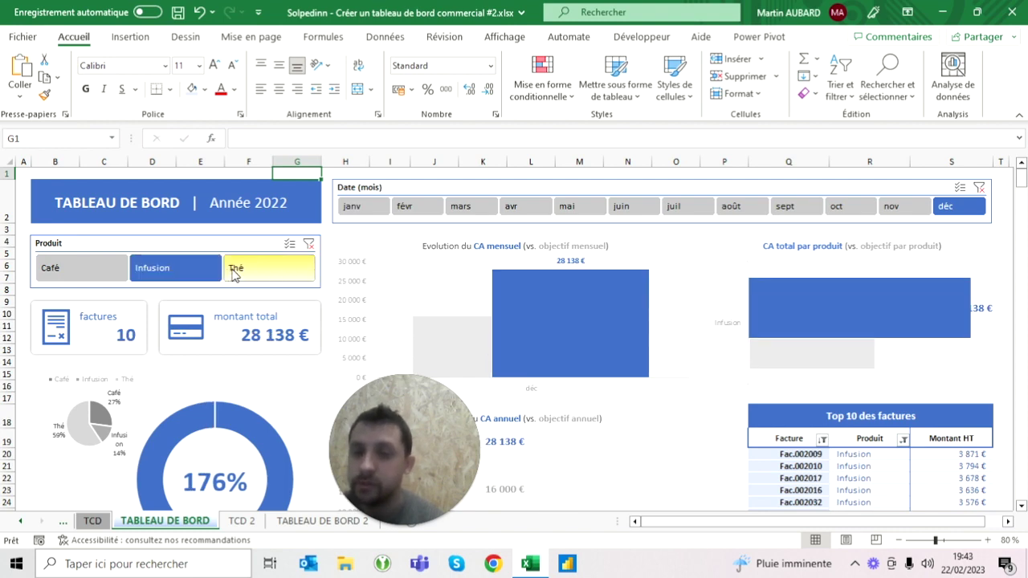
left_click(234, 274)
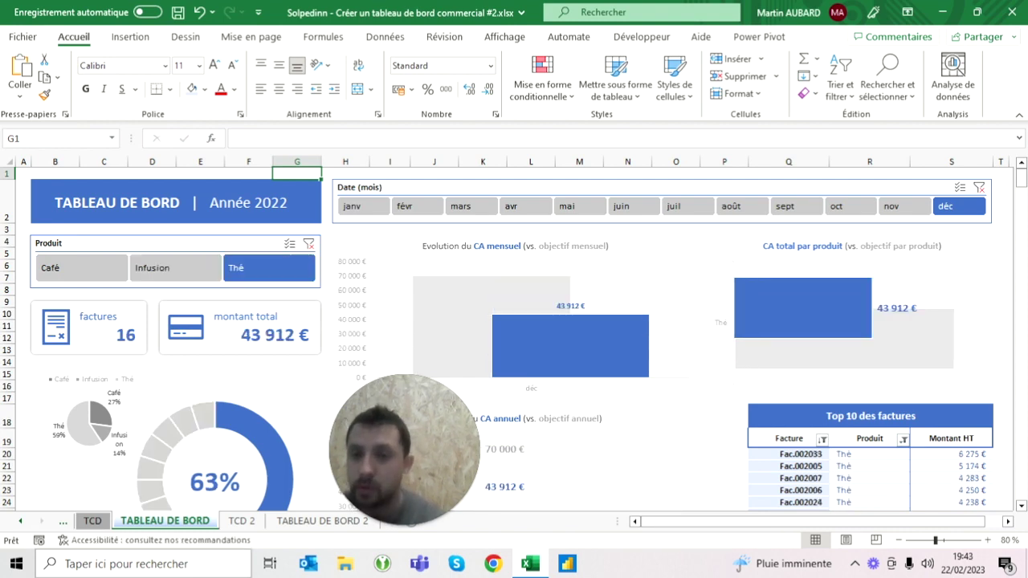
double_click(73, 42)
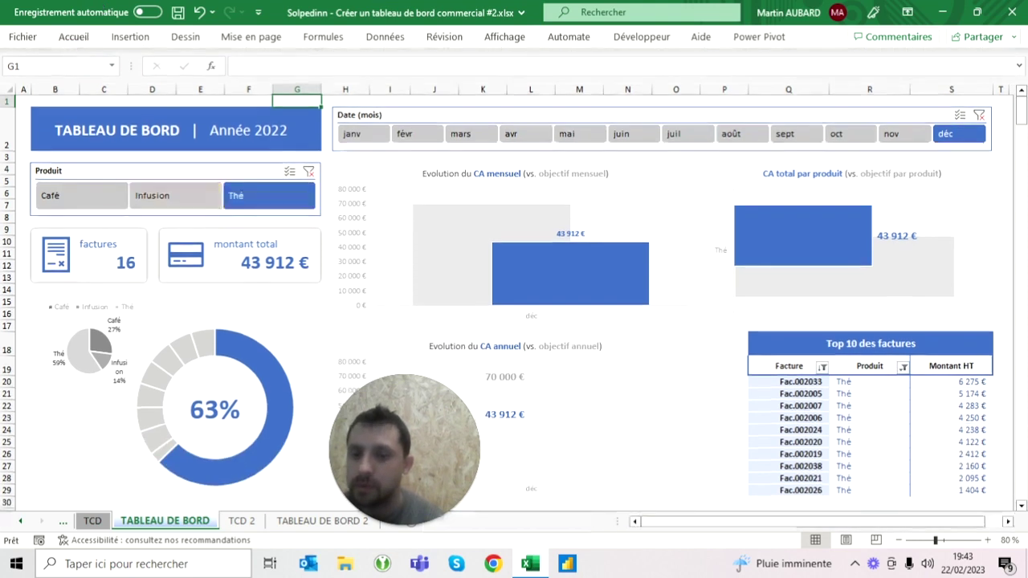
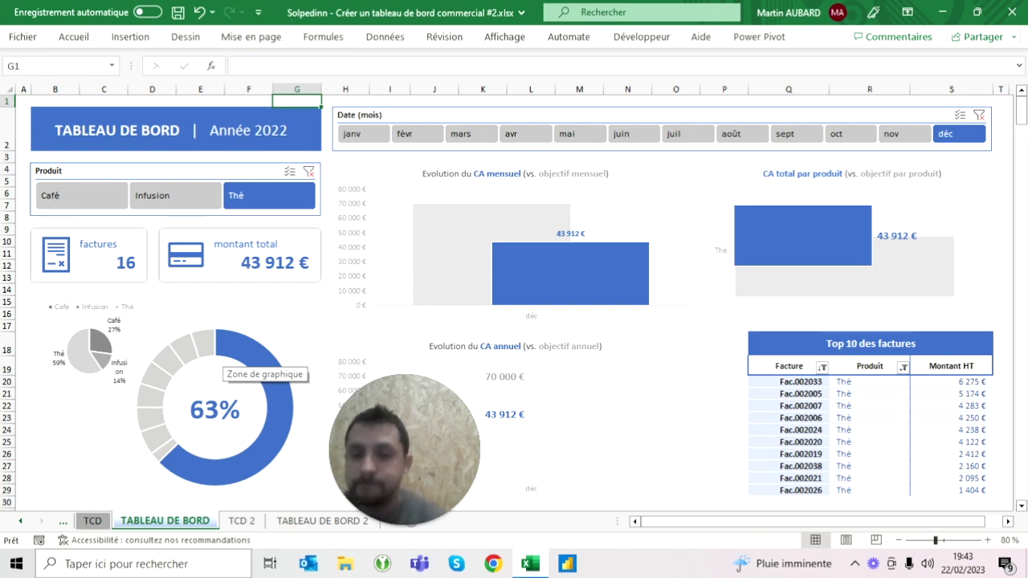
- Switch to the TCD 2 sheet and review its pivot tables, including the 820 000 € objective total
left_click(241, 520)
left_click(364, 271)
scroll(514, 298, "left", 5)
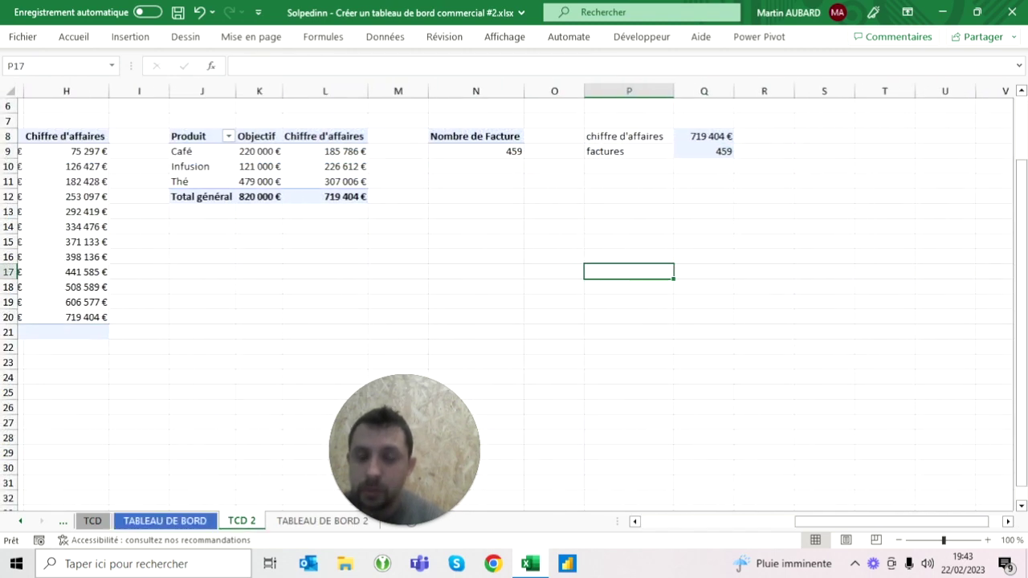
scroll(514, 297, "up", 2)
scroll(514, 249, "left", 2)
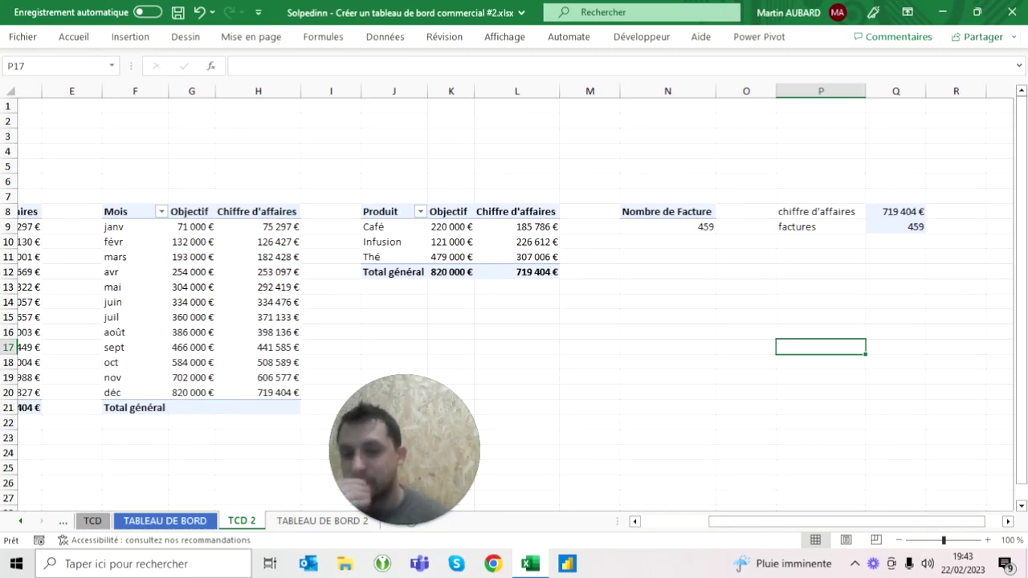
scroll(515, 305, "left", 2)
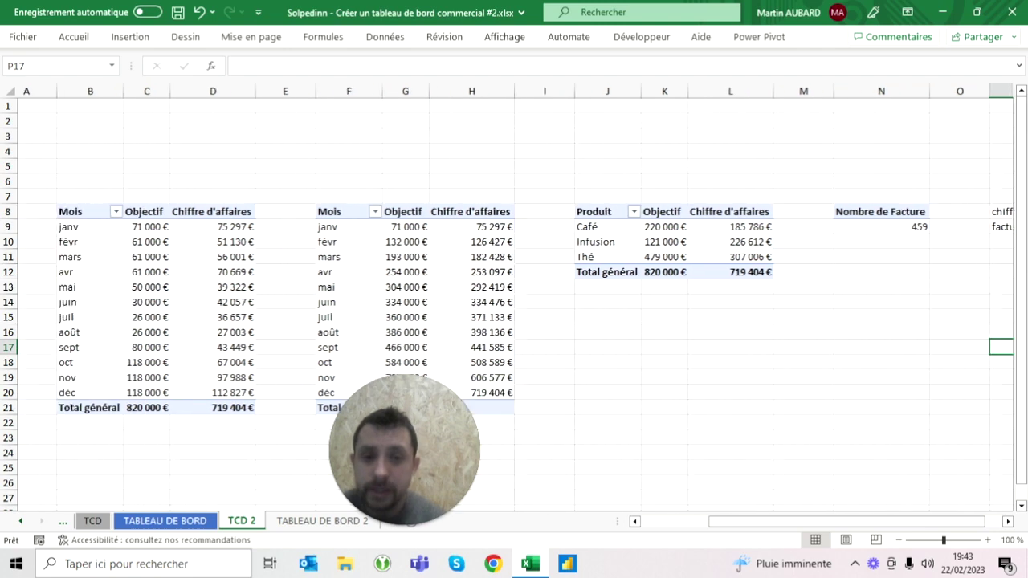
scroll(514, 305, "left", 2)
left_click(685, 272)
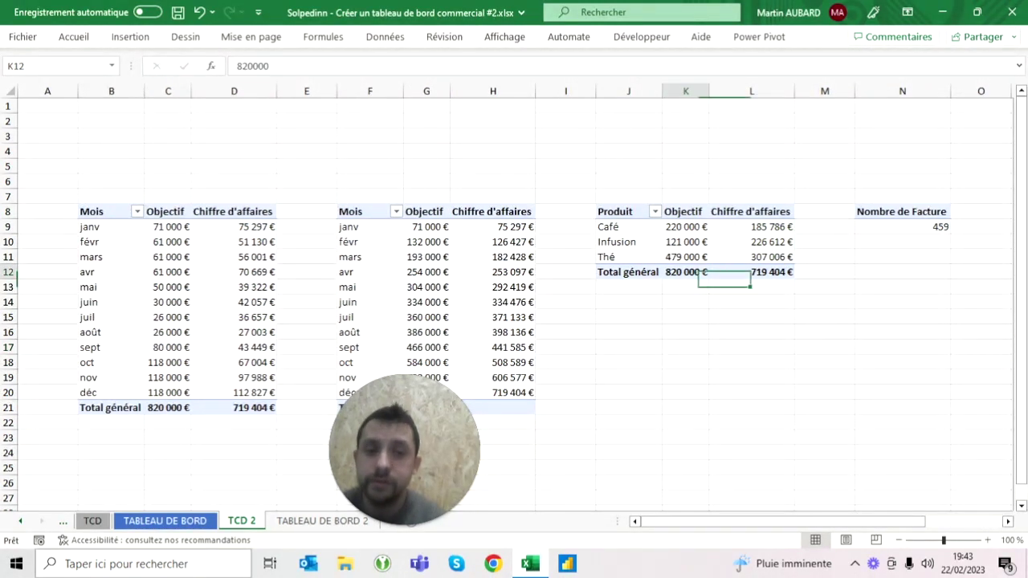
- Scroll right and select empty cell S8 for a new label
scroll(514, 305, "right", 3)
scroll(514, 306, "right", 1)
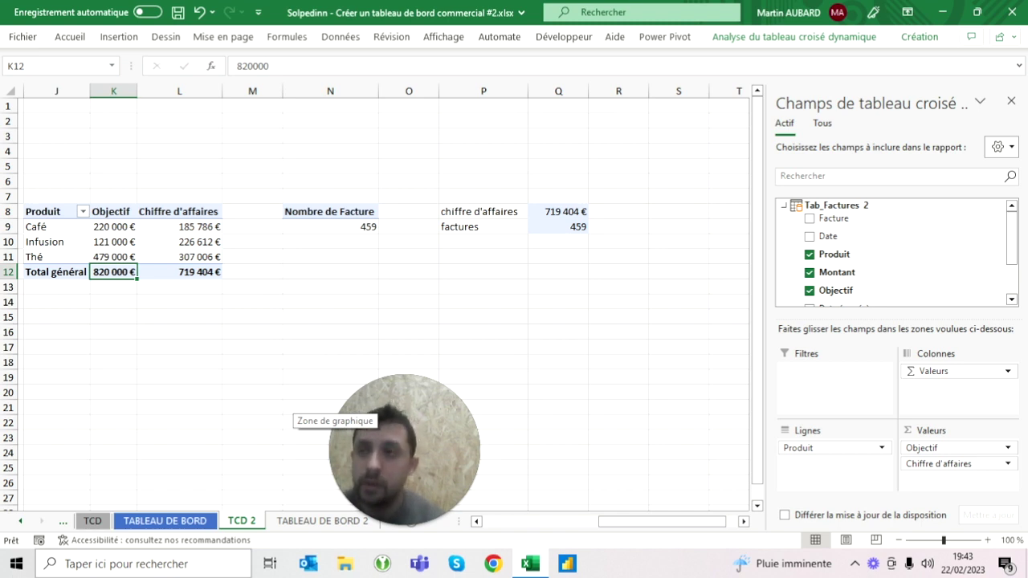
scroll(382, 298, "right", 2)
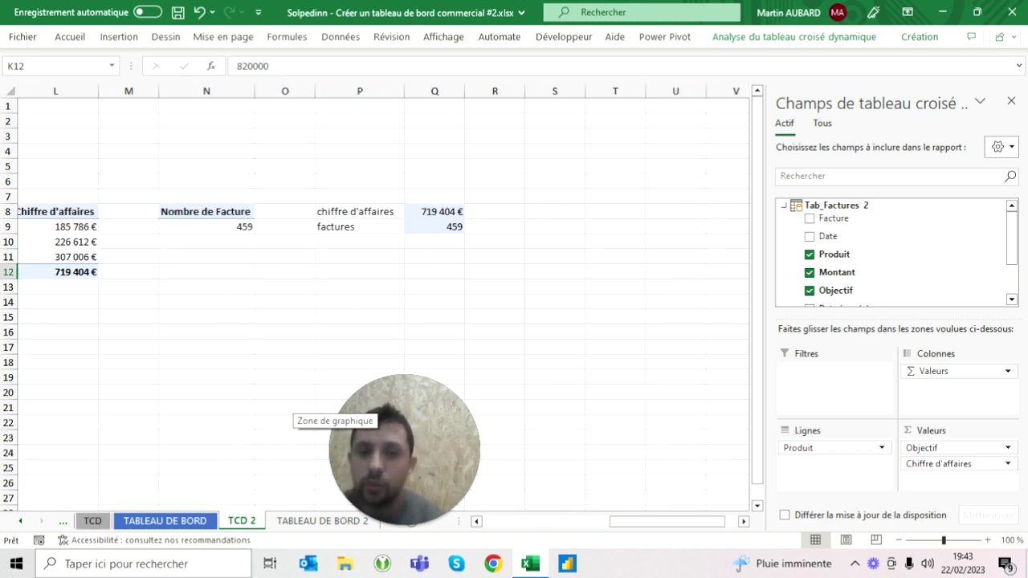
left_click(554, 211)
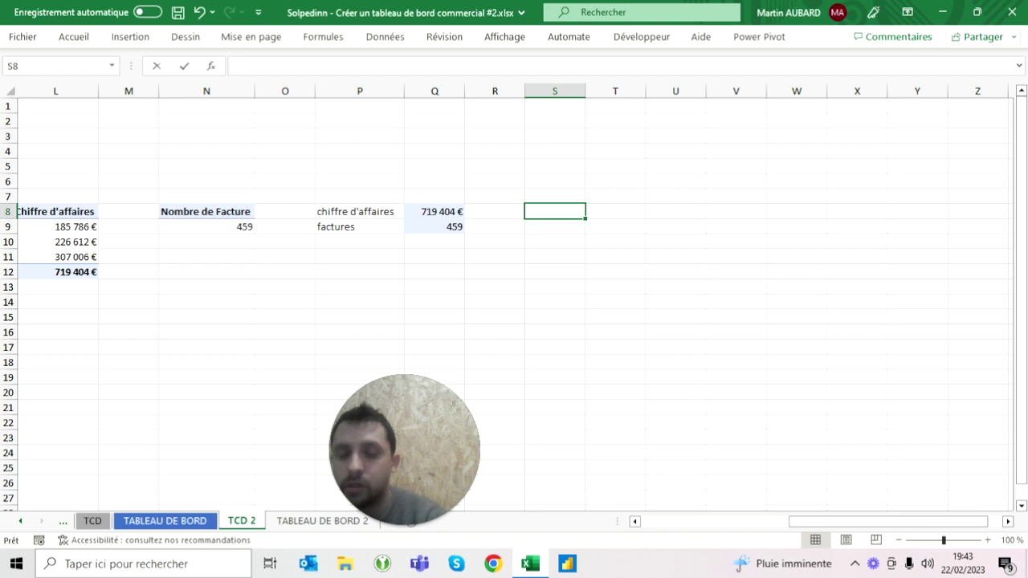
- Enter the labels Chiffre d'affaires in S8 and Restant in S9
type("Chiffre d'affaires")
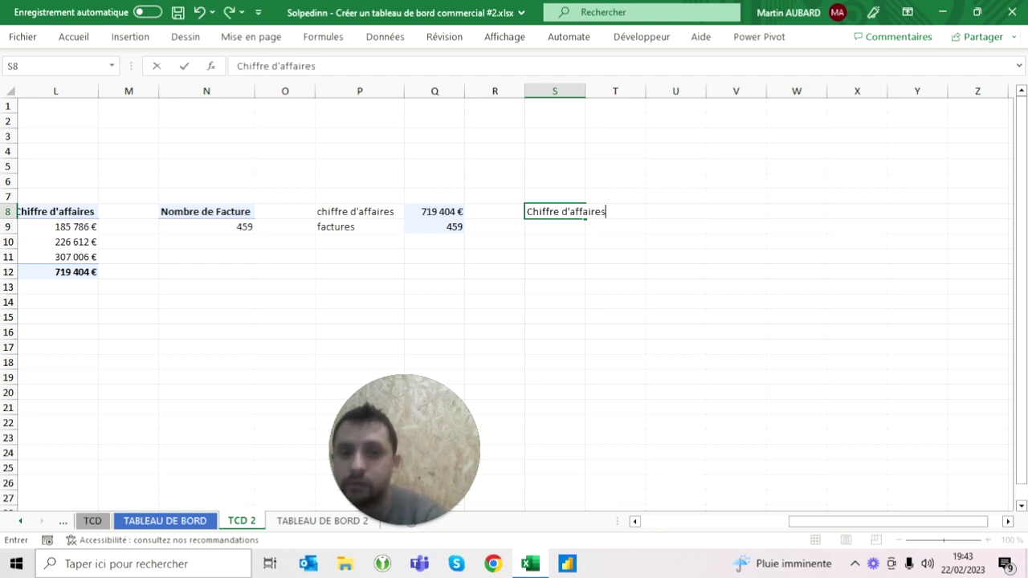
key("Return")
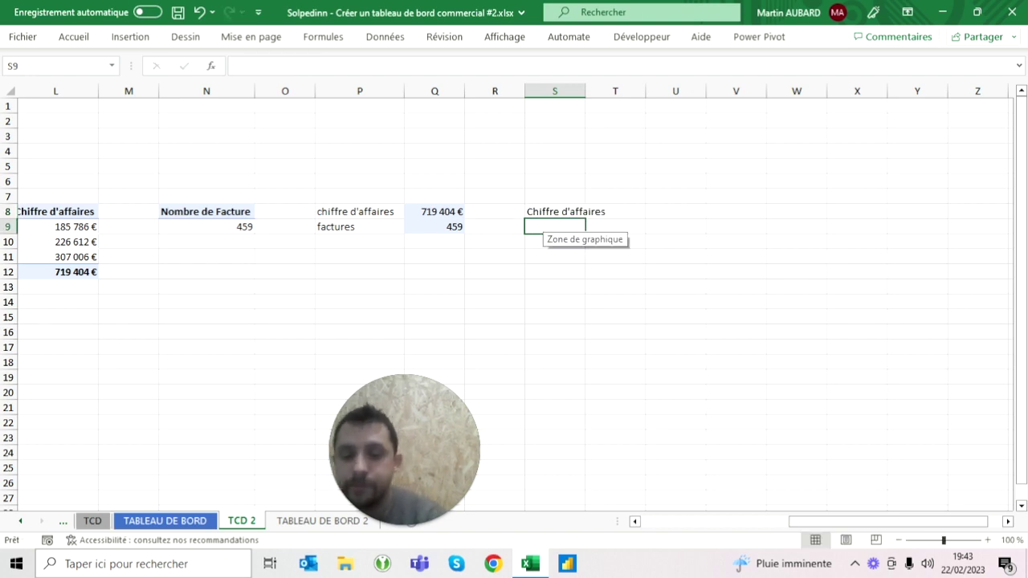
type("Restant")
key("Return")
key("Up")
key("Down")
key("Up")
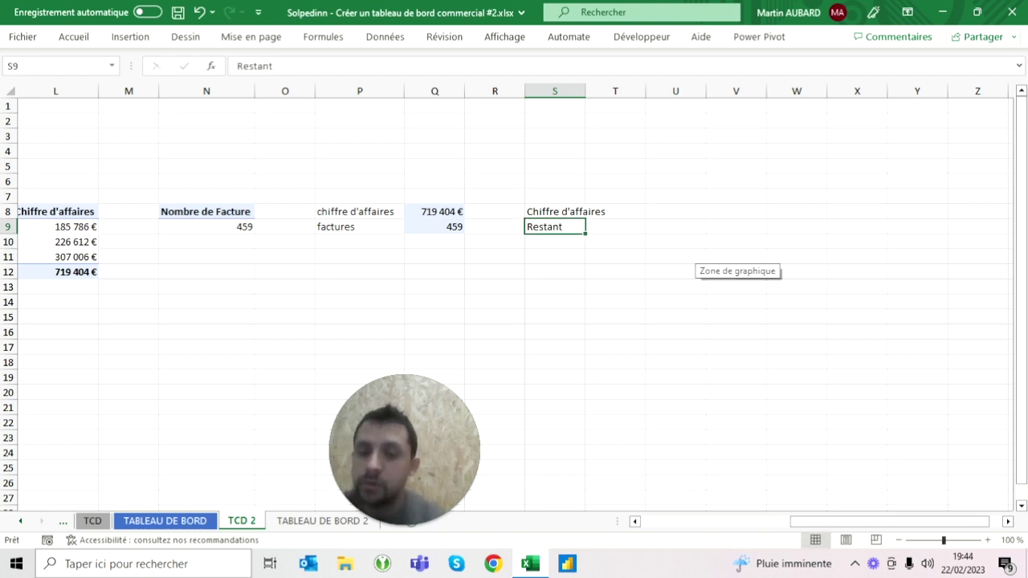
- After a glance at the dashboard, add the % label in S11 on TCD 2
left_click(201, 522)
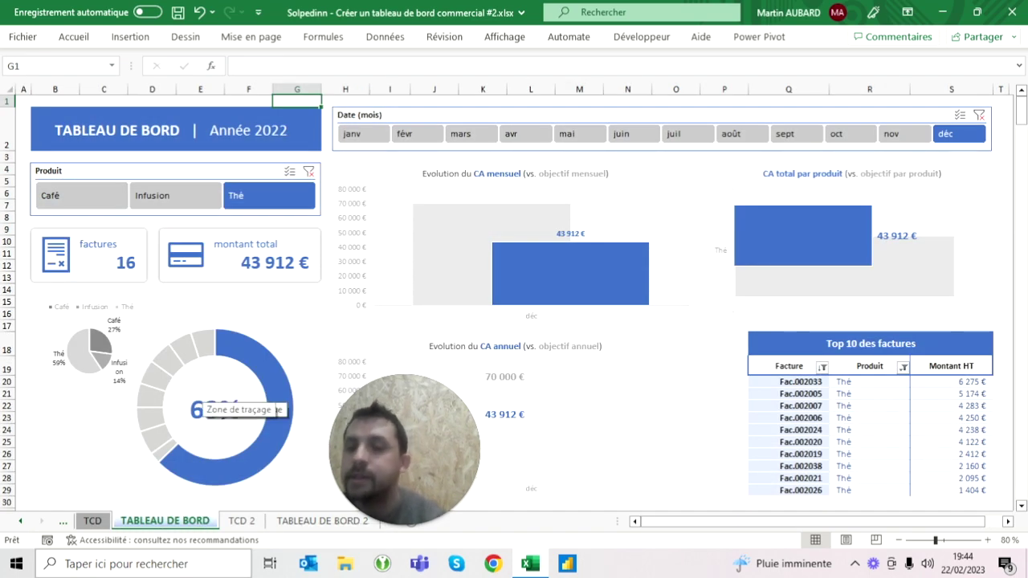
left_click(243, 521)
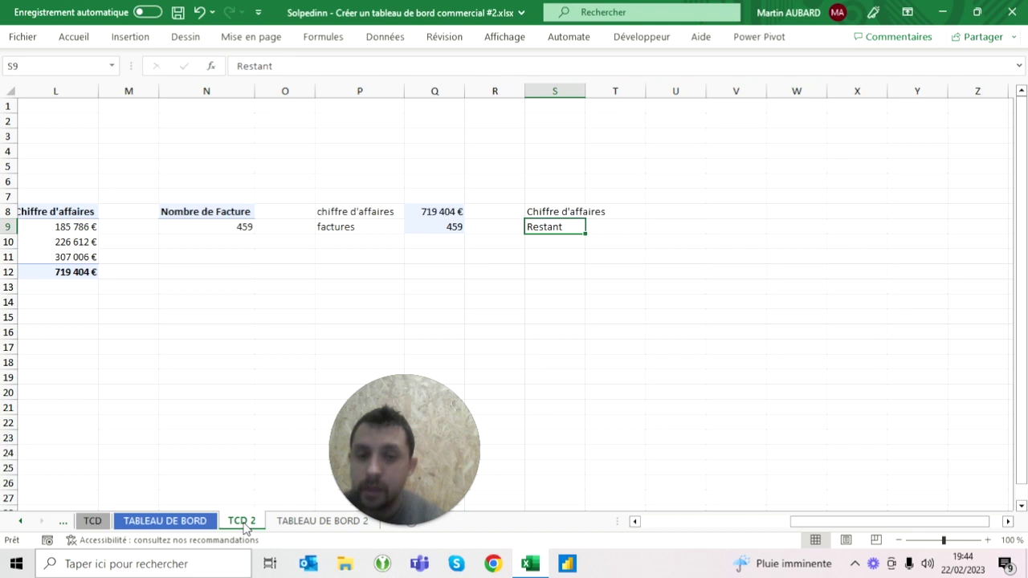
left_click(555, 256)
type("%")
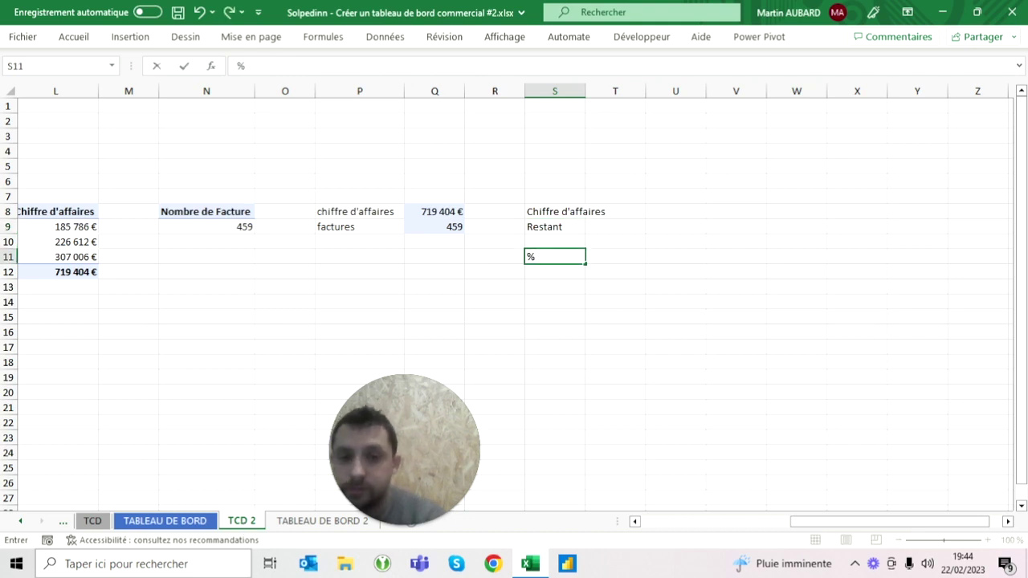
key("ctrl+Return")
- Widen column S to fit the labels and begin a formula in T8
left_click(615, 211)
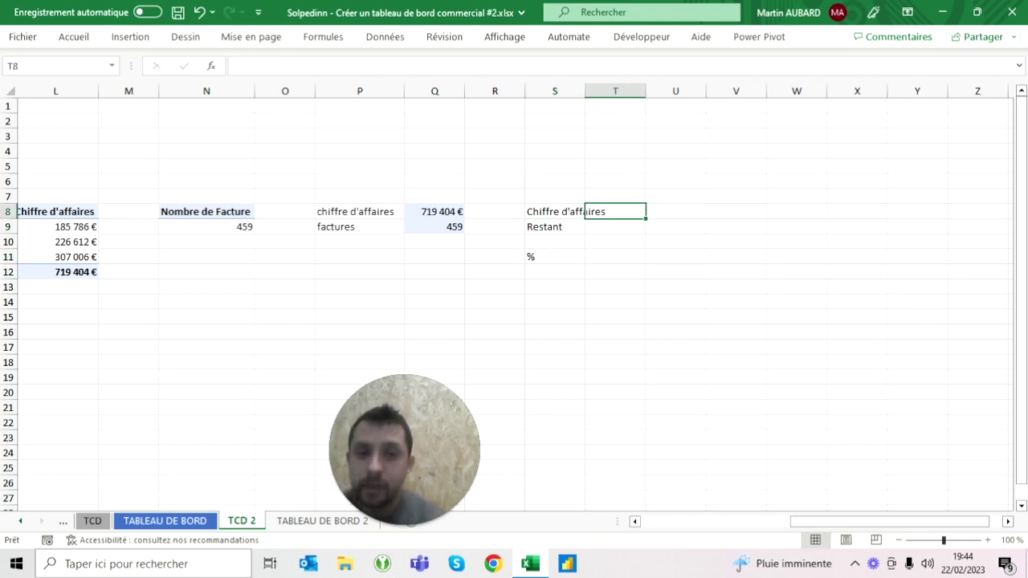
left_click_drag(586, 91, 619, 90)
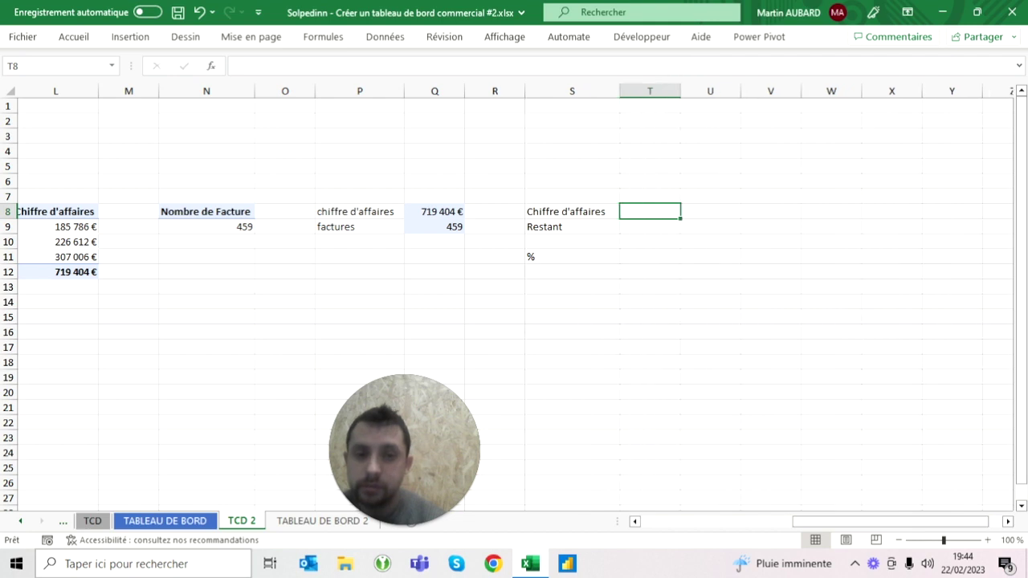
type("=")
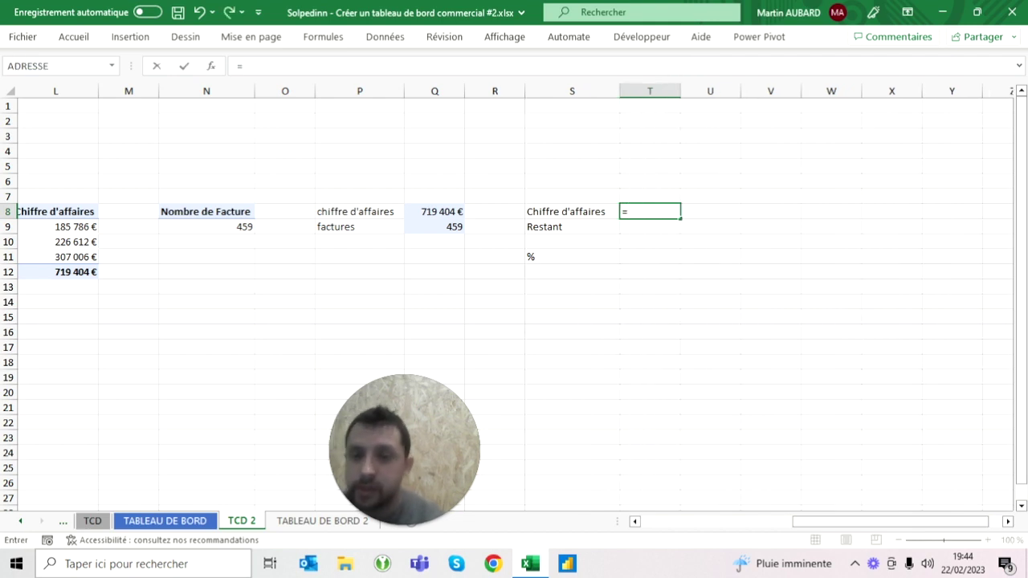
- Make T8 reference the pivot's revenue grand total in L12 (719404)
left_click(76, 271)
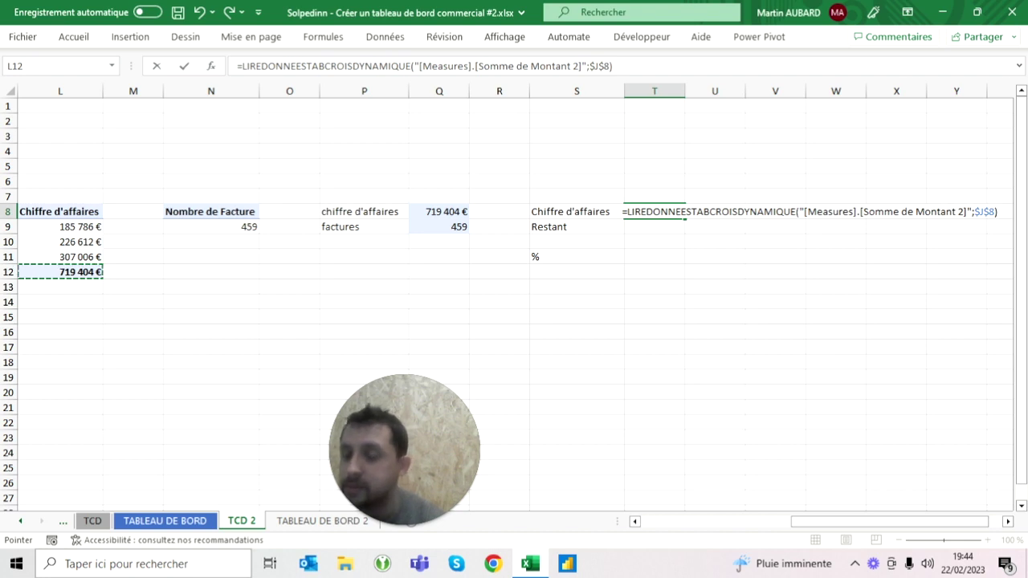
scroll(514, 305, "left", 2)
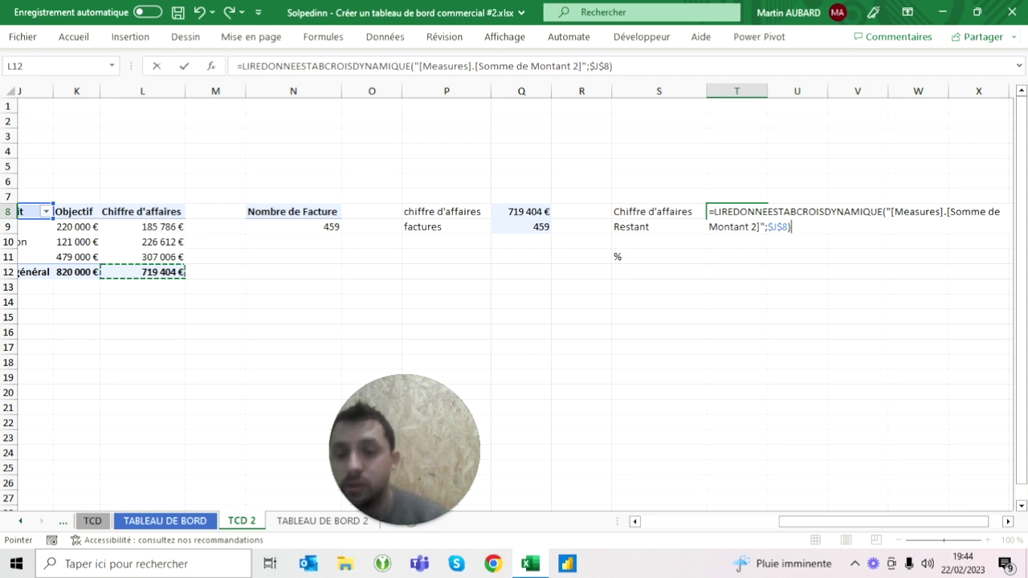
key("Return")
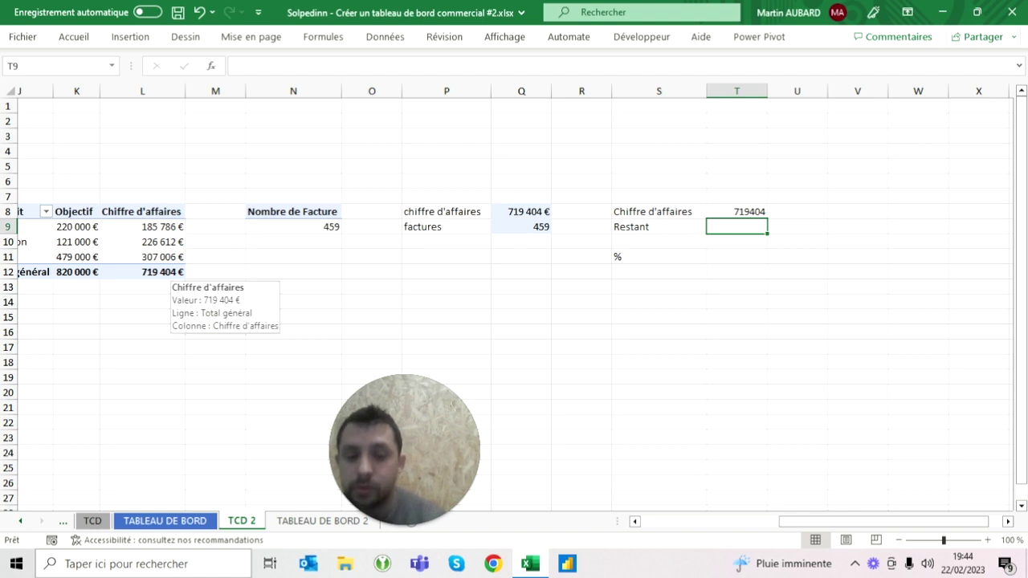
- Compute Restant in T9 as K12 minus T8 (100596), then select T8:T9
type("=")
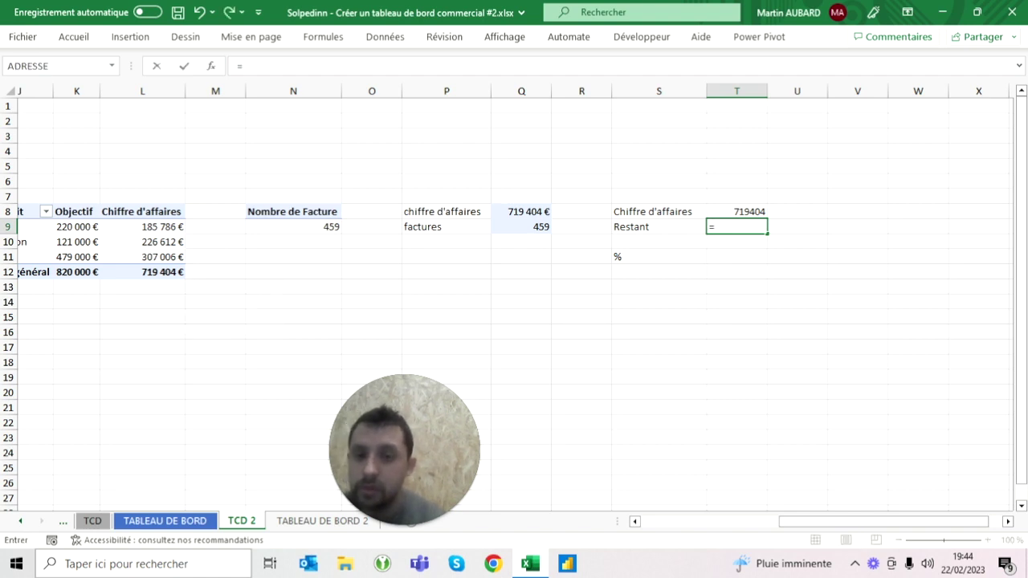
left_click(77, 272)
type("-")
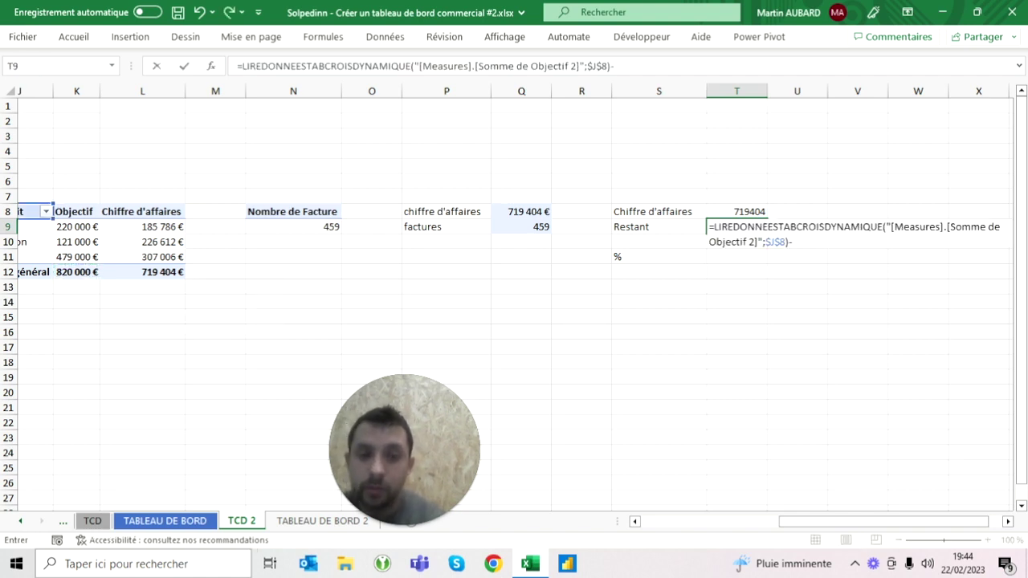
left_click(737, 211)
key("ctrl+Return")
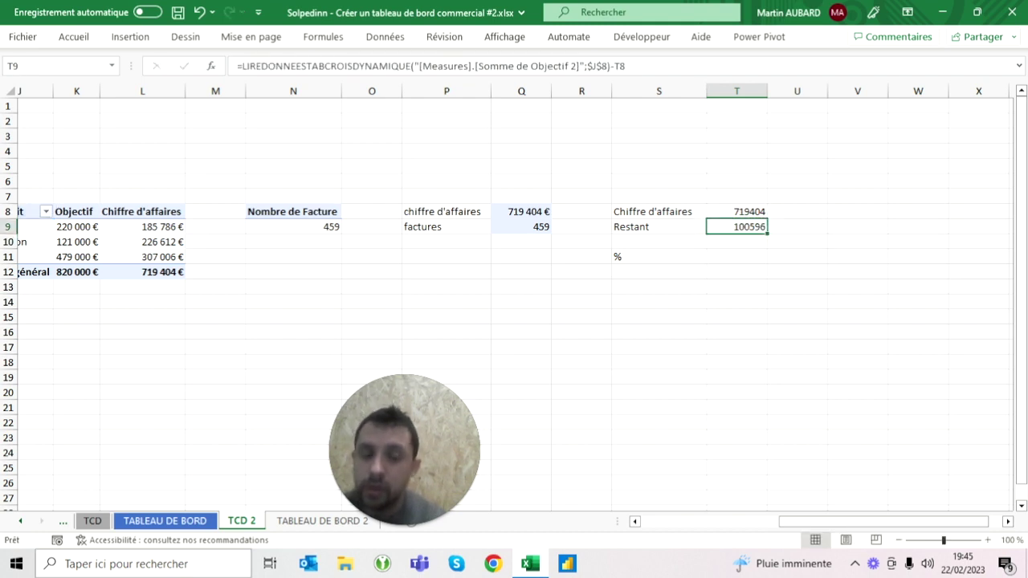
left_click_drag(737, 211, 736, 226)
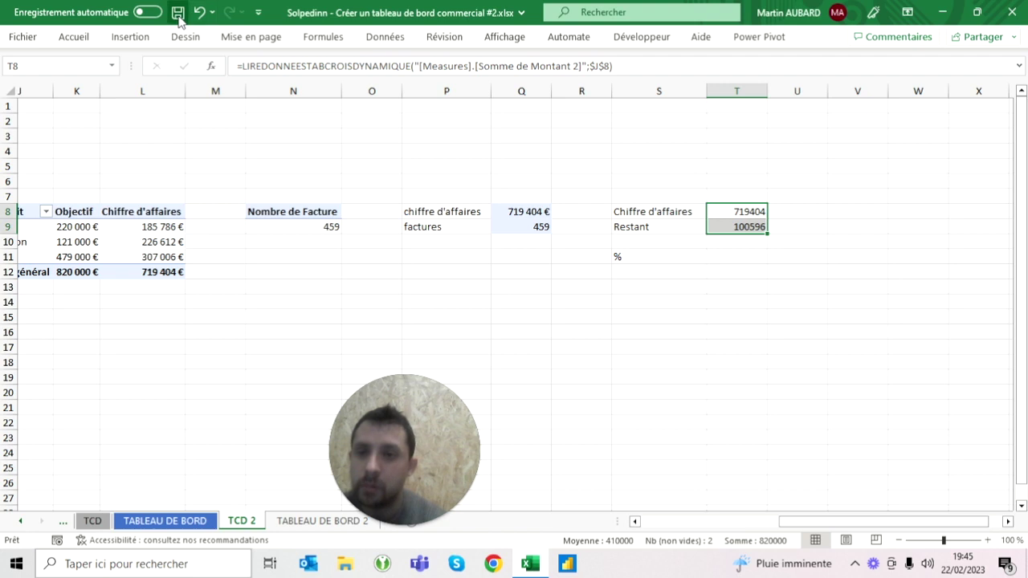
left_click(72, 37)
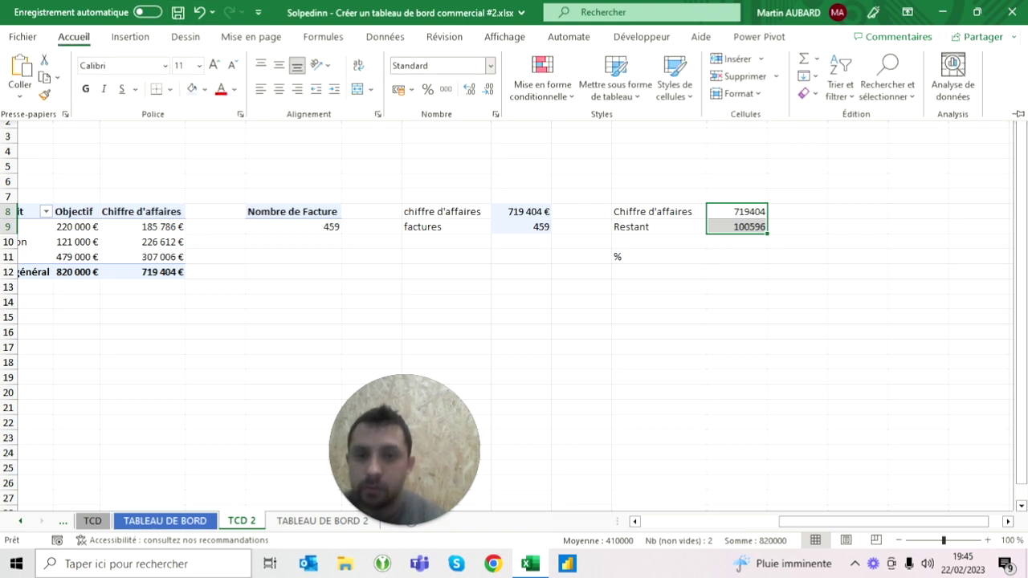
- Format T8:T9 as Monétaire currency with no decimals (719 404 € and 100 596 €)
left_click(489, 70)
left_click(479, 133)
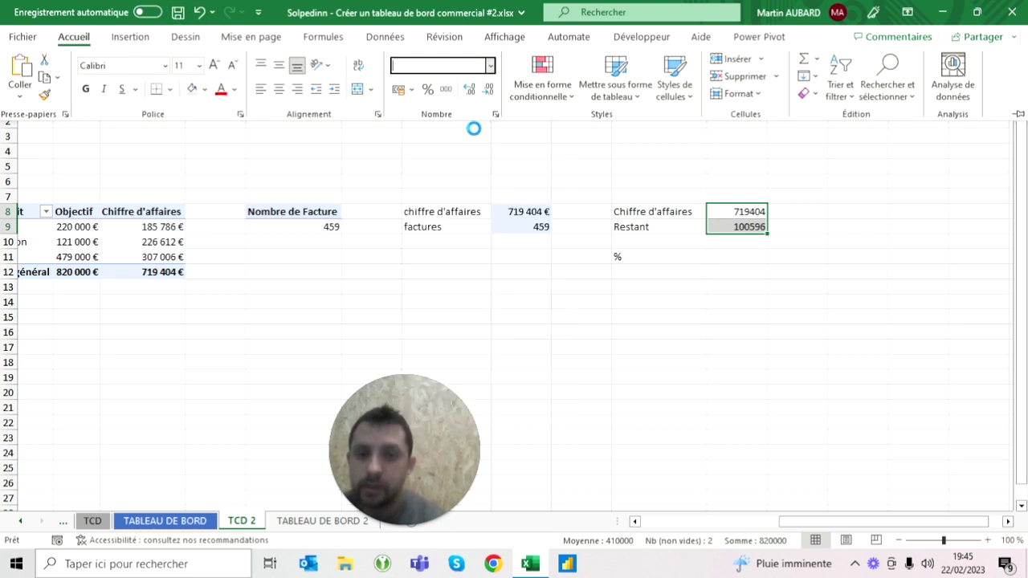
left_click(490, 67)
left_click(459, 167)
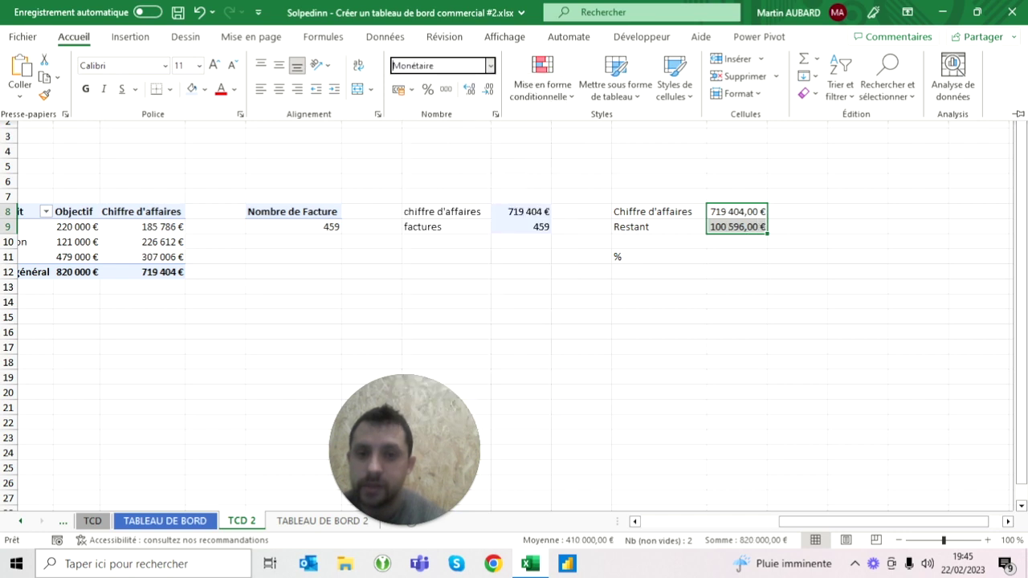
left_click(484, 90)
left_click(485, 90)
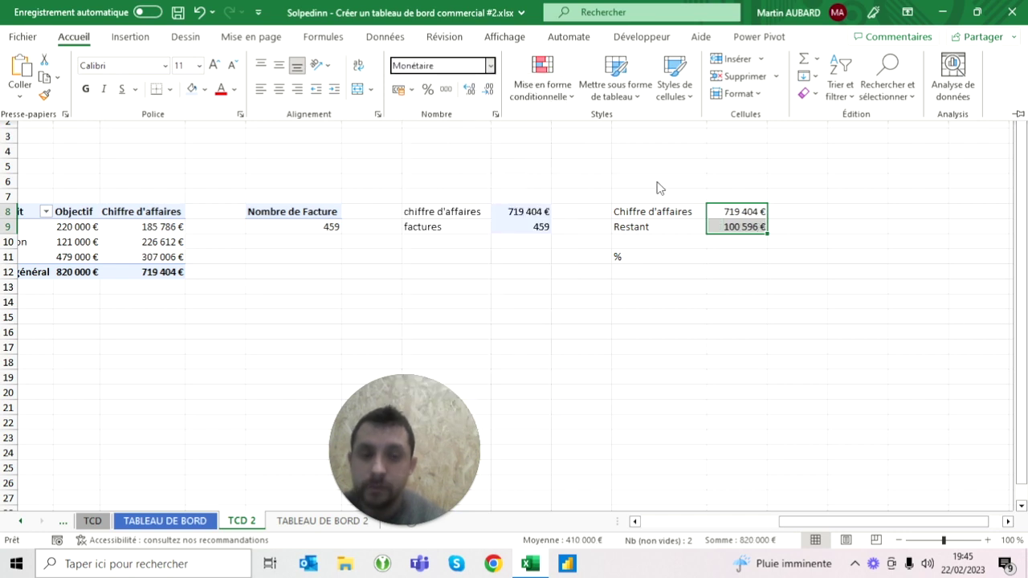
- Check the T9 formula, then go to the TABLEAU DE BORD 2 sheet
left_click(755, 288)
left_click(736, 211)
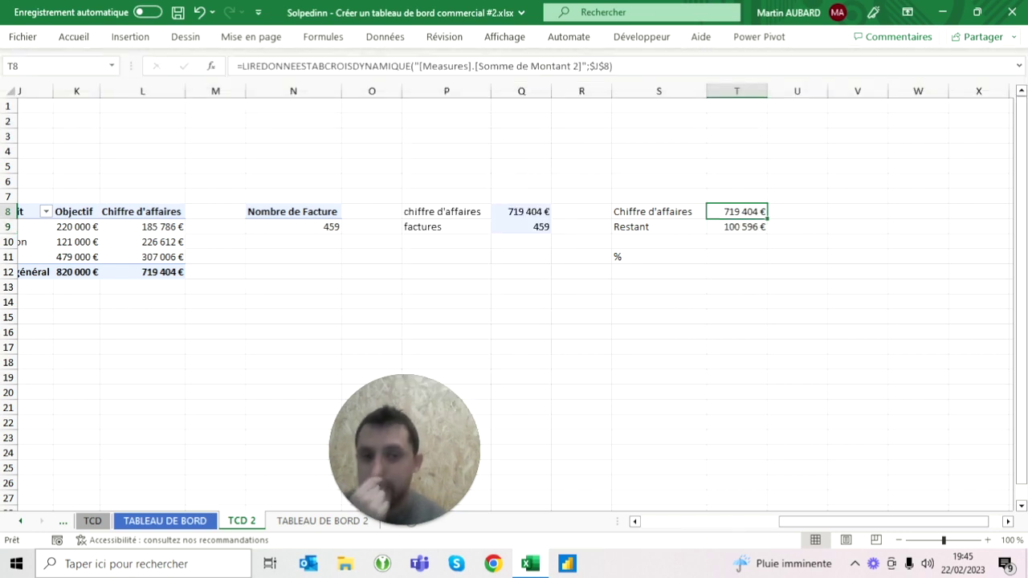
left_click(737, 226)
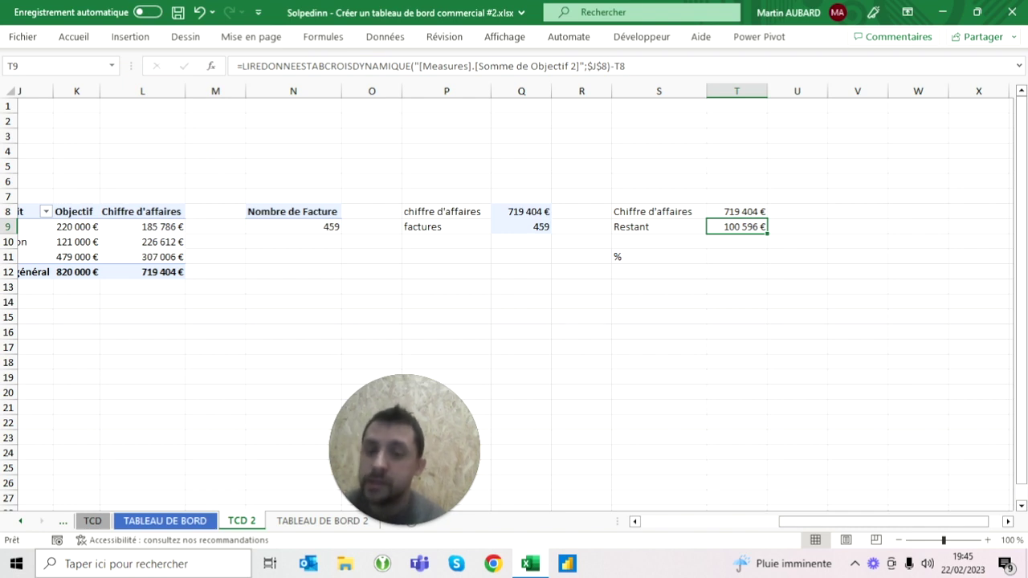
left_click(322, 520)
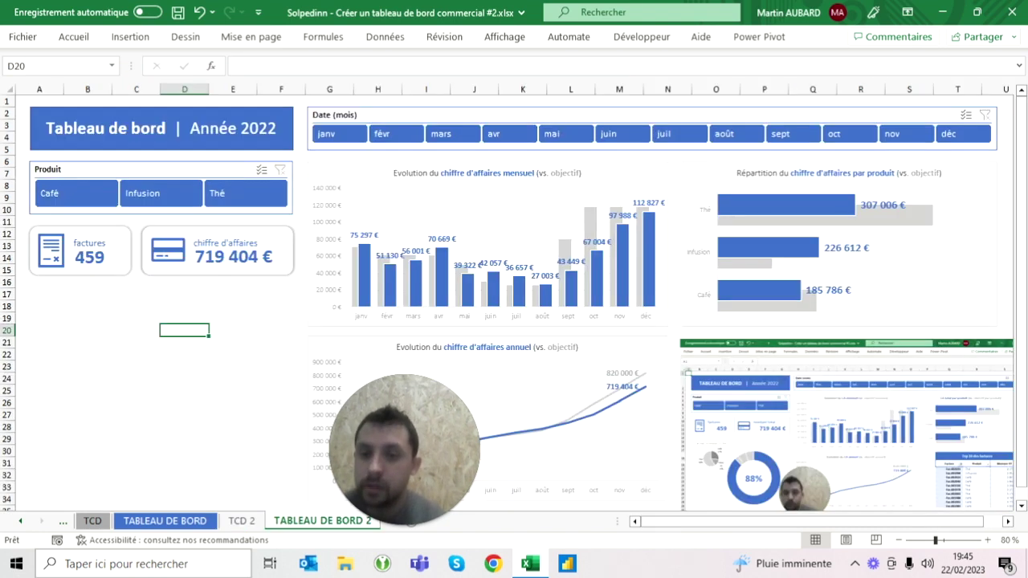
- Try the Infusion and Thé slicer filters and inspect the T8 and T9 formulas on TCD 2
left_click(178, 194)
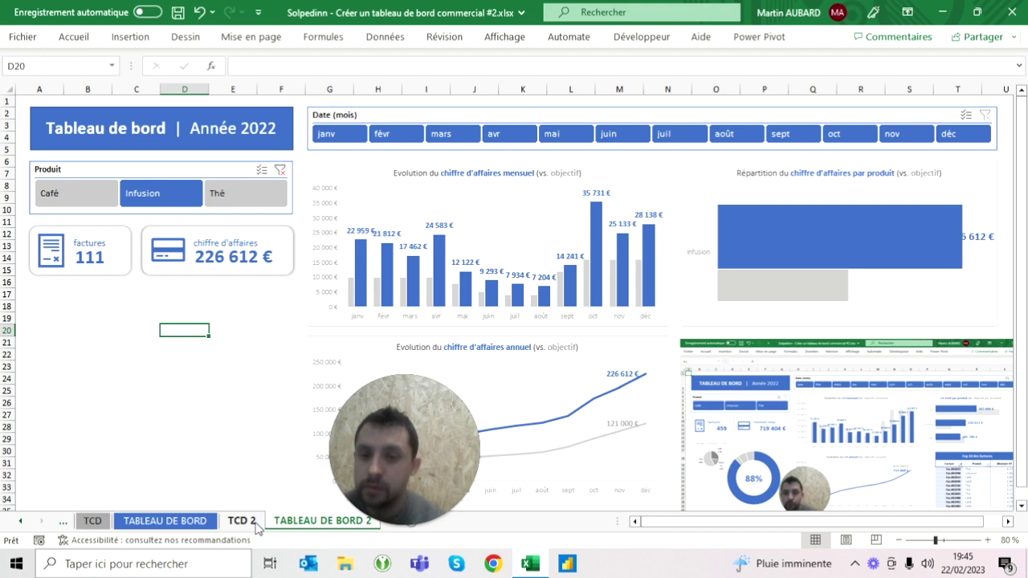
left_click(246, 197)
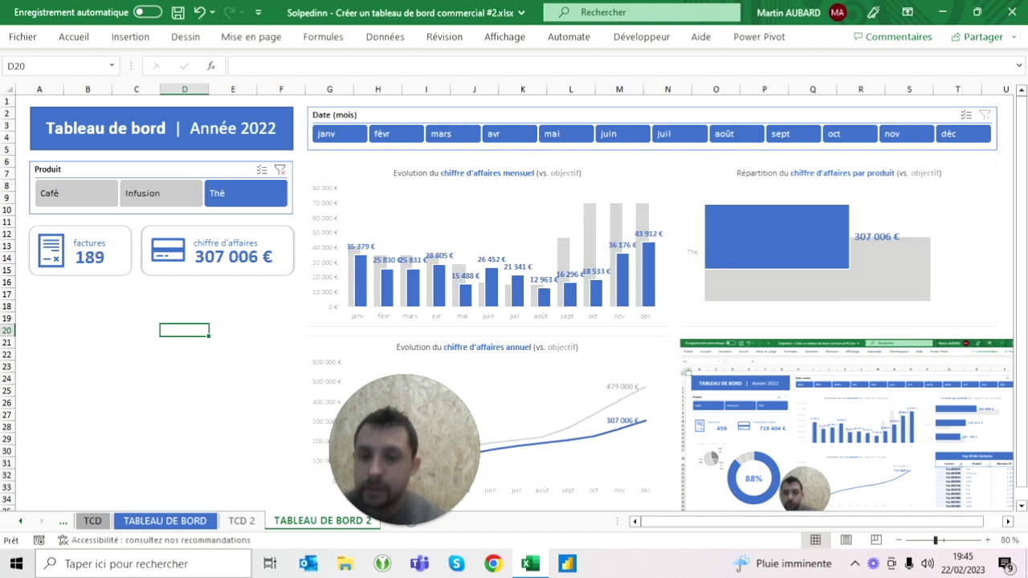
left_click(241, 520)
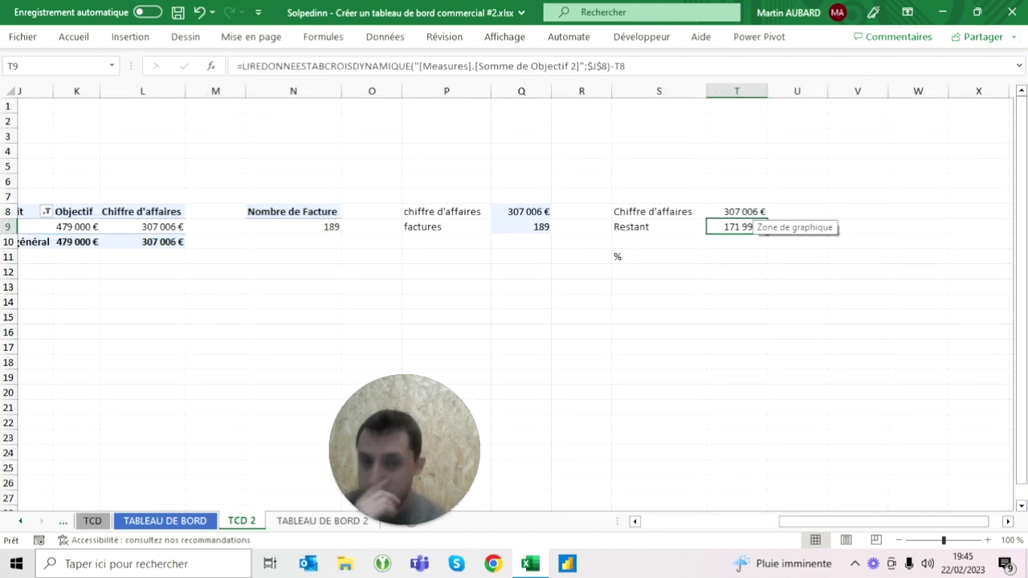
left_click(737, 211)
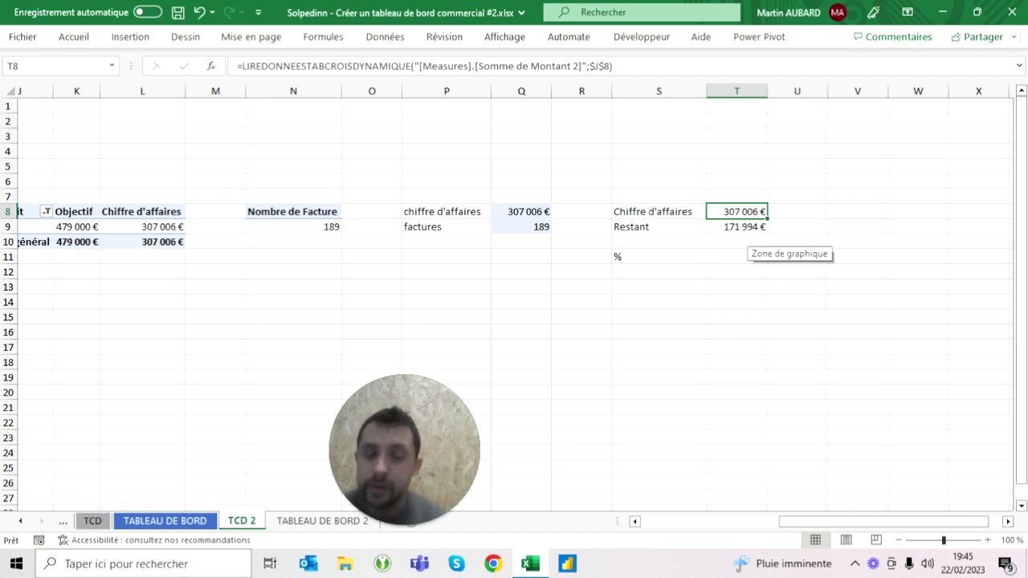
left_click(737, 226)
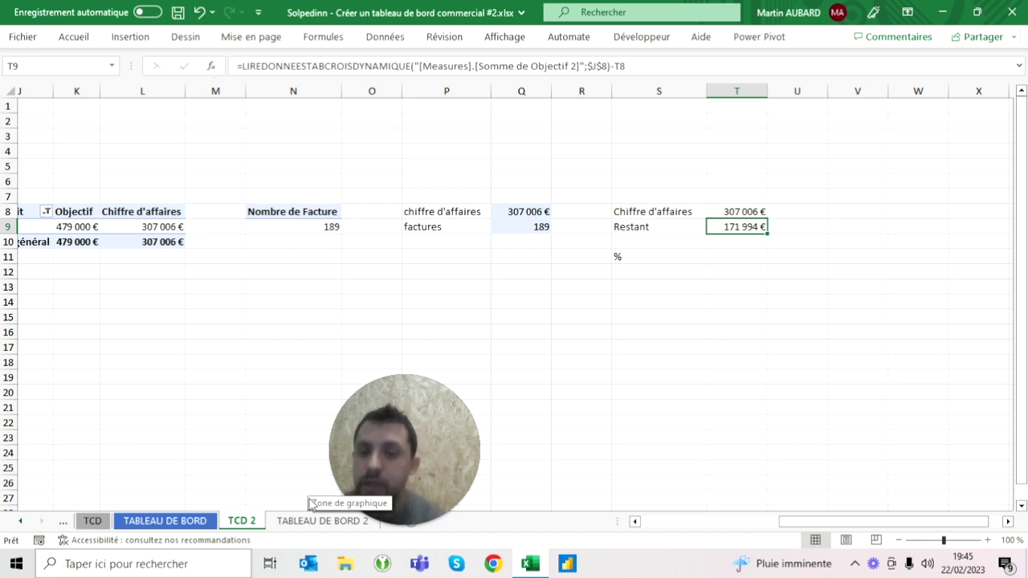
- Filter the dashboard to Infusion and check TCD 2, where Restant shows -105 612 €
left_click(320, 522)
left_click(159, 195)
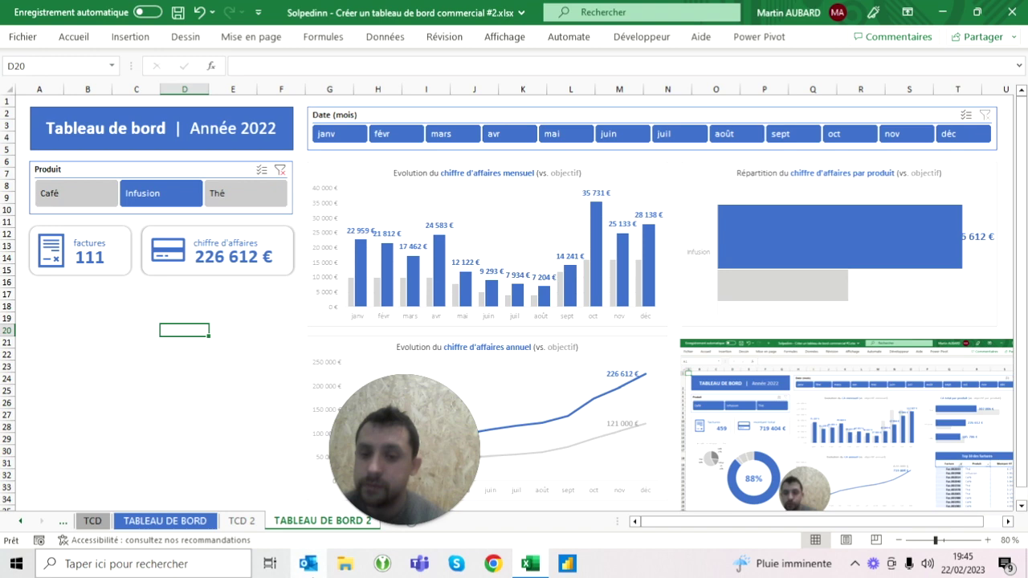
left_click(242, 521)
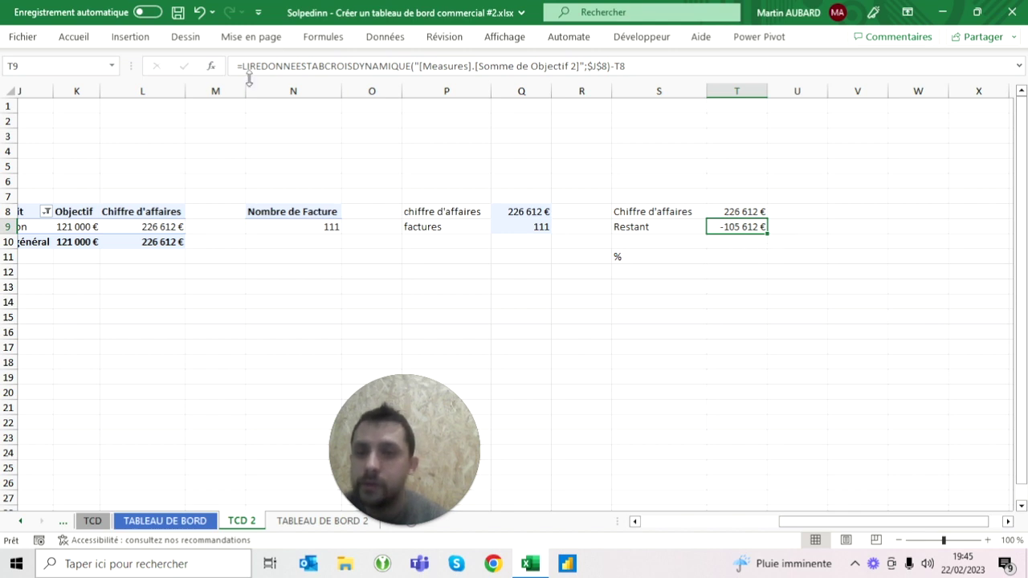
- Wrap the T9 Restant formula in MAX(0;…) so it shows 0 € instead of -105 612 €
double_click(738, 227)
type("mi")
key("BackSpace")
type("ax(0;")
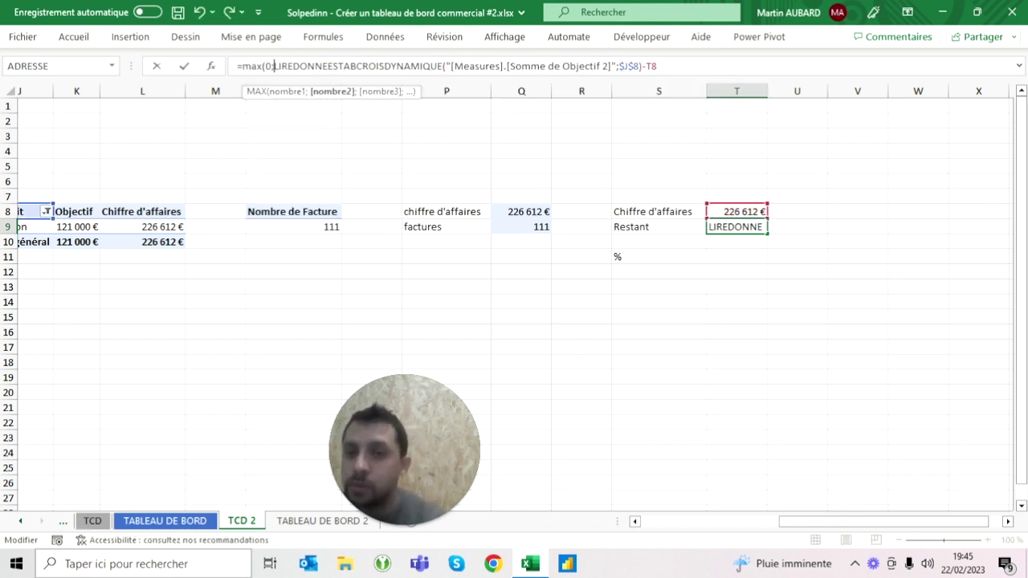
type(")")
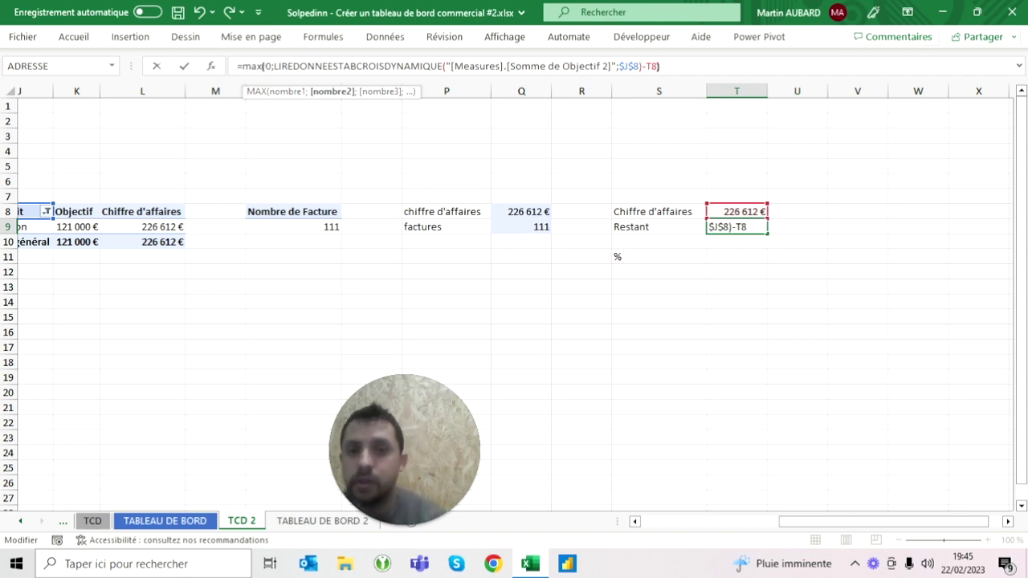
key("Return")
key("Up")
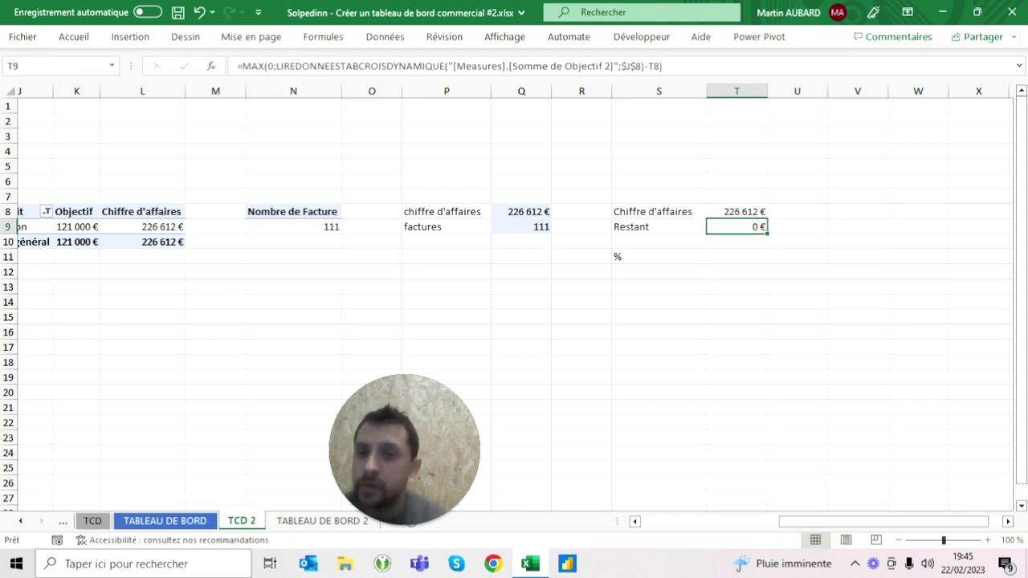
left_click(271, 66)
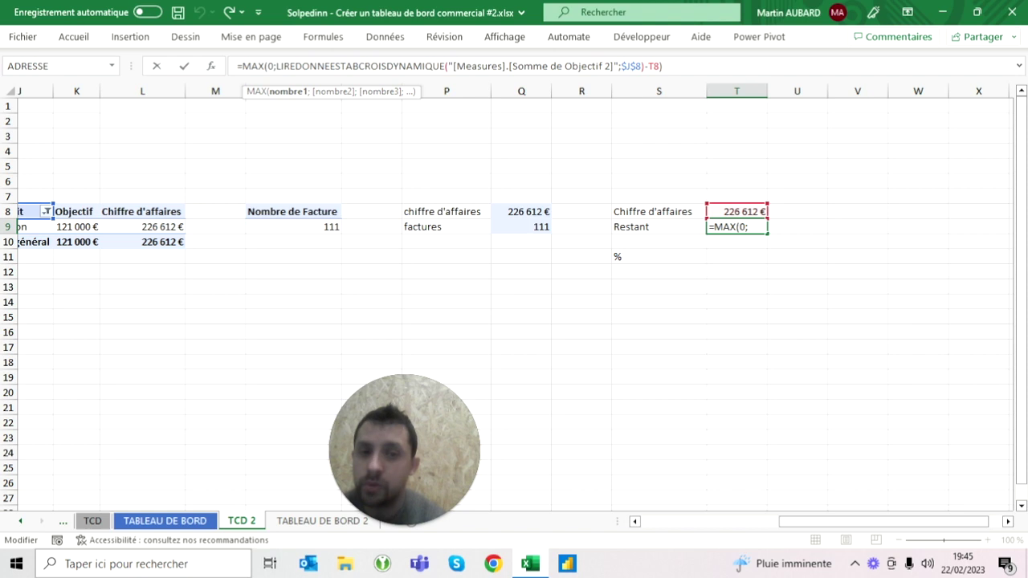
key("Escape")
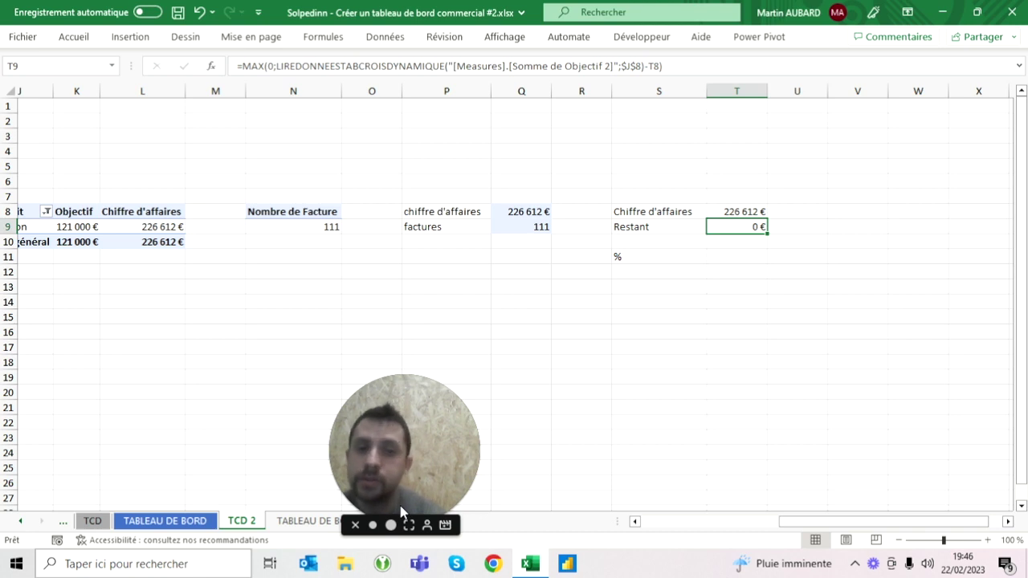
left_click(736, 256)
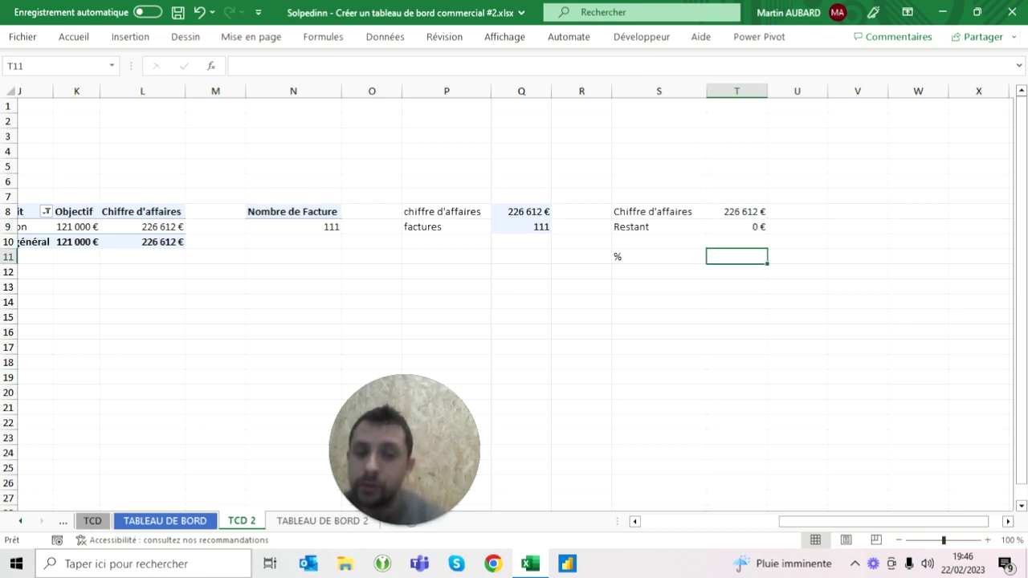
- In T11 divide T8 by the pivot's objective total and format it as a percentage (187%)
type("=")
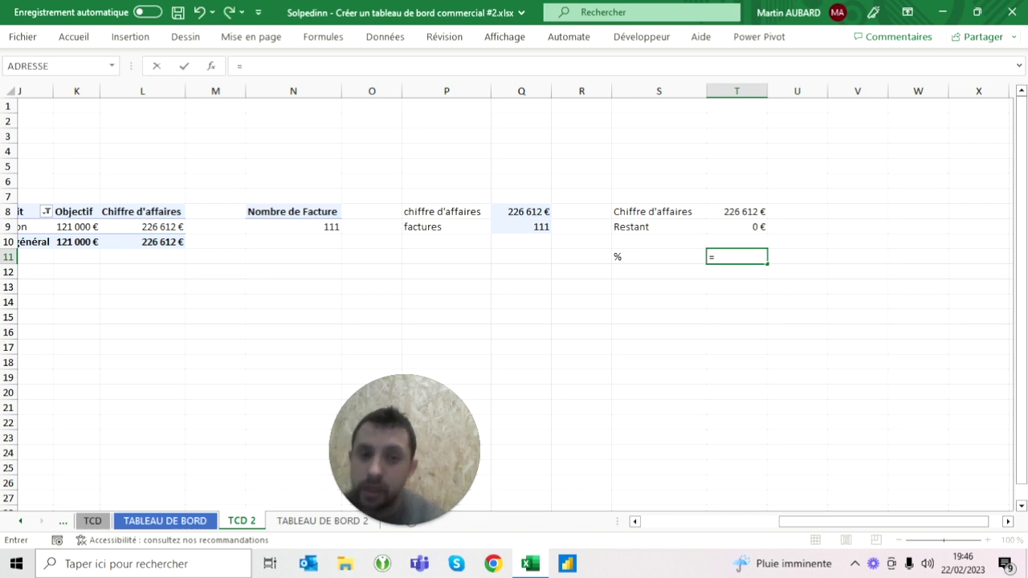
left_click(737, 211)
type("/")
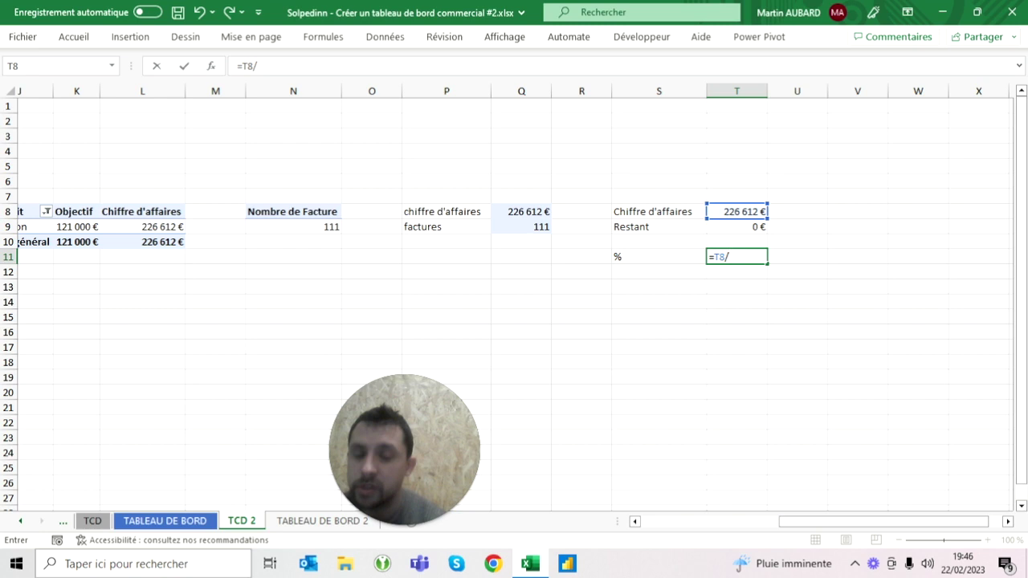
left_click(76, 242)
key("Return")
left_click(736, 256)
left_click(73, 36)
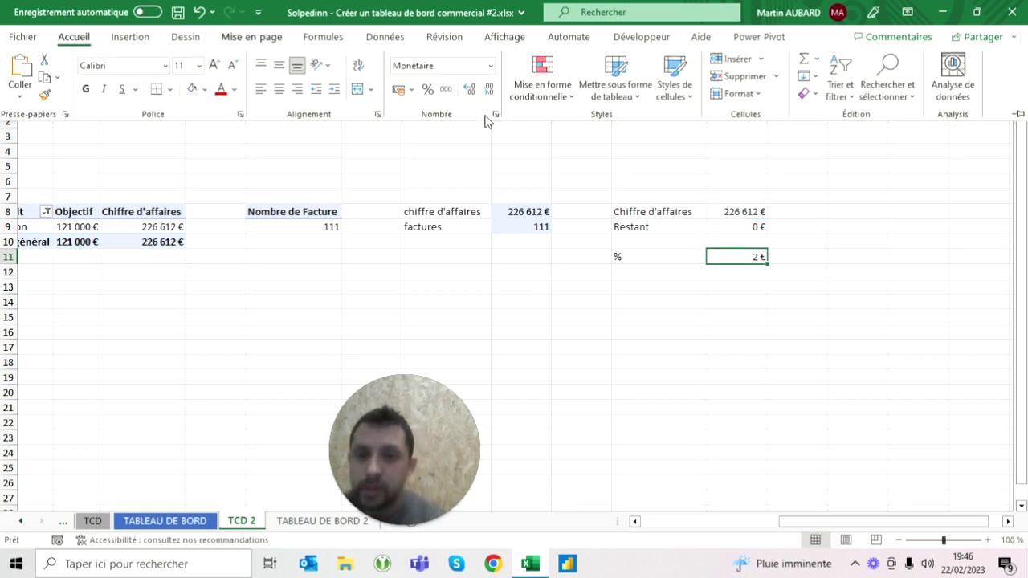
left_click(428, 90)
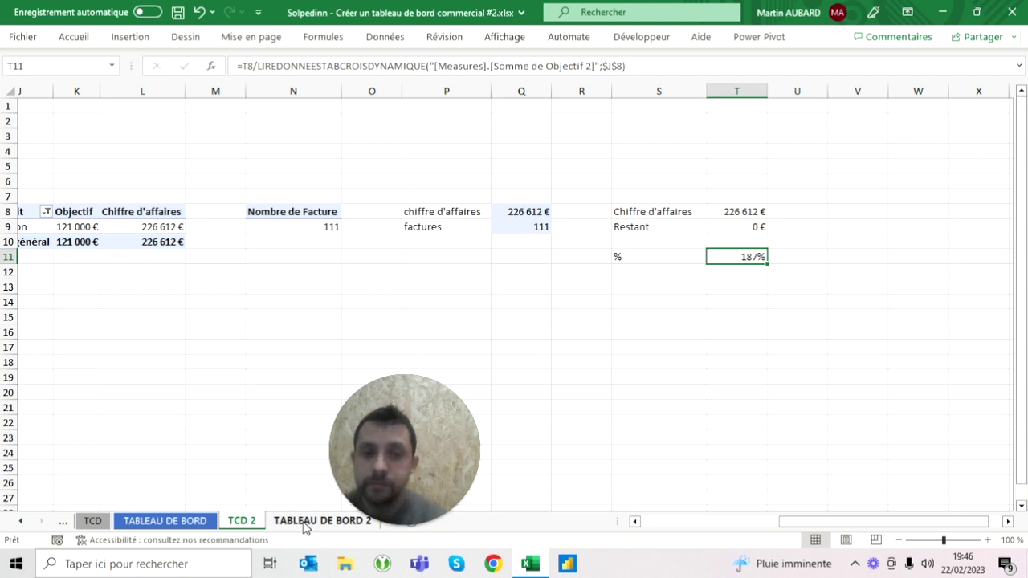
key("ctrl+Page_Up")
- Add a Montant header in T7 and insert an Anneau donut chart of S7:T9
type("Mo")
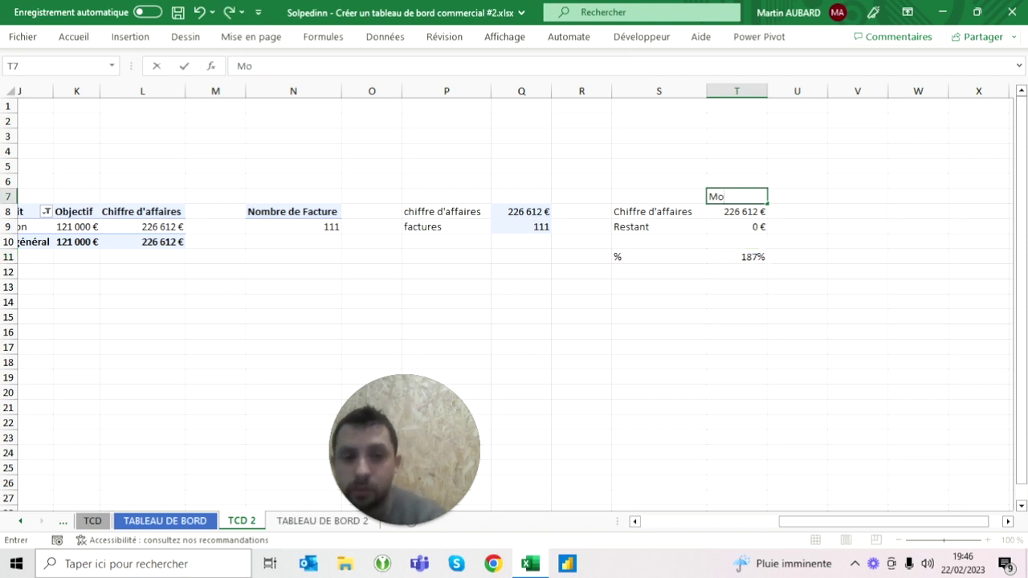
key("Return")
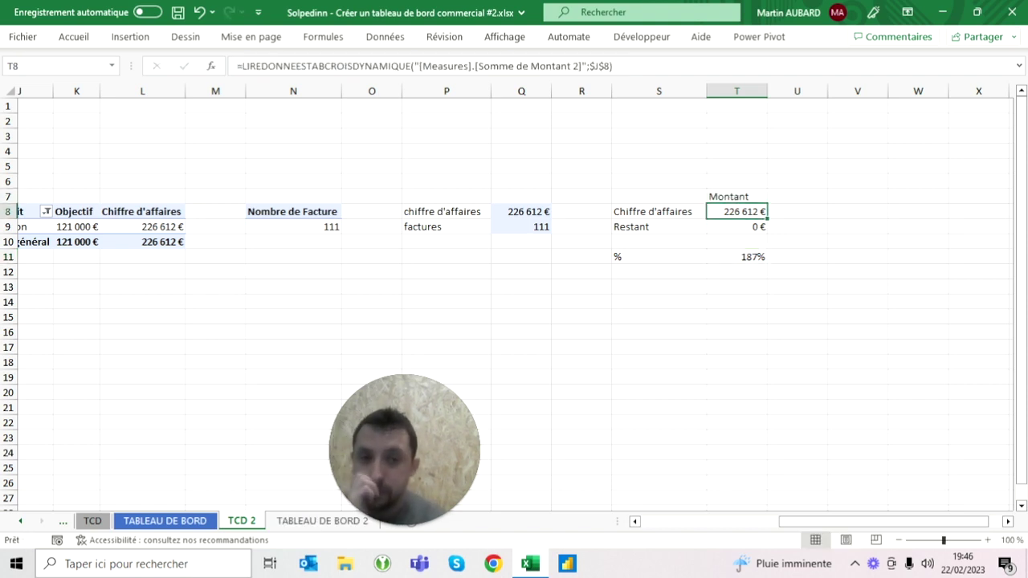
left_click_drag(659, 196, 737, 227)
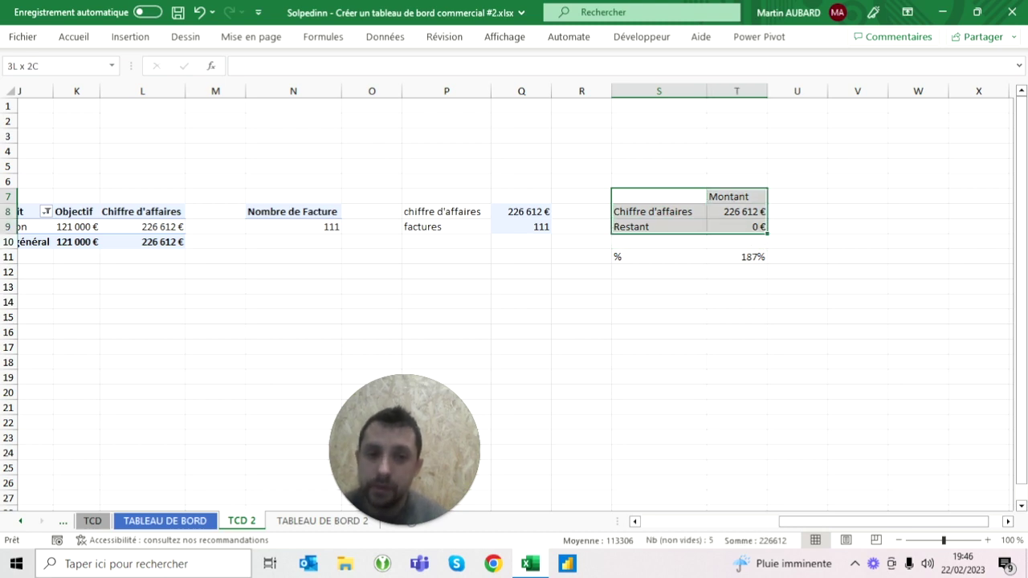
left_click(134, 43)
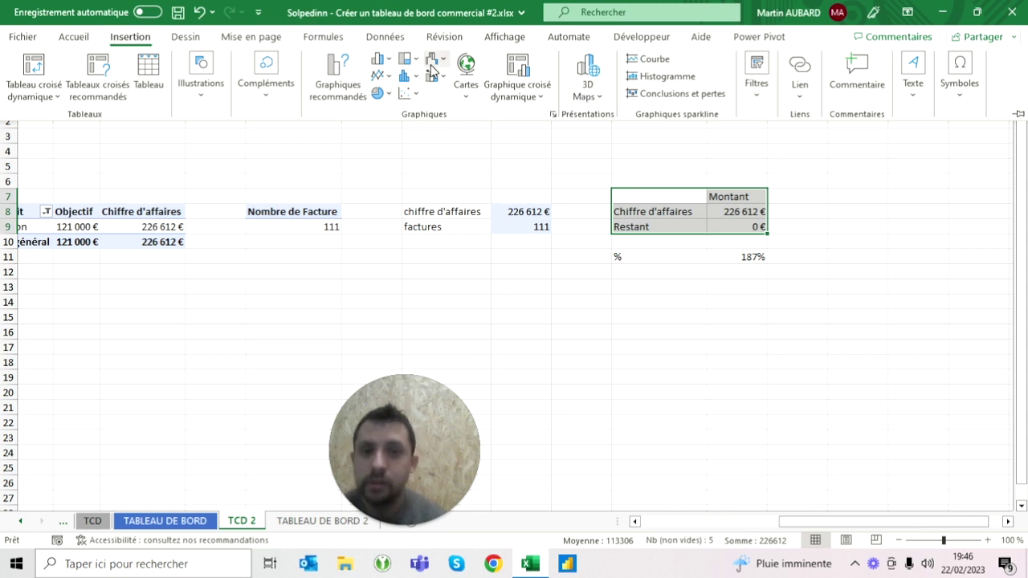
left_click(378, 93)
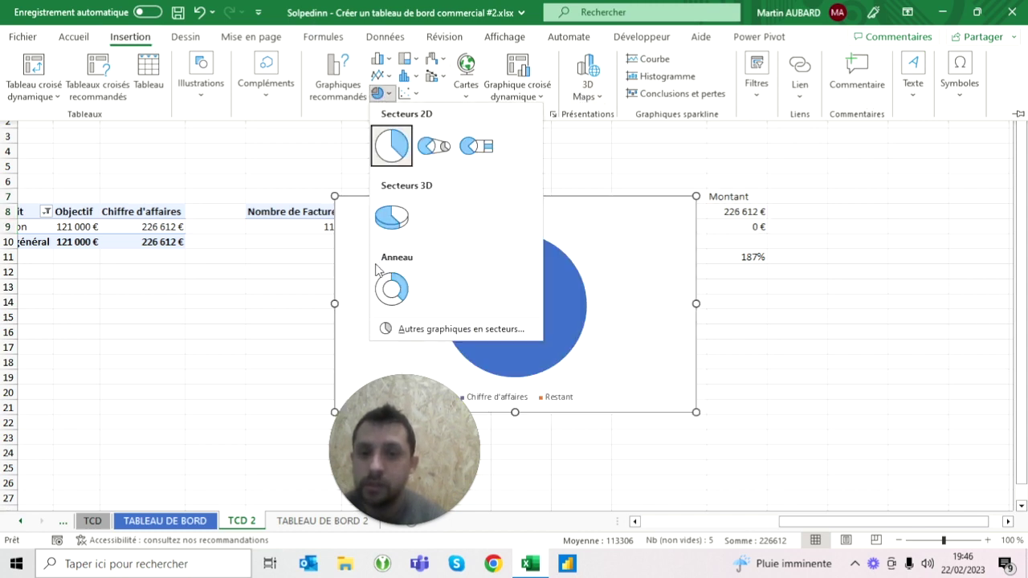
left_click(392, 287)
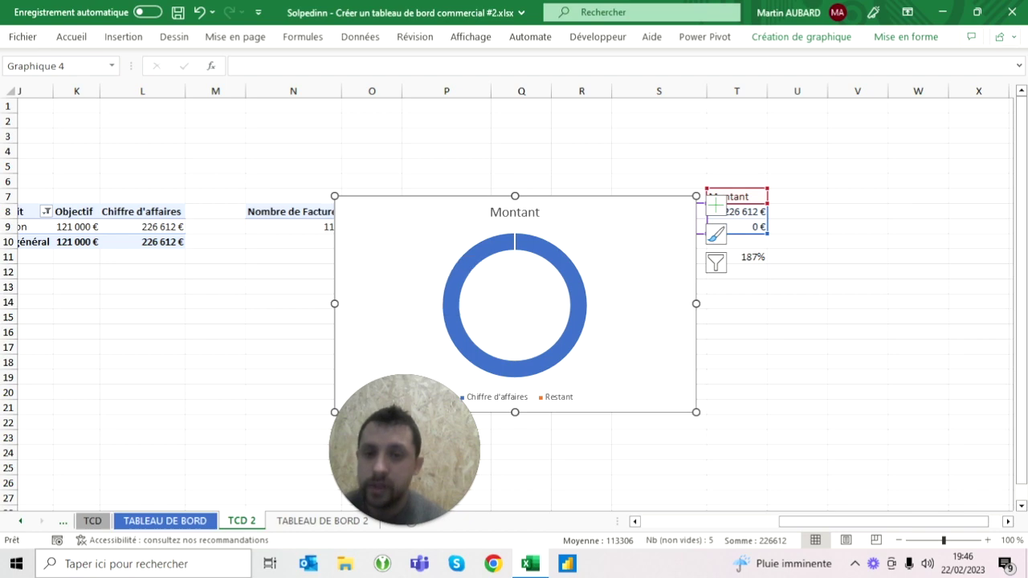
left_click(297, 522)
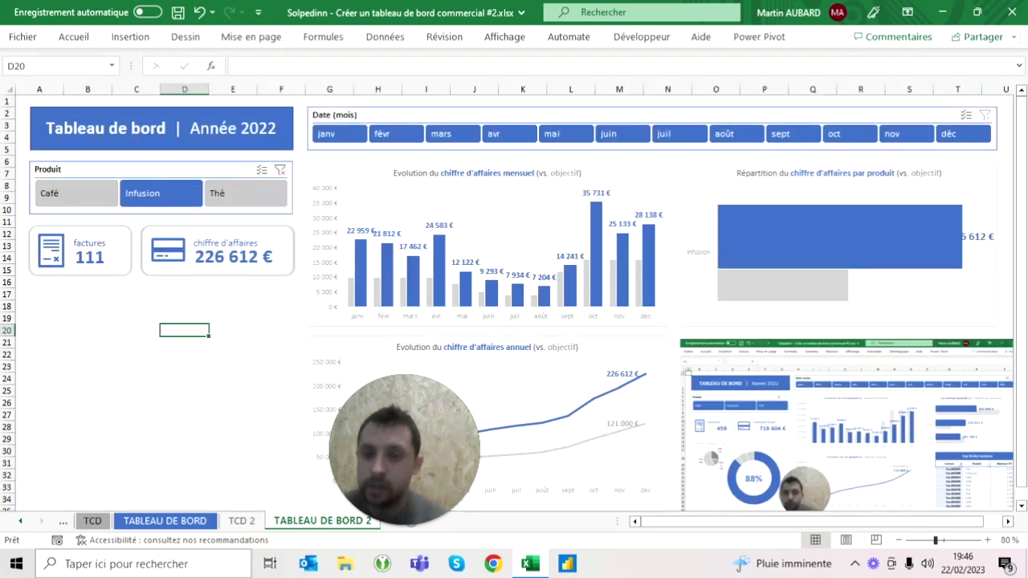
- Paste the donut chart onto the dashboard at B17 and align it with the Produit slicer
left_click(86, 294)
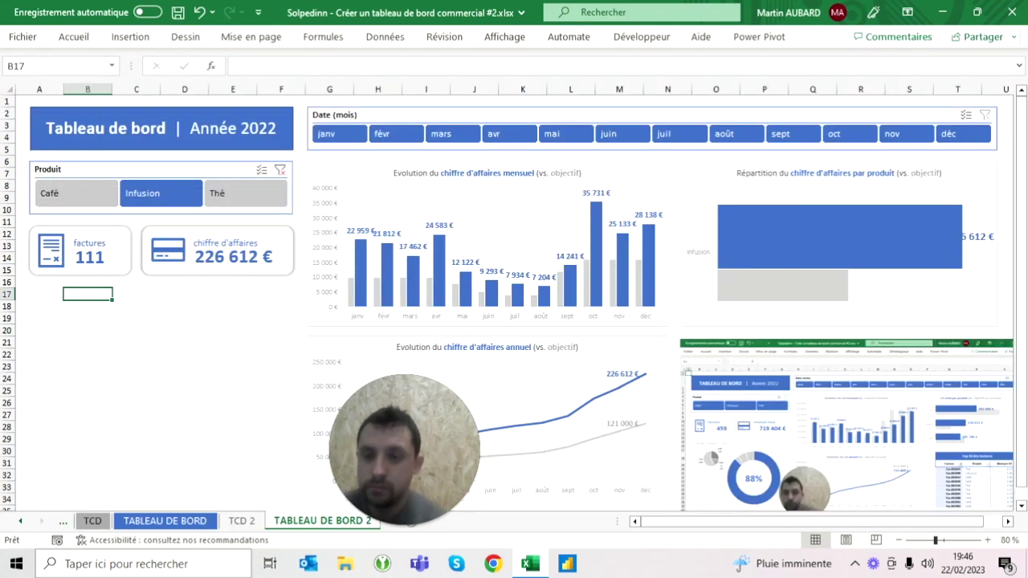
key("ctrl+v")
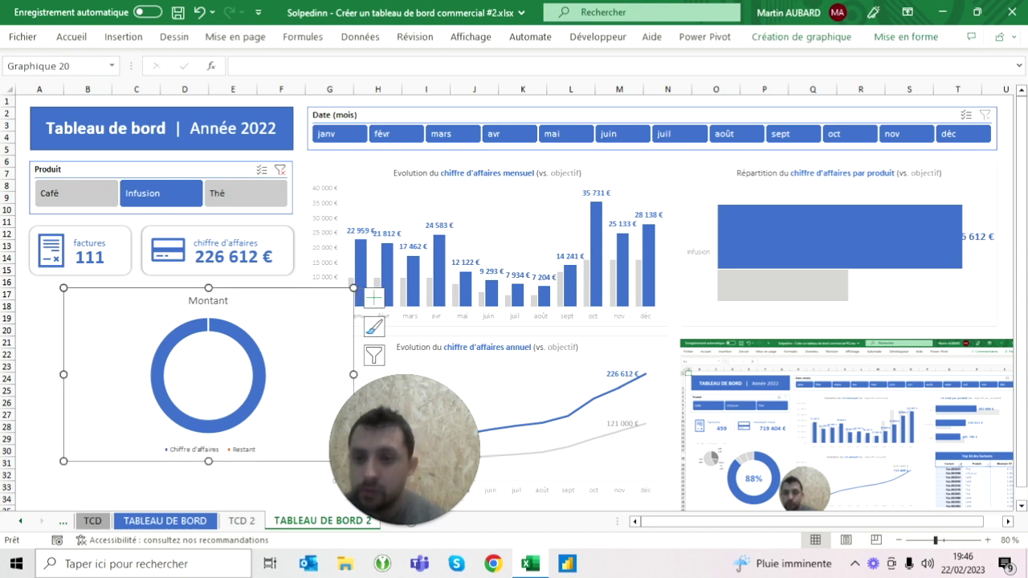
left_click(120, 169)
left_click(918, 37)
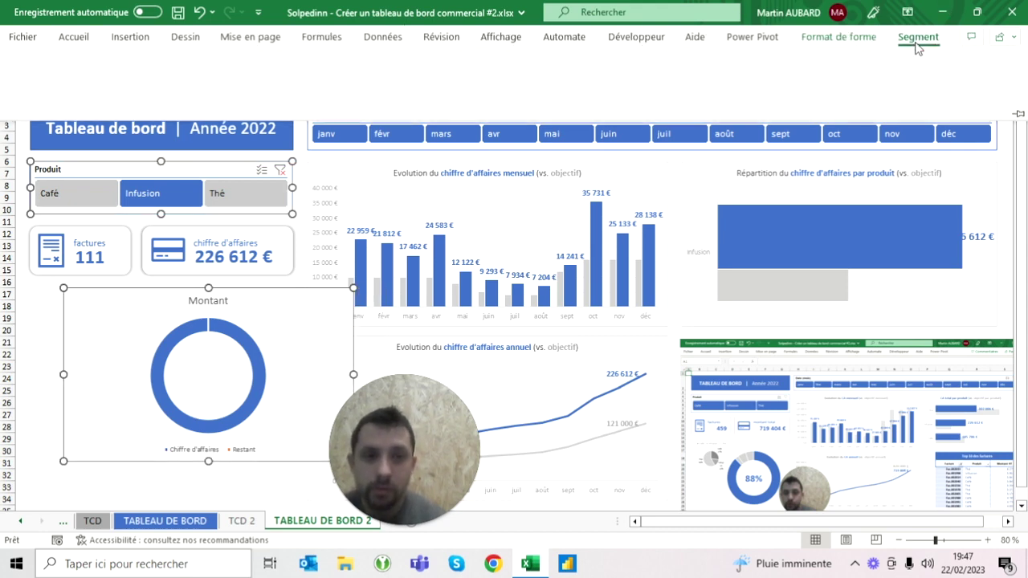
left_click(647, 80)
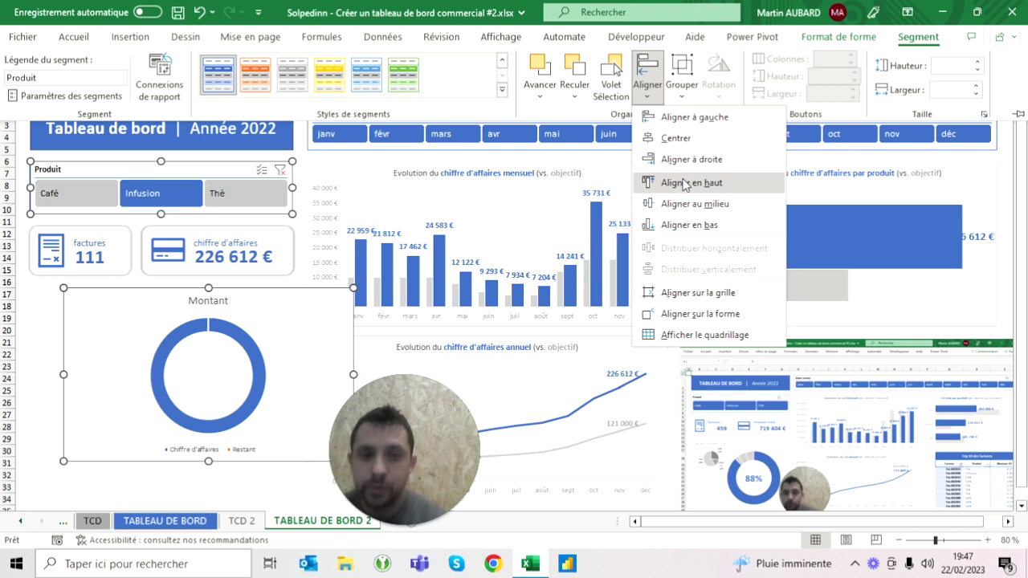
left_click(693, 117)
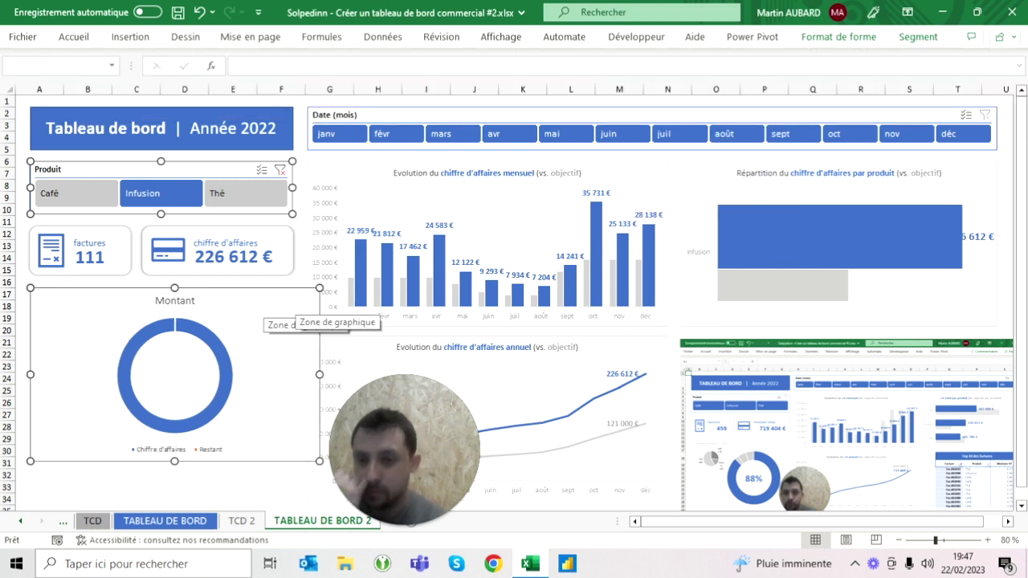
- Set the donut chart's width to 11,5 cm to match the Produit slicer
left_click(296, 315)
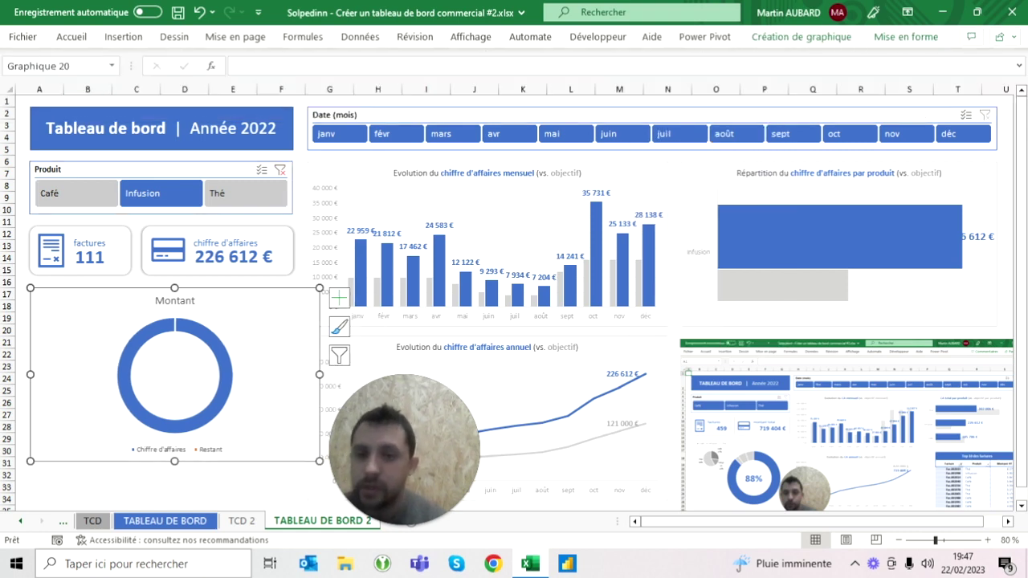
left_click(120, 170)
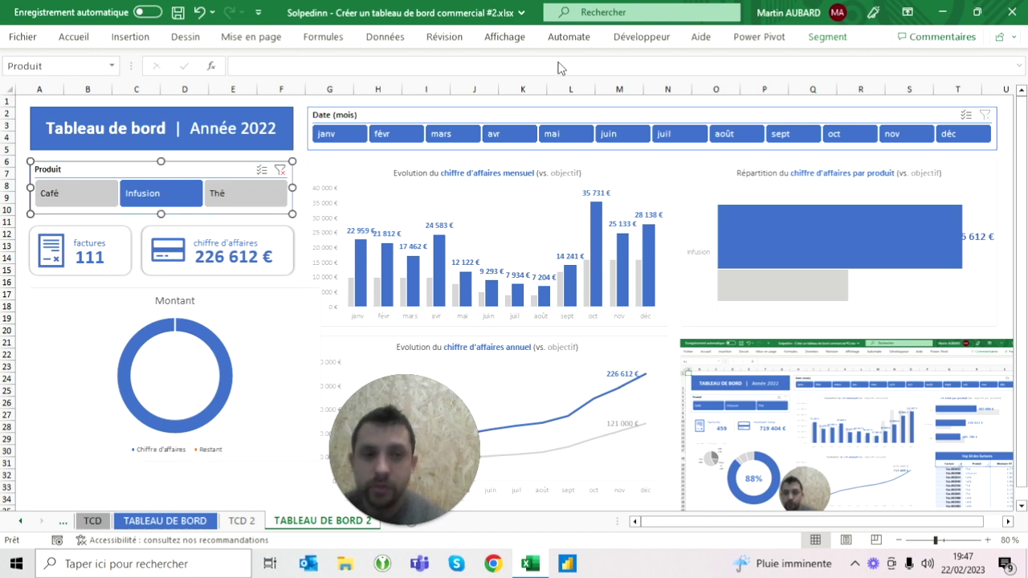
left_click(828, 36)
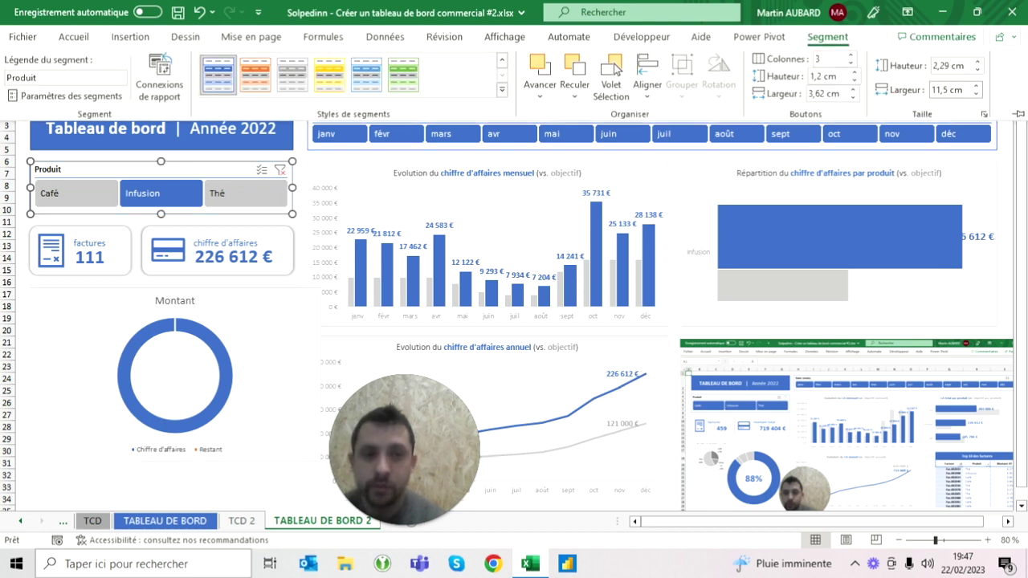
left_click(253, 292)
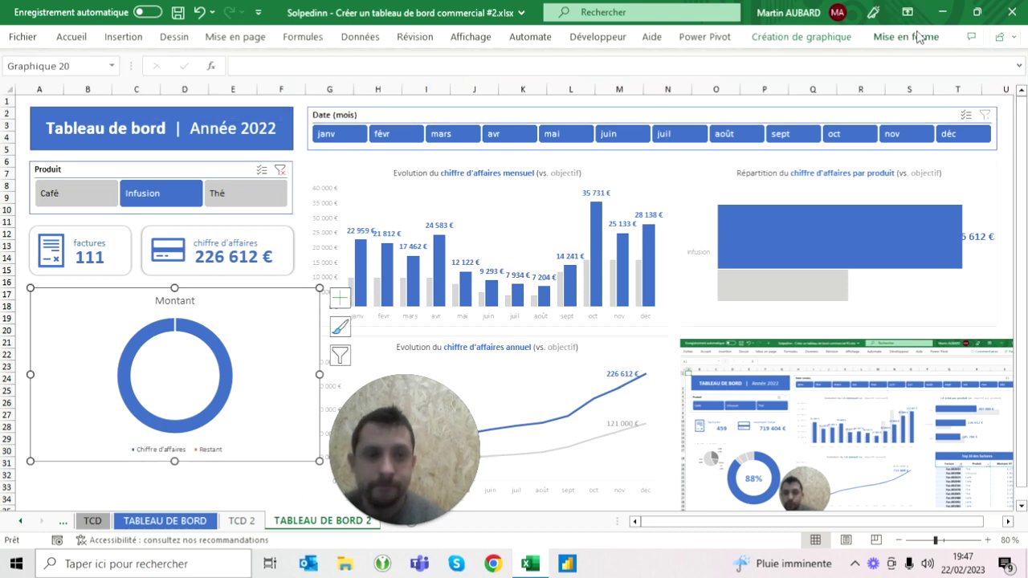
left_click(912, 36)
left_click(960, 89)
type("11,5")
key("Return")
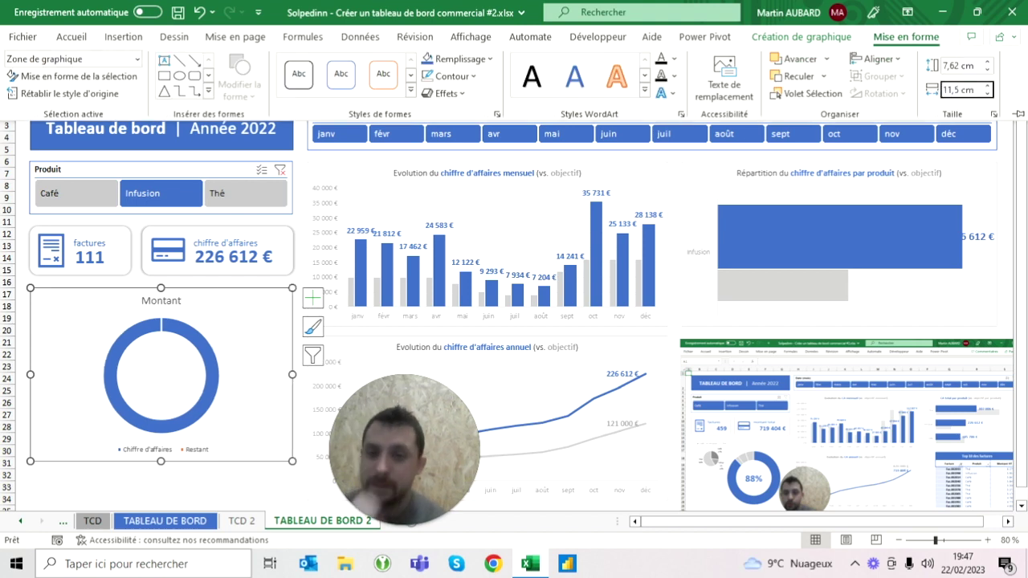
key("Escape")
left_click(227, 303)
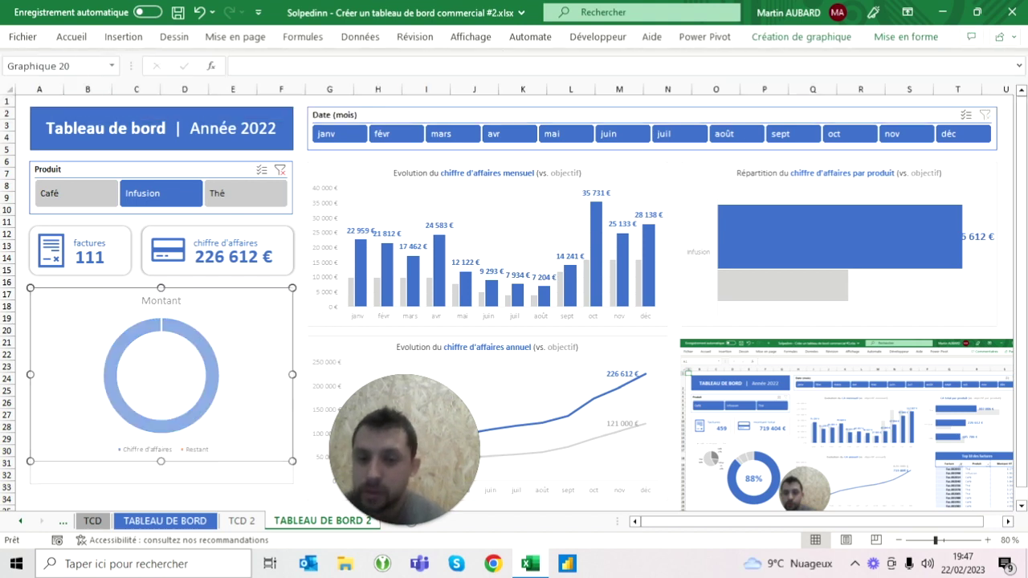
key("Escape")
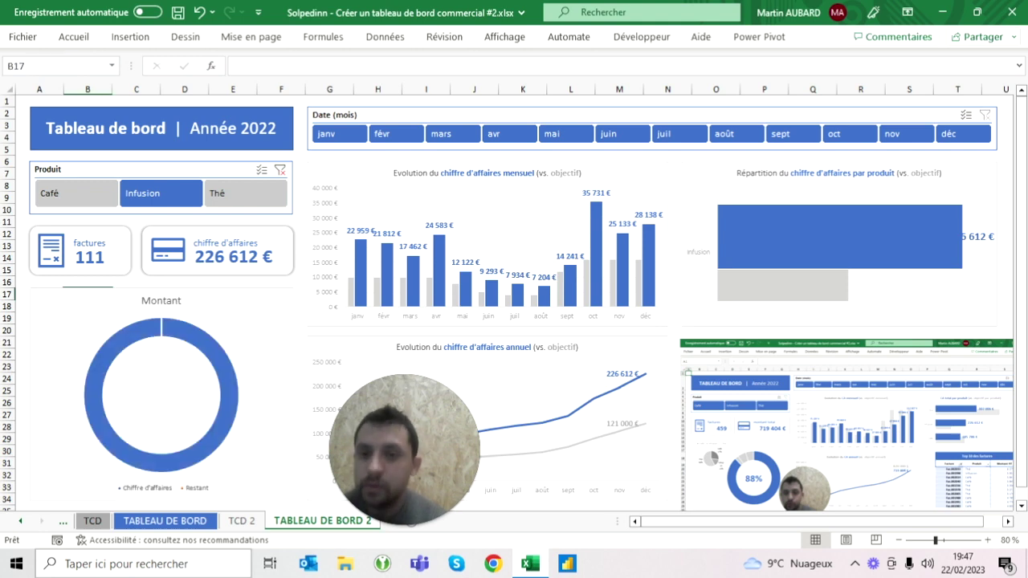
left_click(226, 303)
- Test the Thé, Infusion and Café filters, then clear the Produit slicer to show all products
left_click(230, 193)
left_click(160, 194)
left_click(74, 197)
left_click(160, 170)
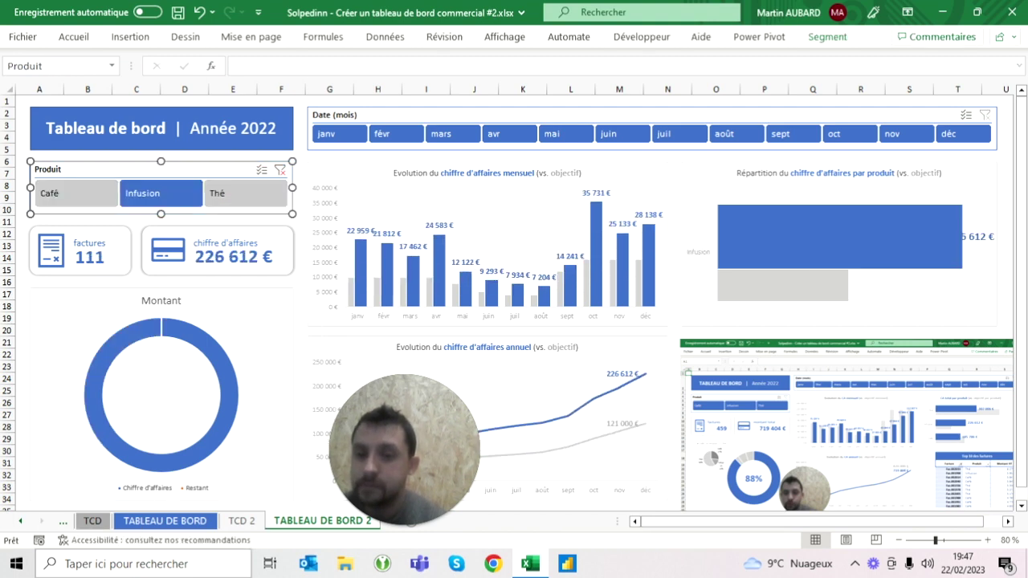
key("Escape")
left_click(279, 170)
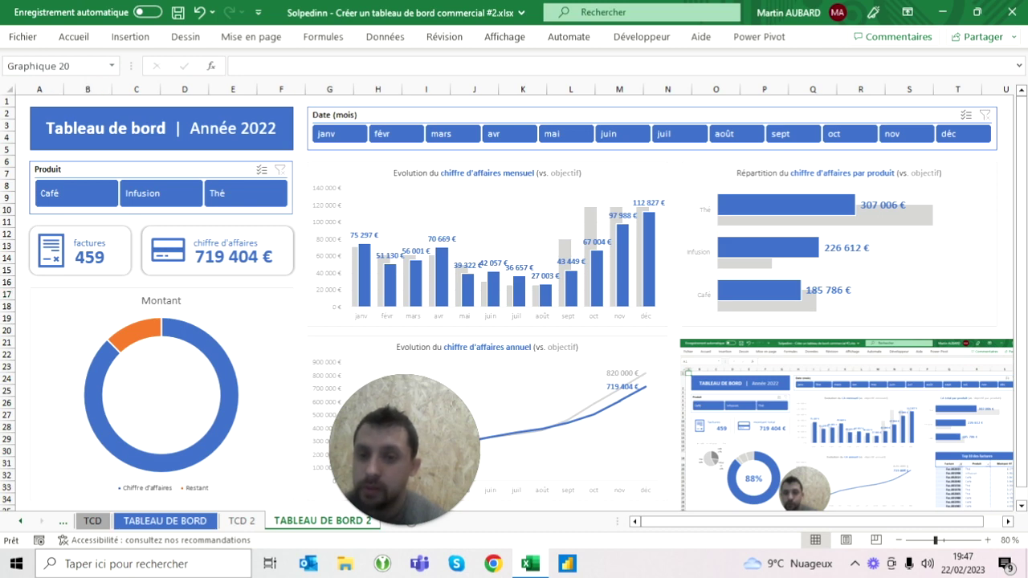
left_click(237, 312)
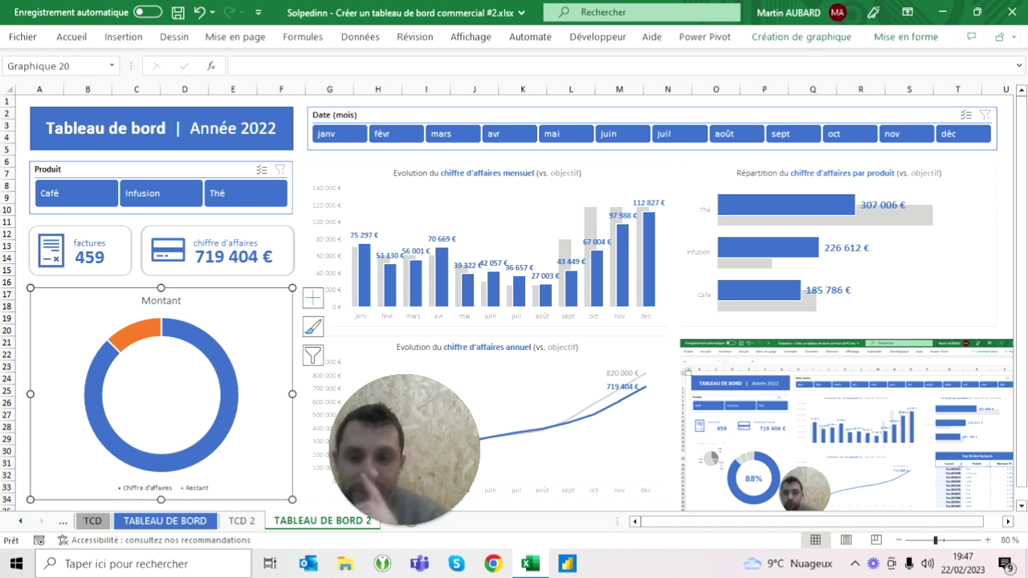
- Compare with the TABLEAU DE BORD sheet, then return to TABLEAU DE BORD 2's donut chart
left_click(165, 521)
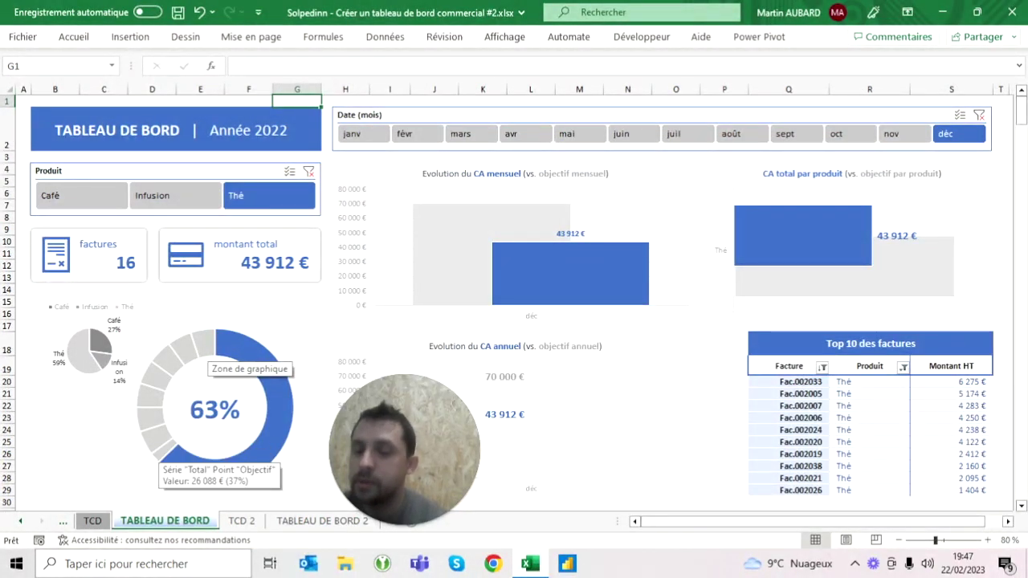
left_click(300, 523)
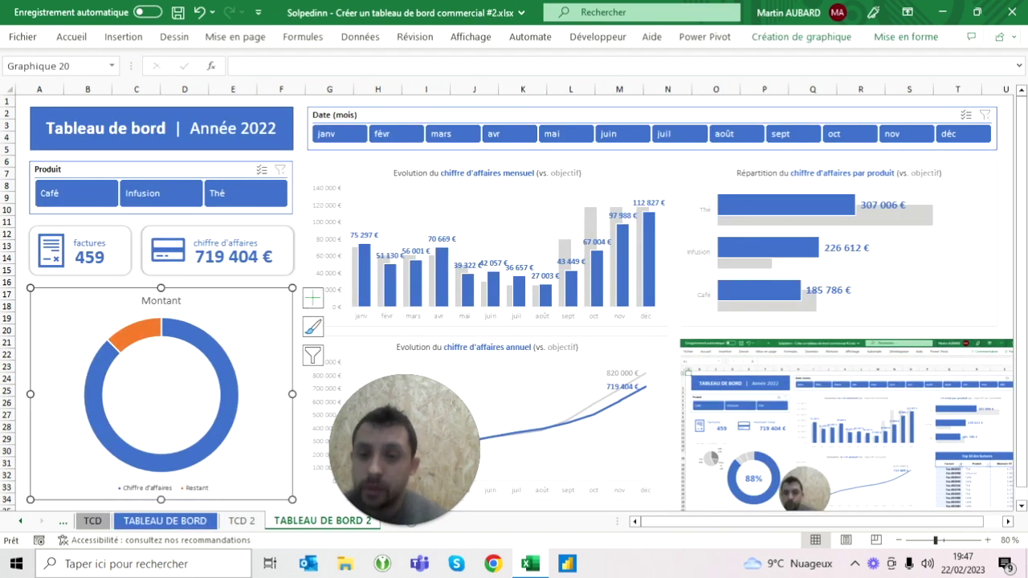
right_click(236, 303)
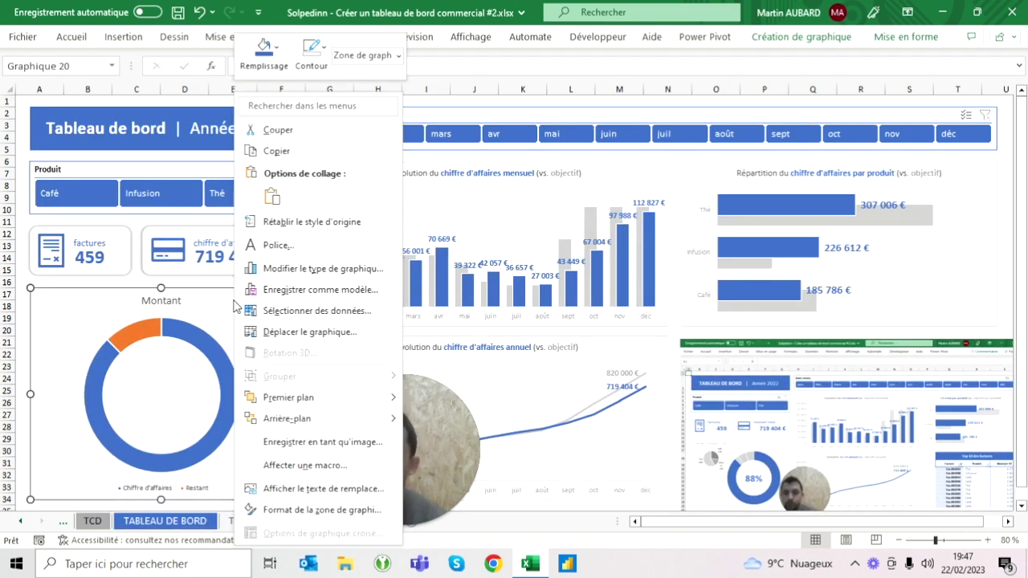
- Through Sélectionner des données, add a Cadre series with values {1;1;1;1;1;1;1;1} to the donut
left_click(317, 311)
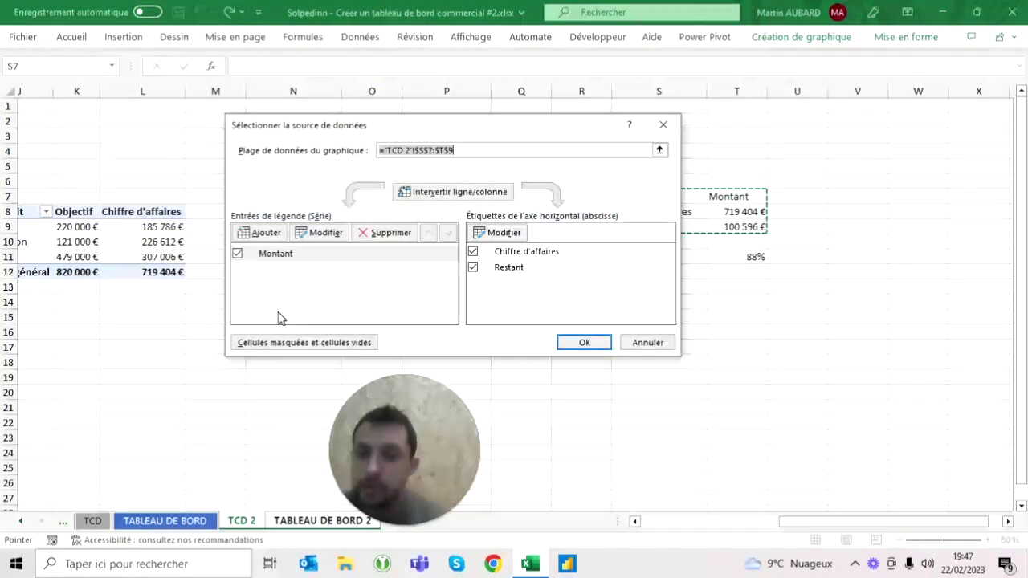
left_click(267, 232)
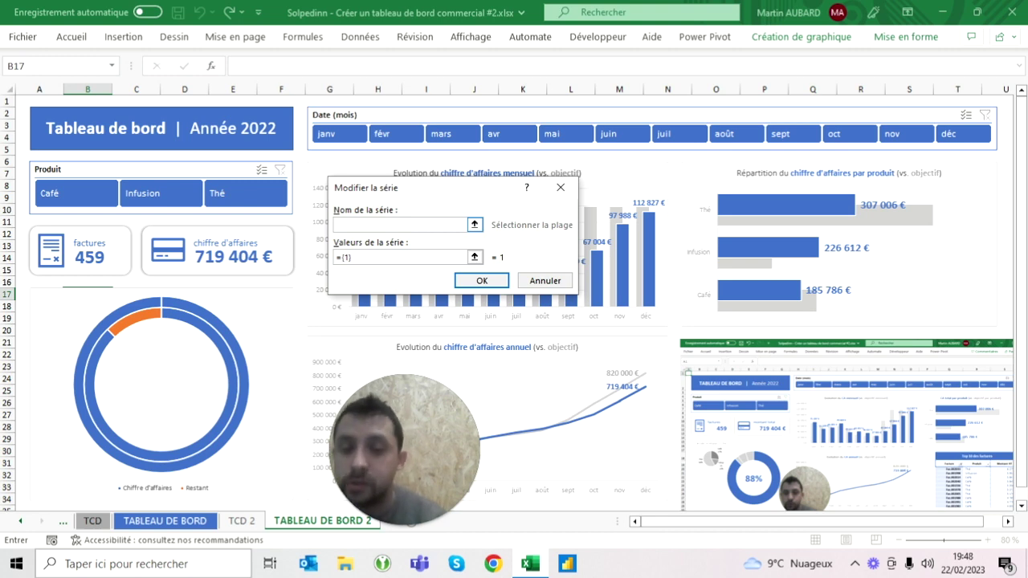
type("Cadre")
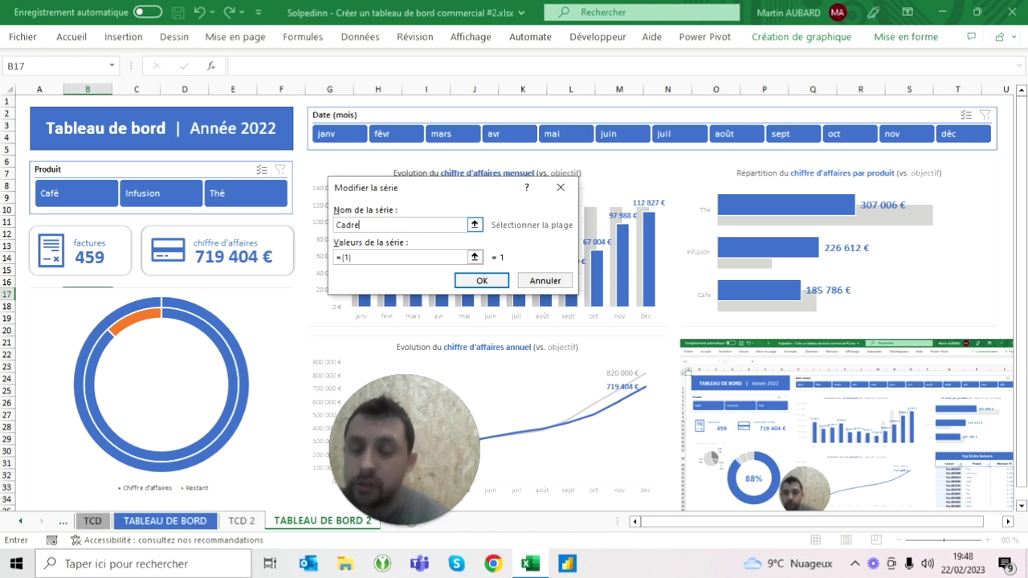
left_click(385, 257)
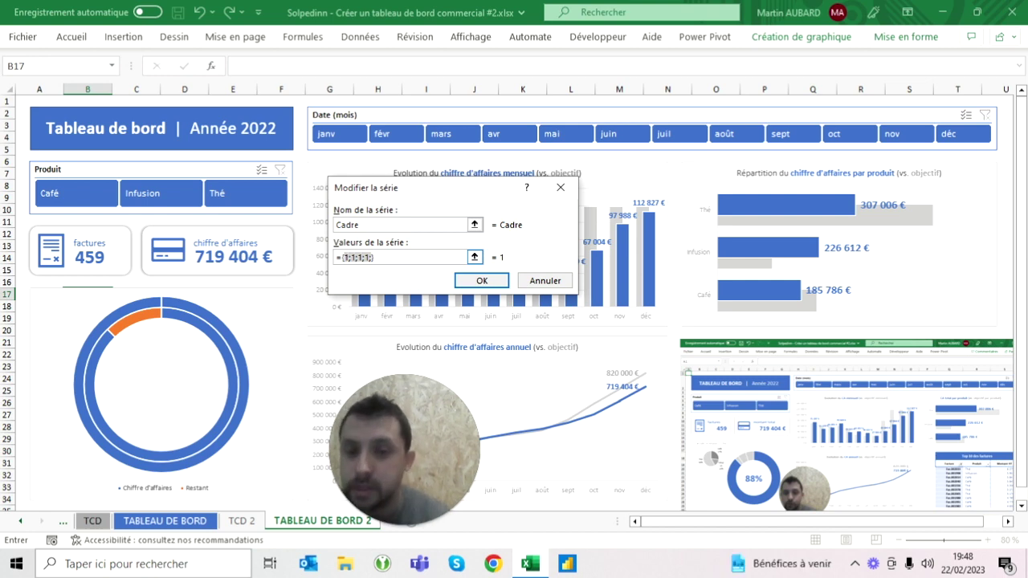
type("{}")
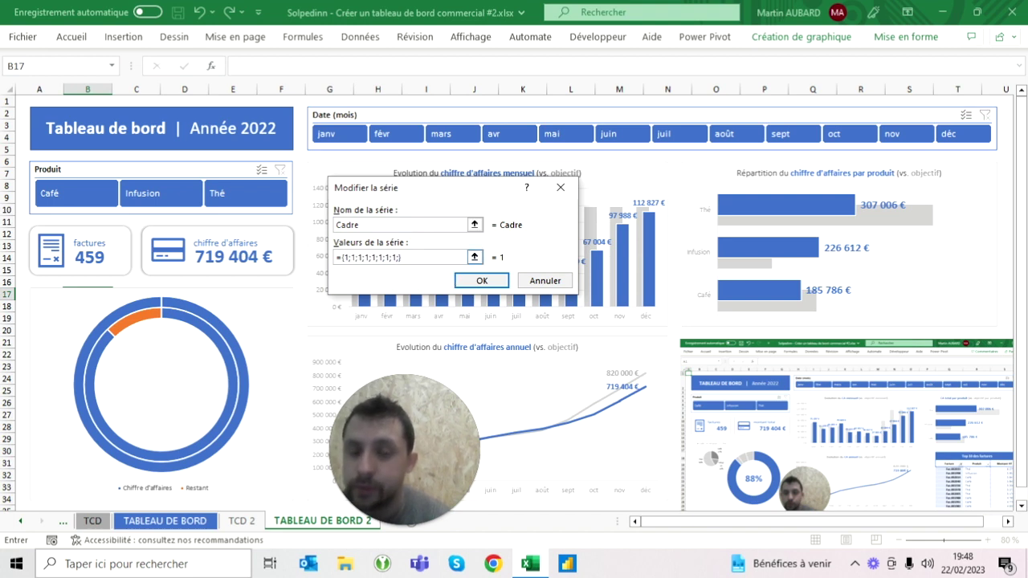
type("1;1;1;1;1;1;1;1")
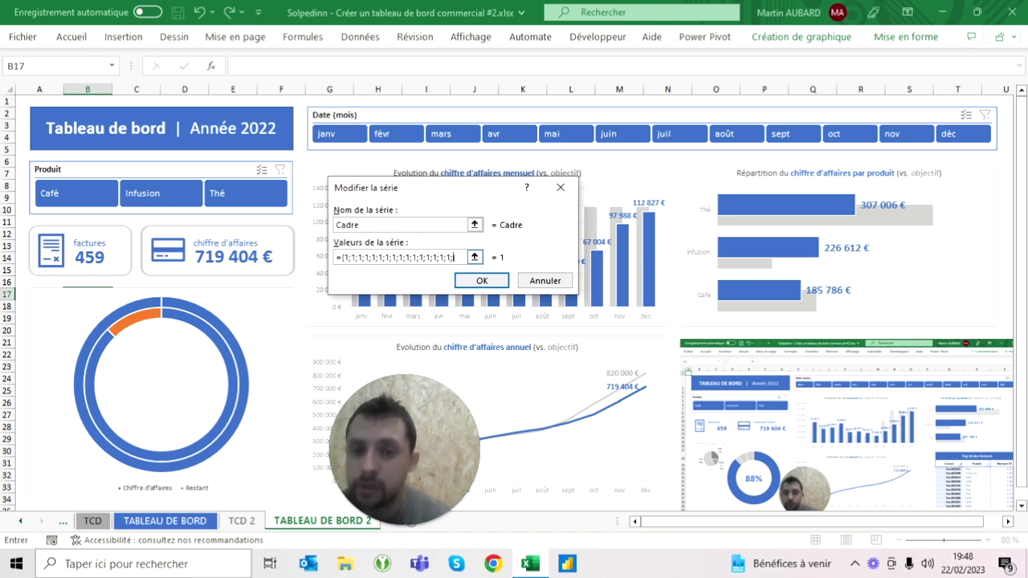
type("1")
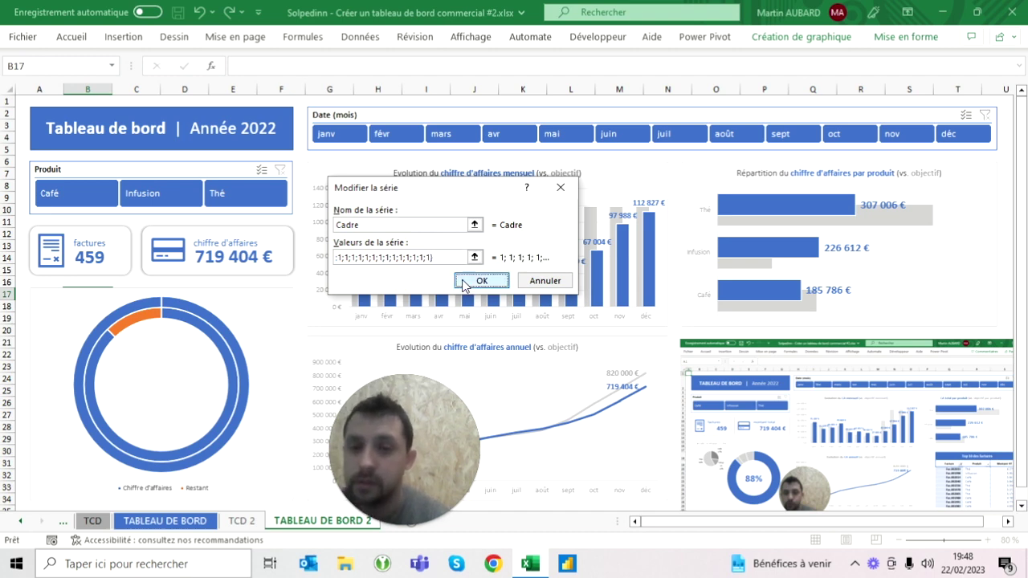
left_click(464, 281)
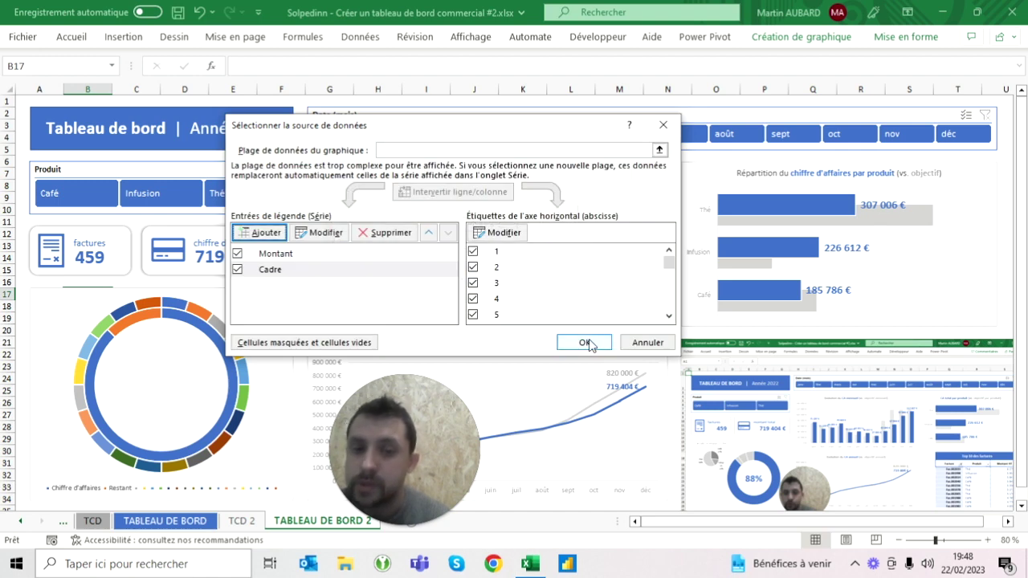
left_click(585, 343)
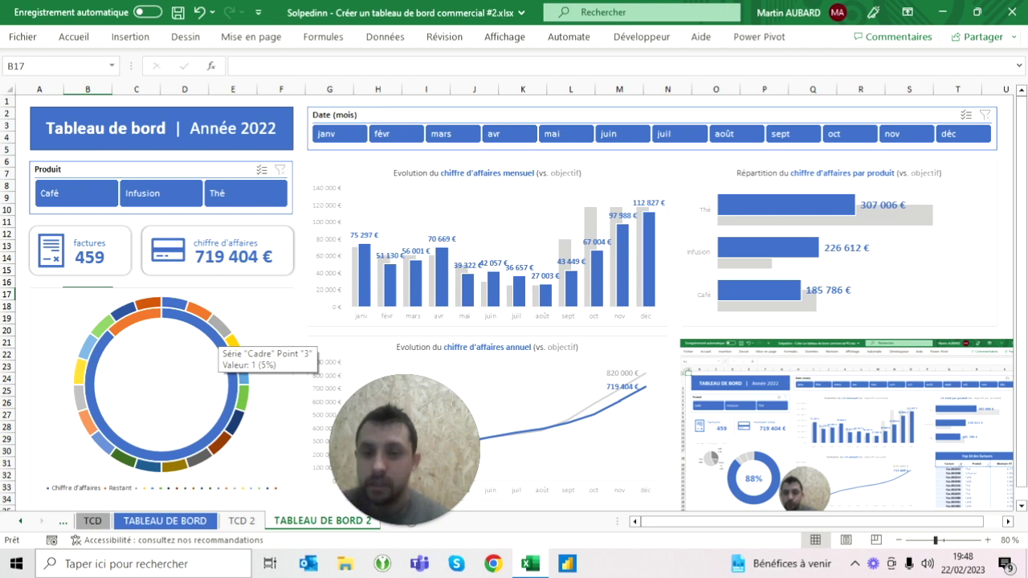
- Delete the donut chart's legend
left_click(113, 487)
key("Delete")
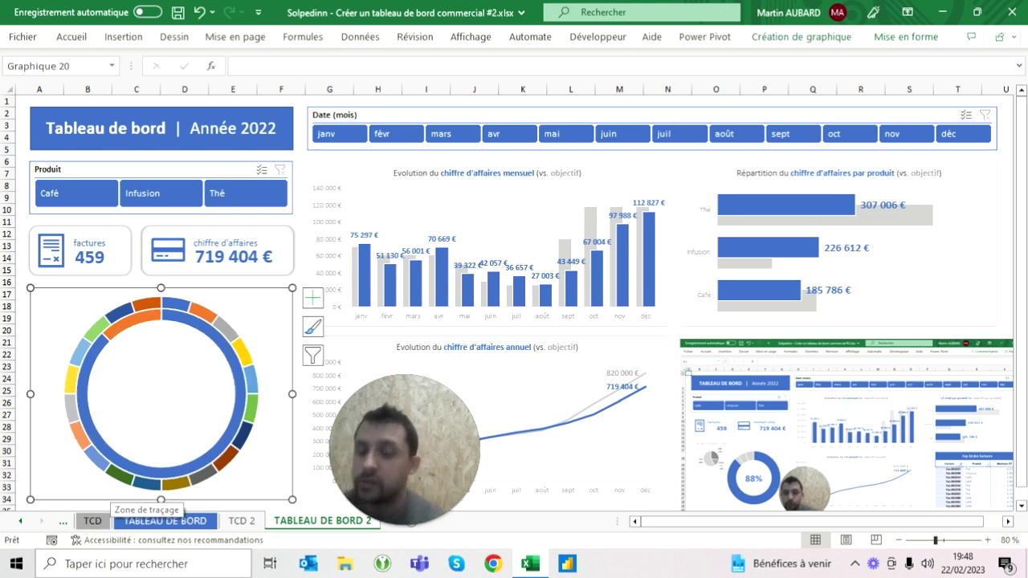
left_click(22, 294)
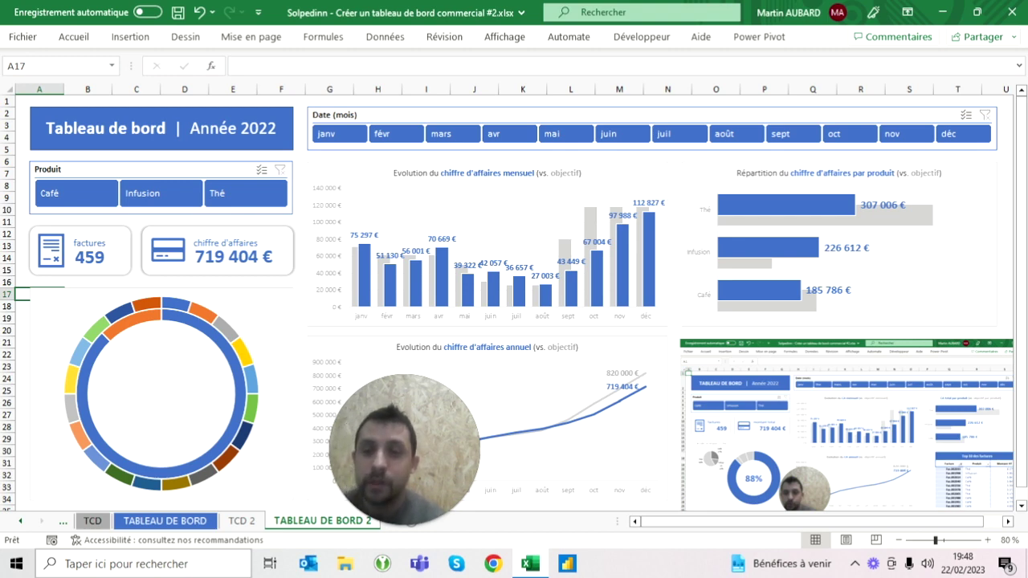
- Fill the donut's outer Cadre ring light grey
left_click(161, 394)
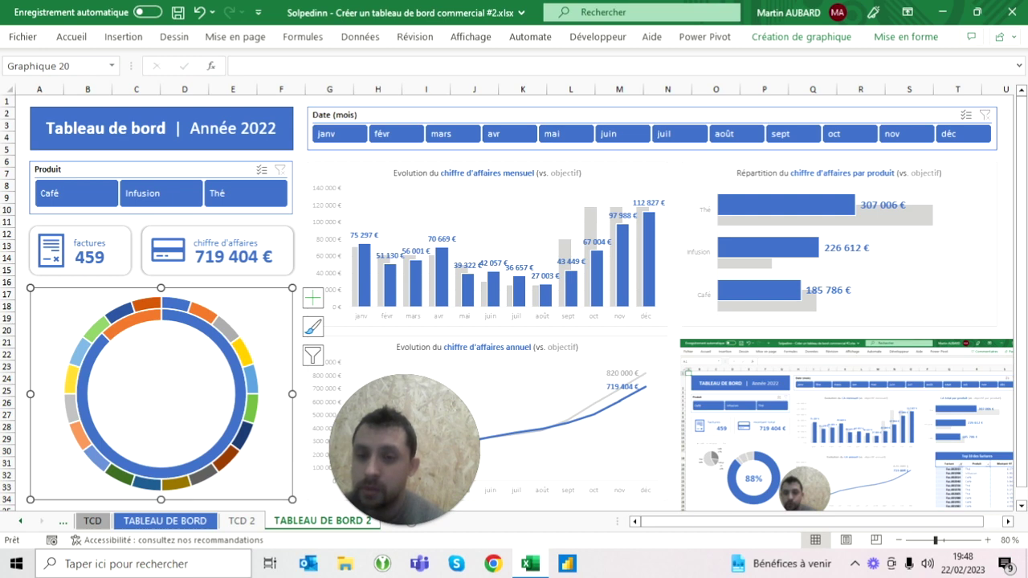
mouse_move(116, 315)
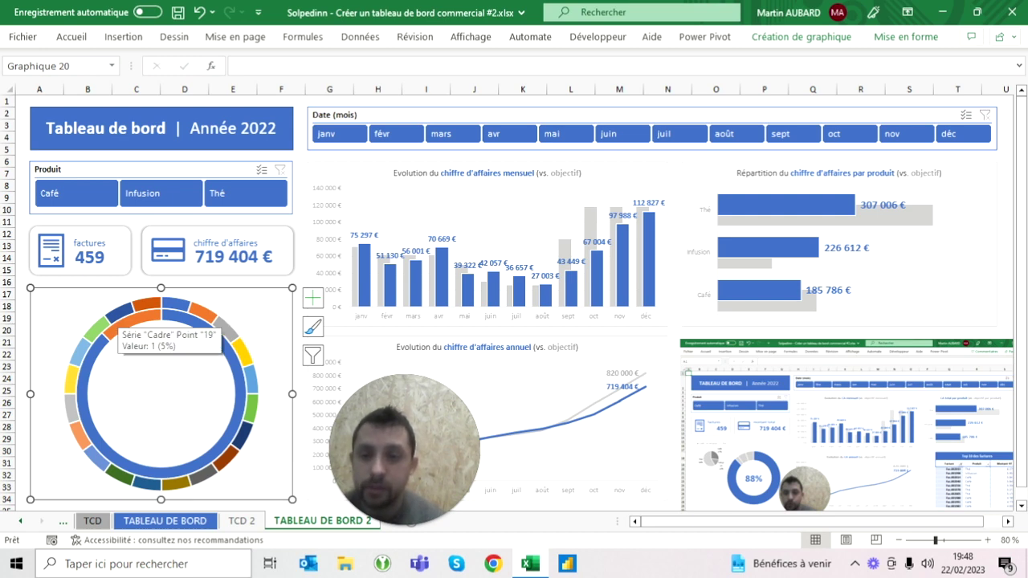
left_click(116, 318)
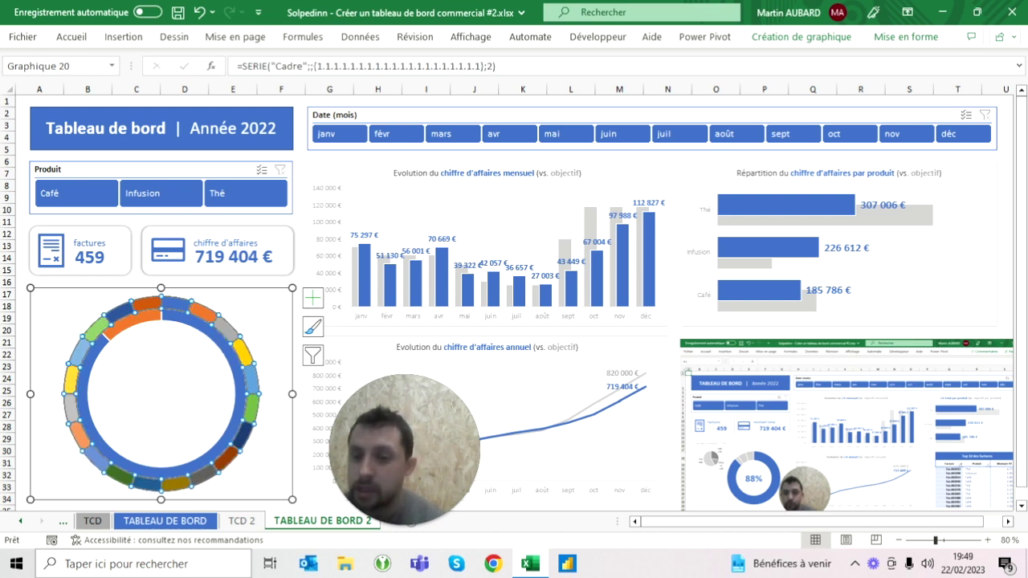
left_click(71, 36)
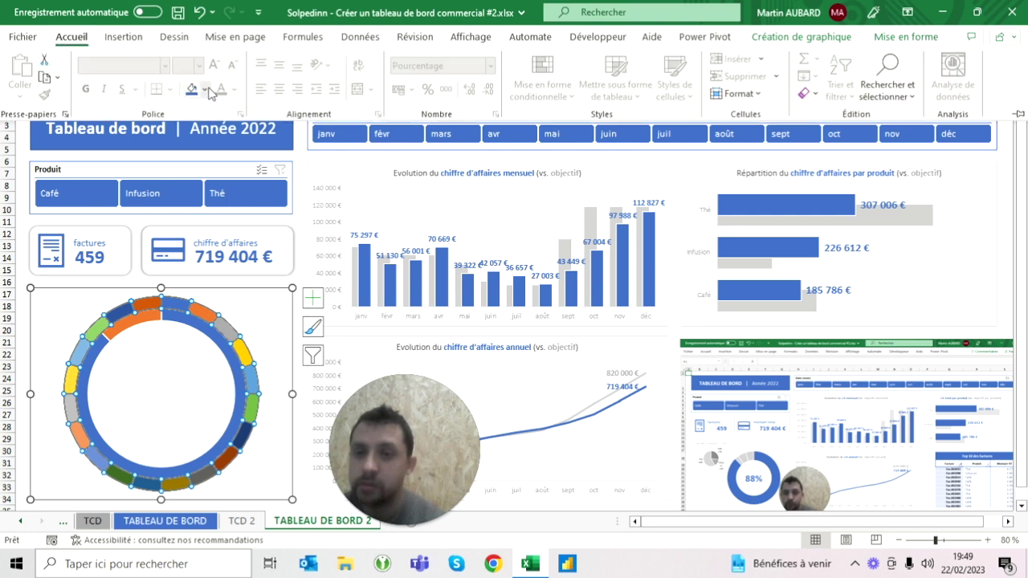
left_click(206, 88)
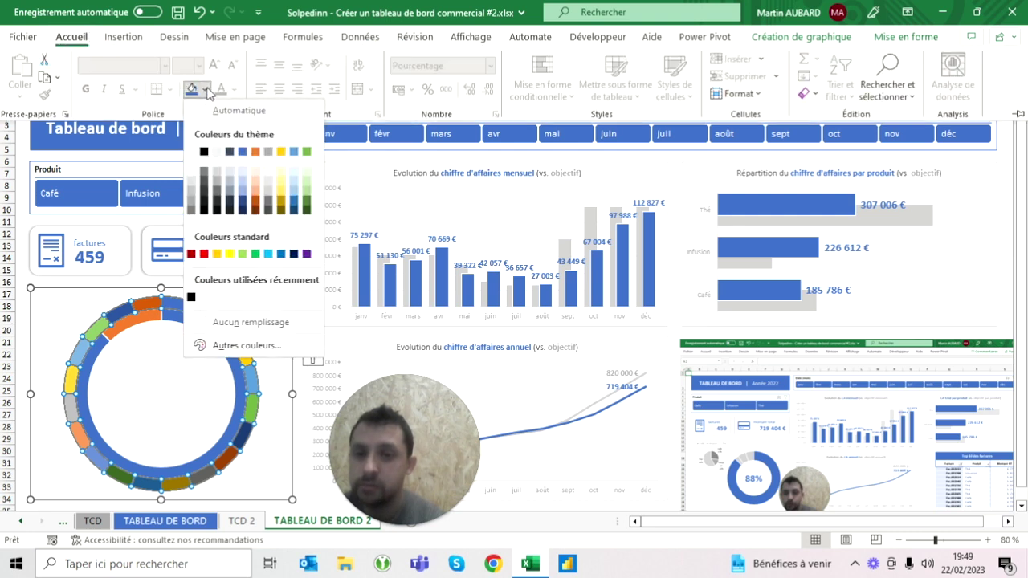
left_click(269, 192)
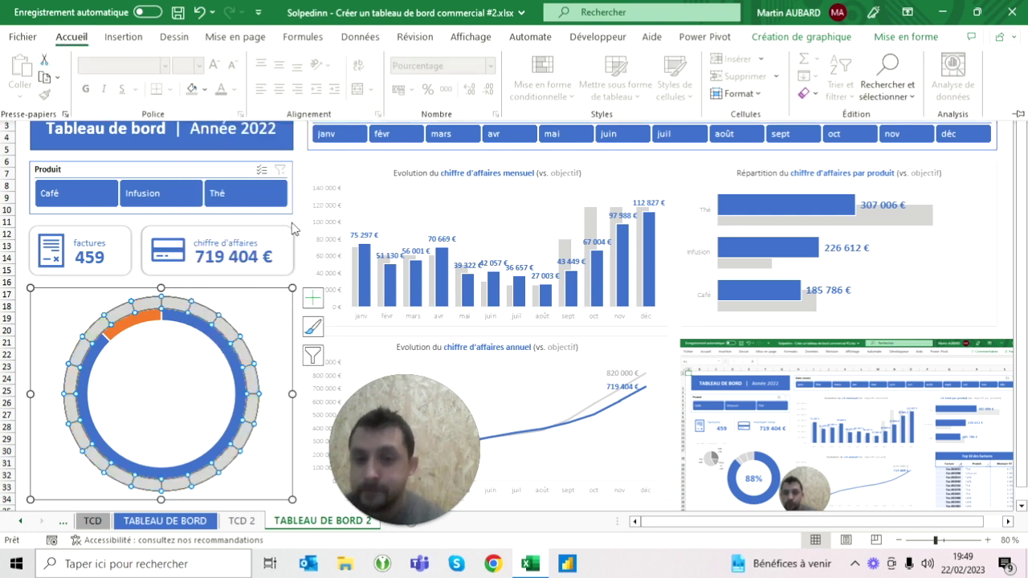
- Remove the fill from the orange Restant segment of the Montant ring
key("Escape")
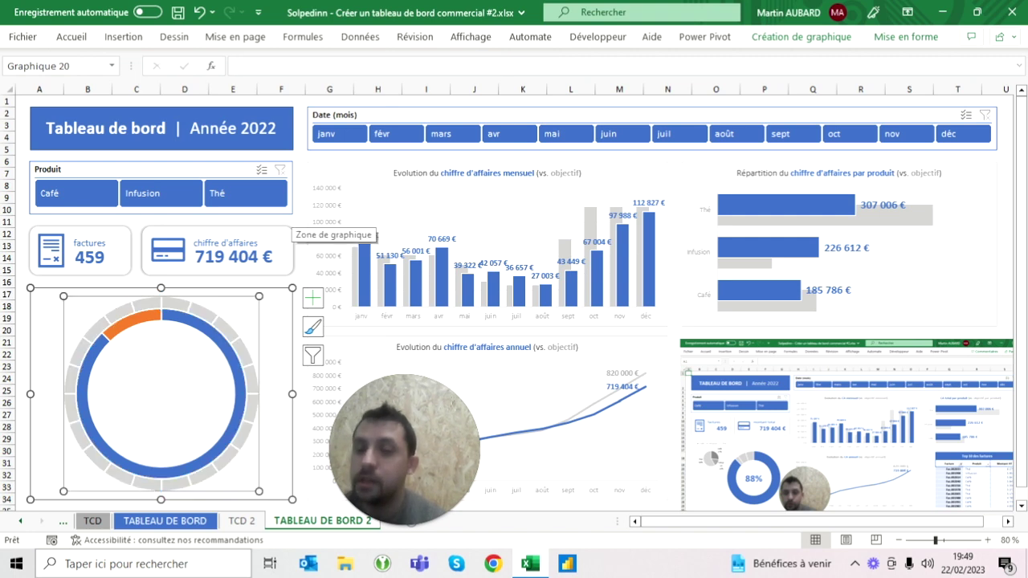
key("Down")
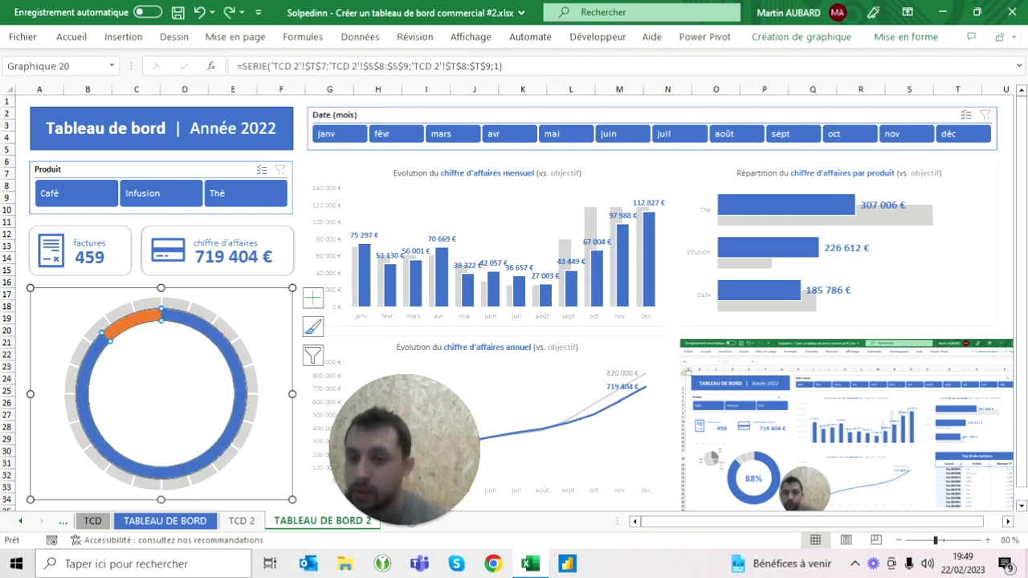
key("Right")
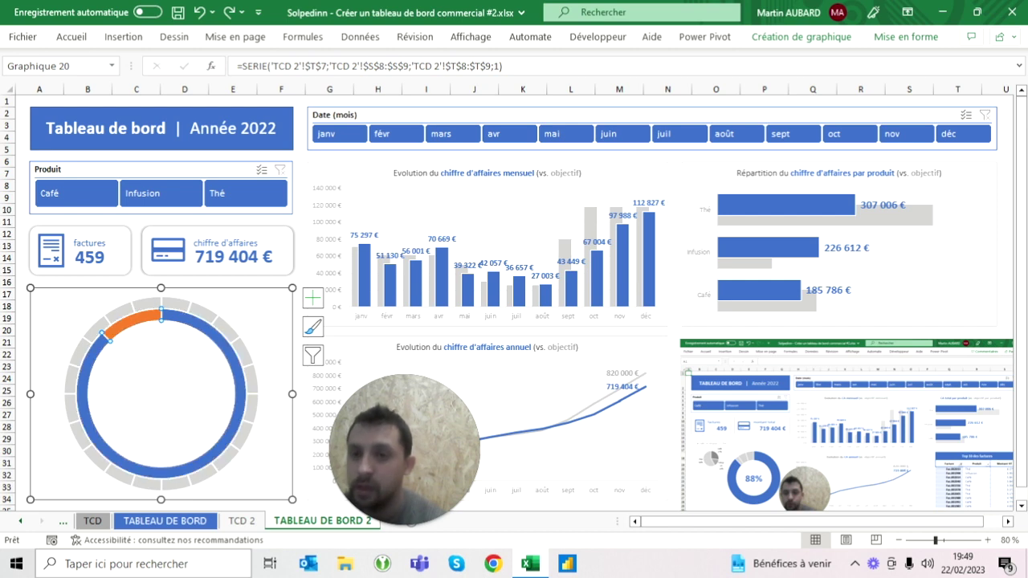
left_click(77, 37)
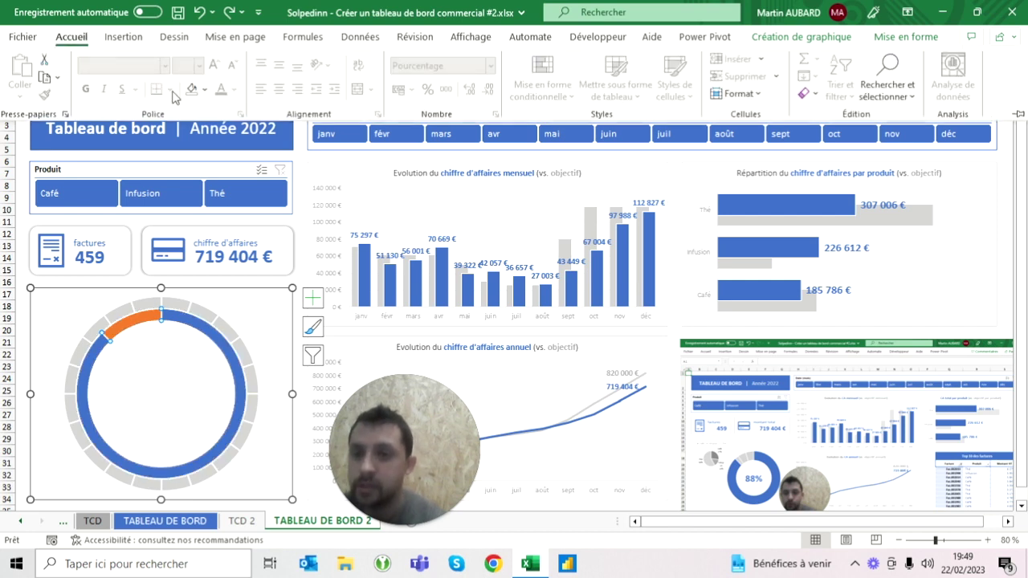
left_click(206, 89)
left_click(227, 325)
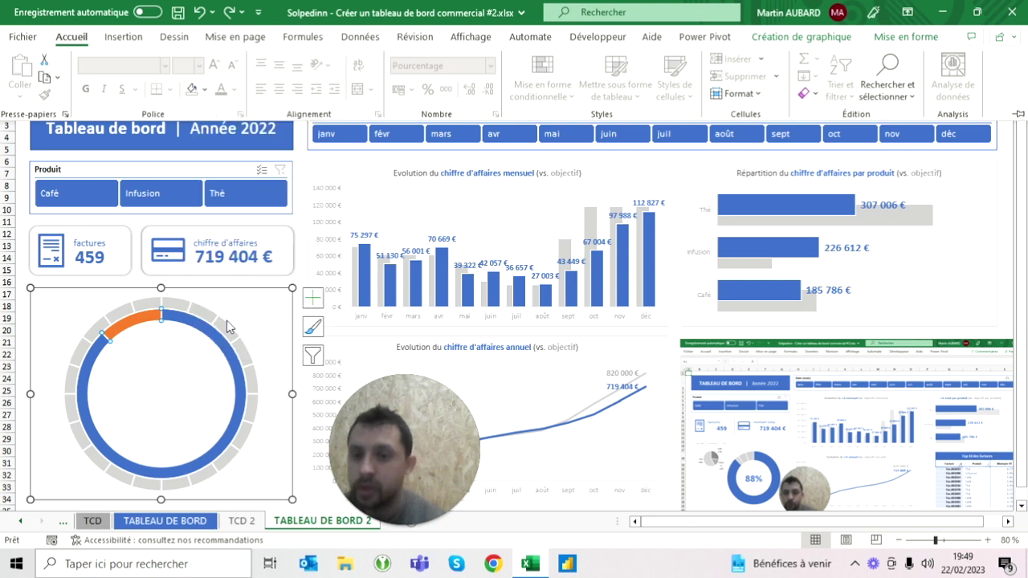
left_click(228, 328)
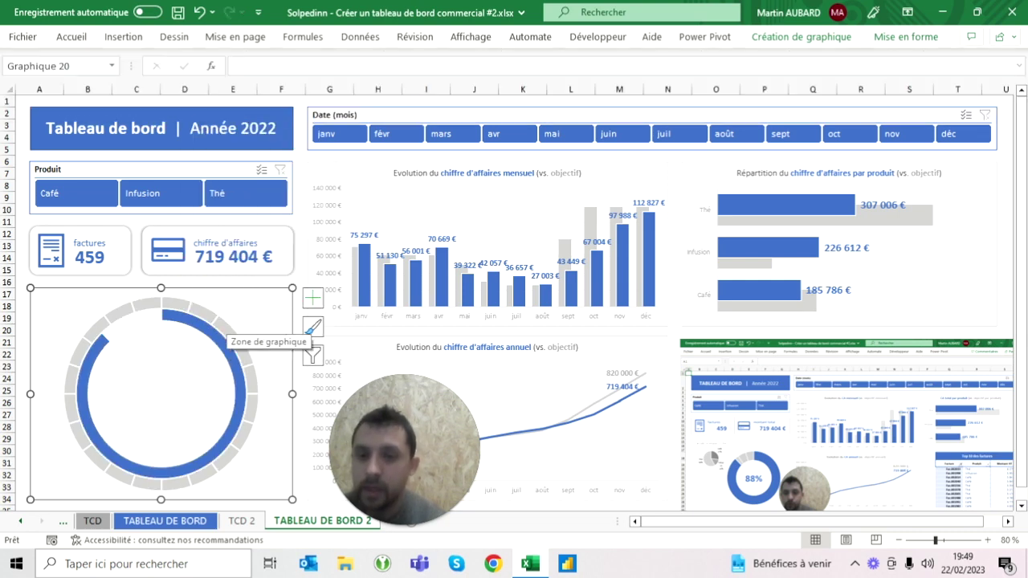
left_click(281, 222)
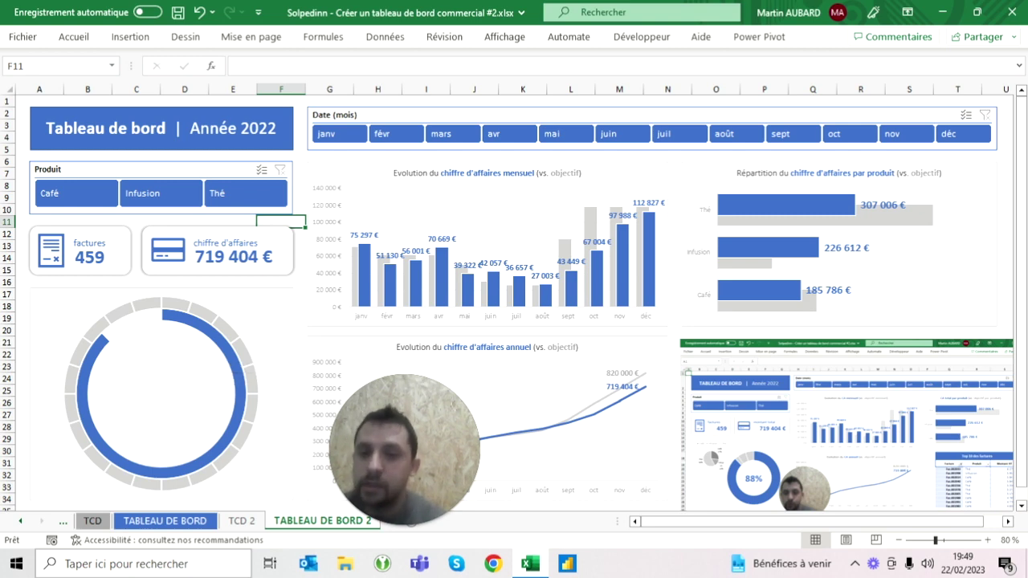
- Dismiss the drill-down error on the monthly revenue chart and select its bar series
double_click(354, 291)
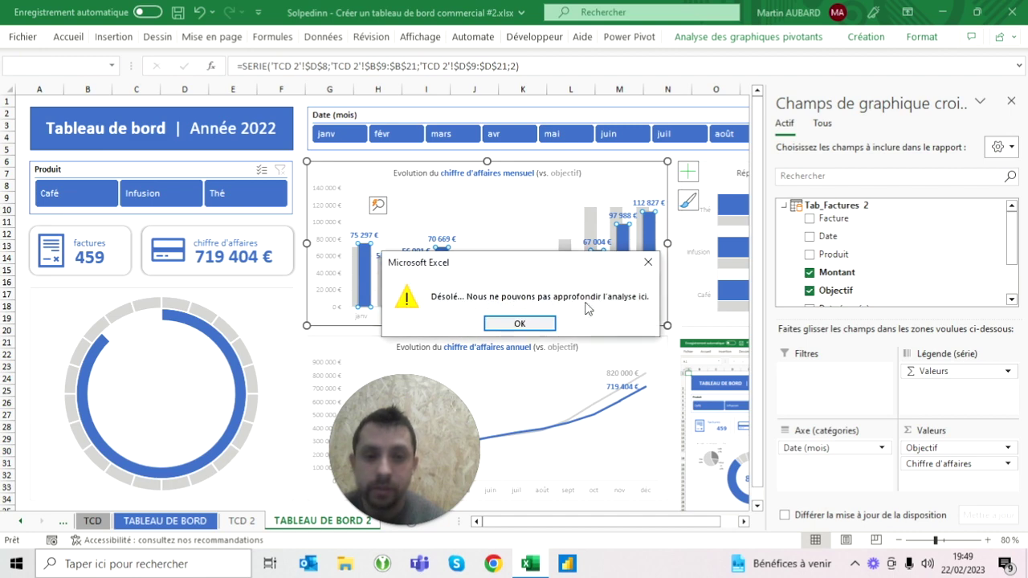
key("Return")
double_click(329, 245)
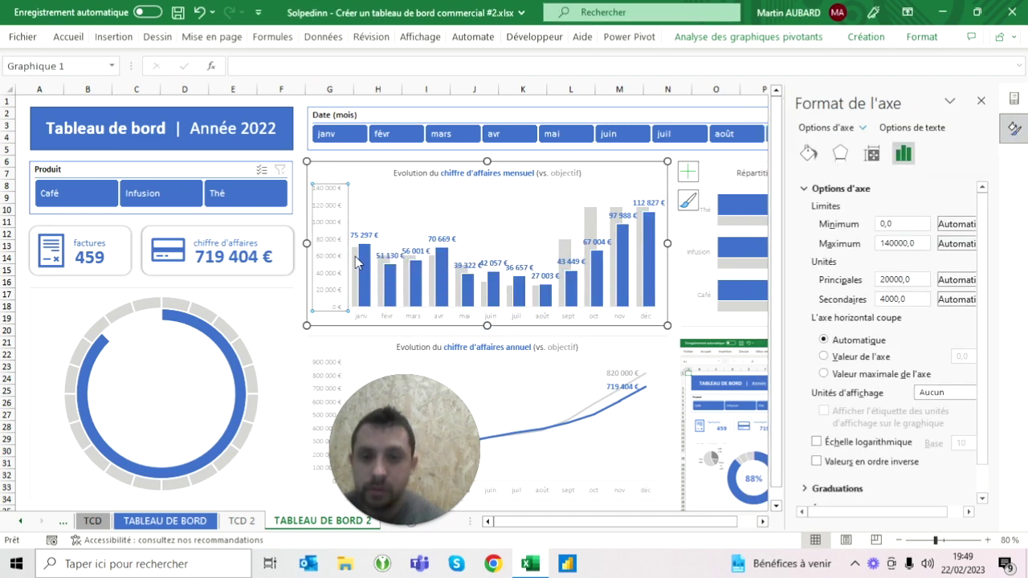
left_click(365, 267)
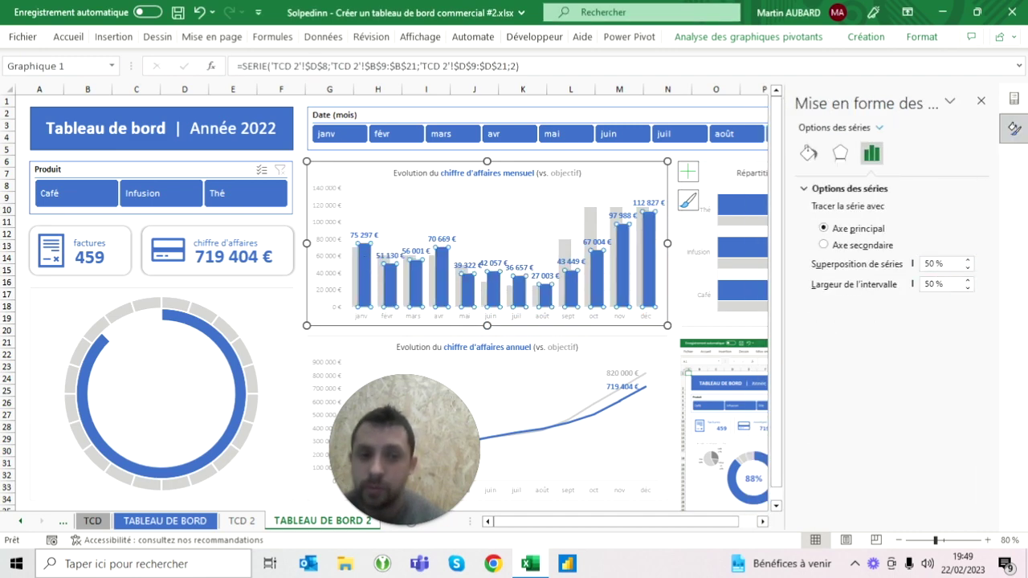
left_click(354, 310)
- Open the Modifier le type de graphique settings for the donut gauge
left_click(262, 317)
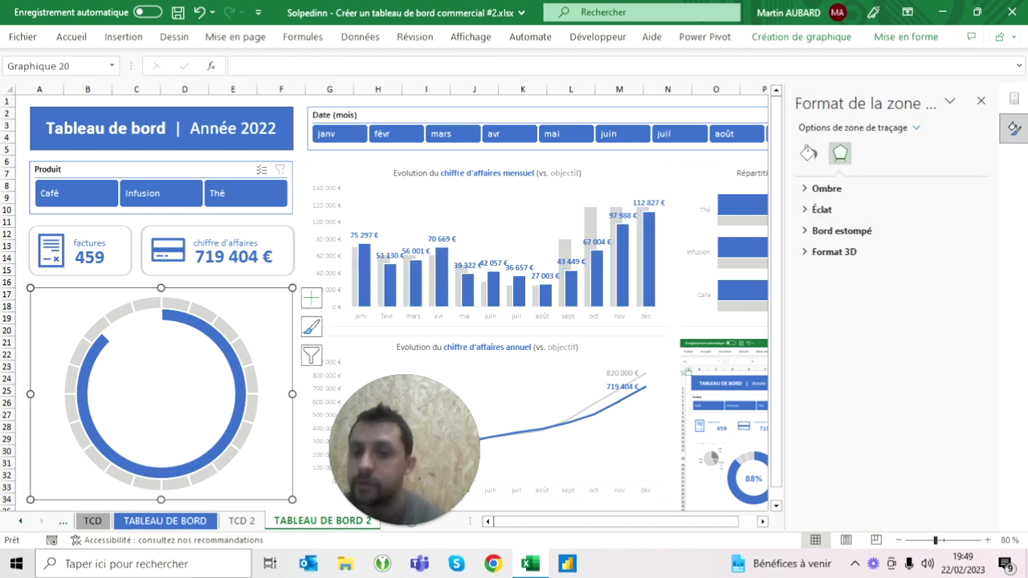
left_click(801, 36)
left_click(856, 81)
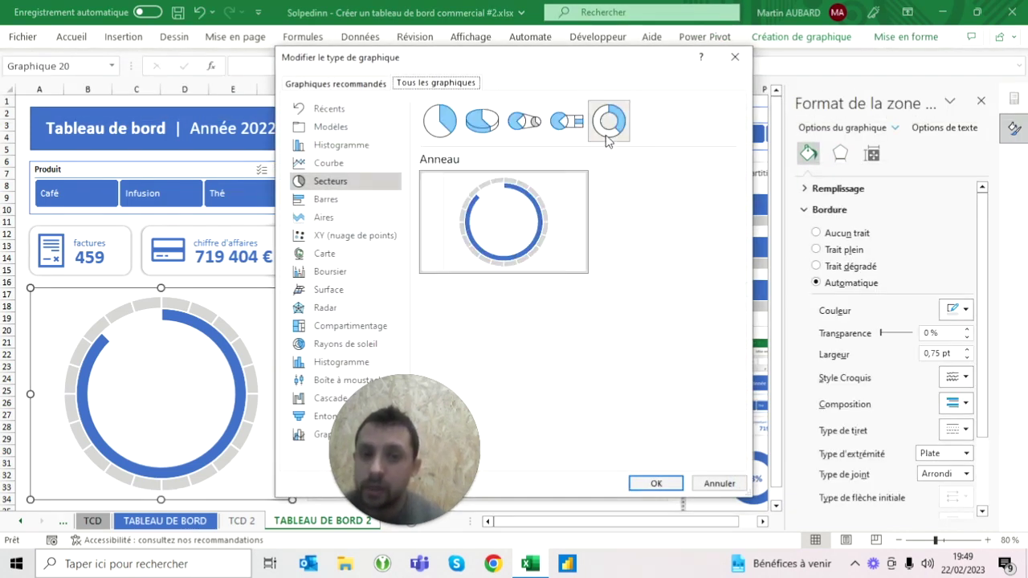
- Build a Graphique combiné with Montant and Cadre as Anneau, Montant on Axe secondaire
left_click(317, 438)
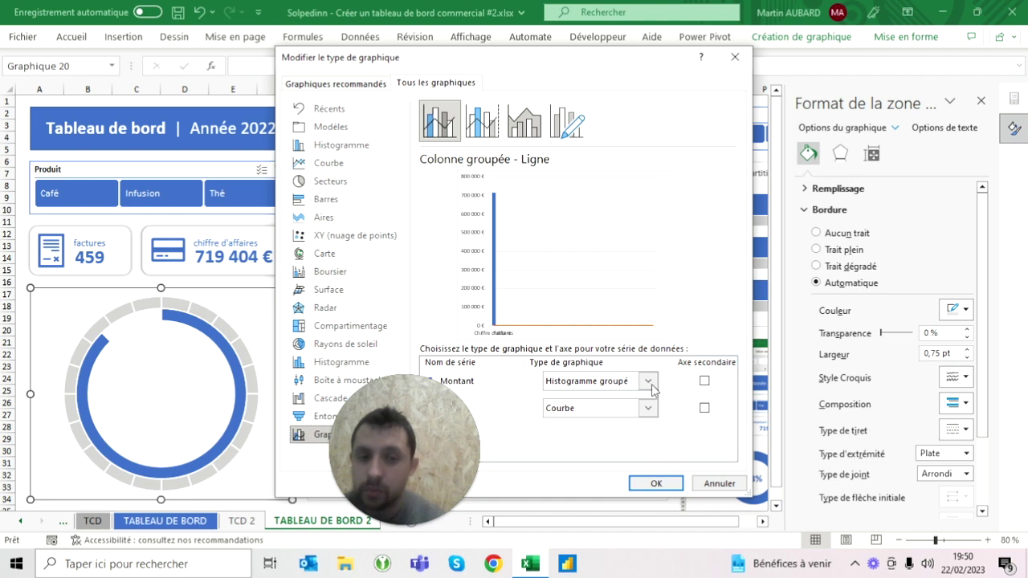
left_click_drag(387, 508, 883, 508)
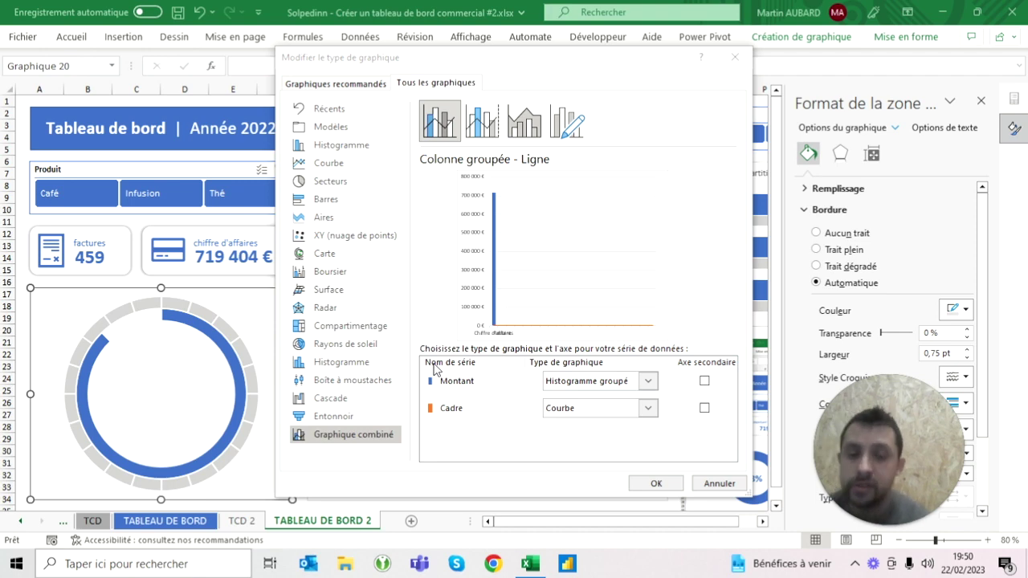
left_click(647, 380)
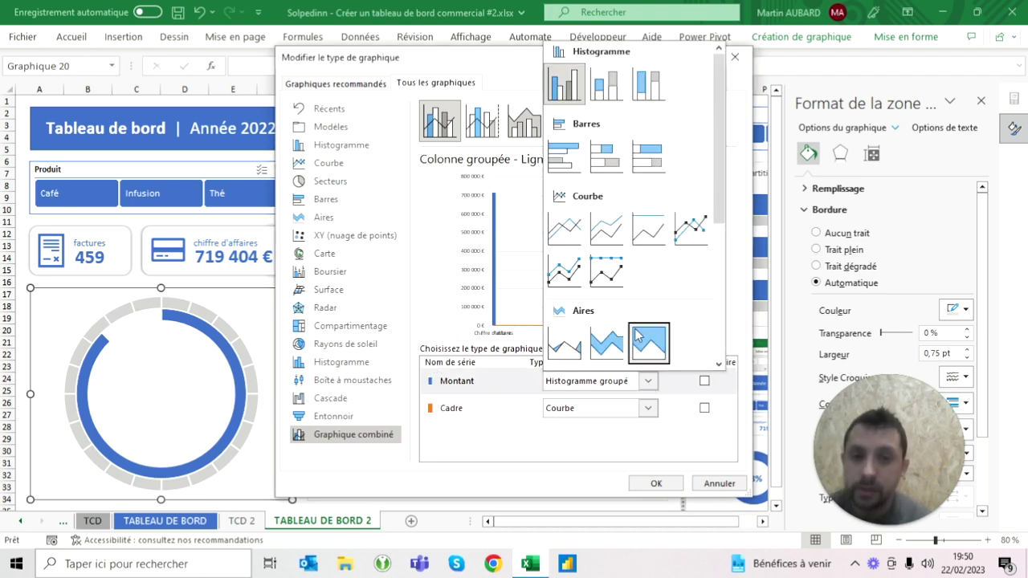
scroll(629, 281, "down", 3)
left_click(688, 156)
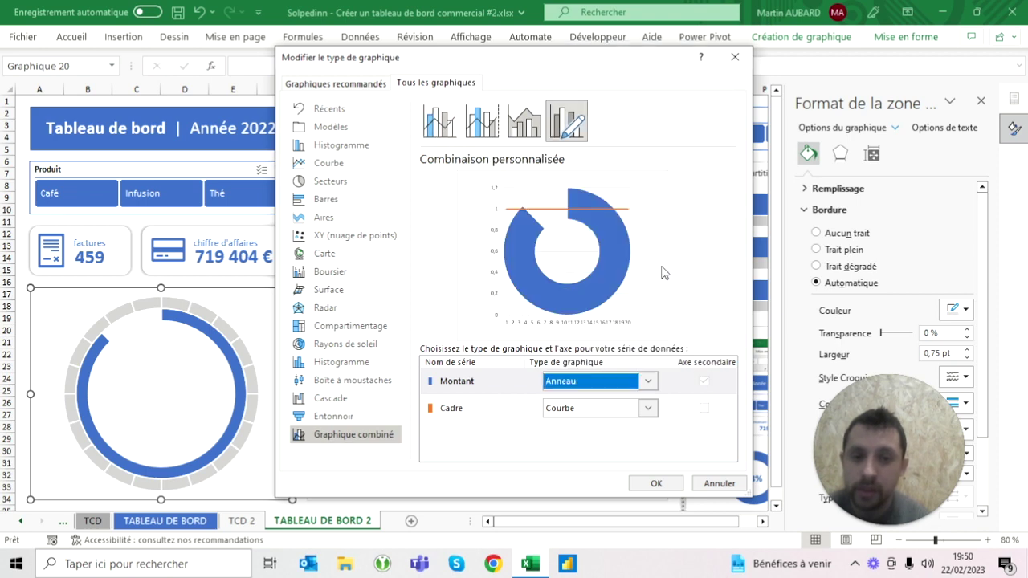
left_click(648, 408)
scroll(658, 294, "down", 3)
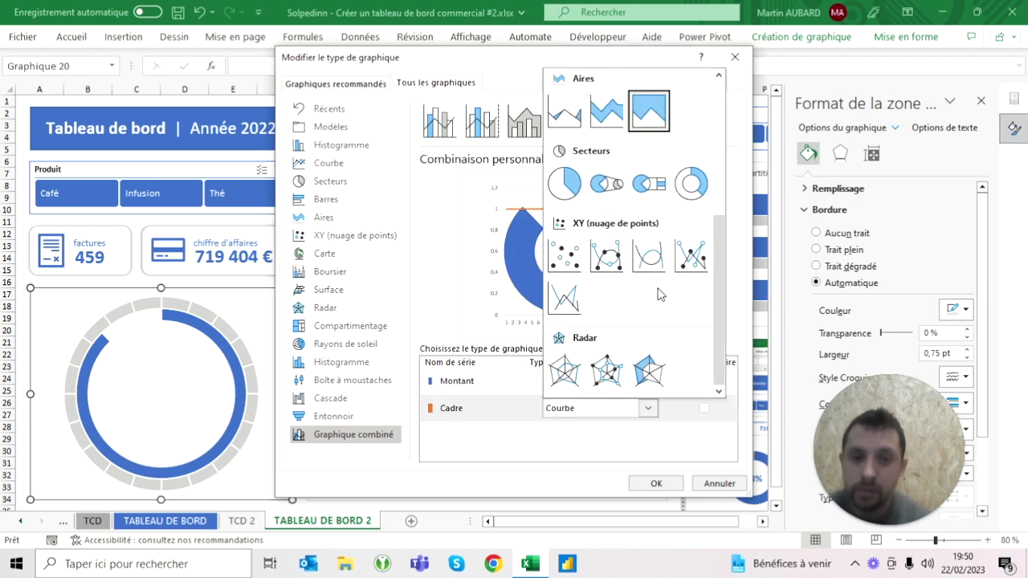
left_click(690, 183)
left_click(705, 381)
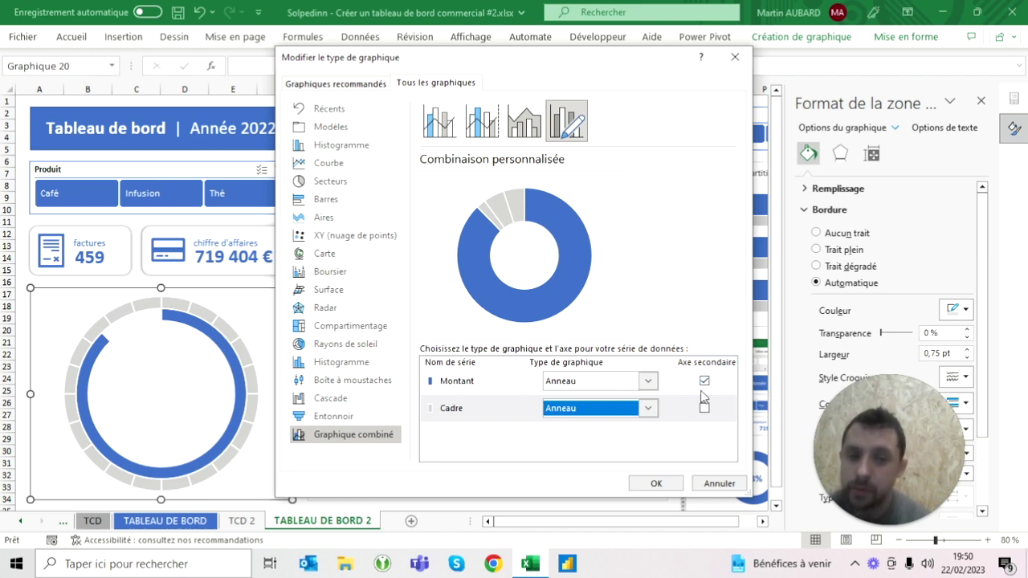
left_click(635, 487)
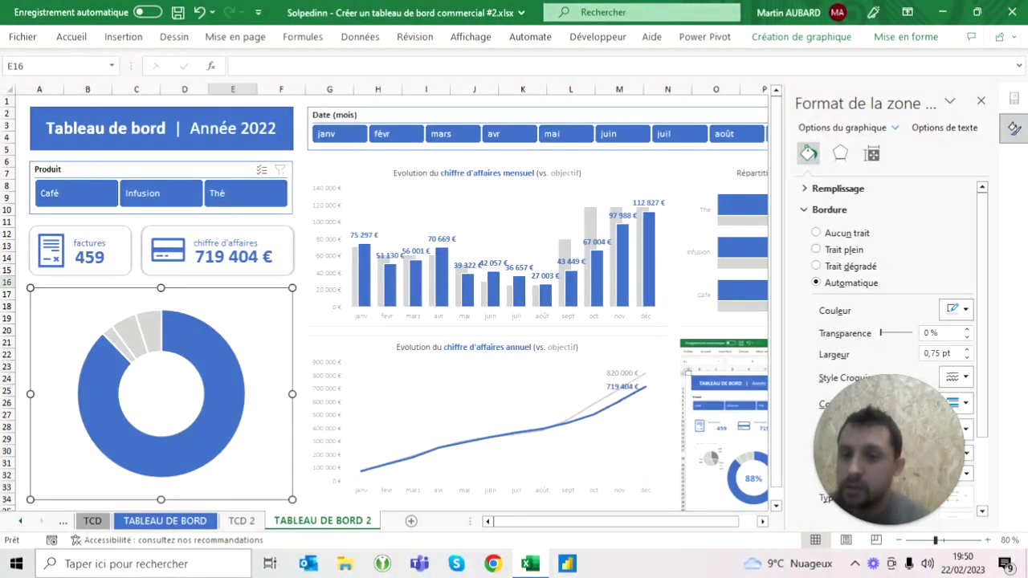
- Set Épaisseur de l'anneau to 60 % for the Montant and Cadre doughnut series
left_click(232, 281)
left_click(192, 360)
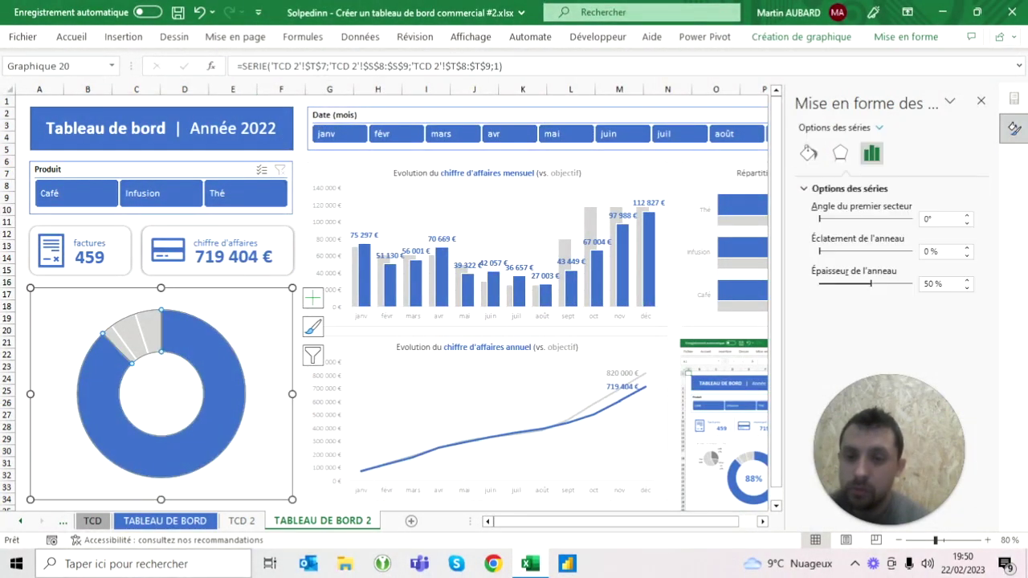
double_click(932, 284)
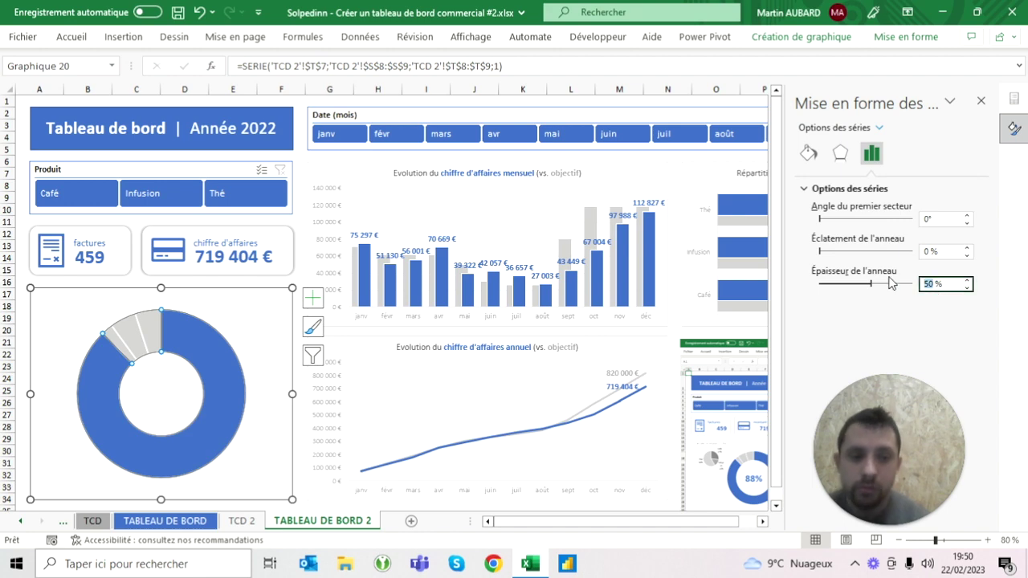
type("6")
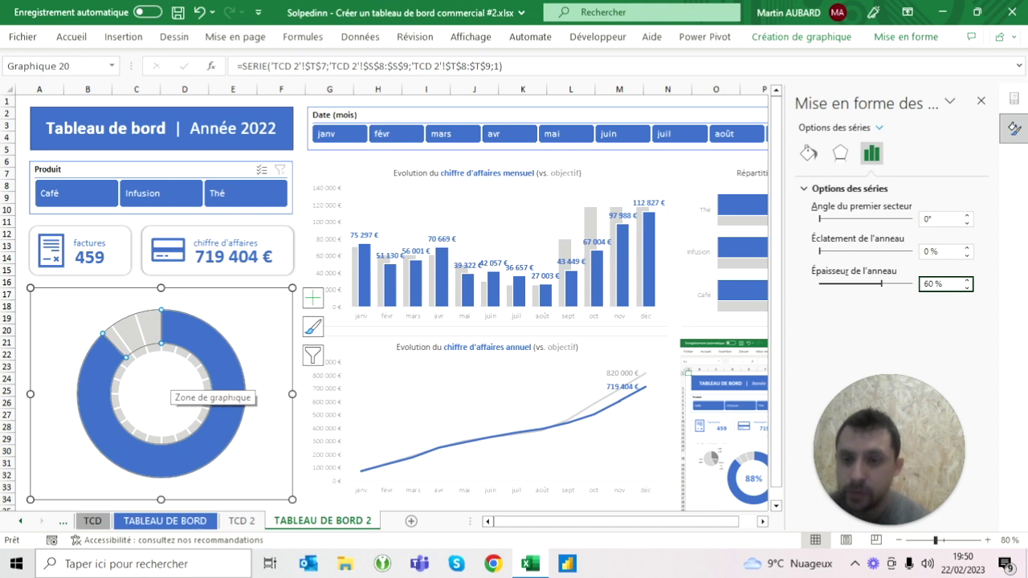
left_click(217, 370)
double_click(931, 284)
key("Return")
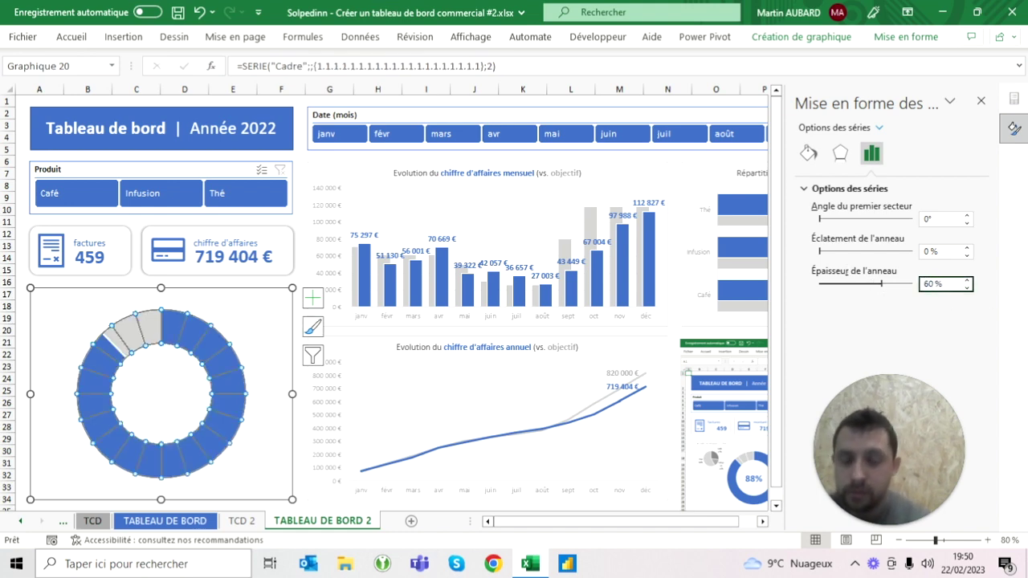
left_click(297, 212)
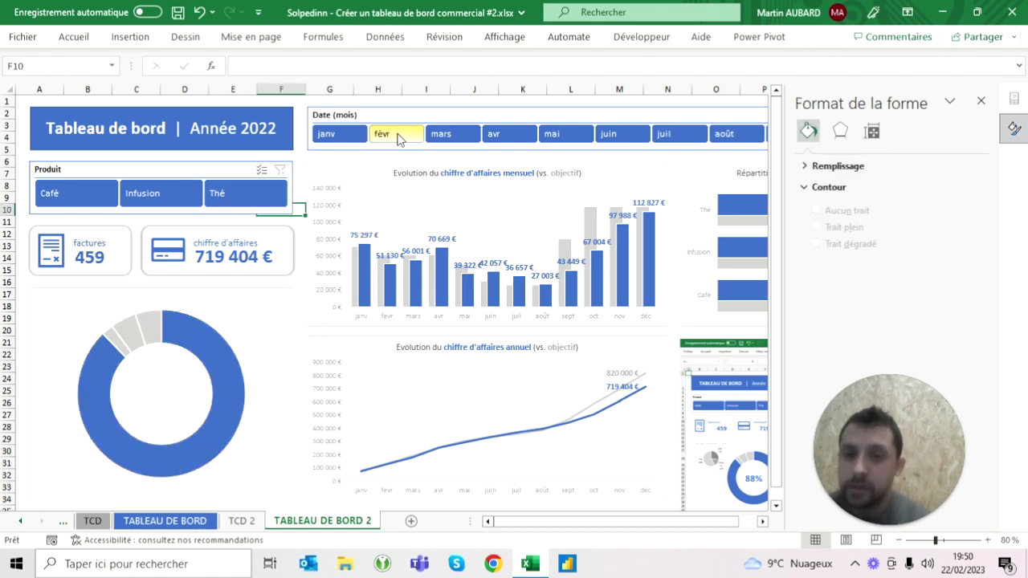
- Filter the Date slicer to January, February, March and May, then close the shape pane and clear the filter
left_click(344, 134)
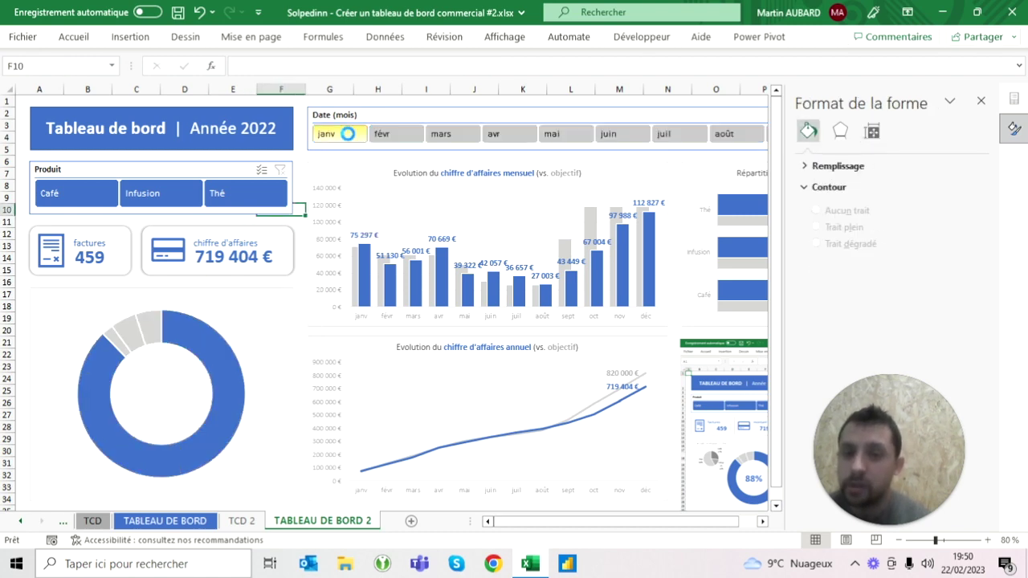
left_click(458, 133)
left_click(521, 134)
left_click(566, 134)
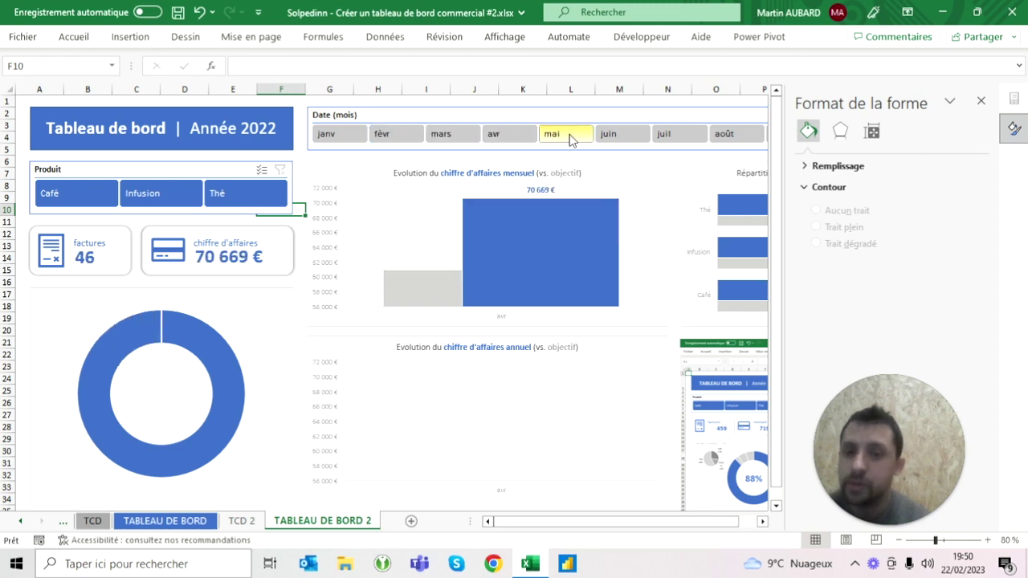
left_click(354, 137)
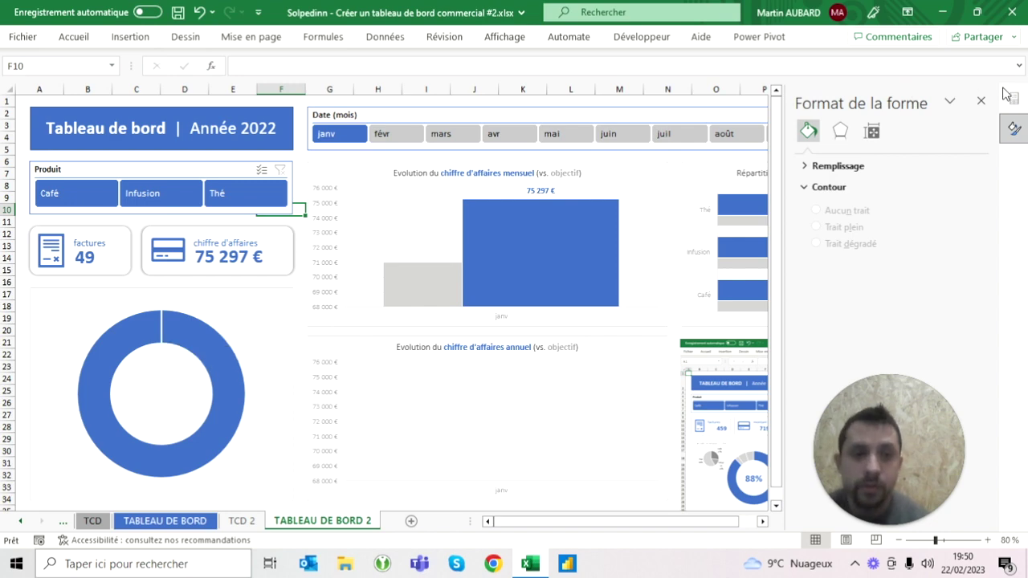
left_click(981, 100)
left_click(986, 116)
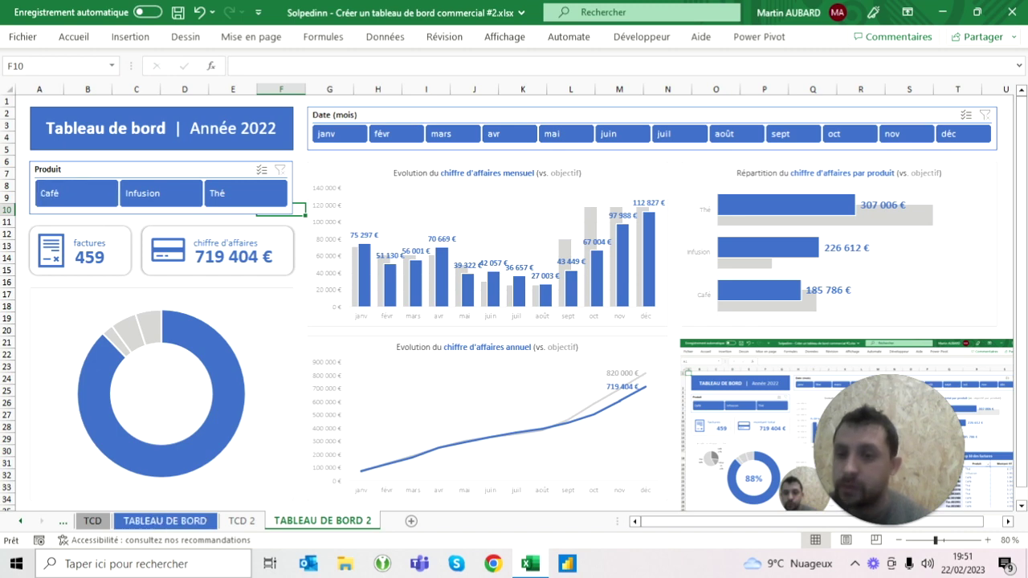
- Duplicate the 459 label into the doughnut centre, widen it and centre its text
left_click(90, 255)
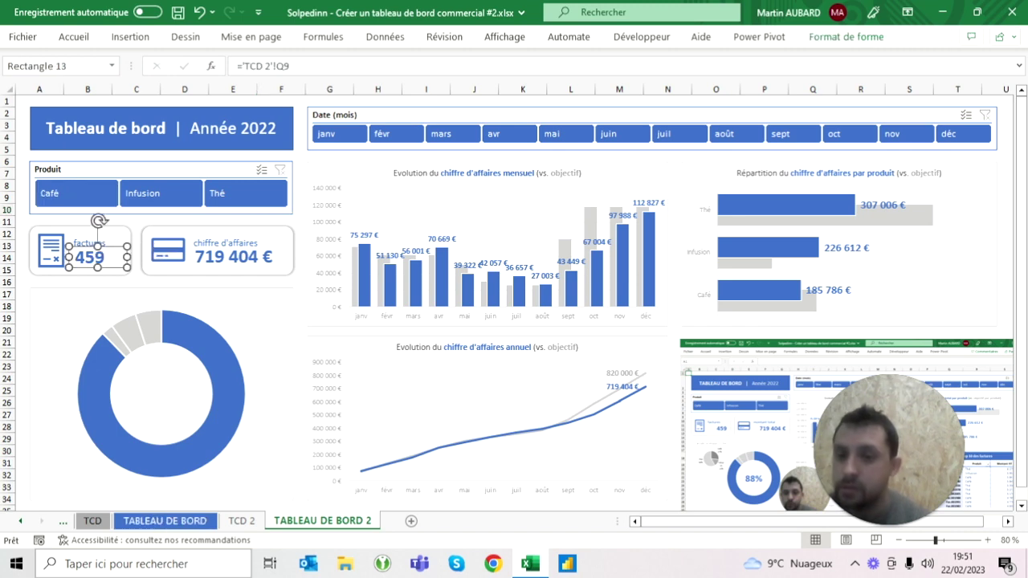
key("ctrl+d")
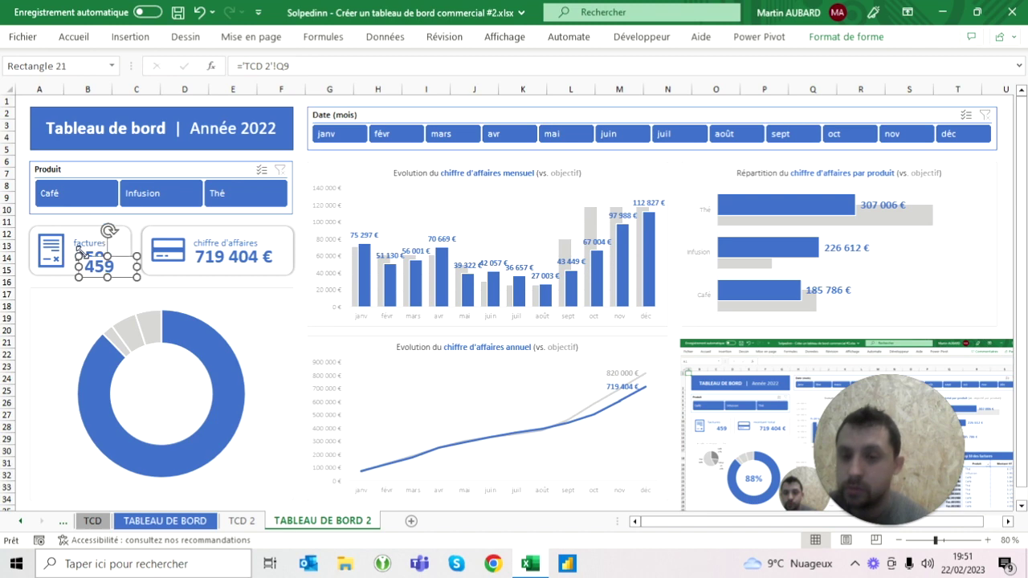
left_click_drag(108, 265, 160, 392)
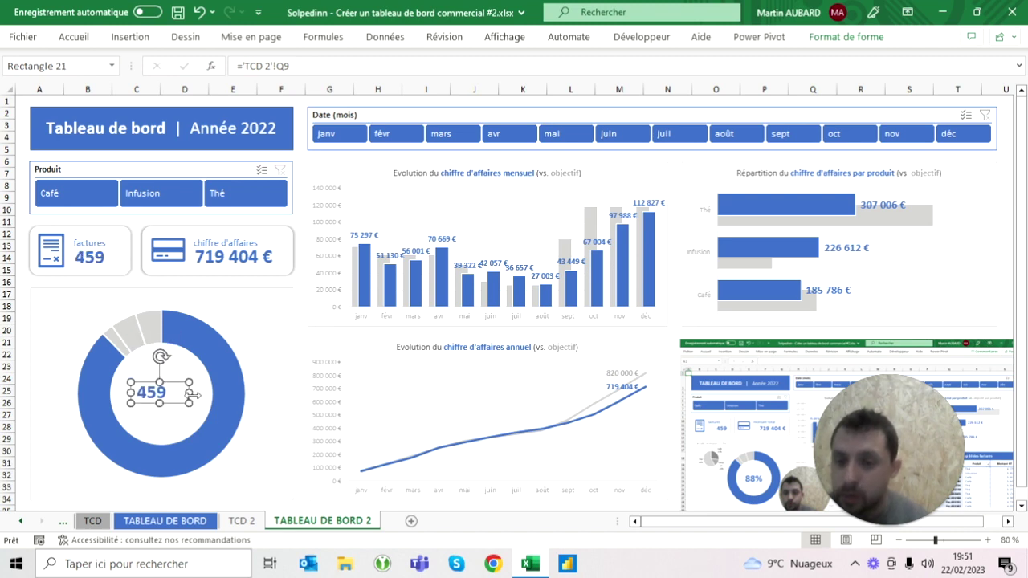
mouse_move(190, 392)
left_mouse_down()
mouse_move(207, 392)
mouse_move(168, 416)
left_mouse_up()
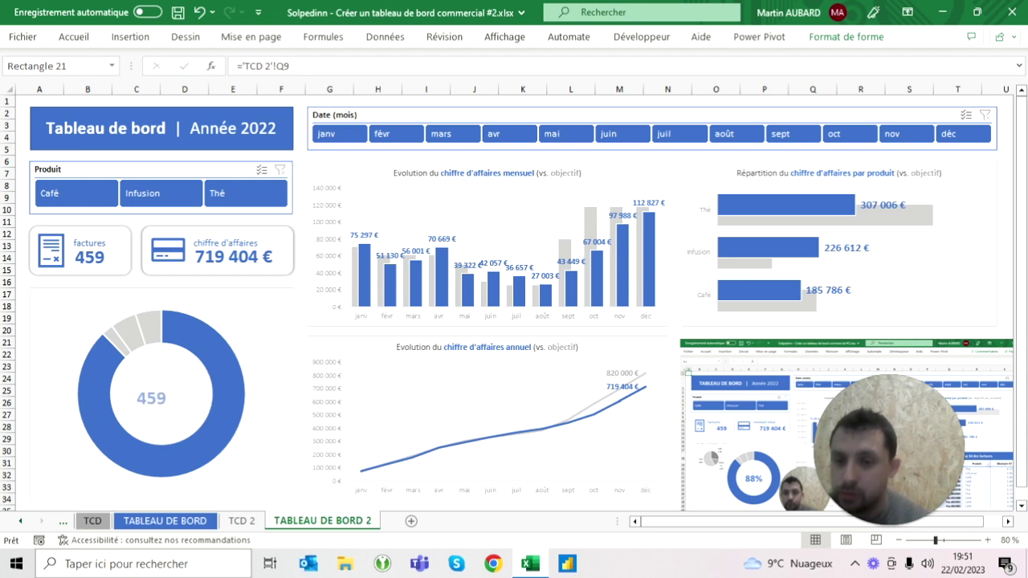
left_click(74, 37)
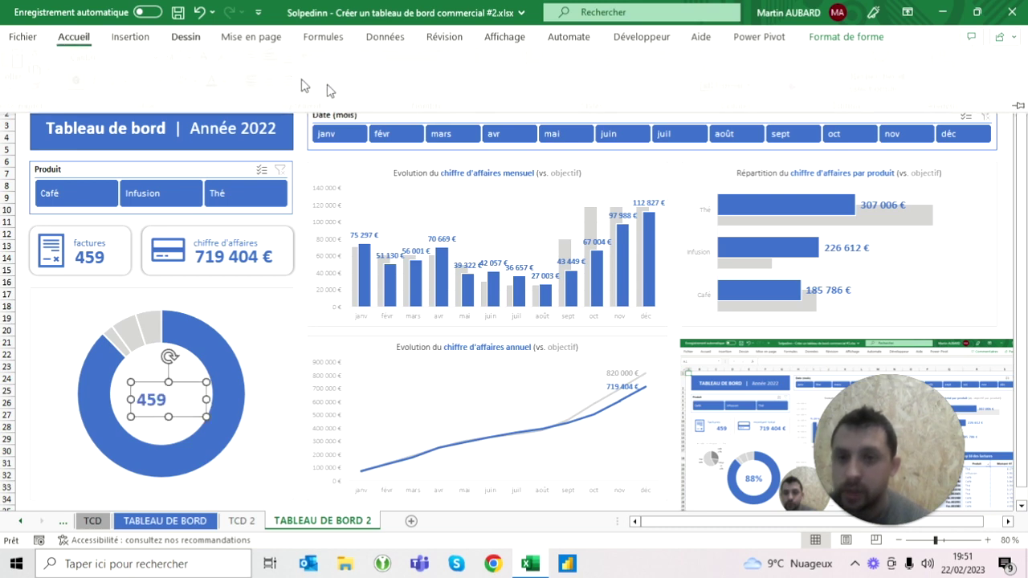
left_click(282, 89)
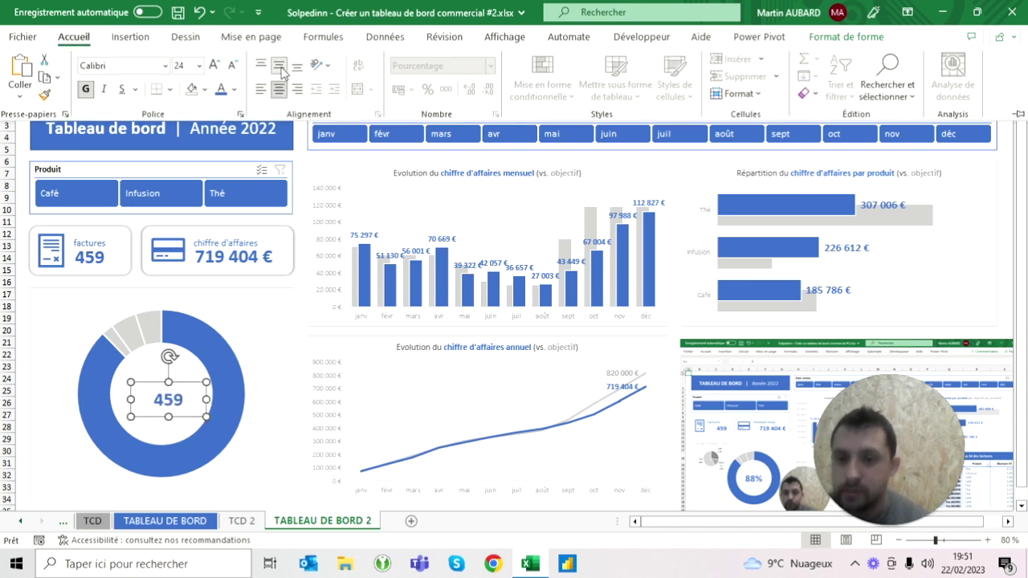
key("ctrl+F1")
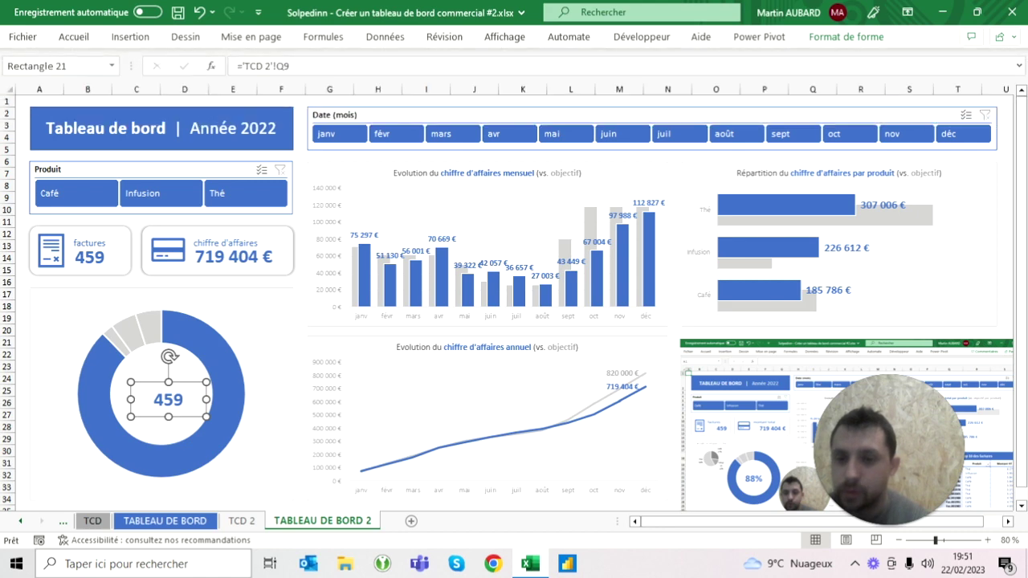
- Fine-position the copied label inside the doughnut and delete its old cell reference
left_click_drag(131, 398, 119, 395)
key("Up")
key("Up")
key("Up")
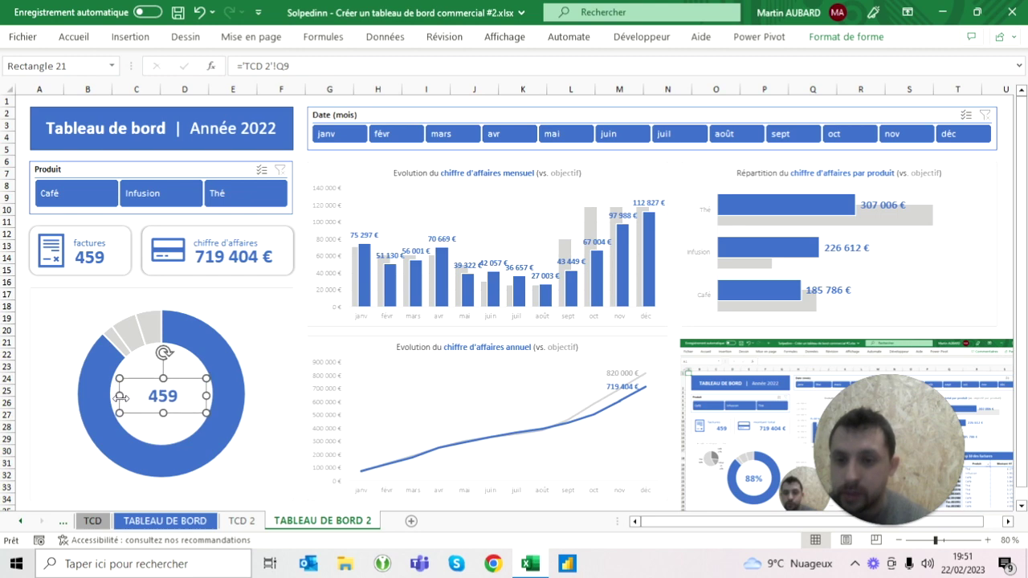
key("Up")
key("Up")
key("Up")
key("Up")
key("Up")
key("Up")
key("Up")
key("Up")
key("Down")
key("Down")
key("Down")
key("Down")
key("Down")
key("Down")
key("Down")
key("Down")
key("Down")
key("Down")
key("Escape")
left_click(120, 397)
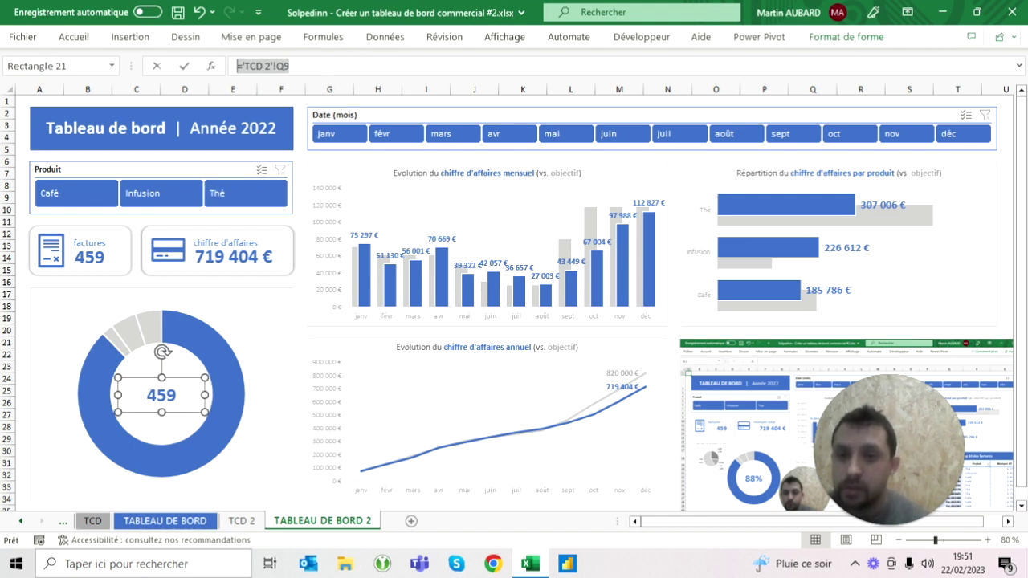
left_click_drag(254, 66, 242, 66)
key("BackSpace")
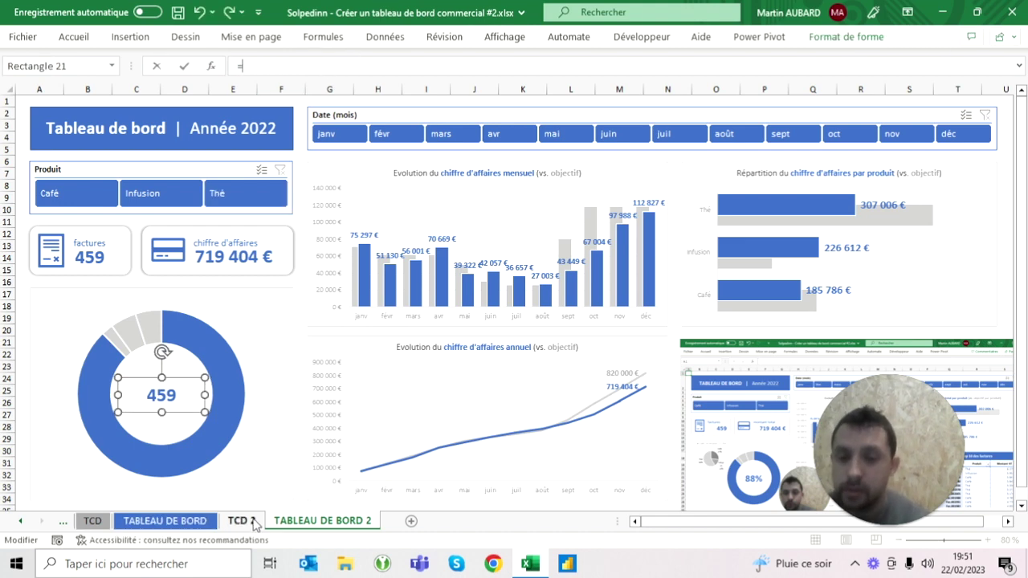
- Link the label to the 88% cell 'TCD 2'!T11 and cut the stray donut chart off TCD 2
left_click(241, 521)
left_click(747, 257)
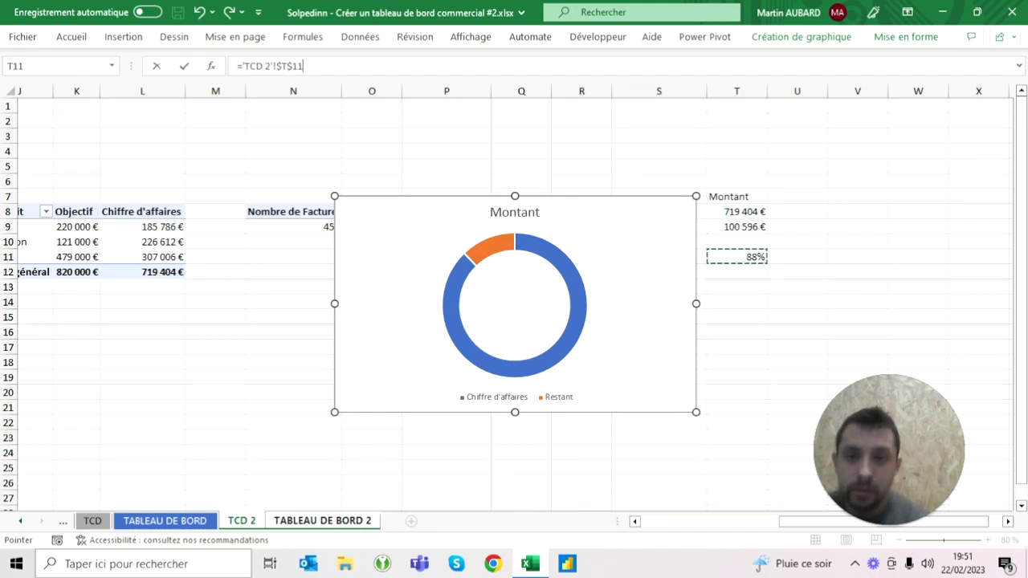
key("Return")
left_click(238, 521)
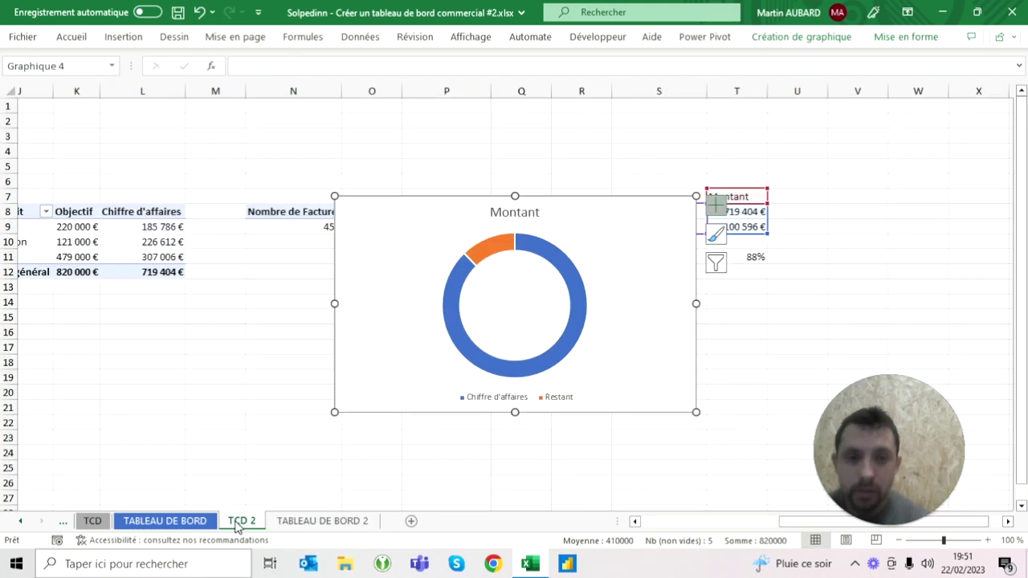
key("ctrl+x")
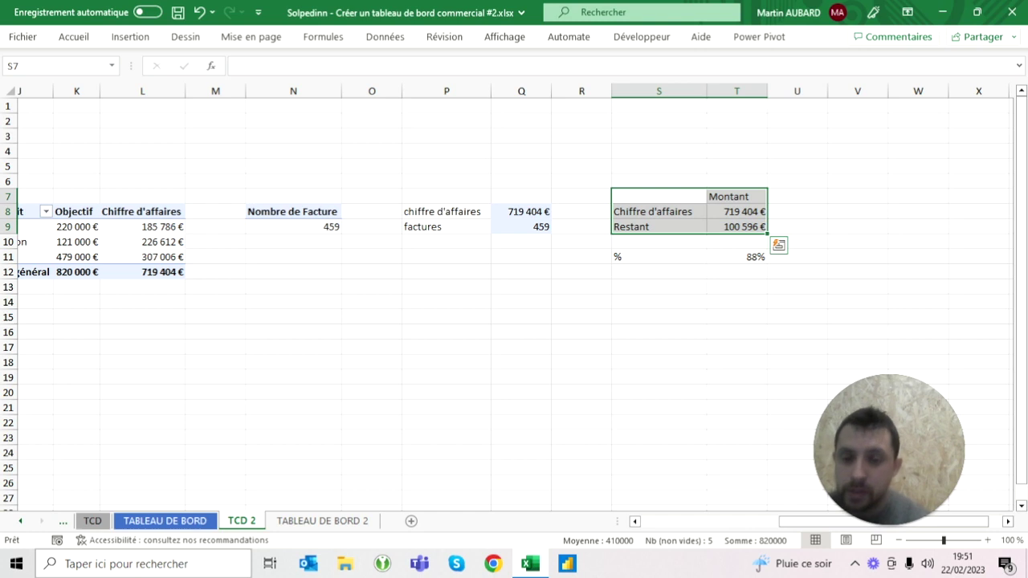
left_click(312, 523)
- Increase the 88% label's font size to 40
left_click(204, 325)
left_click(160, 386)
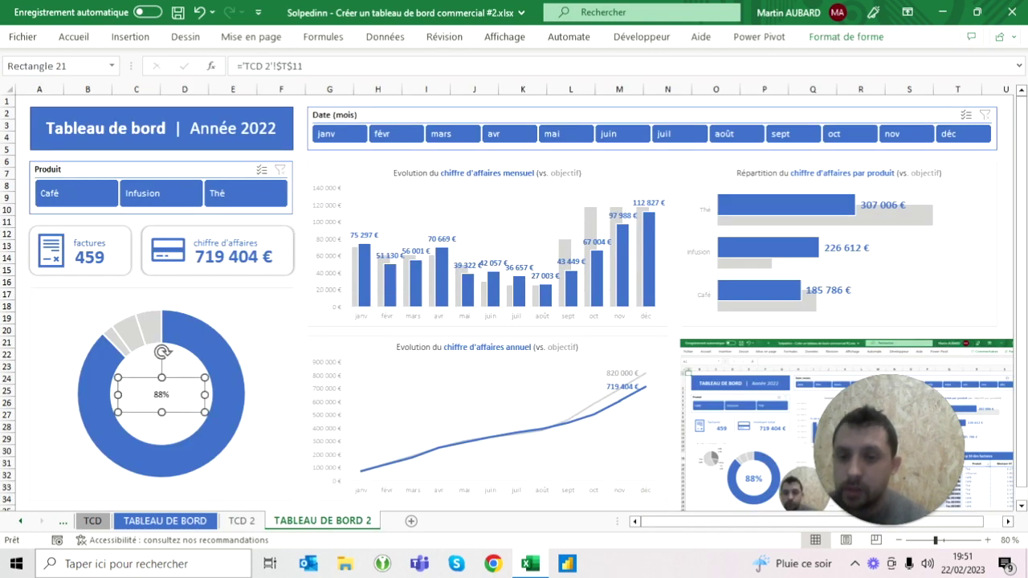
left_click(73, 37)
left_click(214, 65)
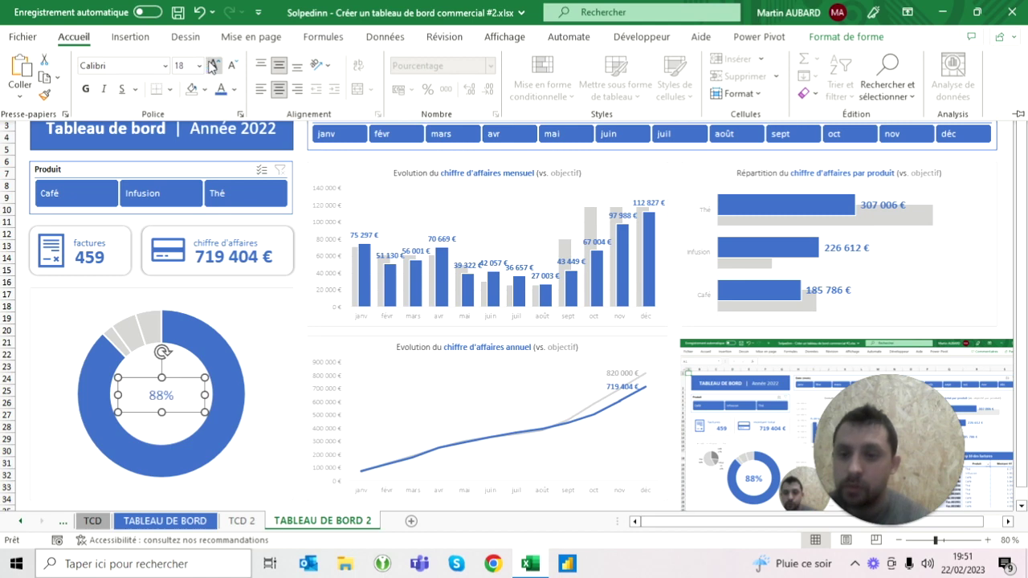
left_click(214, 65)
left_click(214, 65)
left_click(214, 66)
left_click(282, 209)
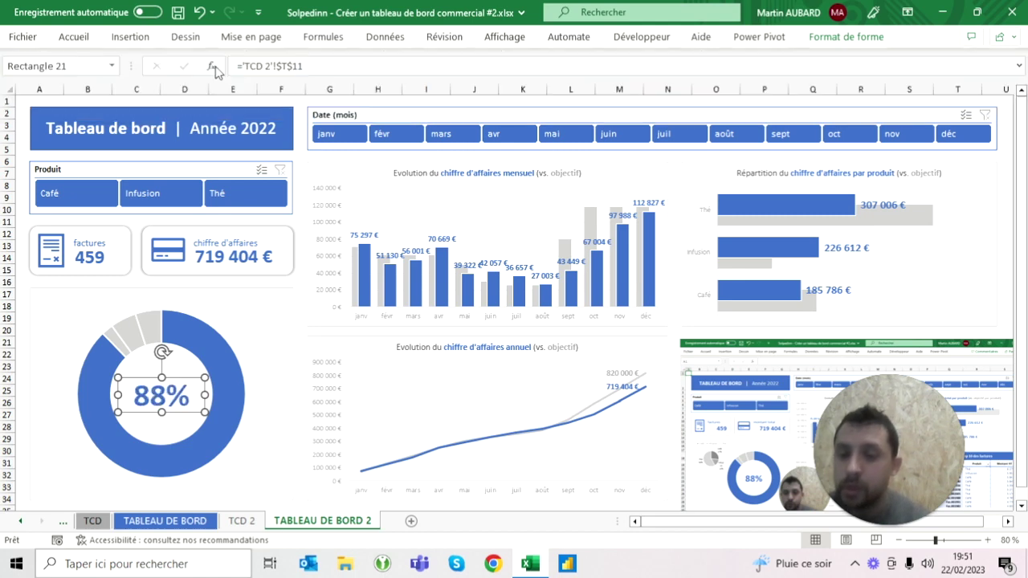
left_click(282, 209)
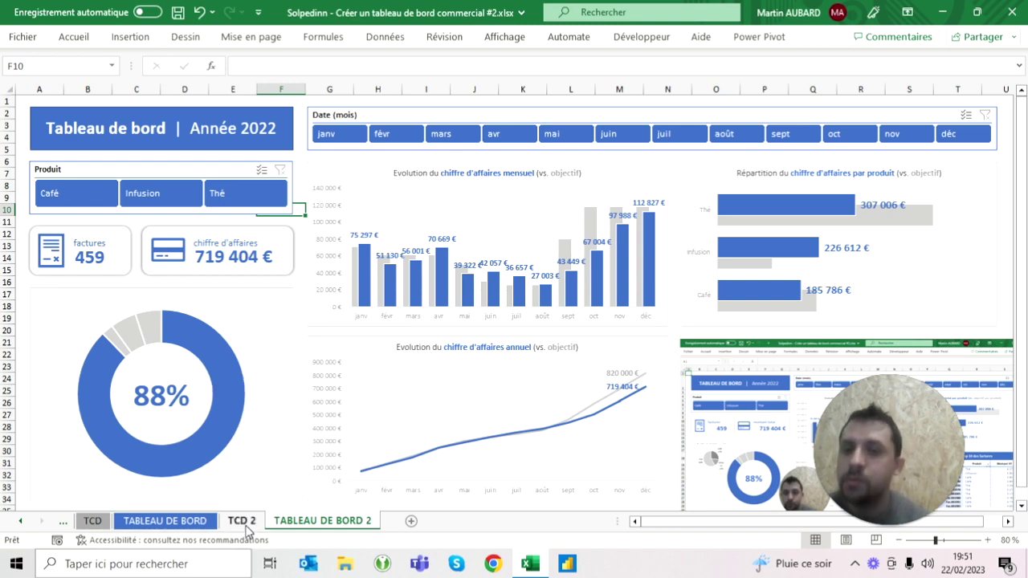
- Compare with the original TABLEAU DE BORD, then narrow the donut gauge from its left edge
left_click(196, 521)
left_click(281, 520)
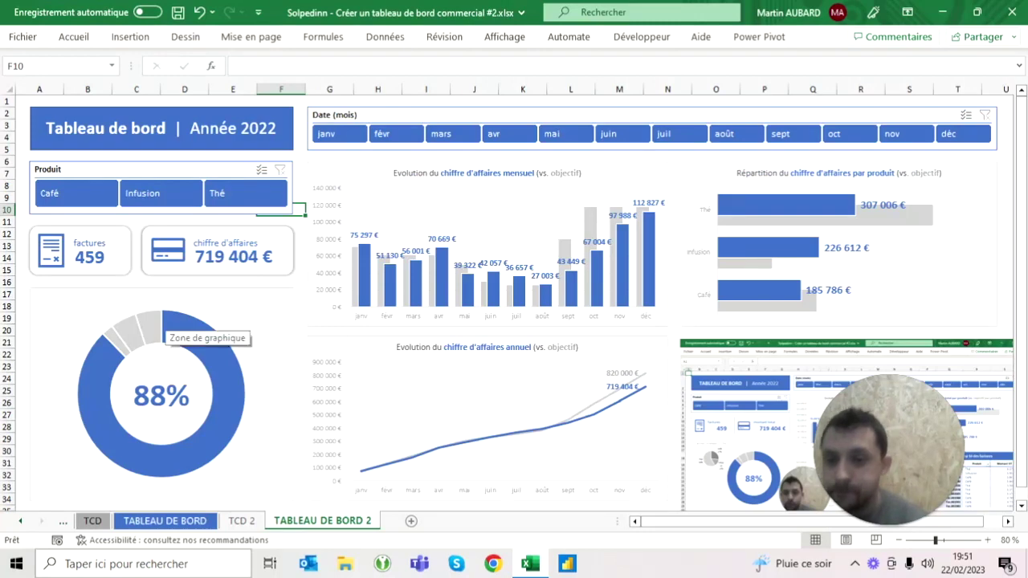
left_click(187, 522)
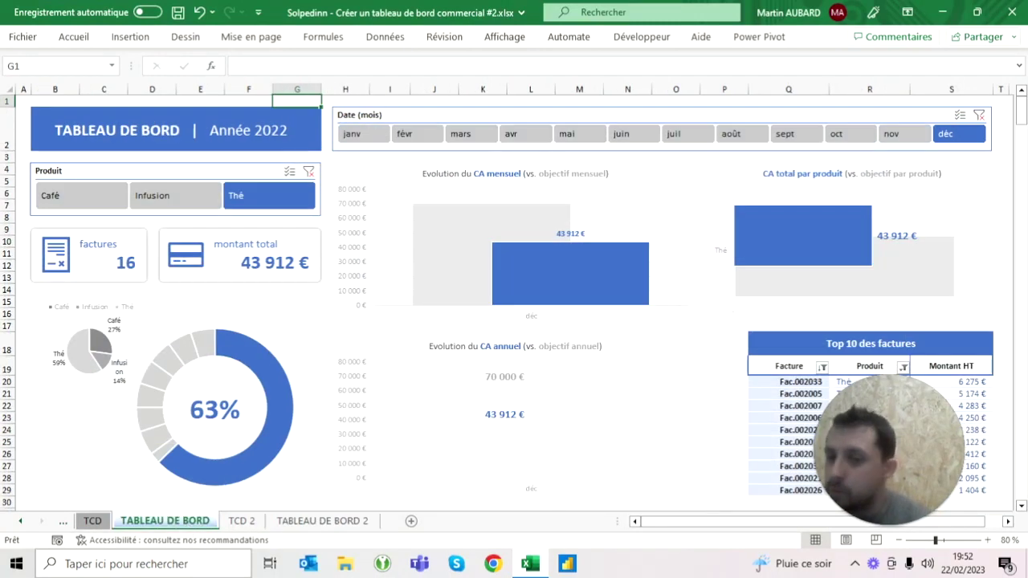
left_click(297, 522)
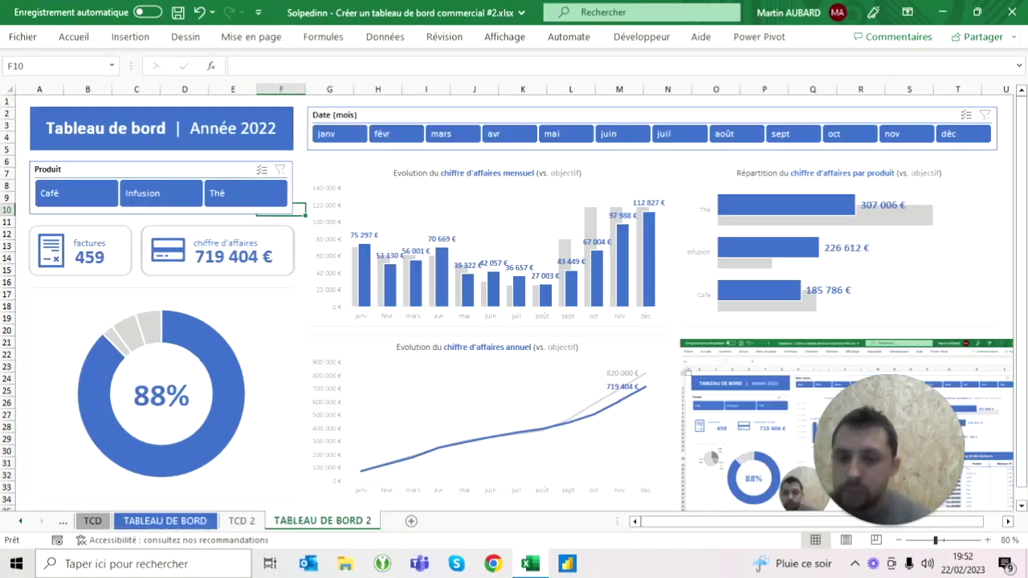
left_click(92, 336)
key("Escape")
left_click_drag(30, 394, 67, 393)
- Deselect the 88% label and review the TCD pivot sheet before returning to TABLEAU DE BORD 2
left_click(165, 395)
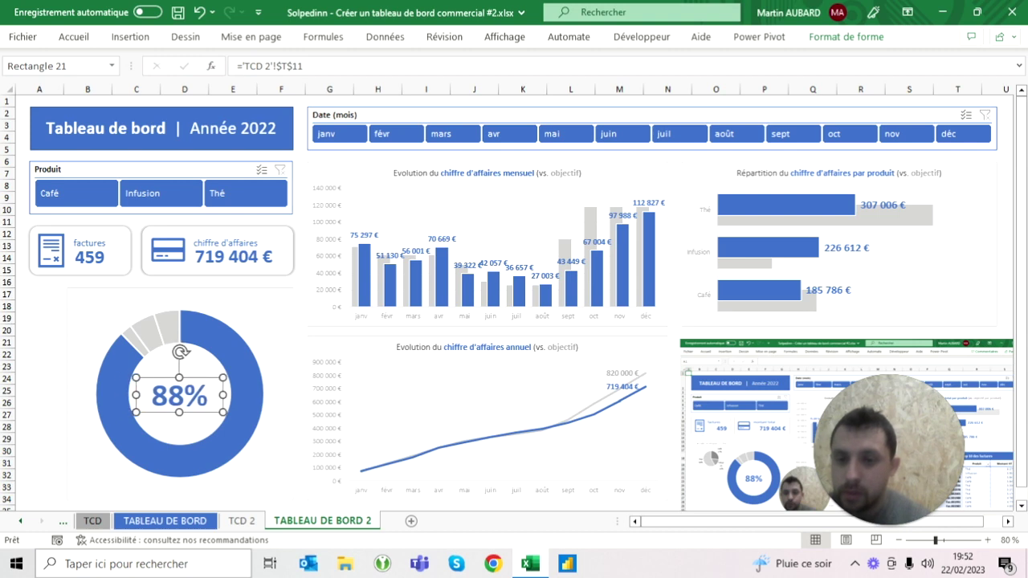
key("Escape")
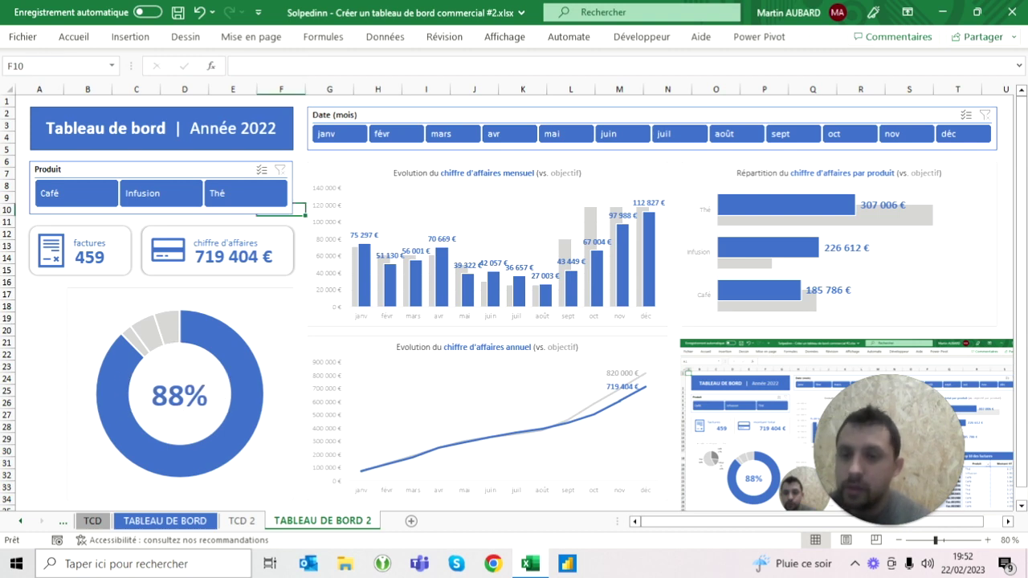
left_click(40, 294)
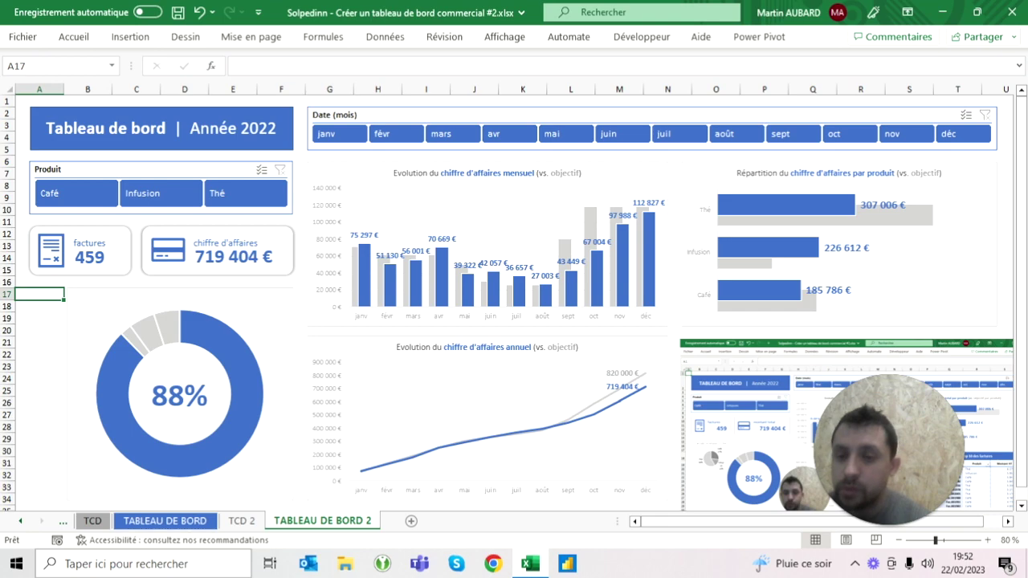
left_click(93, 520)
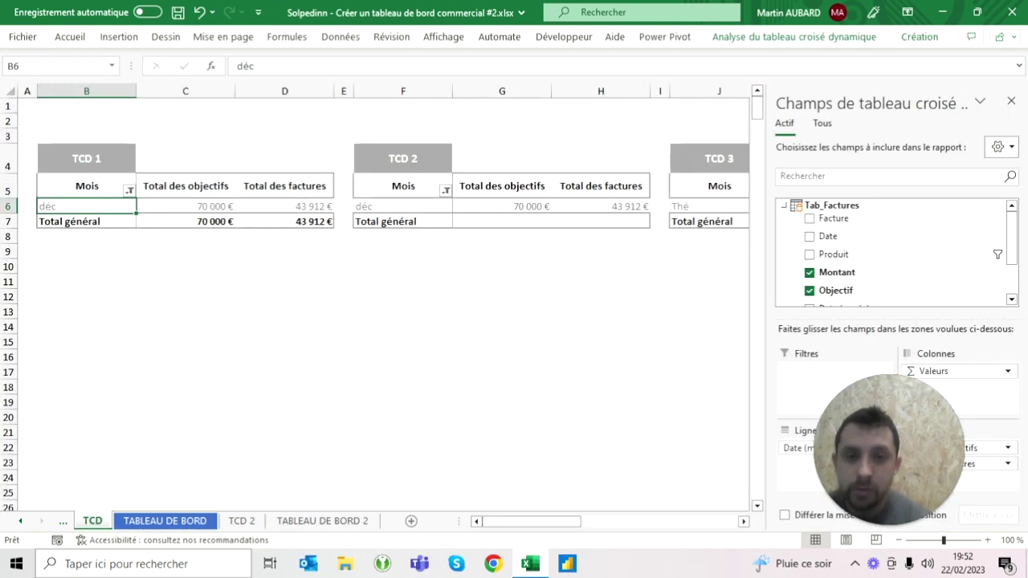
scroll(511, 273, "right", 3)
scroll(511, 274, "right", 3)
scroll(511, 273, "left", 6)
left_click(322, 520)
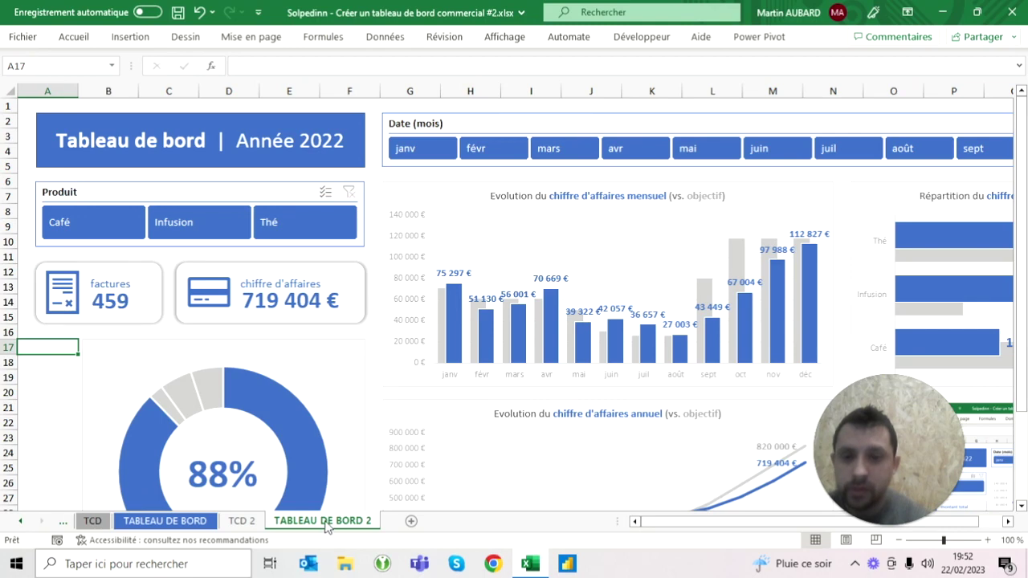
- Zoom the dashboard to 80%, then view TABLEAU DE BORD and move to TCD 2
left_click(900, 540)
left_click(900, 540)
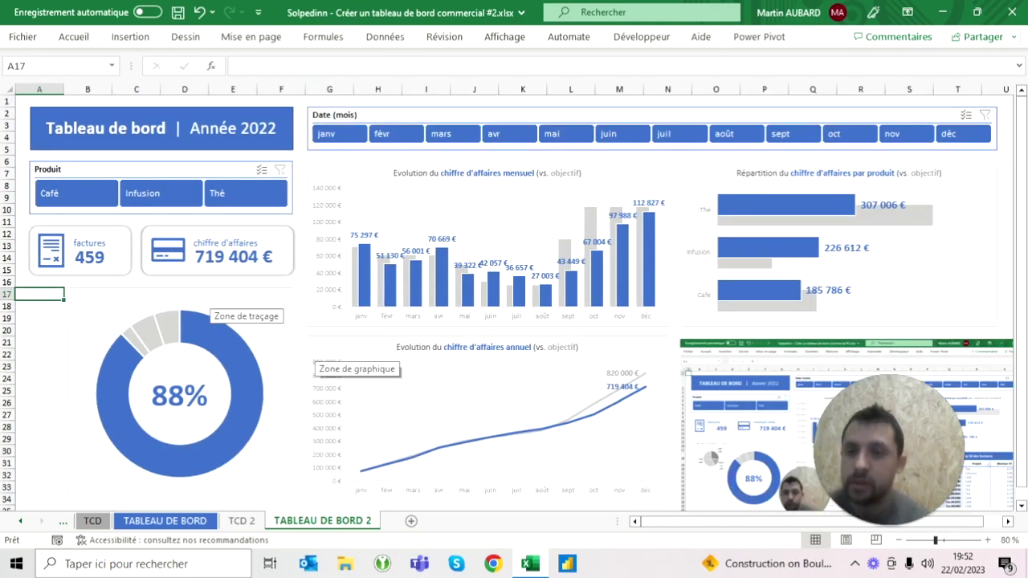
left_click(192, 522)
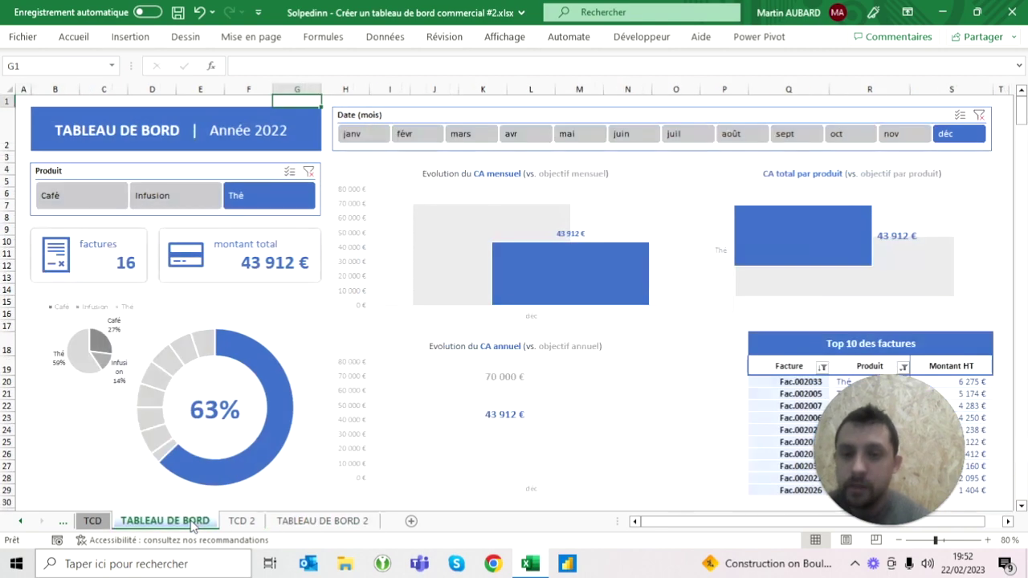
left_click(240, 522)
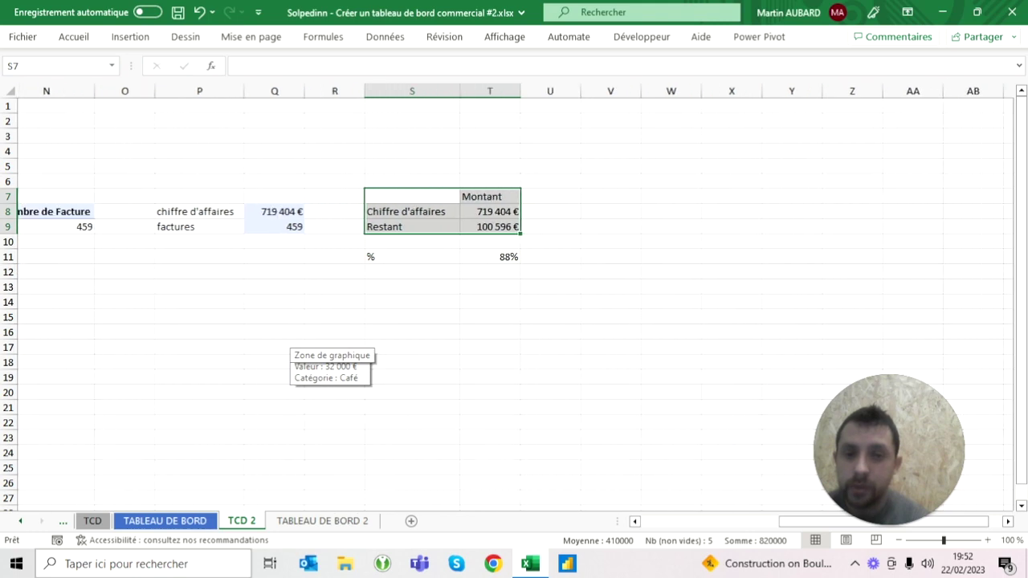
- Copy the product pivot in columns J:L and paste it at column V
scroll(514, 297, "left", 2)
left_click(630, 91)
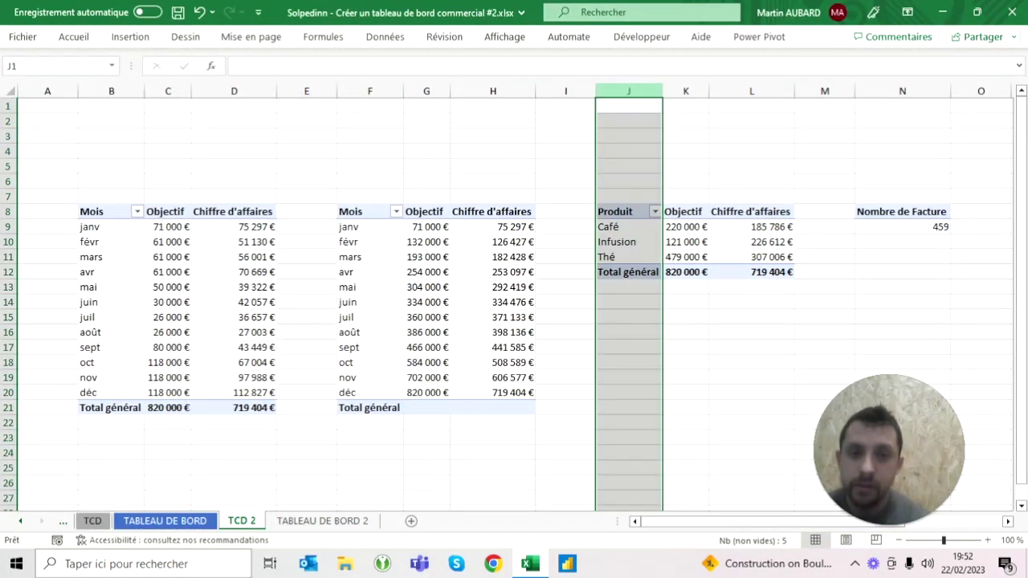
scroll(514, 298, "right", 5)
scroll(514, 297, "left", 4)
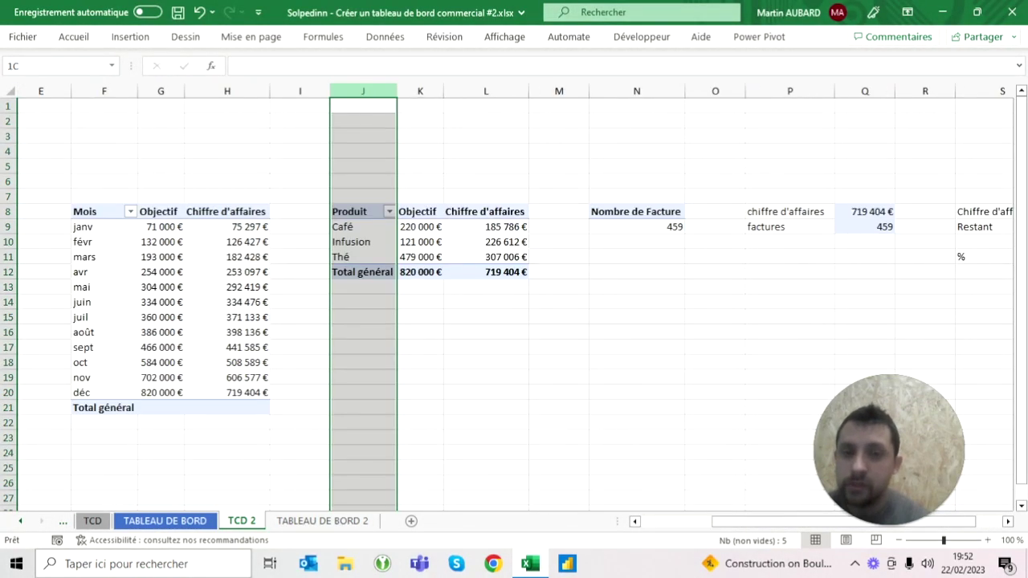
left_click_drag(364, 90, 485, 91)
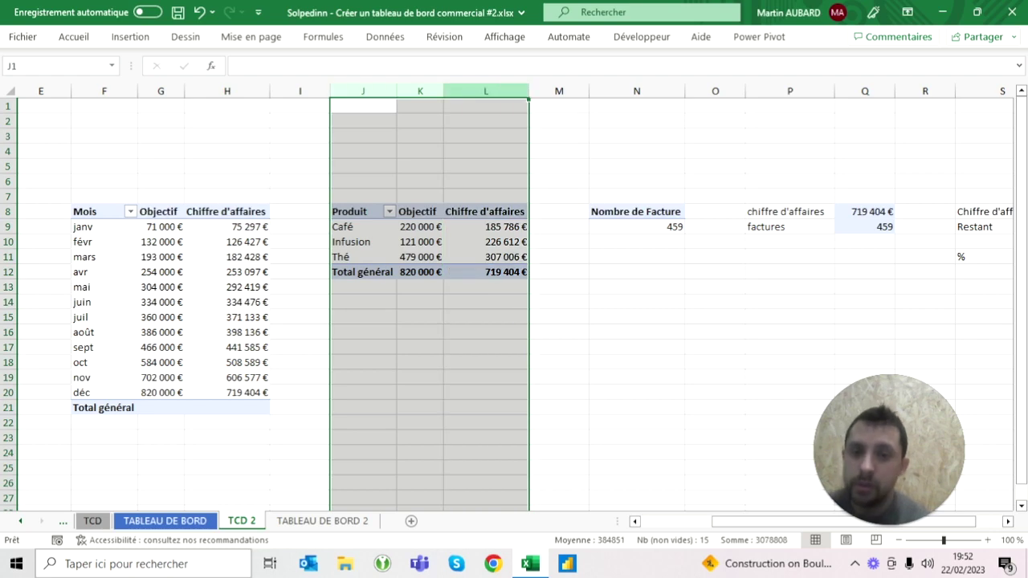
scroll(514, 297, "left", 3)
scroll(514, 298, "right", 1)
key("ctrl+c")
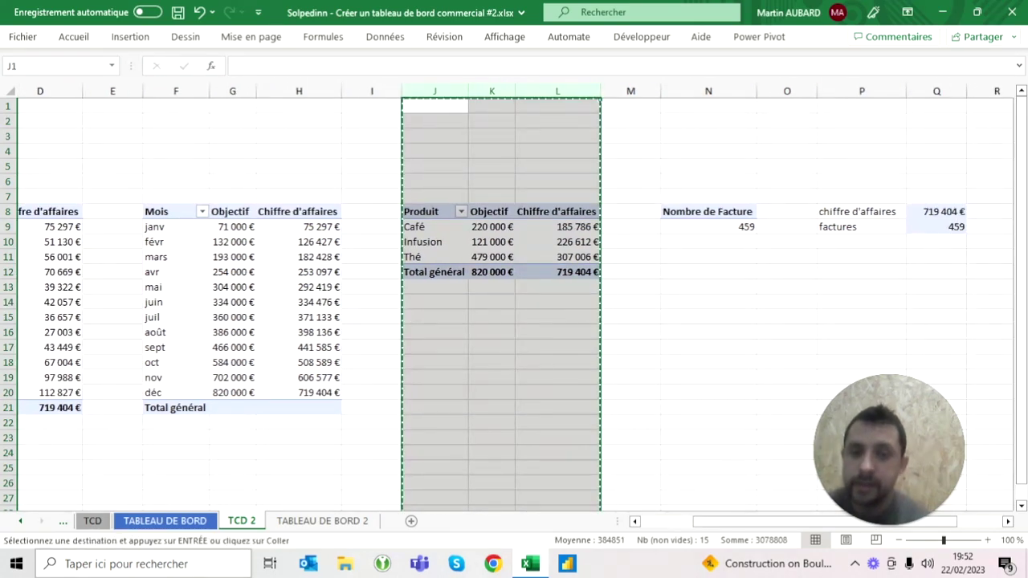
scroll(515, 298, "right", 3)
left_click(743, 91)
key("ctrl+v")
key("Escape")
- Remove the Montant field from the copied pivot so it shows only Objectif per product
scroll(515, 297, "right", 1)
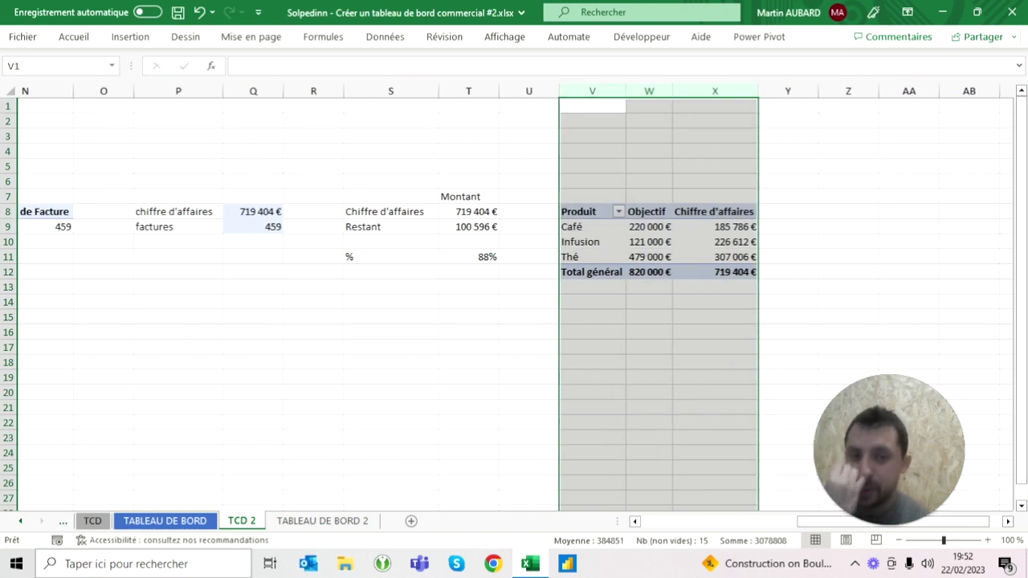
left_click(655, 256)
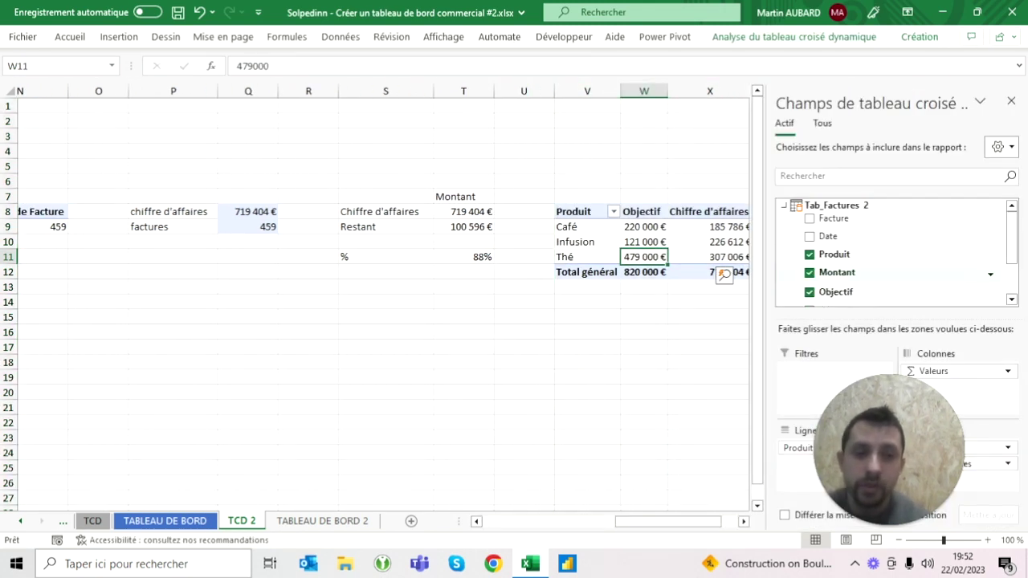
left_click(810, 273)
scroll(707, 296, "right", 2)
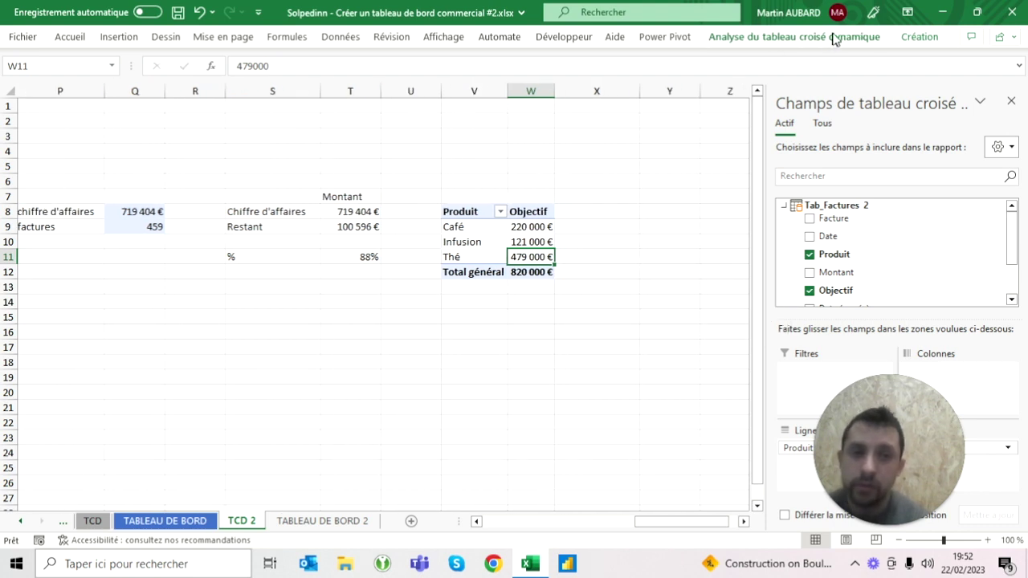
left_click(796, 37)
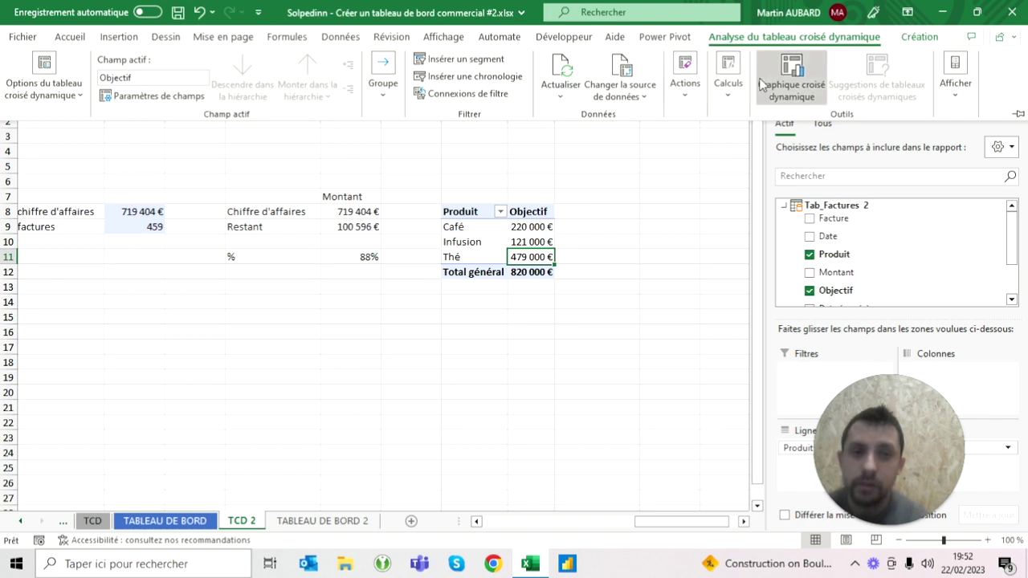
- Insert a Secteurs PivotChart of product objectives, remove it from TCD 2, and go to TABLEAU DE BORD 2
left_click(791, 76)
left_click(333, 182)
mouse_move(439, 120)
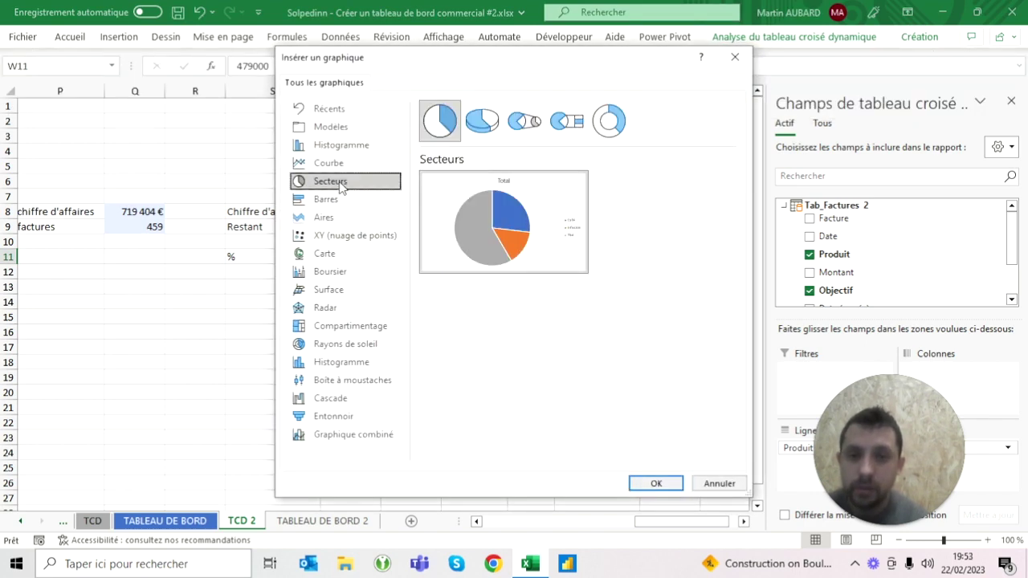
left_click(656, 483)
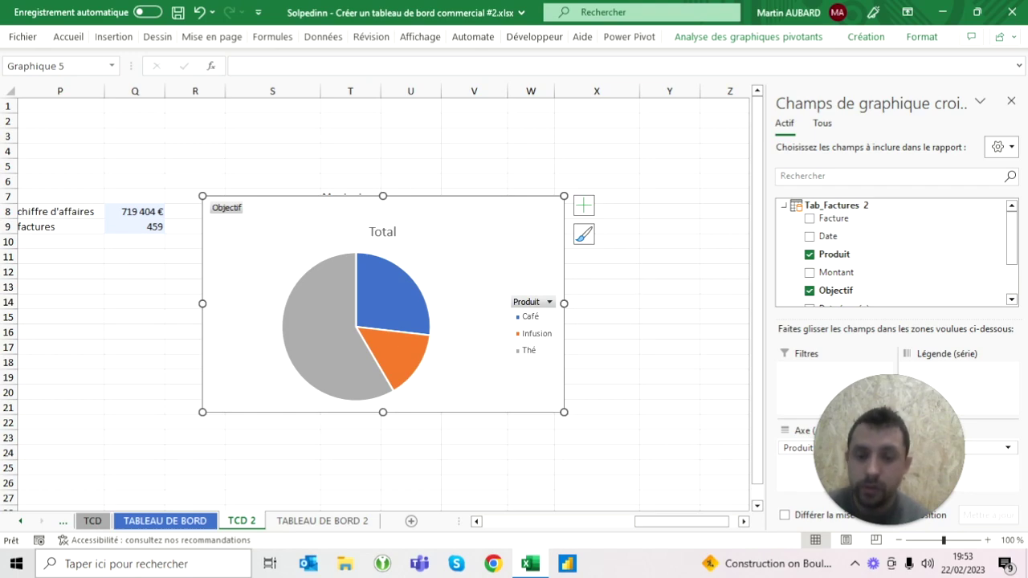
key("Delete")
left_click(322, 520)
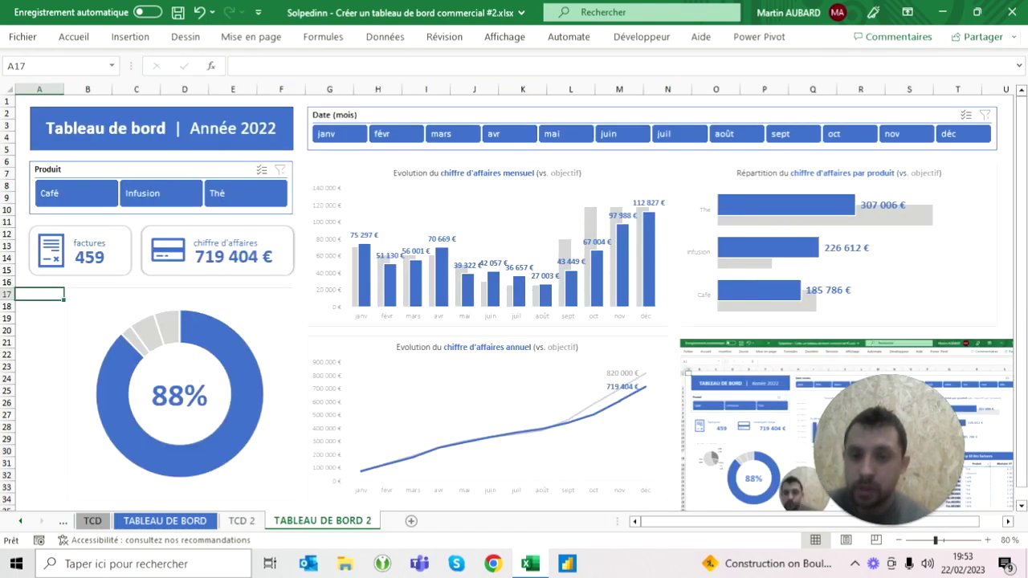
- Paste the product-objectives pie chart onto the dashboard and shrink it beside the donut gauge
key("ctrl+v")
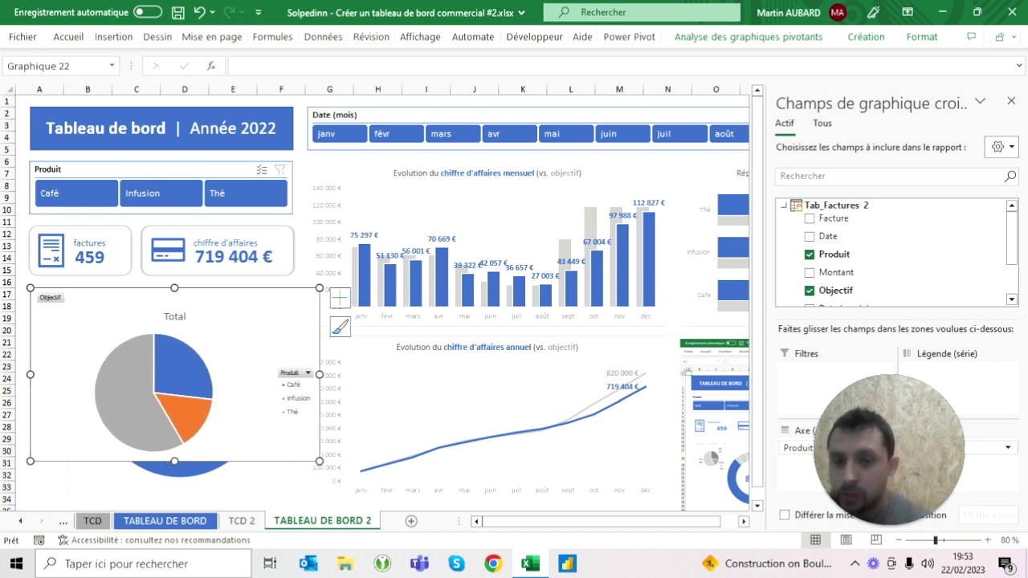
left_click(299, 398)
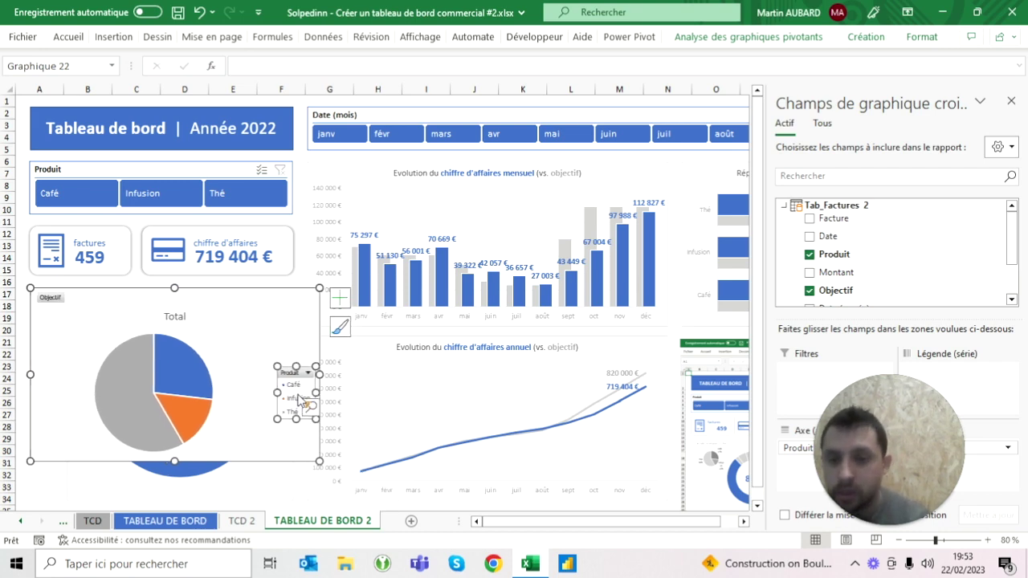
key("Delete")
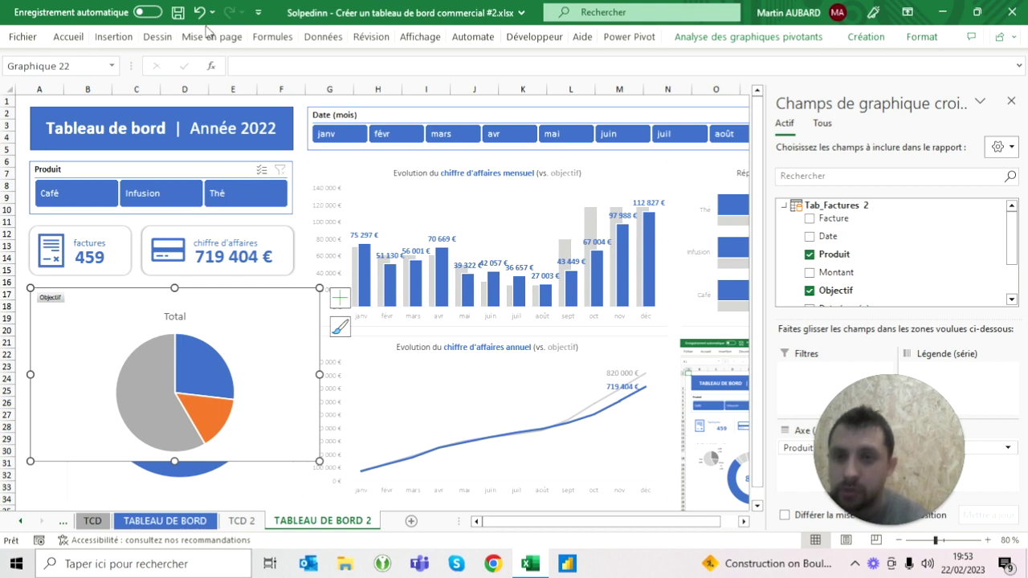
left_click(200, 12)
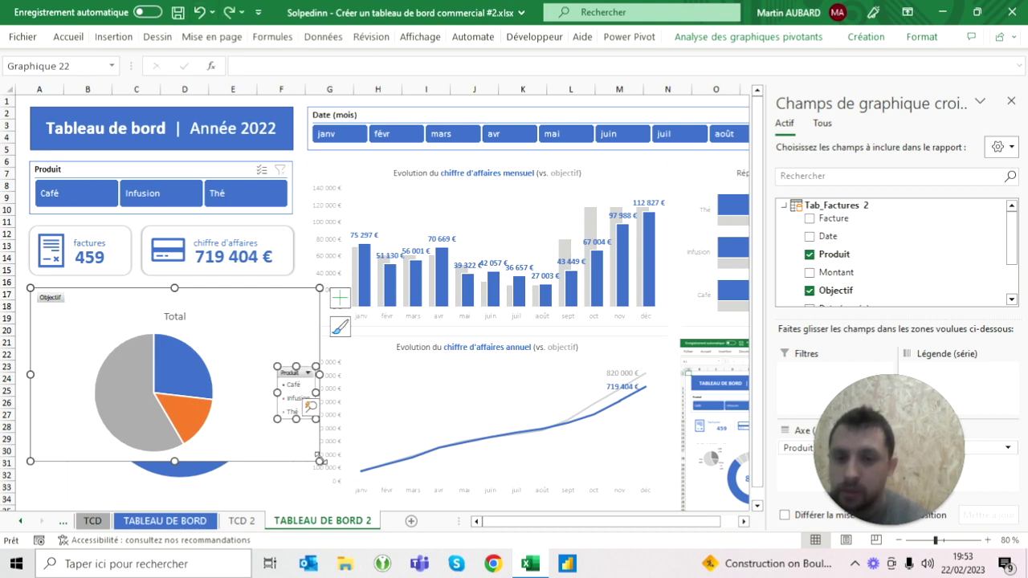
left_click_drag(318, 460, 117, 360)
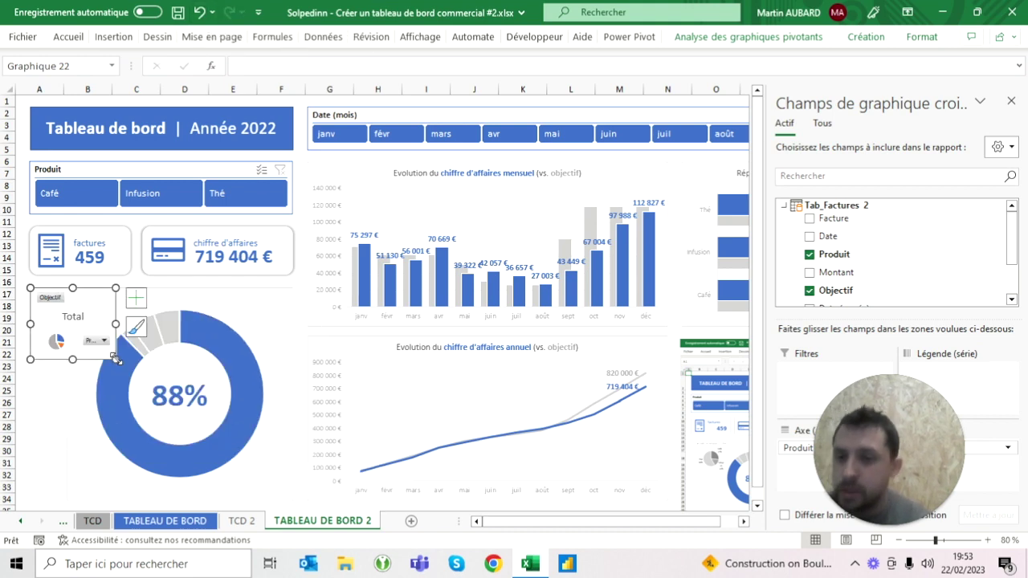
- Hide all field buttons on the pie chart and delete its Total title
right_click(56, 302)
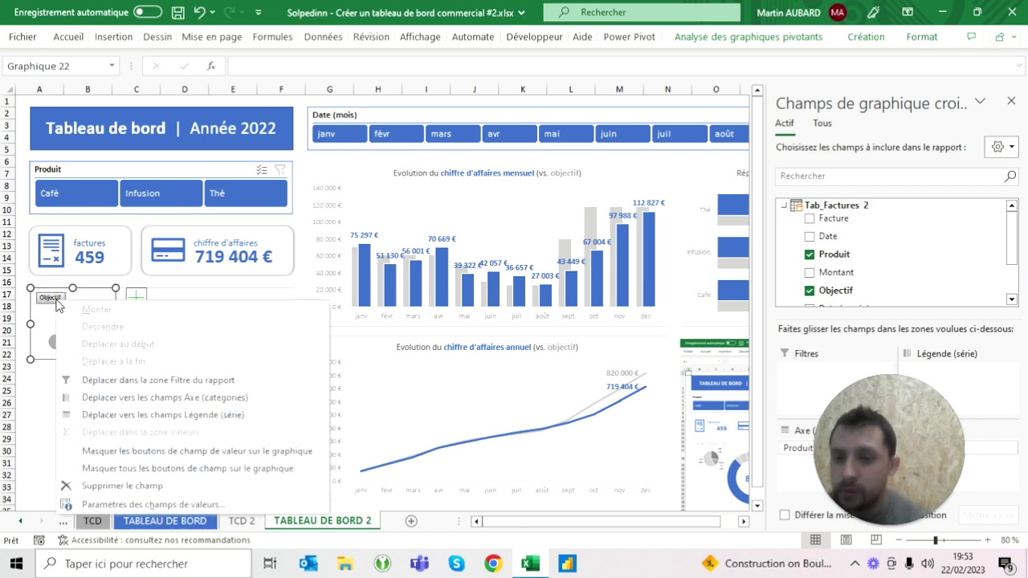
left_click(119, 470)
left_click(73, 300)
key("Escape")
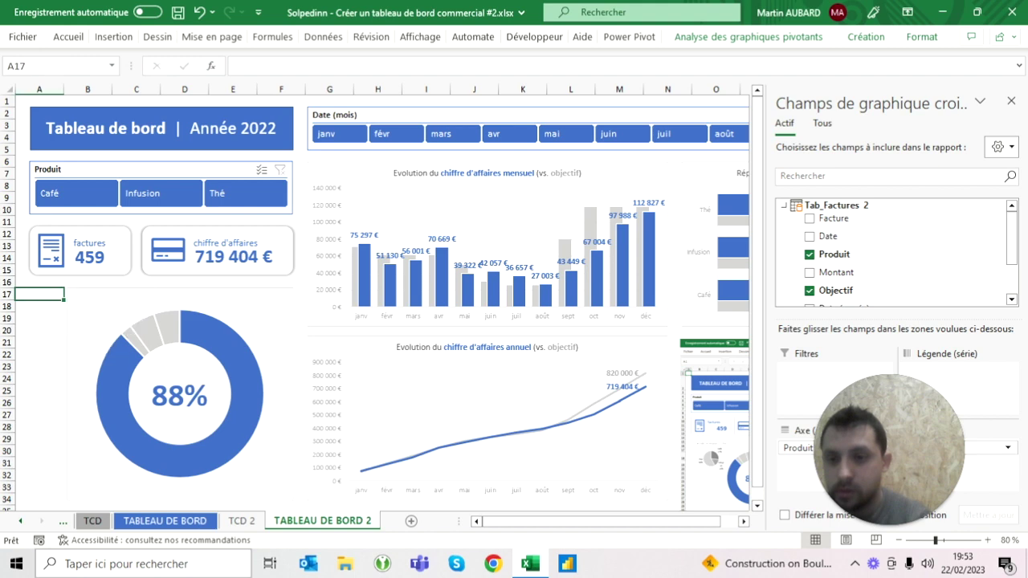
key("ctrl+z")
left_click(72, 301)
key("Delete")
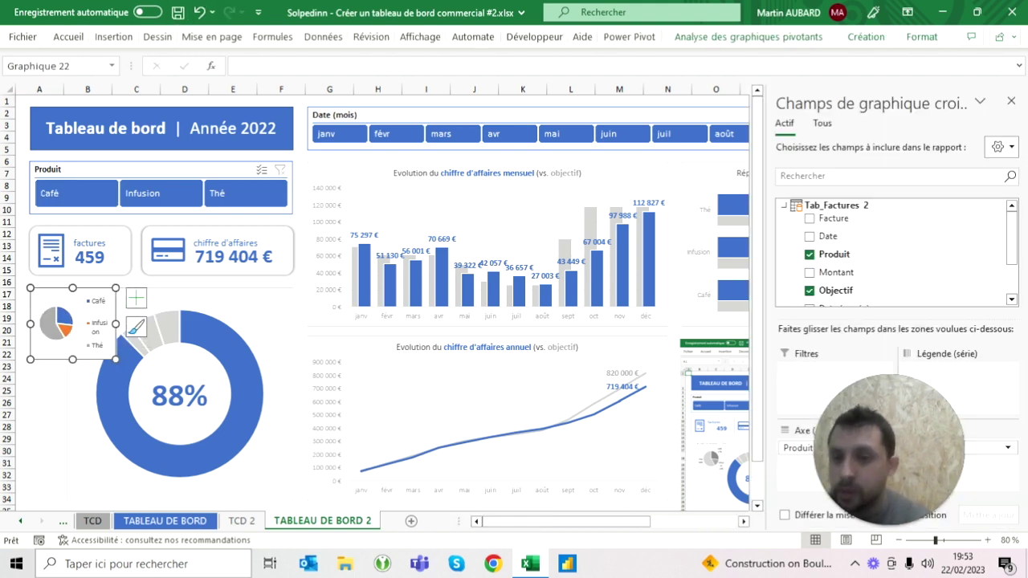
- Apply the grey monochrome colour palette to the pie chart
left_click(60, 323)
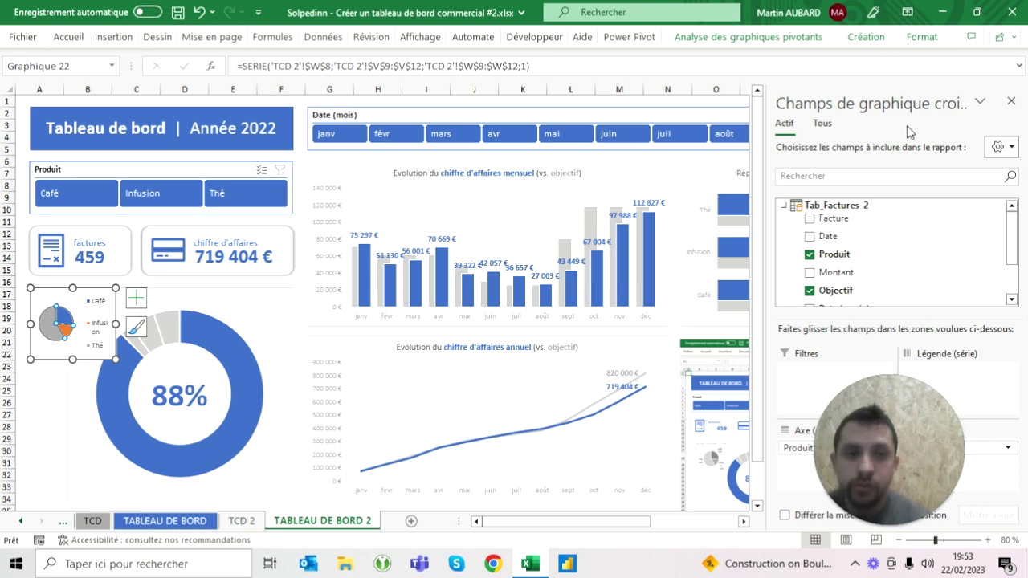
left_click(866, 37)
left_click(189, 84)
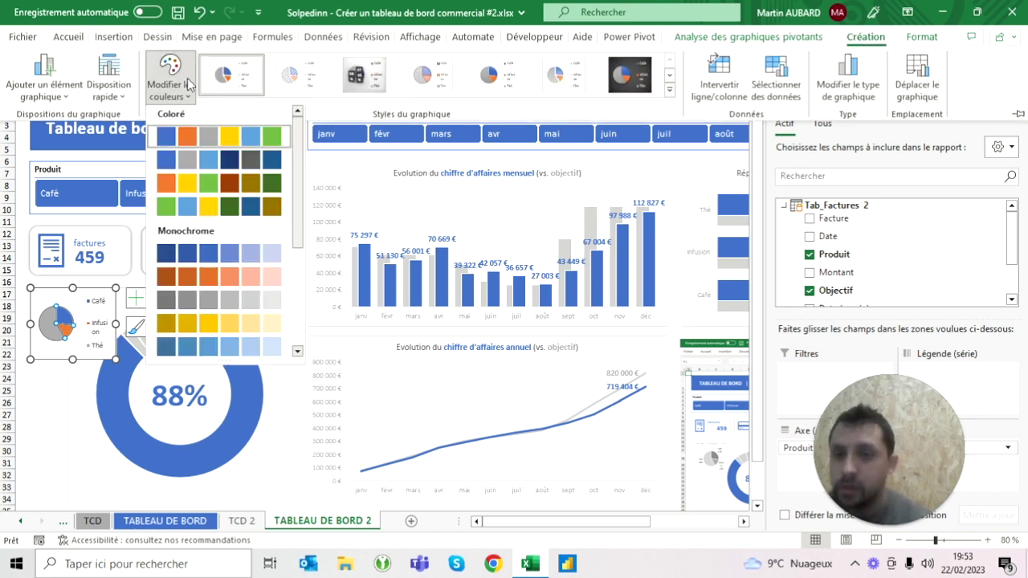
left_click(185, 310)
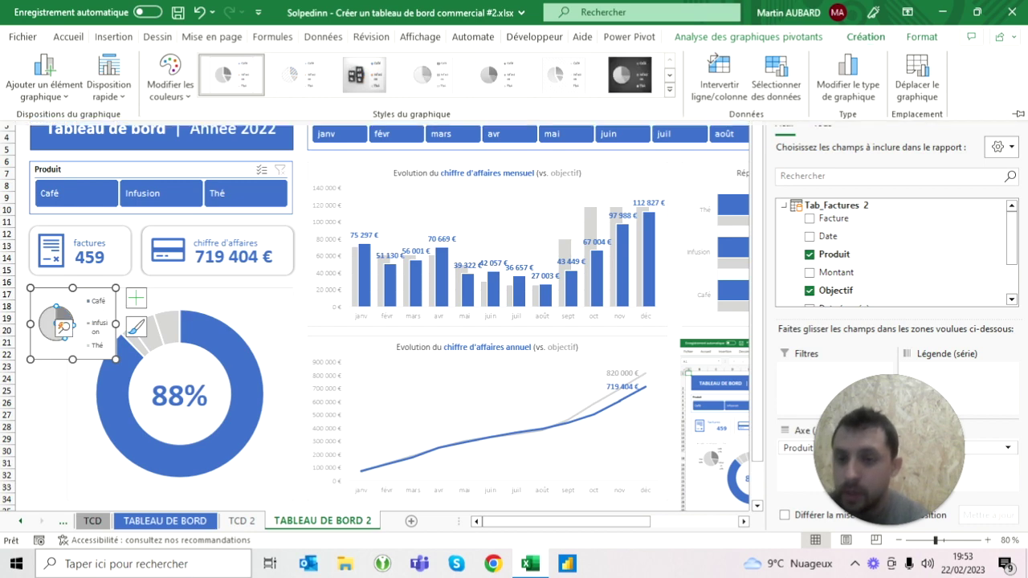
- Move the pie chart's legend to the top position
left_click(103, 303)
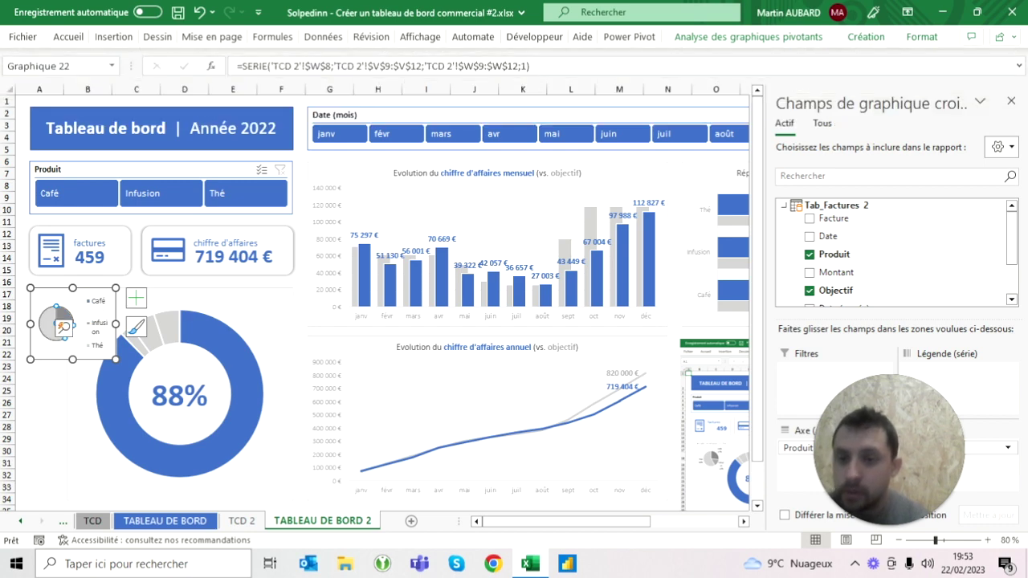
left_click(135, 299)
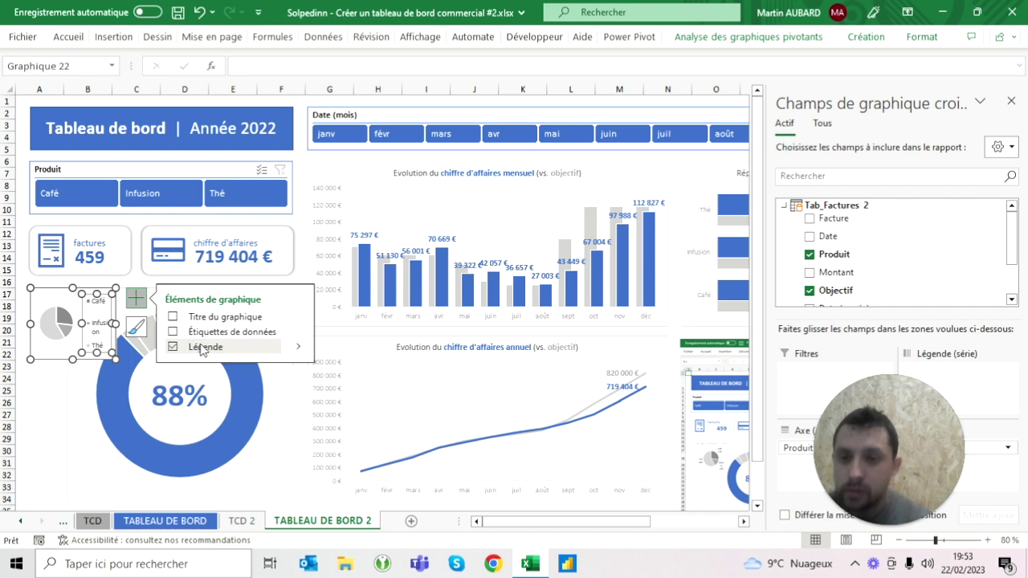
left_click(299, 347)
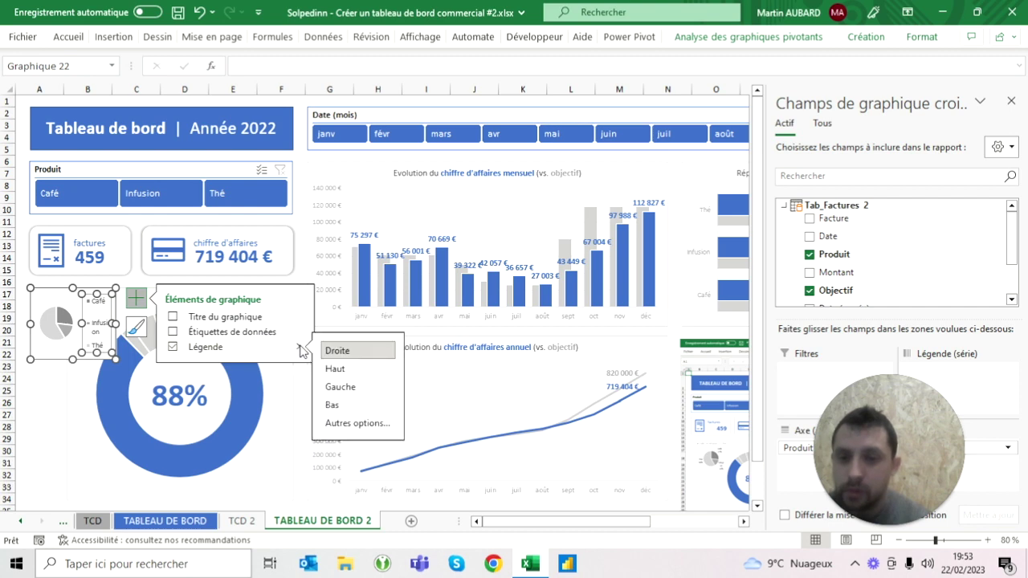
left_click(338, 370)
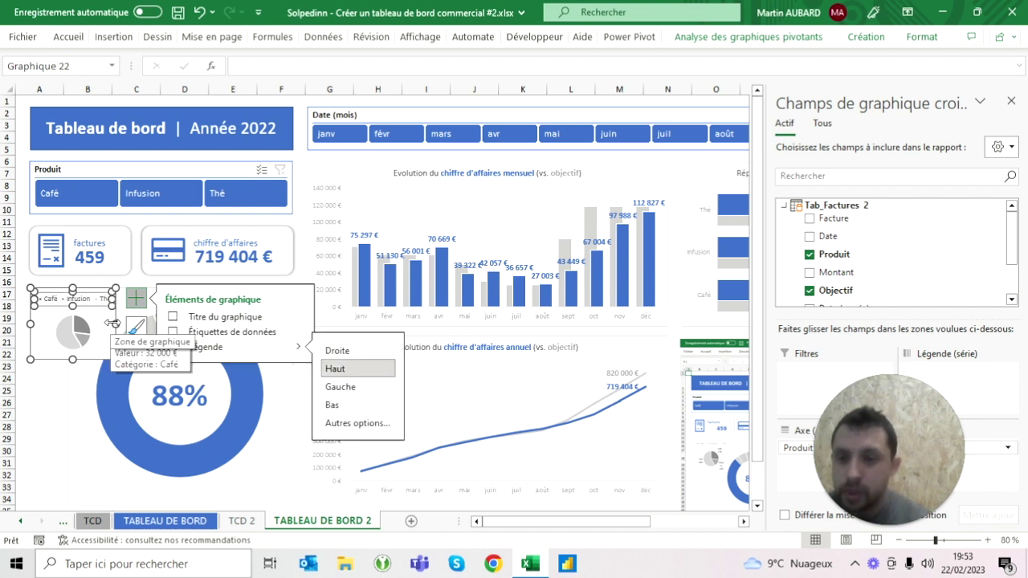
left_click(80, 337)
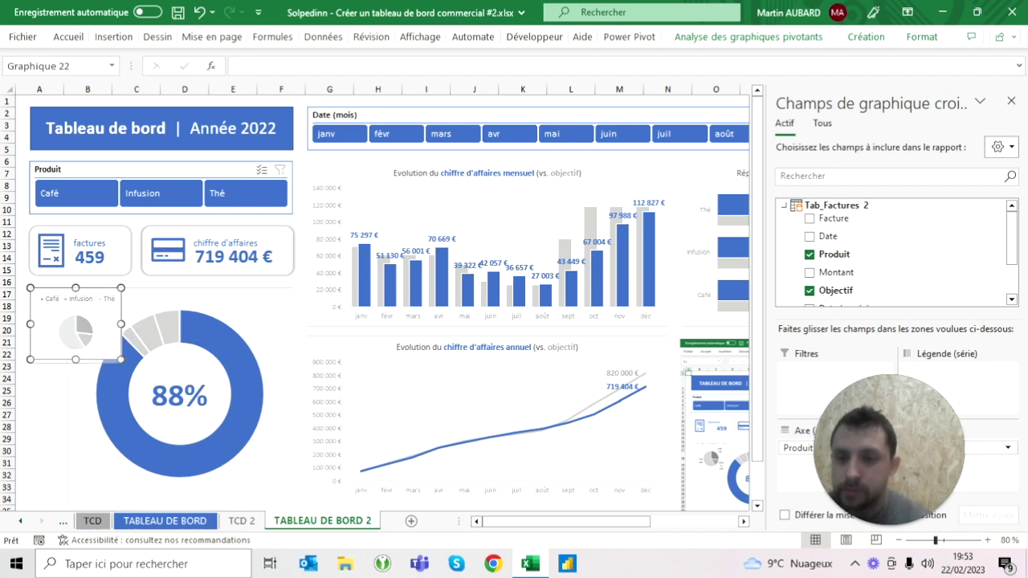
left_click(40, 294)
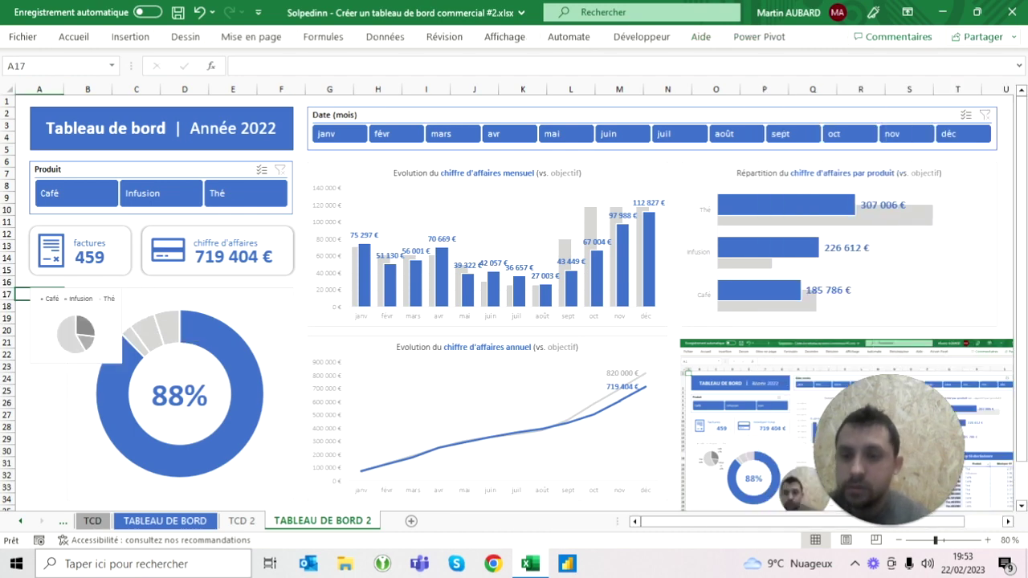
left_click(75, 329)
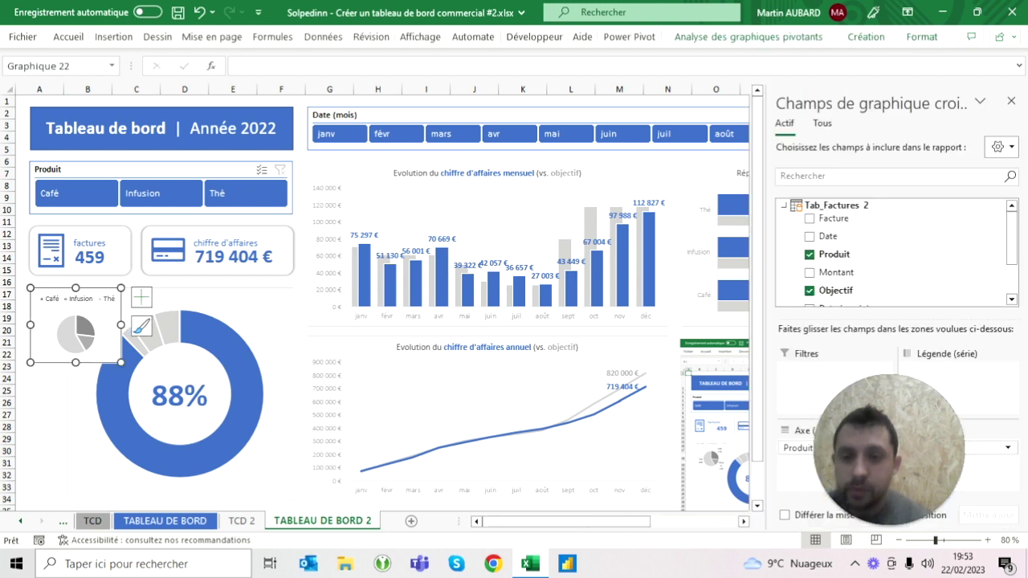
- Give the small pie chart no fill and no outline
left_click(921, 37)
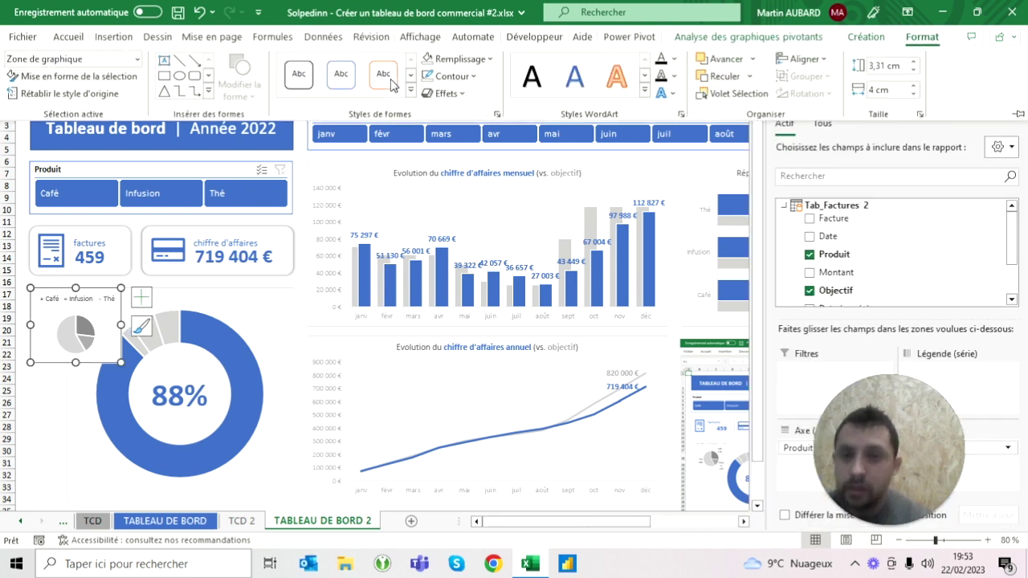
left_click(458, 59)
left_click(469, 292)
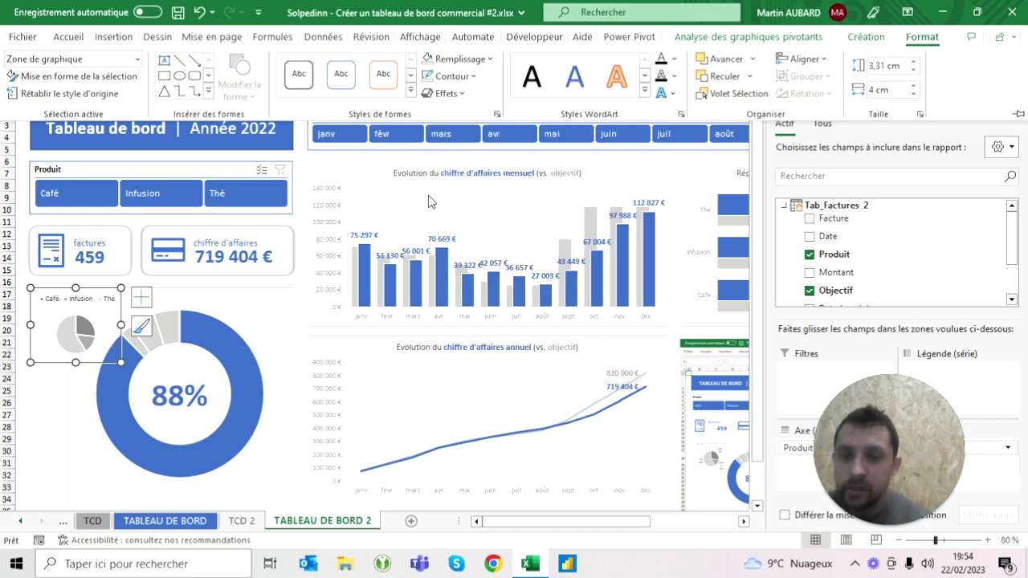
left_click(449, 76)
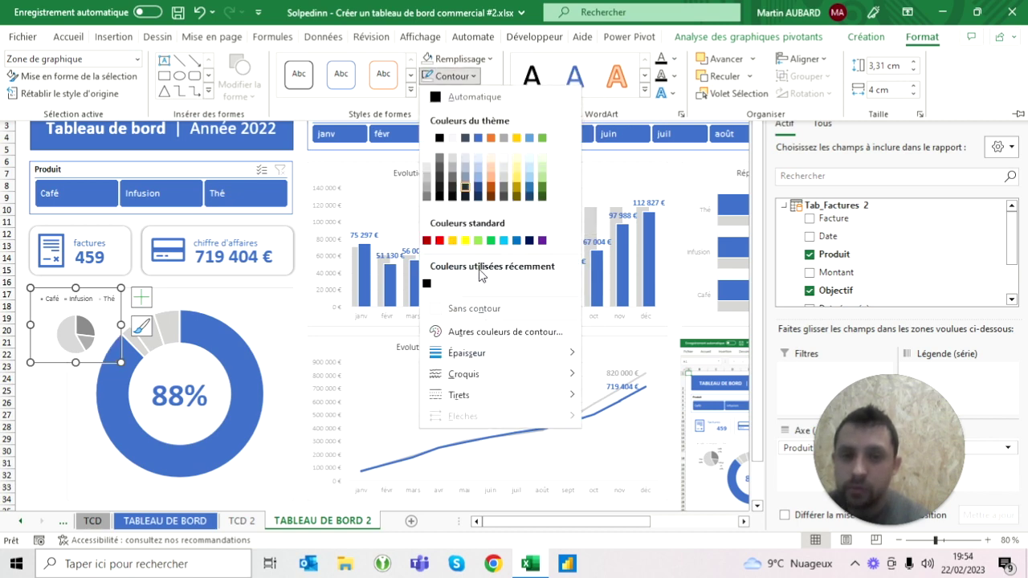
left_click(467, 243)
left_click(23, 299)
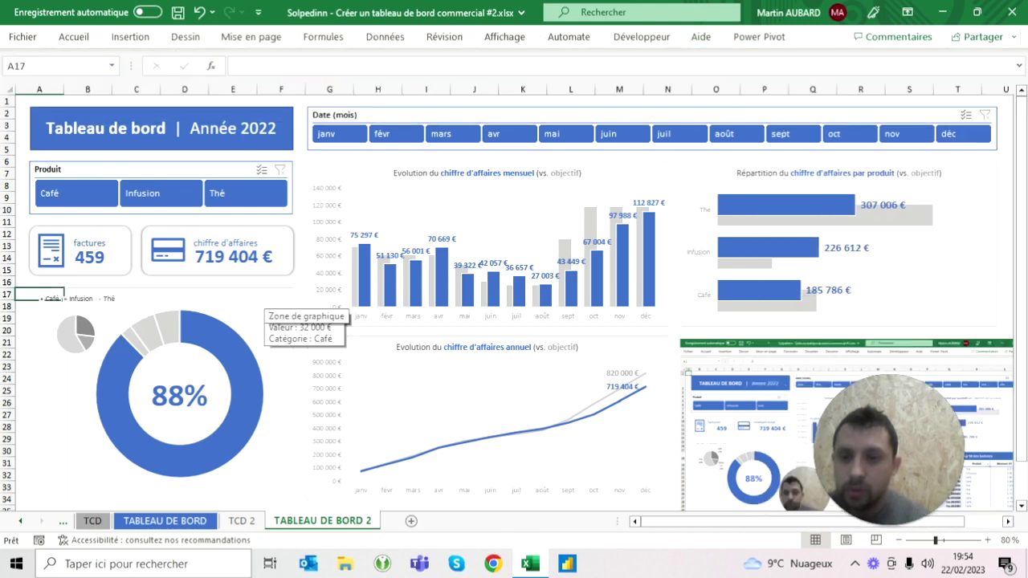
- Remove the outline from the 88% donut chart
left_click(261, 374)
left_click(906, 37)
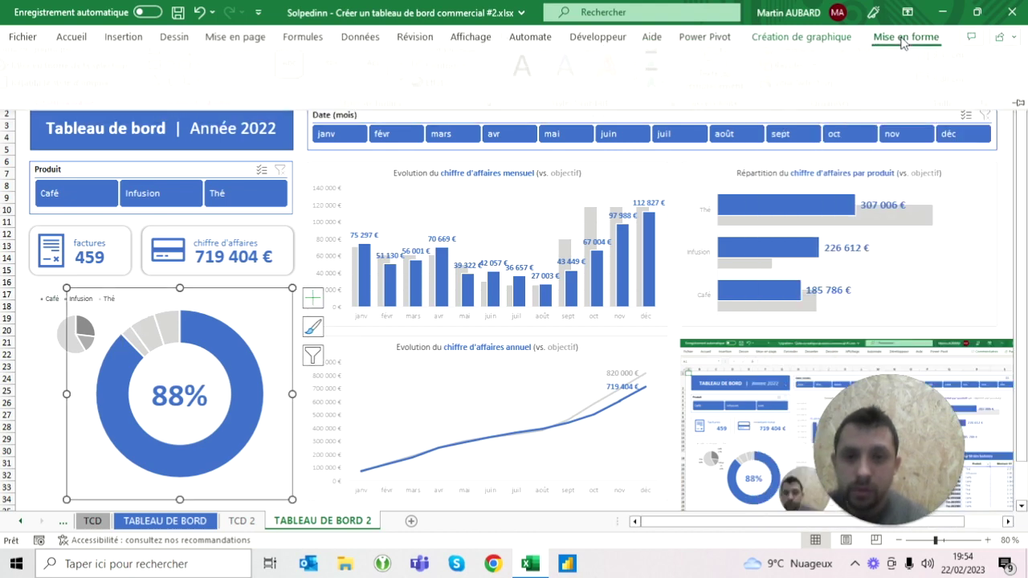
left_click(452, 77)
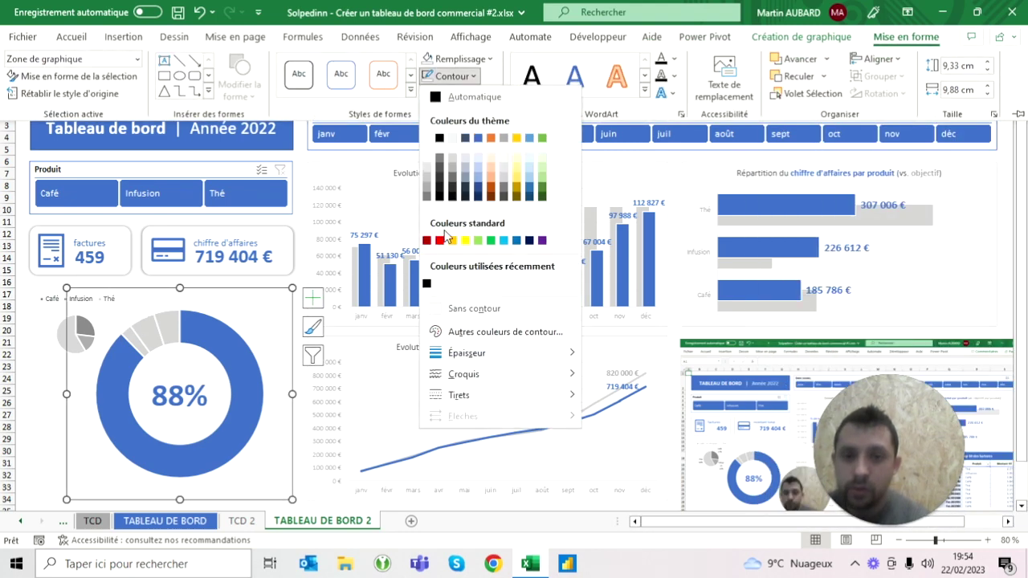
left_click(455, 309)
- Remove the outlines from the monthly revenue and annual revenue charts
left_click(487, 241)
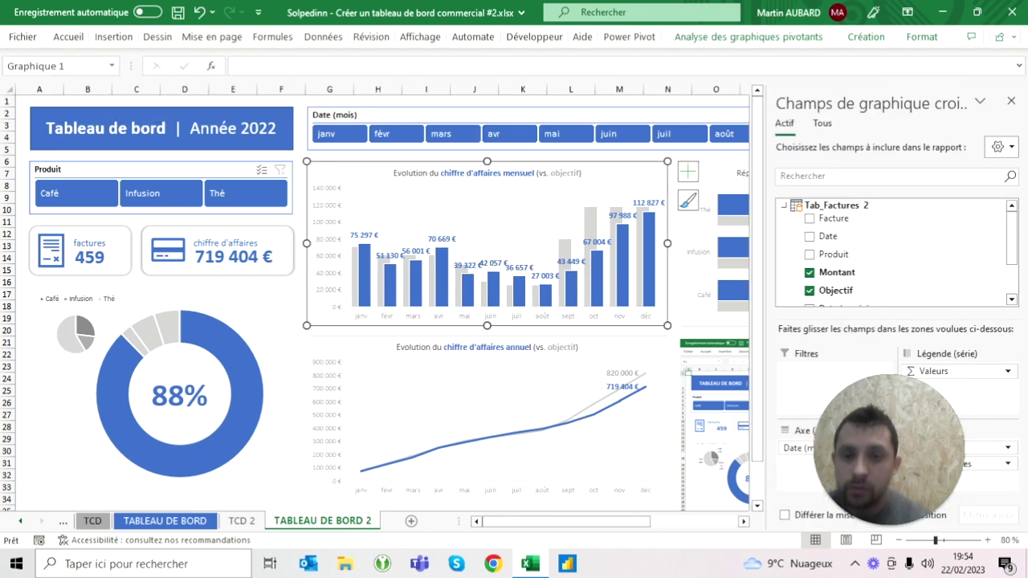
left_click(487, 418, "ctrl")
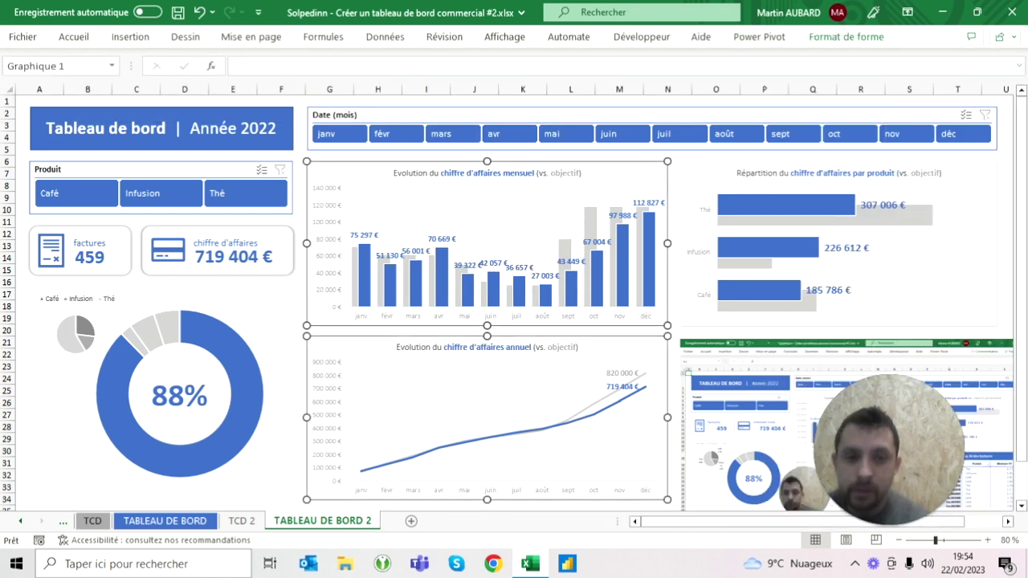
left_click(922, 37)
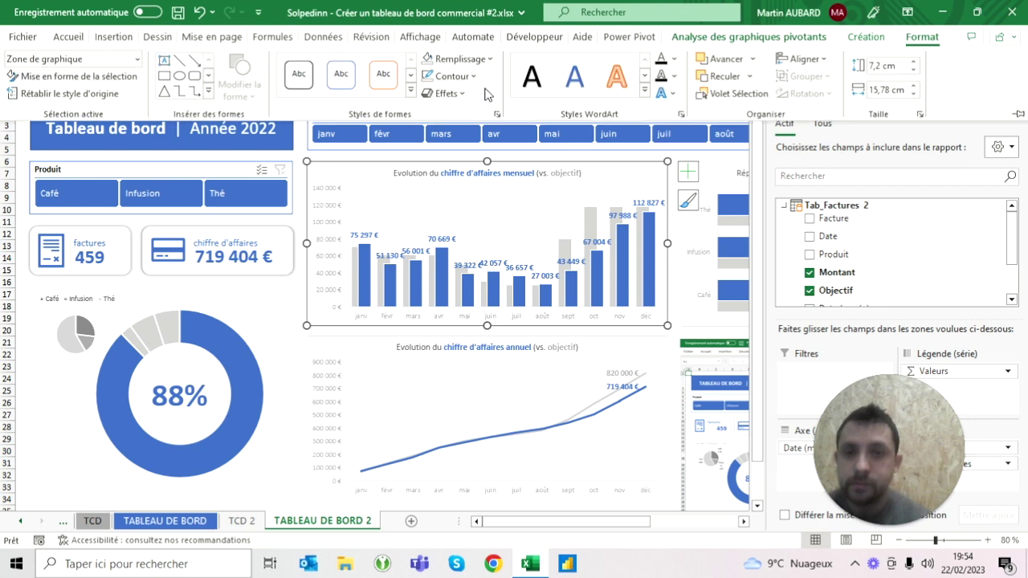
left_click(454, 75)
left_click(471, 309)
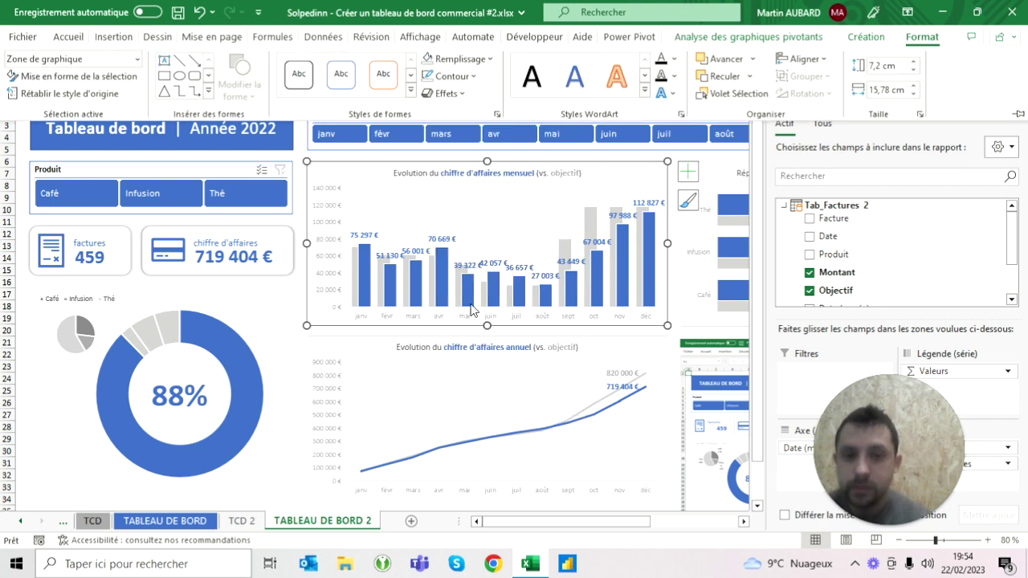
left_click(338, 347)
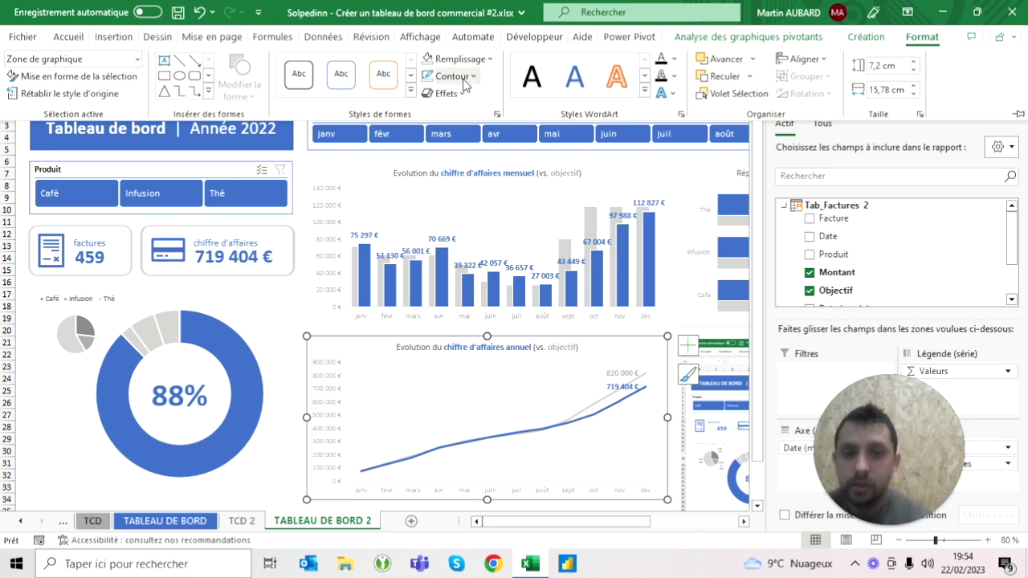
left_click(454, 76)
left_click(450, 310)
key("Escape")
key("Escape")
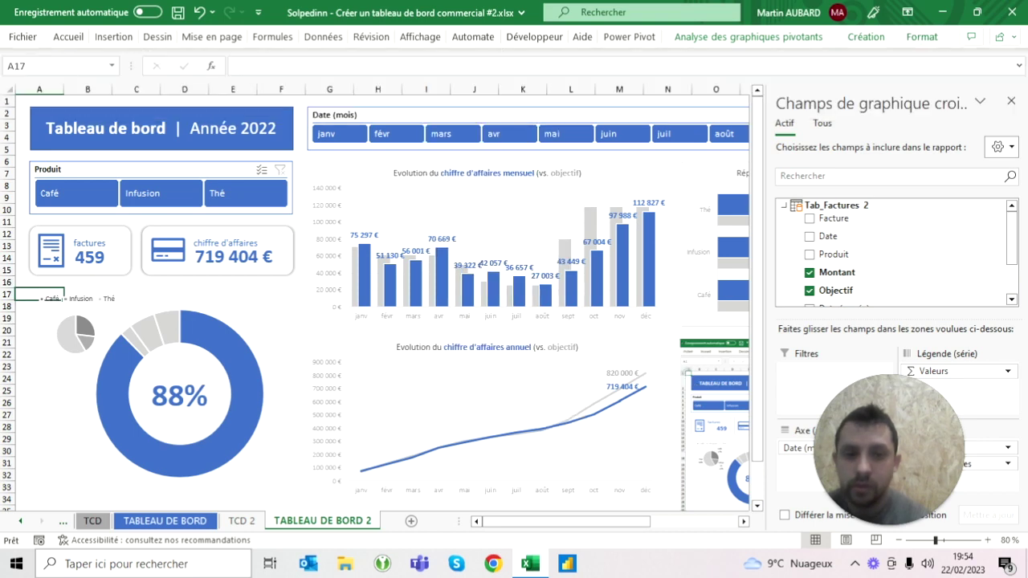
- Remove the outline from the revenue-by-product chart
left_click(715, 241)
left_click(922, 37)
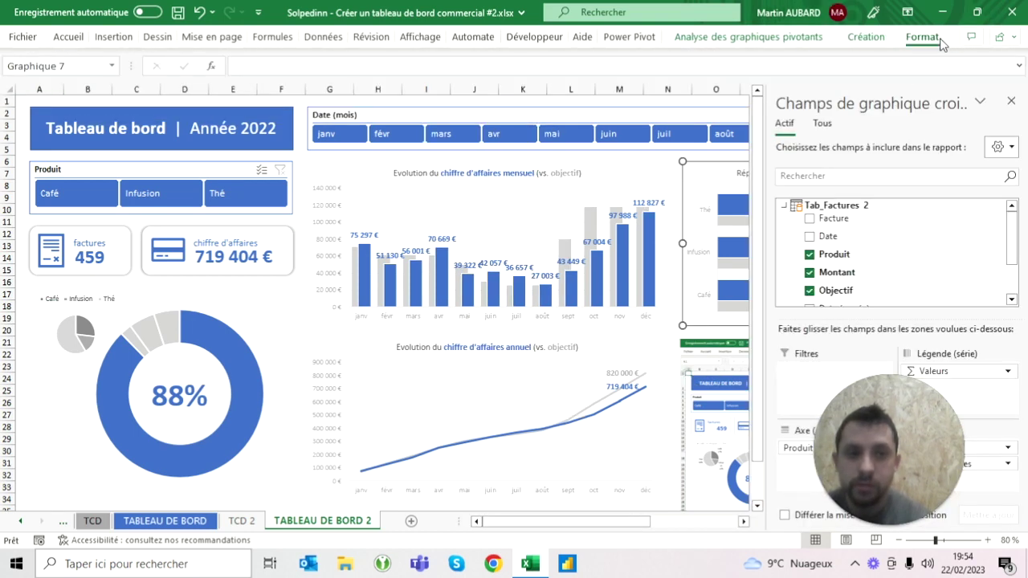
left_click(454, 75)
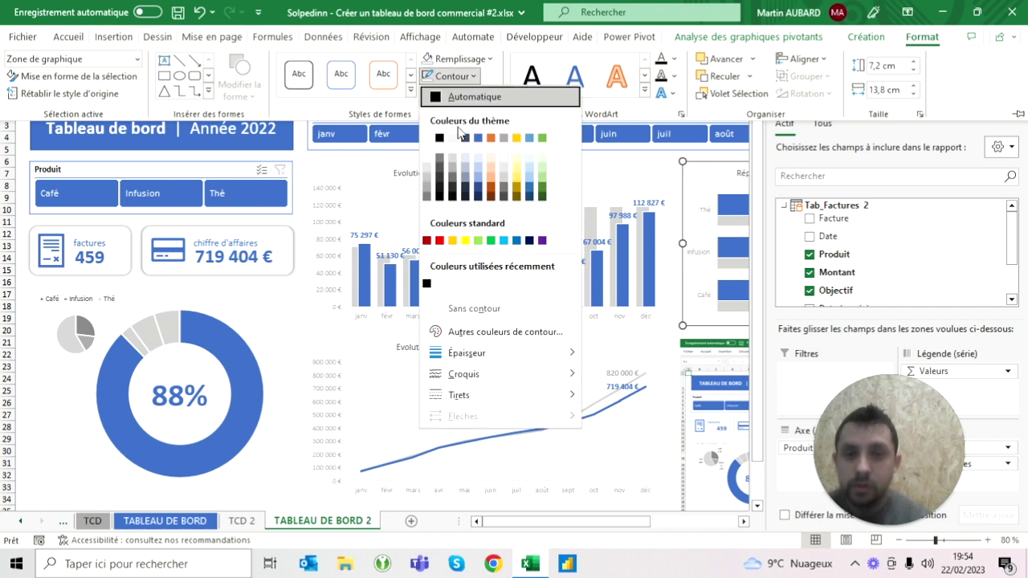
left_click(485, 303)
key("Escape")
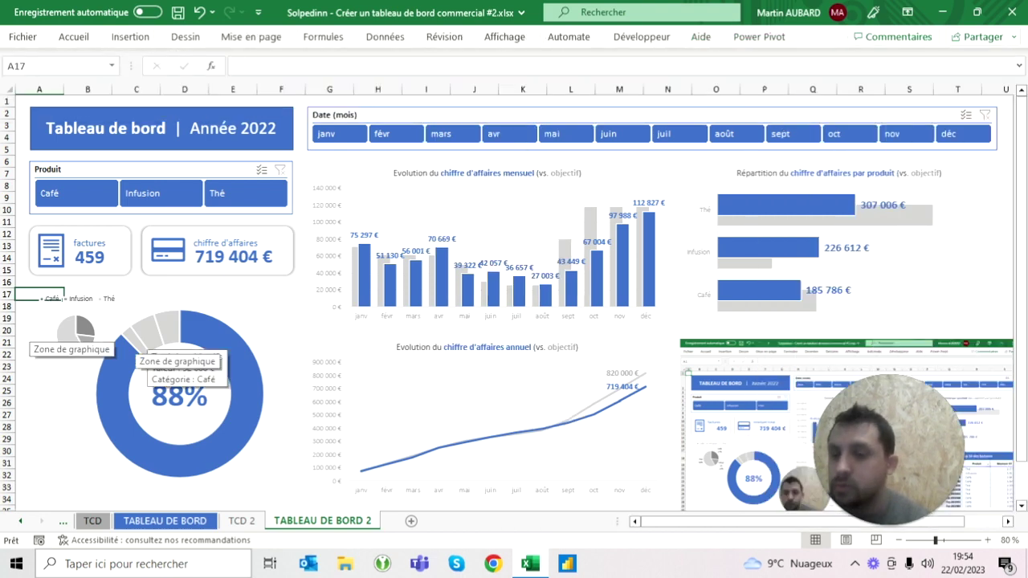
- Test the Café filter, clear it, and select the small product pie chart to show its fields
left_click(93, 193)
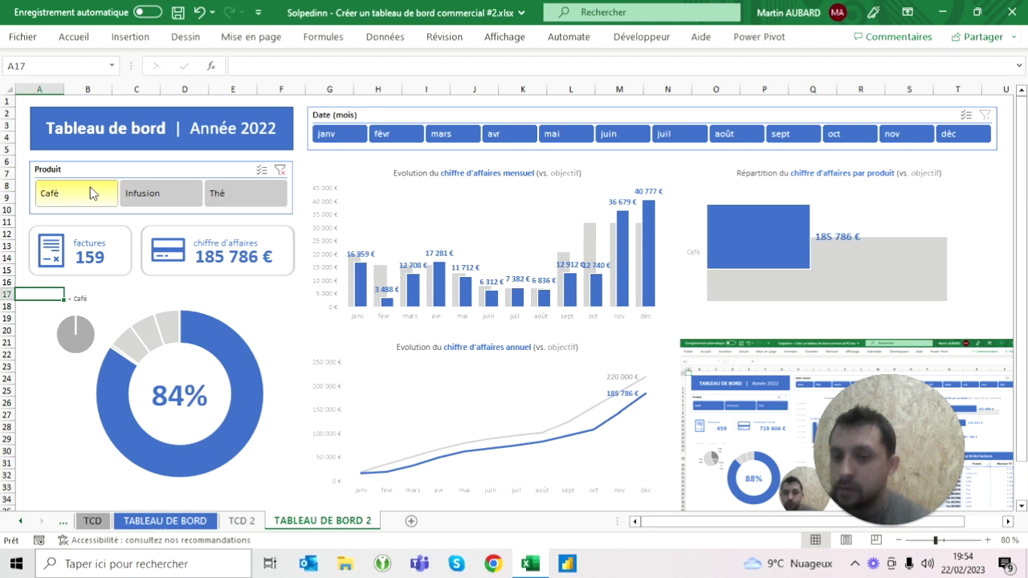
left_click(281, 169)
left_click(80, 336)
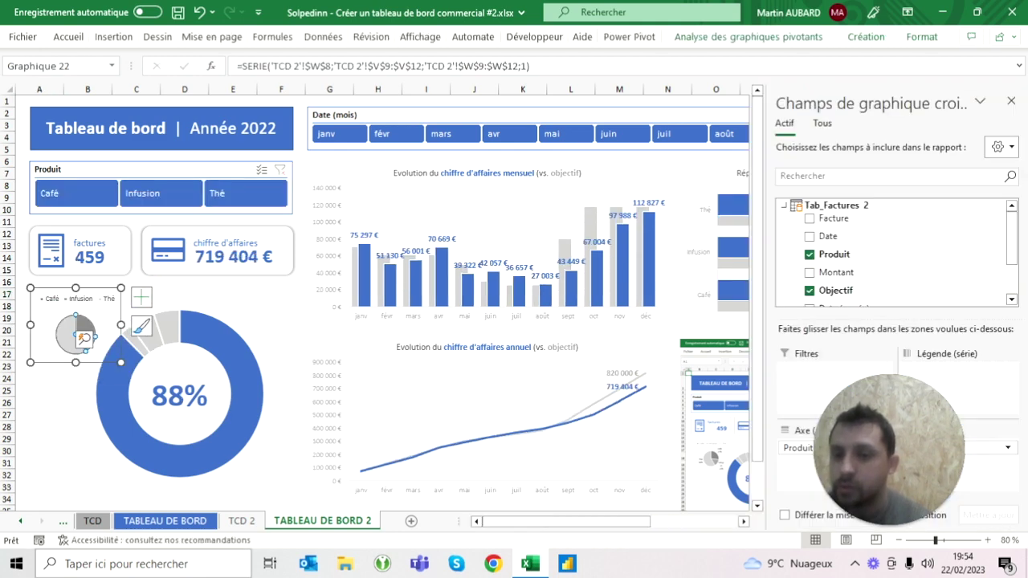
left_click(60, 299)
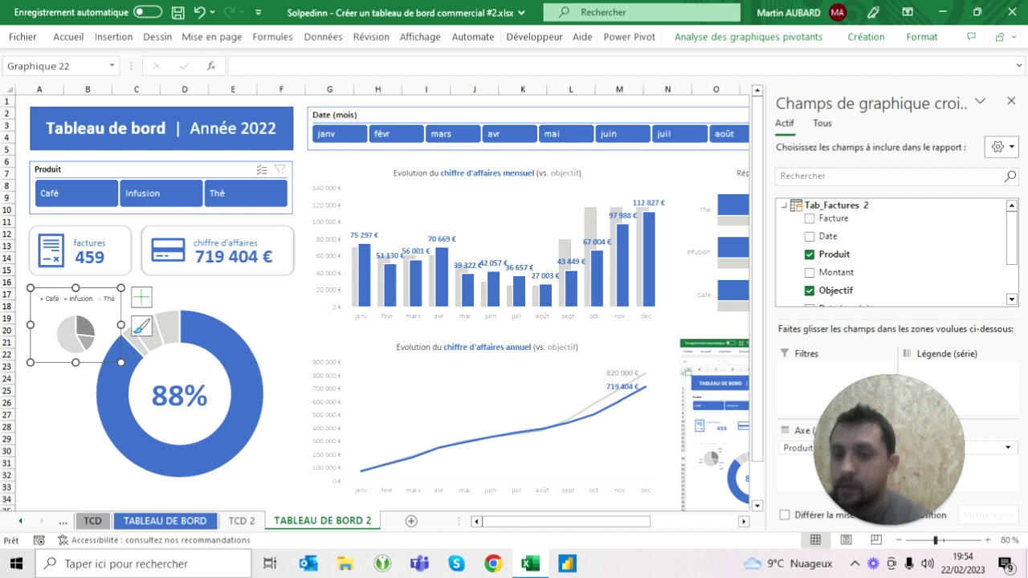
left_click(22, 295)
left_click(76, 329)
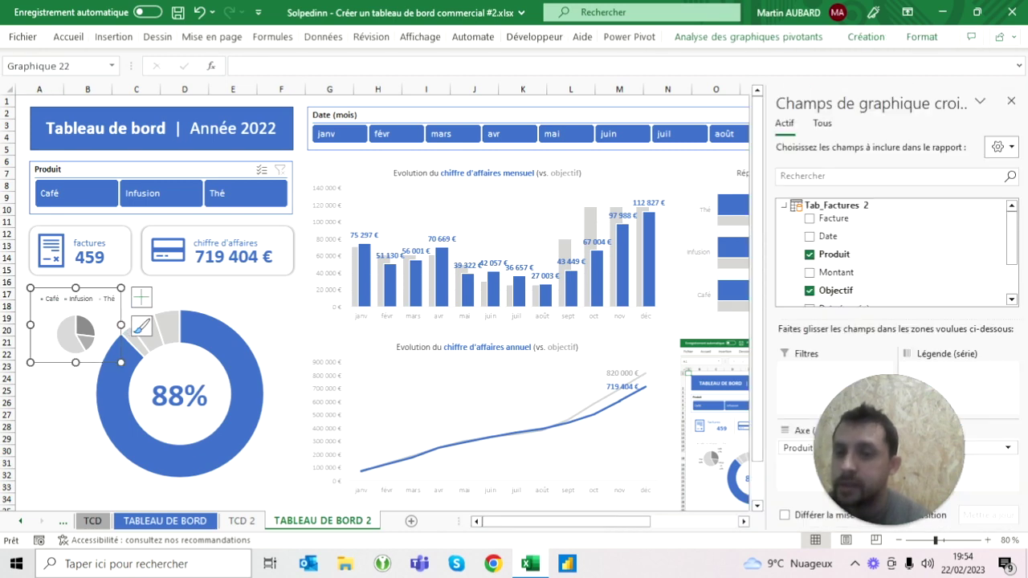
left_click(77, 170)
- Disconnect Tableau croisé dynamique5 from the Produit slicer, then test and clear the product filters
right_click(76, 170)
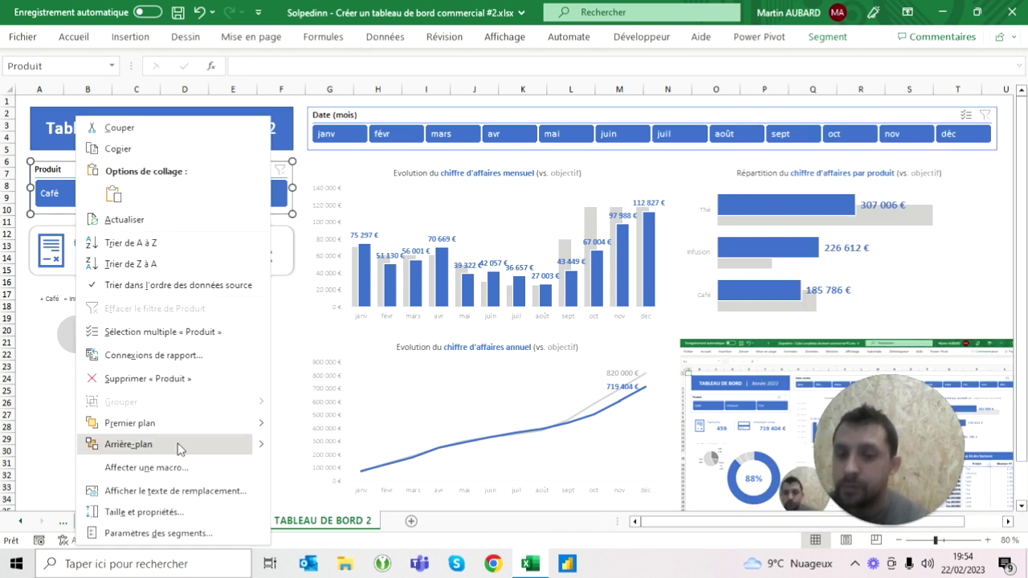
left_click(159, 355)
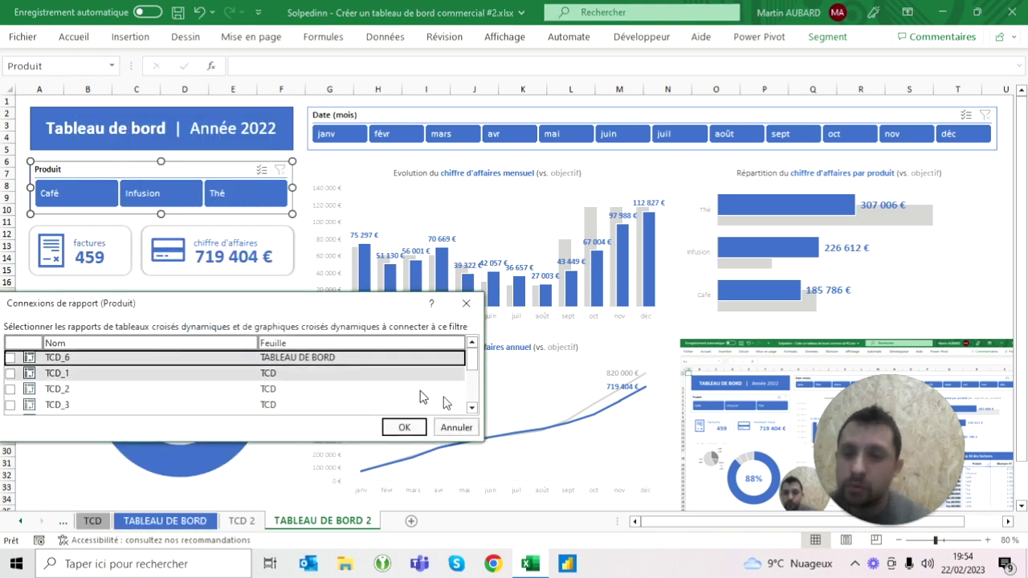
left_click_drag(472, 366, 472, 399)
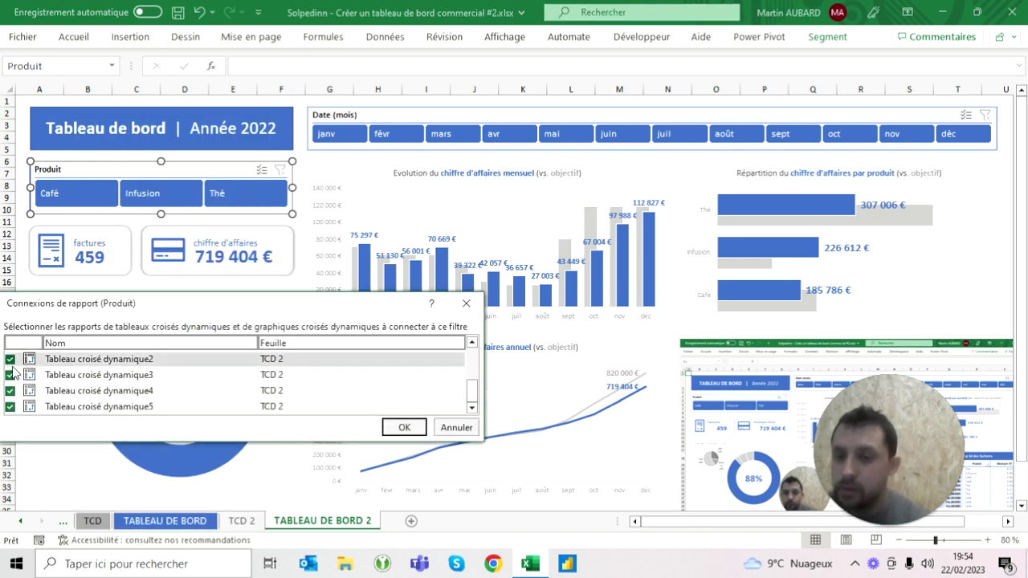
left_click(11, 407)
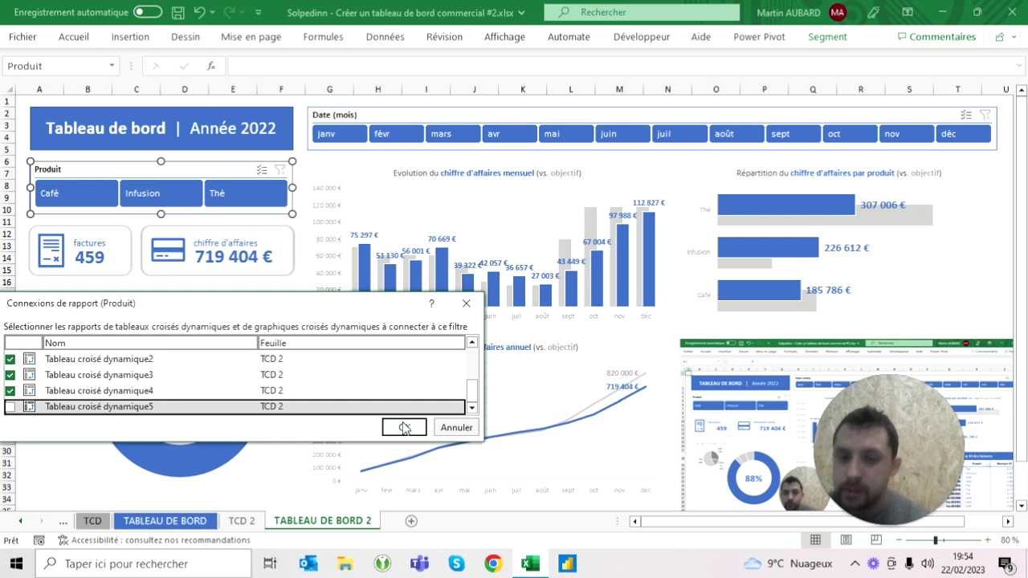
left_click(404, 428)
left_click(227, 193)
left_click(152, 193)
left_click(87, 193)
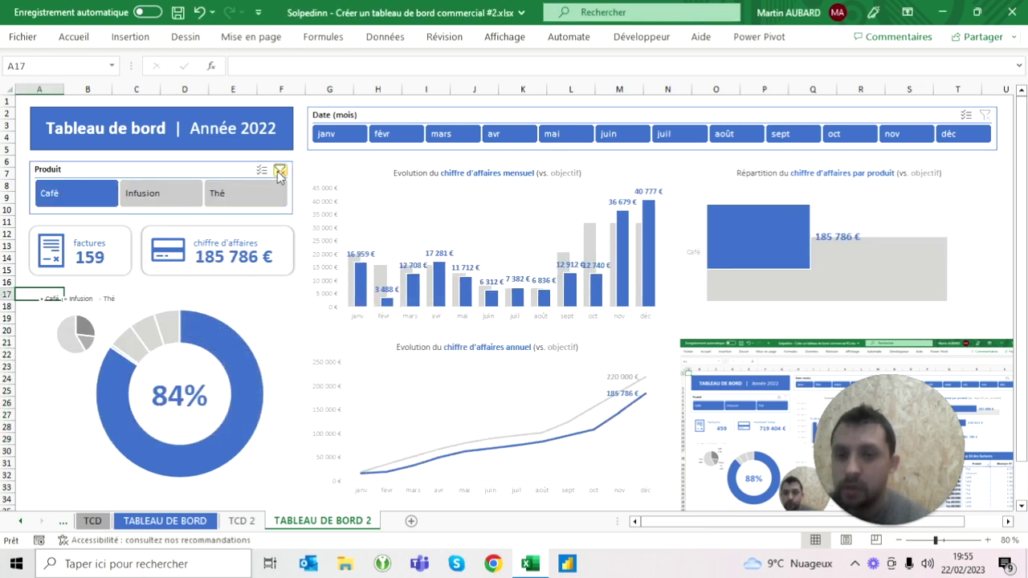
left_click(280, 169)
- Disconnect Tableau croisé dynamique5 from the Date (mois) slicer
left_click(345, 115)
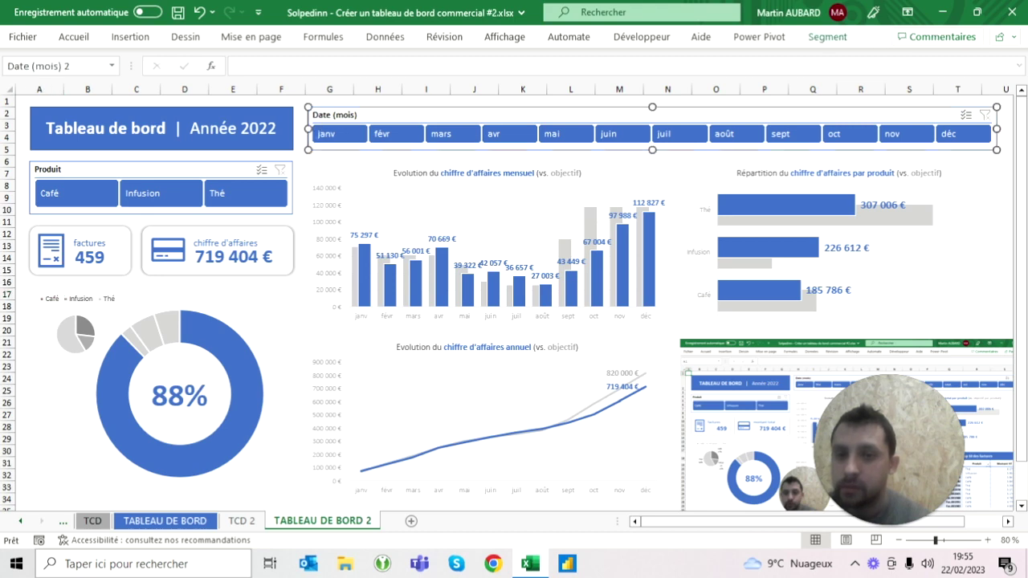
right_click(347, 118)
left_click(427, 355)
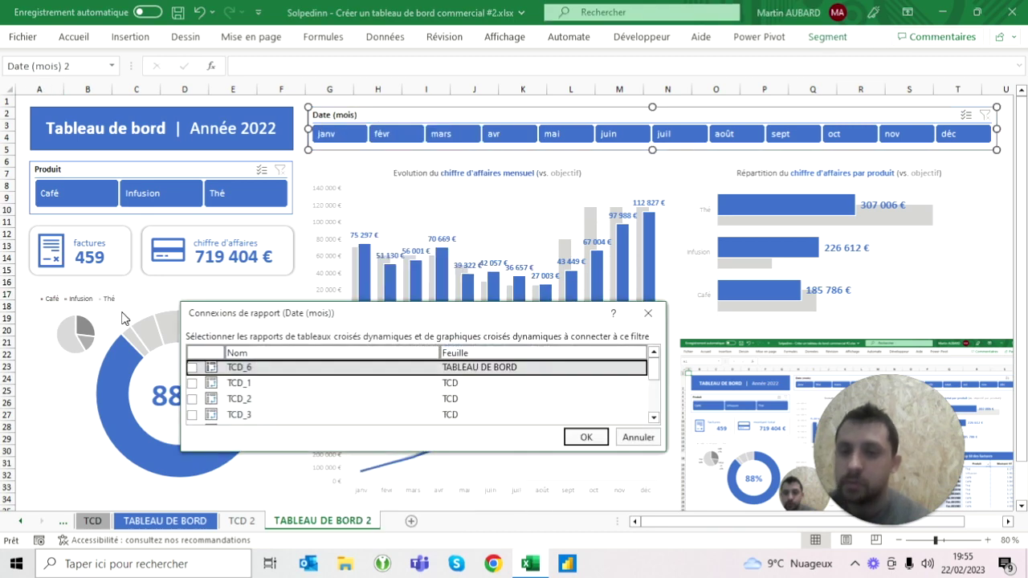
scroll(401, 397, "down", 5)
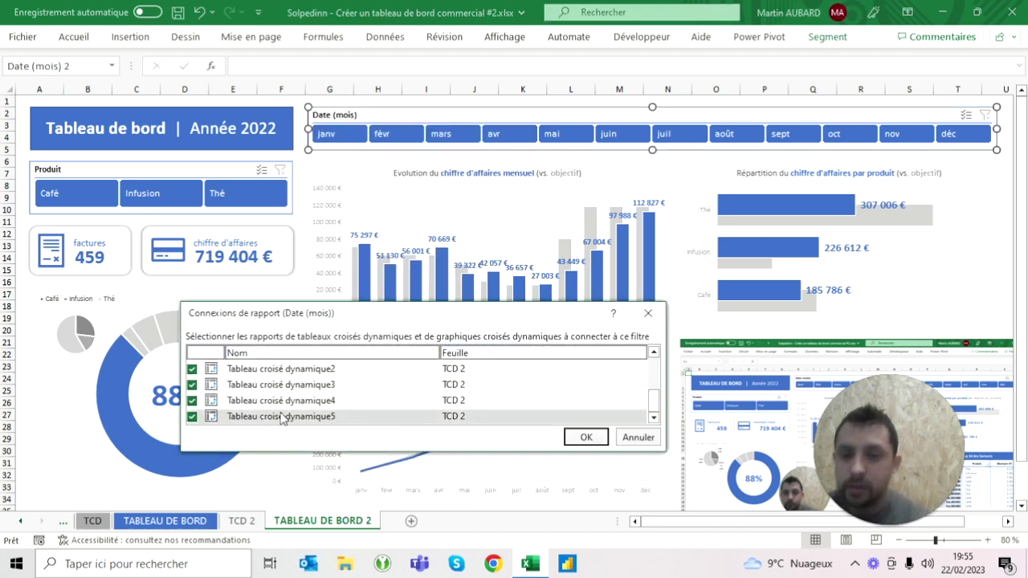
left_click(192, 416)
left_click(601, 444)
left_click(40, 294)
- Filter the dashboard through Thé and Infusion, ending on Café
left_click(272, 198)
left_click(135, 193)
left_click(97, 196)
left_click(345, 138)
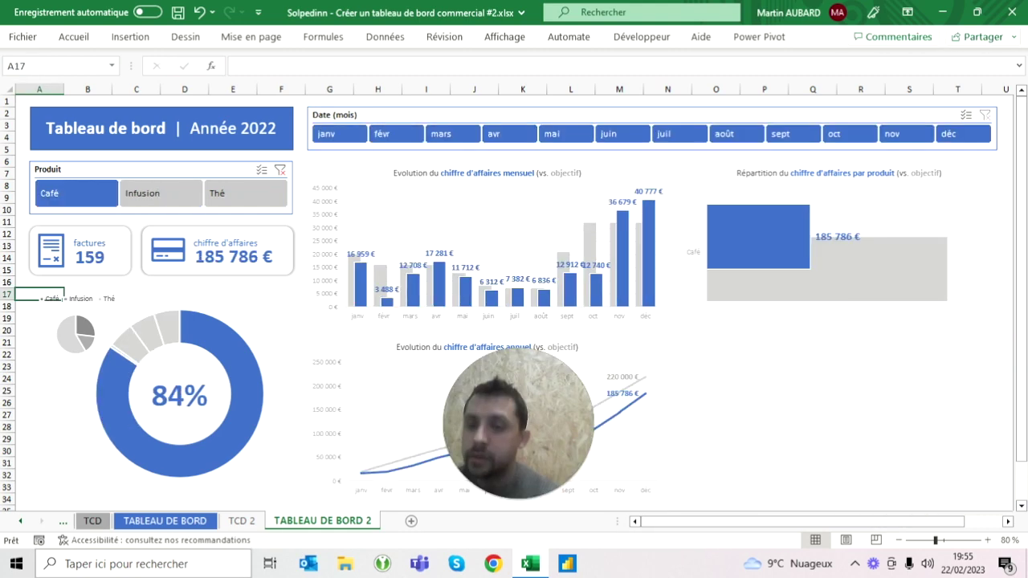
left_click(203, 522)
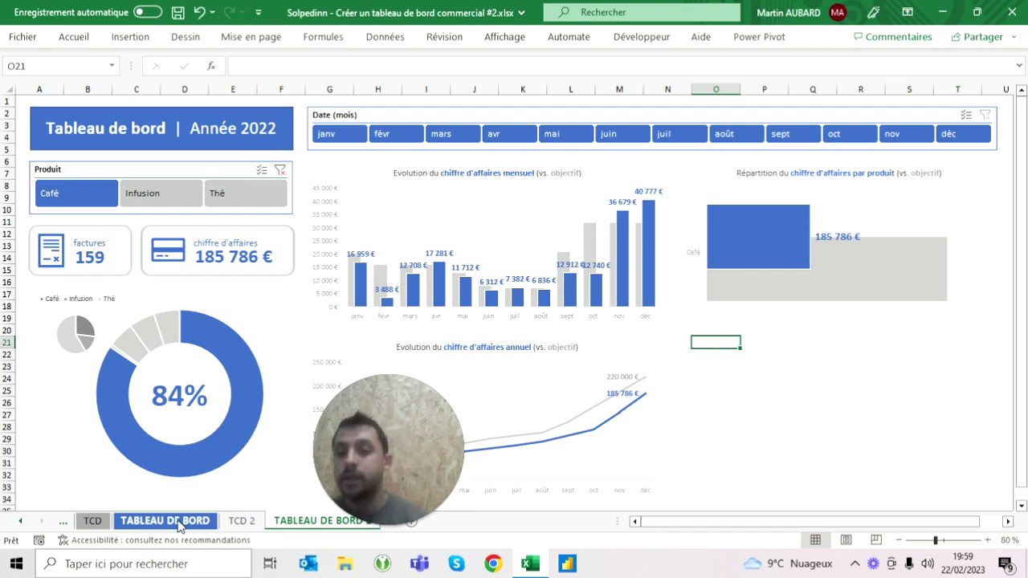
- Switch to the original TABLEAU DE BORD sheet to compare its Top 10 des factures table
left_click(179, 522)
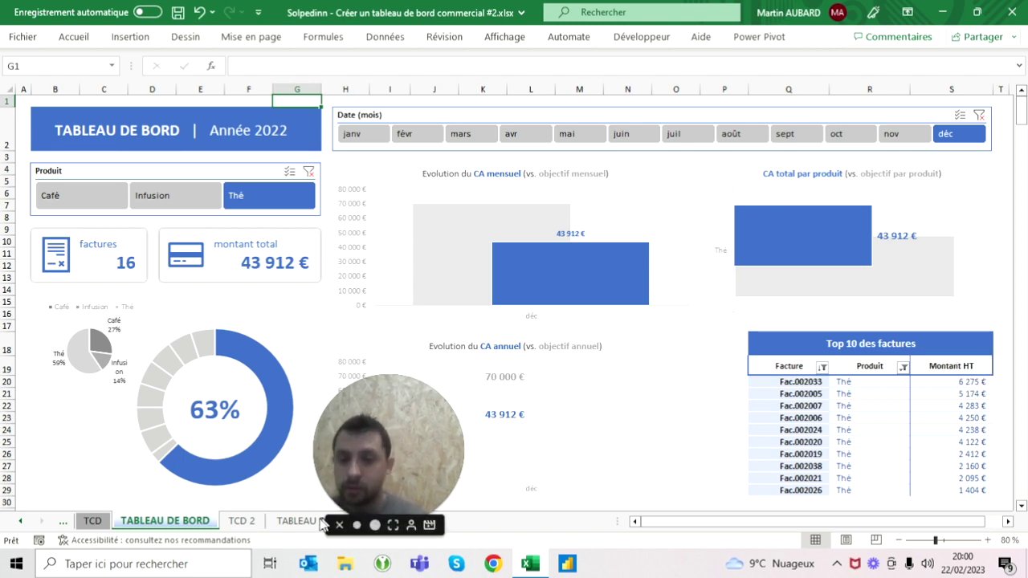
- Copy TCD 2's monthly Objectif and Chiffre d'affaires pivot table and select P21 on TABLEAU DE BORD 2
left_click(238, 522)
scroll(294, 371, "left", 5)
scroll(294, 371, "left", 5)
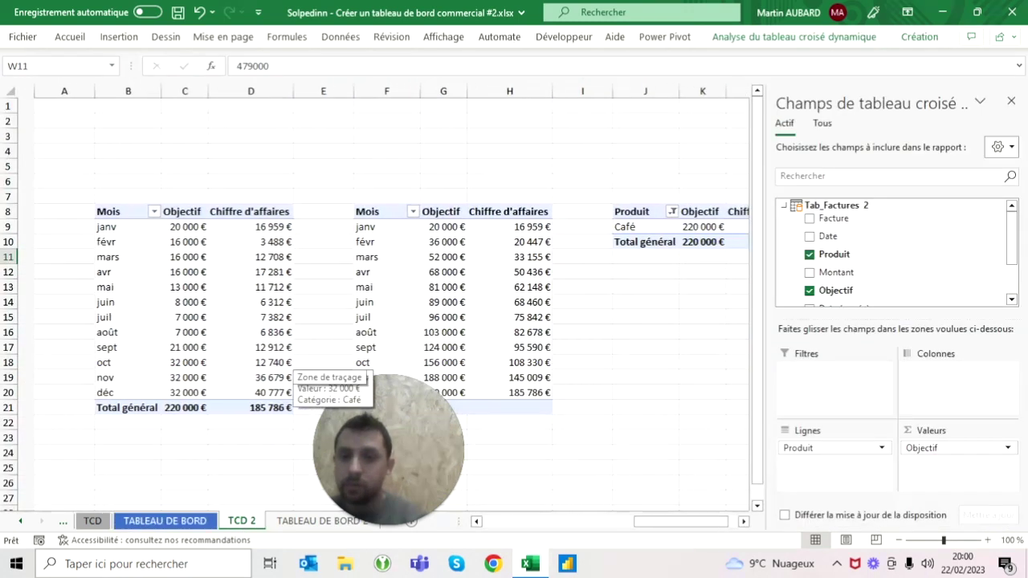
scroll(294, 371, "left", 1)
left_click_drag(93, 211, 241, 408)
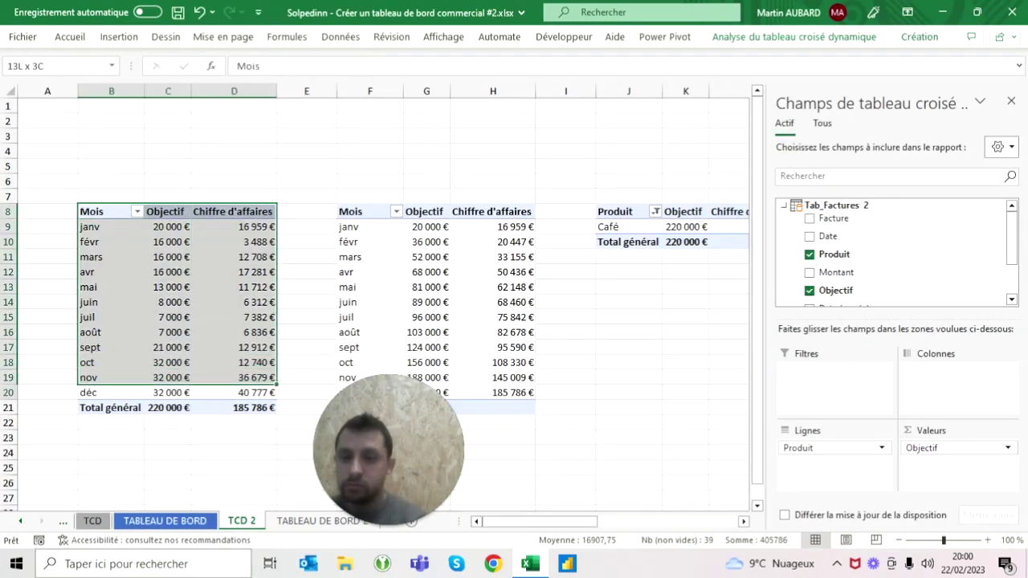
key("ctrl+c")
left_click(320, 521)
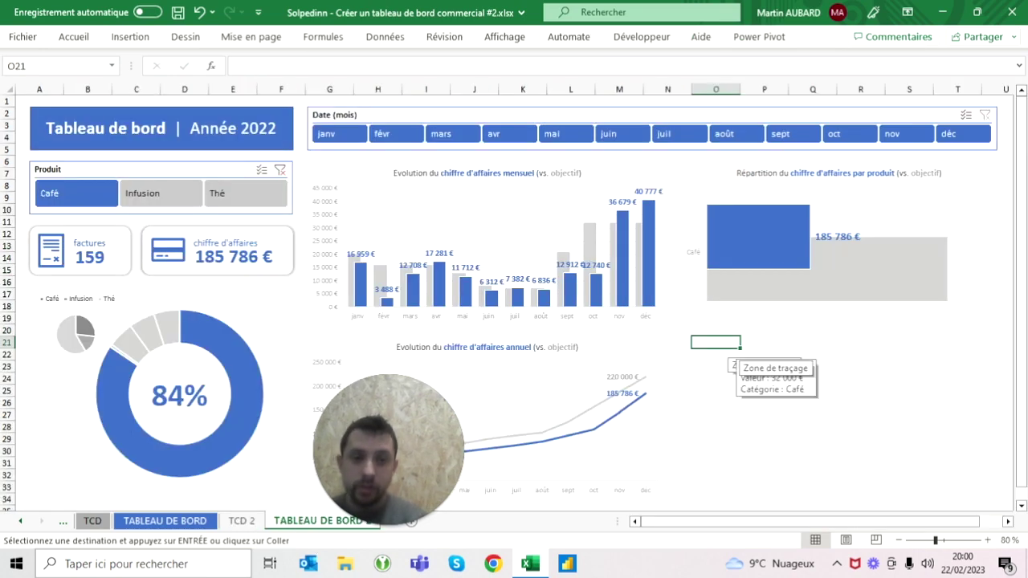
left_click(764, 343)
- Paste the pivot table at P21 and turn off autofit column widths in its options
key("ctrl+v")
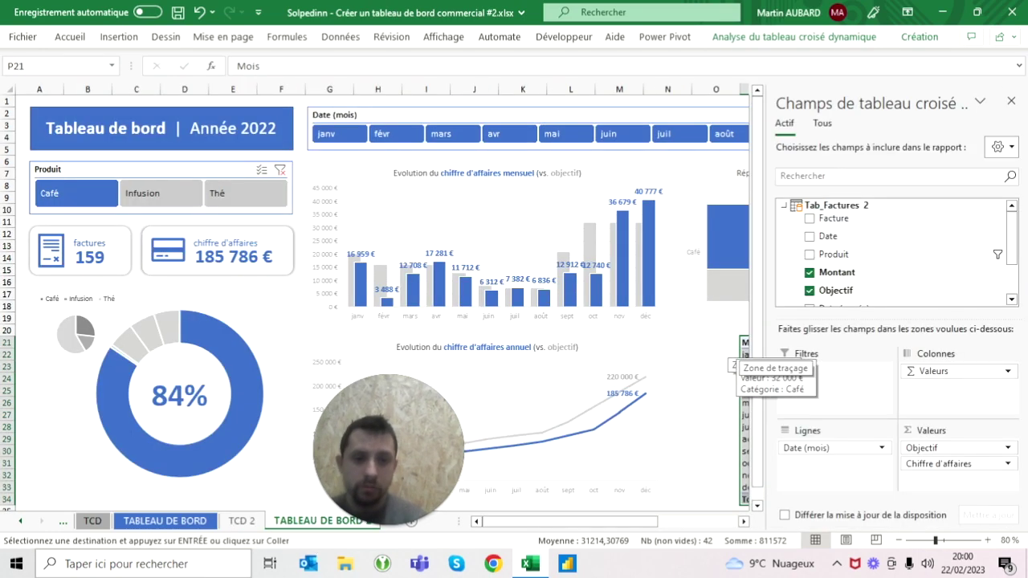
key("Return")
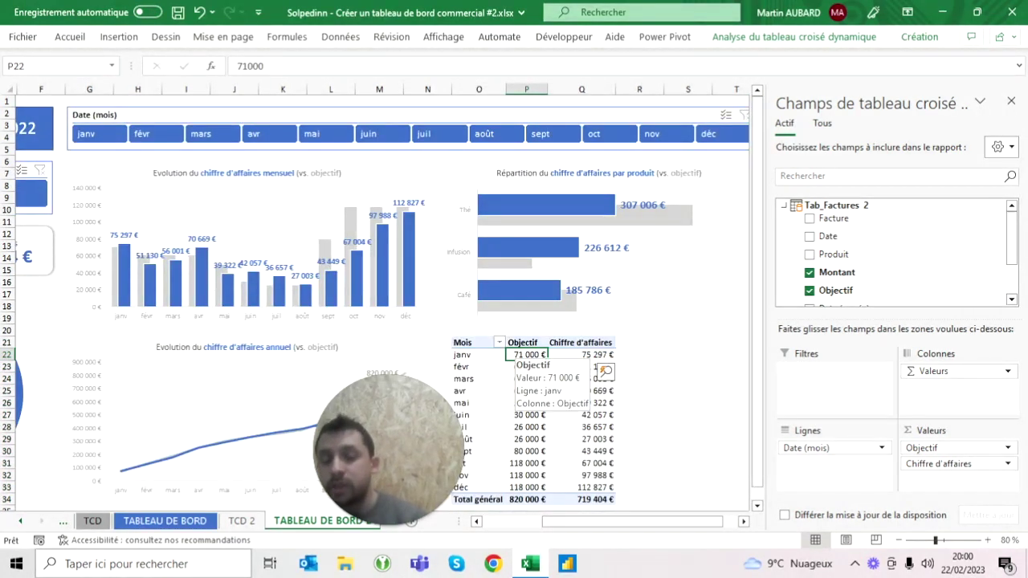
left_click_drag(395, 454, 281, 456)
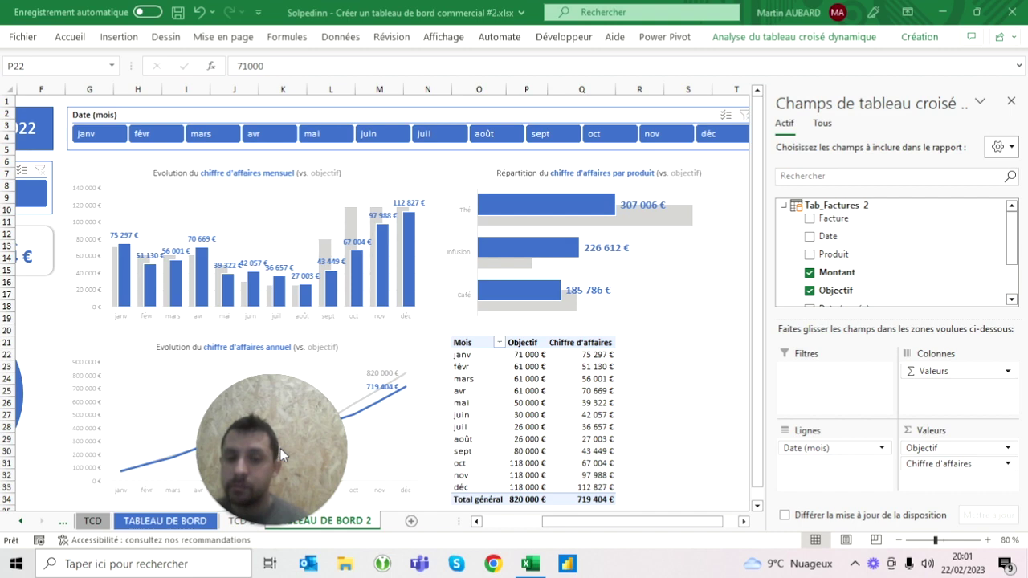
left_click(526, 390)
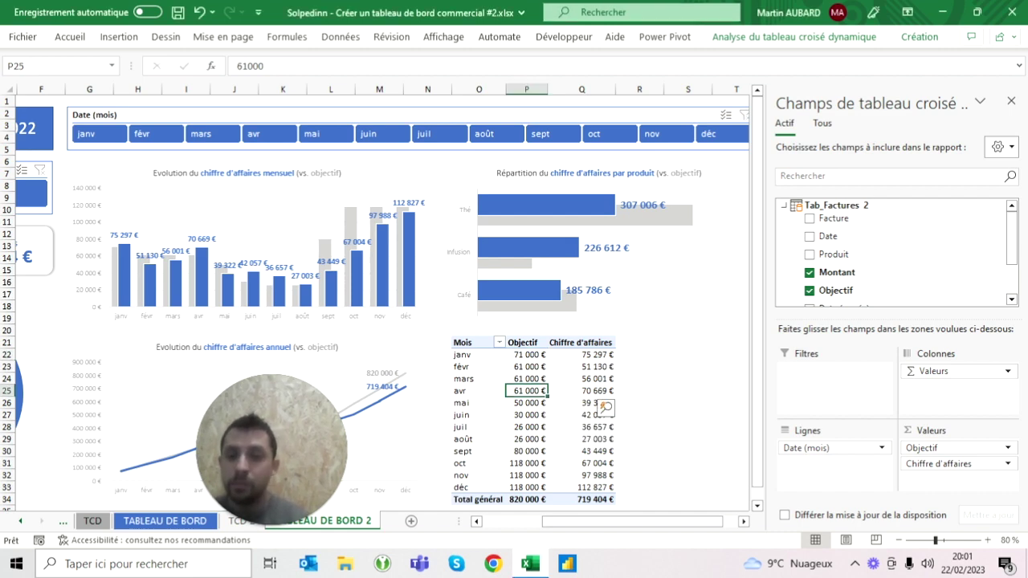
right_click(526, 394)
left_click(569, 360)
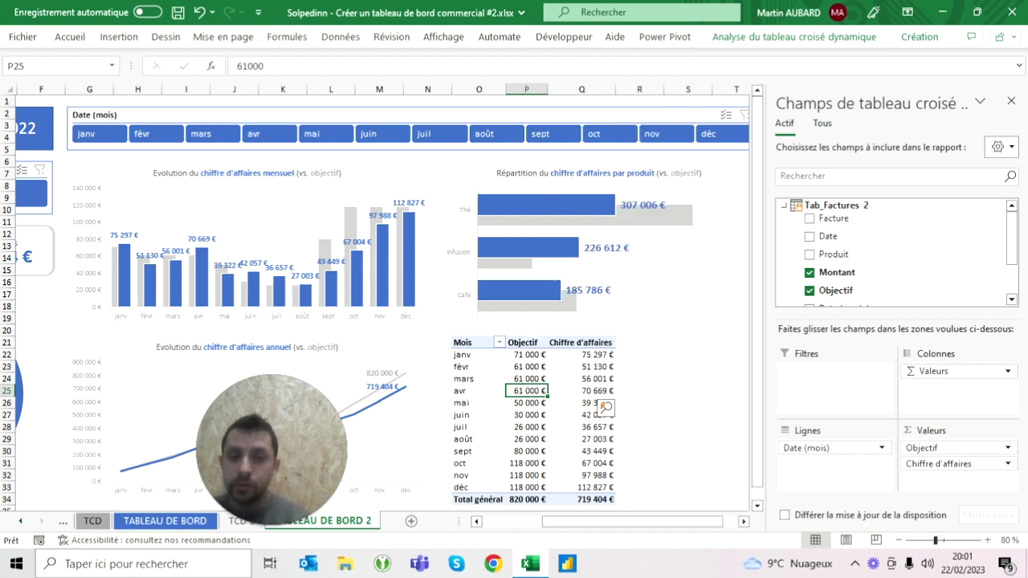
left_click(384, 412)
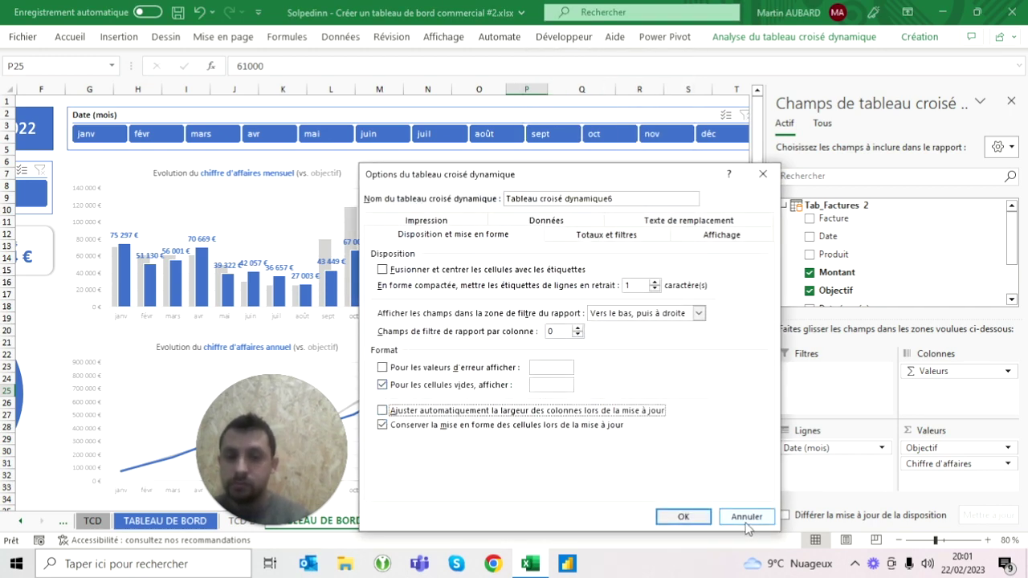
left_click(677, 516)
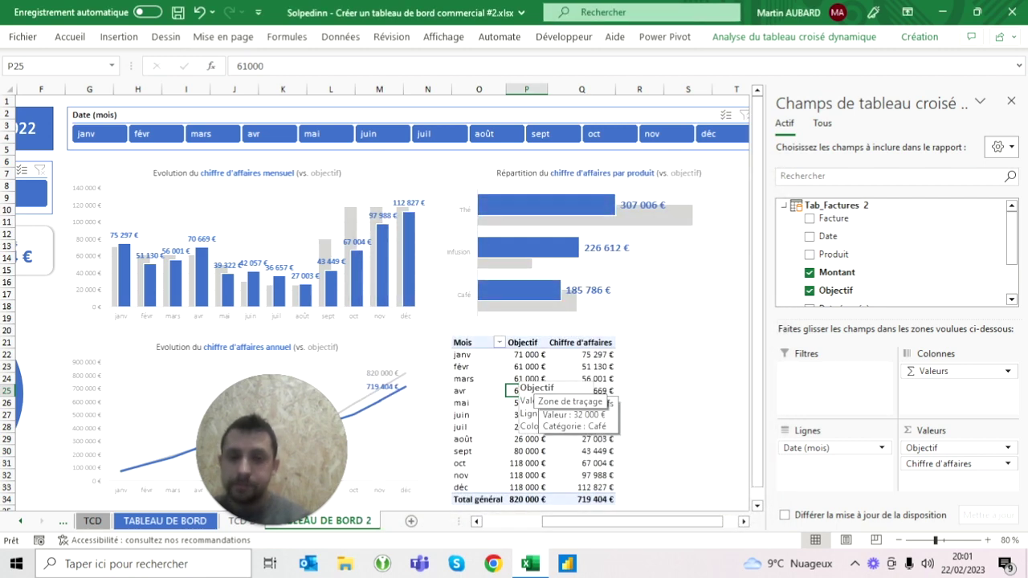
- Widen columns O to Q equally to match the product-breakdown chart's width
left_click_drag(479, 89, 575, 90)
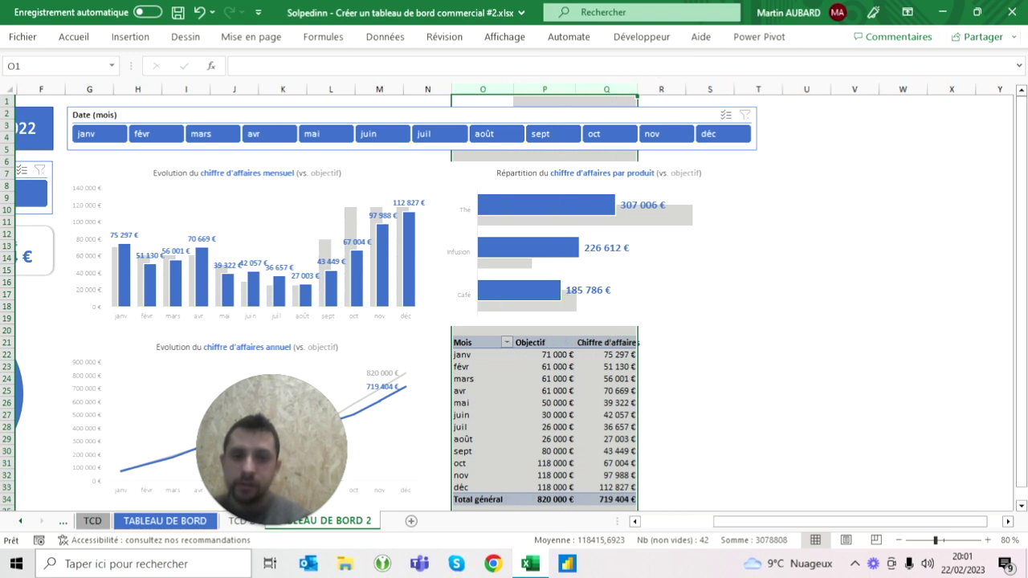
left_click_drag(575, 89, 649, 89)
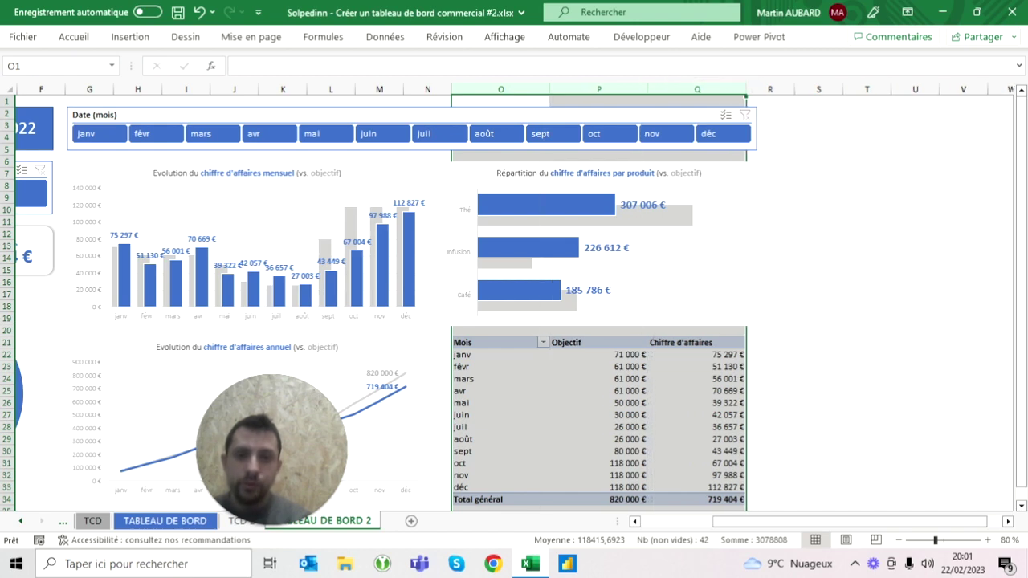
left_click_drag(648, 89, 657, 89)
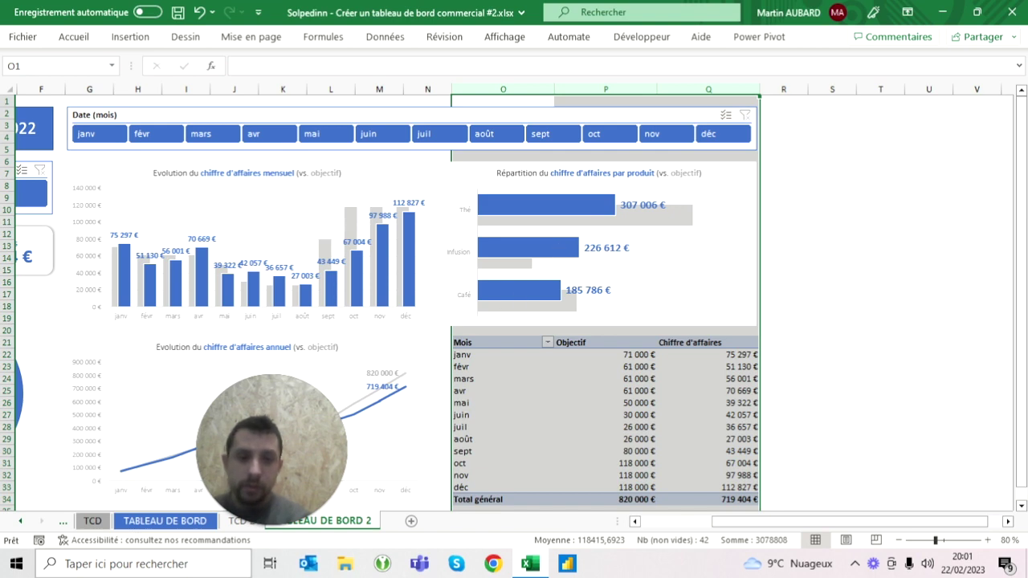
left_click_drag(658, 89, 652, 89)
left_click_drag(553, 89, 553, 89)
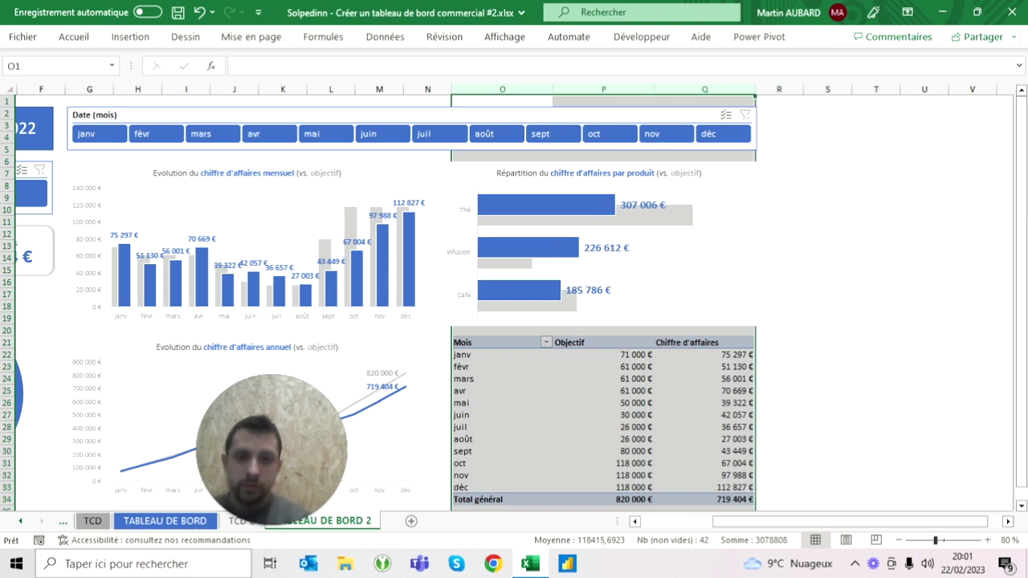
left_click(779, 282)
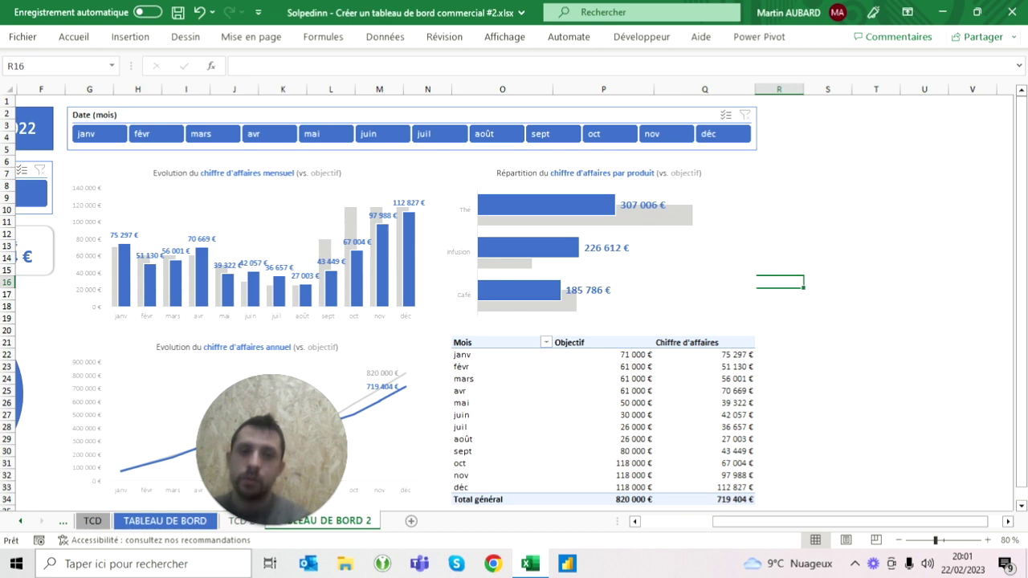
scroll(771, 361, "left", 5)
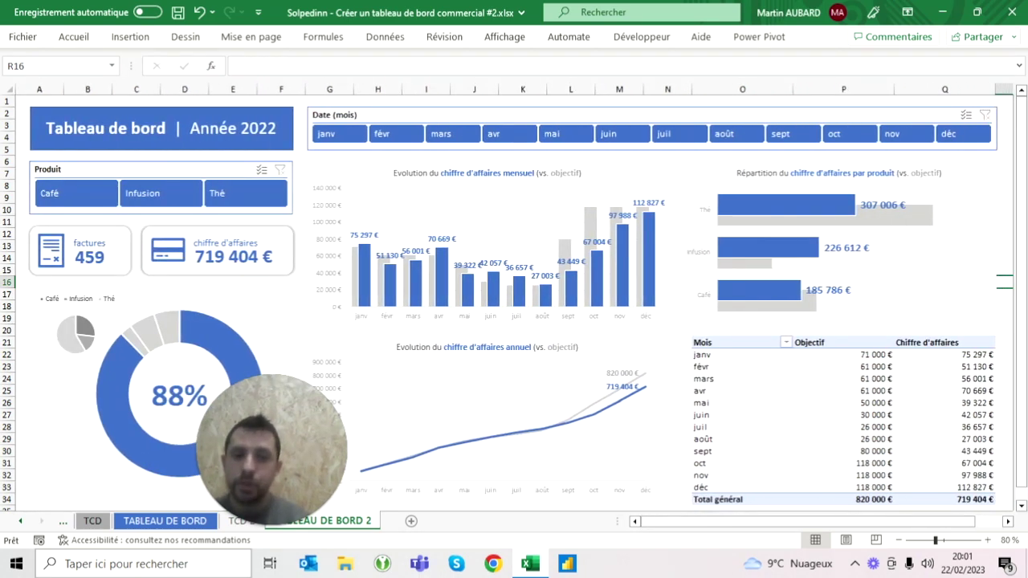
- Apply a new pivot table style to the monthly pivot and reselect it to show its fields
left_click(852, 391)
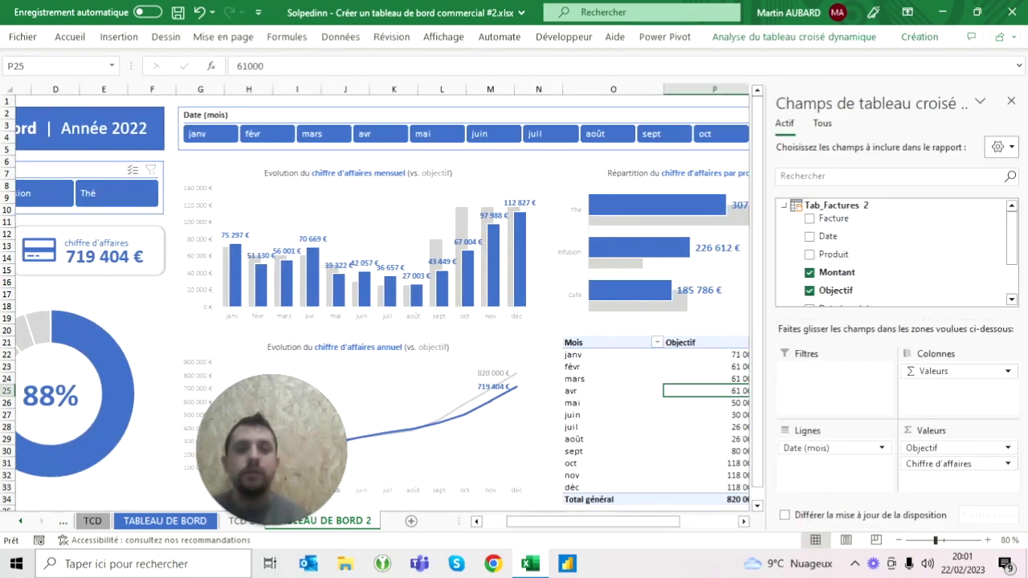
left_click(923, 39)
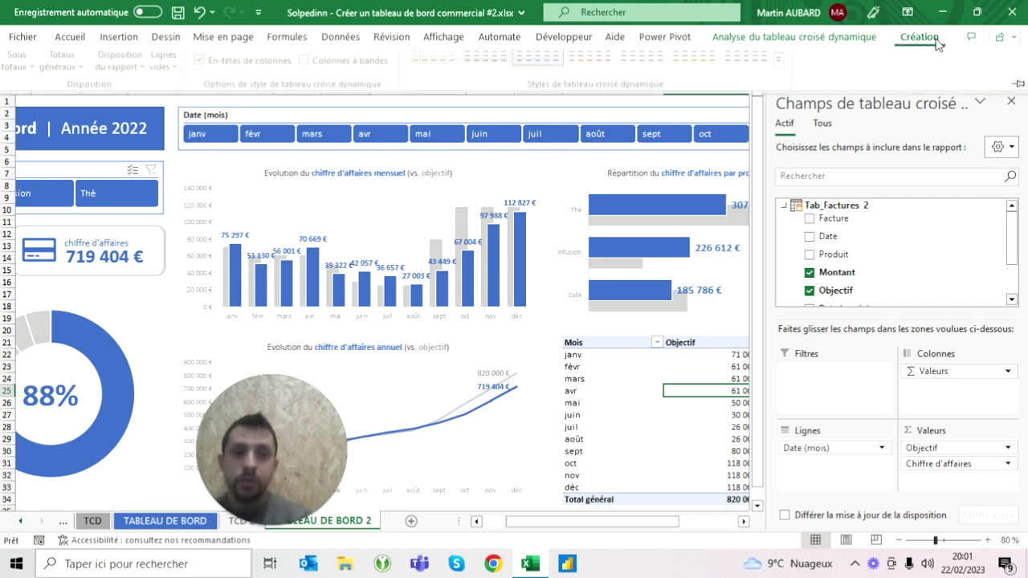
left_click(784, 73)
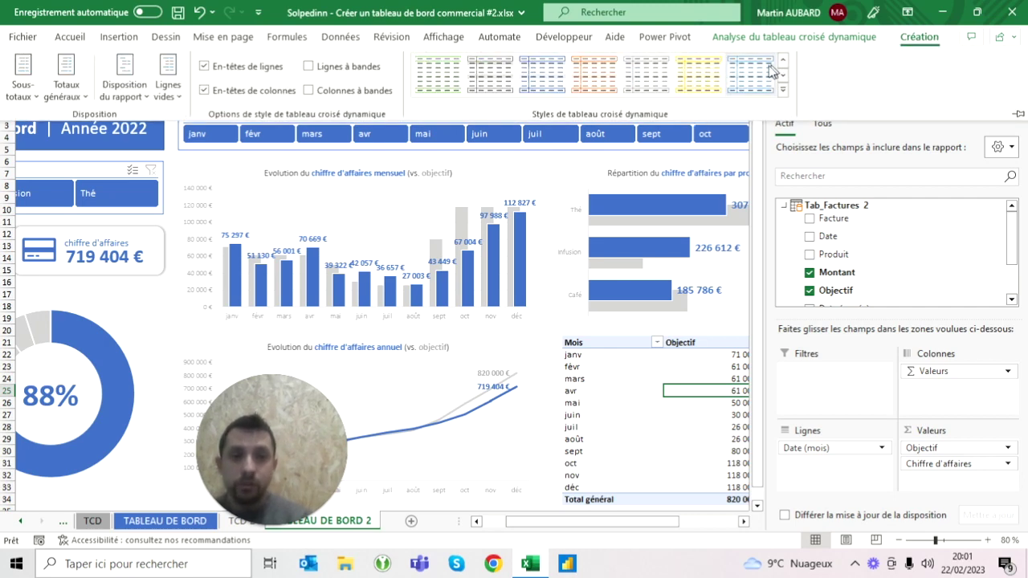
left_click(542, 74)
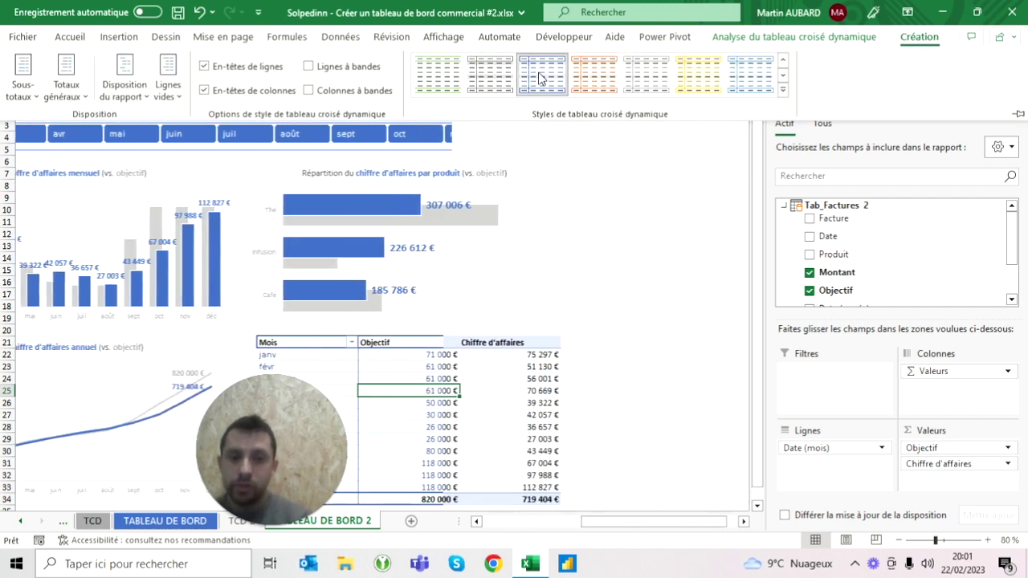
left_click(665, 347)
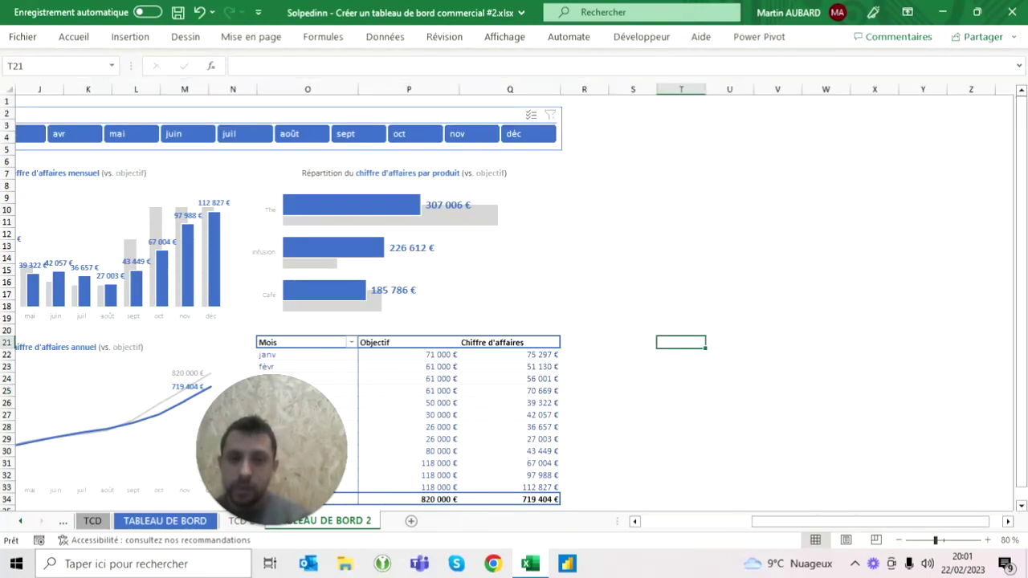
scroll(514, 297, "left", 5)
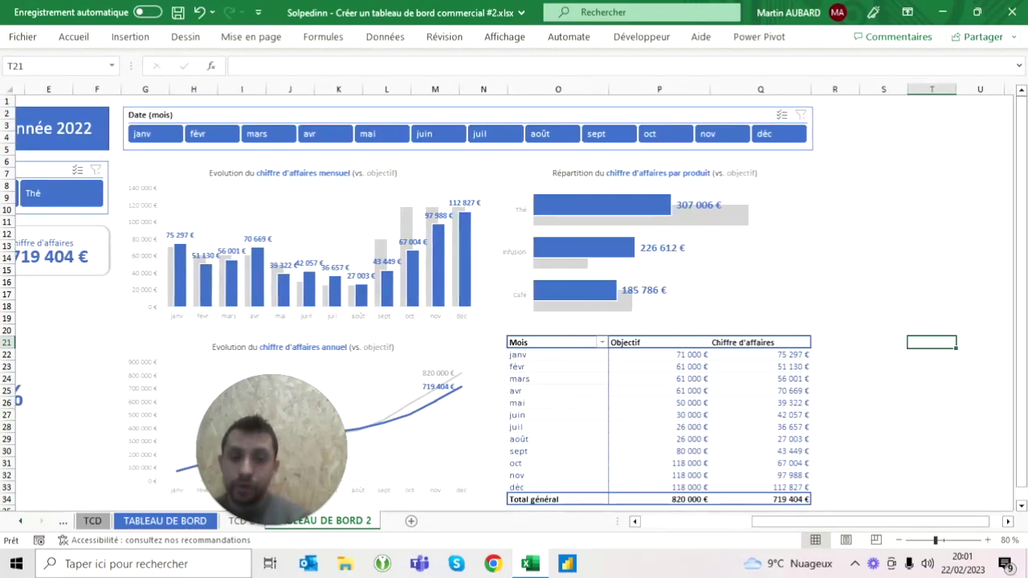
left_click(595, 348)
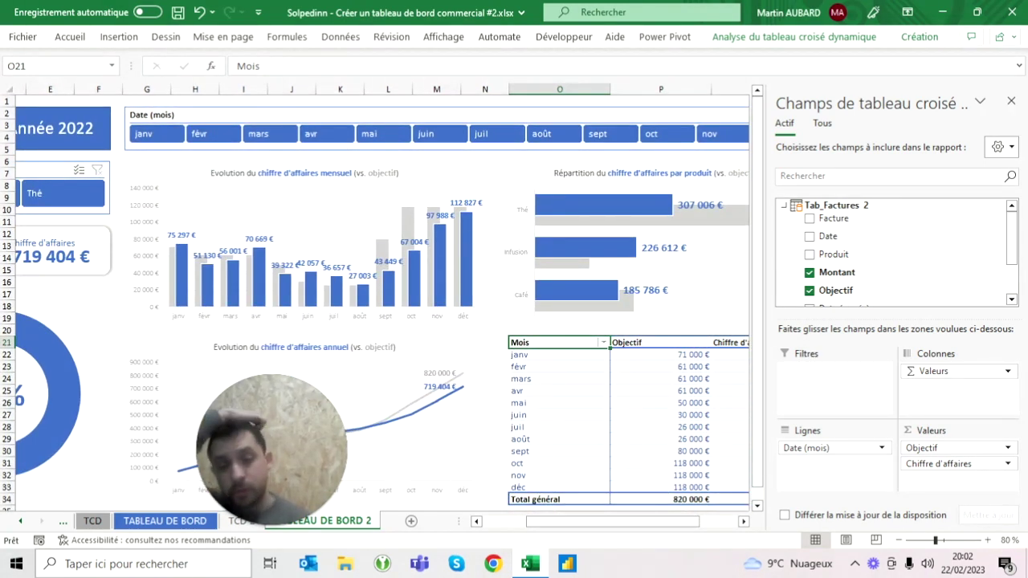
- Replace months with Facture in the pivot rows and remove the Objectif values
left_click(560, 354)
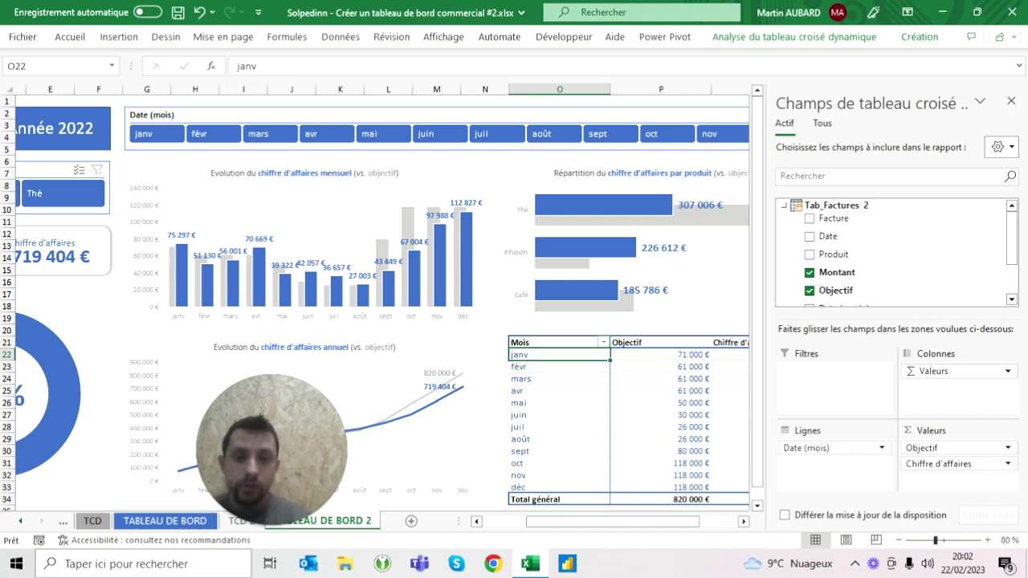
left_click(178, 523)
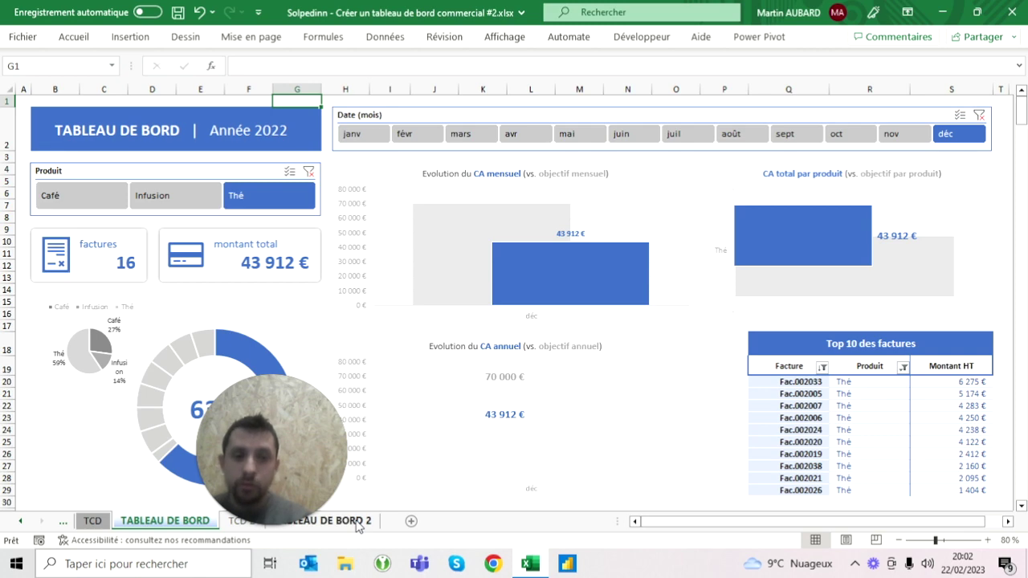
left_click(360, 524)
scroll(659, 414, "right", 2)
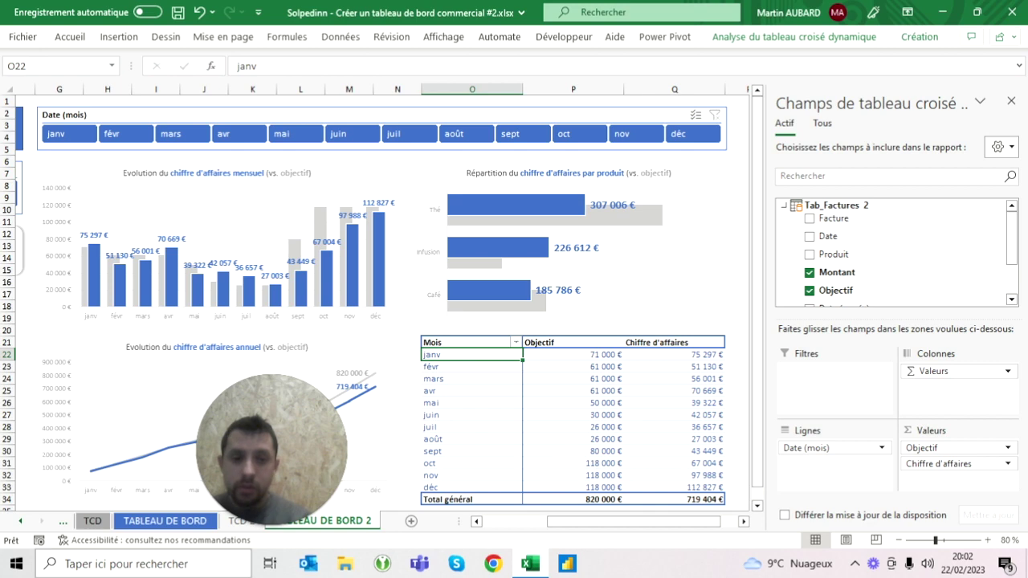
left_click_drag(831, 447, 562, 371)
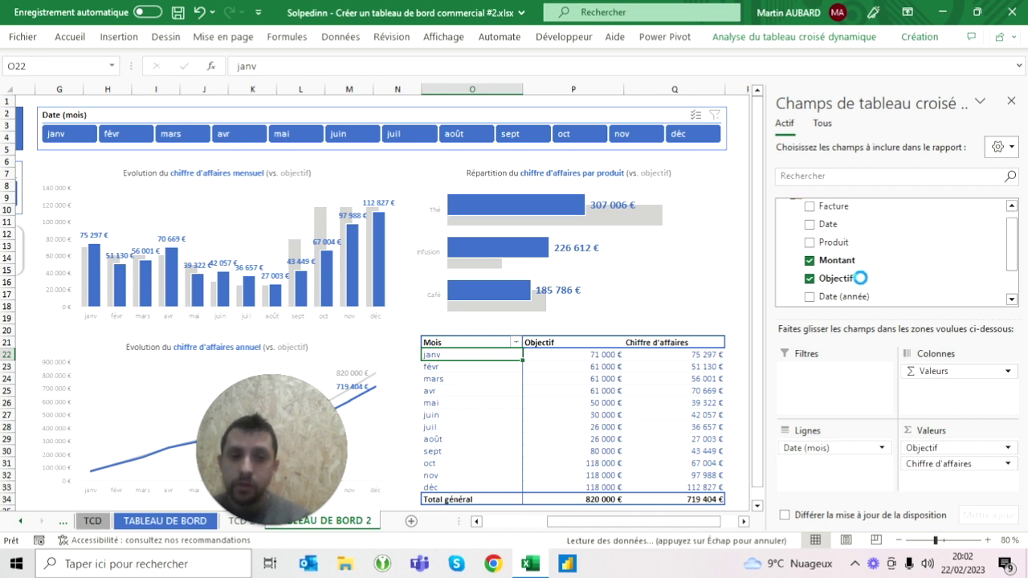
mouse_move(560, 371)
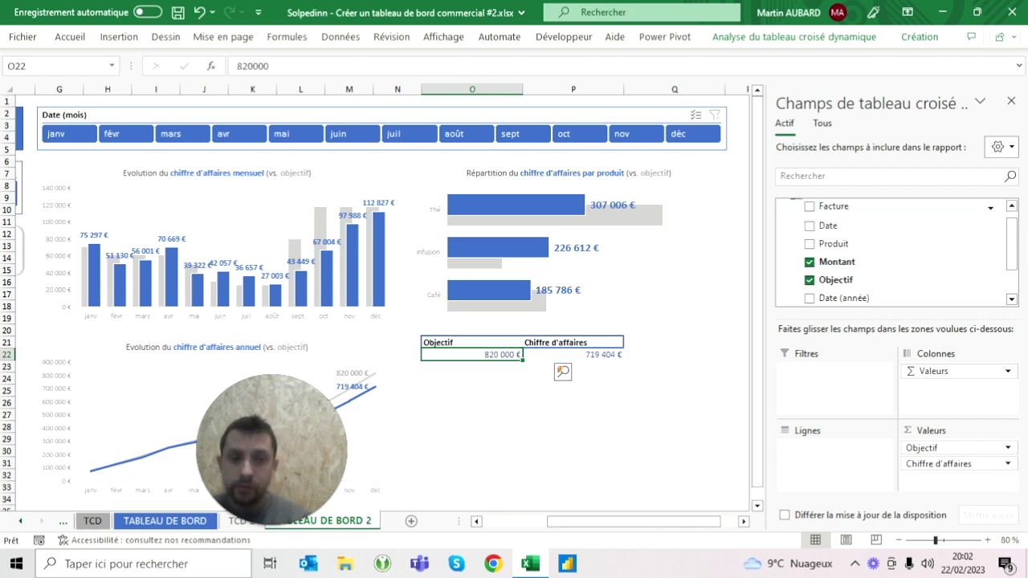
left_click_drag(834, 207, 883, 474)
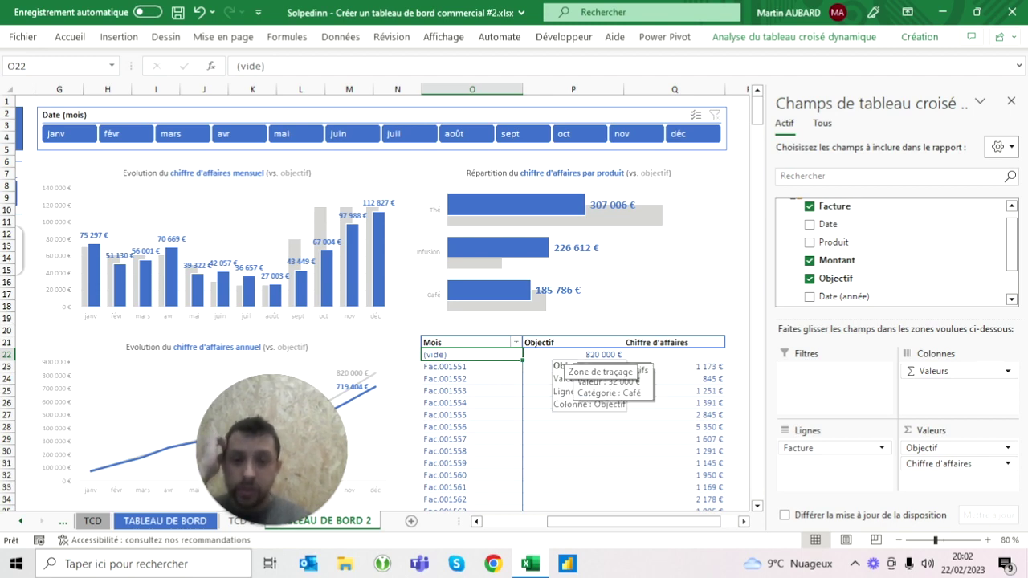
mouse_move(884, 279)
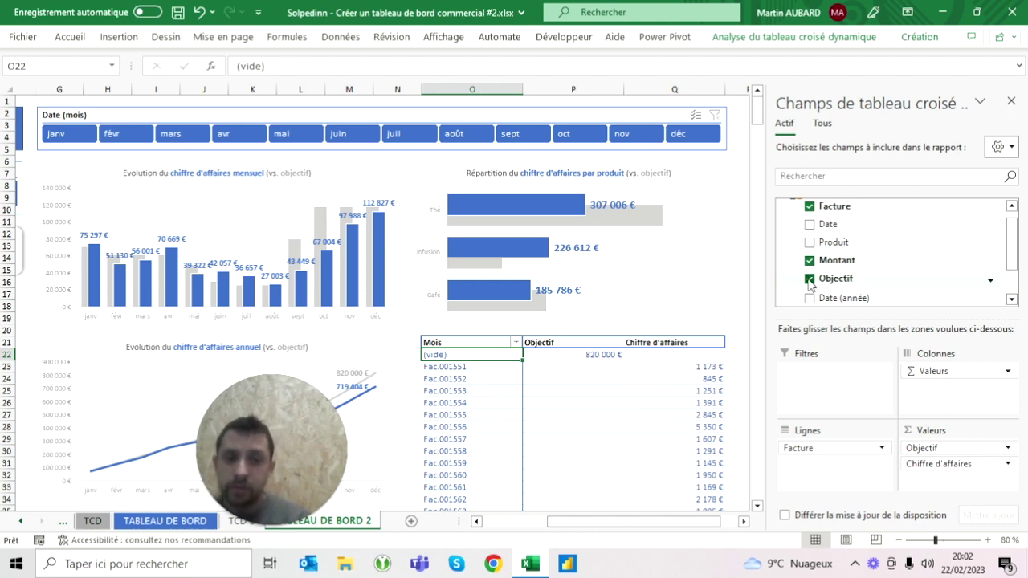
left_click(808, 277)
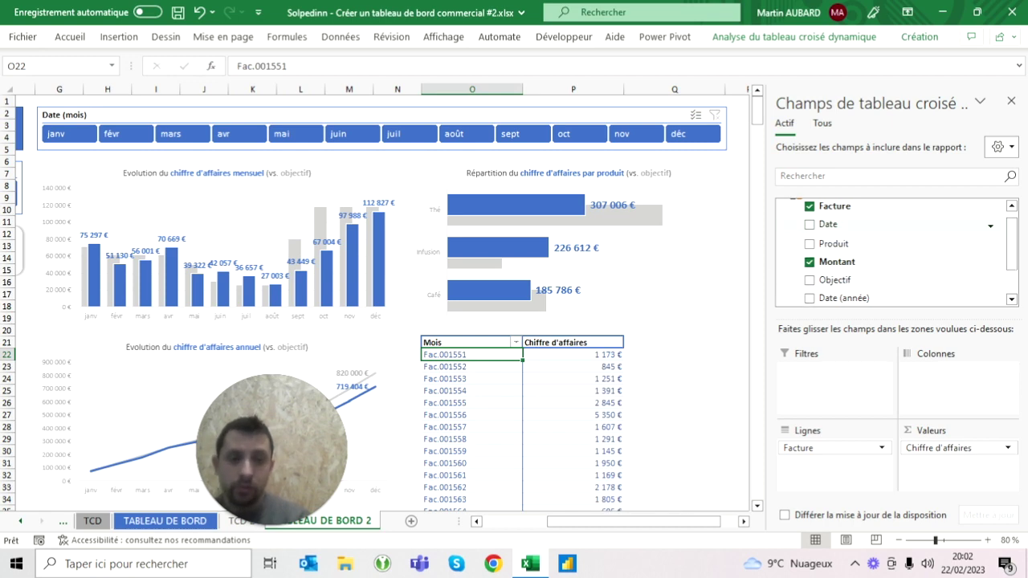
- Add Produit to the rows under each invoice
left_click_drag(834, 241, 836, 455)
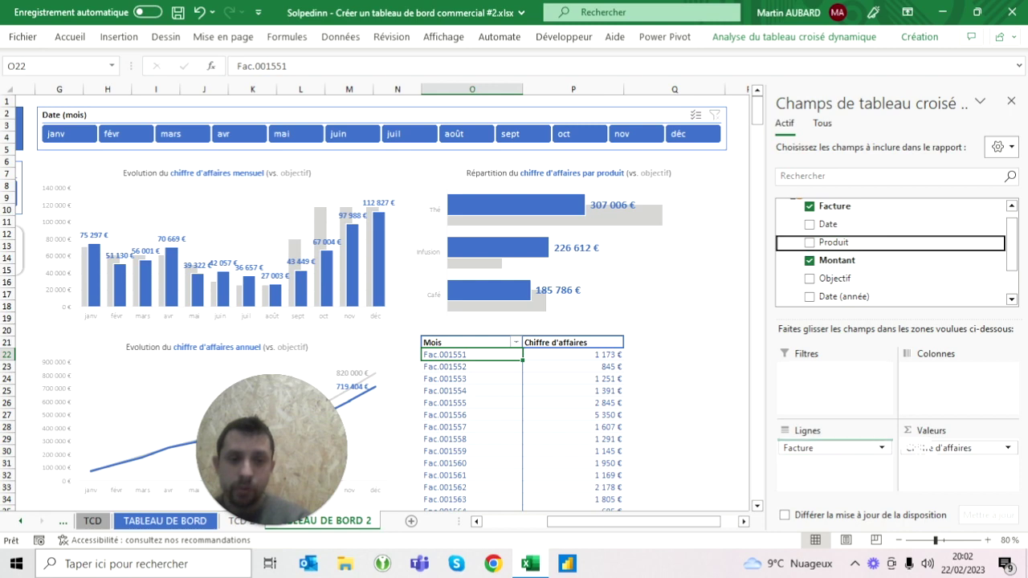
left_click_drag(872, 455, 876, 462)
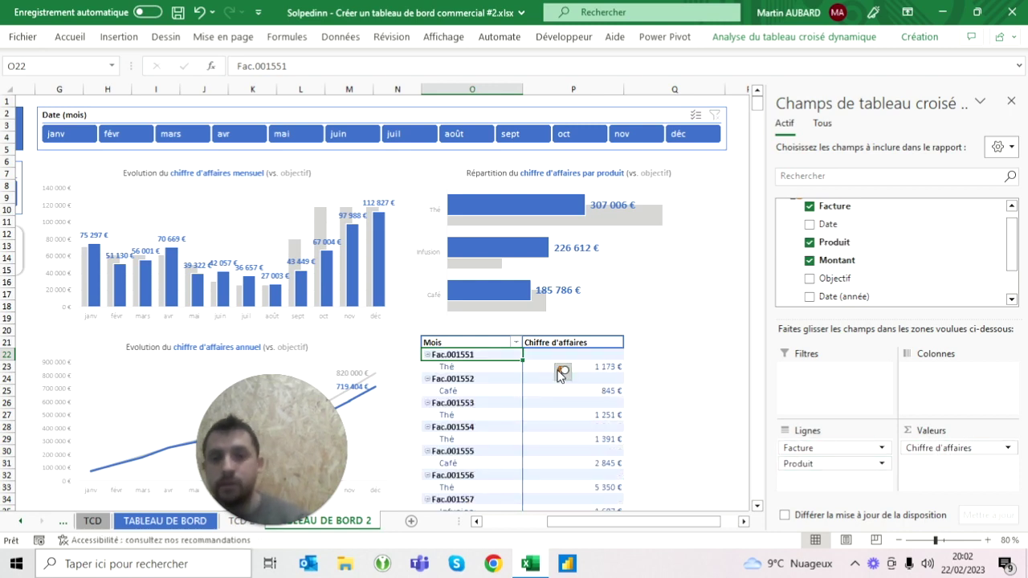
left_click(199, 12)
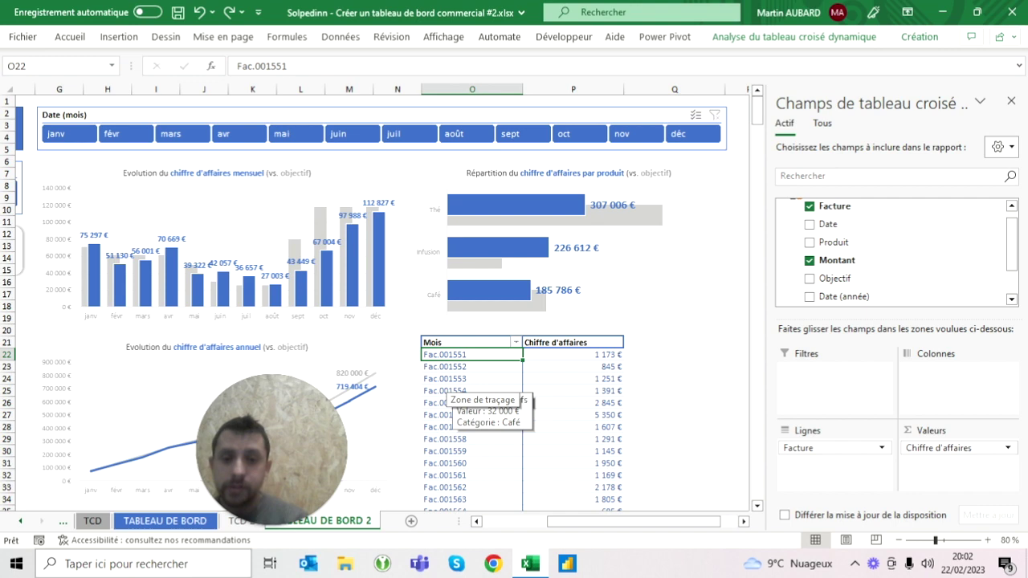
mouse_move(908, 279)
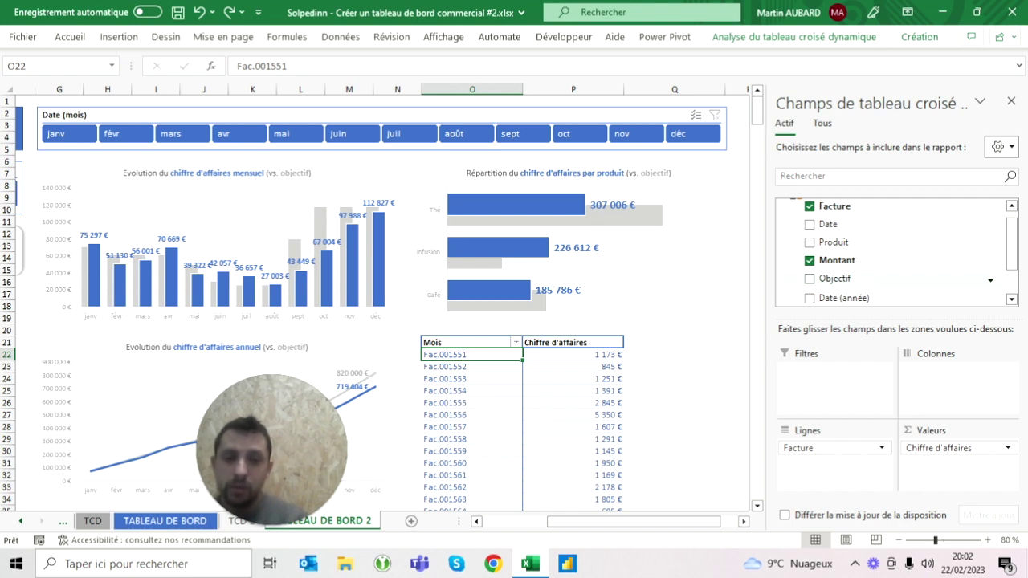
left_click_drag(835, 243, 832, 466)
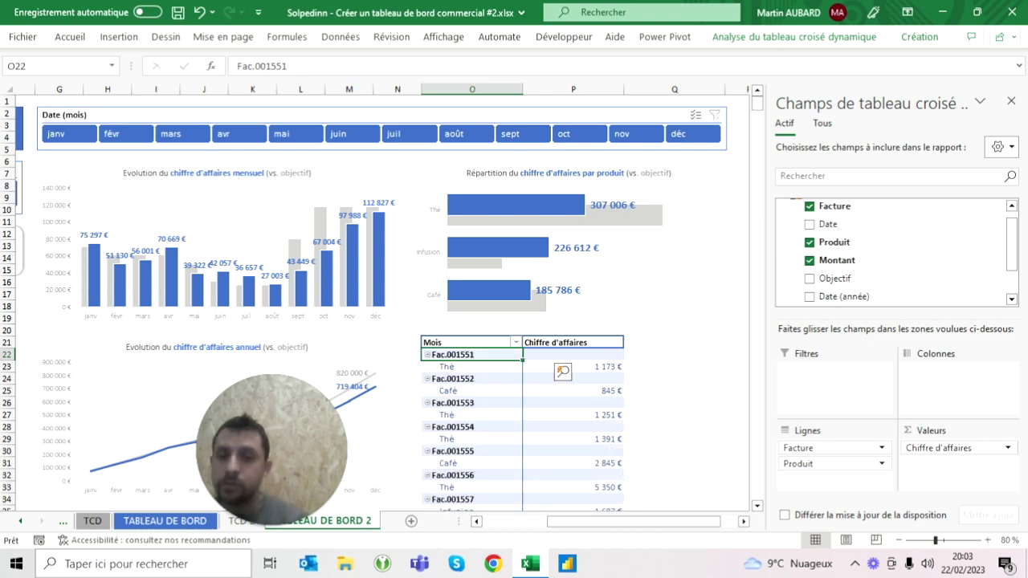
- Rename the Mois header to Factures
key("Up")
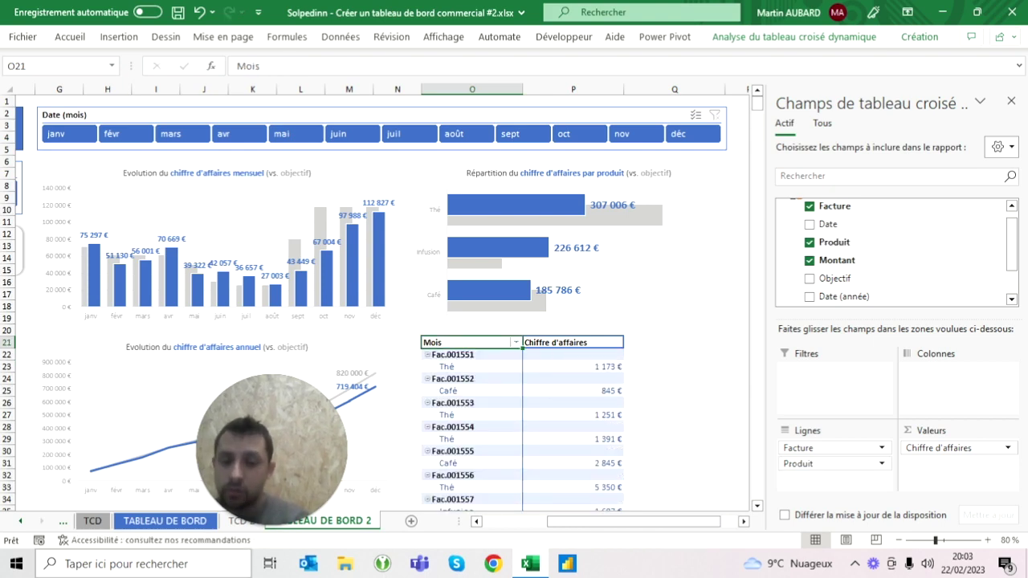
type("Fact")
key("Return")
left_click(472, 366)
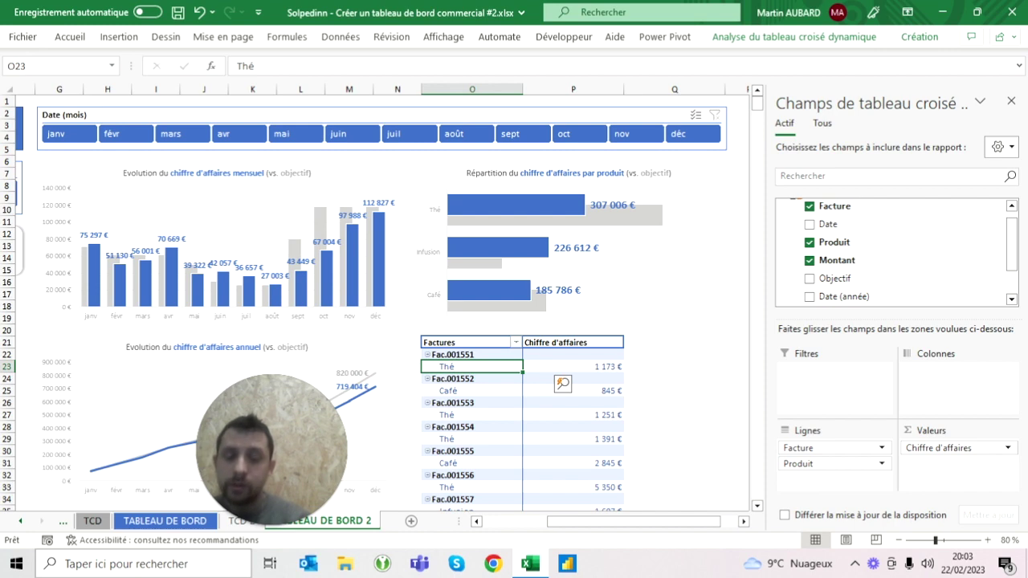
left_click(805, 38)
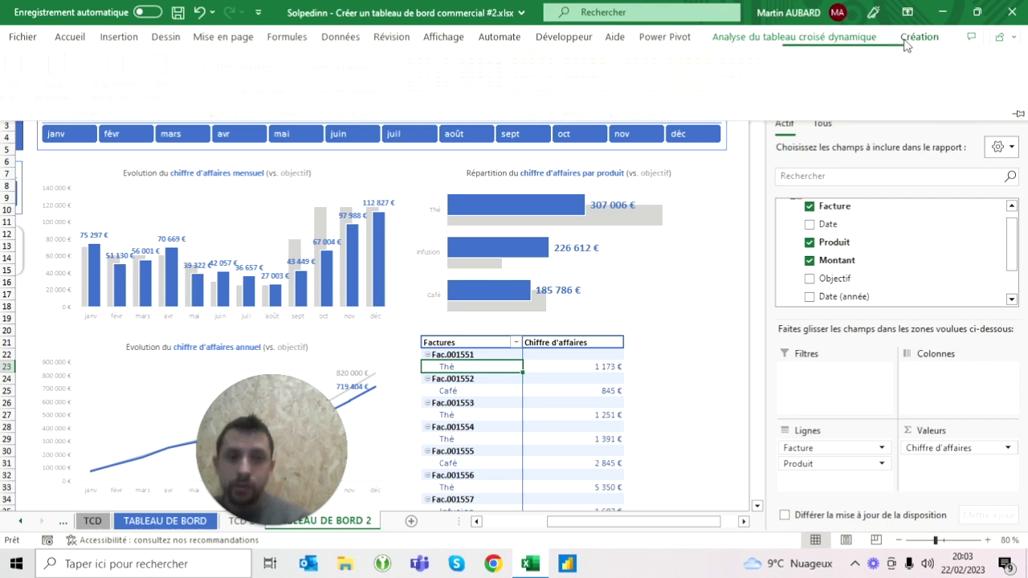
- Switch the invoice pivot table to the tabular report layout
left_click(910, 40)
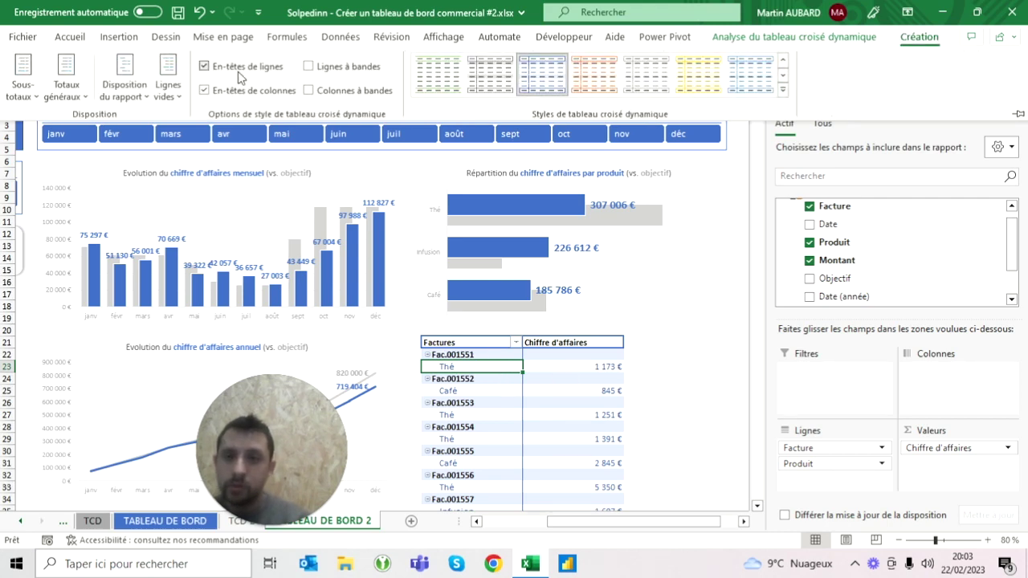
left_click(134, 91)
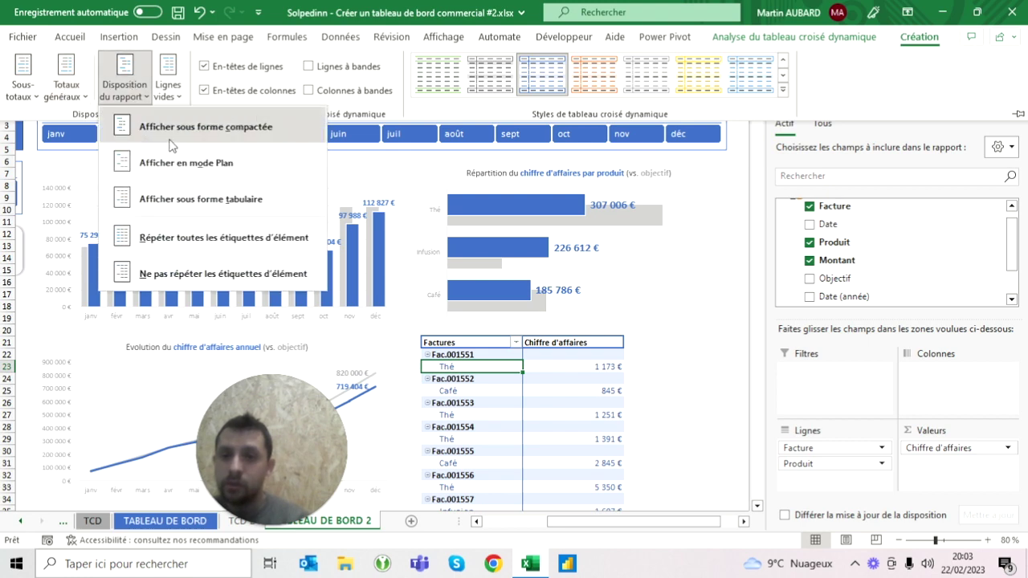
left_click(207, 211)
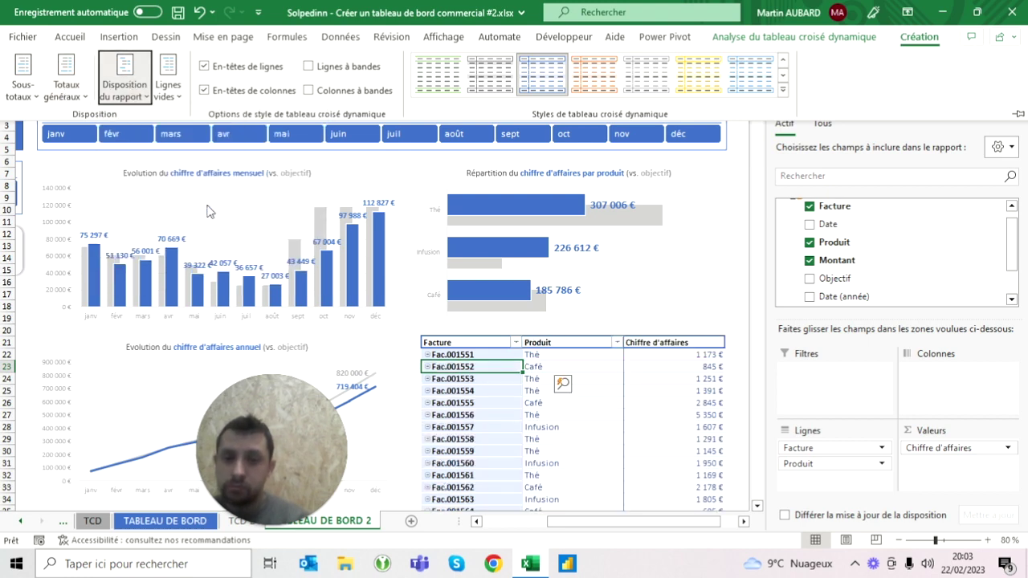
left_click(452, 367)
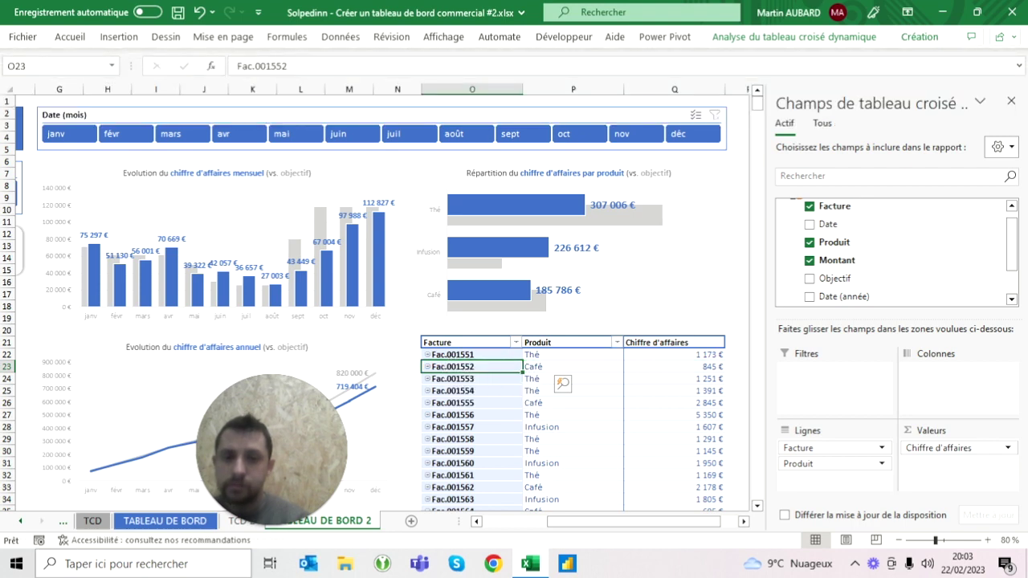
- Turn off grand totals for rows and columns and hide subtotals in the invoice pivot
left_click(920, 37)
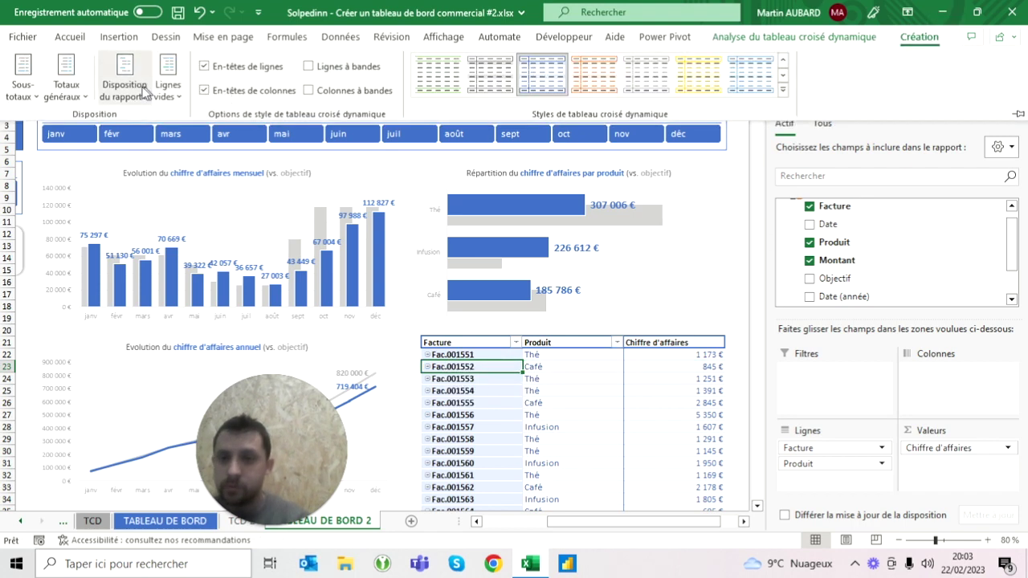
left_click(80, 95)
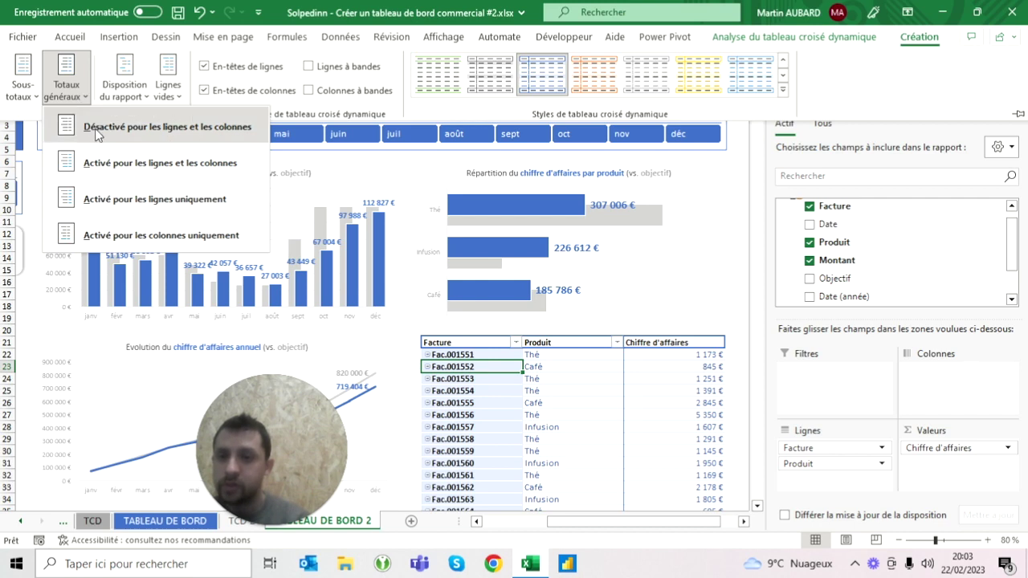
left_click(95, 131)
left_click(22, 84)
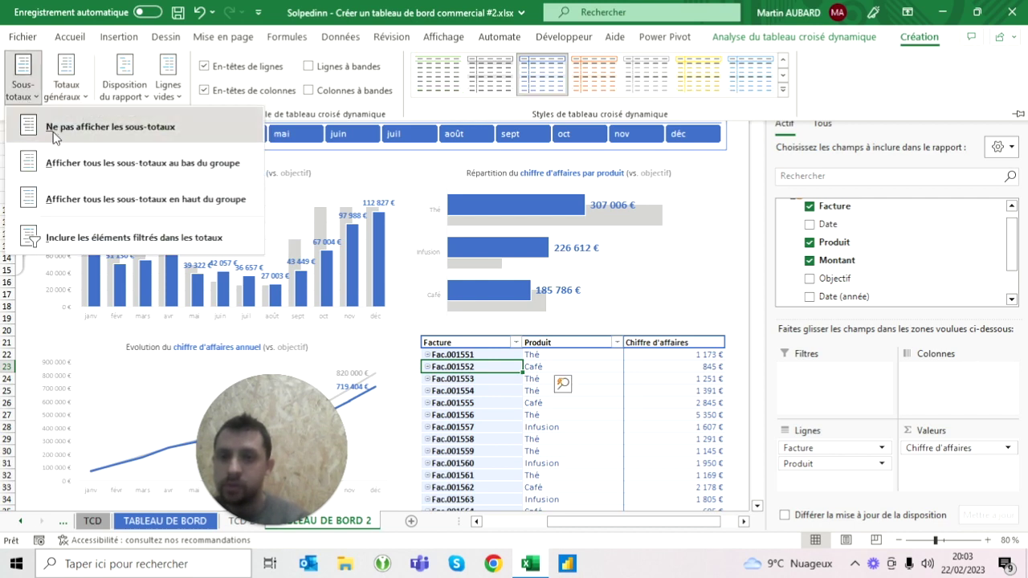
left_click(54, 128)
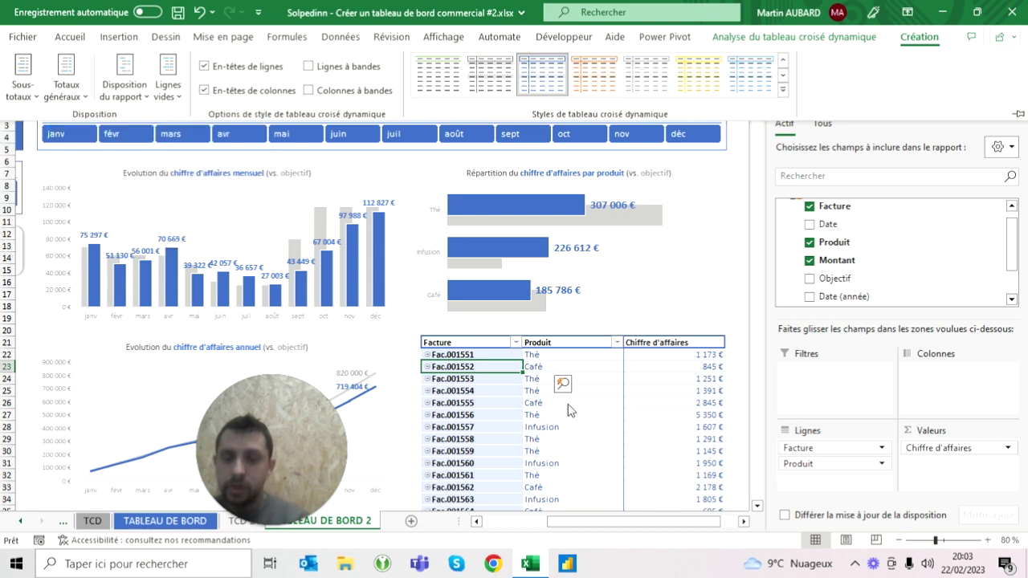
- Review the pivot's Affichage options, leaving the expand/collapse buttons setting unchanged
right_click(492, 373)
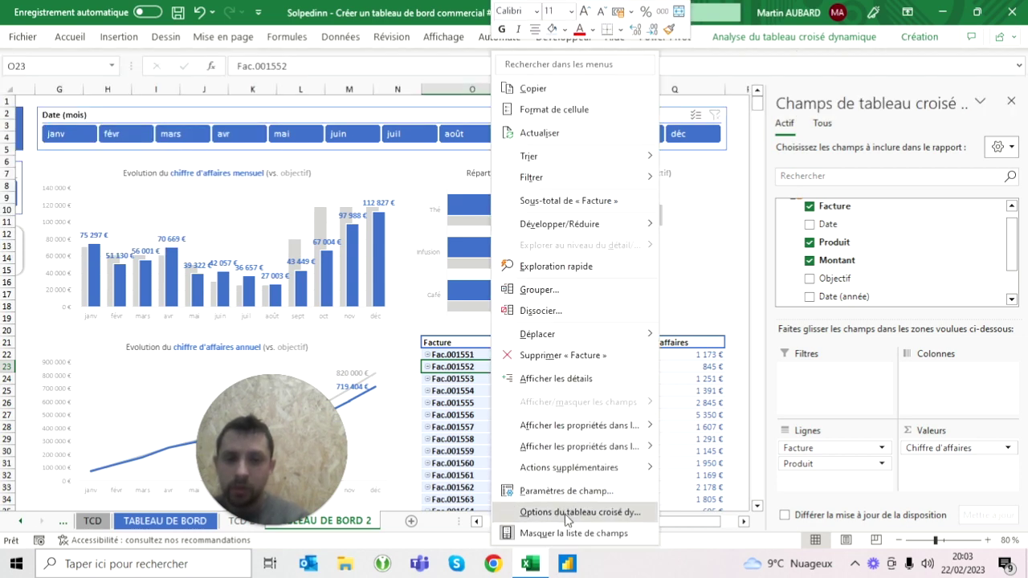
left_click(569, 512)
left_click(601, 245)
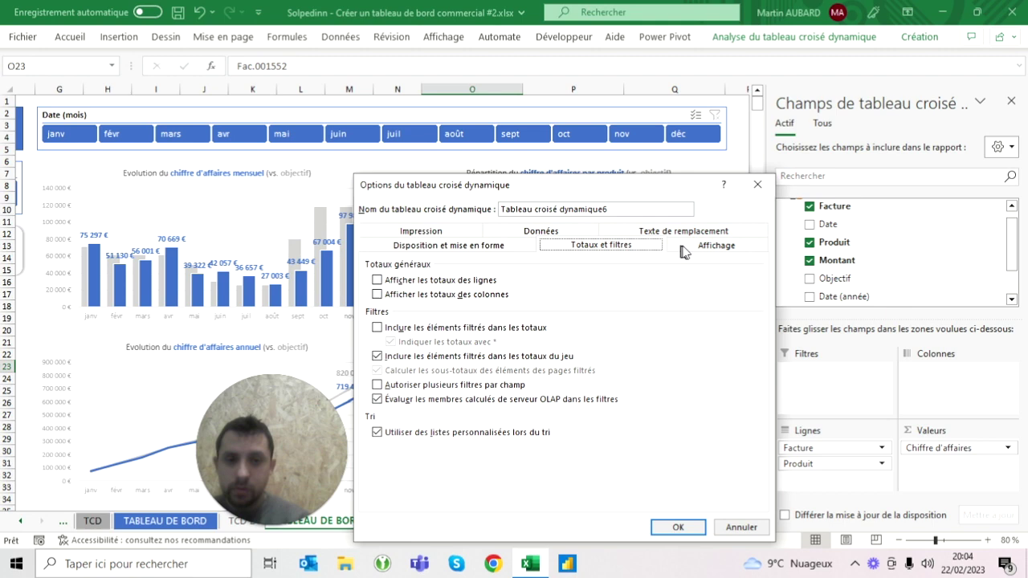
left_click(687, 246)
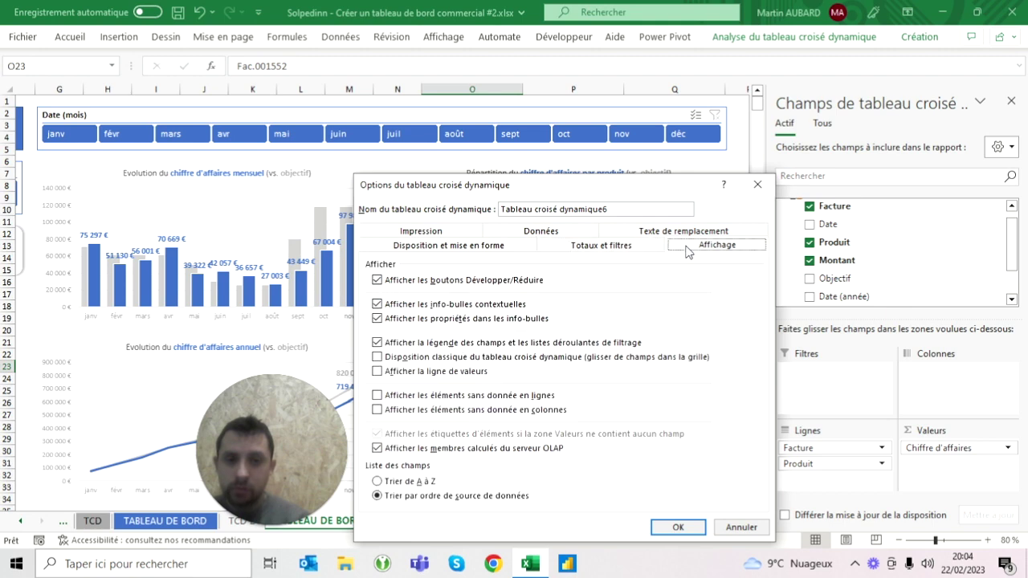
left_click(377, 281)
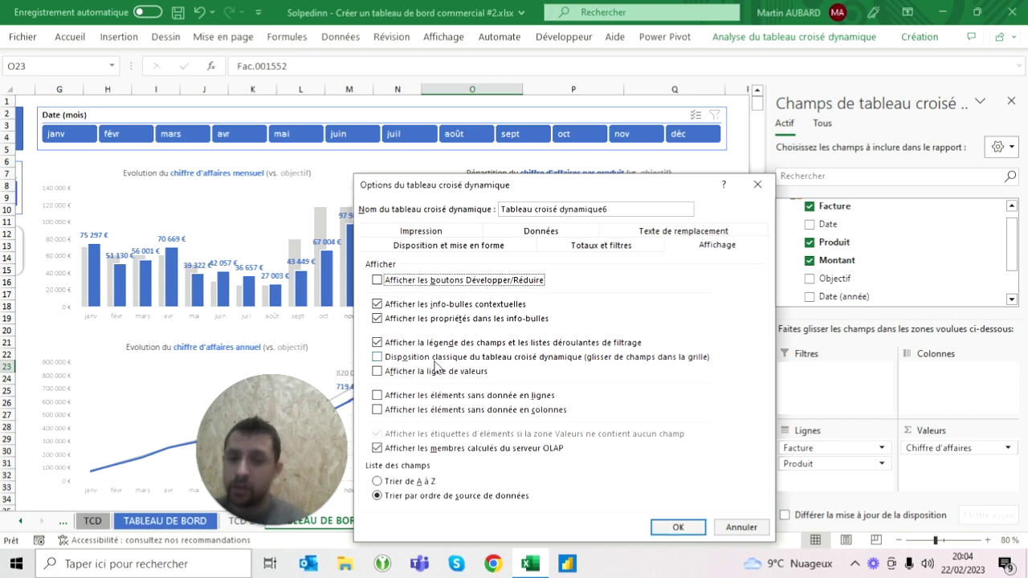
left_click(377, 282)
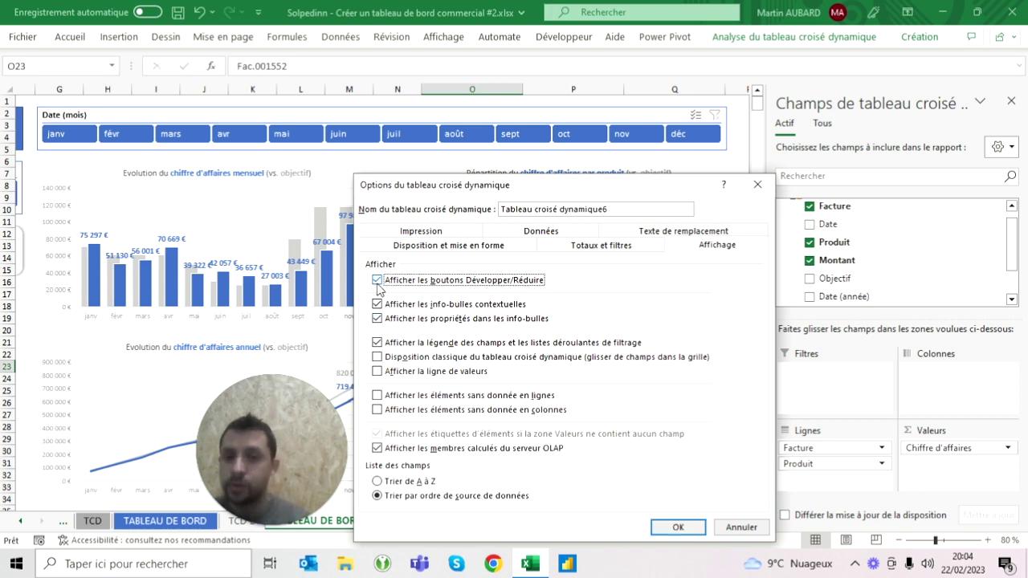
left_click(678, 527)
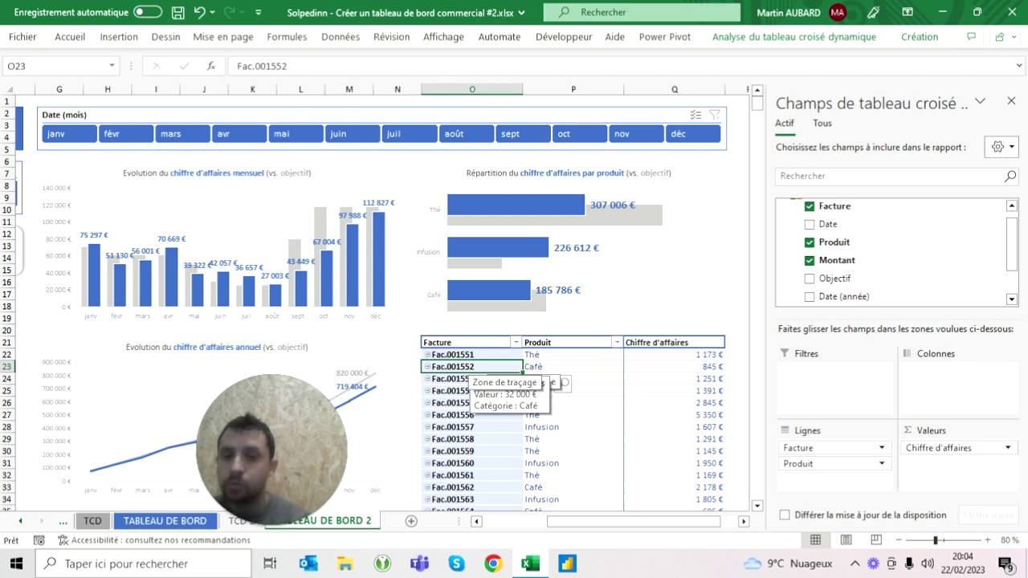
- Uncheck 'Afficher les boutons Développer/Réduire' in PivotTable Options, then go to TABLEAU DE BORD
right_click(450, 354)
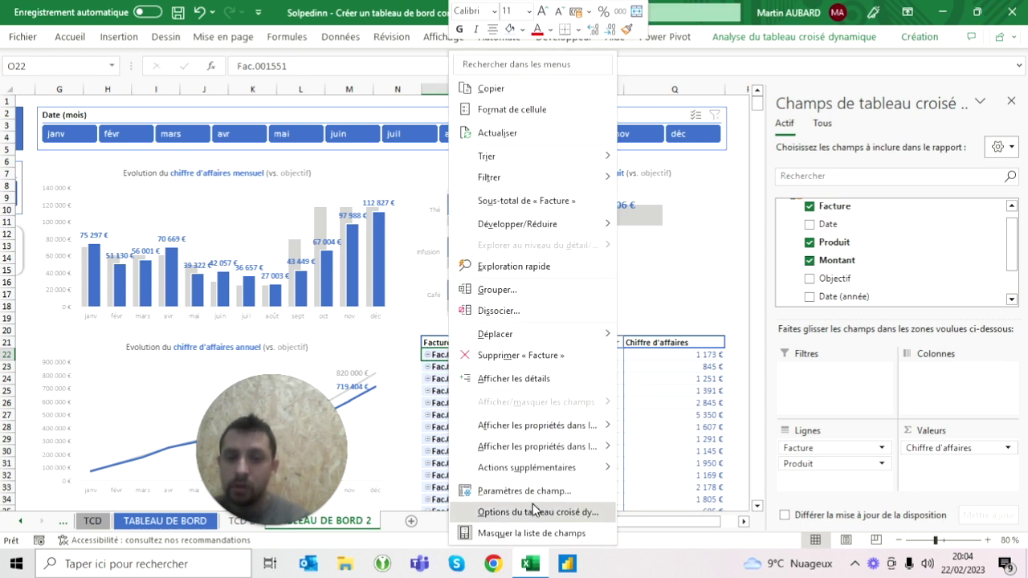
left_click(532, 512)
left_click(673, 249)
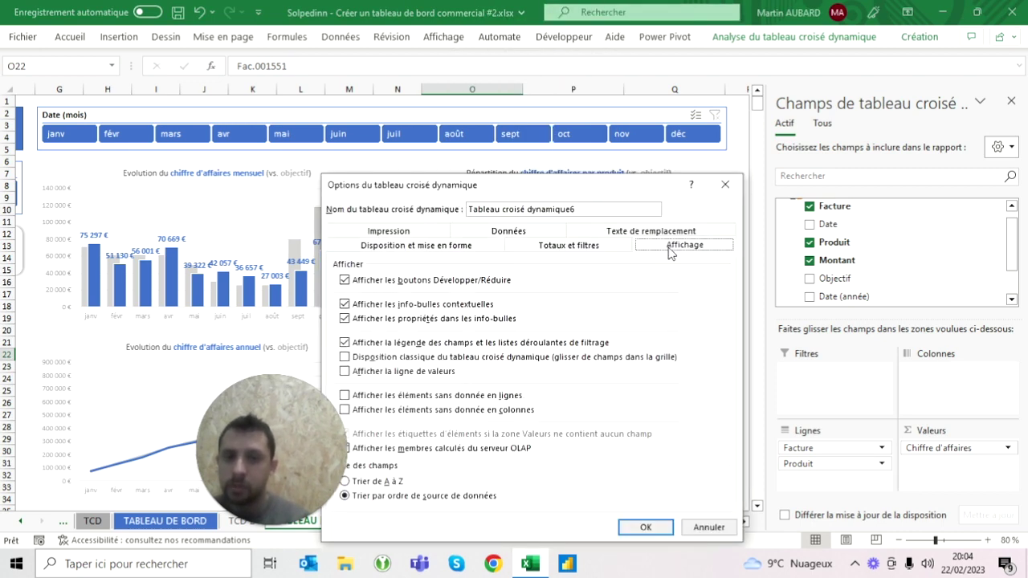
left_click(344, 280)
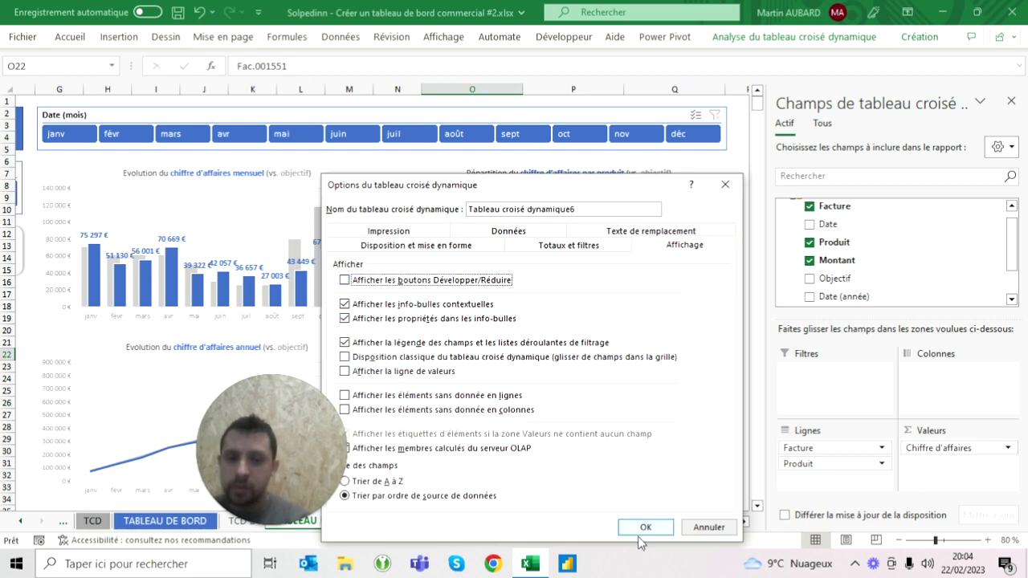
left_click(645, 527)
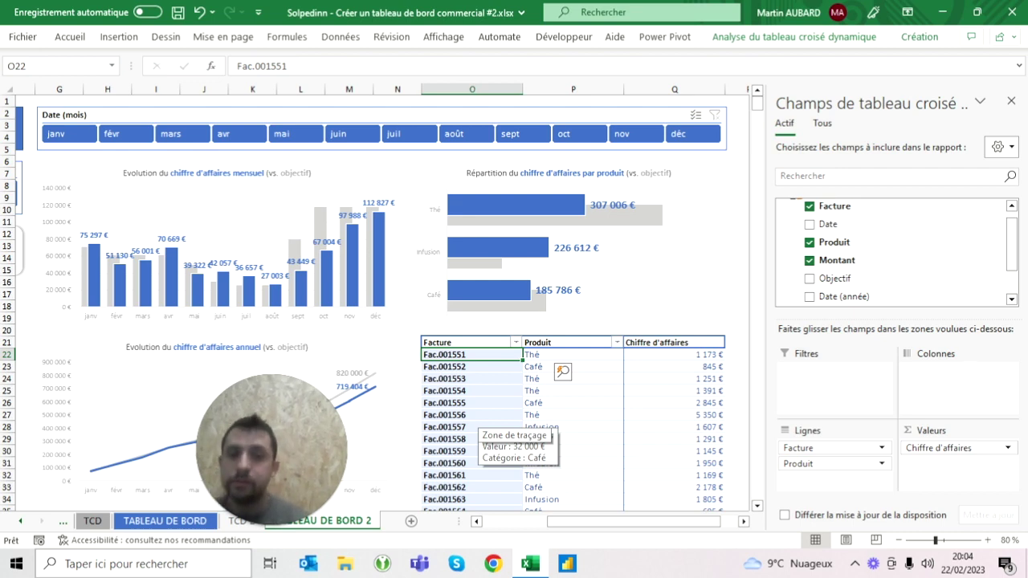
left_click(165, 521)
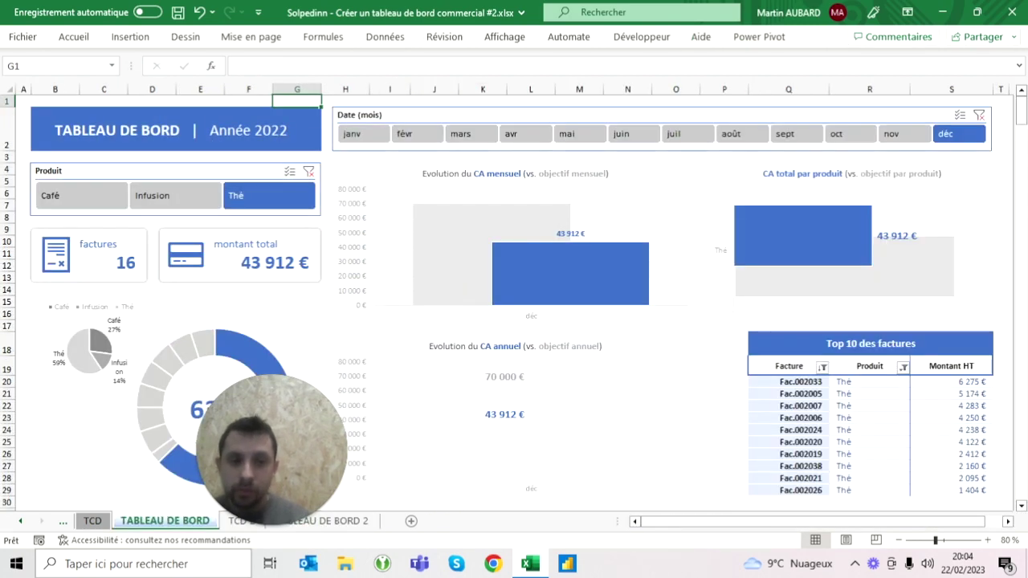
- Return to TABLEAU DE BORD 2 and drag row 21 slightly taller
left_click(353, 522)
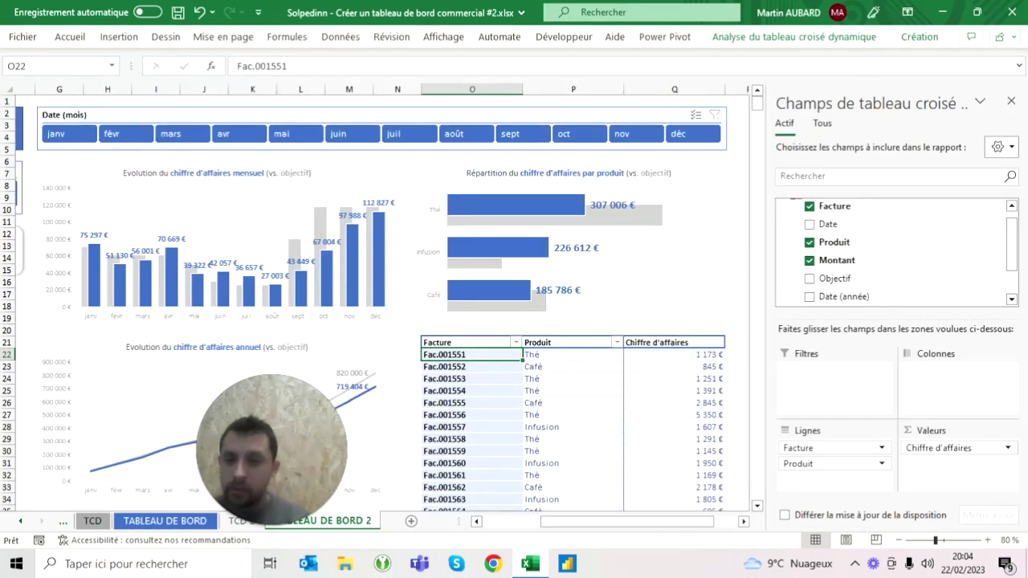
left_click(8, 342)
left_click_drag(8, 349, 8, 358)
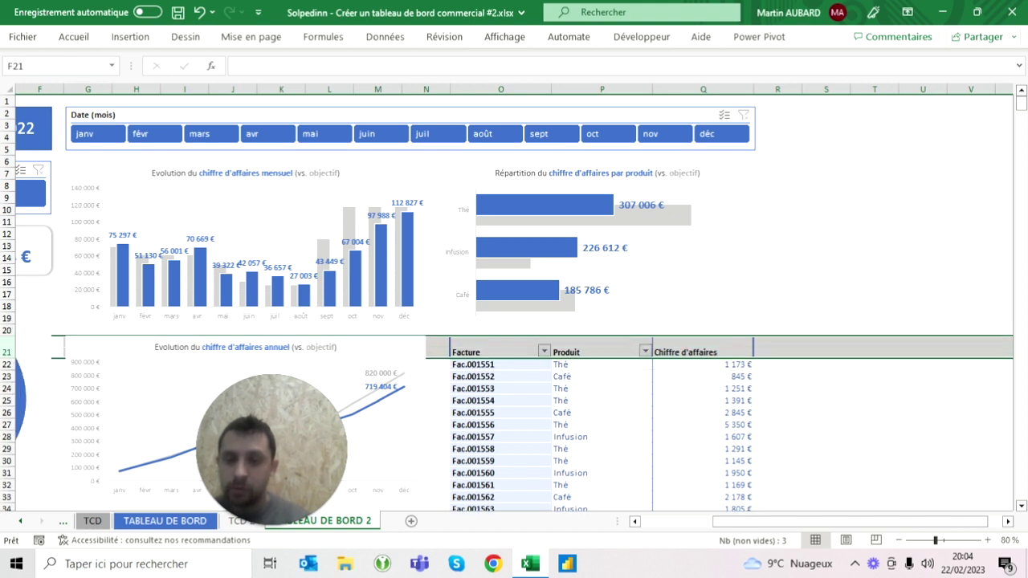
scroll(266, 321, "left", 5)
- Select all charts, slicers and shapes on the sheet and view their format settings
left_click(75, 331)
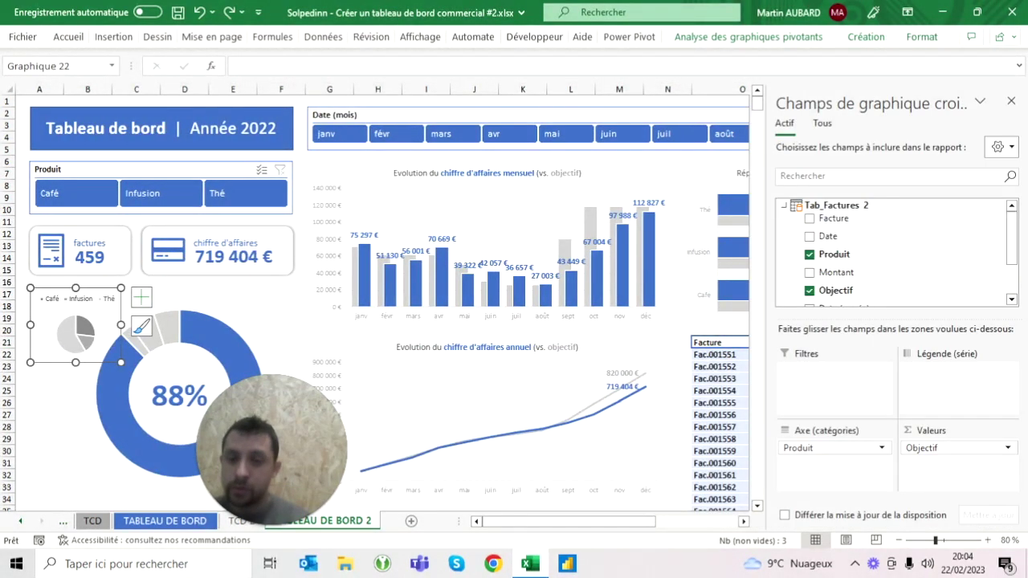
key("ctrl+a")
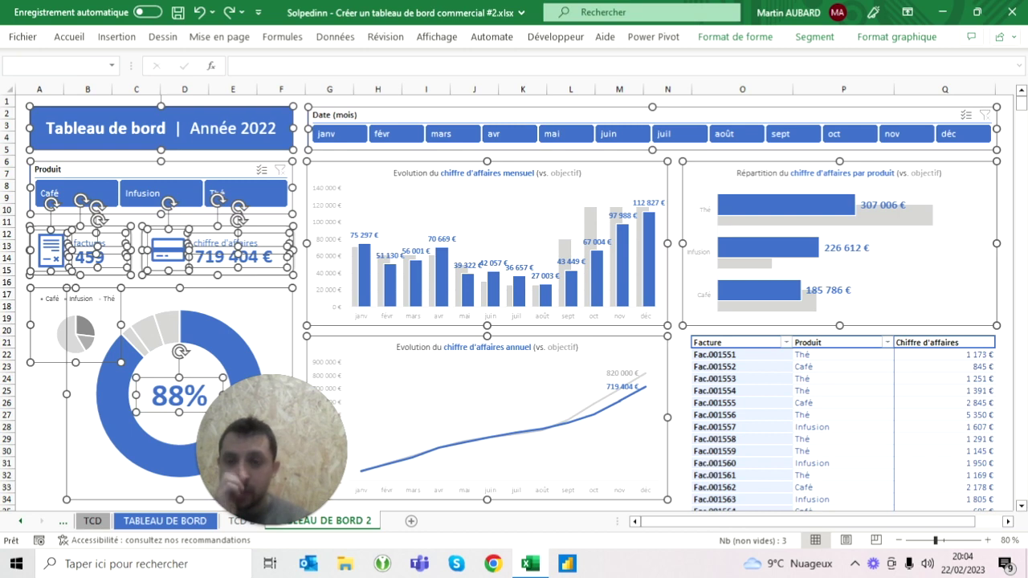
right_click(107, 224)
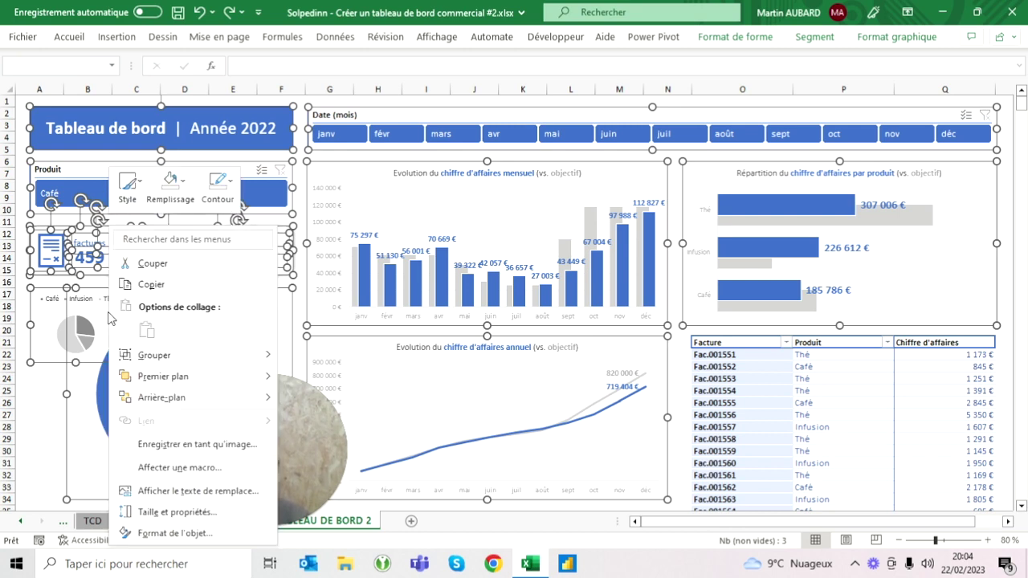
left_click(185, 491)
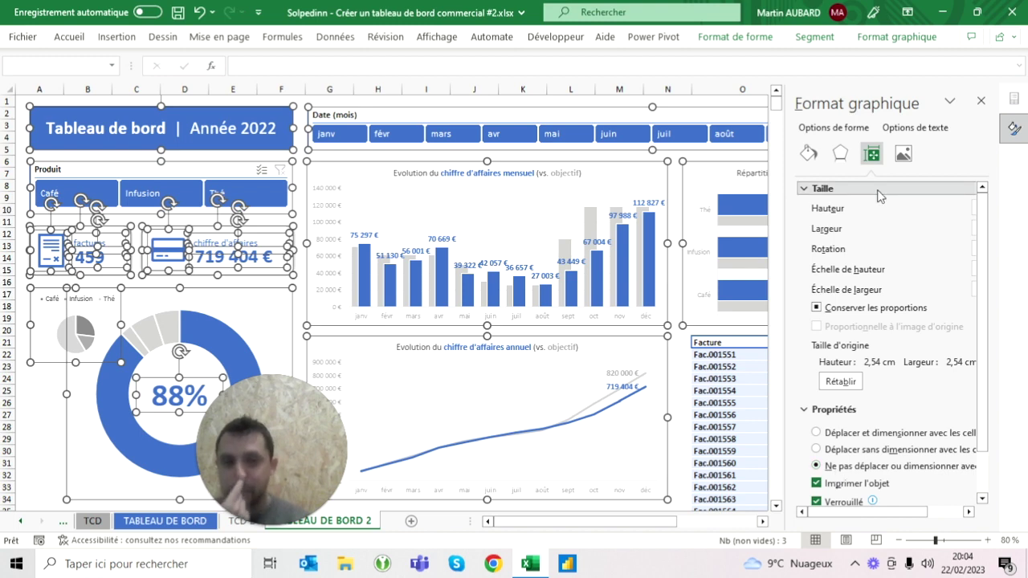
left_click(982, 101)
key("Escape")
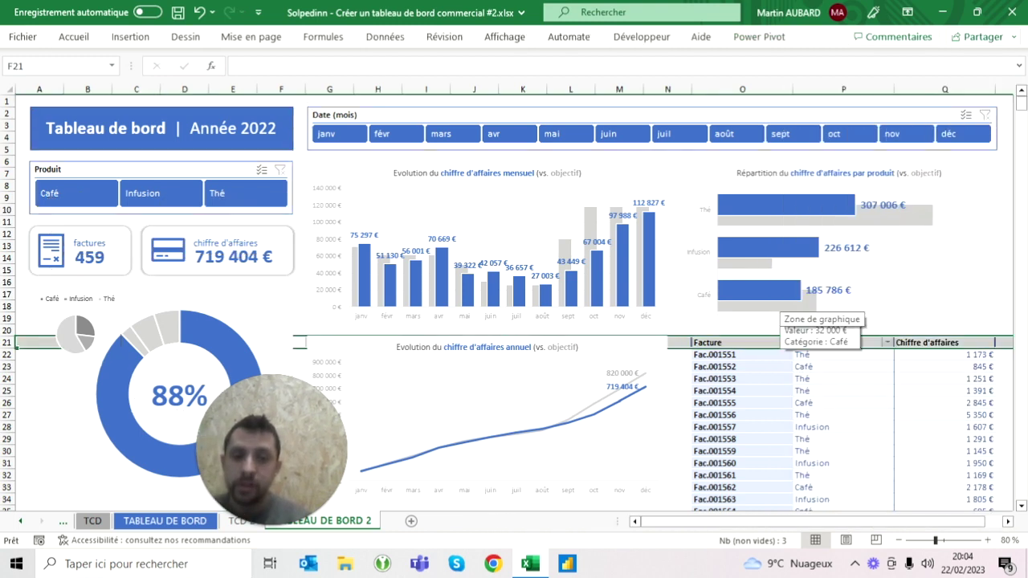
- Set the height of row 21 to 22
left_click(8, 342)
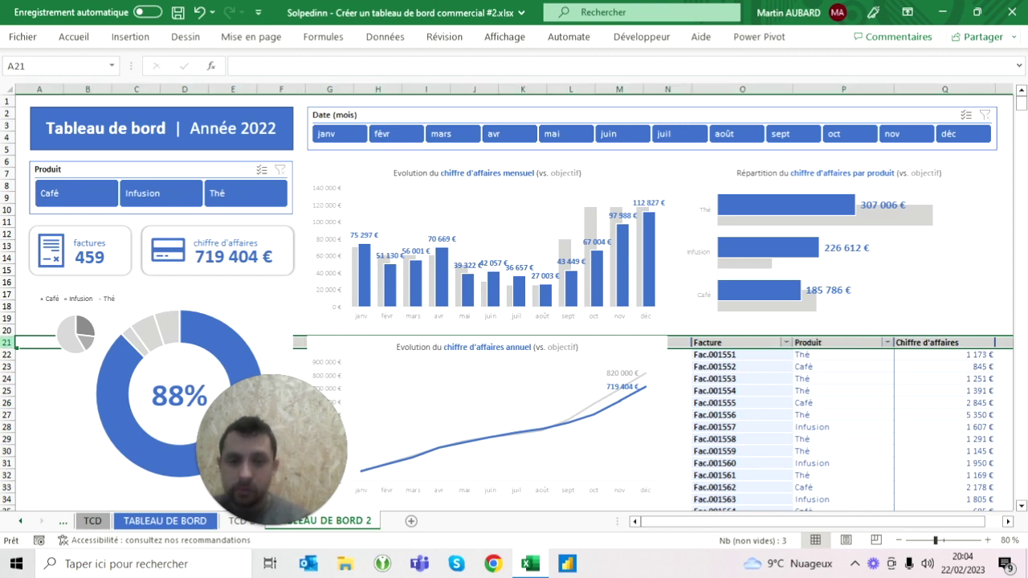
right_click(8, 342)
left_click(57, 298)
type("2")
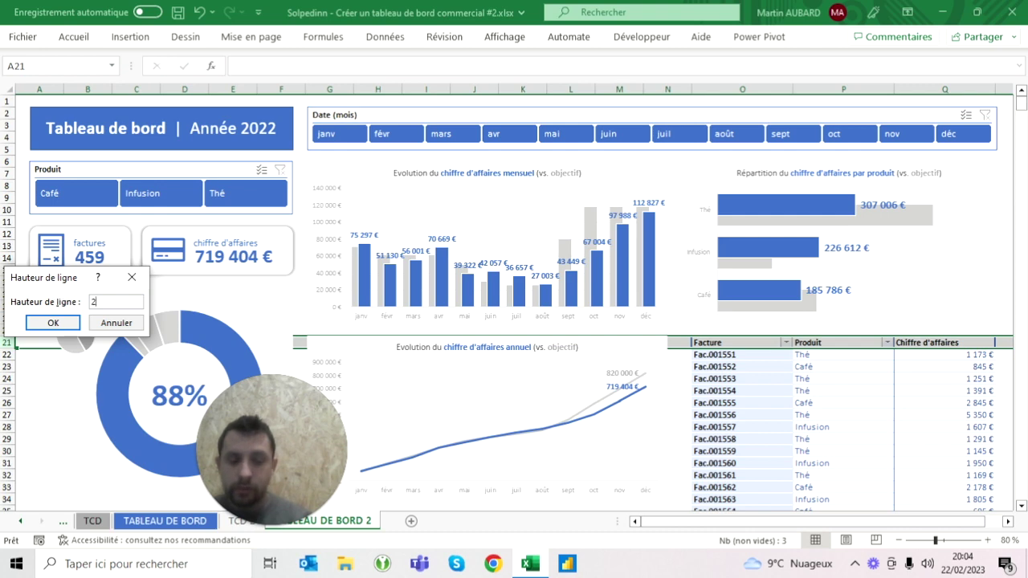
type("2")
key("Return")
- Centre the Facture, Produit and Chiffre d'affaires header labels of the pivot table
left_click_drag(716, 351, 691, 350)
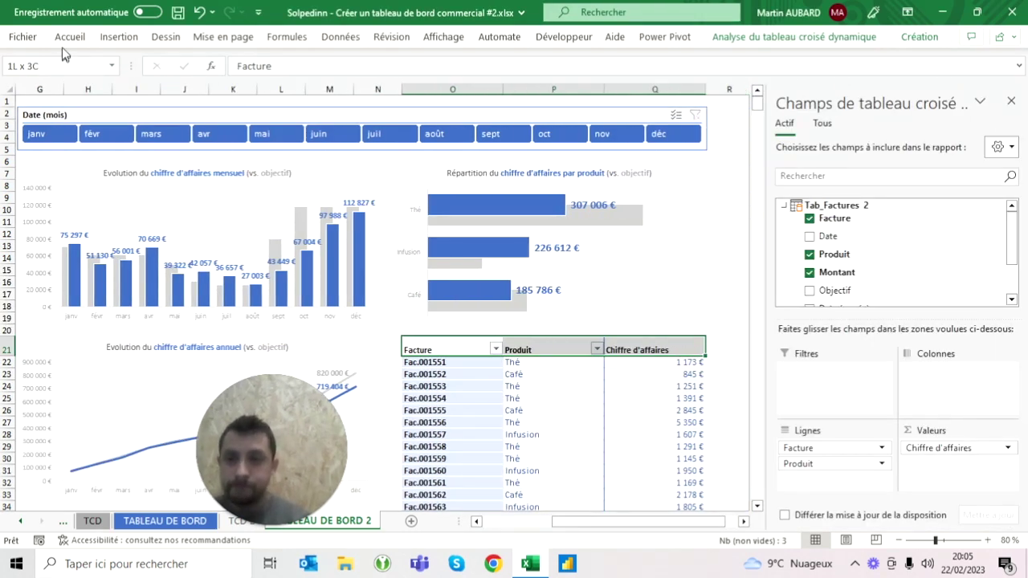
left_click(69, 37)
left_click(298, 65)
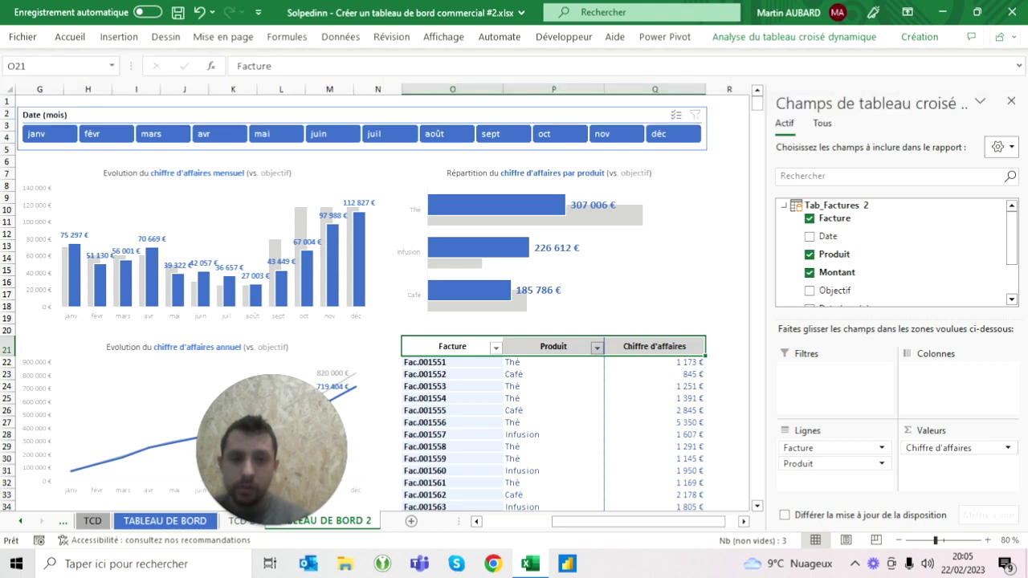
left_click(674, 225)
left_click(729, 318)
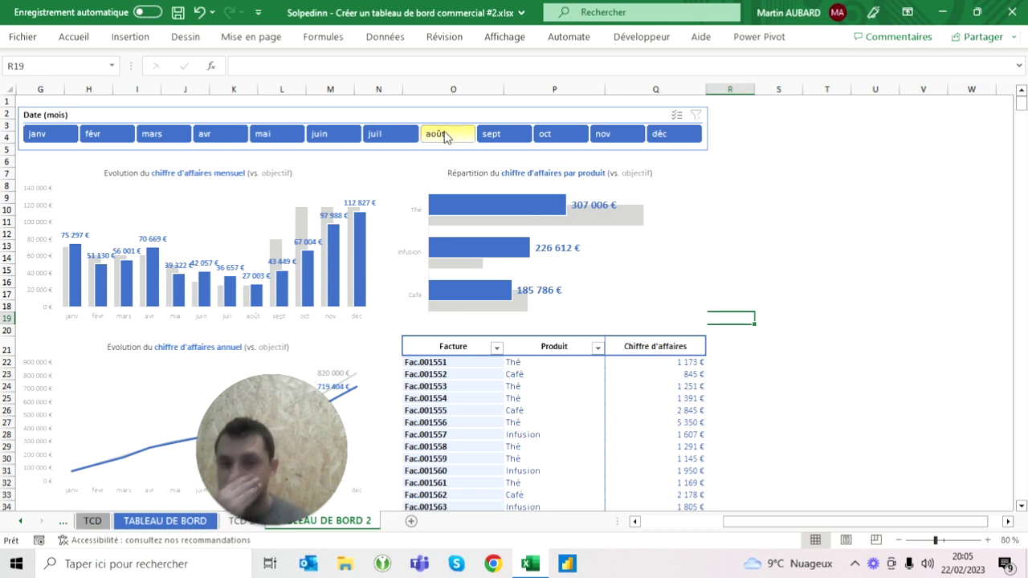
left_click(443, 132)
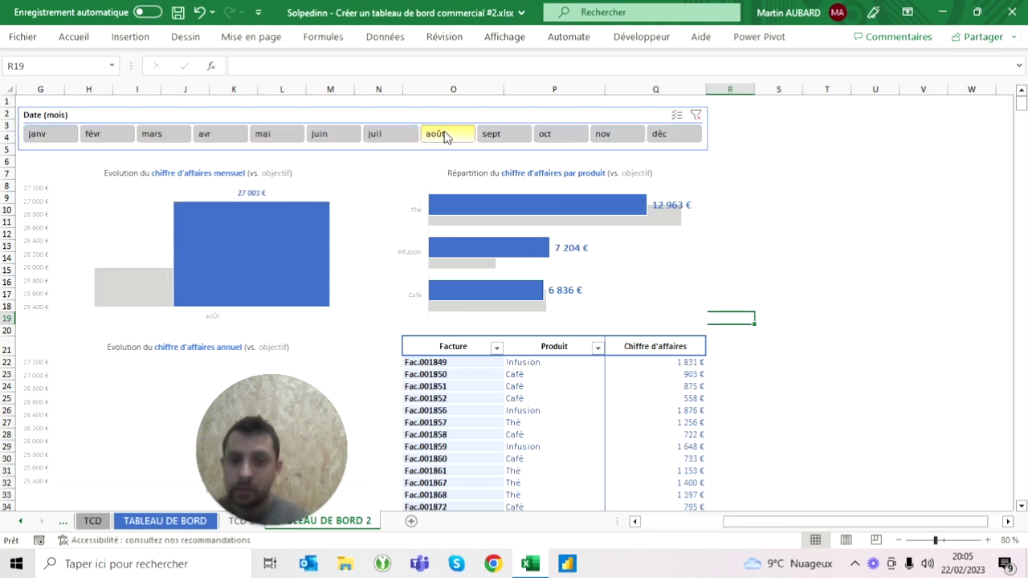
scroll(514, 305, "down", 4)
scroll(515, 306, "up", 4)
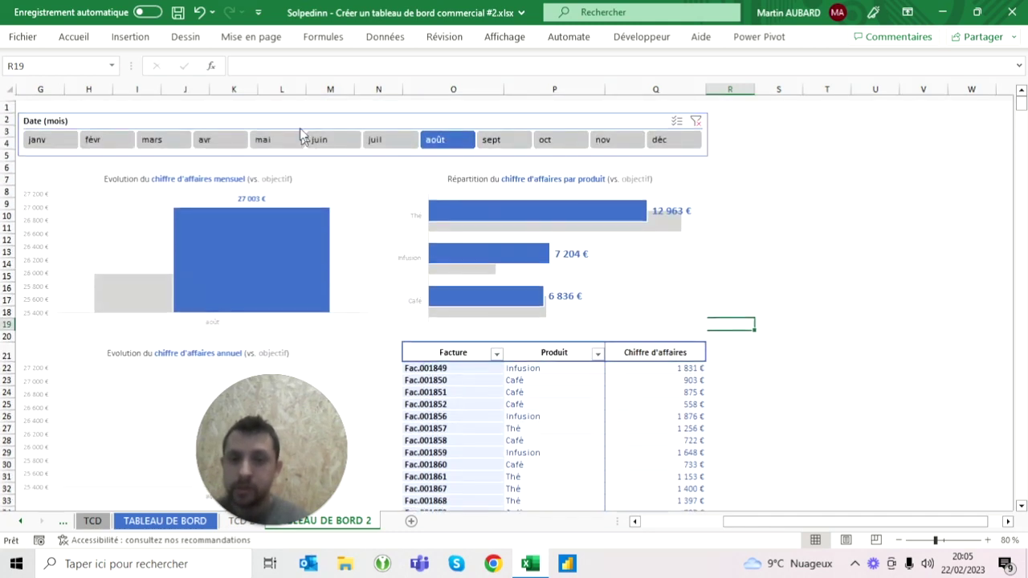
scroll(514, 305, "left", 3)
left_click(77, 193)
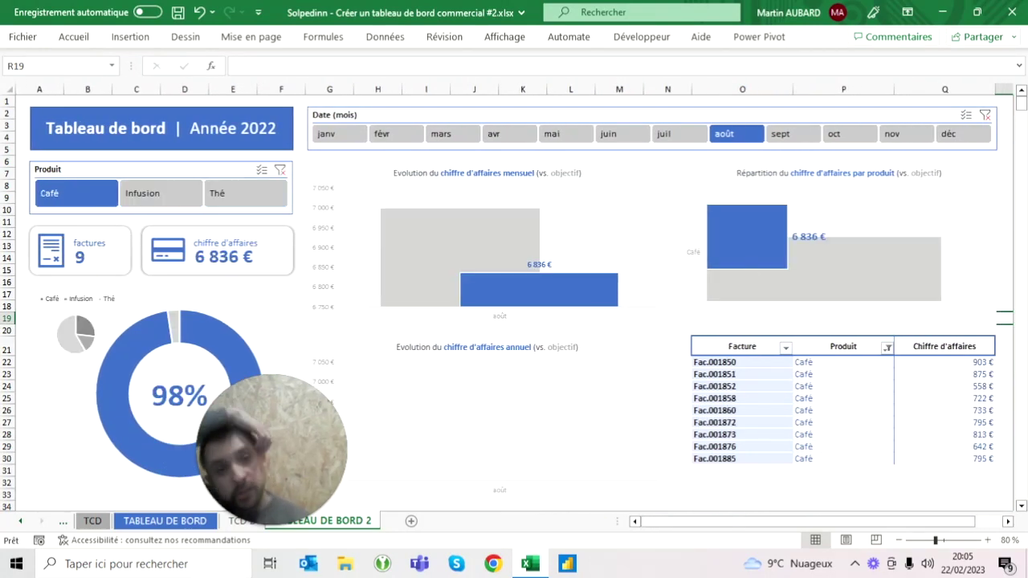
left_click(986, 115)
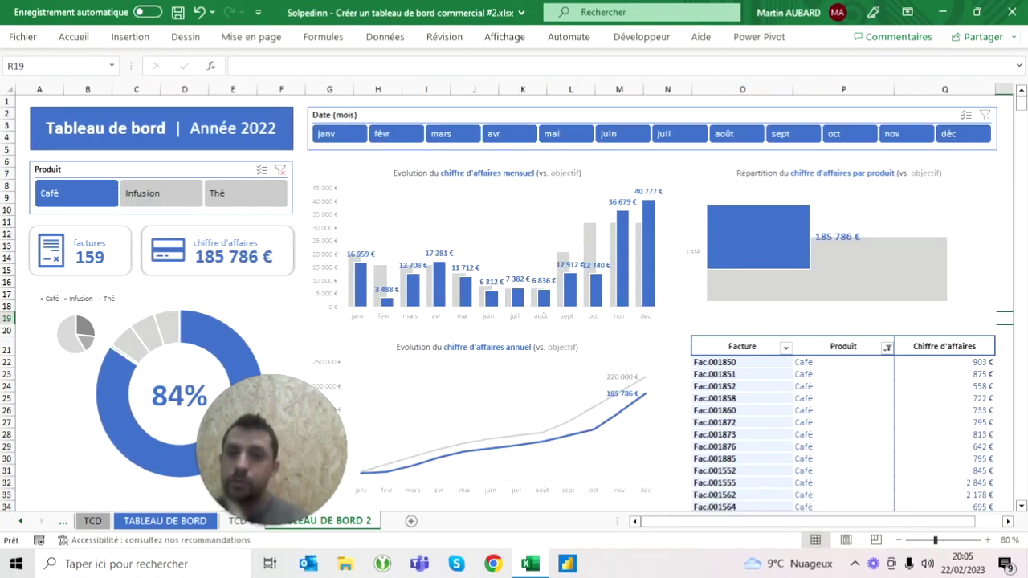
left_click(280, 169)
scroll(508, 298, "right", 3)
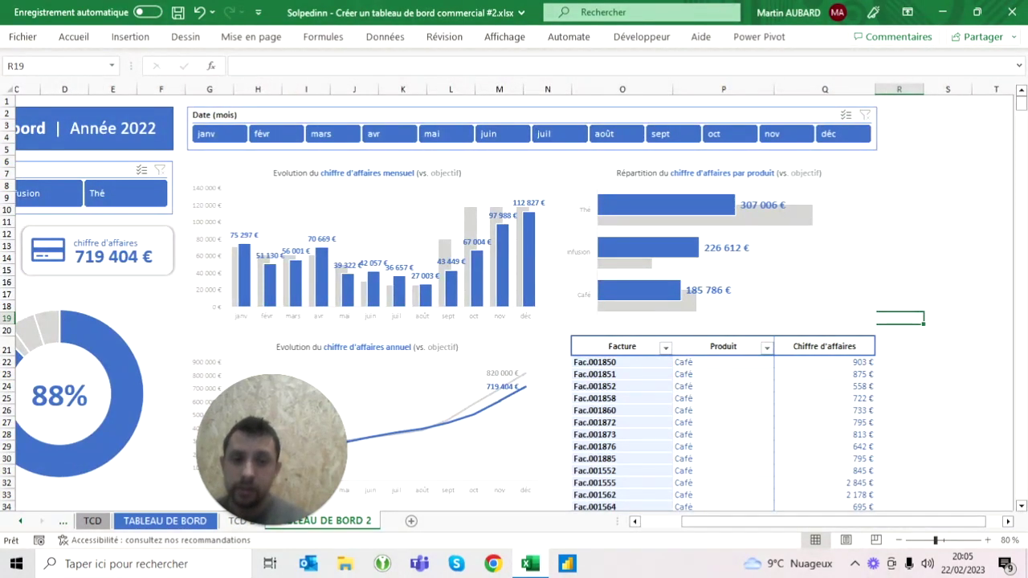
- Sort the invoices descending by Chiffre d'affaires, putting Fac.002033 at 6 275 € on top
left_click(666, 348)
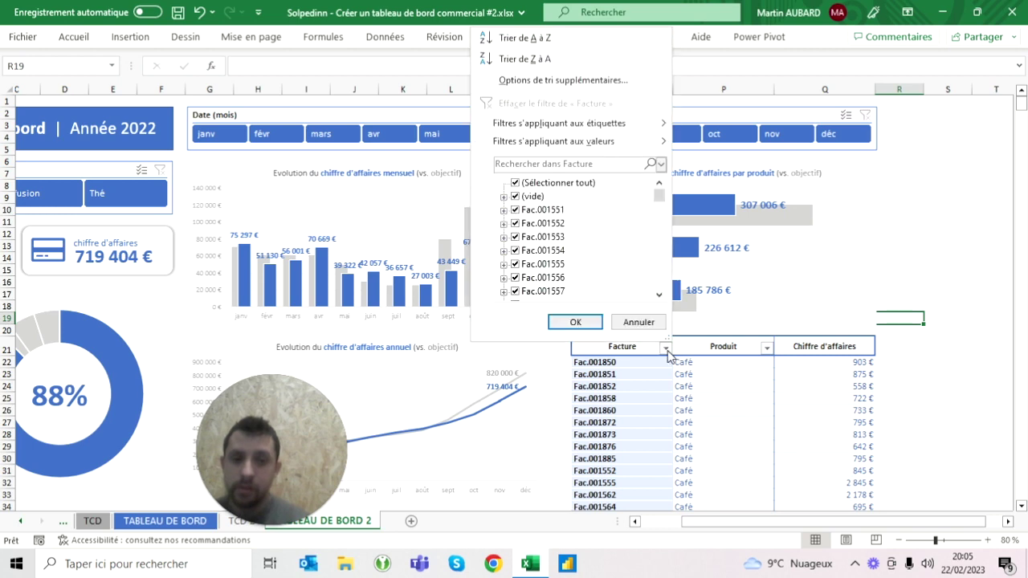
left_click(567, 80)
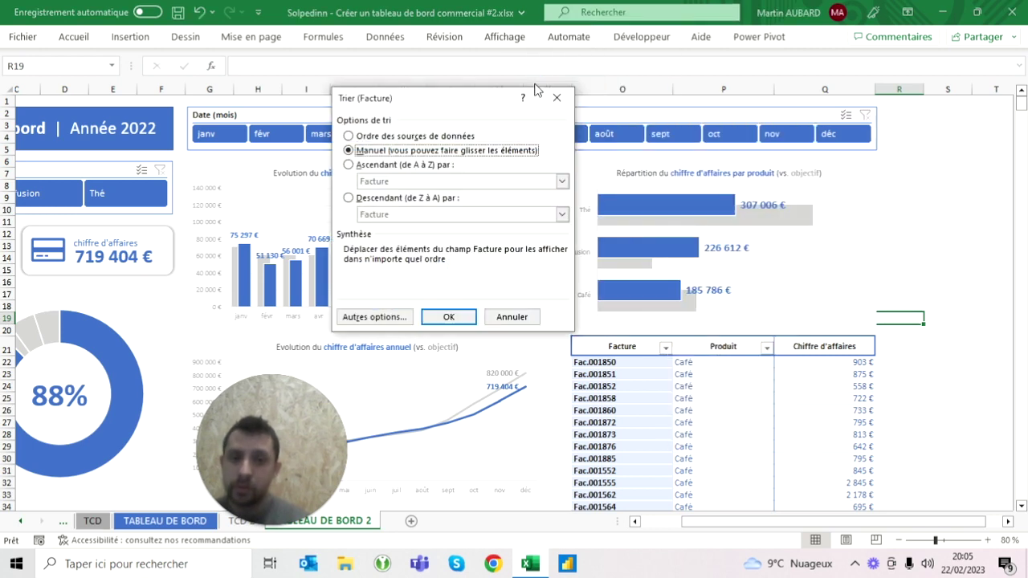
left_click(378, 198)
left_click(379, 215)
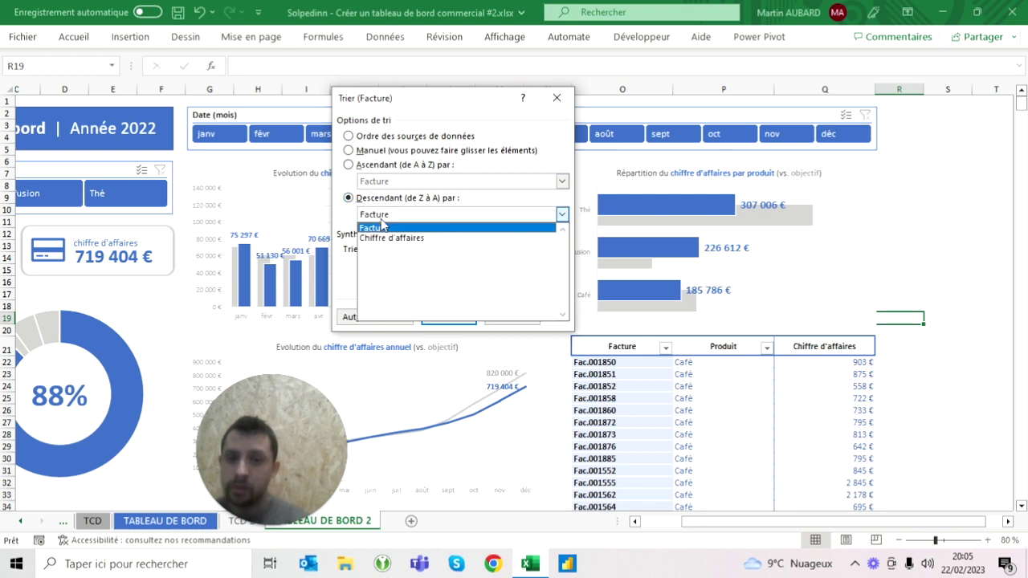
left_click(389, 239)
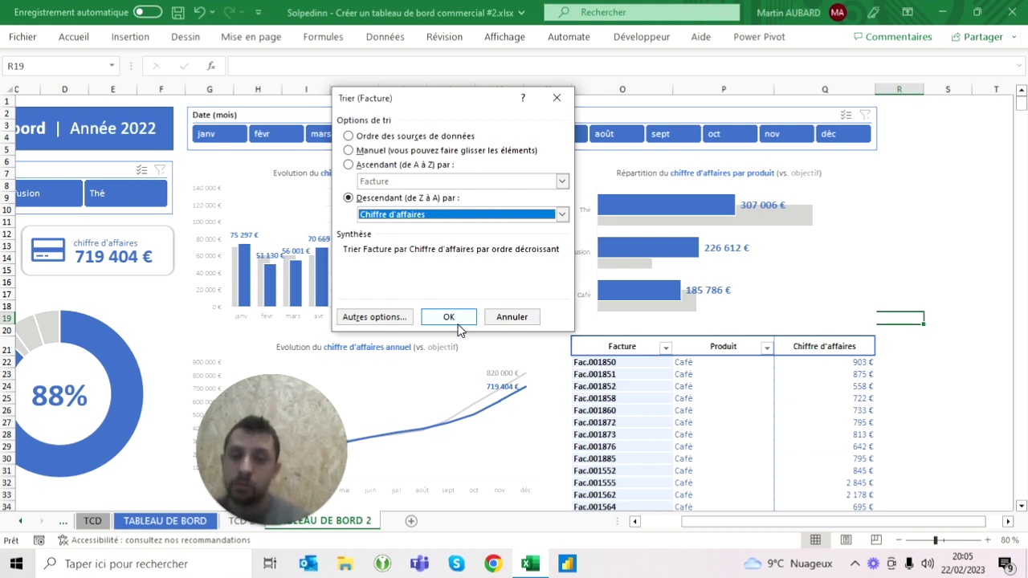
left_click(458, 325)
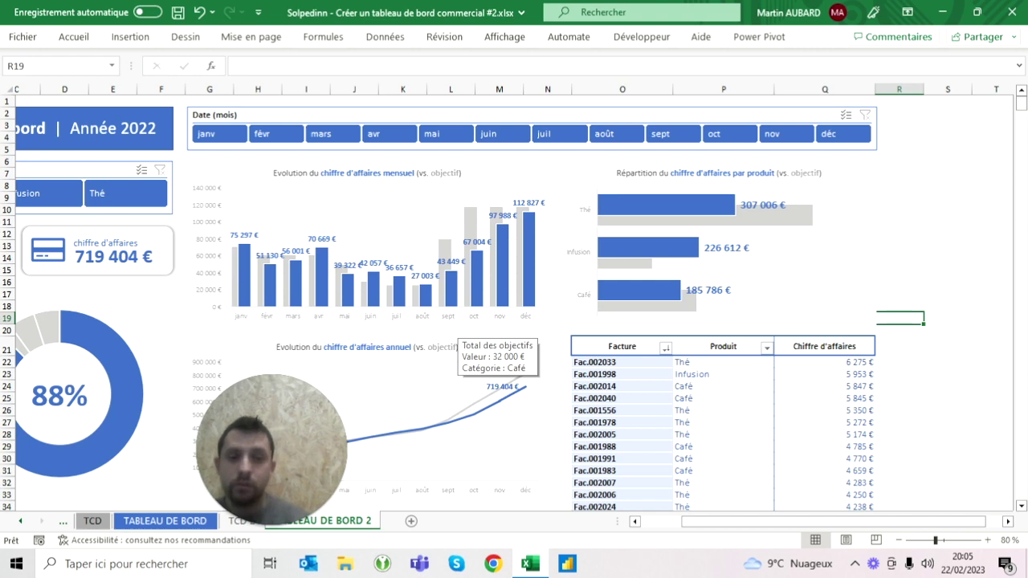
left_click(827, 363)
scroll(539, 408, "right", 5)
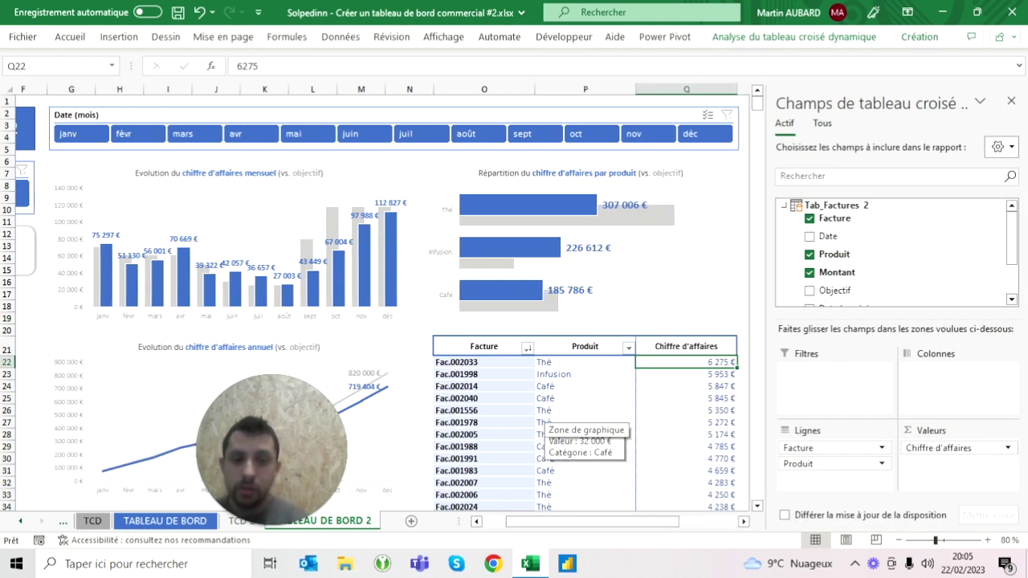
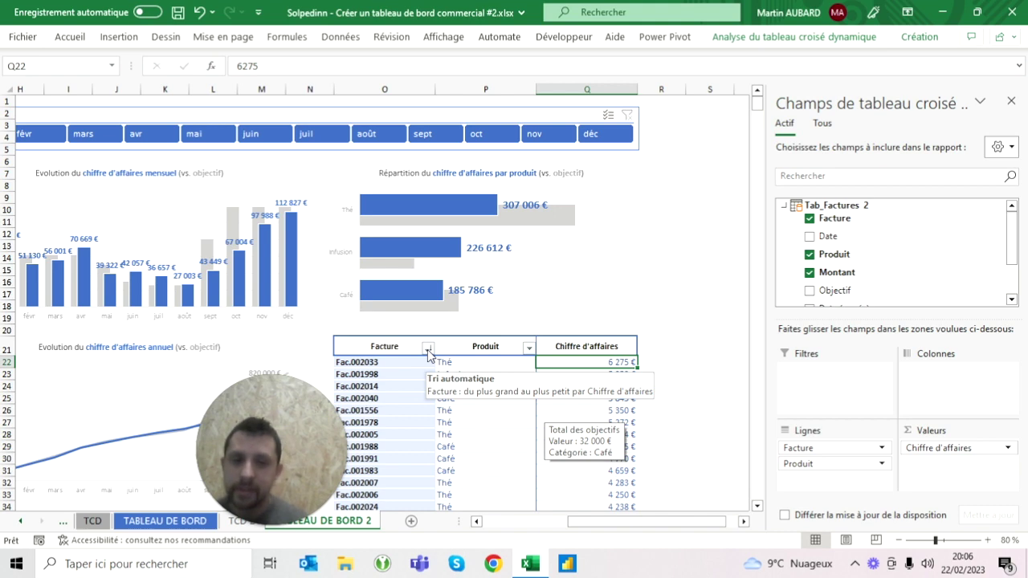
- Apply a Top 10 value filter on Facture, keeping the 10 highest invoices by Chiffre d'affaires
left_click(429, 348)
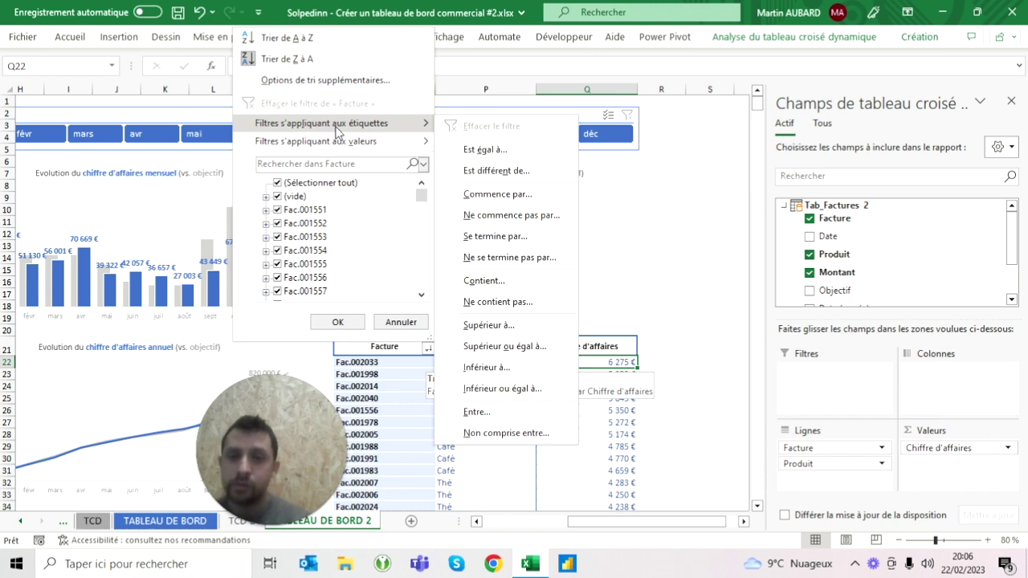
mouse_move(315, 141)
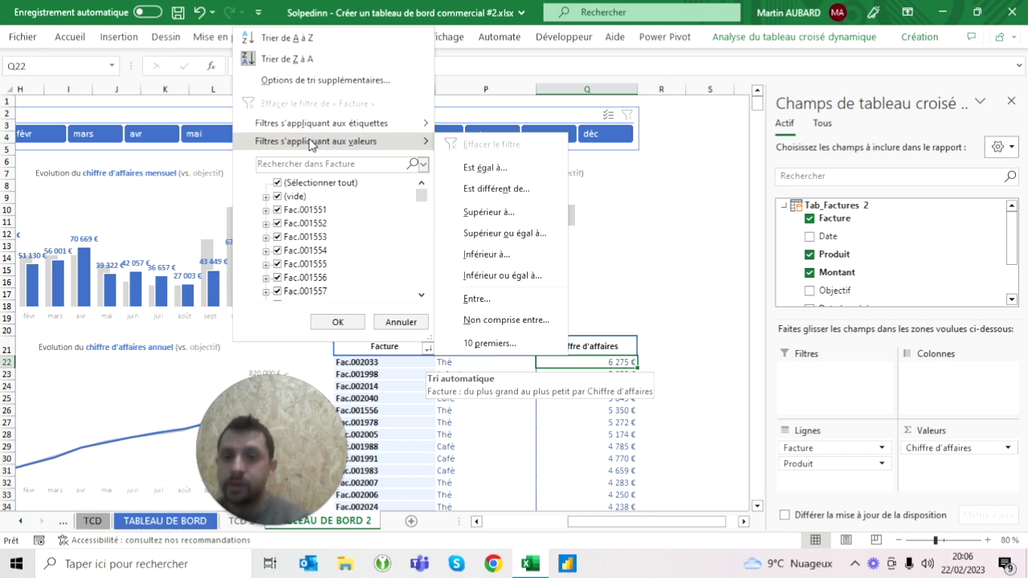
left_click(489, 343)
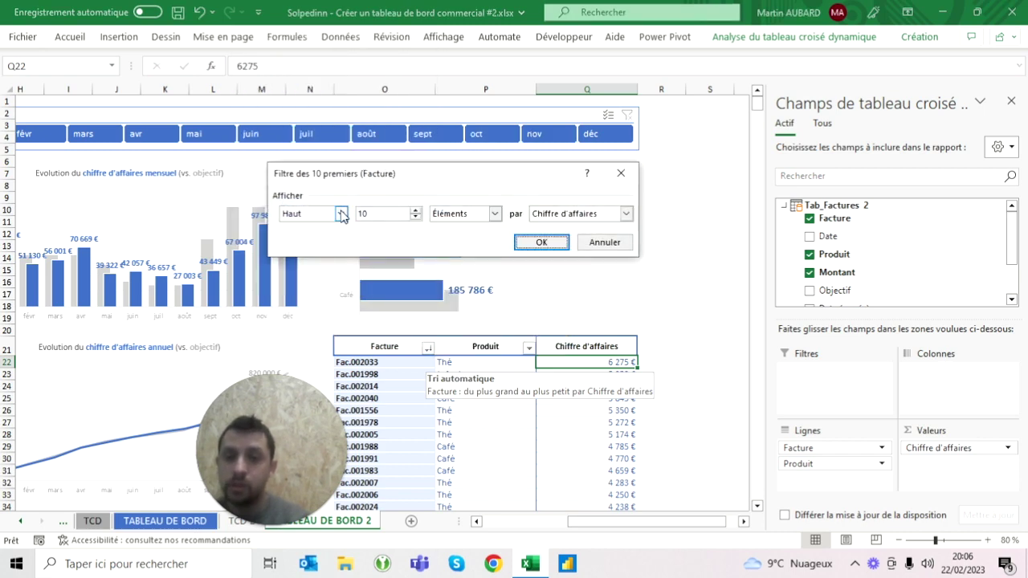
left_click(542, 243)
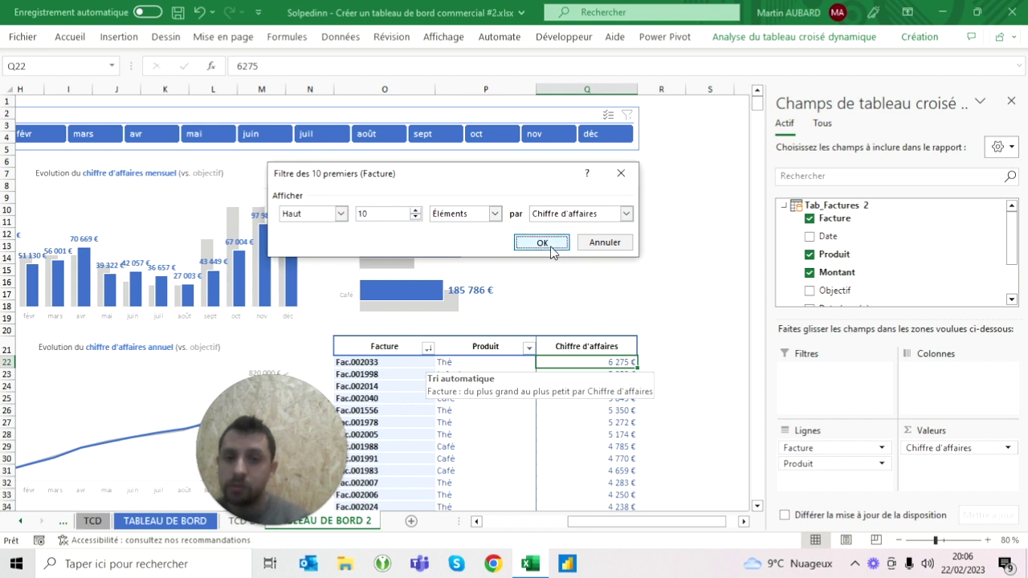
left_click(662, 294)
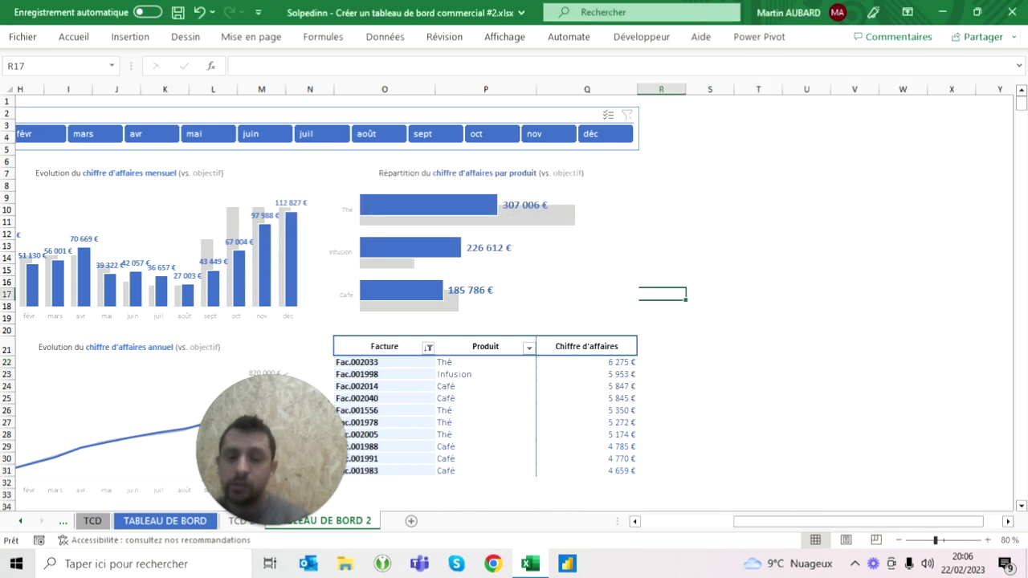
- Try the April and March month slicers with the Thé and Infusion product slicers
scroll(511, 289, "left", 2)
scroll(511, 289, "left", 2)
scroll(511, 289, "left", 1)
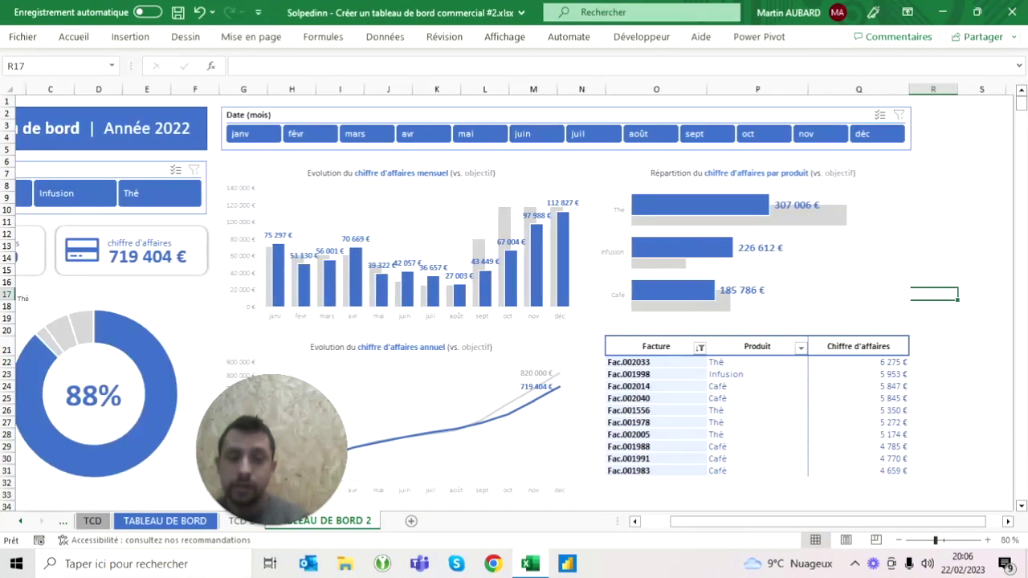
left_click(428, 139)
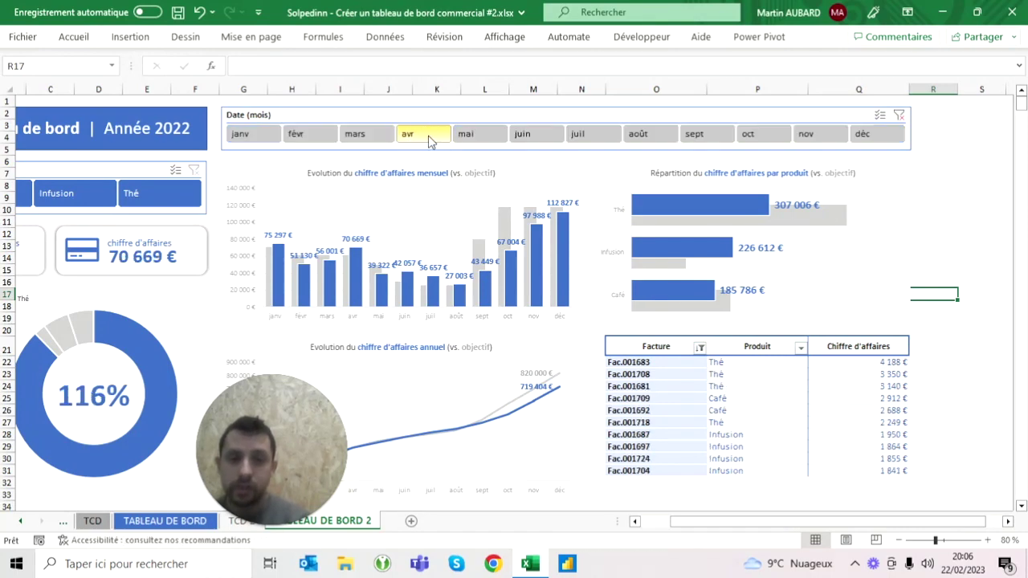
left_click(361, 138)
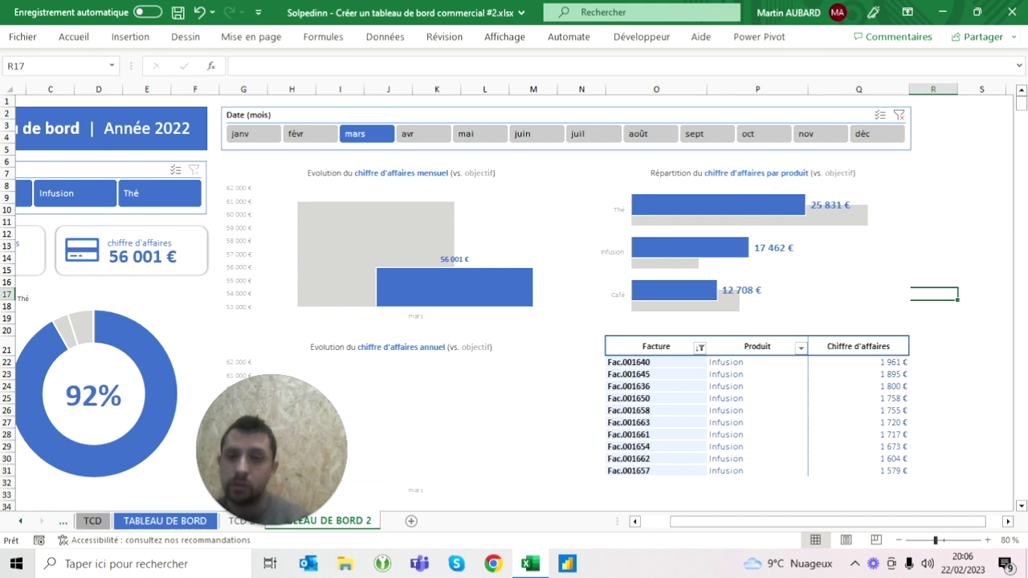
left_click(132, 204)
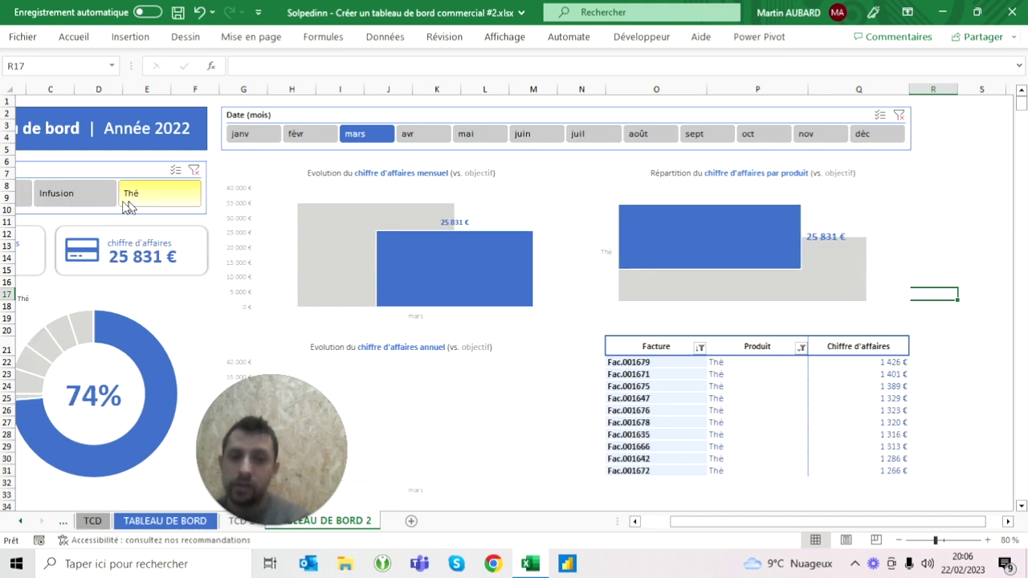
left_click(94, 205)
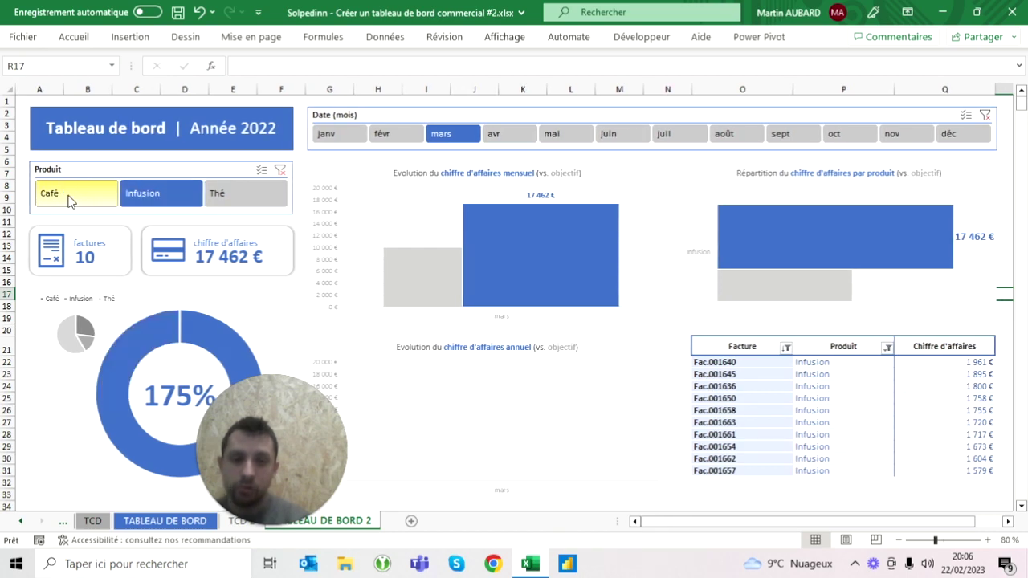
- Filter to August, cycle products Thé, Café, Infusion, Café, then clear the Produit slicer
left_click(720, 135)
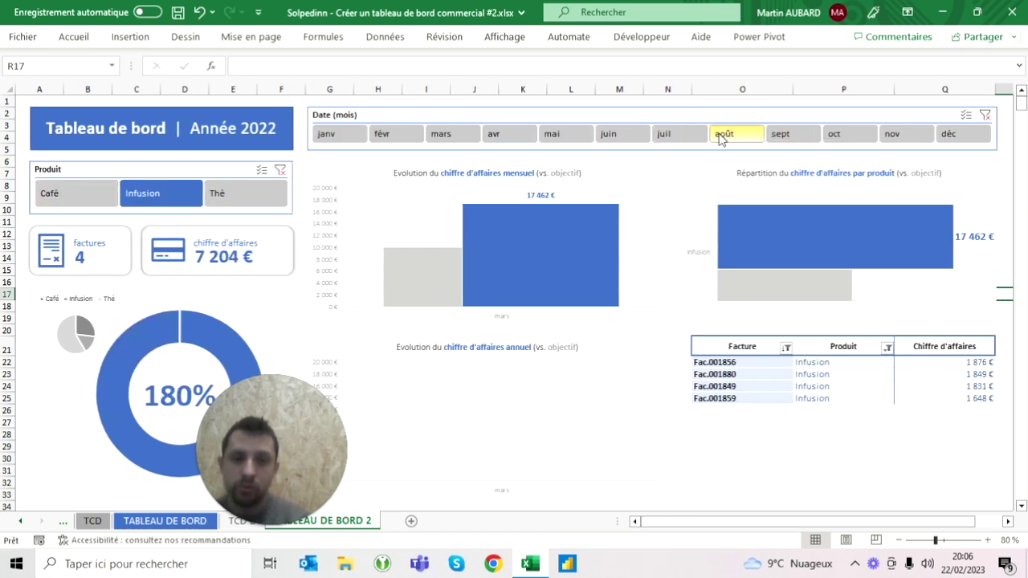
scroll(727, 376, "right", 4)
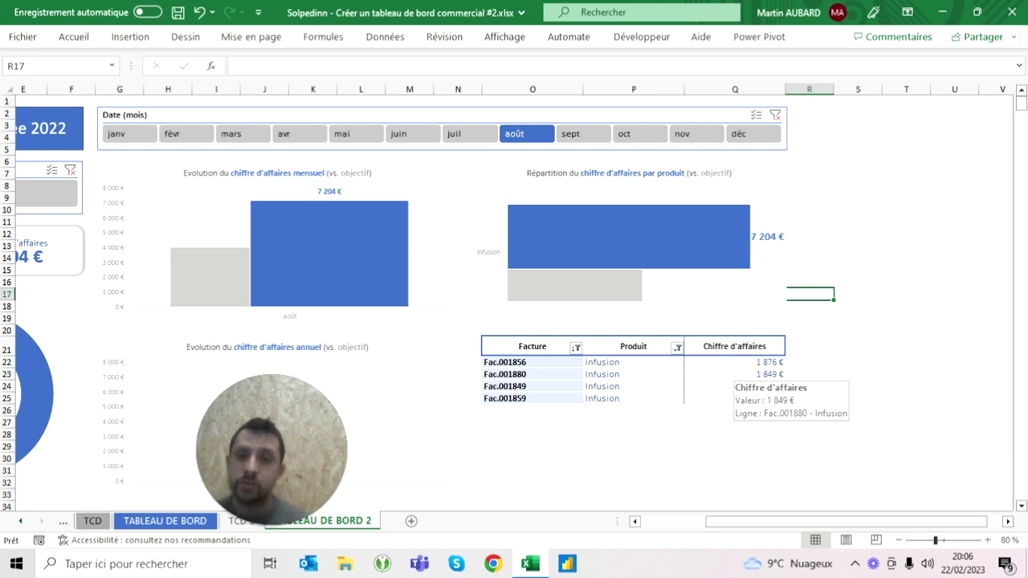
scroll(239, 203, "left", 4)
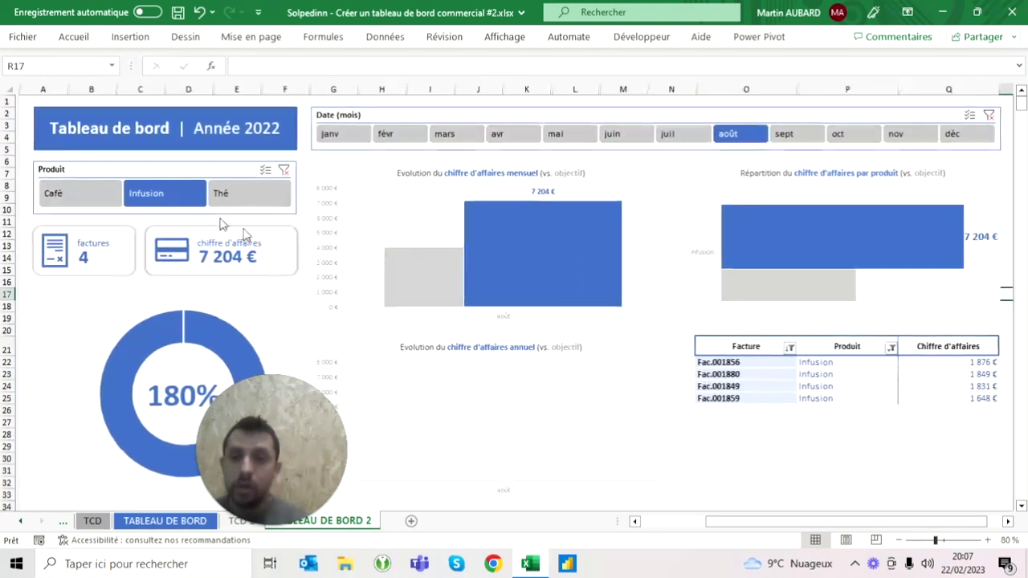
left_click(240, 203)
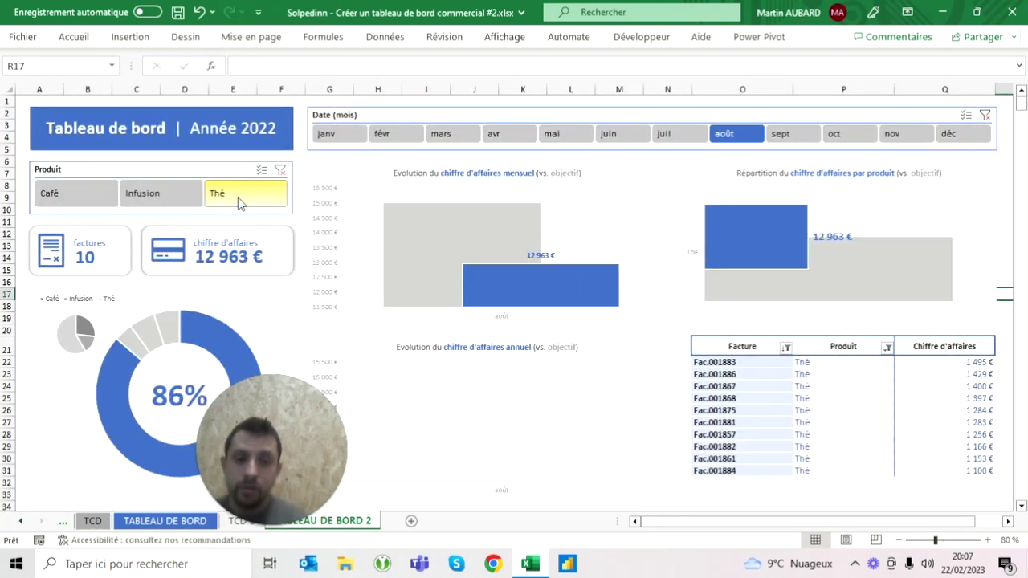
left_click(75, 201)
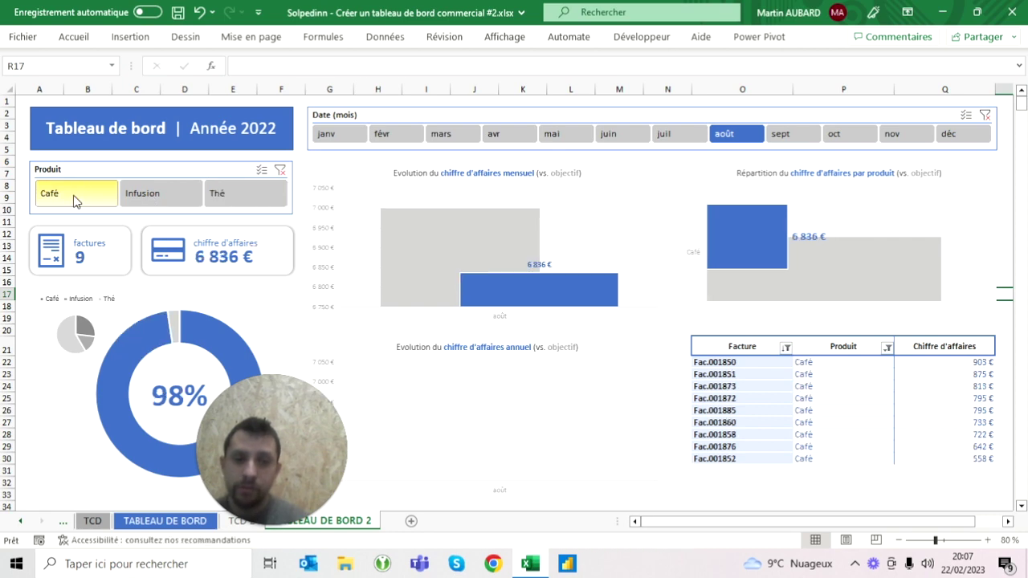
left_click(211, 198)
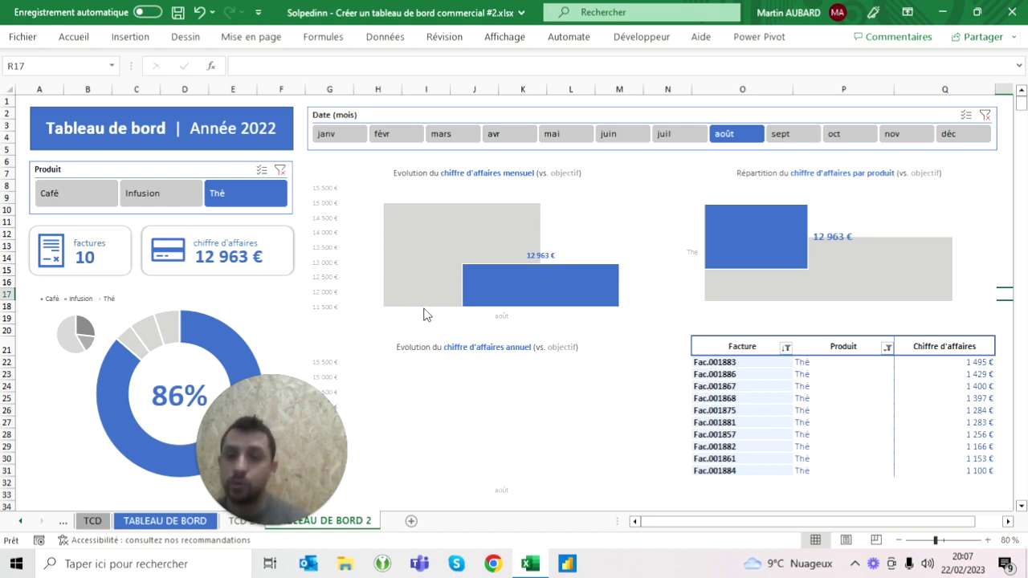
left_click(155, 197)
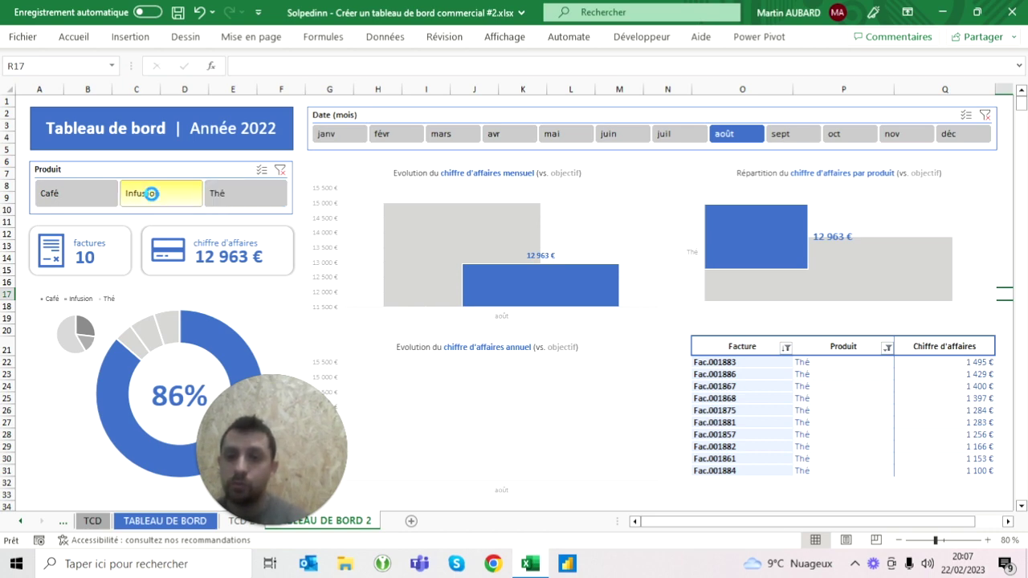
left_click(84, 201)
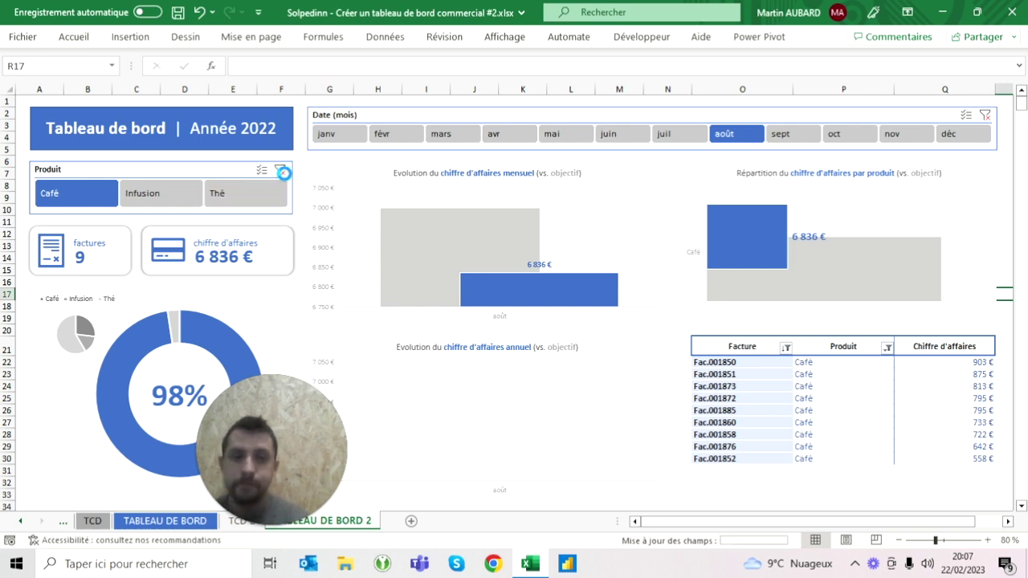
left_click(280, 169)
- Clear the month slicer filter and move the invoice pivot table down one row
left_click(986, 115)
left_click_drag(551, 346, 803, 472)
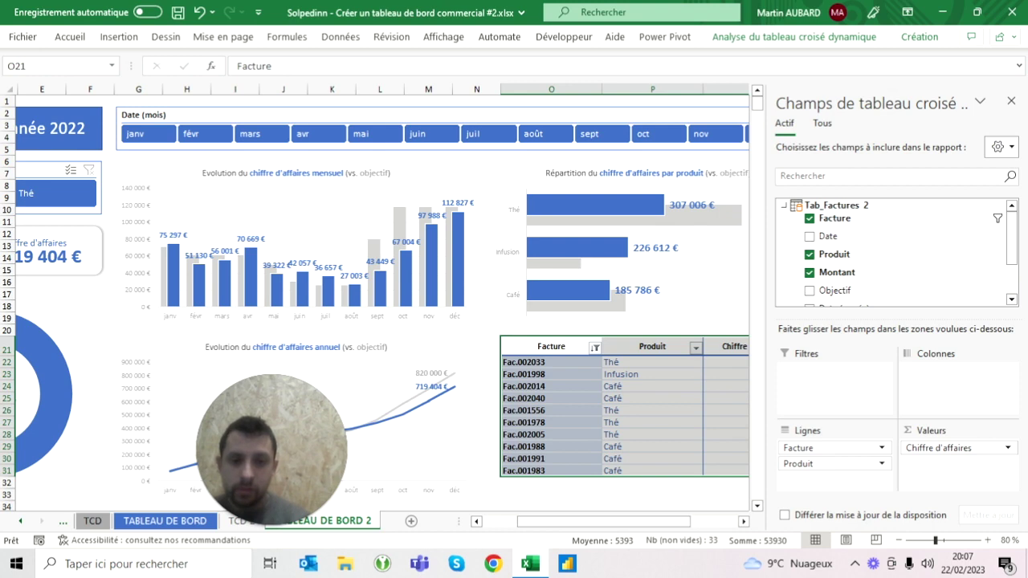
left_click_drag(689, 338, 686, 363)
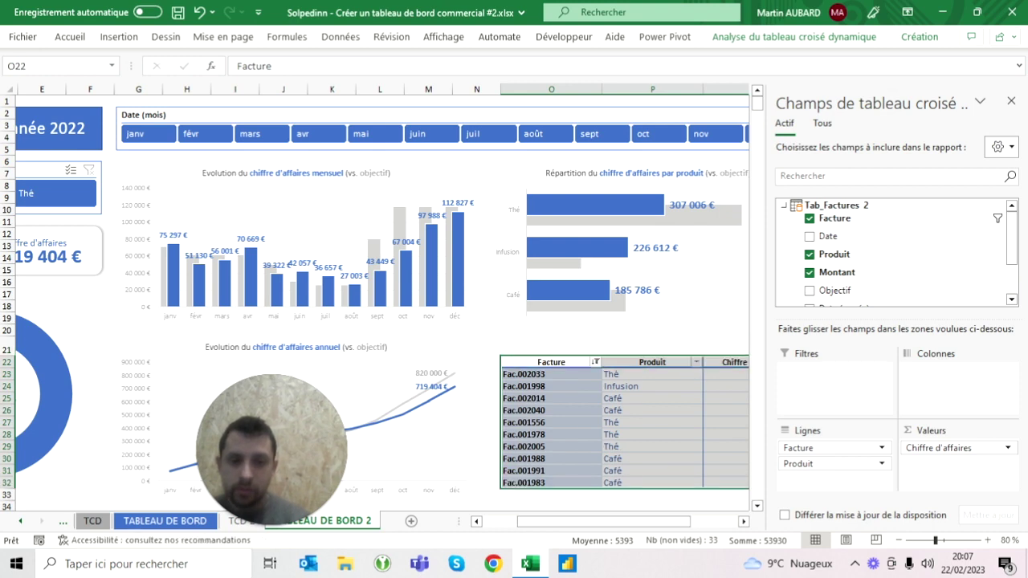
- Set the height of the empty row above the pivot table to 25
left_click(551, 346)
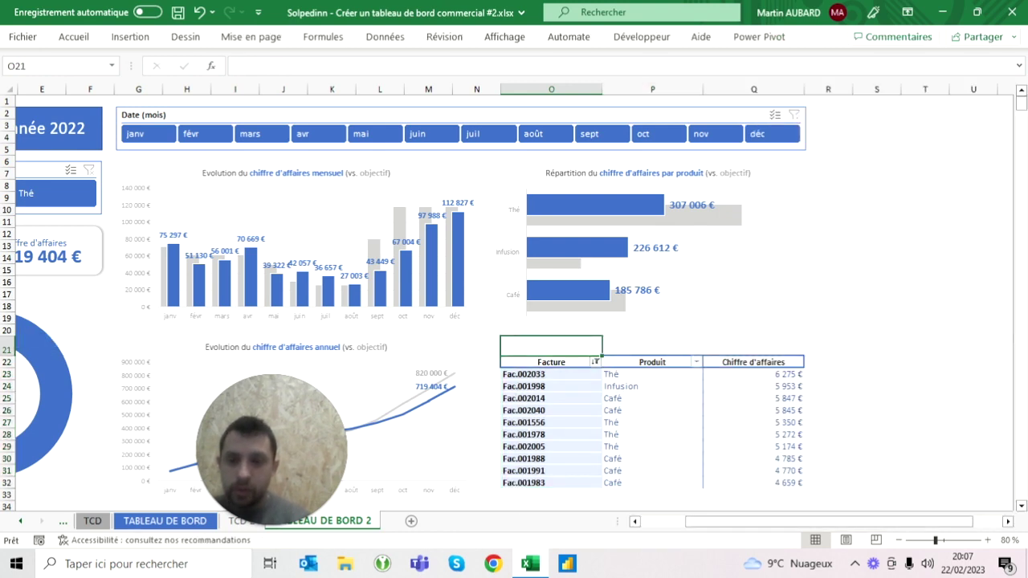
scroll(8, 362, "left", 1)
right_click(9, 362)
left_click(69, 310)
type("25")
left_click(53, 343)
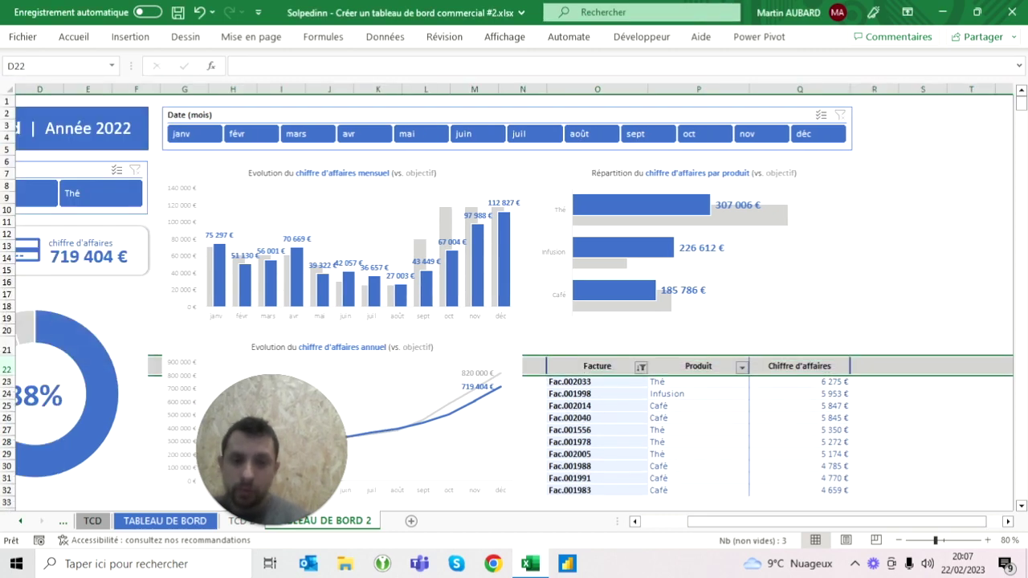
- Select cells O21:Q21 above the pivot table headers
left_click(597, 346)
left_click_drag(597, 346, 803, 345)
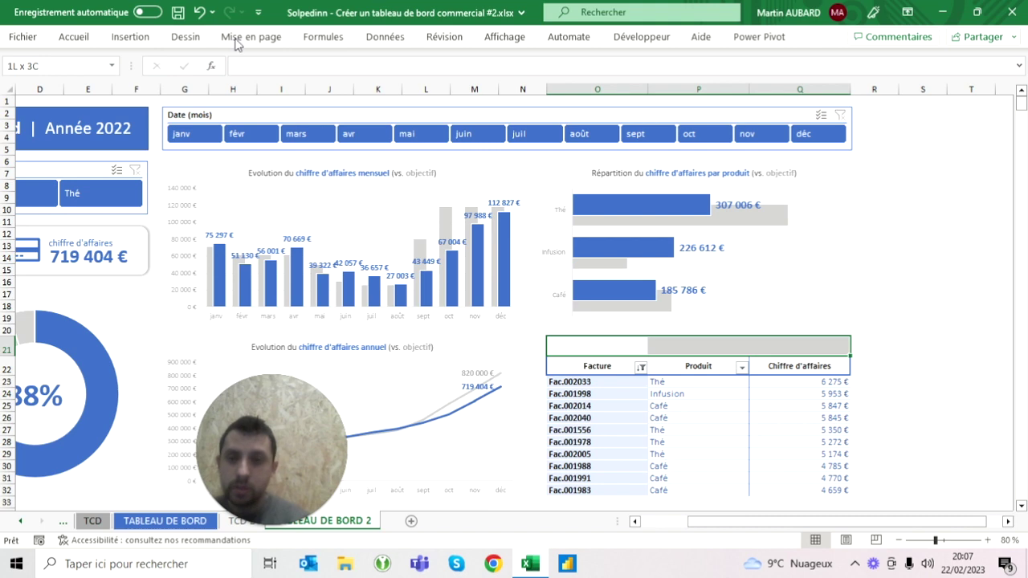
left_click(74, 37)
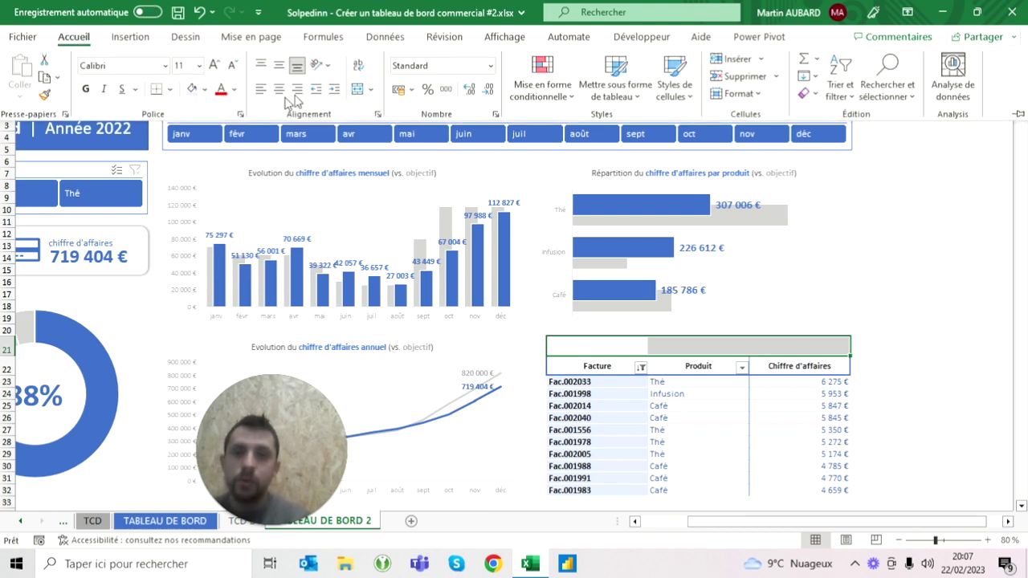
- Merge and centre O21:Q21 with a blue fill and white font colour
left_click(355, 91)
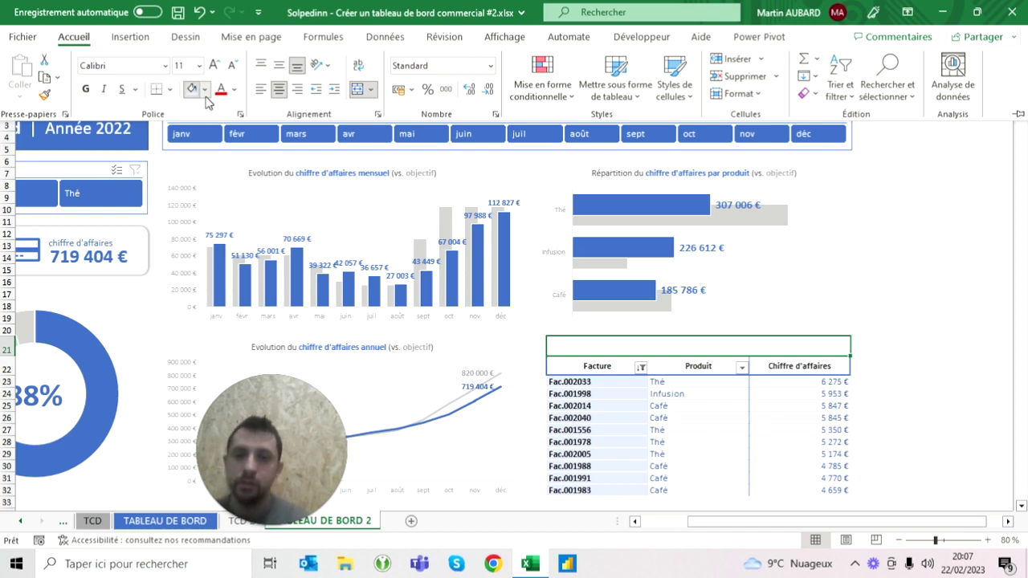
left_click(205, 94)
left_click(242, 128)
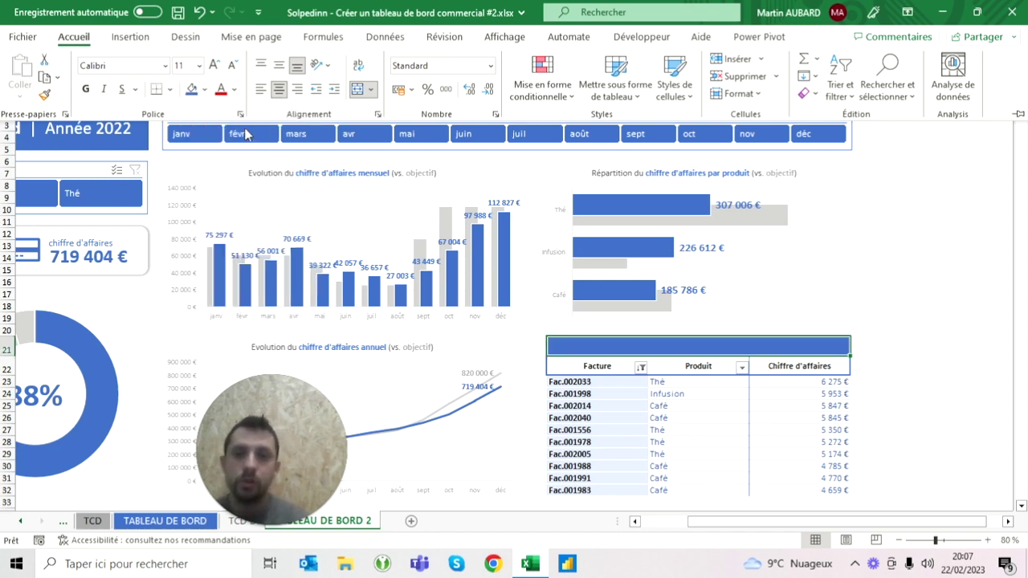
left_click(236, 91)
left_click(228, 153)
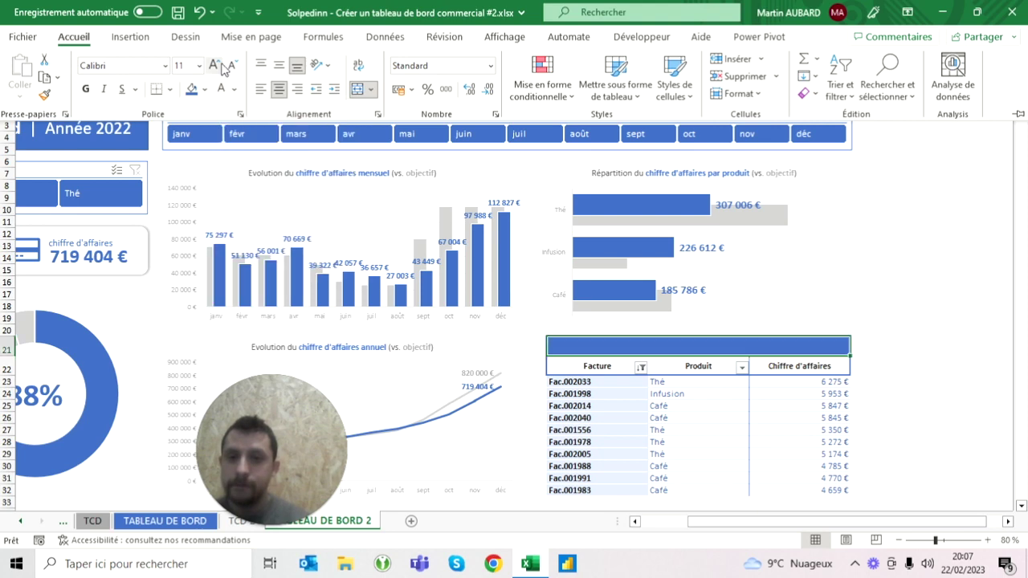
- Enter the title 'Top 10 des factures', then make it bold and vertically centred
type("T")
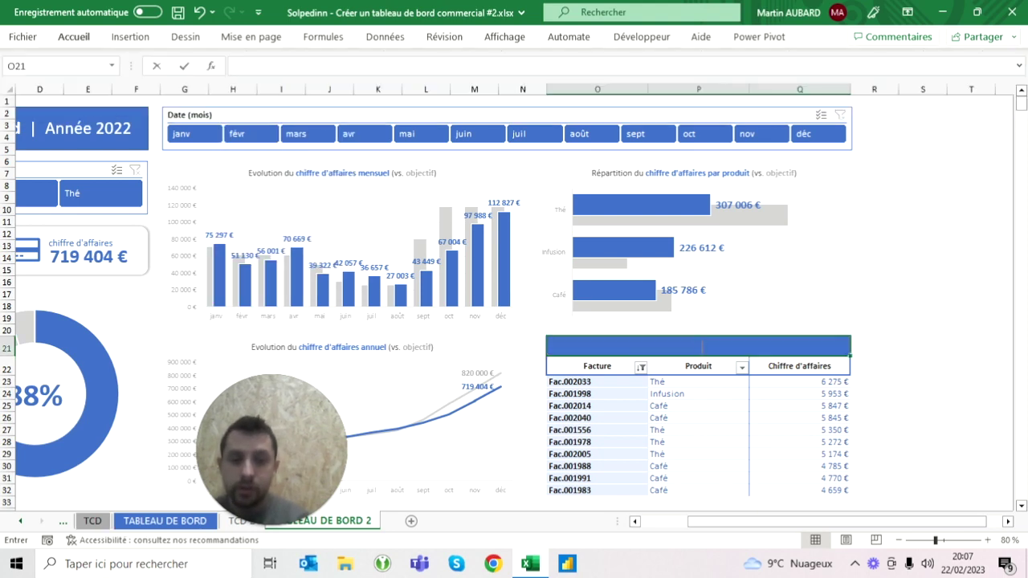
type("op 10 des factures")
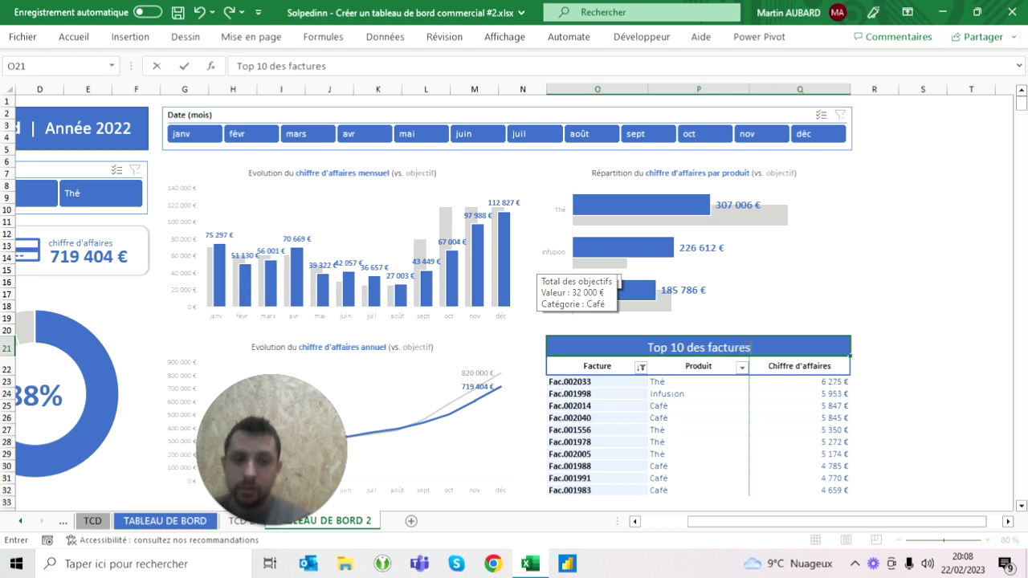
left_click(875, 305)
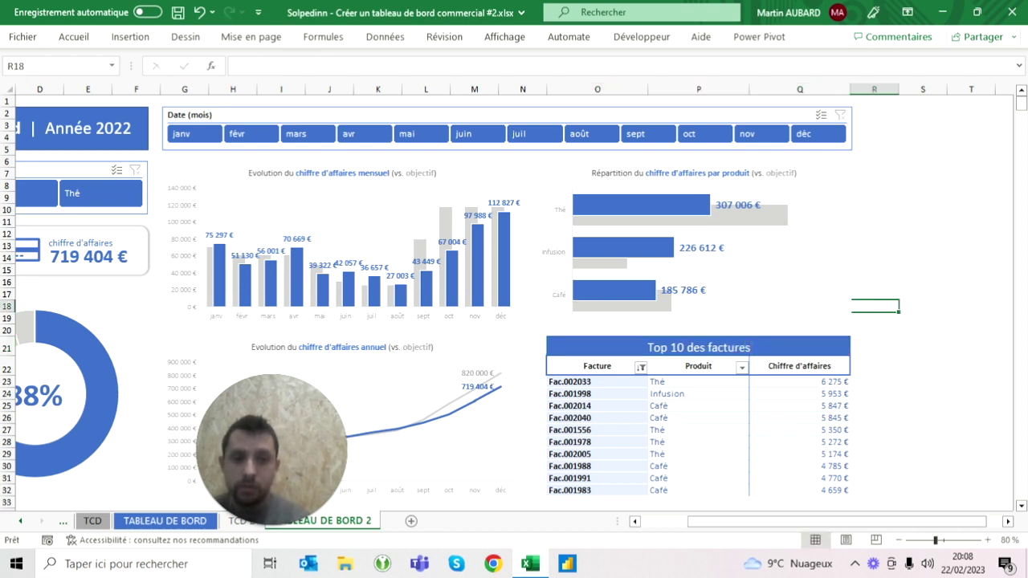
left_click(699, 347)
left_click(73, 37)
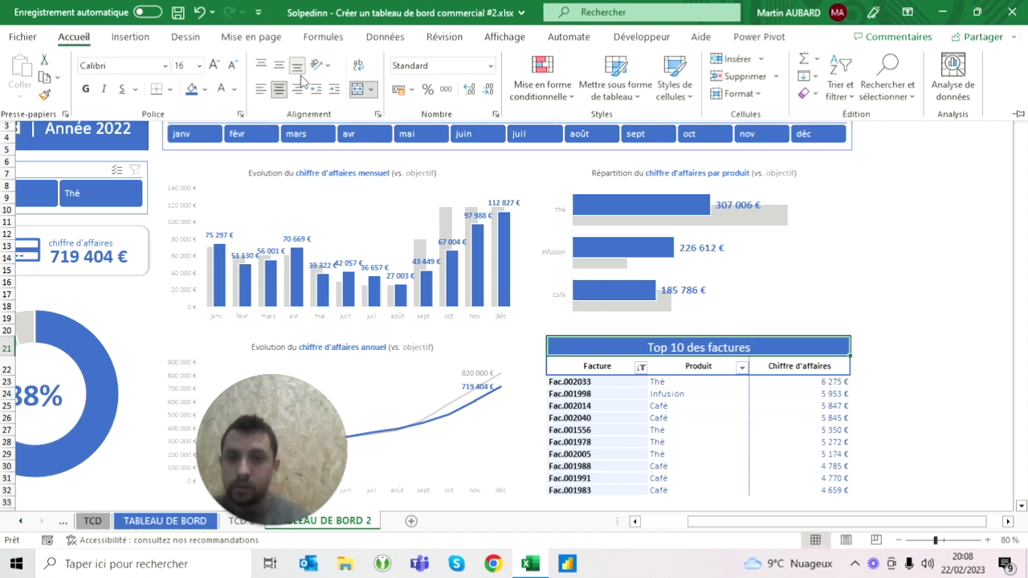
left_click(279, 65)
left_click(84, 90)
left_click(883, 309)
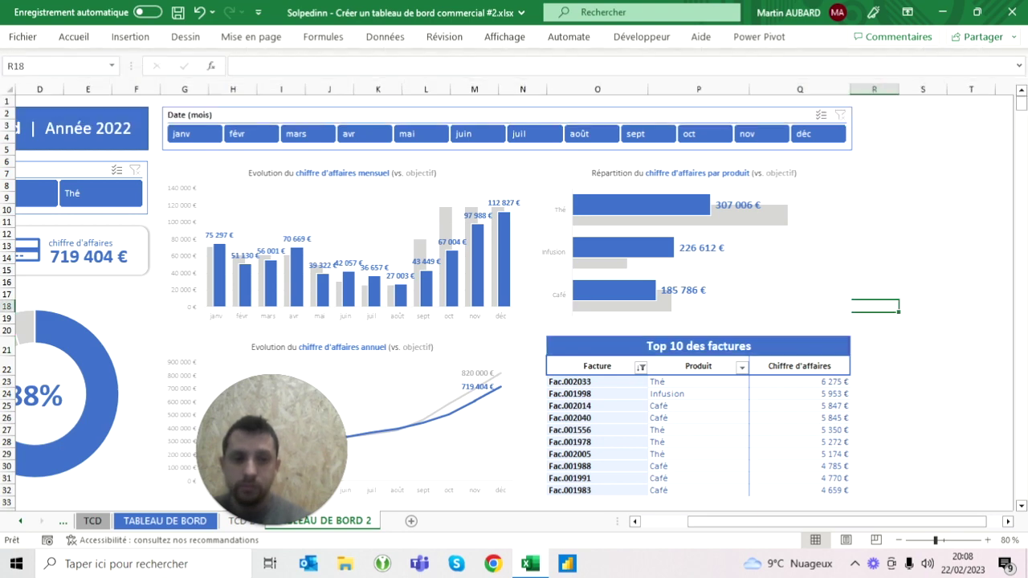
scroll(317, 400, "left", 3)
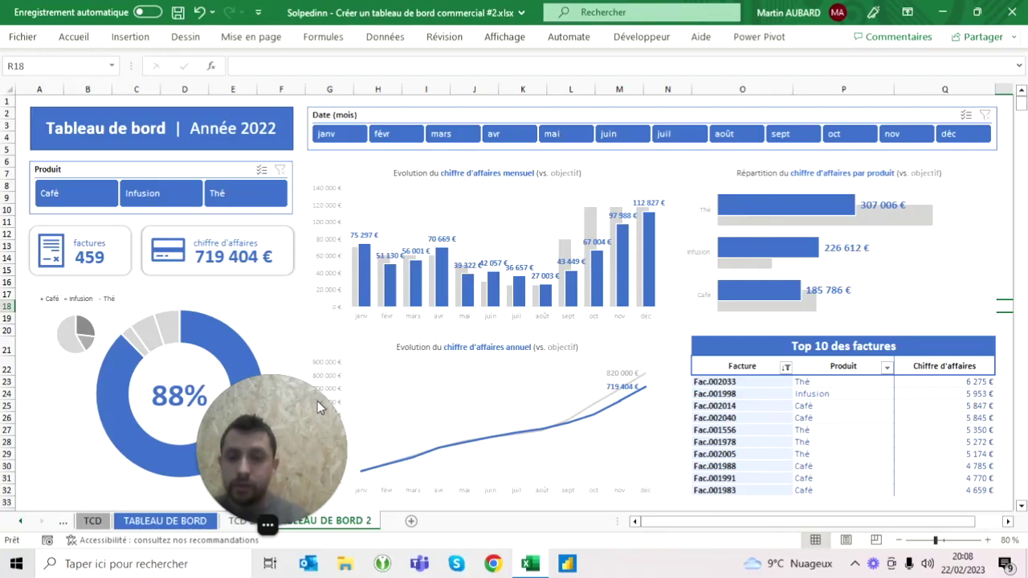
left_click_drag(287, 419, 463, 428)
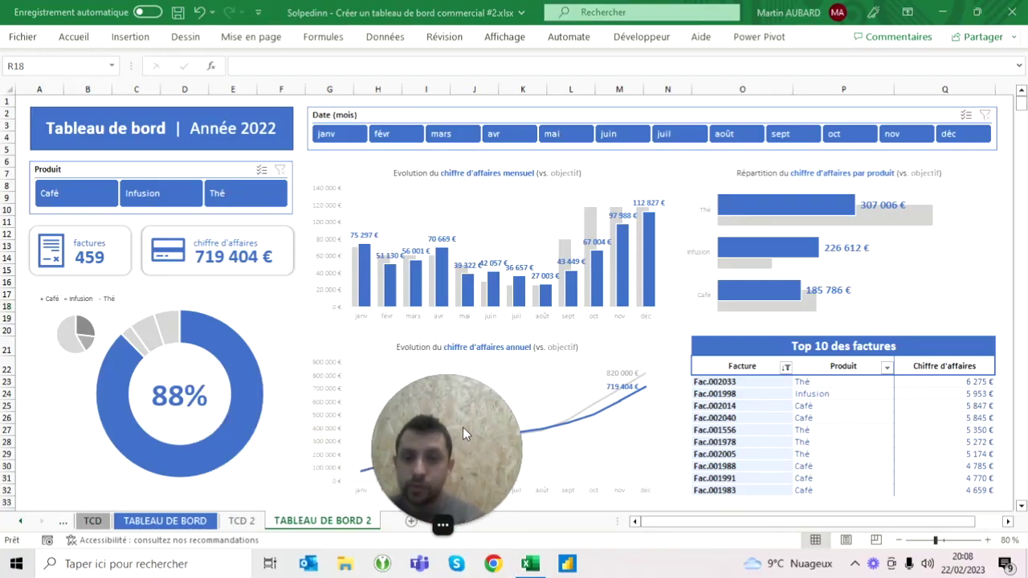
mouse_move(186, 239)
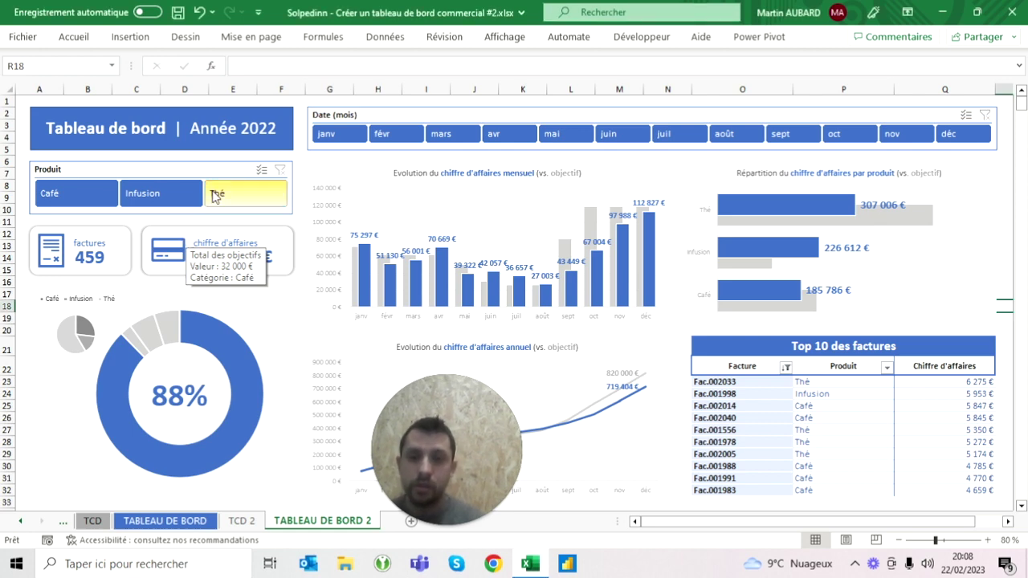
left_click(39, 101)
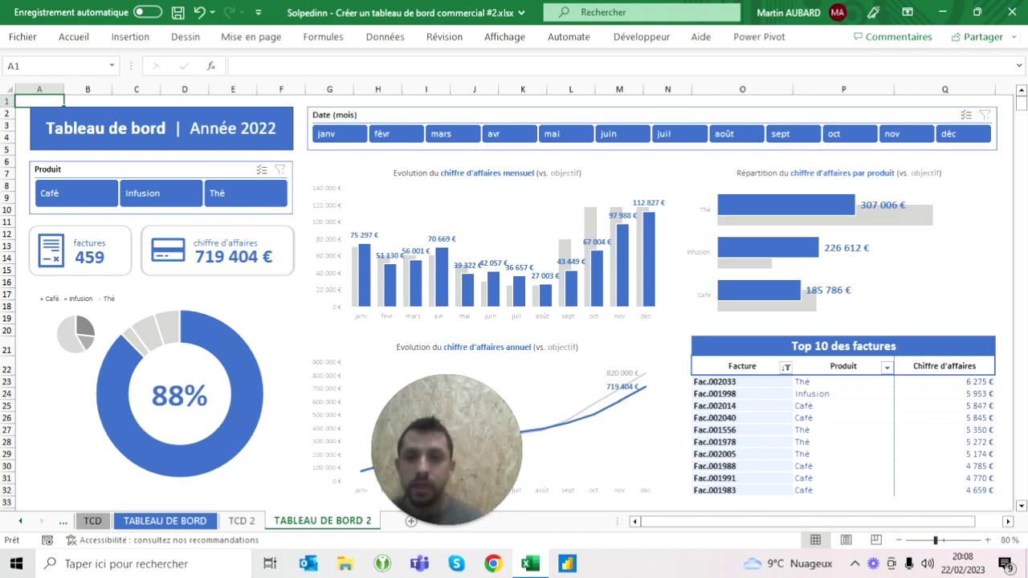
left_click(89, 207)
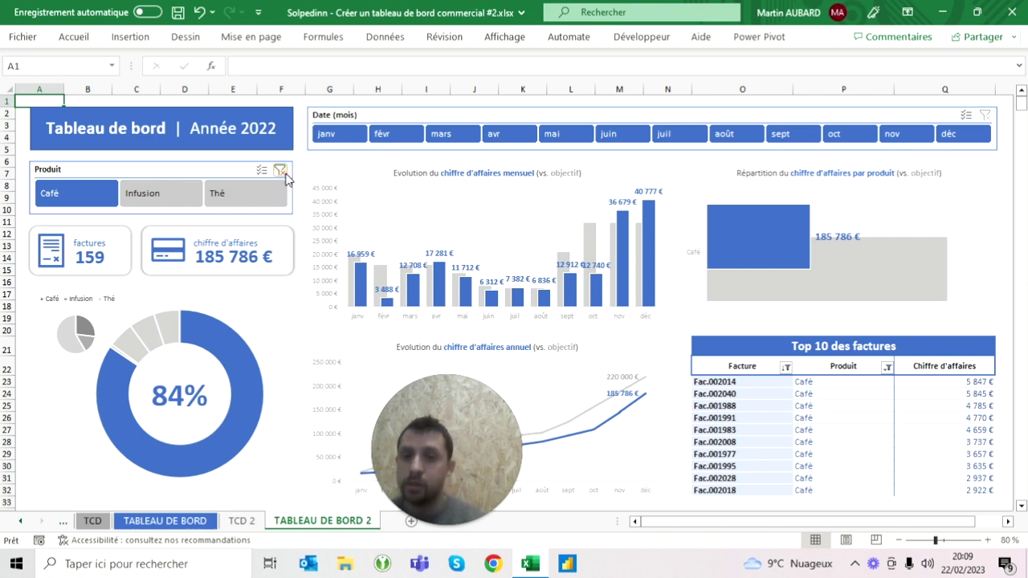
left_click(347, 131)
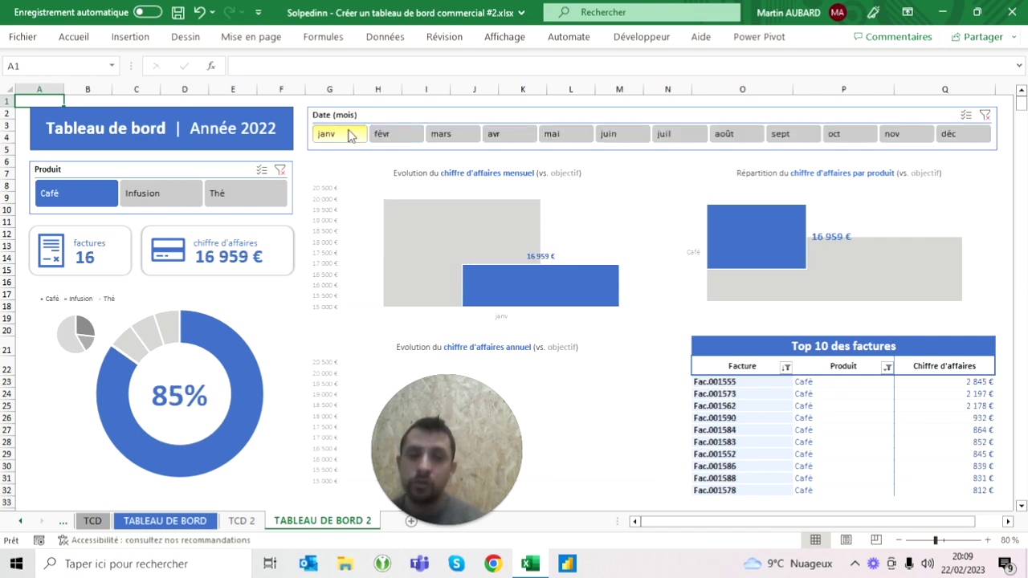
left_click(625, 138, "shift")
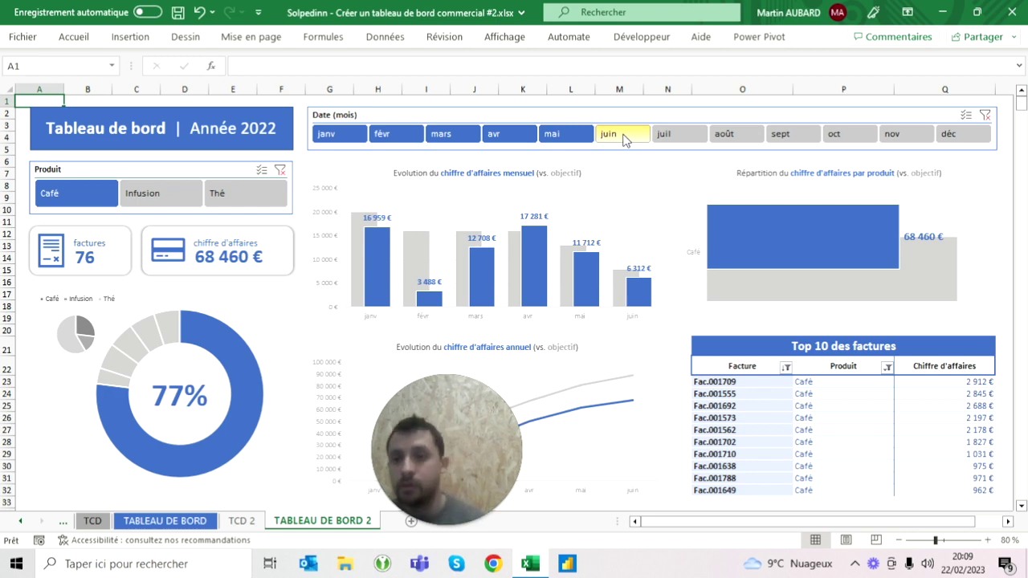
left_click(625, 137, "ctrl")
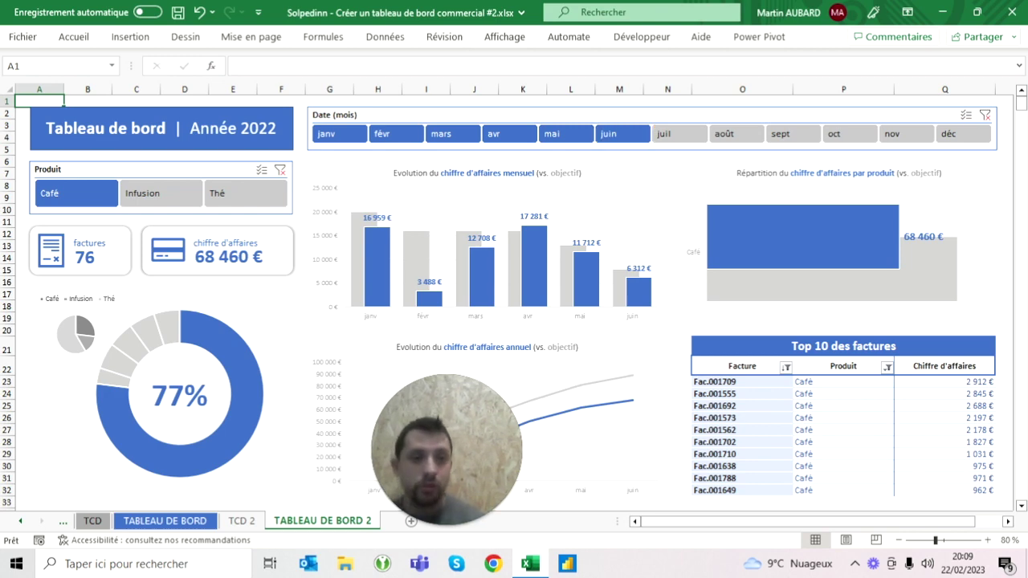
left_click(983, 115)
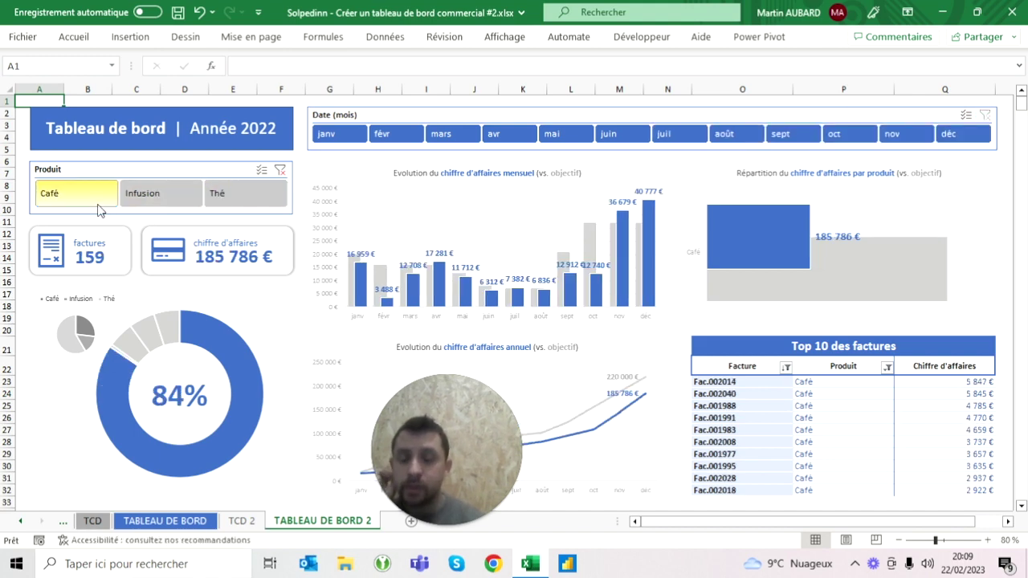
left_click(153, 200)
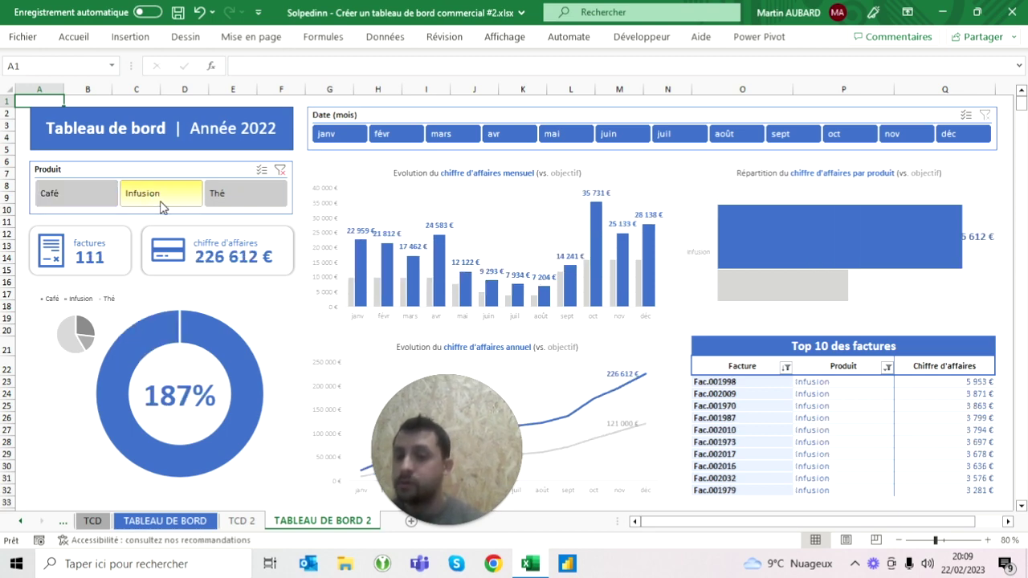
left_click(251, 201)
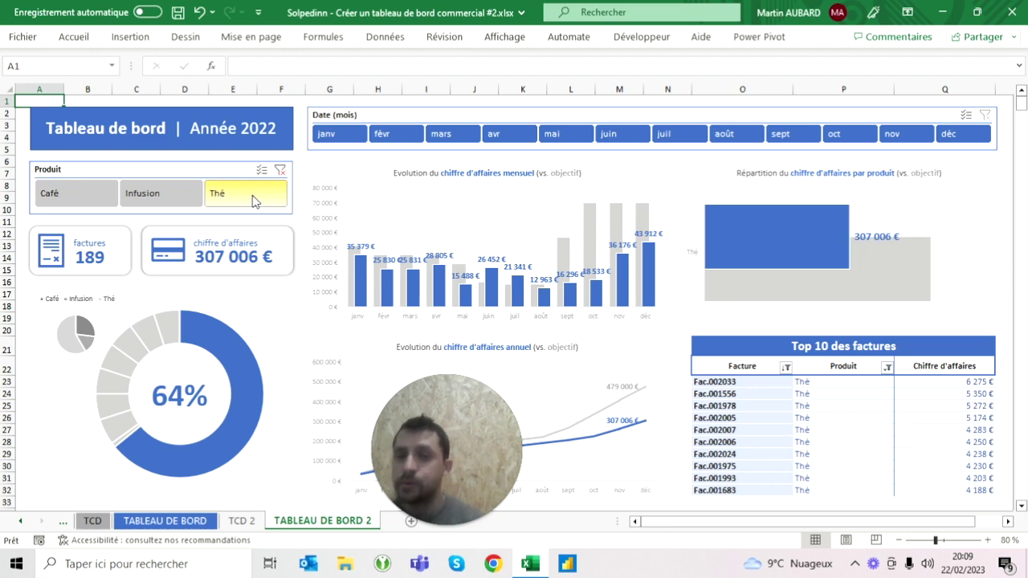
left_click(281, 171)
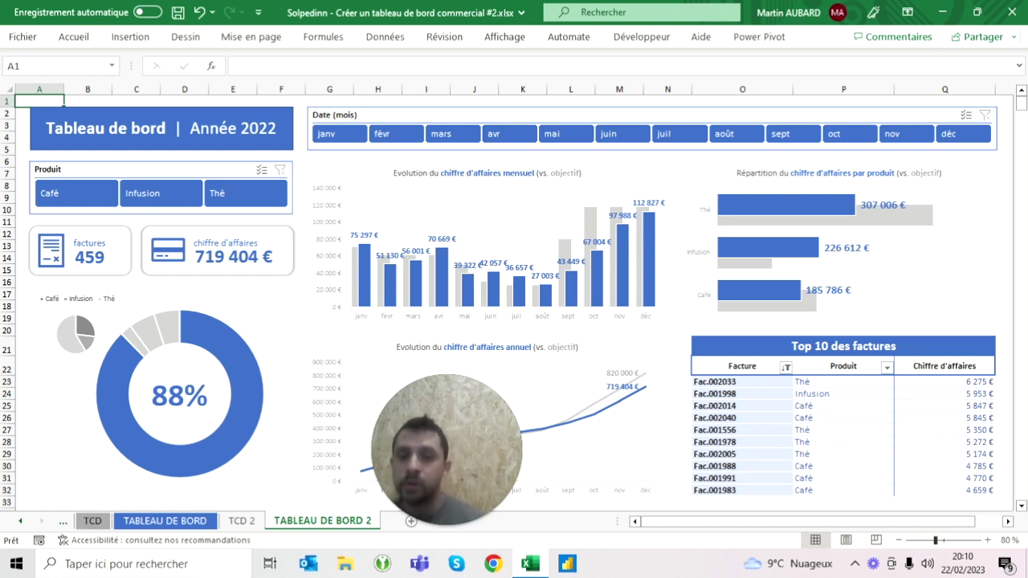
left_click(241, 393)
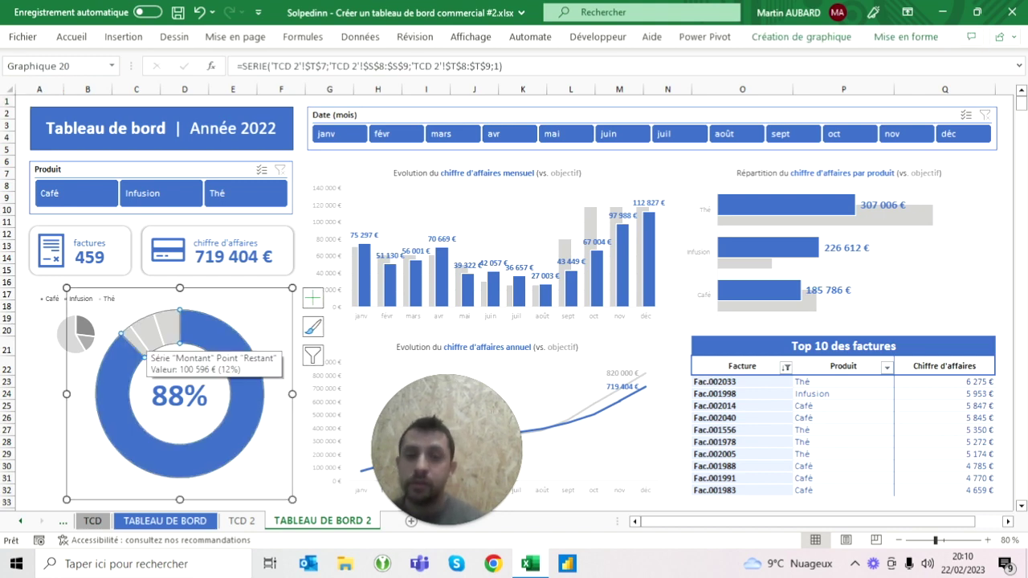
left_click(715, 418)
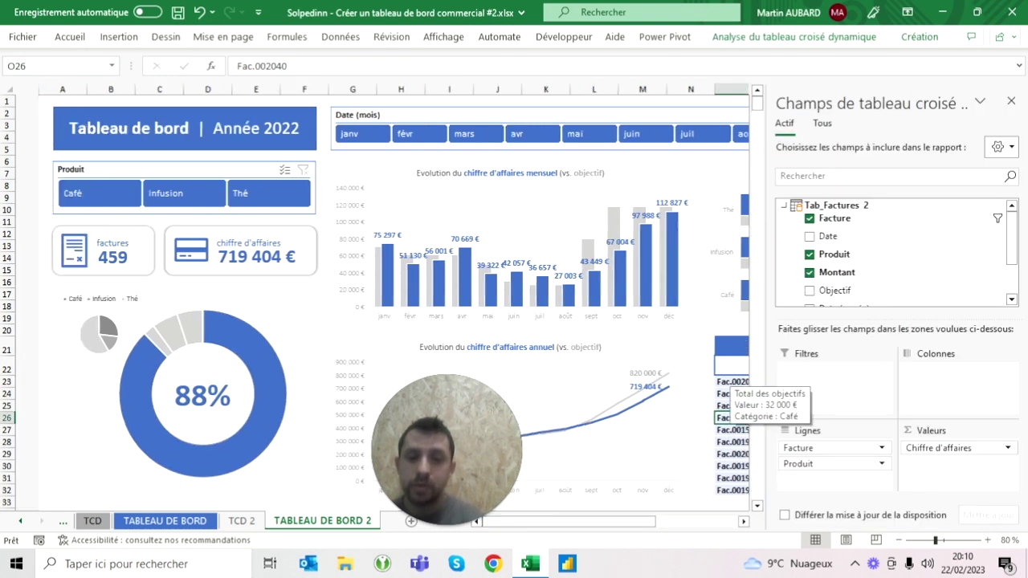
left_click(1012, 101)
mouse_move(807, 285)
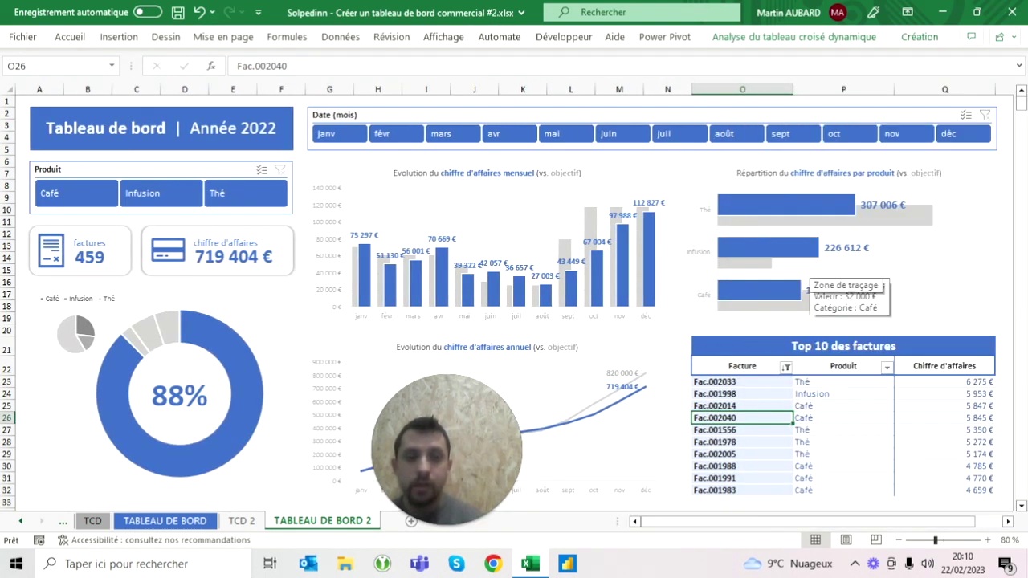
left_click(39, 101)
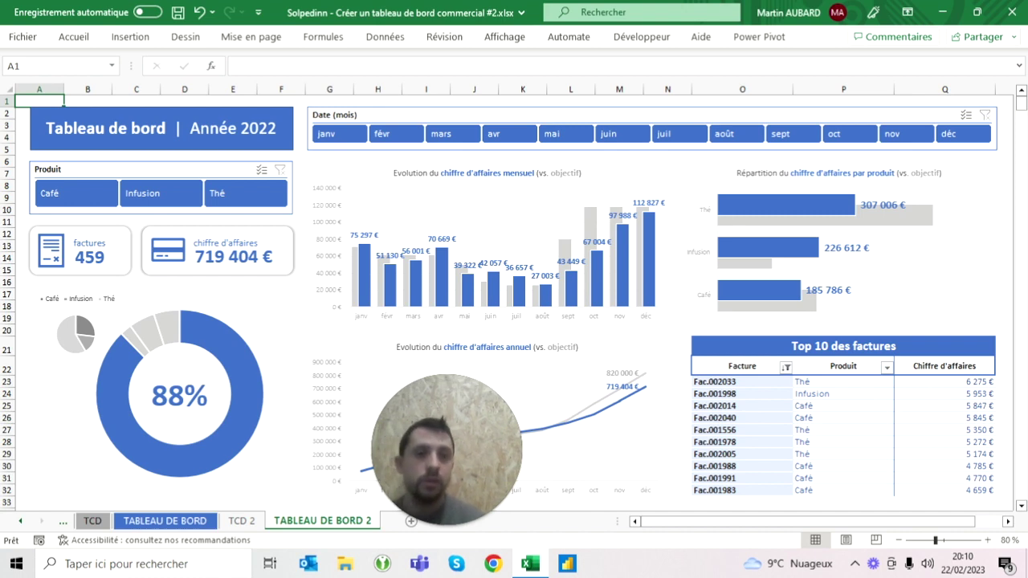